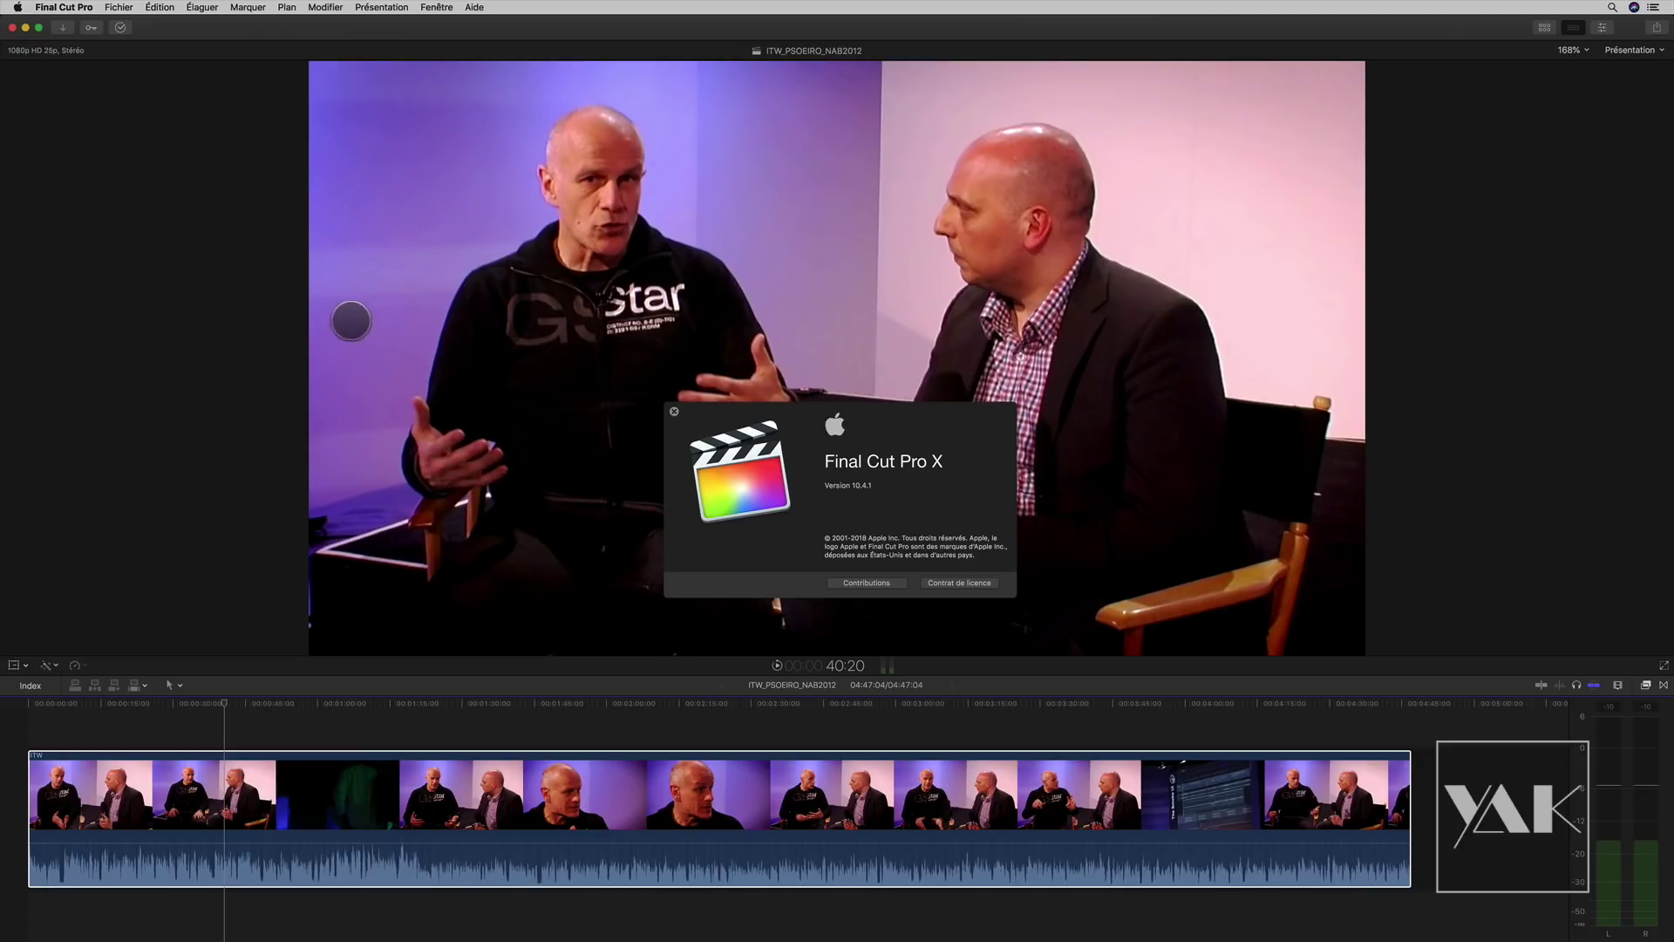
Step: Close the About Final Cut Pro window and scrub the interview clip on the timeline ruler
{"action": "left_click", "coordinate": [674, 410]}
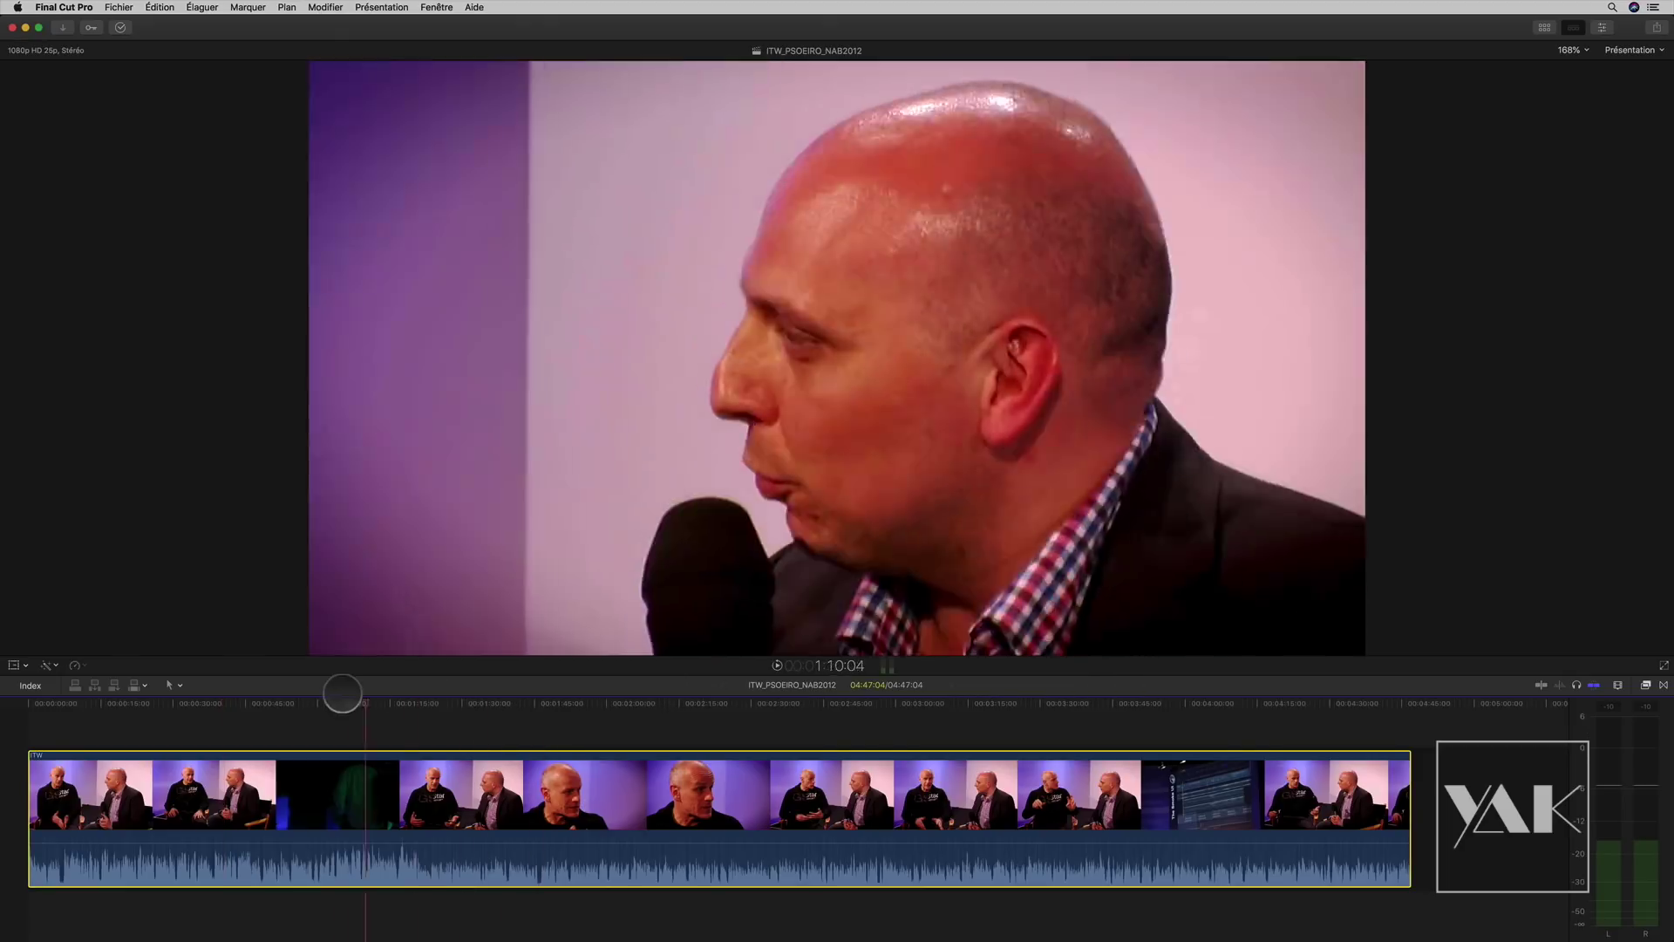
{"action": "left_click", "coordinate": [259, 690]}
{"action": "left_click_drag", "start_coordinate": [259, 691], "coordinate": [253, 691]}
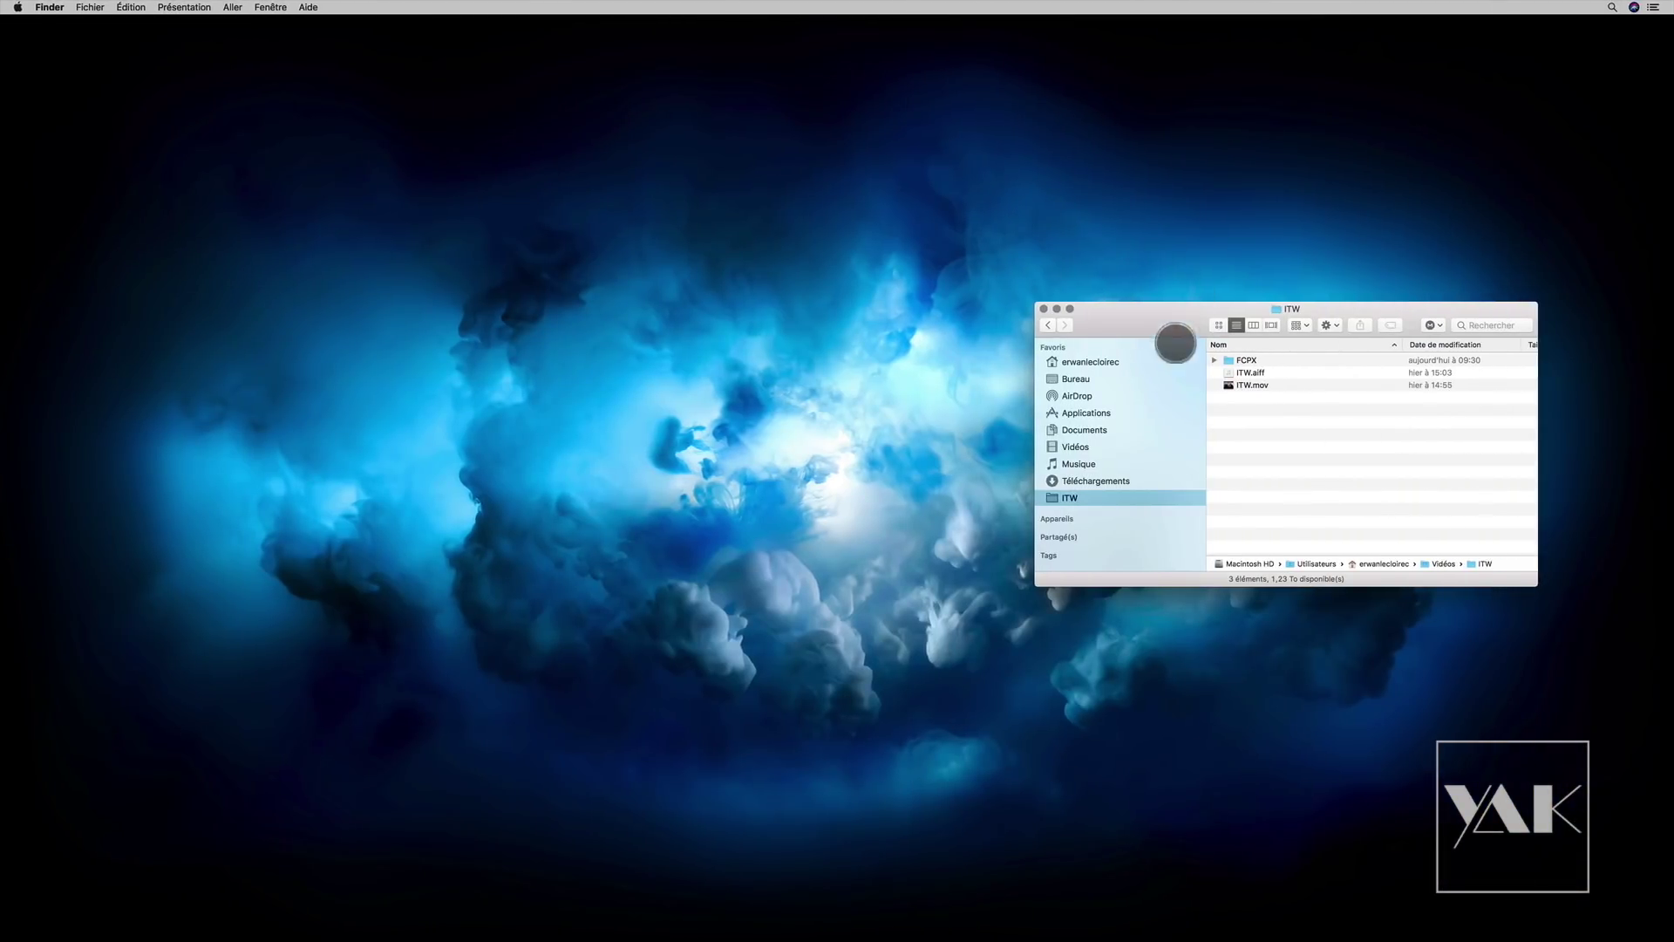
Step: Select ITW.mov in the ITW folder and launch Aegisub
{"action": "left_click", "coordinate": [1249, 373]}
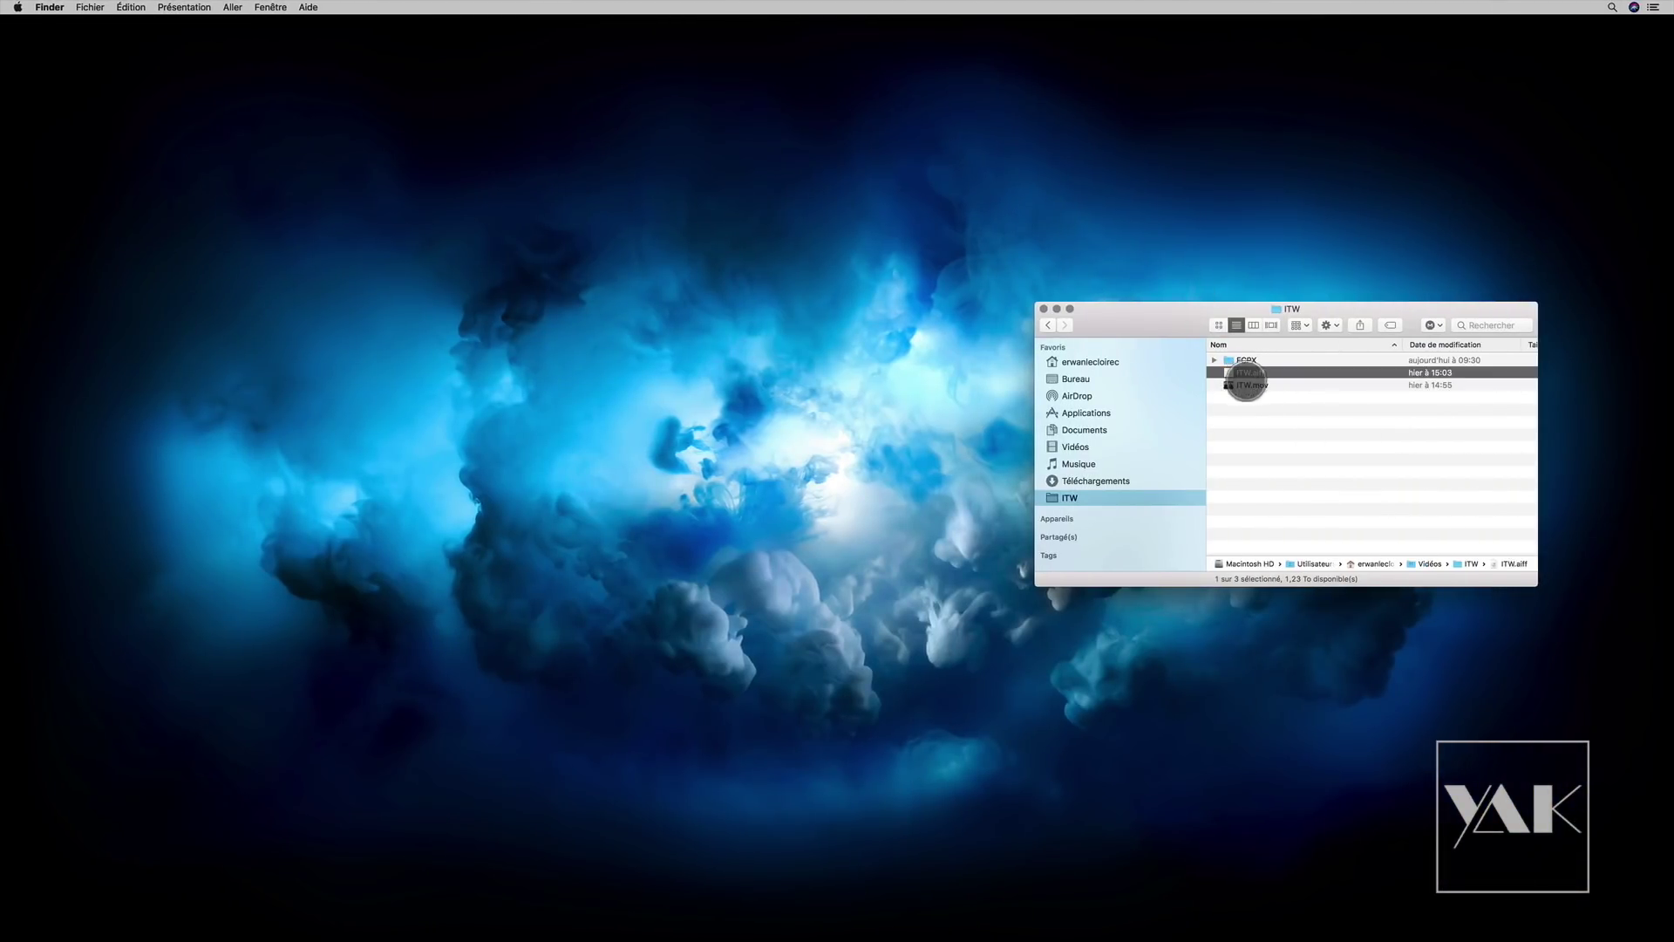
{"action": "left_click", "coordinate": [1251, 386]}
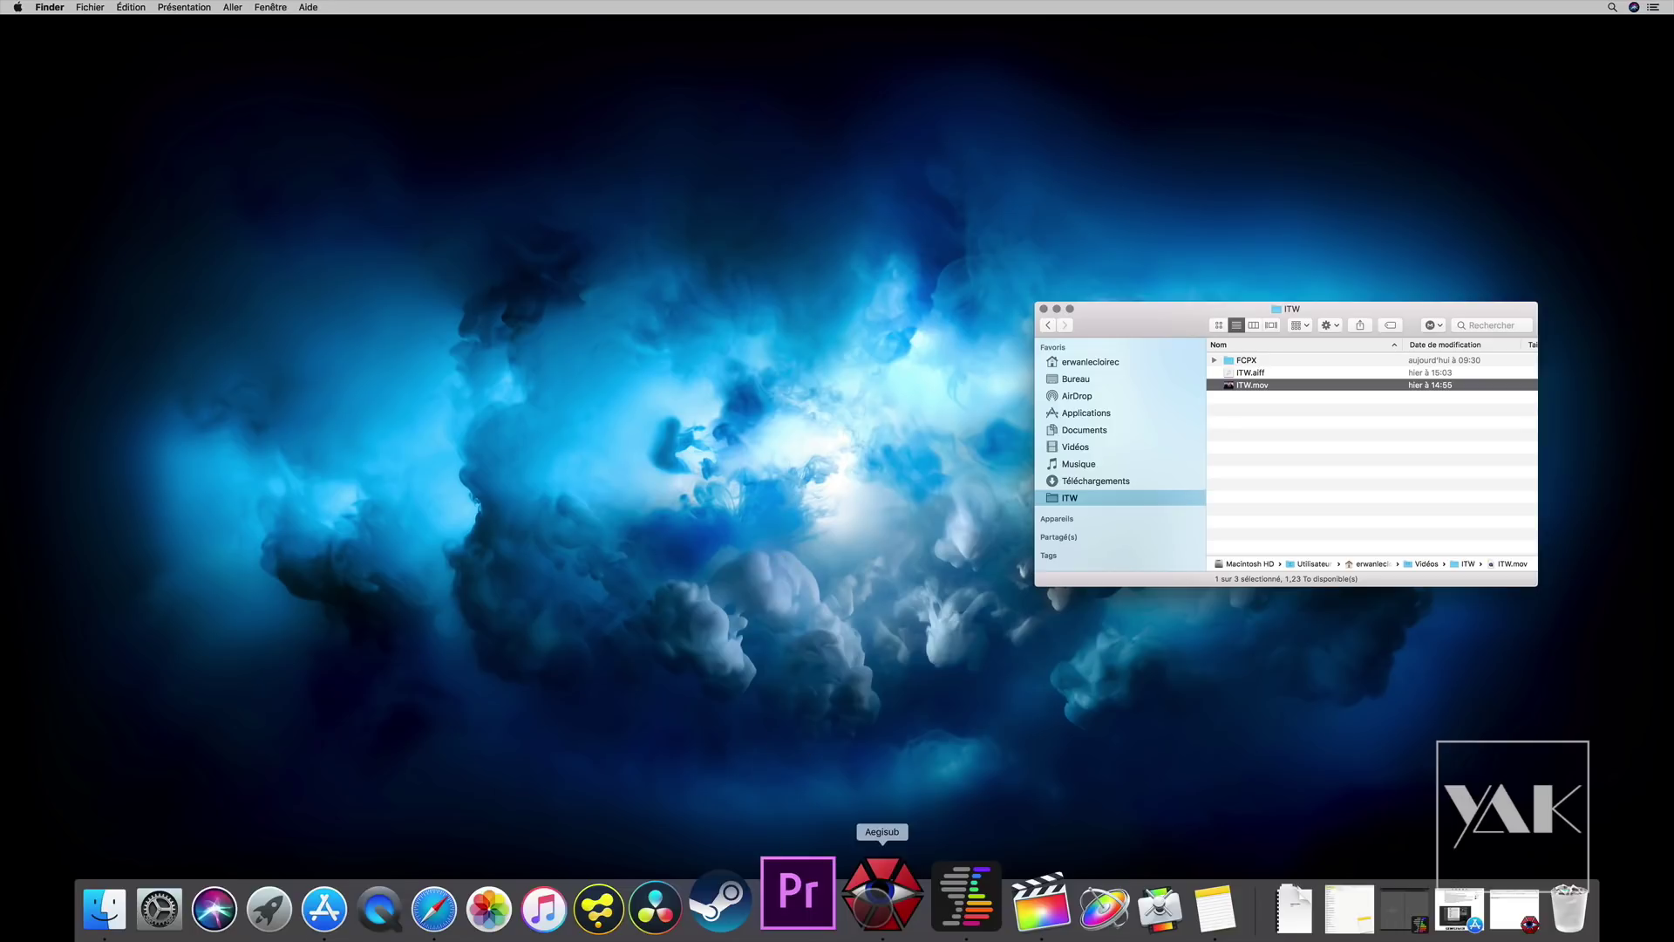
{"action": "left_click", "coordinate": [879, 902]}
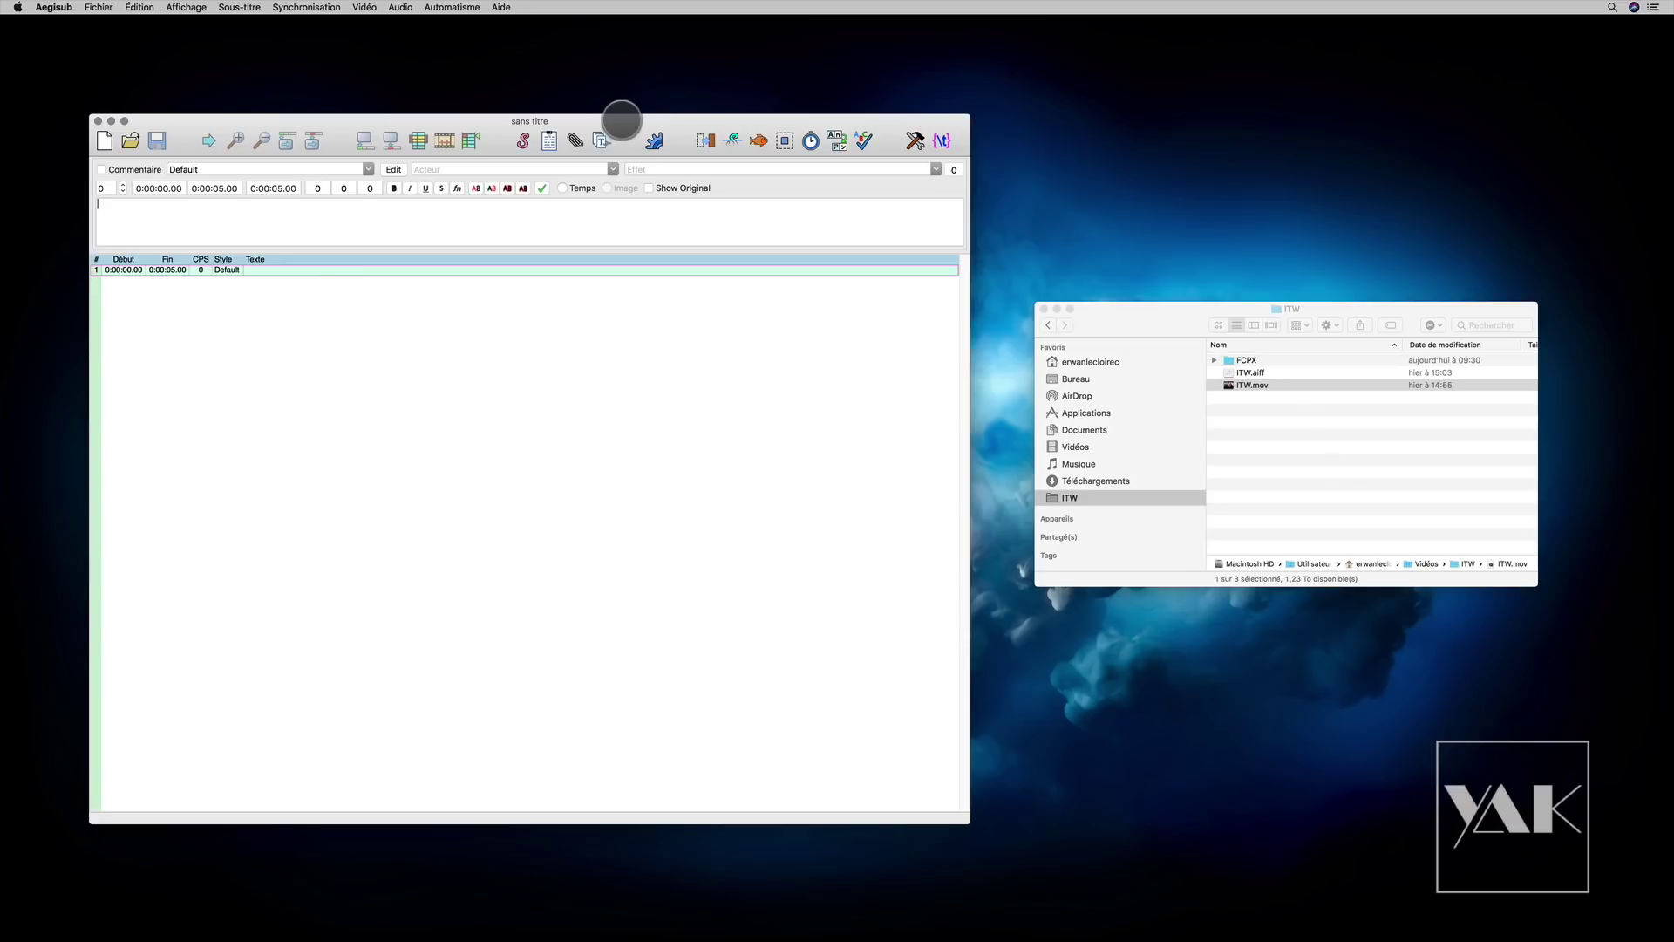
Step: Load ITW.mov into Aegisub, add a 'bonjour' test line, scrub the video, then quit without saving
{"action": "left_click_drag", "start_coordinate": [1228, 386], "coordinate": [421, 366]}
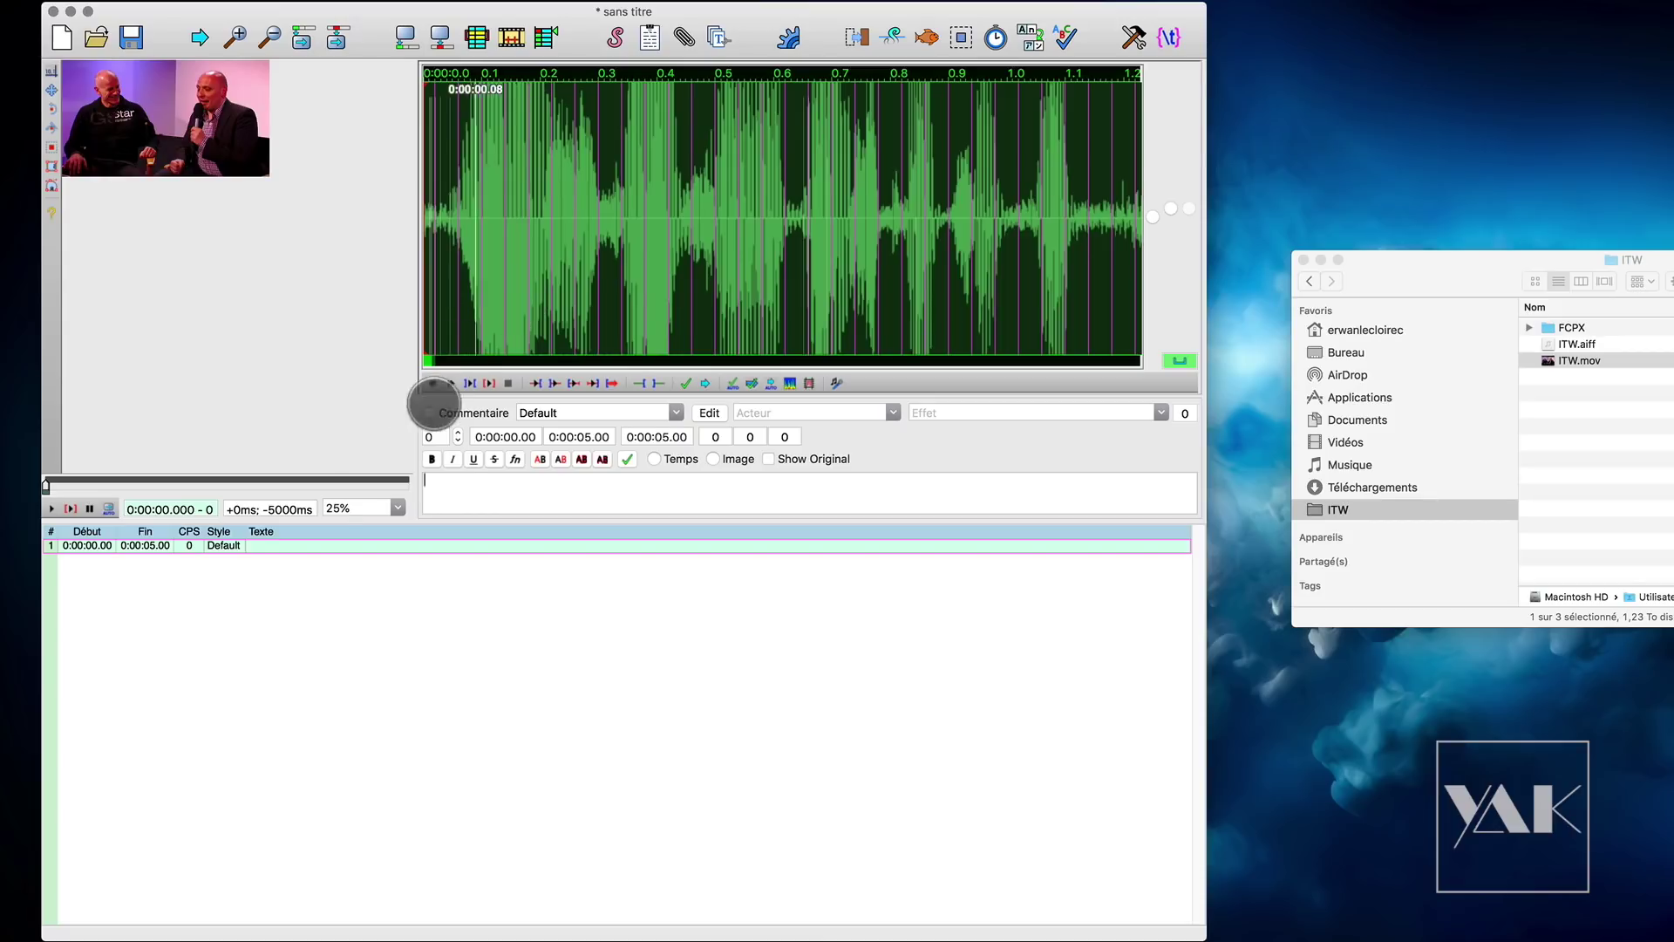
{"action": "type", "text": "njour"}
{"action": "key", "text": "Return"}
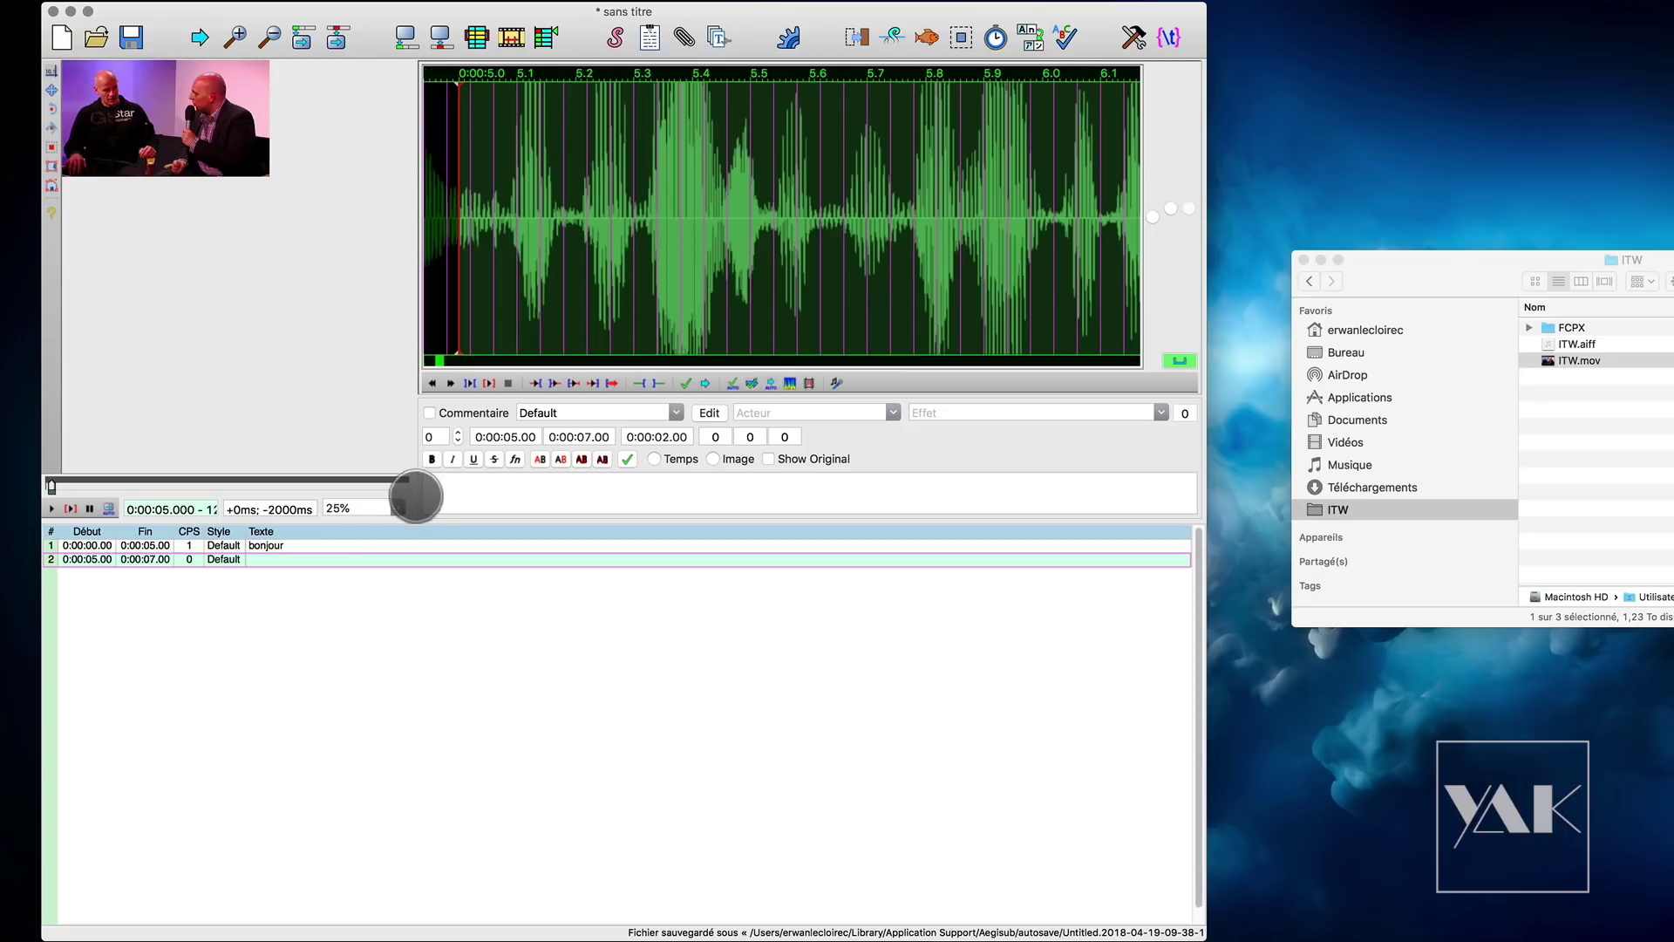
{"action": "left_click", "coordinate": [52, 485]}
{"action": "left_click_drag", "start_coordinate": [58, 485], "coordinate": [129, 486]}
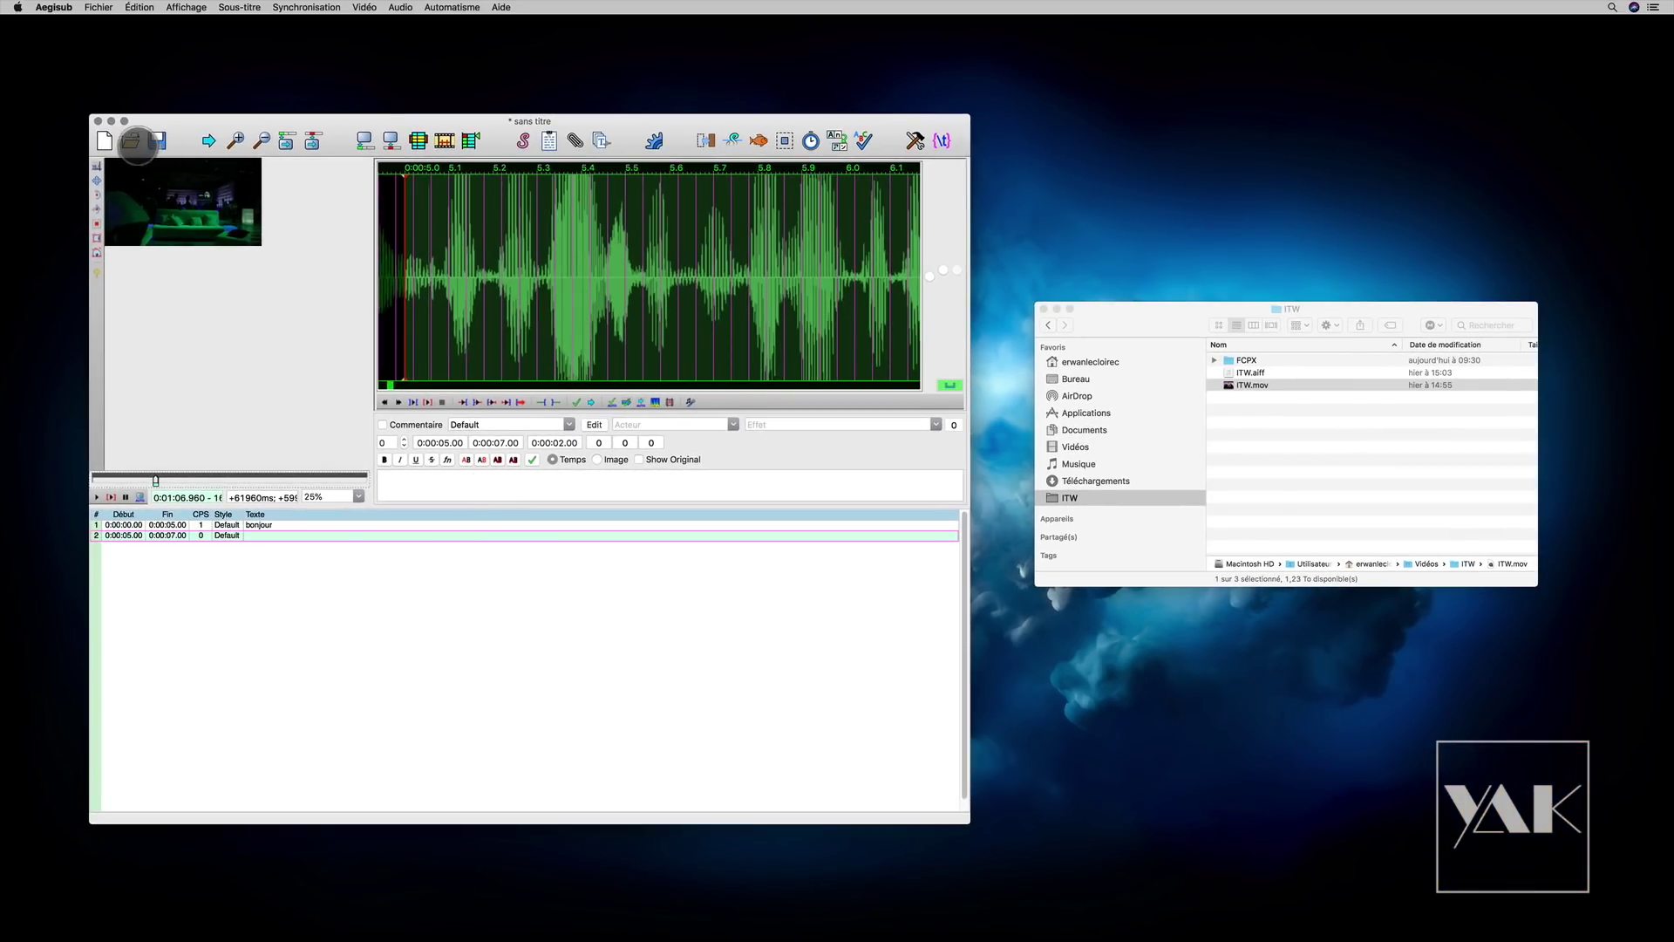
{"action": "left_click", "coordinate": [98, 120]}
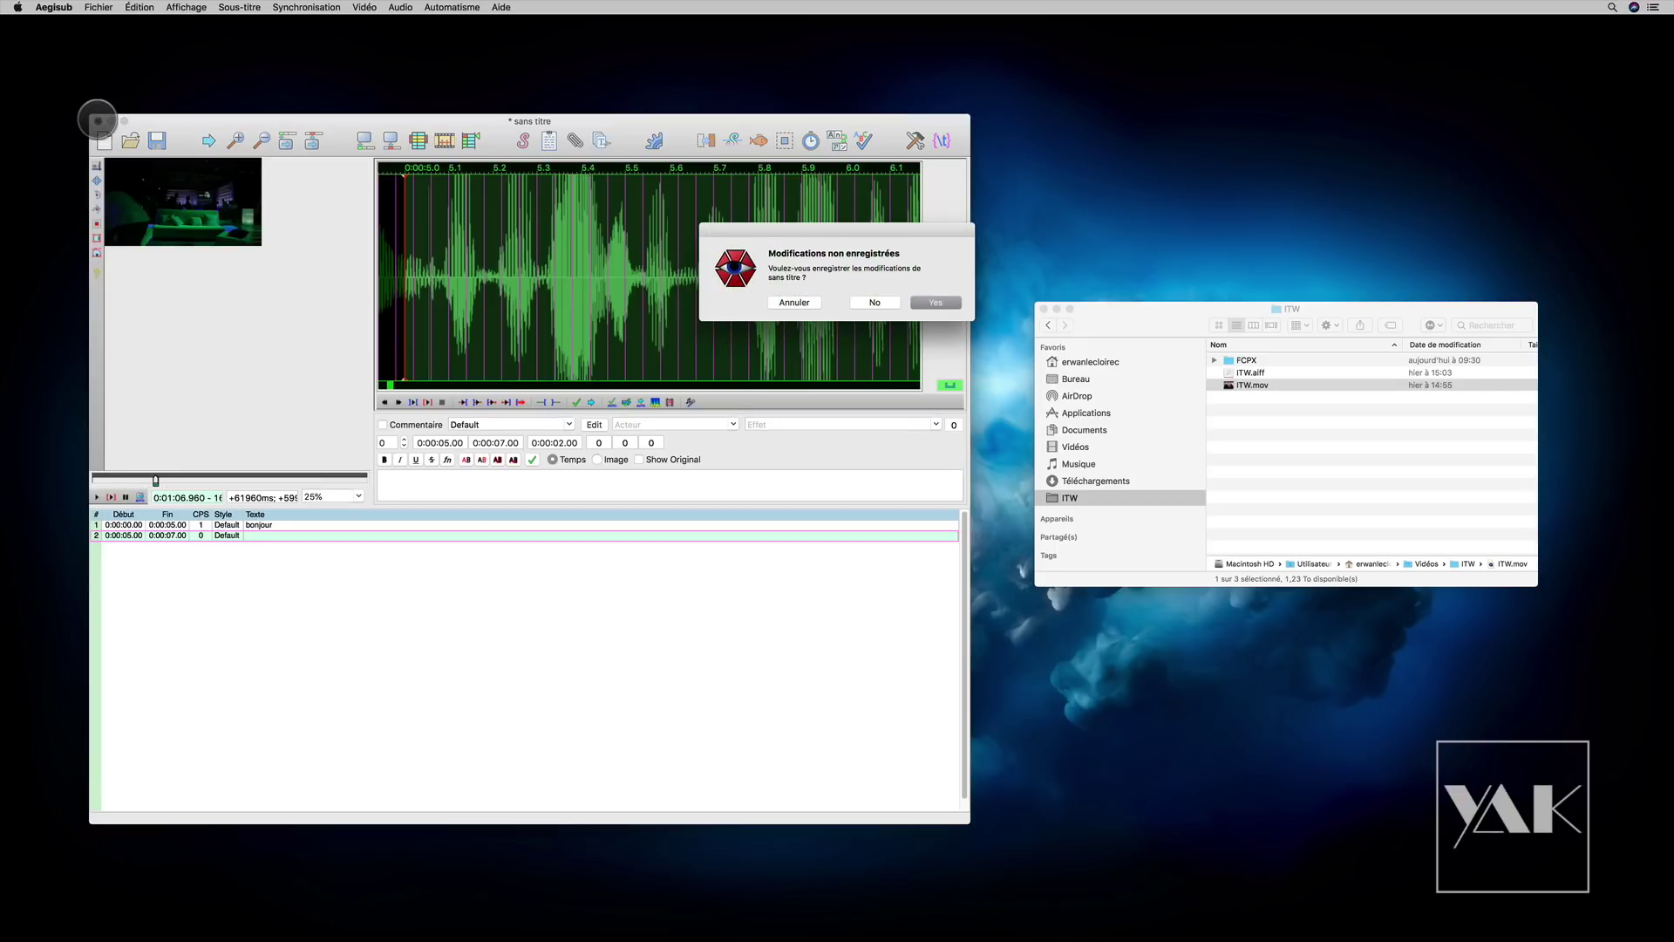
{"action": "left_click", "coordinate": [869, 304]}
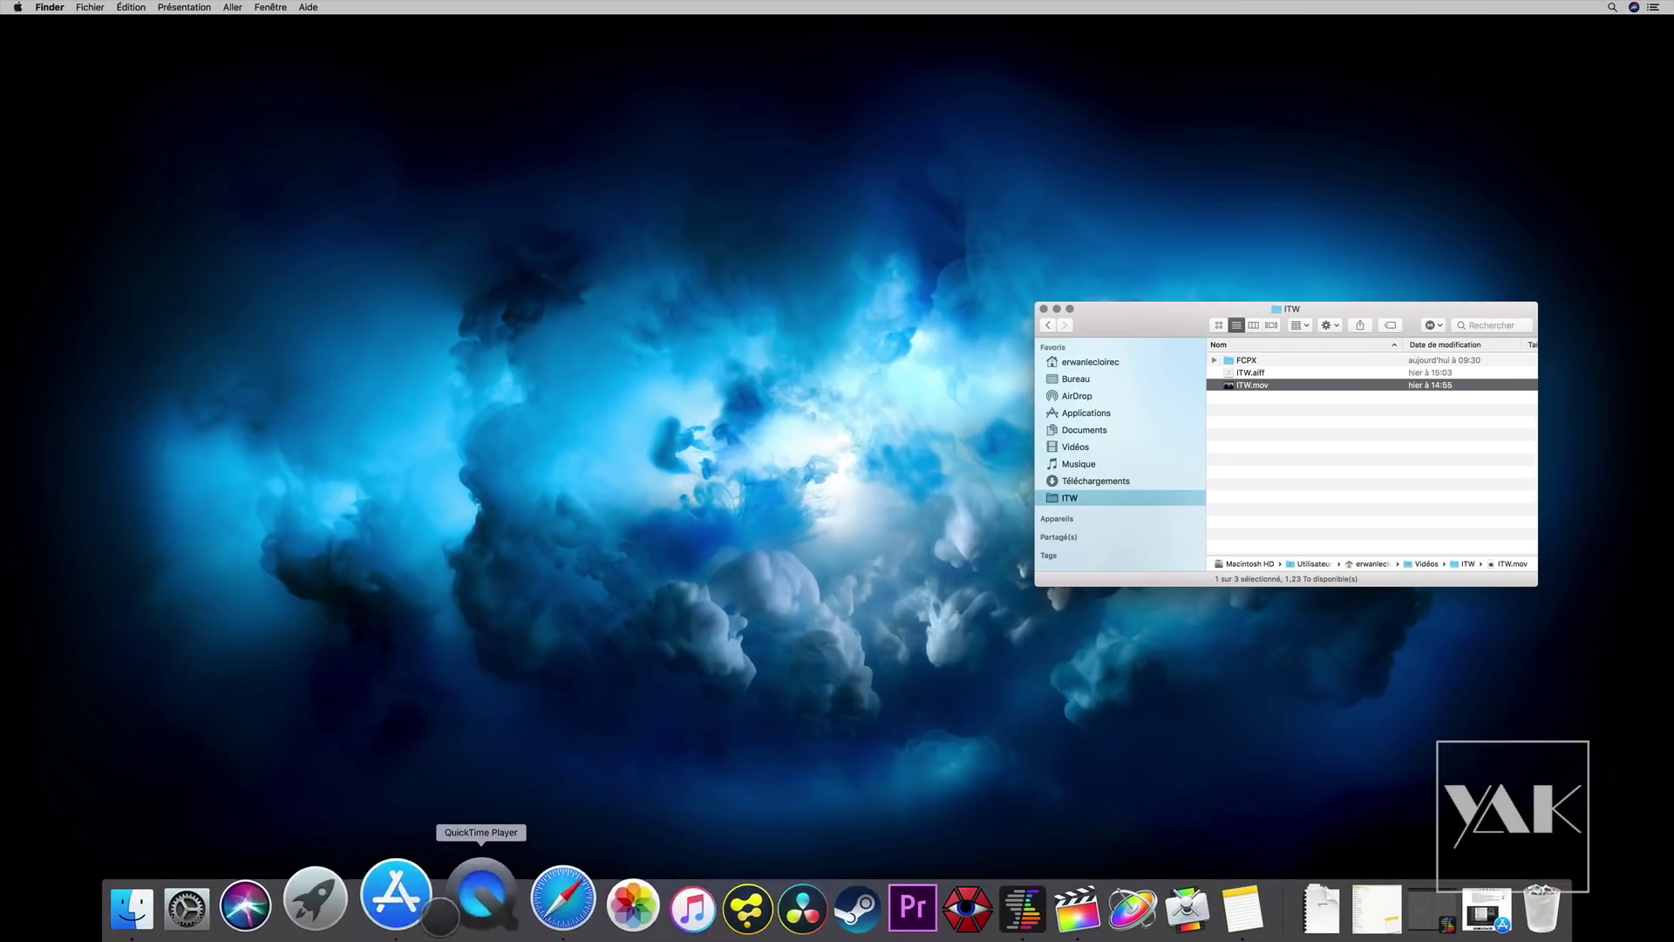
{"action": "left_click", "coordinate": [408, 911]}
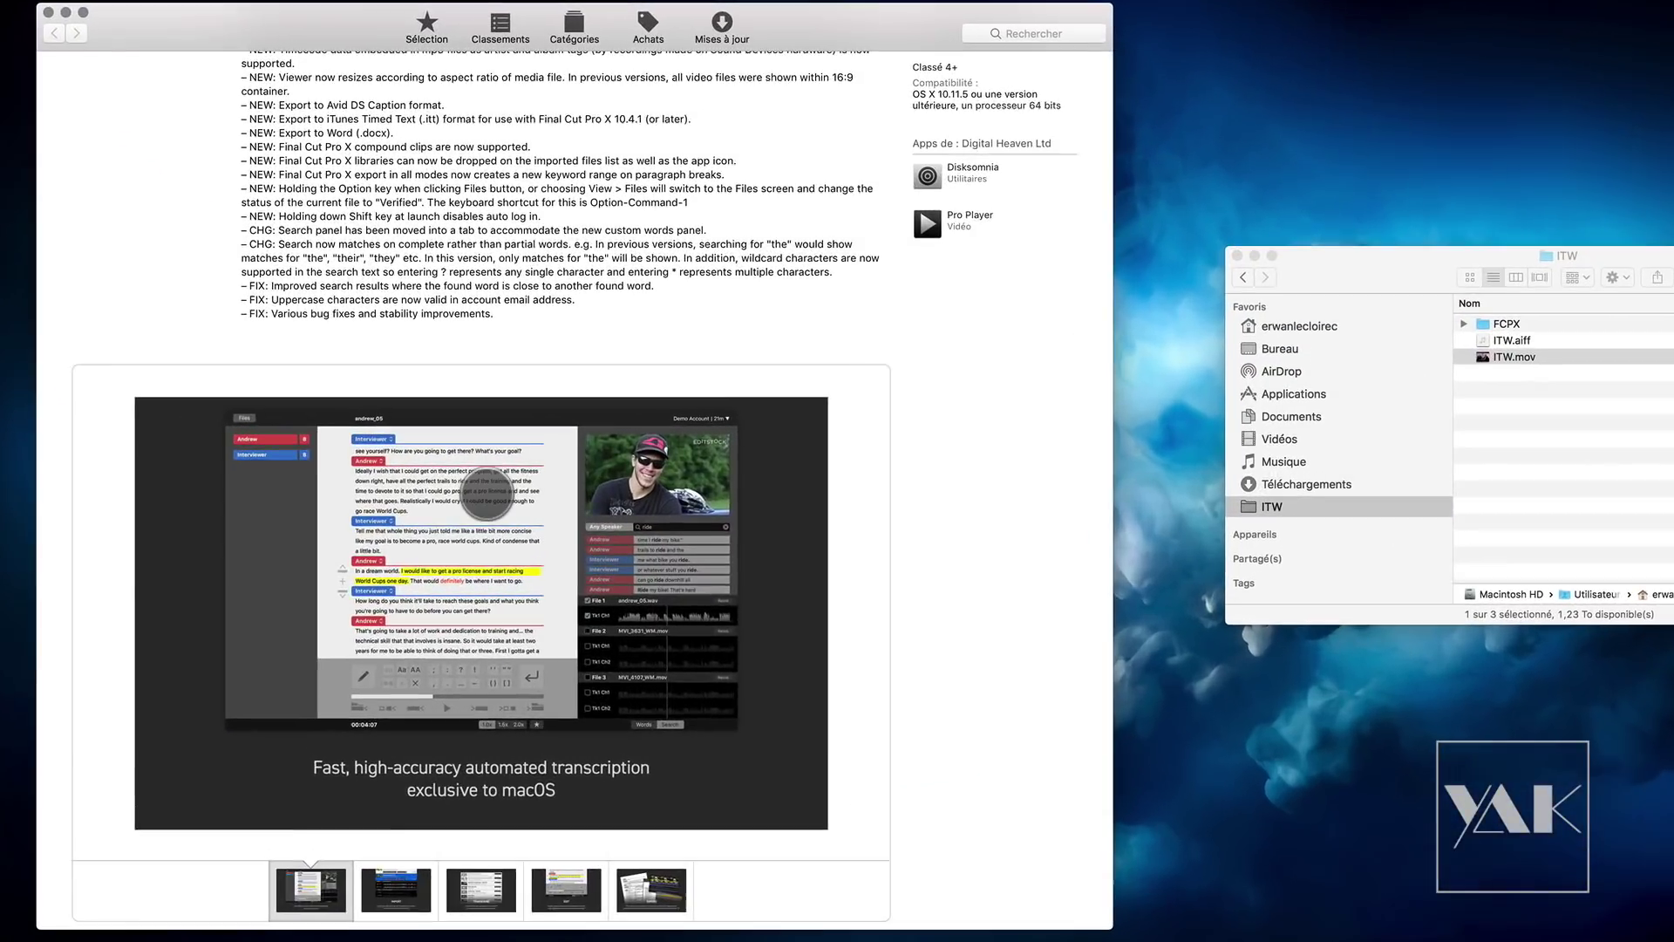
Step: Review SpeedScriber's version 2.0.1 release notes in the App Store, then go to the website's pricing section
{"action": "scroll", "coordinate": [462, 524], "scroll_direction": "up", "scroll_amount": 10}
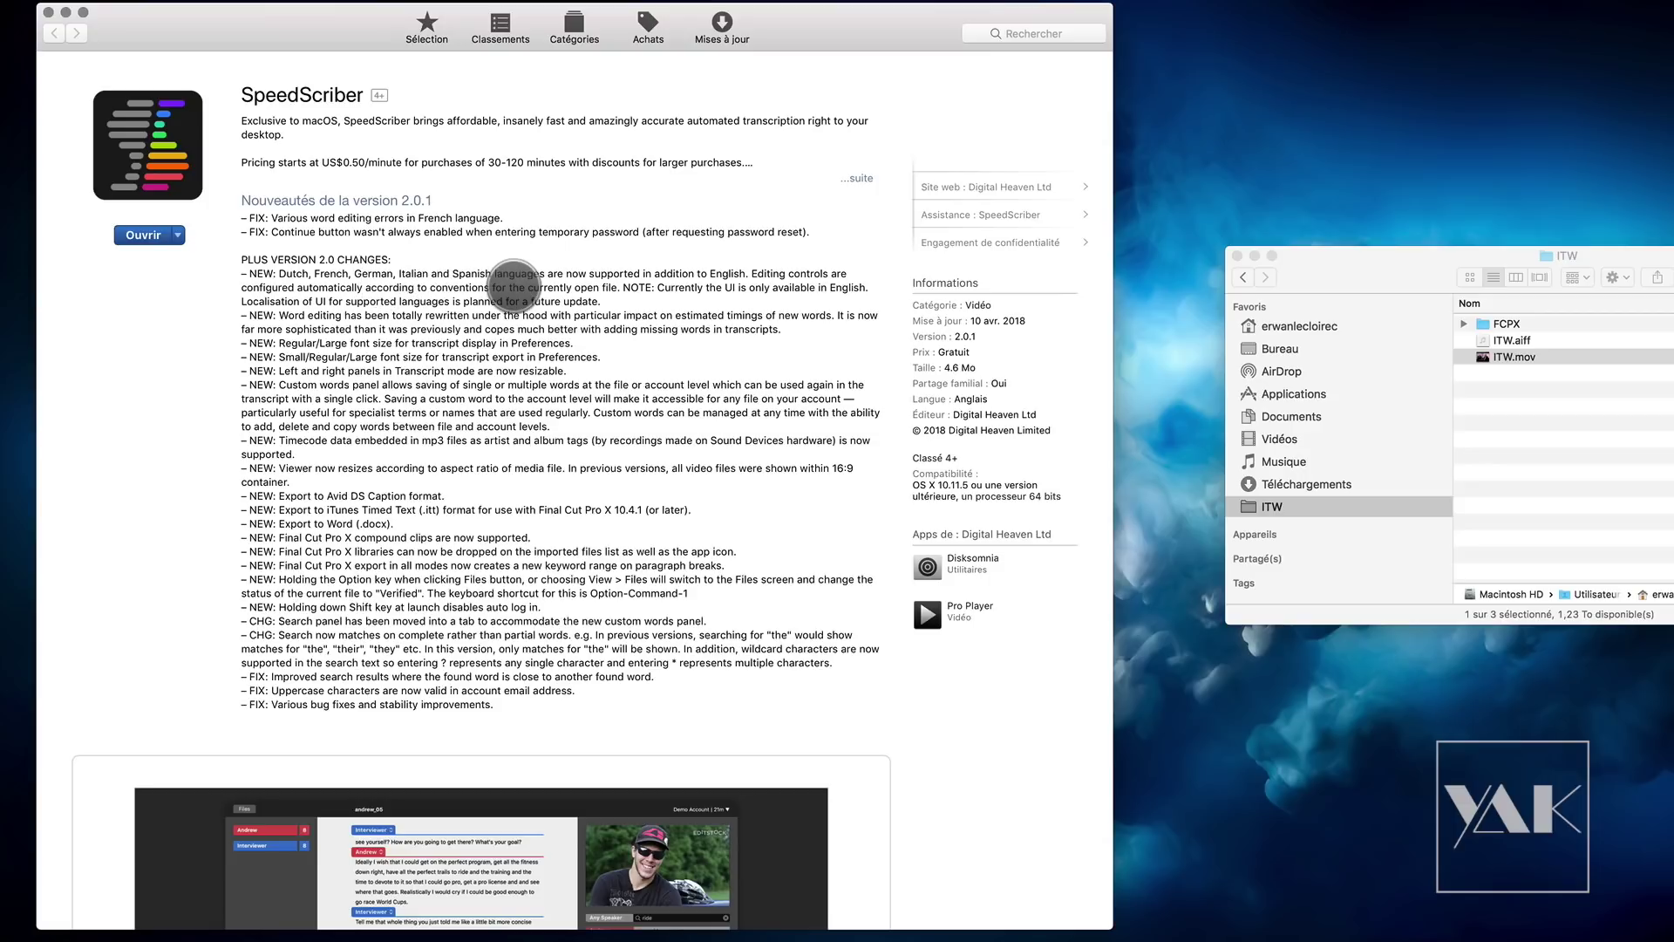
{"action": "scroll", "coordinate": [512, 530], "scroll_direction": "down", "scroll_amount": 3}
{"action": "scroll", "coordinate": [512, 537], "scroll_direction": "up", "scroll_amount": 3}
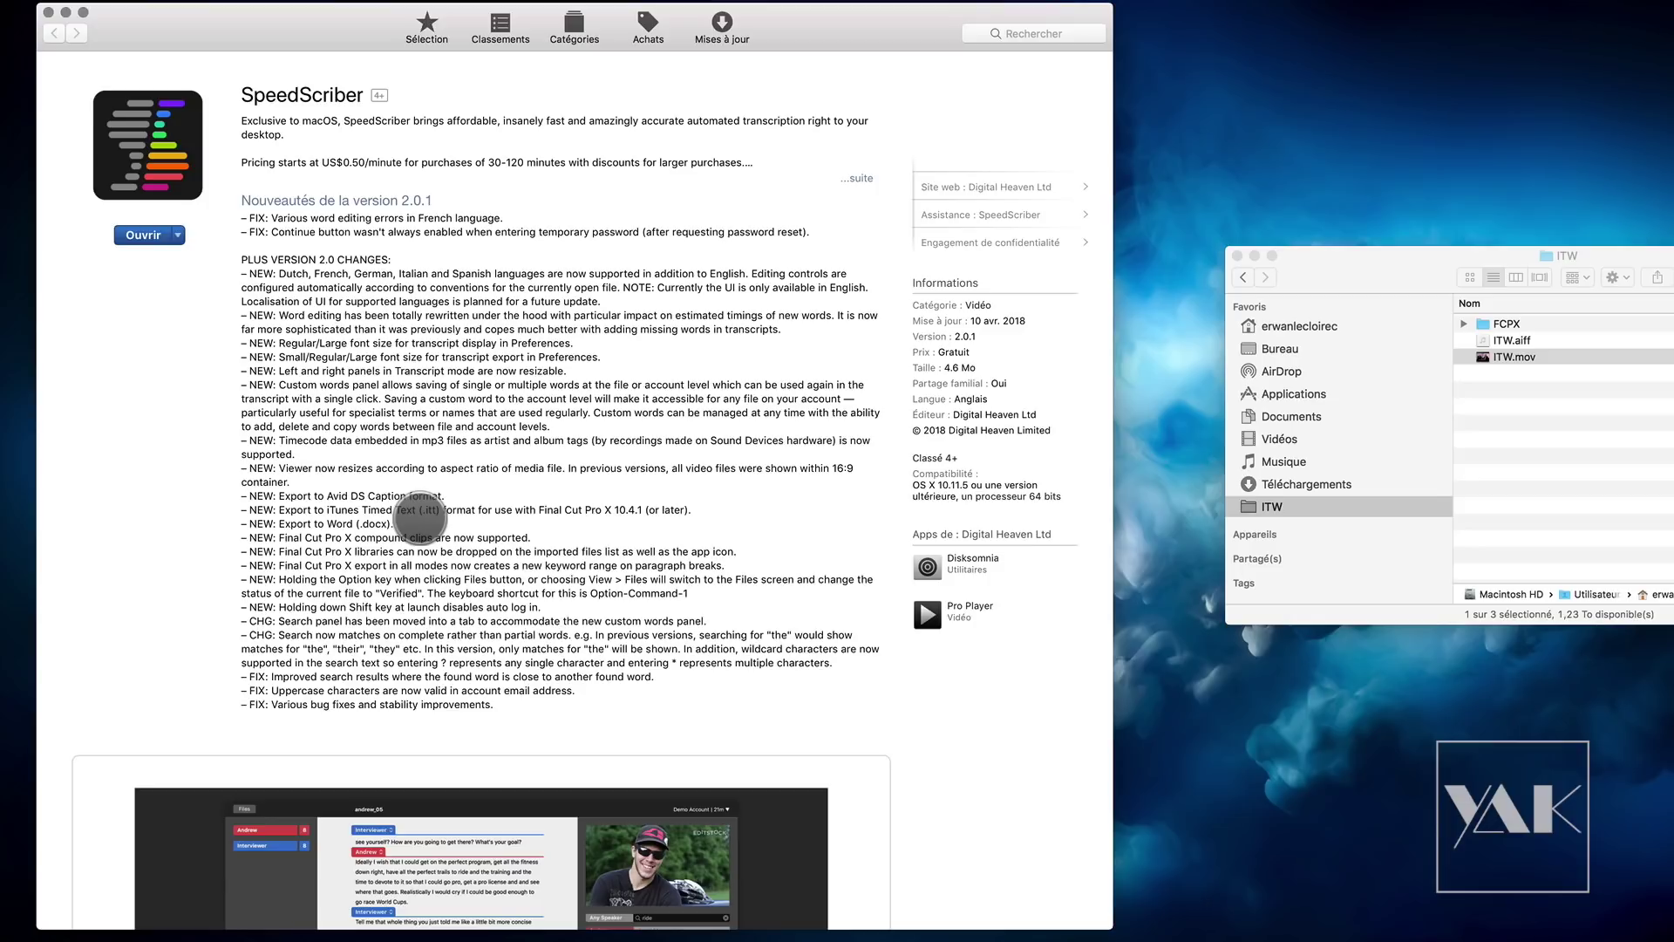
{"action": "scroll", "coordinate": [420, 517], "scroll_direction": "down", "scroll_amount": 3}
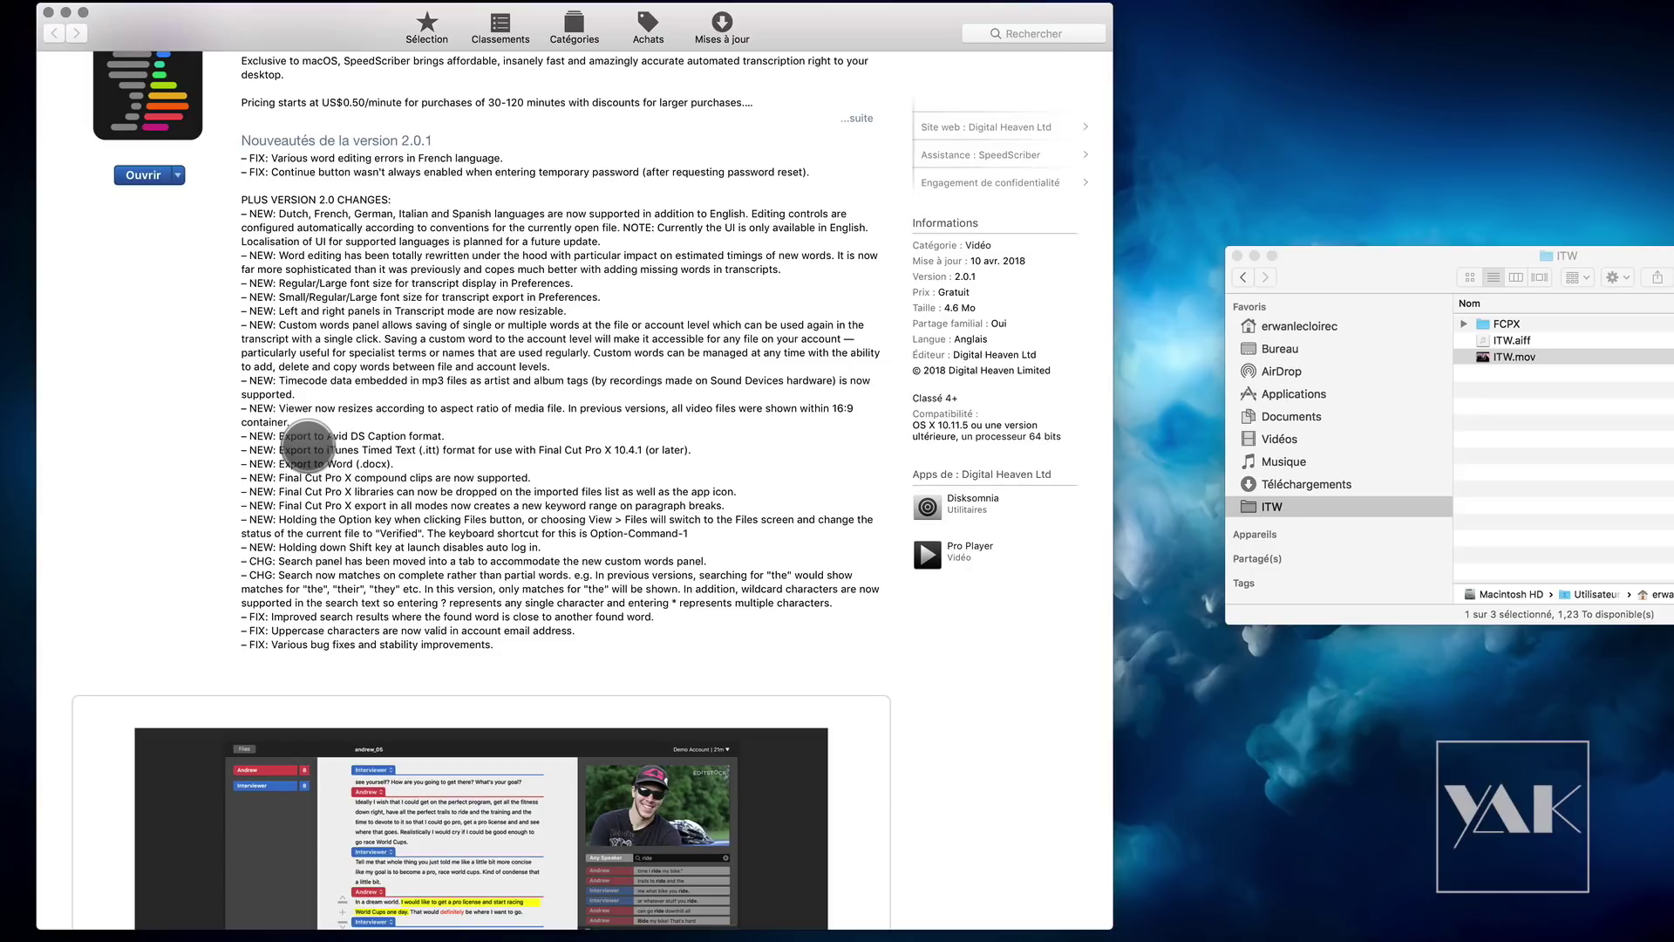
{"action": "scroll", "coordinate": [307, 446], "scroll_direction": "up", "scroll_amount": 2}
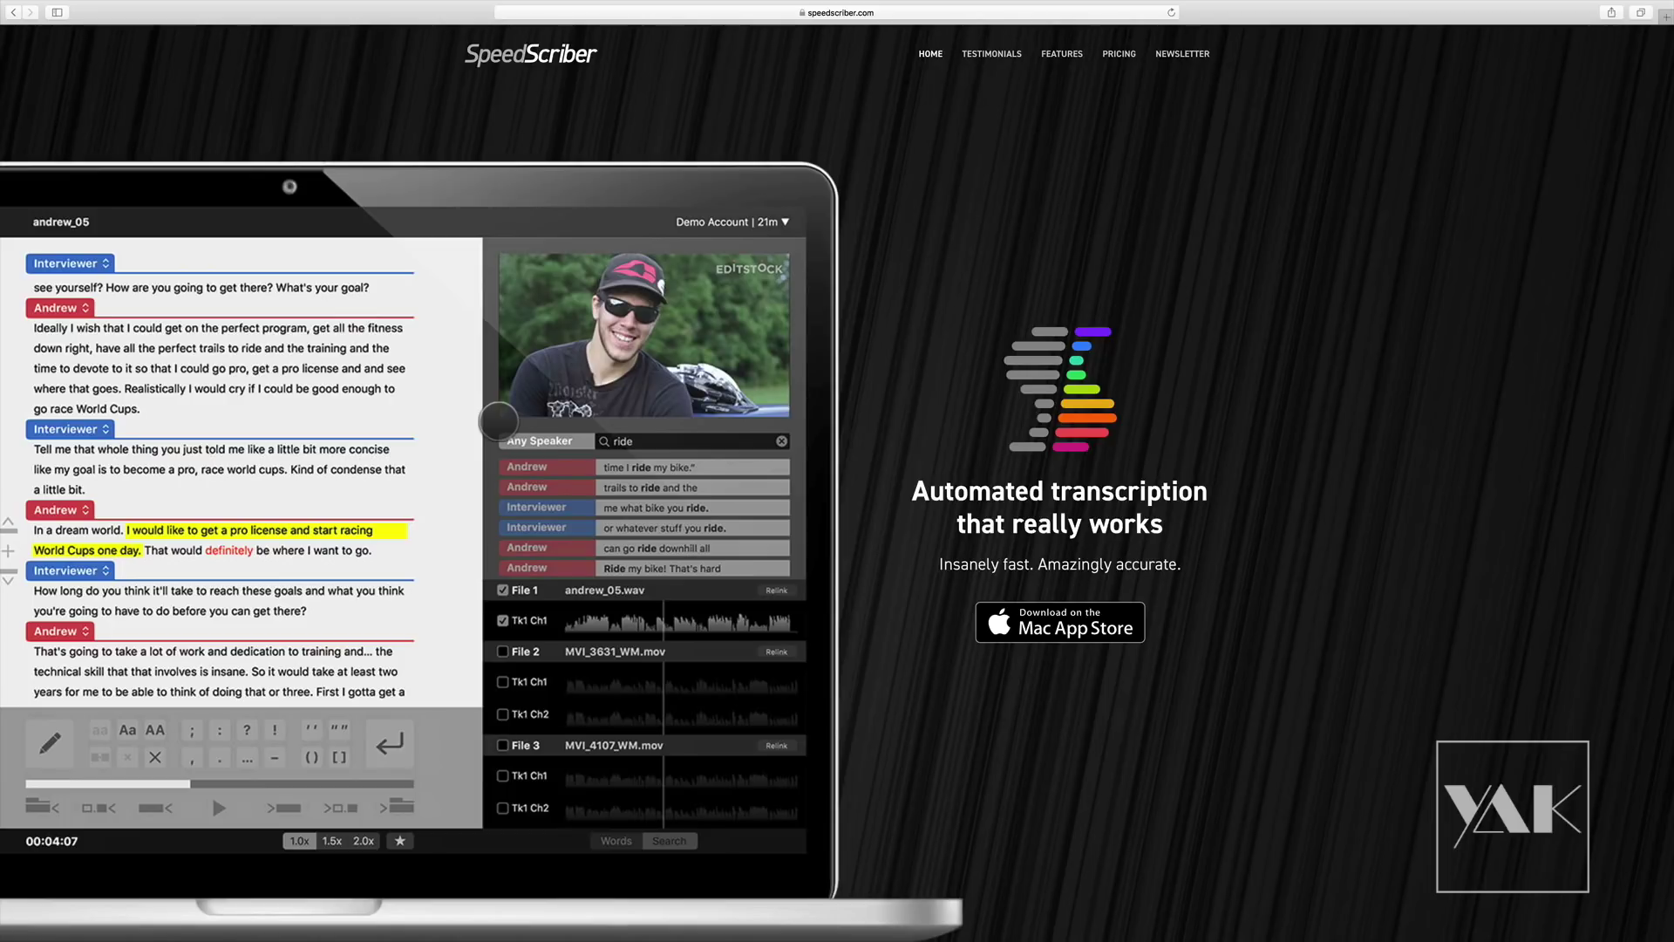
{"action": "left_click", "coordinate": [1120, 52]}
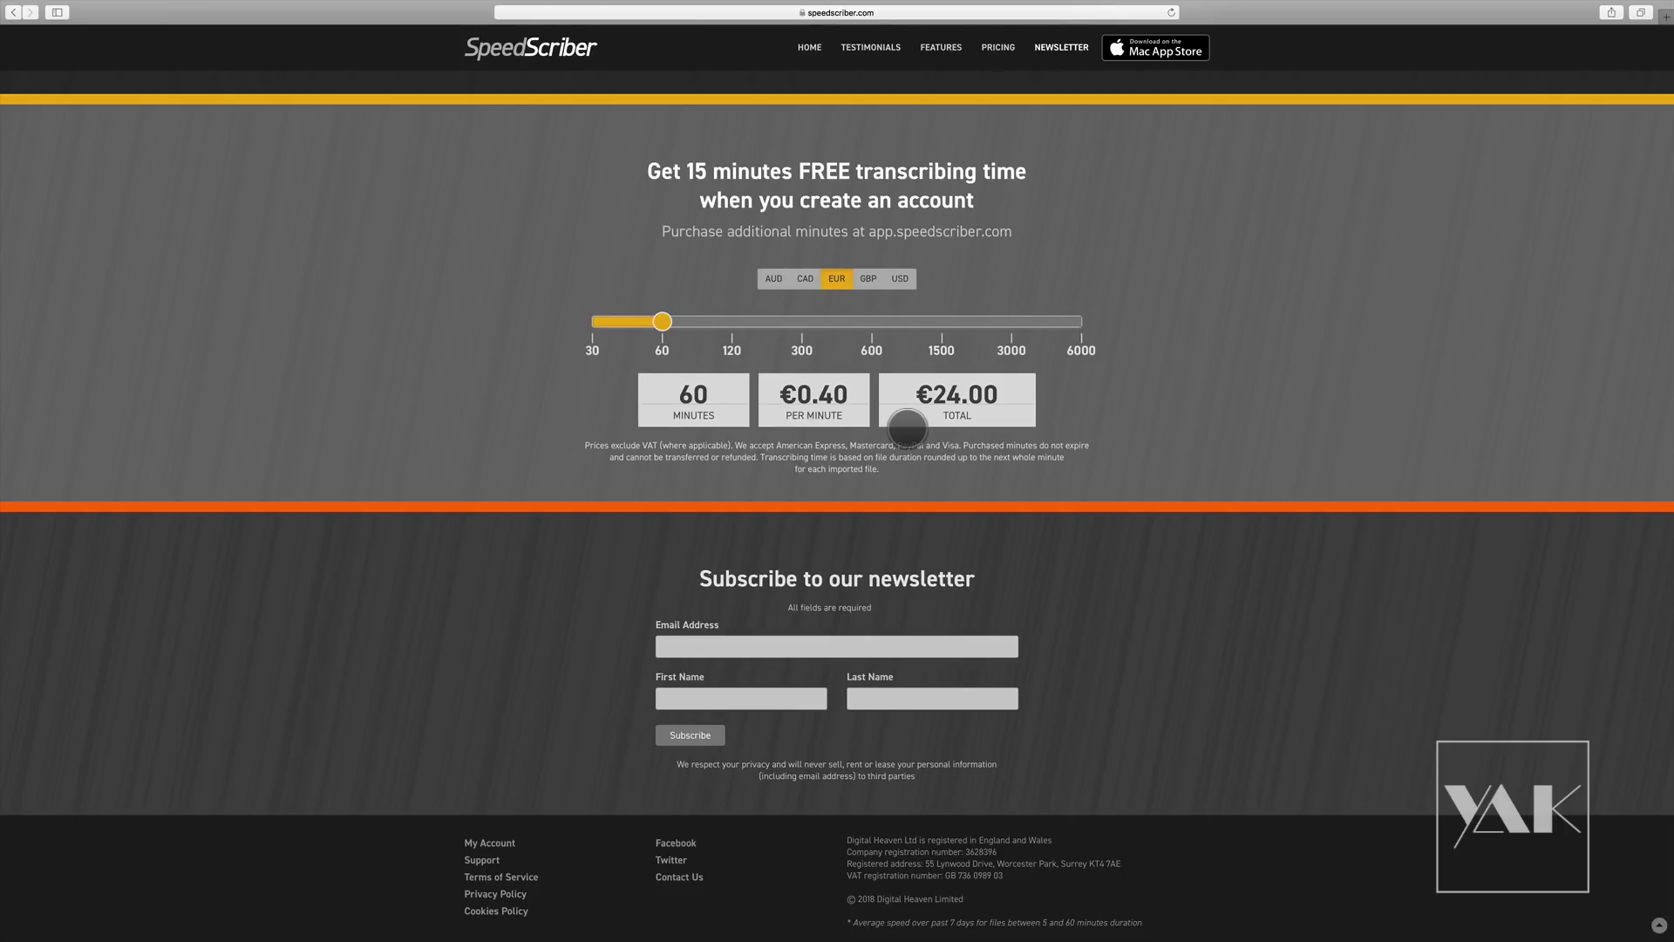
Step: Set the pricing calculator to 6000 minutes (€0.30 per minute, €1800.00 total) and scroll to the top
{"action": "left_click_drag", "start_coordinate": [667, 326], "coordinate": [1081, 339]}
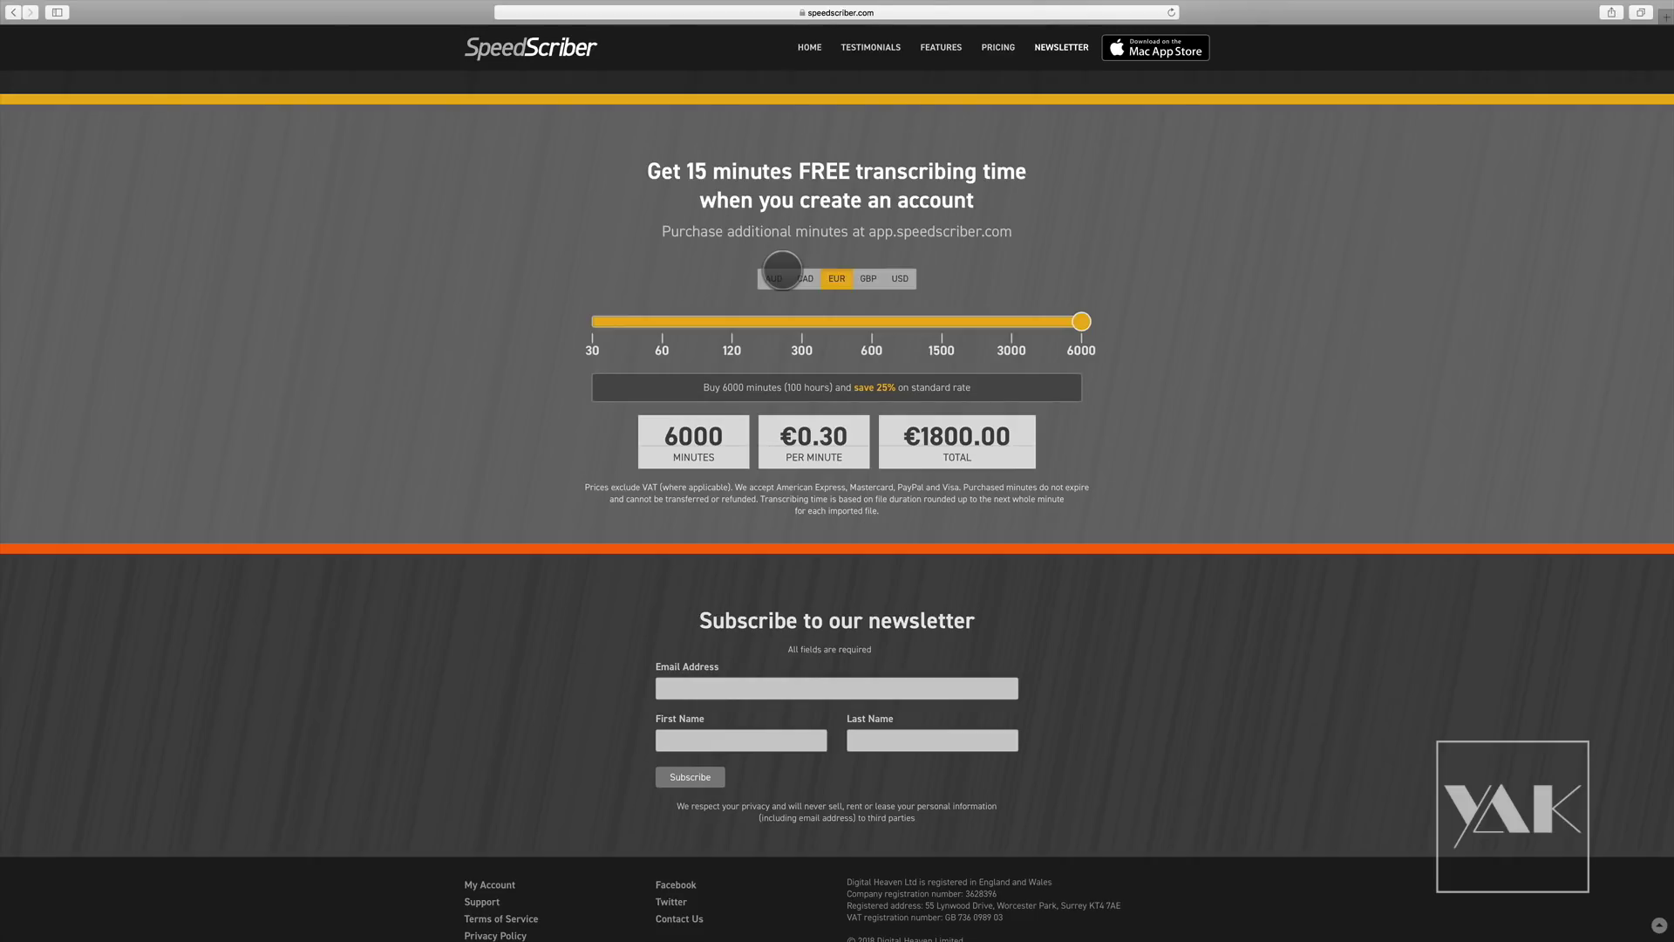
{"action": "scroll", "coordinate": [782, 272], "scroll_direction": "up", "scroll_amount": 20}
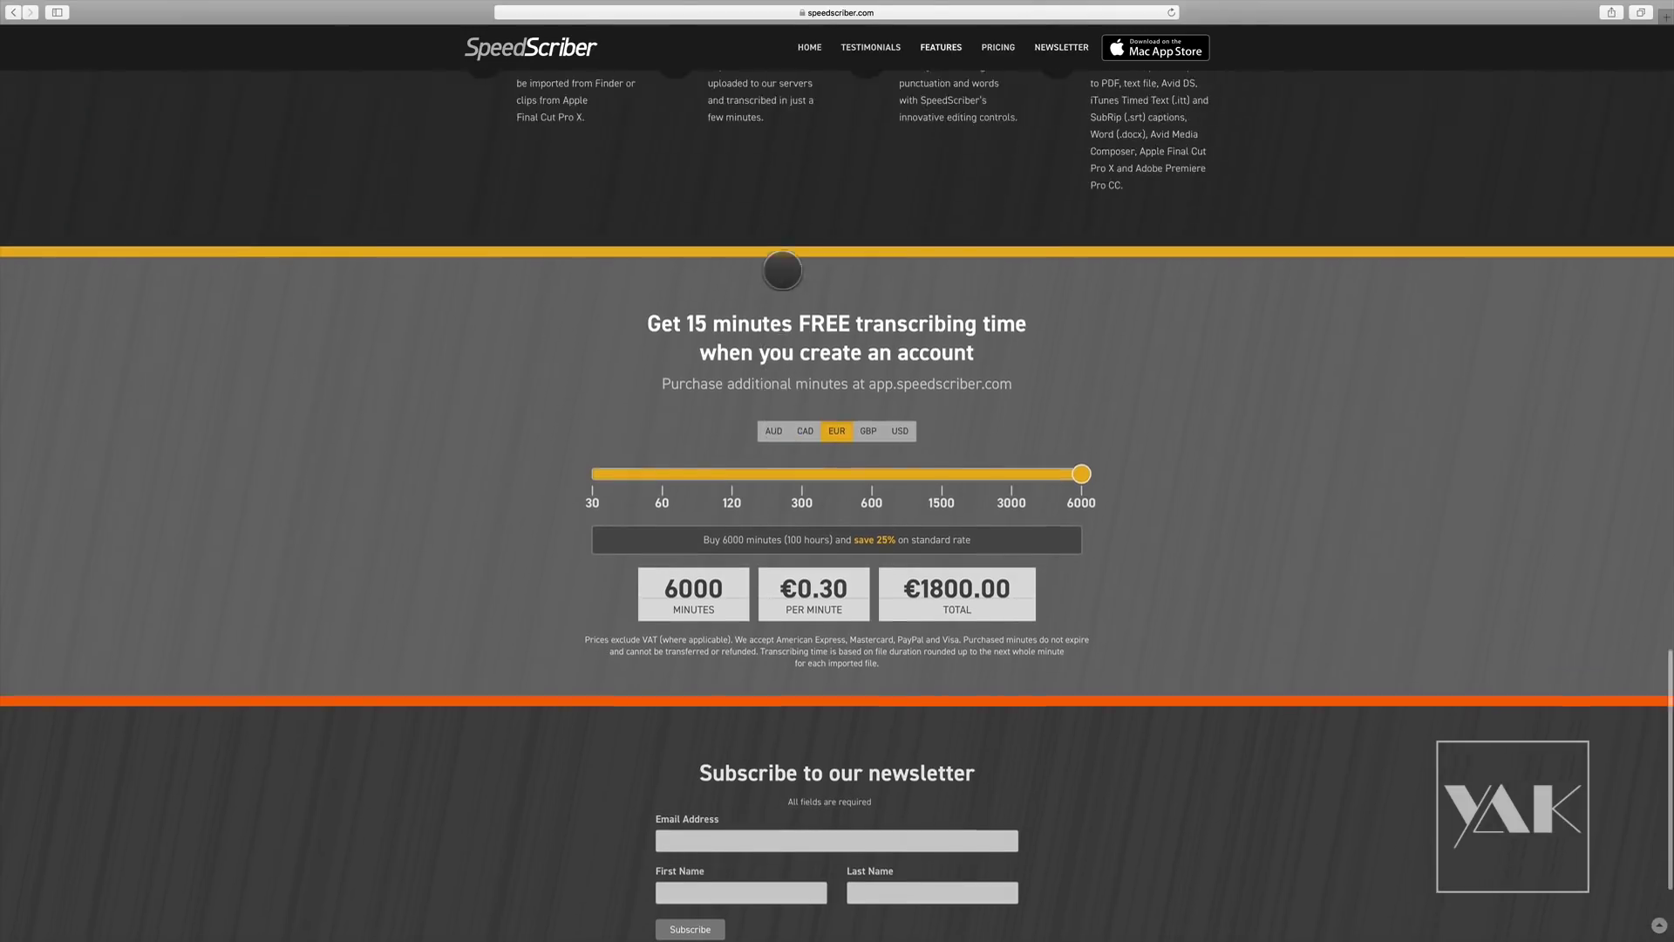
{"action": "scroll", "coordinate": [782, 272], "scroll_direction": "up", "scroll_amount": 10}
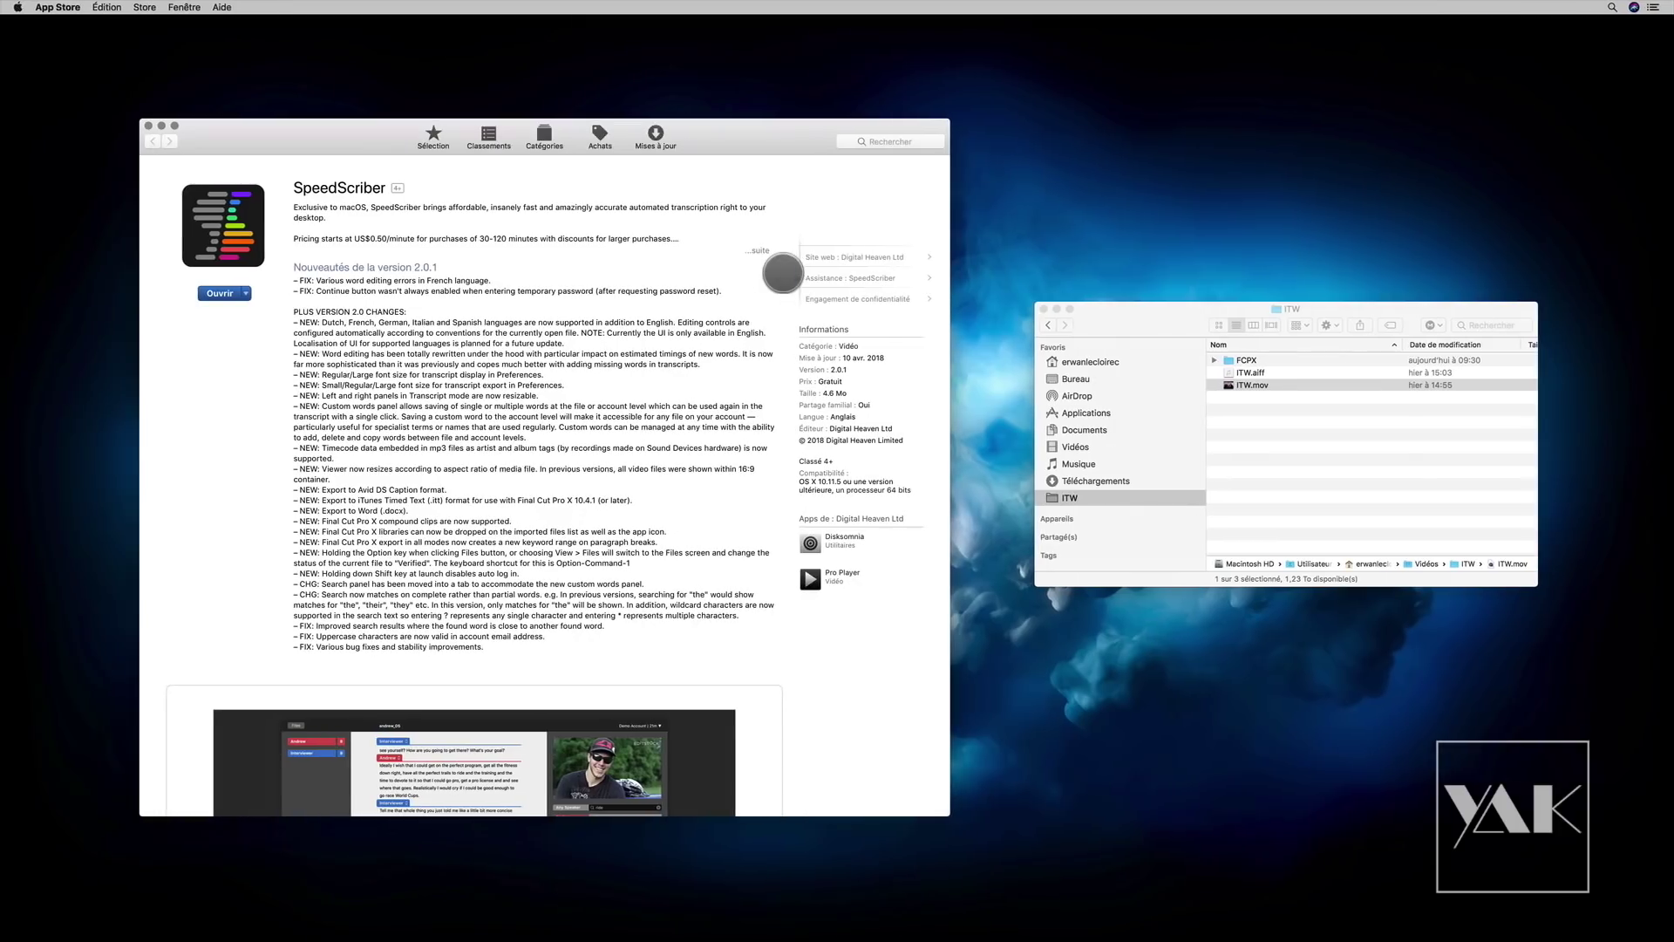
Step: Close the App Store and open SpeedScriber, shifting its window slightly left
{"action": "left_click", "coordinate": [144, 122]}
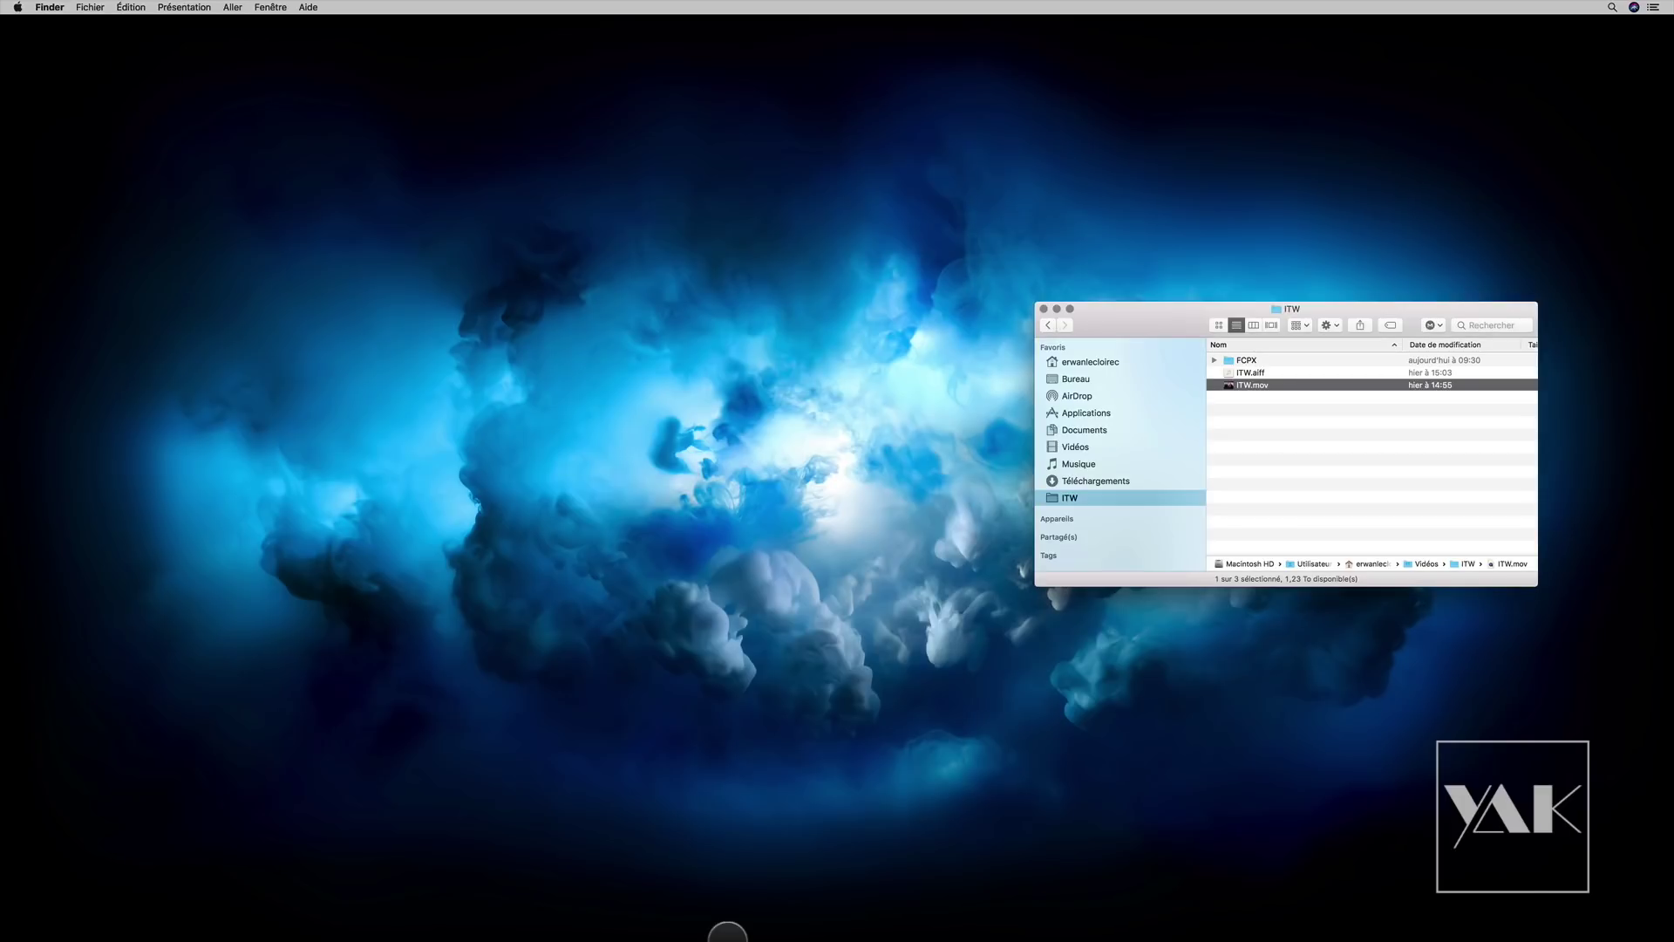
{"action": "mouse_move", "coordinate": [724, 925]}
{"action": "left_click", "coordinate": [989, 909]}
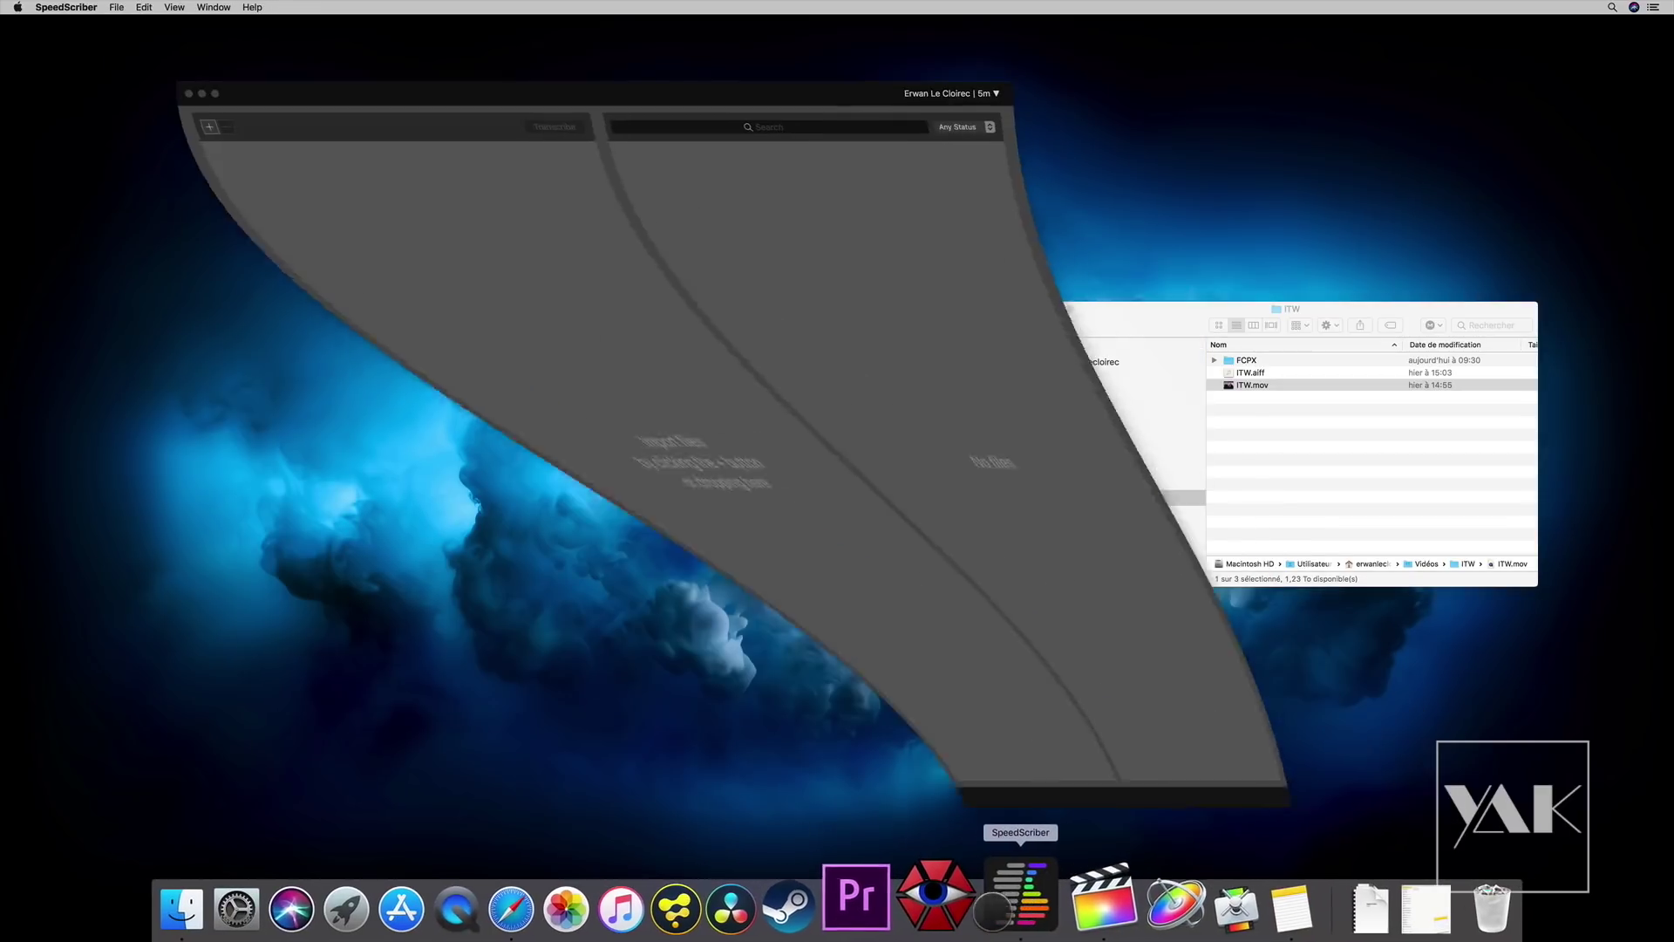
{"action": "left_click_drag", "start_coordinate": [633, 94], "coordinate": [603, 99]}
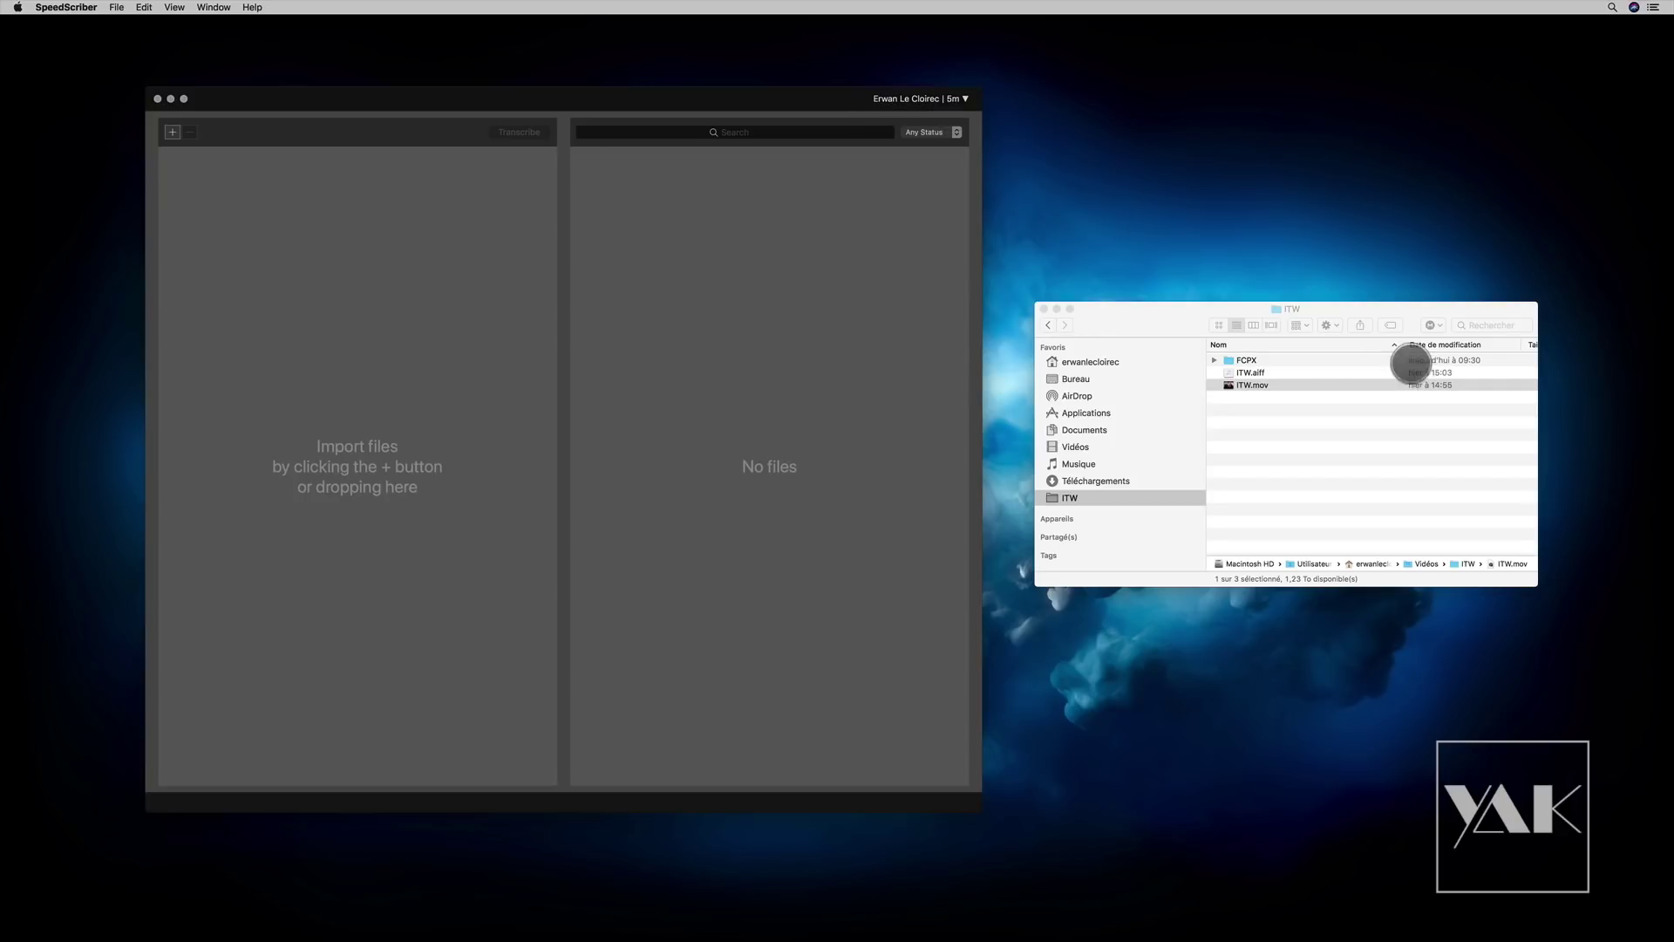
Step: Import ITW.aiff from the ITW folder into SpeedScriber's file list
{"action": "left_click", "coordinate": [1267, 415]}
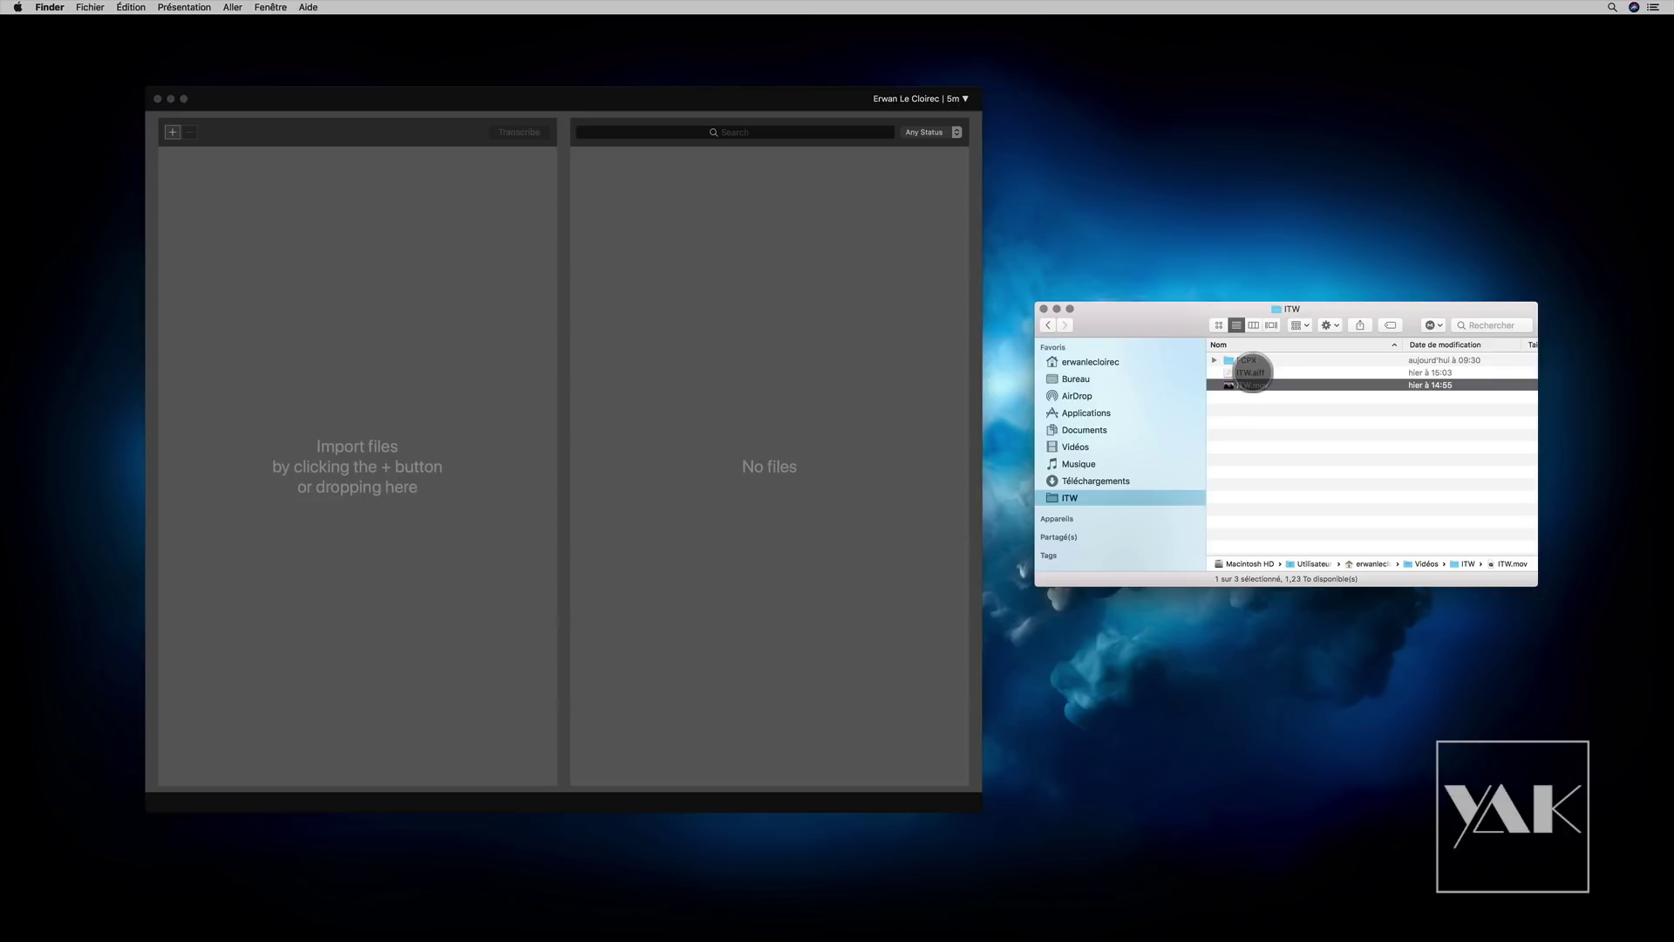
{"action": "left_click", "coordinate": [1243, 373]}
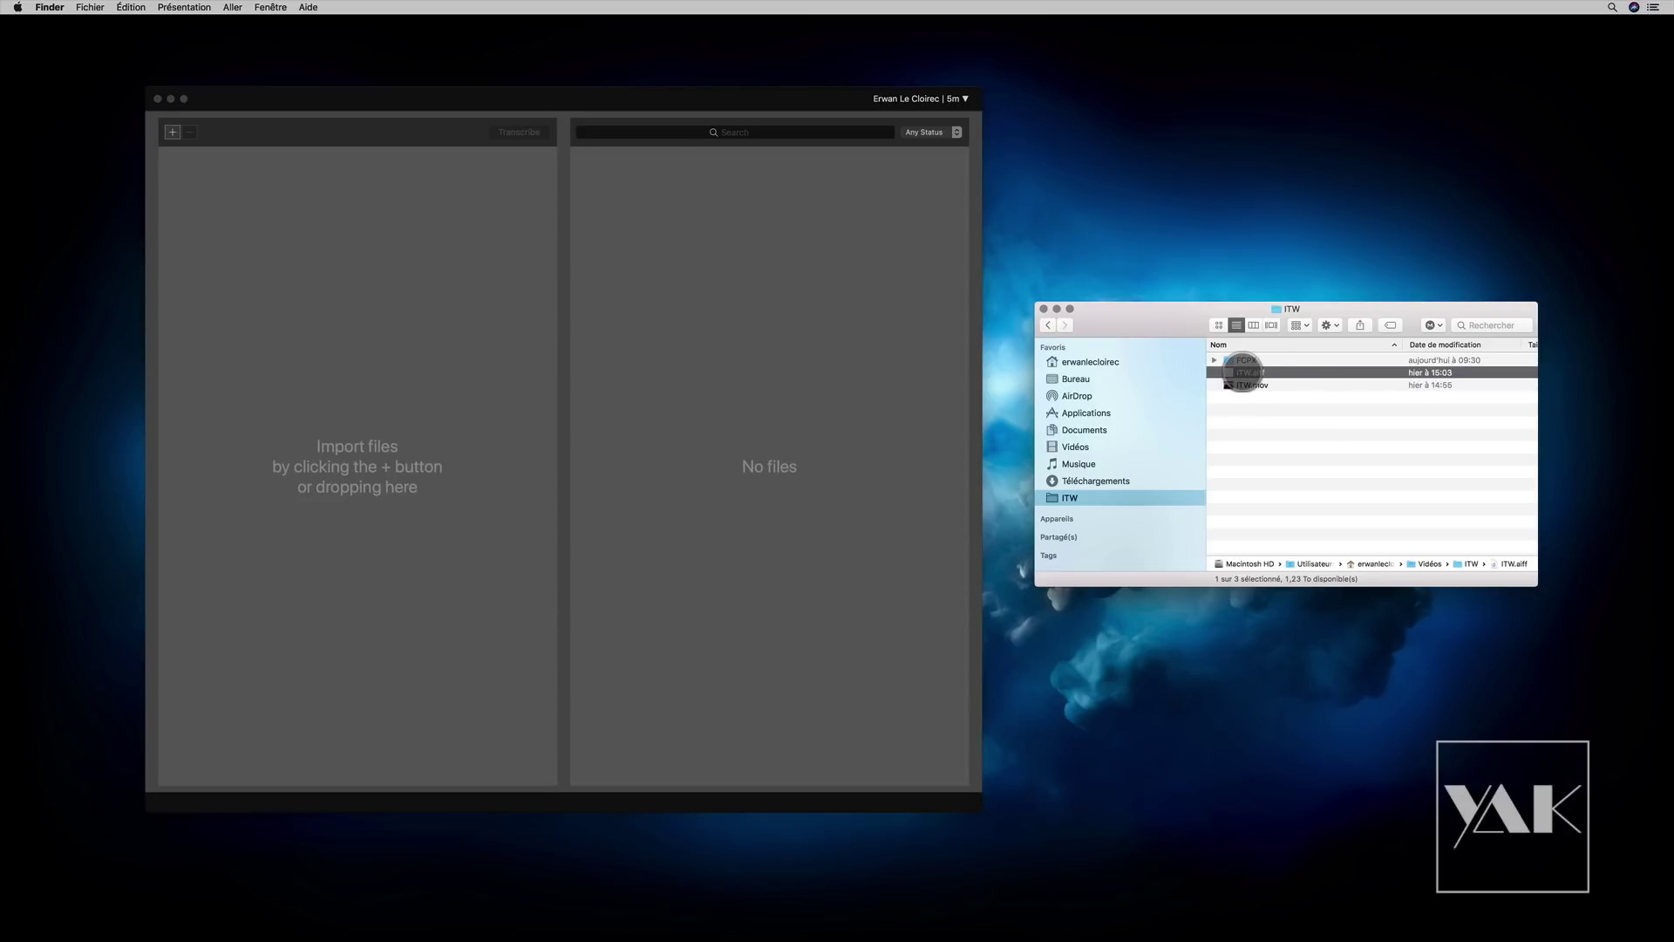
{"action": "left_click_drag", "start_coordinate": [1261, 374], "coordinate": [287, 190]}
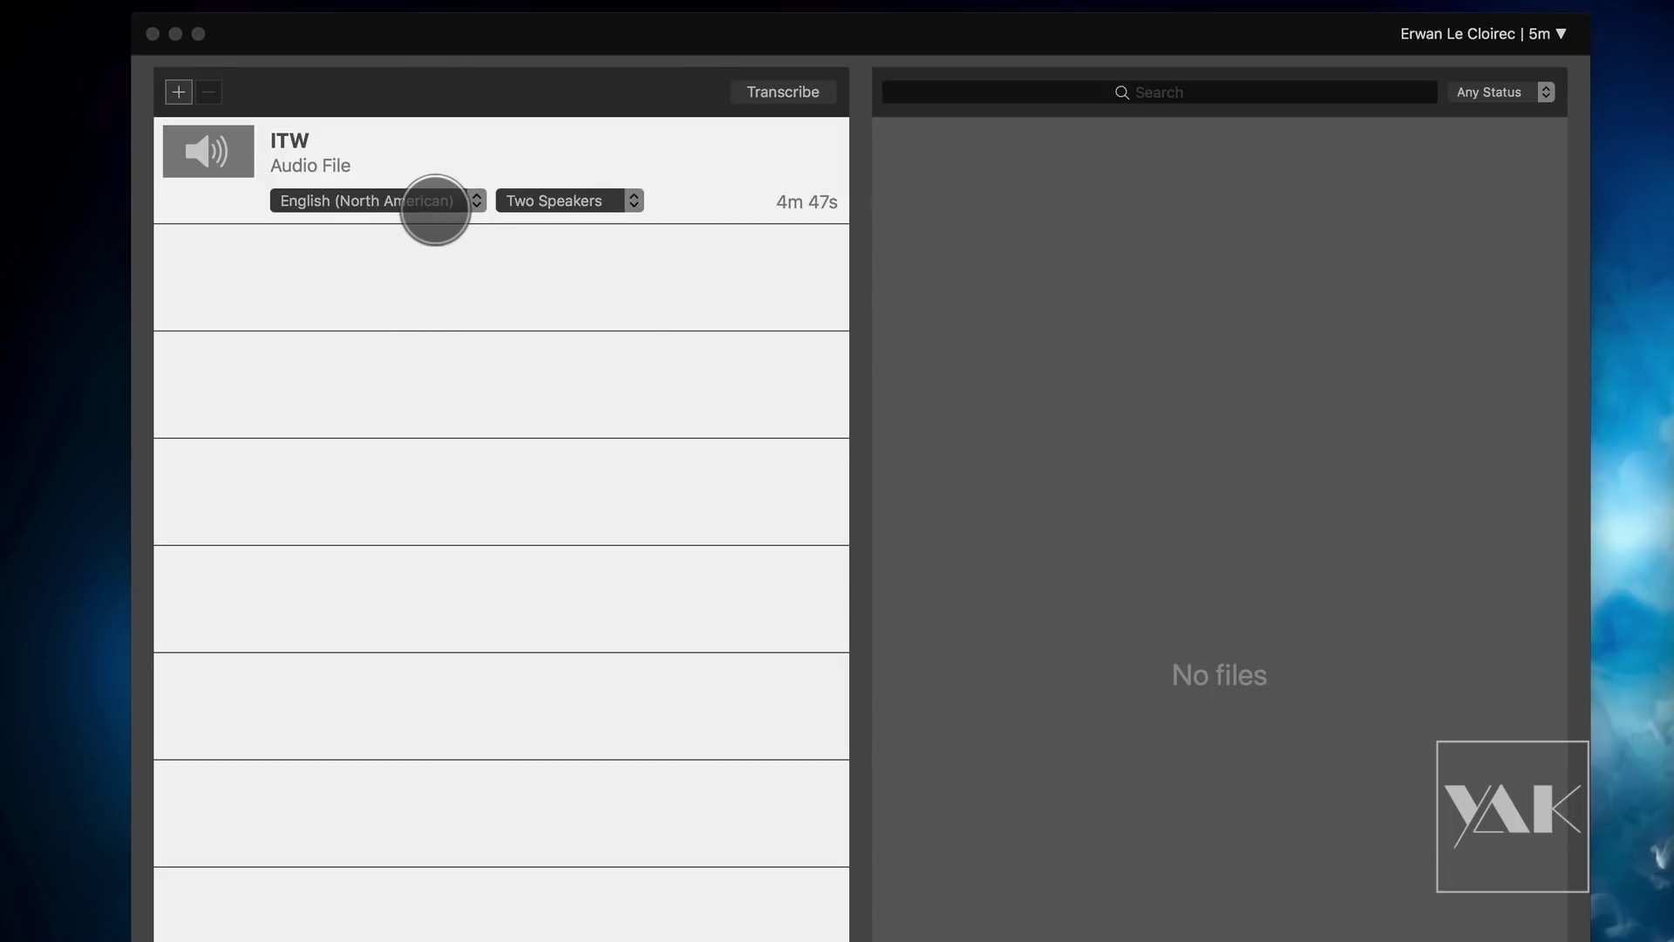
Step: Set the ITW file's transcription language to French, keeping the speaker count at Two Speakers
{"action": "left_click", "coordinate": [412, 198]}
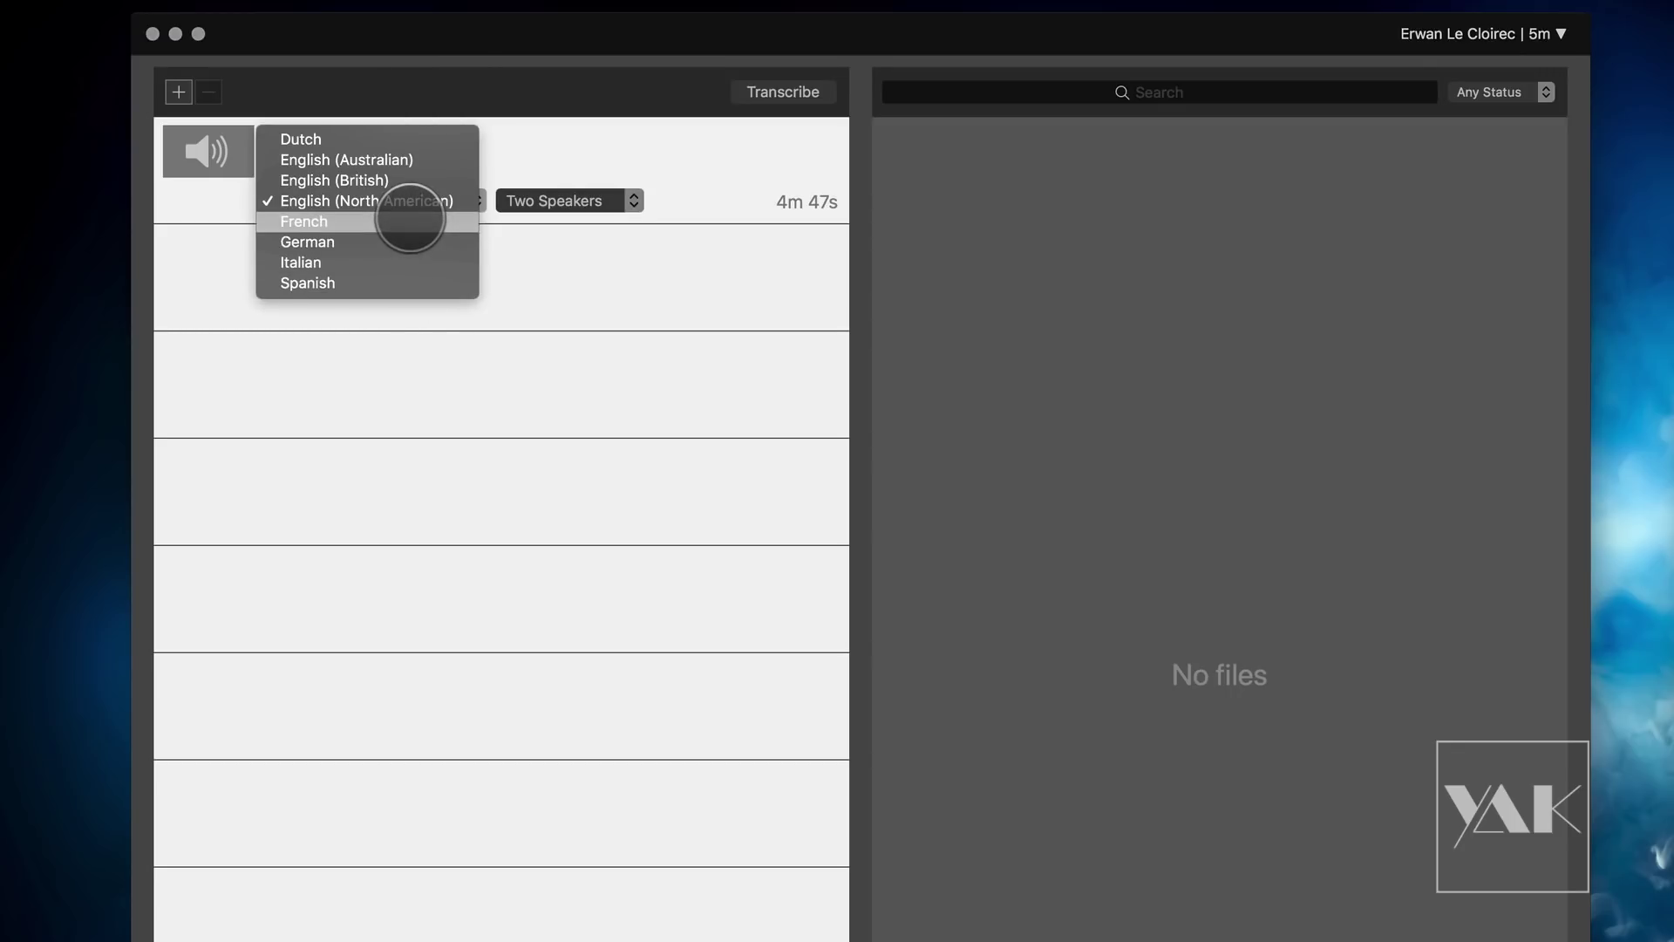
{"action": "left_click", "coordinate": [410, 221]}
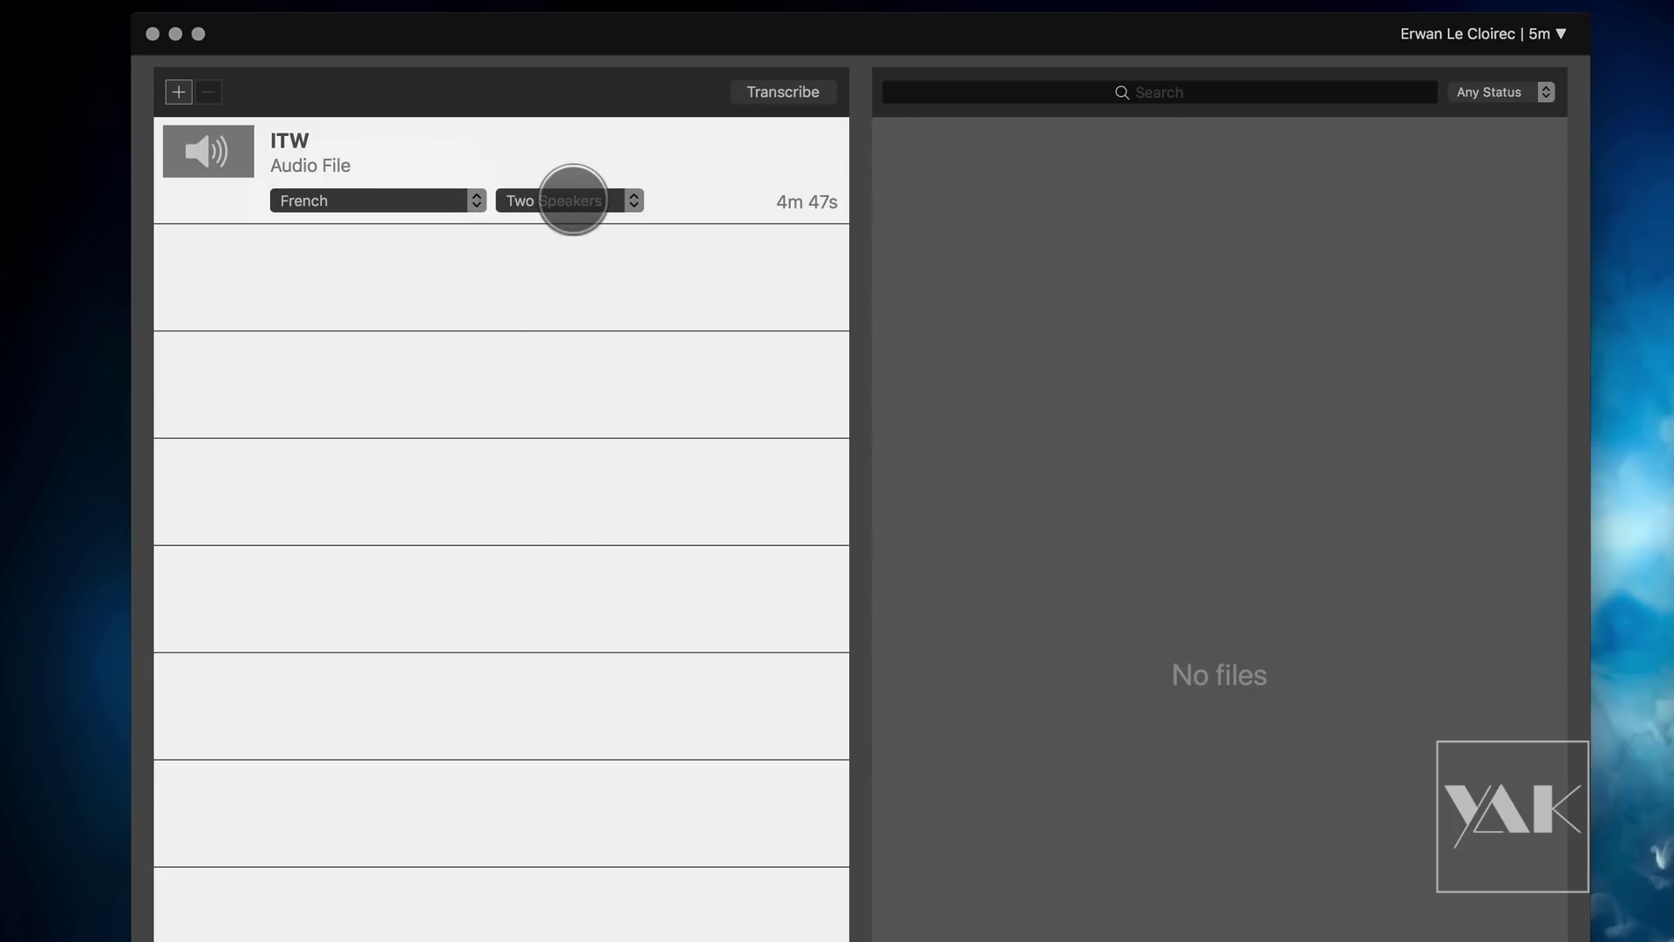
{"action": "left_click", "coordinate": [573, 200]}
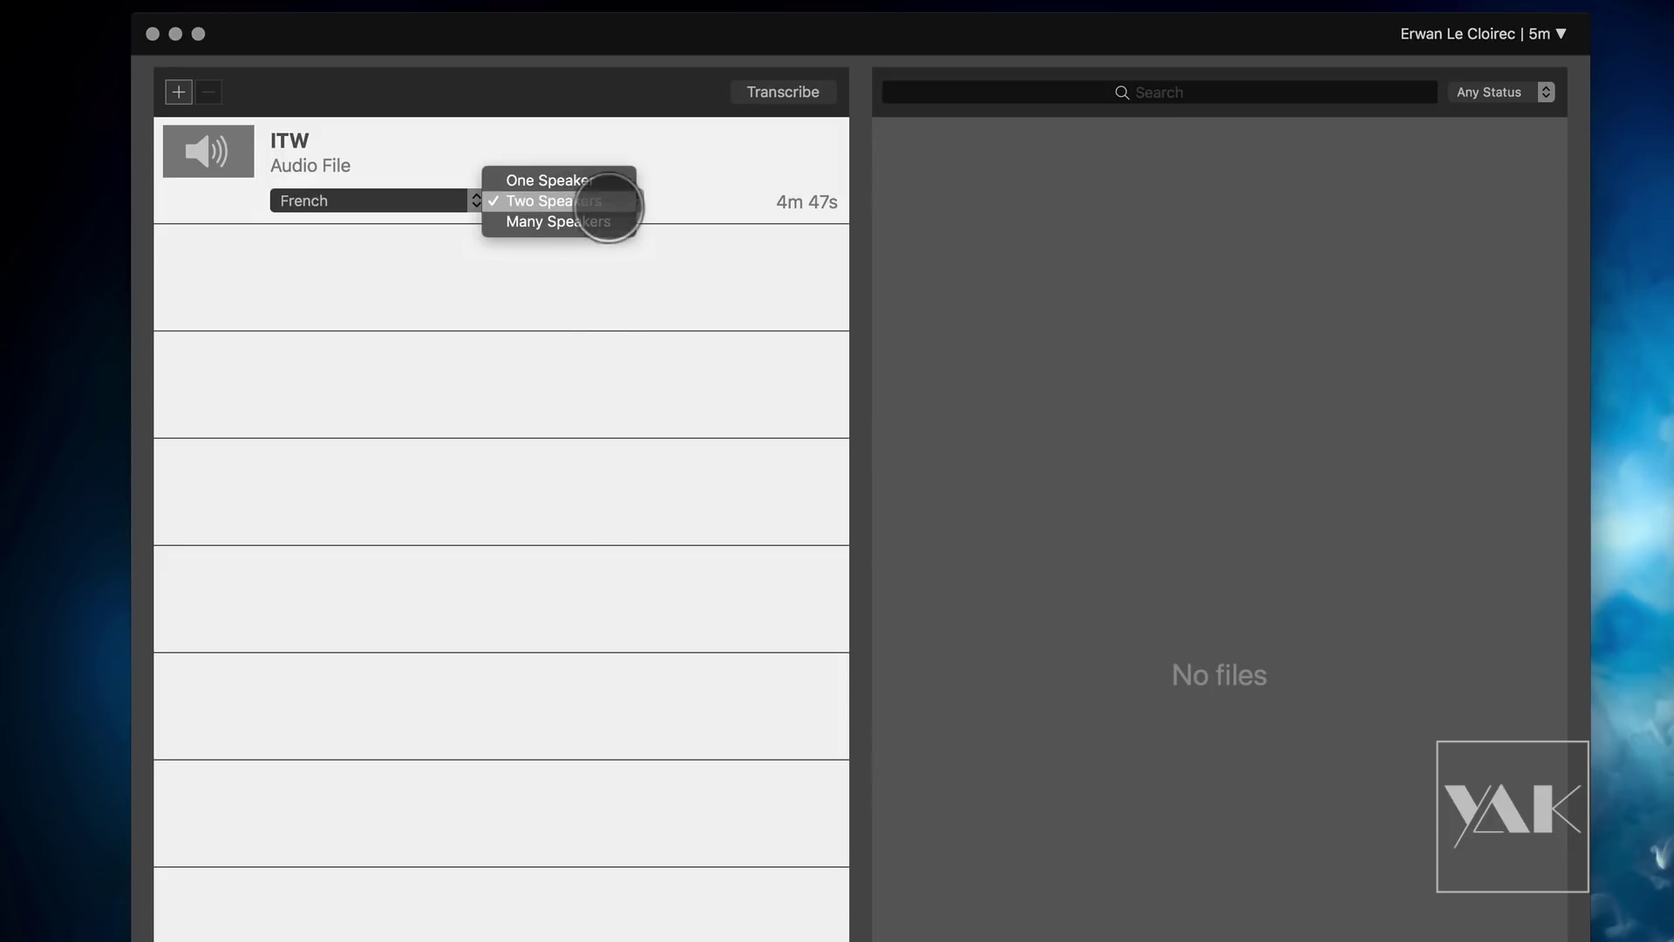
{"action": "left_click", "coordinate": [608, 203]}
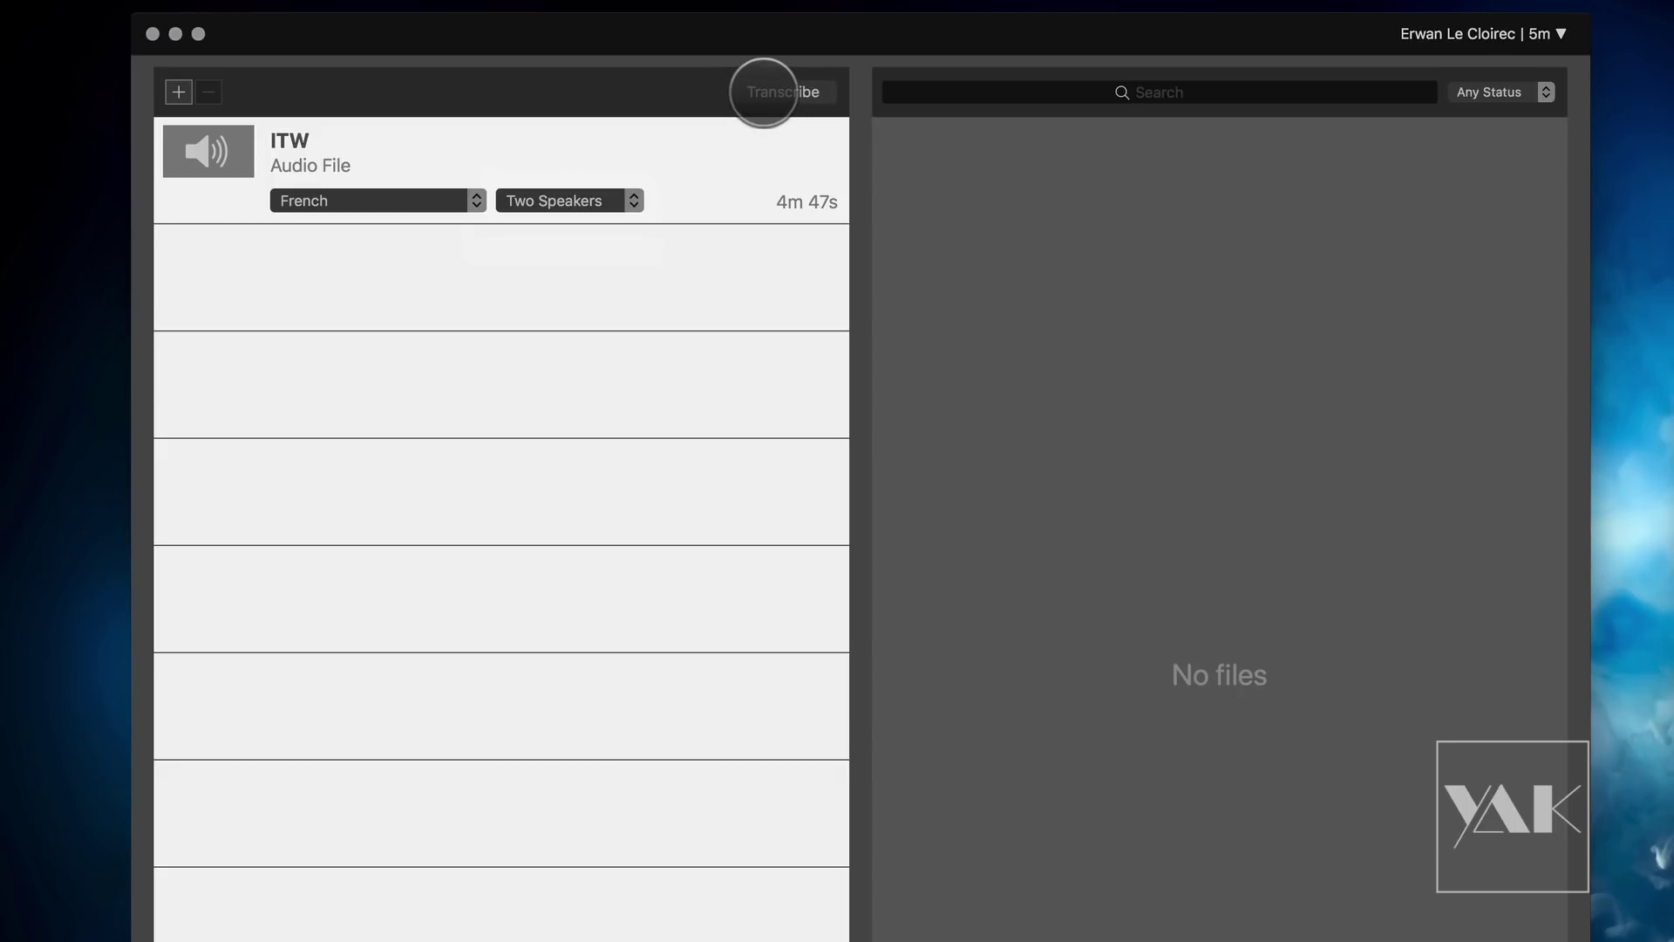
Step: Start transcription of the ITW file and confirm transcribing 1 file
{"action": "left_click", "coordinate": [764, 92]}
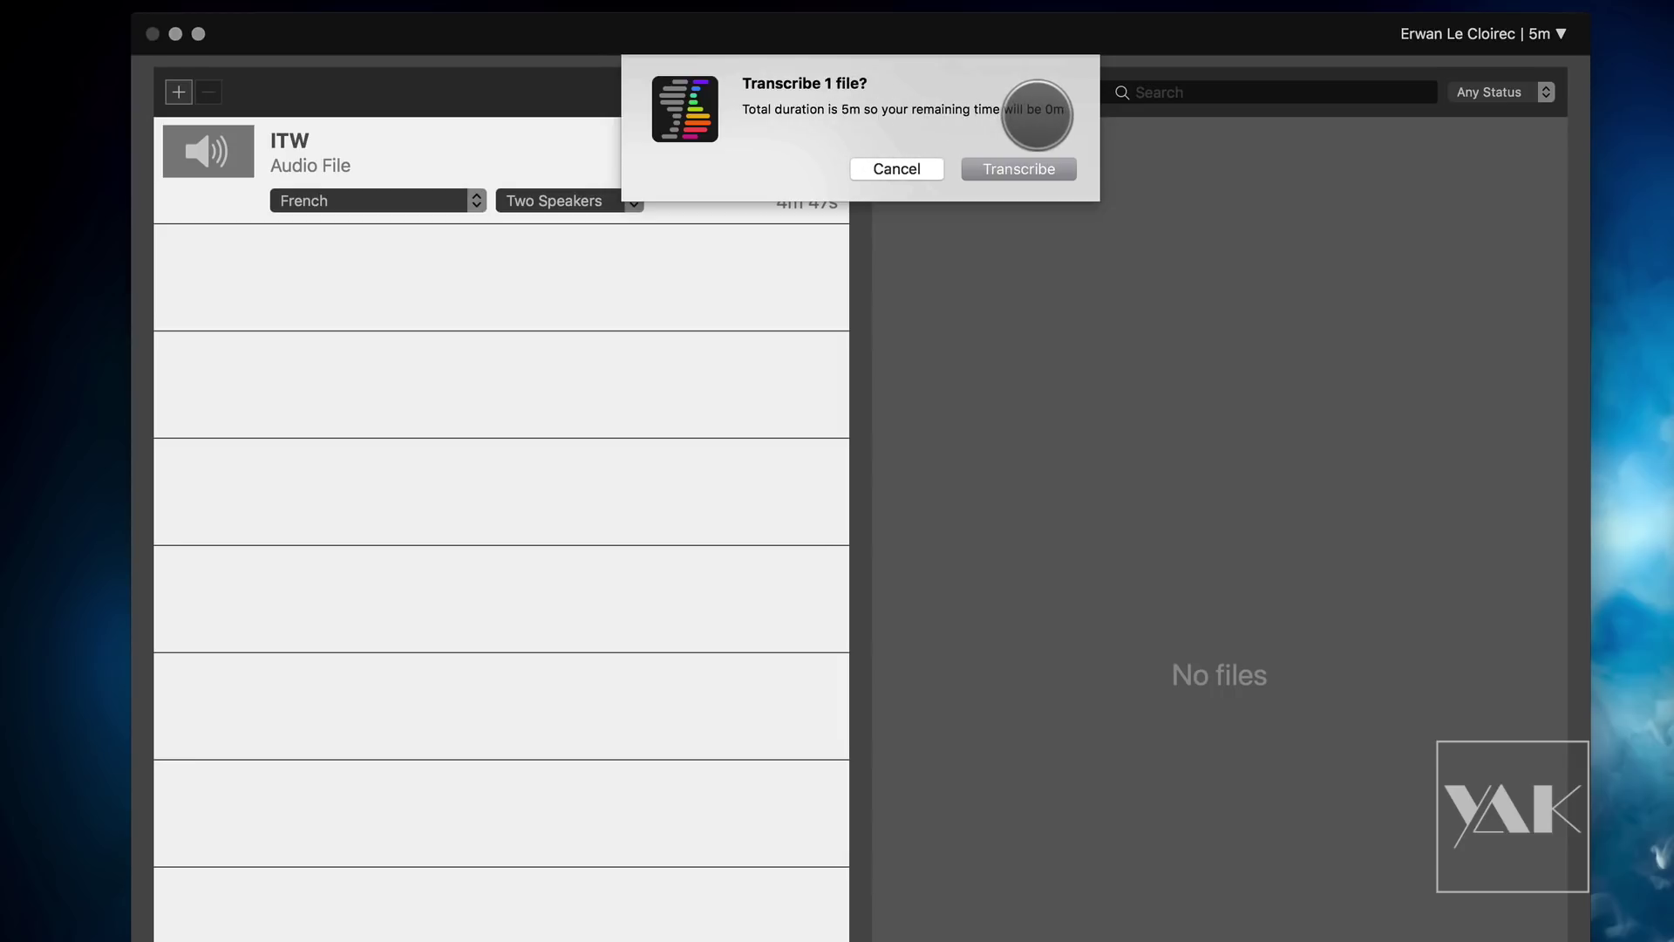
{"action": "left_click", "coordinate": [1013, 169]}
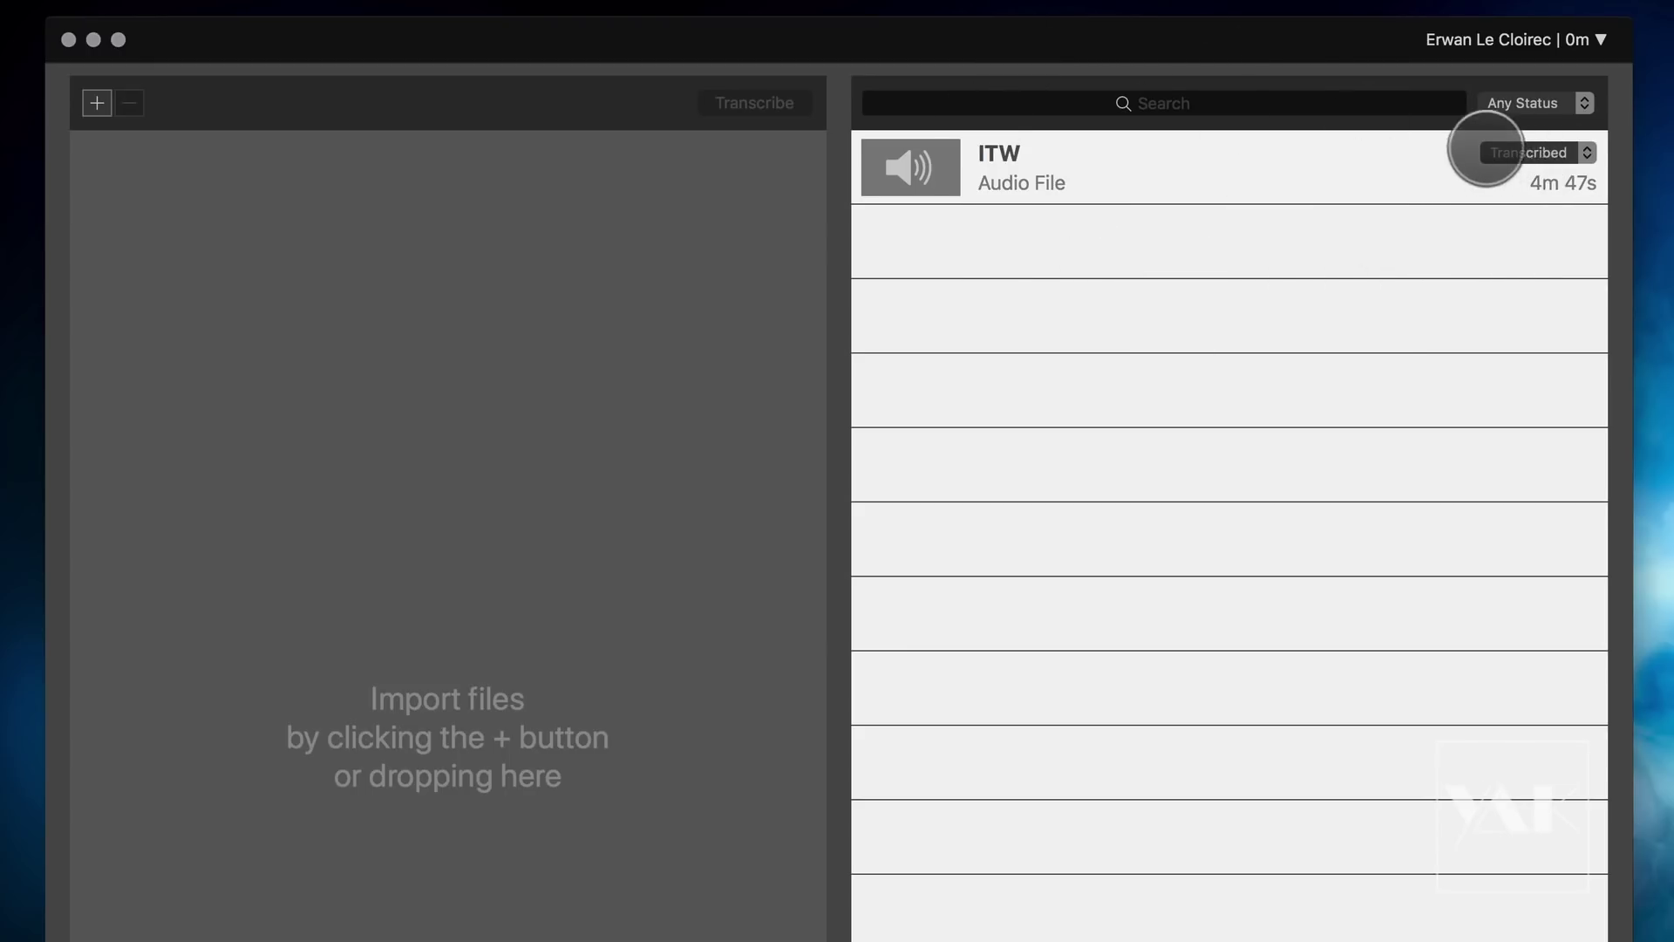
Step: Keep the ITW file's status as Transcribed and open its French transcript
{"action": "left_click", "coordinate": [1493, 154]}
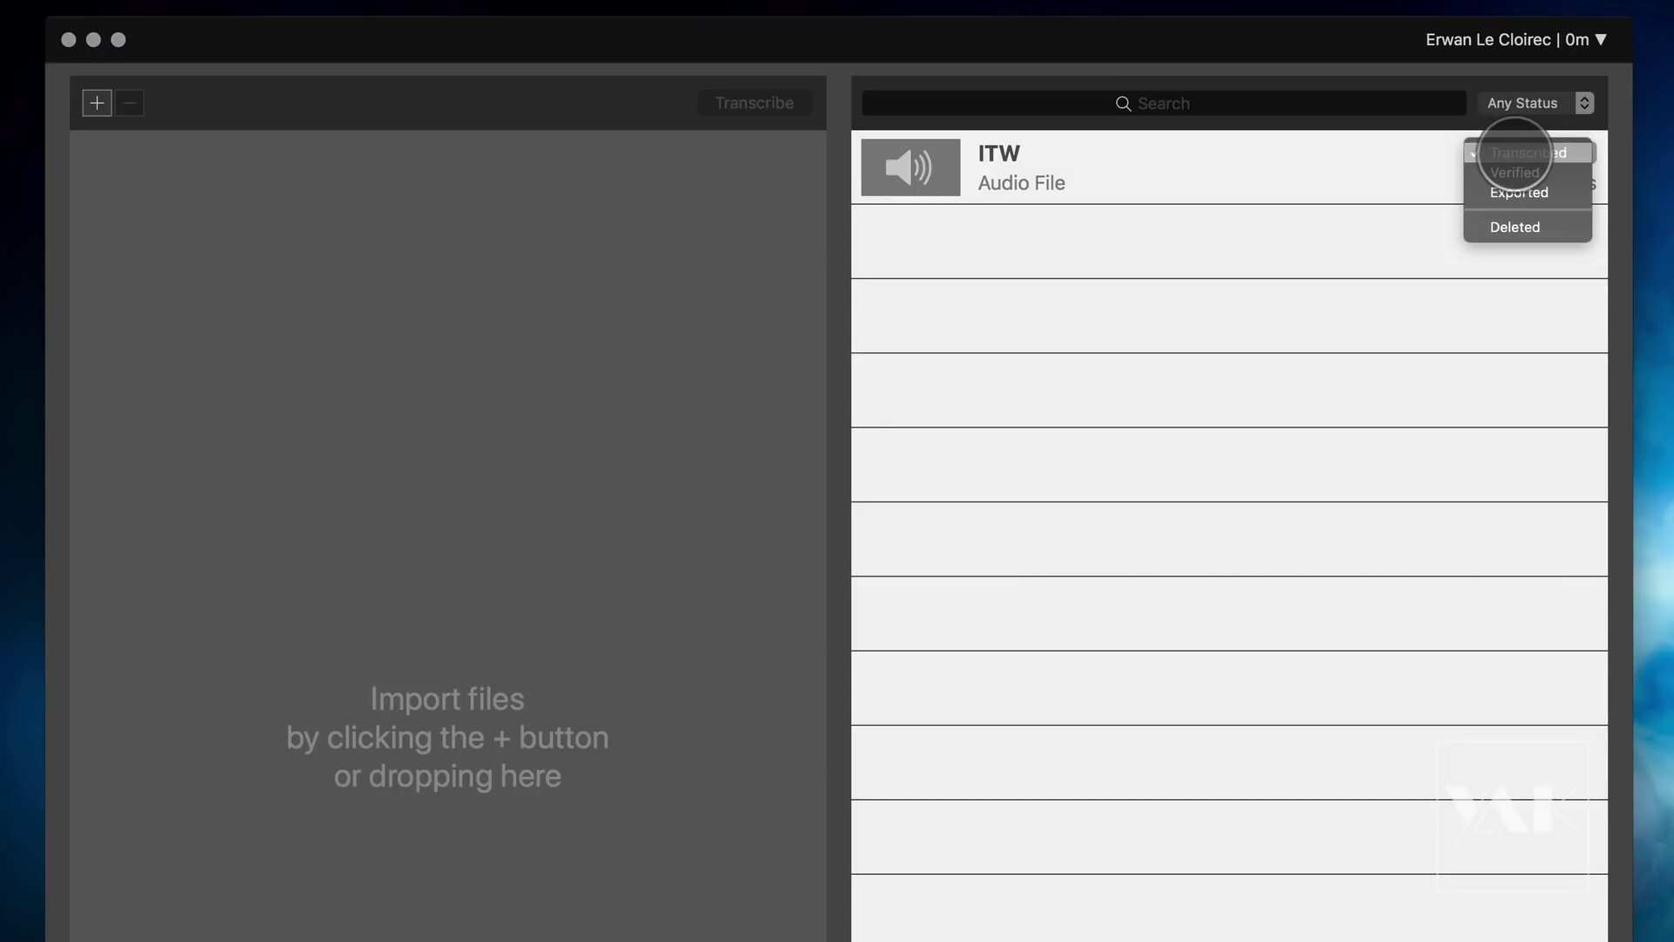
{"action": "left_click", "coordinate": [1518, 153]}
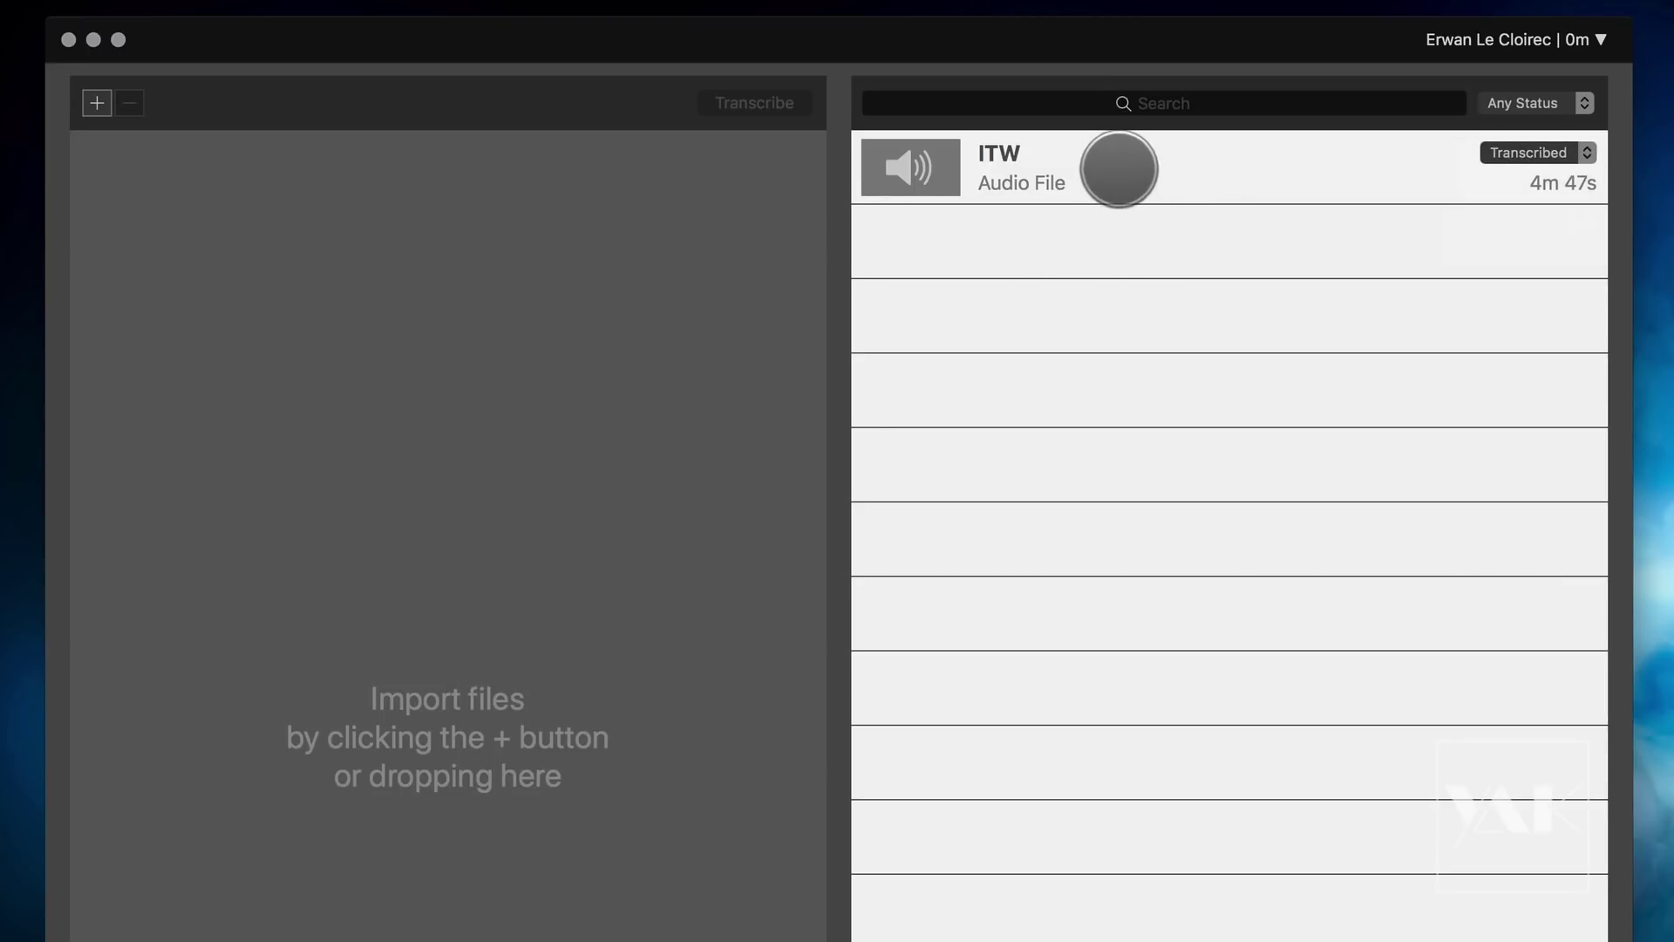
{"action": "double_click", "coordinate": [1117, 170]}
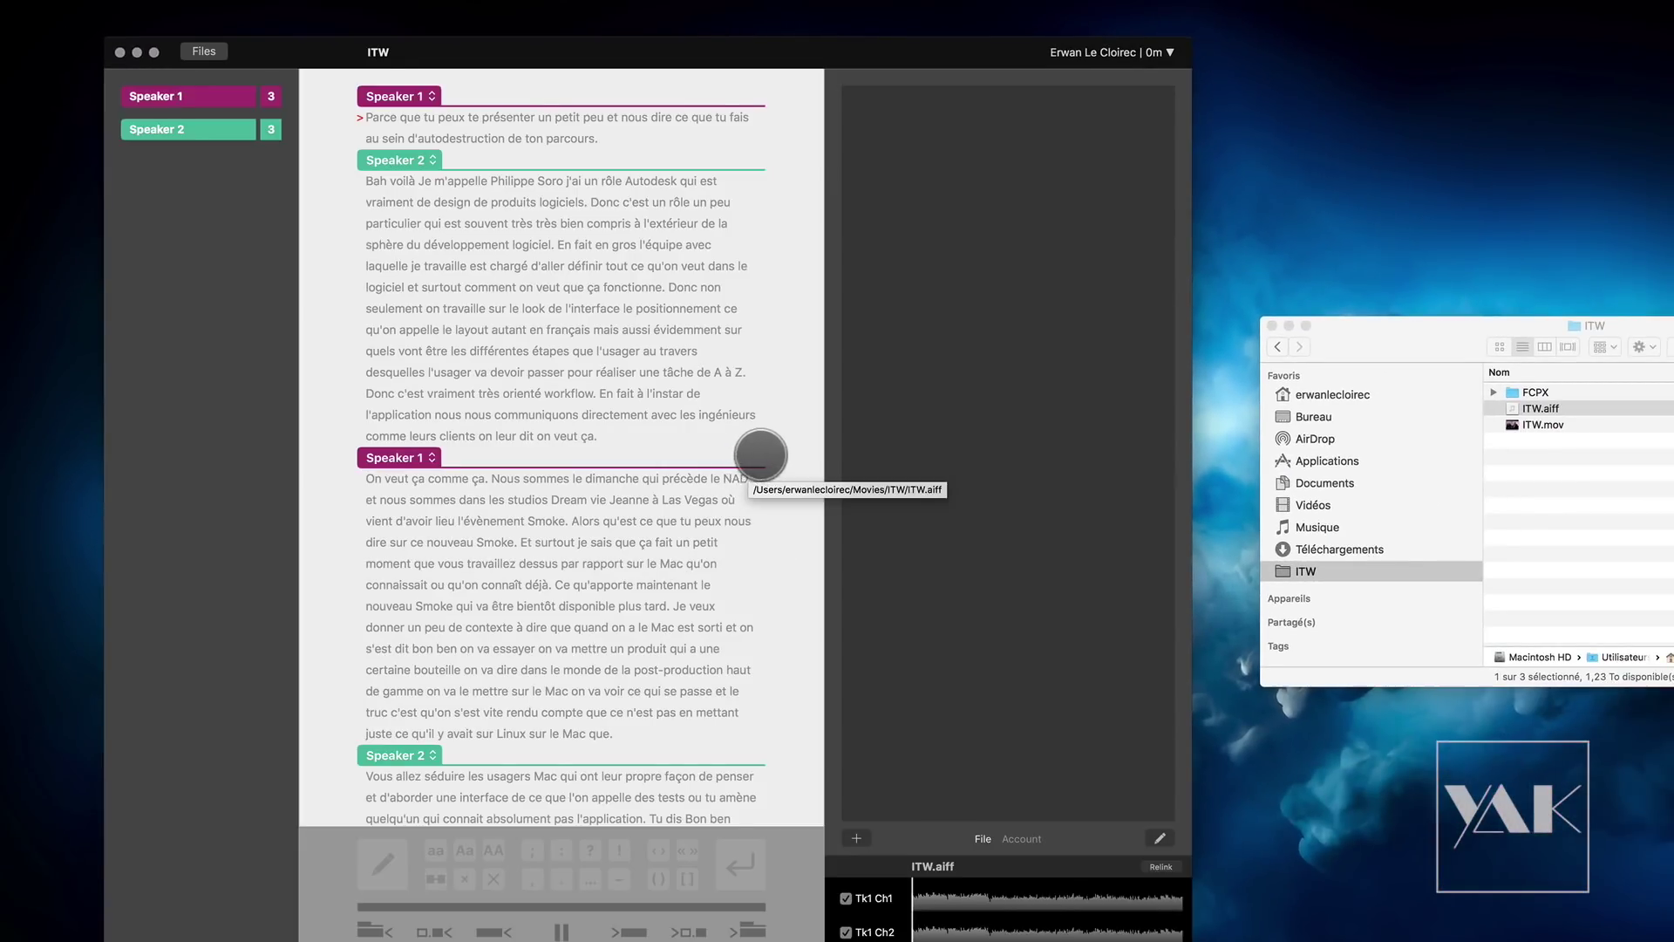
Step: Move the transcript window up and to the left, then nudge it slightly right
{"action": "left_click_drag", "start_coordinate": [863, 51], "coordinate": [843, 10]}
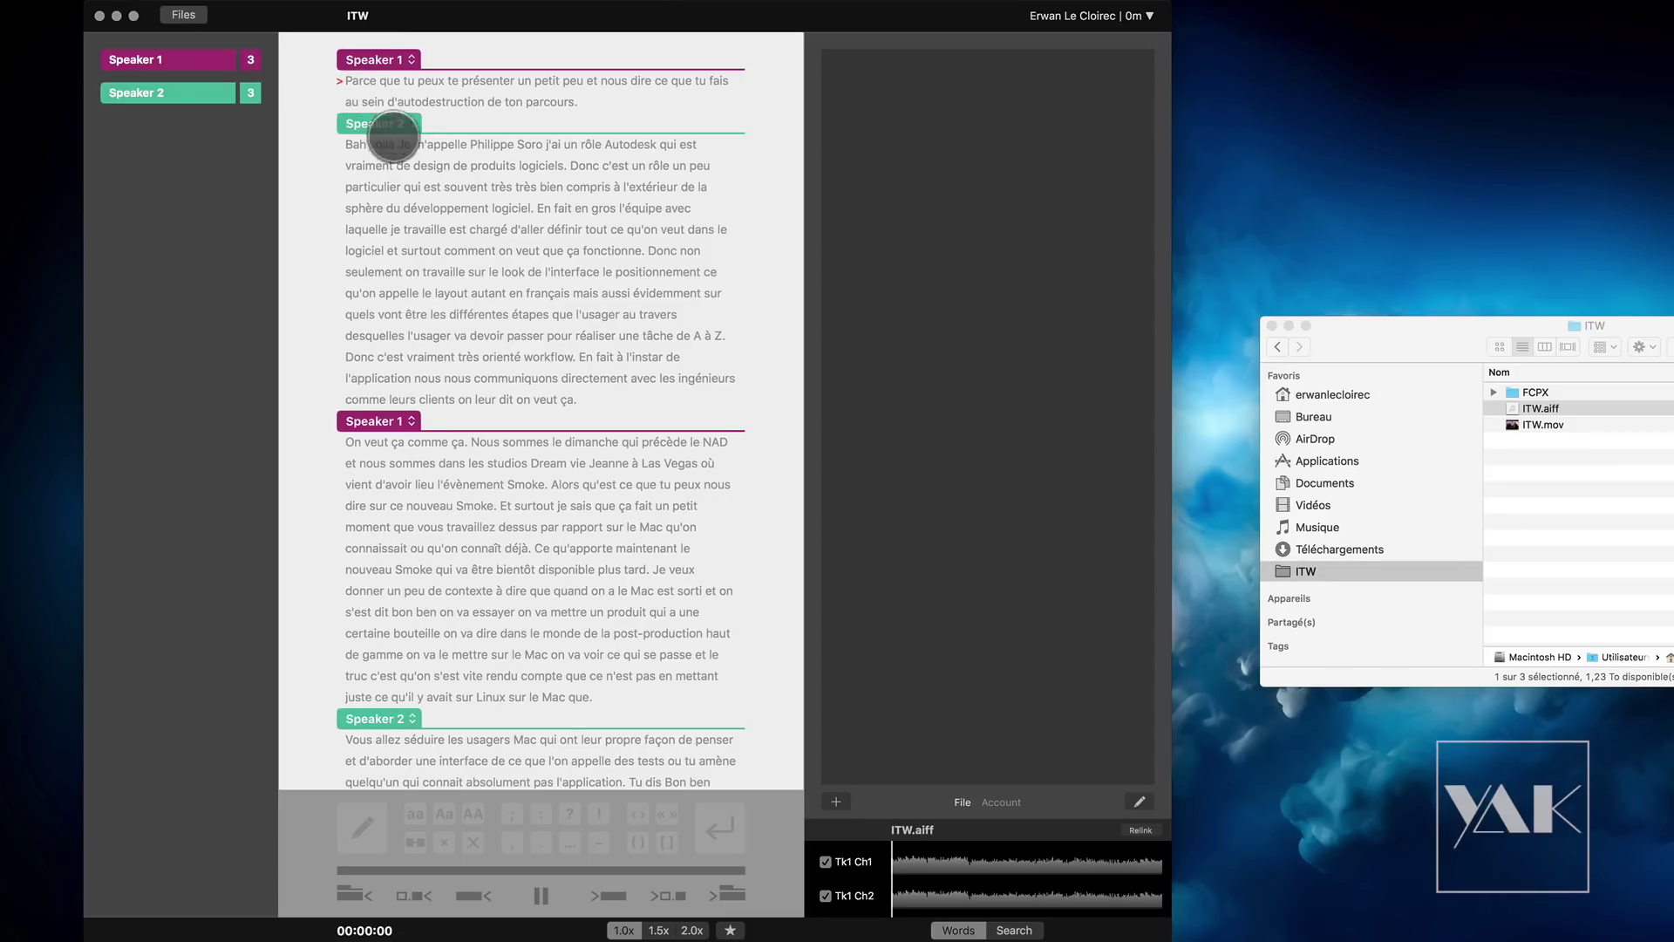
{"action": "left_click_drag", "start_coordinate": [551, 17], "coordinate": [557, 22]}
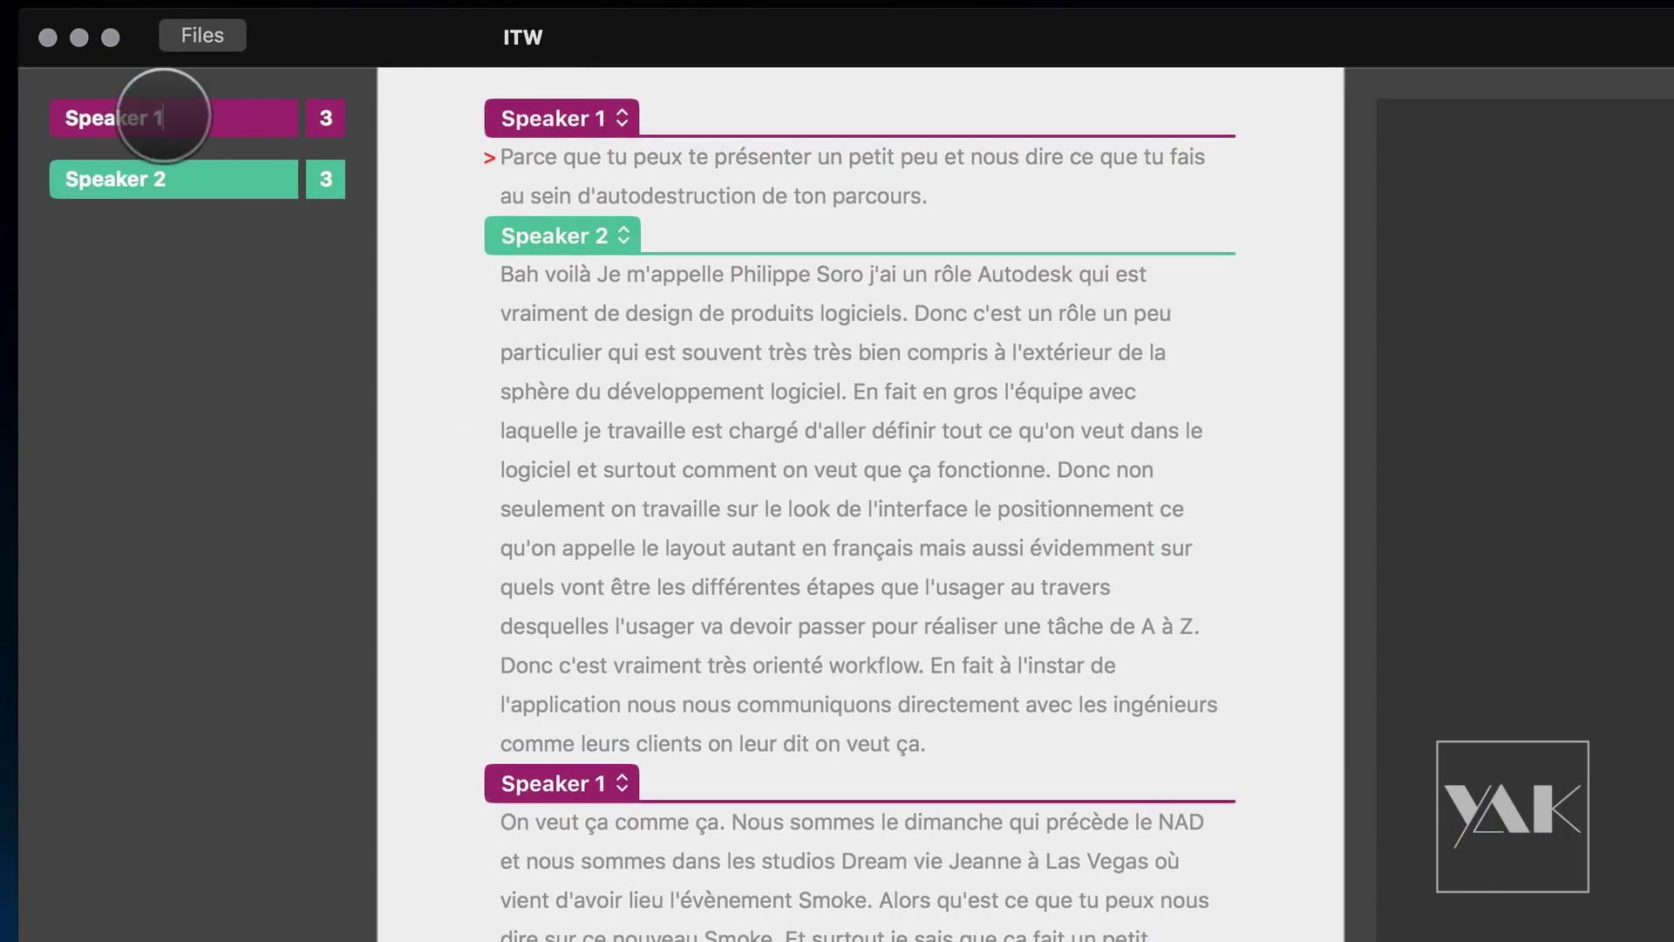
Step: Rename Speaker 1 to the interviewer's first name and Speaker 2 to the interviewee's full name
{"action": "double_click", "coordinate": [82, 118]}
{"action": "type", "text": "Er"}
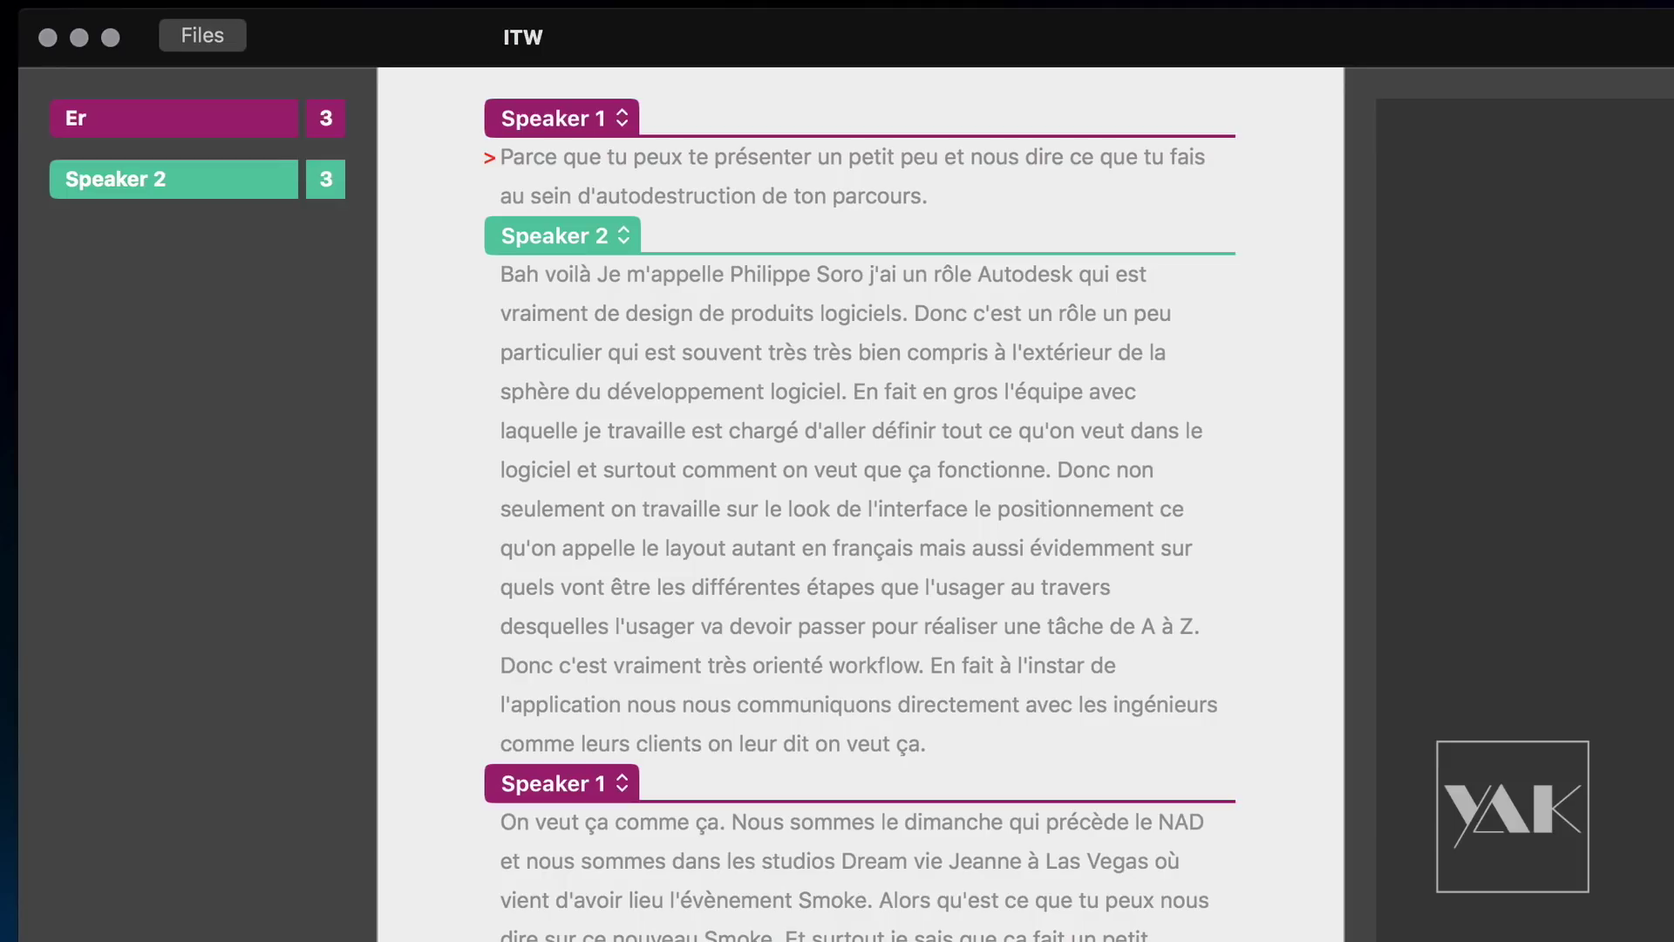
{"action": "type", "text": "wan"}
{"action": "left_click_drag", "start_coordinate": [166, 181], "coordinate": [4, 174]}
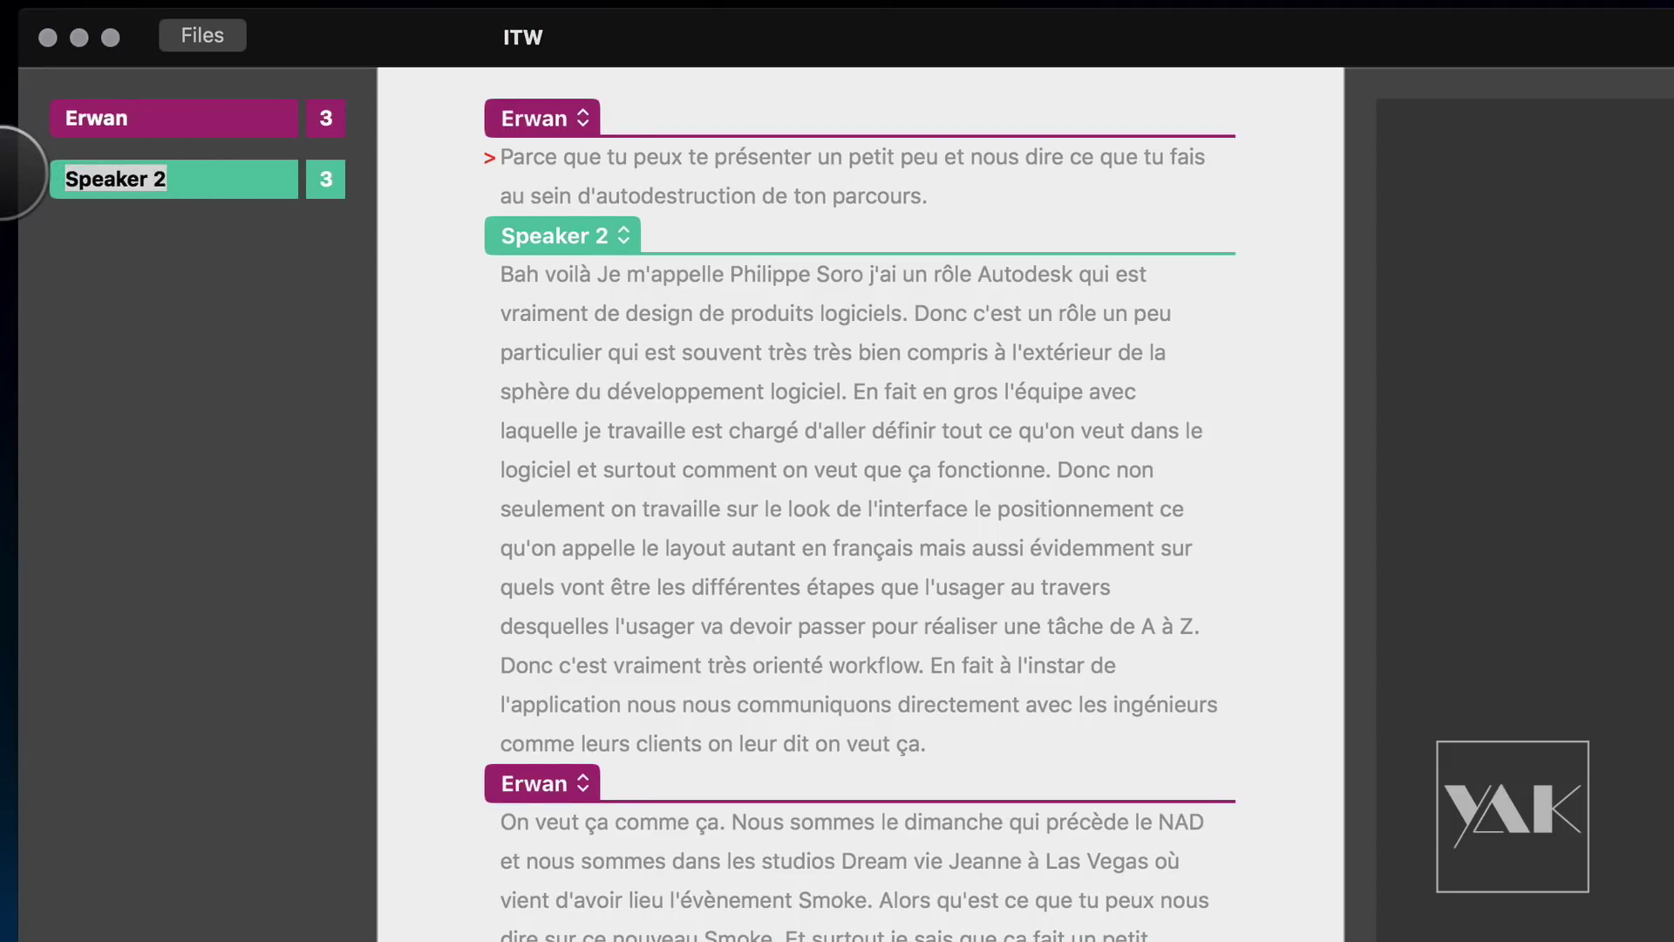
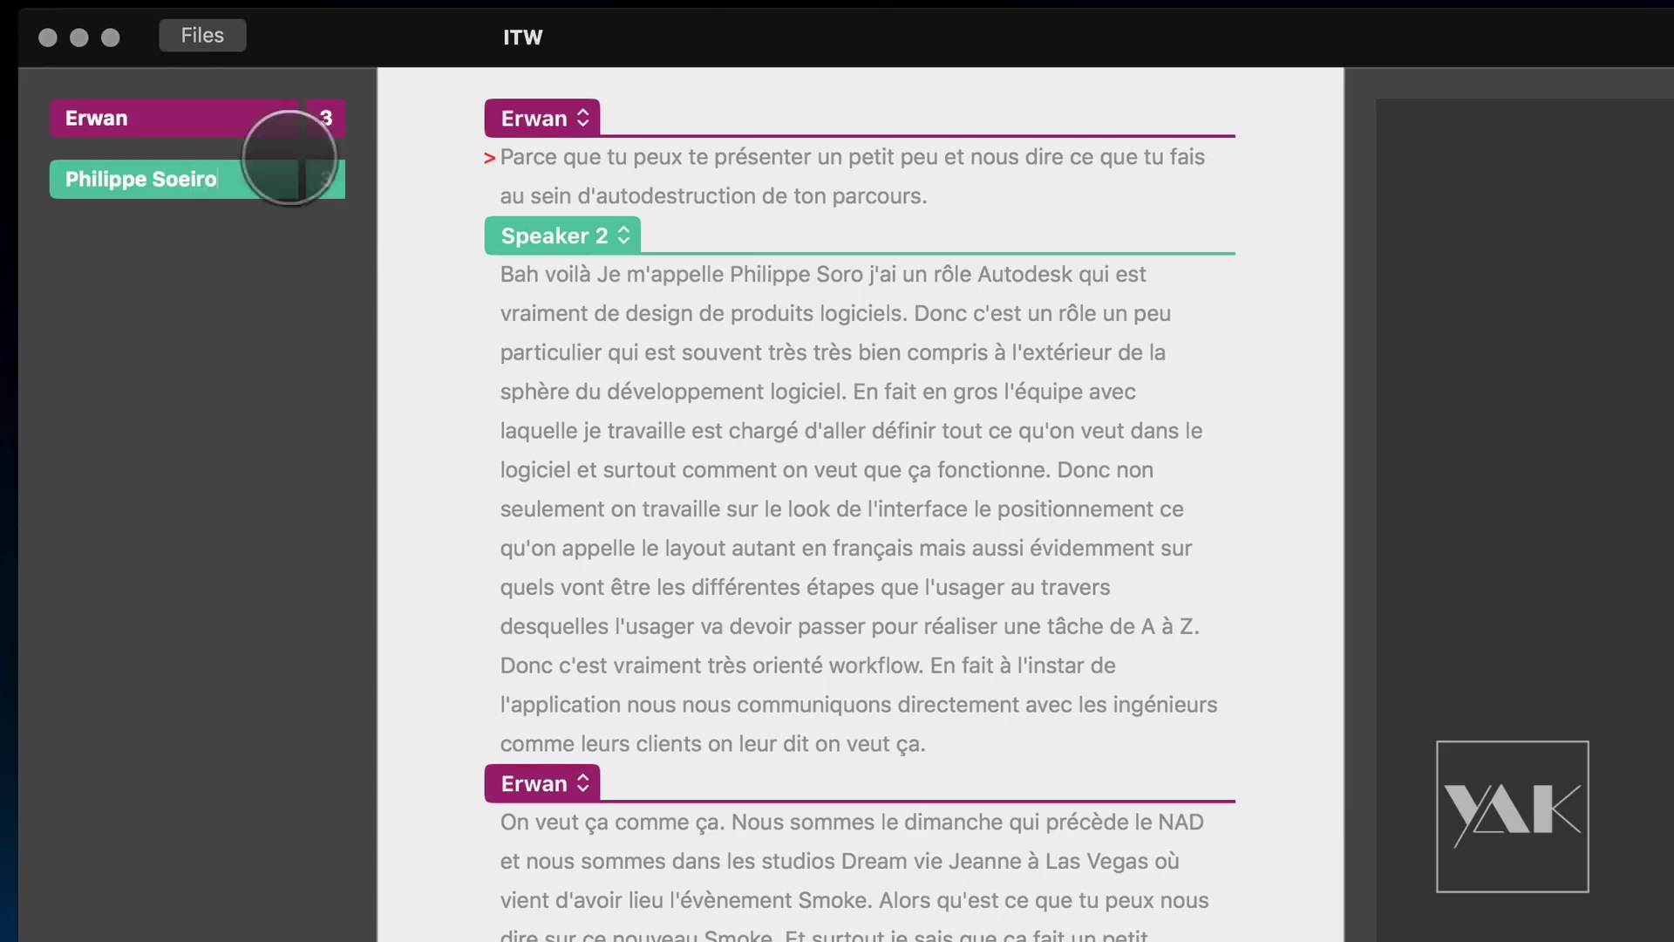
{"action": "key", "text": "Return"}
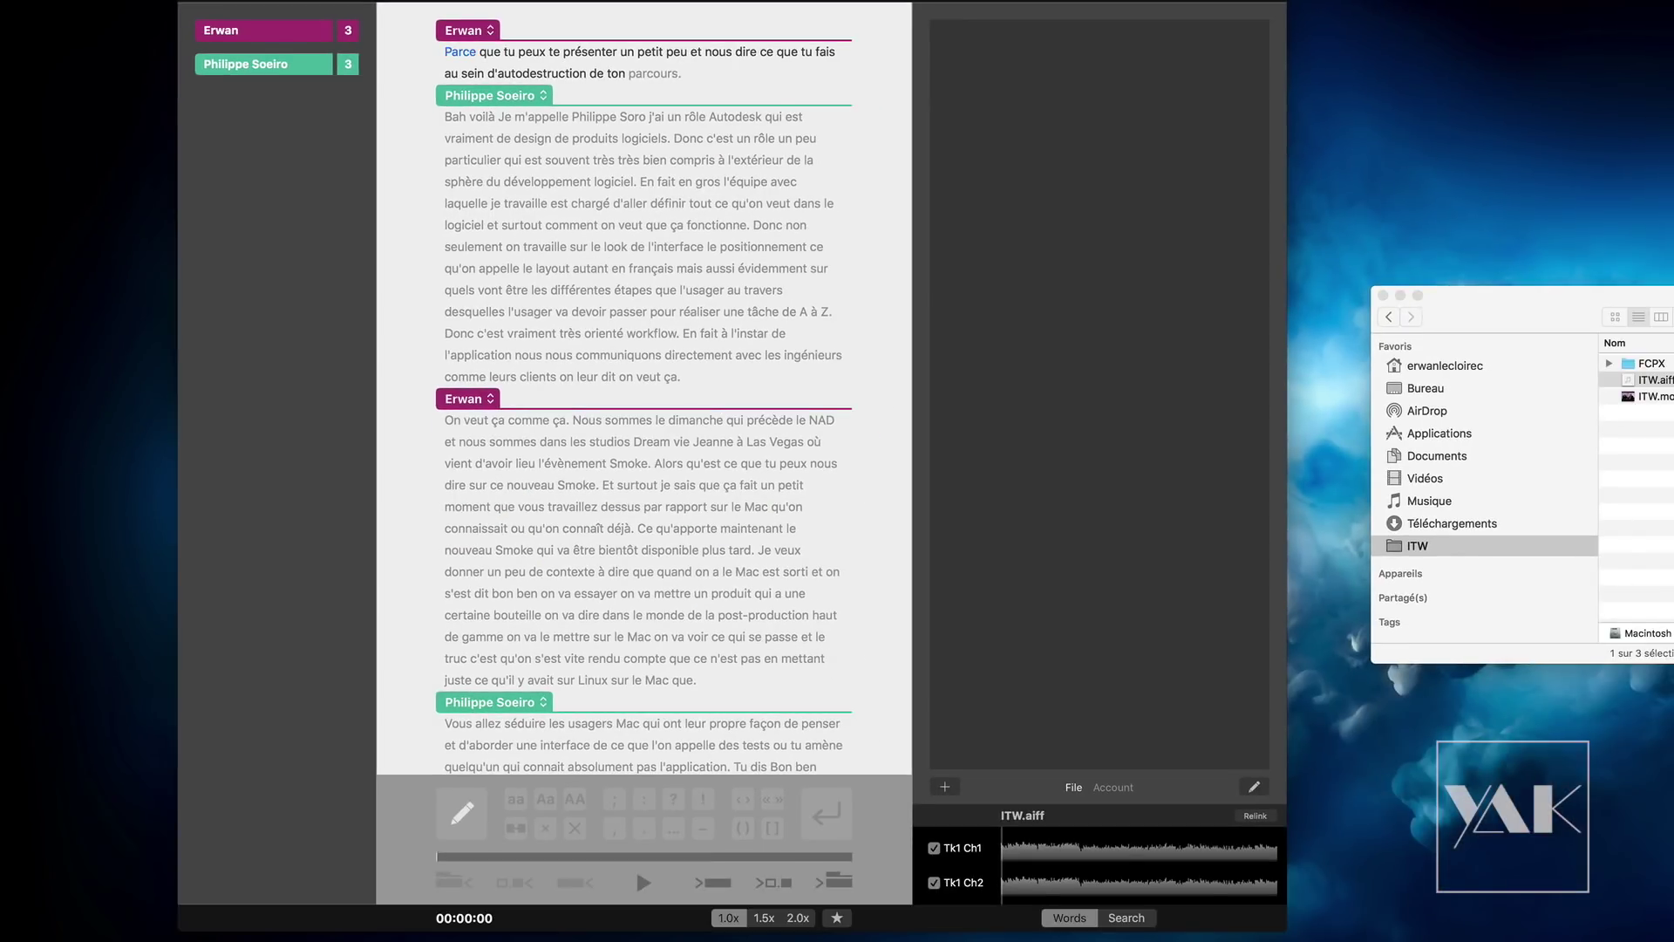
Step: Play the opening question, then replace its first word "Parce" with "Es ce"
{"action": "key", "text": "Tab"}
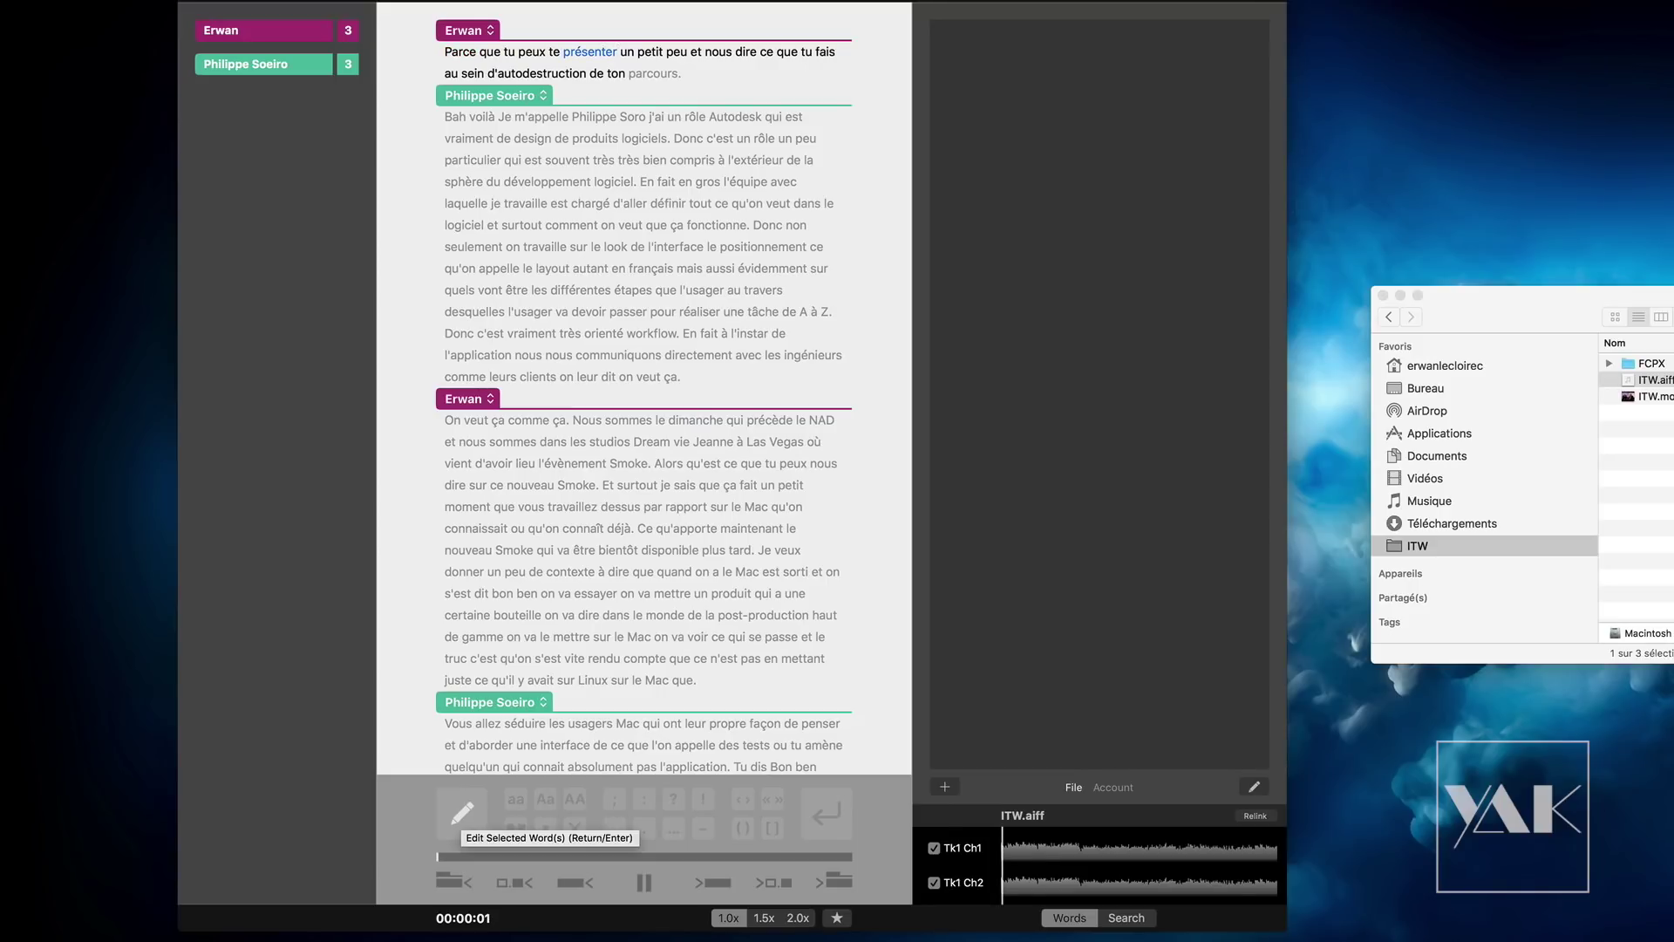
{"action": "key", "text": "Return"}
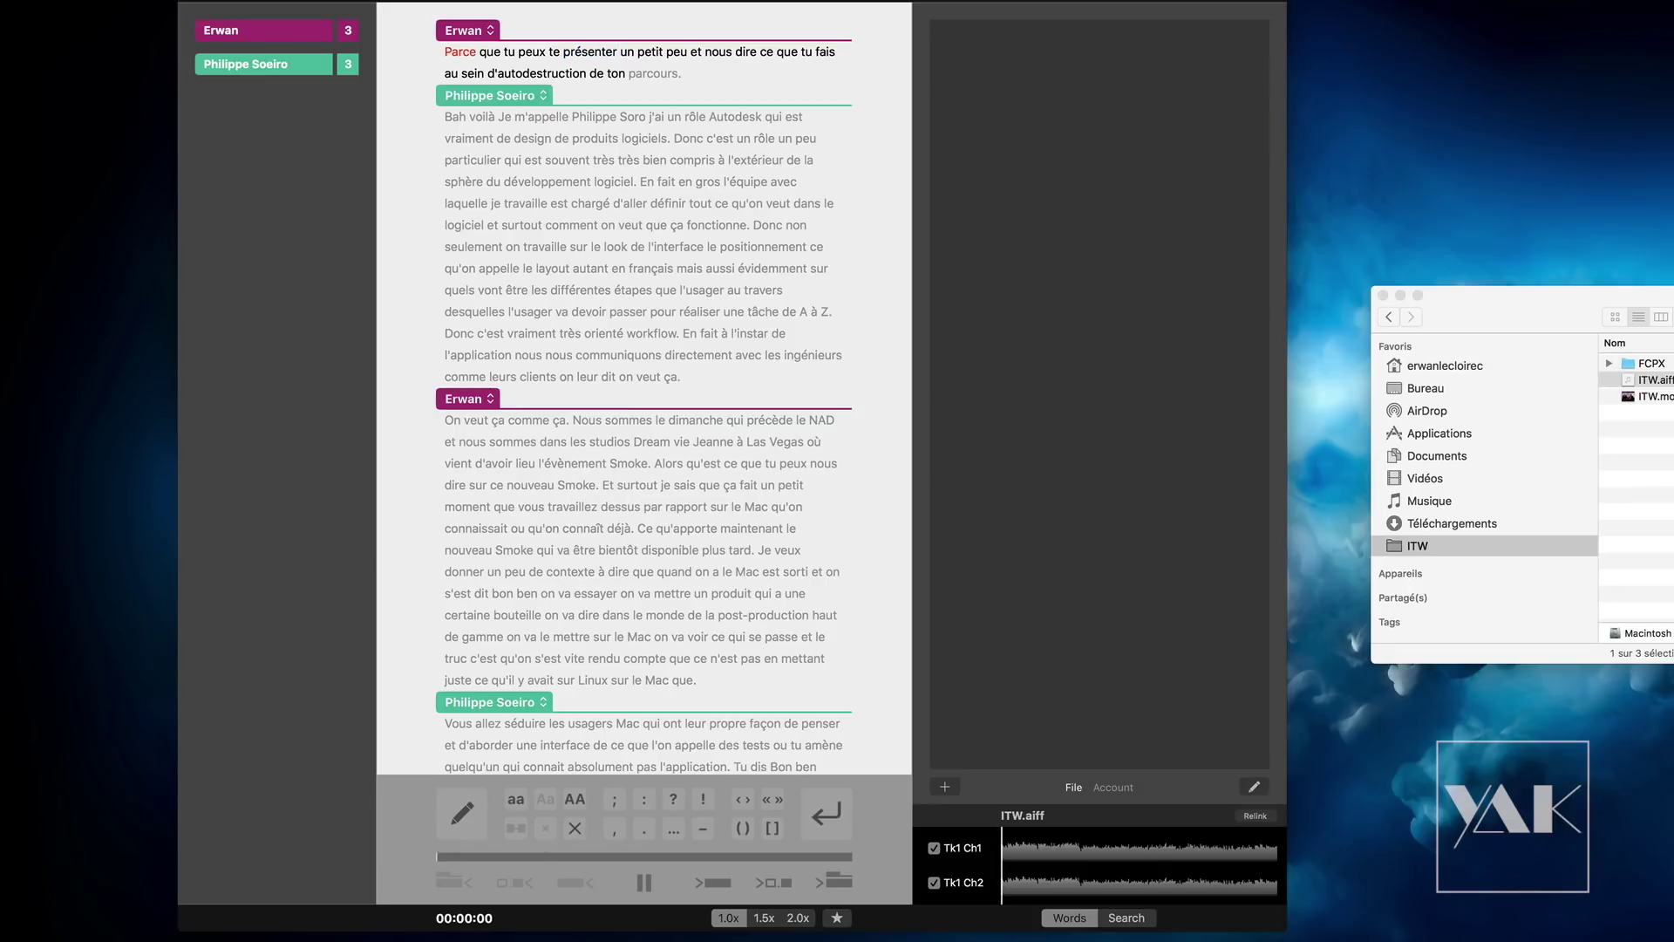
{"action": "key", "text": "Return"}
{"action": "key", "text": "BackSpace"}
{"action": "key", "text": "BackSpace"}
{"action": "key", "text": "BackSpace"}
{"action": "key", "text": "BackSpace"}
{"action": "key", "text": "BackSpace"}
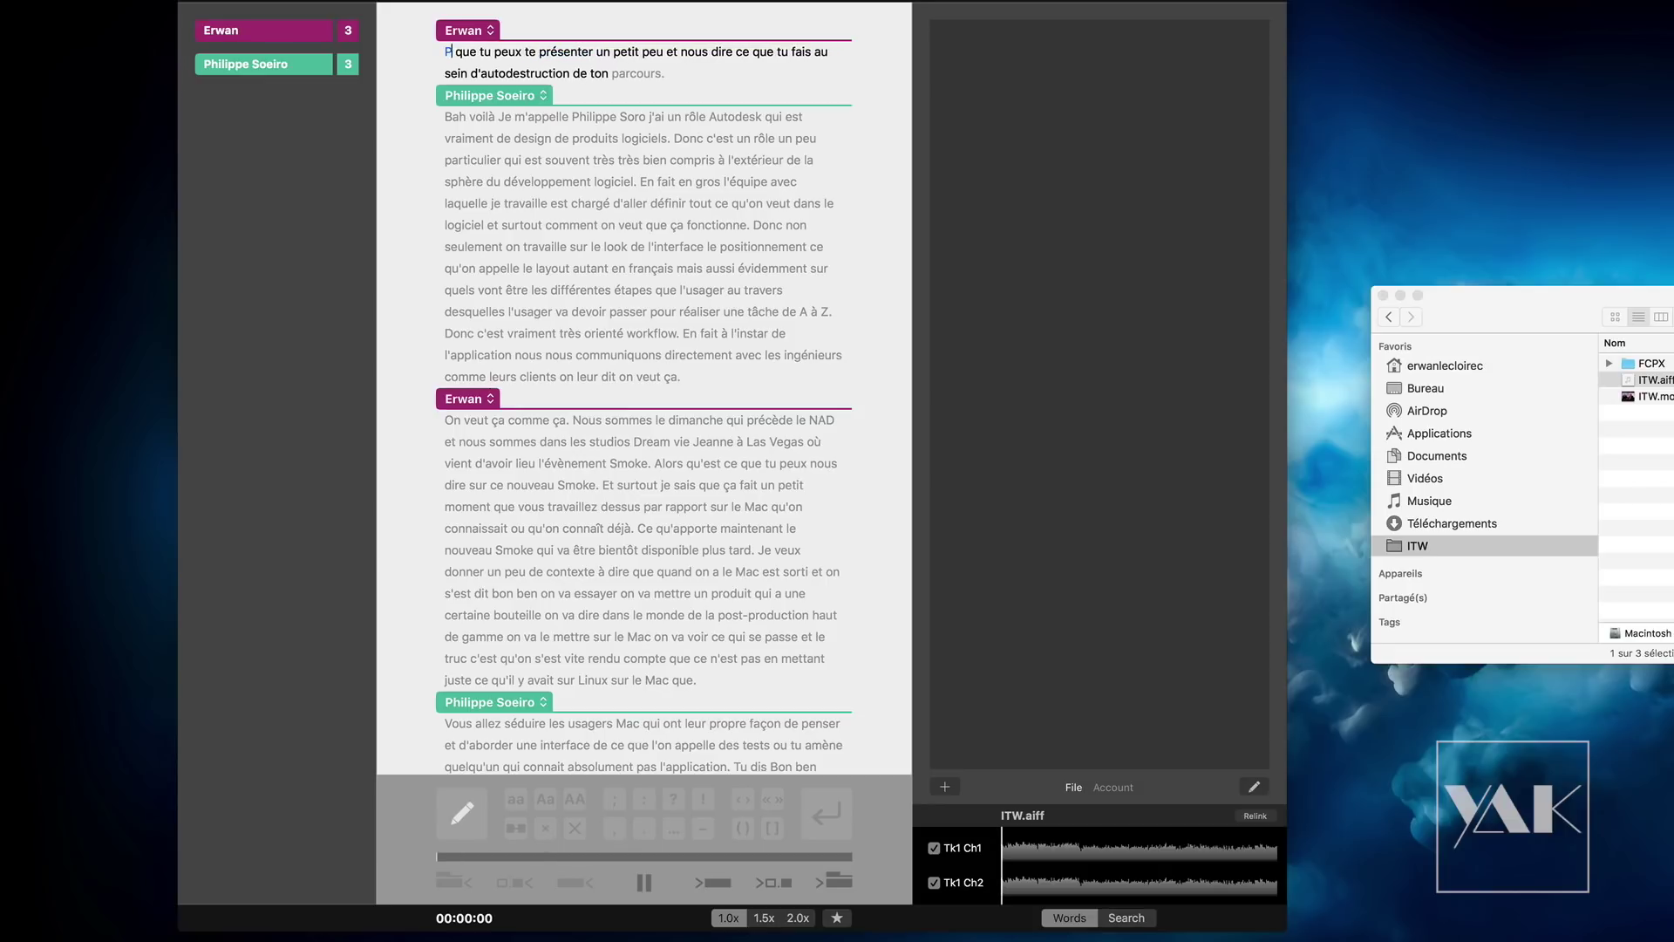
{"action": "type", "text": "Es ce"}
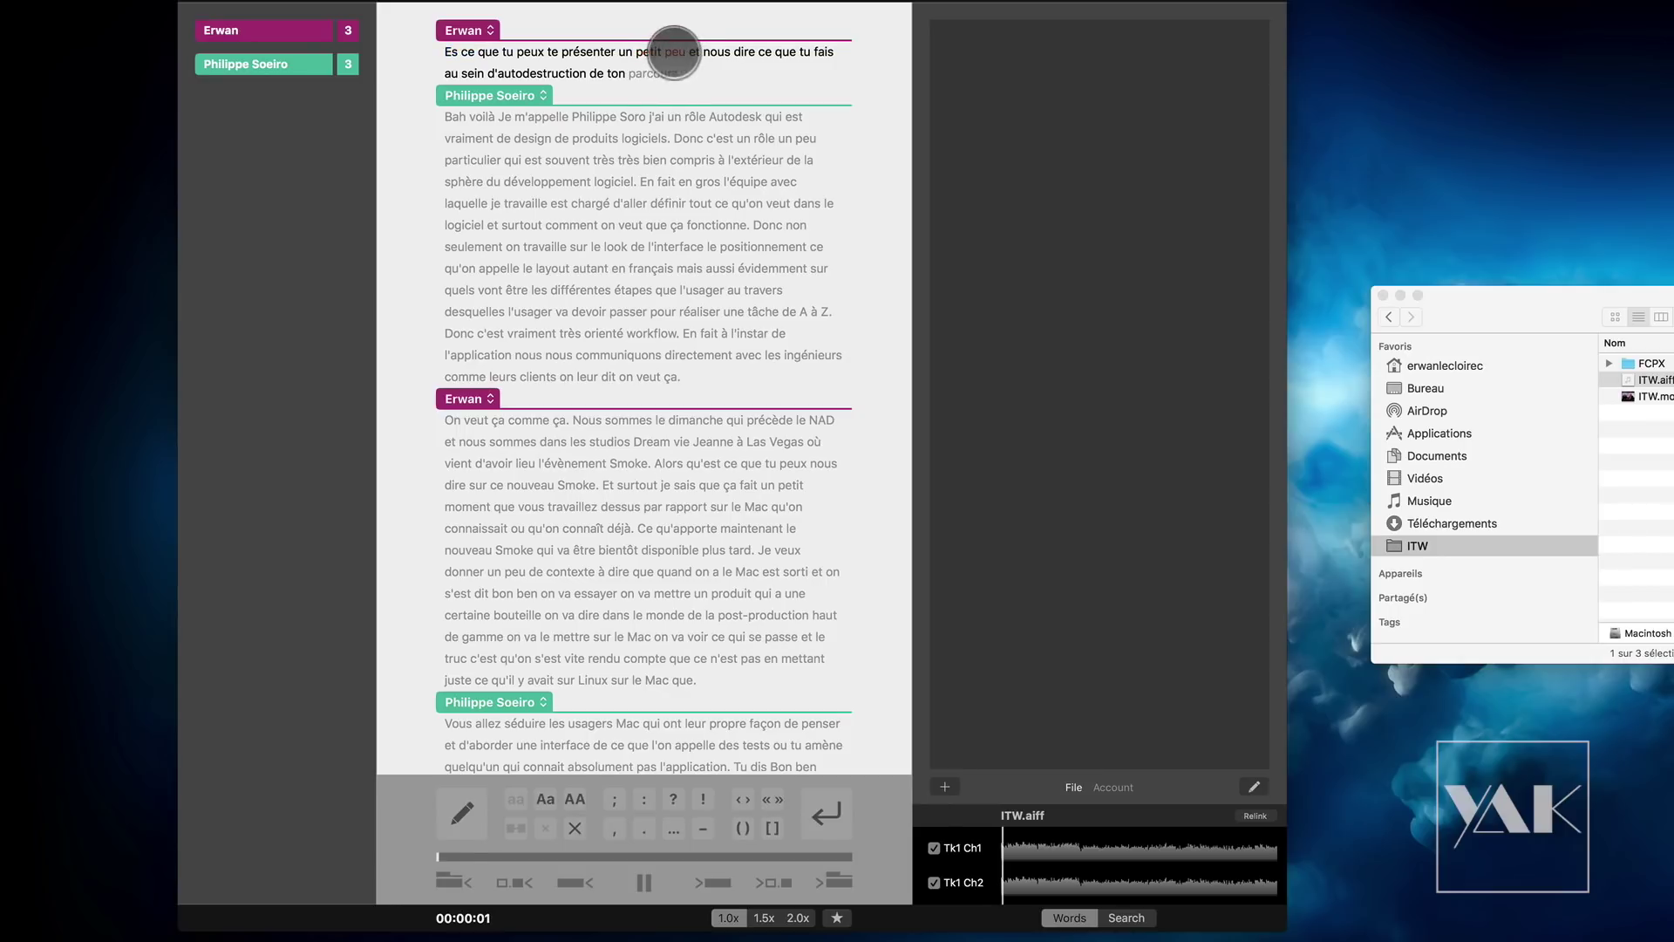
Step: Delete "un petit peu" and correct the misheard word to "d'Autodesk"
{"action": "double_click", "coordinate": [674, 54]}
{"action": "type", "text": "p"}
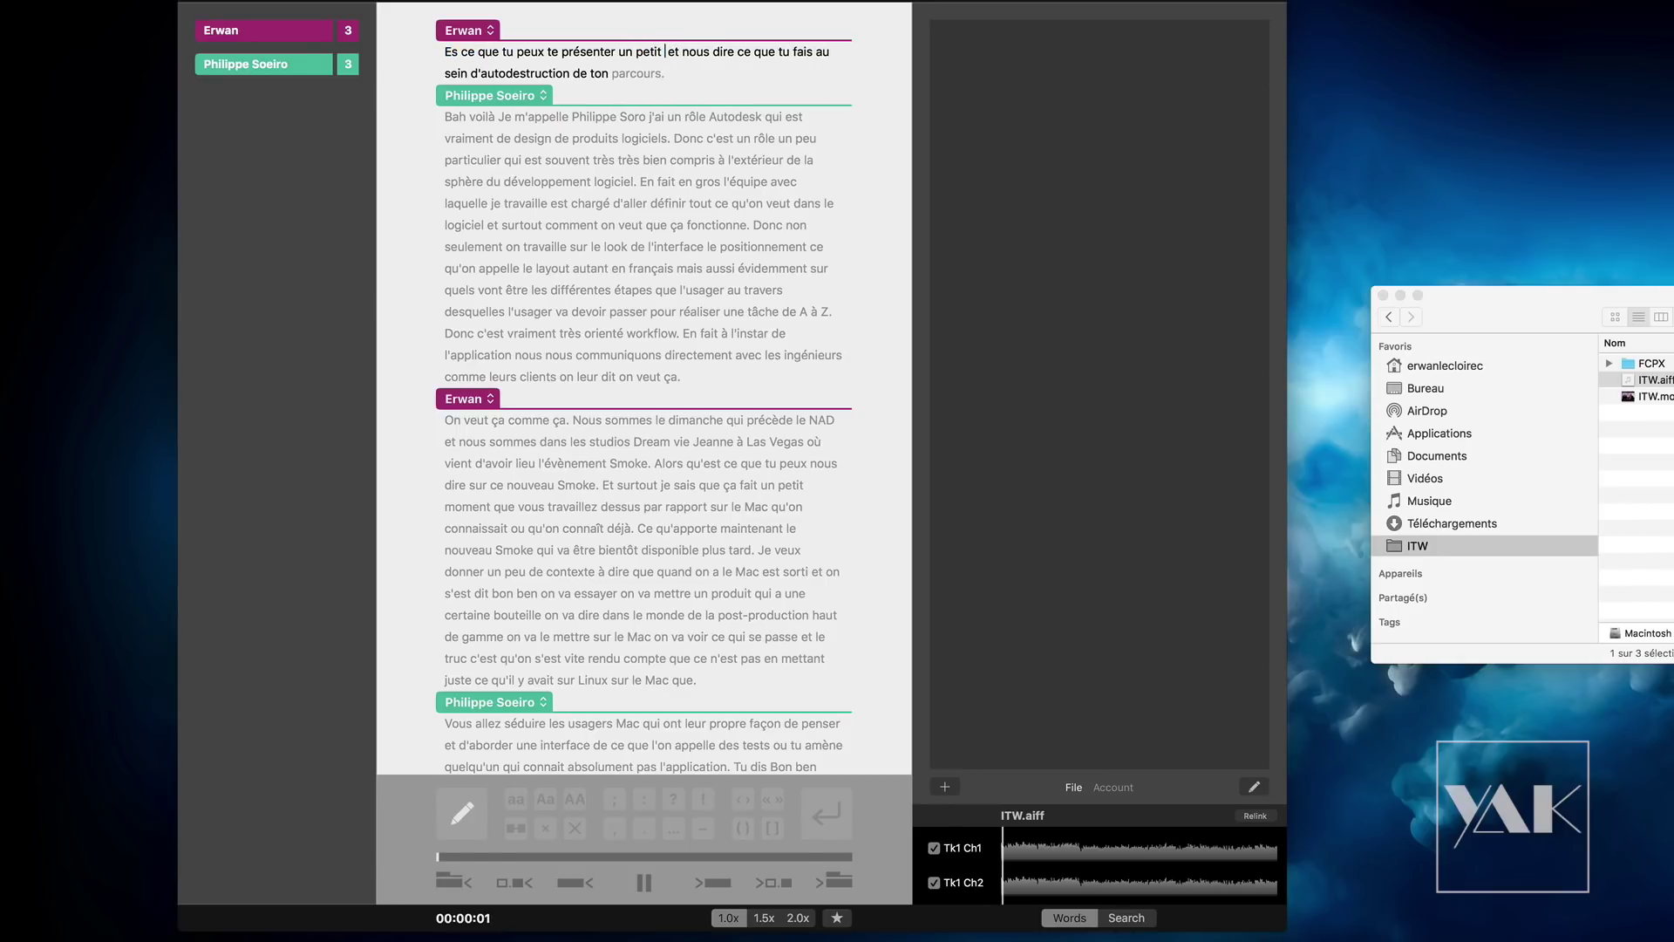
{"action": "key", "text": "BackSpace"}
{"action": "key", "text": "BackSpace"}
{"action": "key", "text": "BackSpace"}
{"action": "key", "text": "BackSpace"}
{"action": "key", "text": "BackSpace"}
{"action": "key", "text": "BackSpace"}
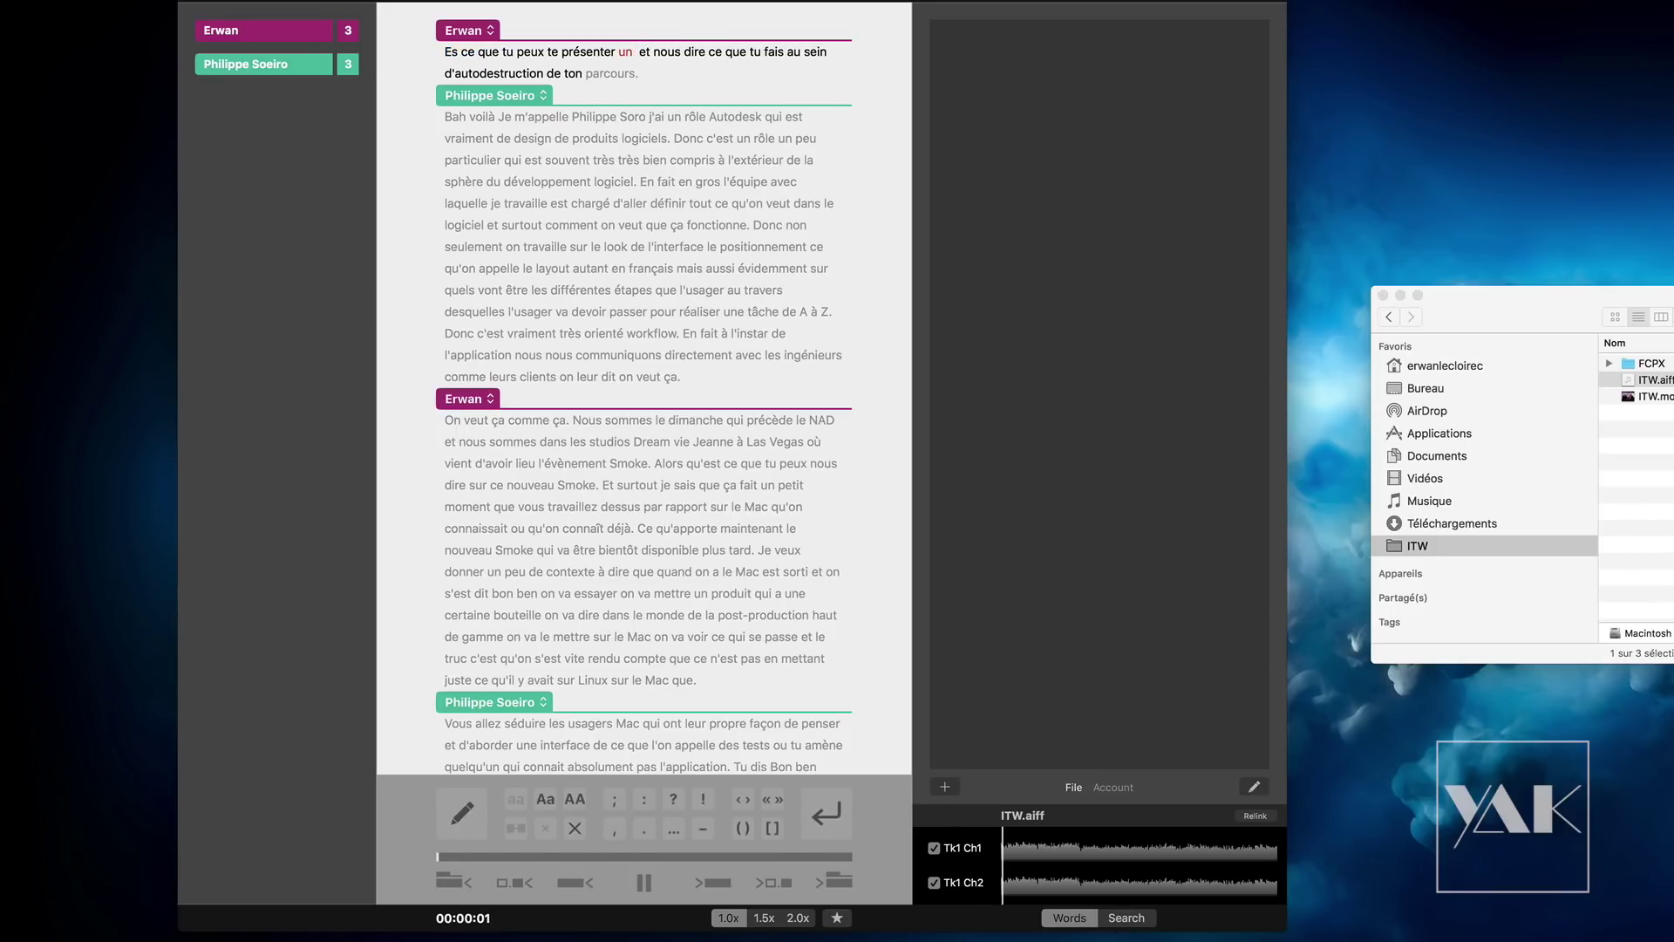
{"action": "key", "text": "BackSpace"}
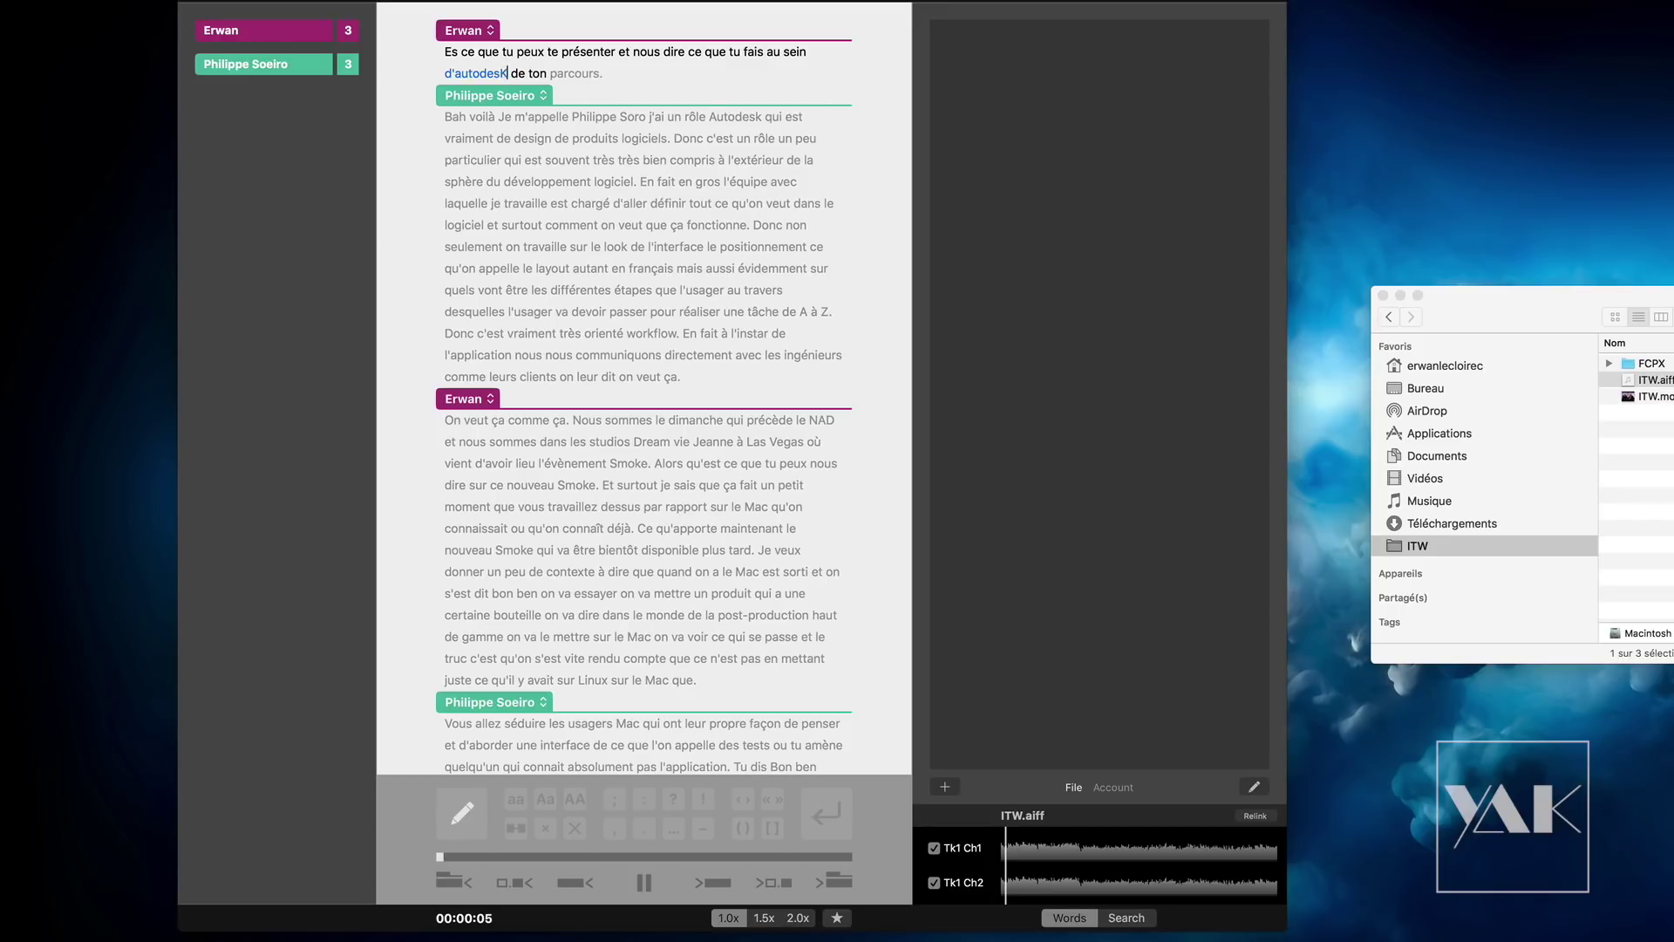
{"action": "type", "text": "k"}
{"action": "left_click", "coordinate": [625, 53]}
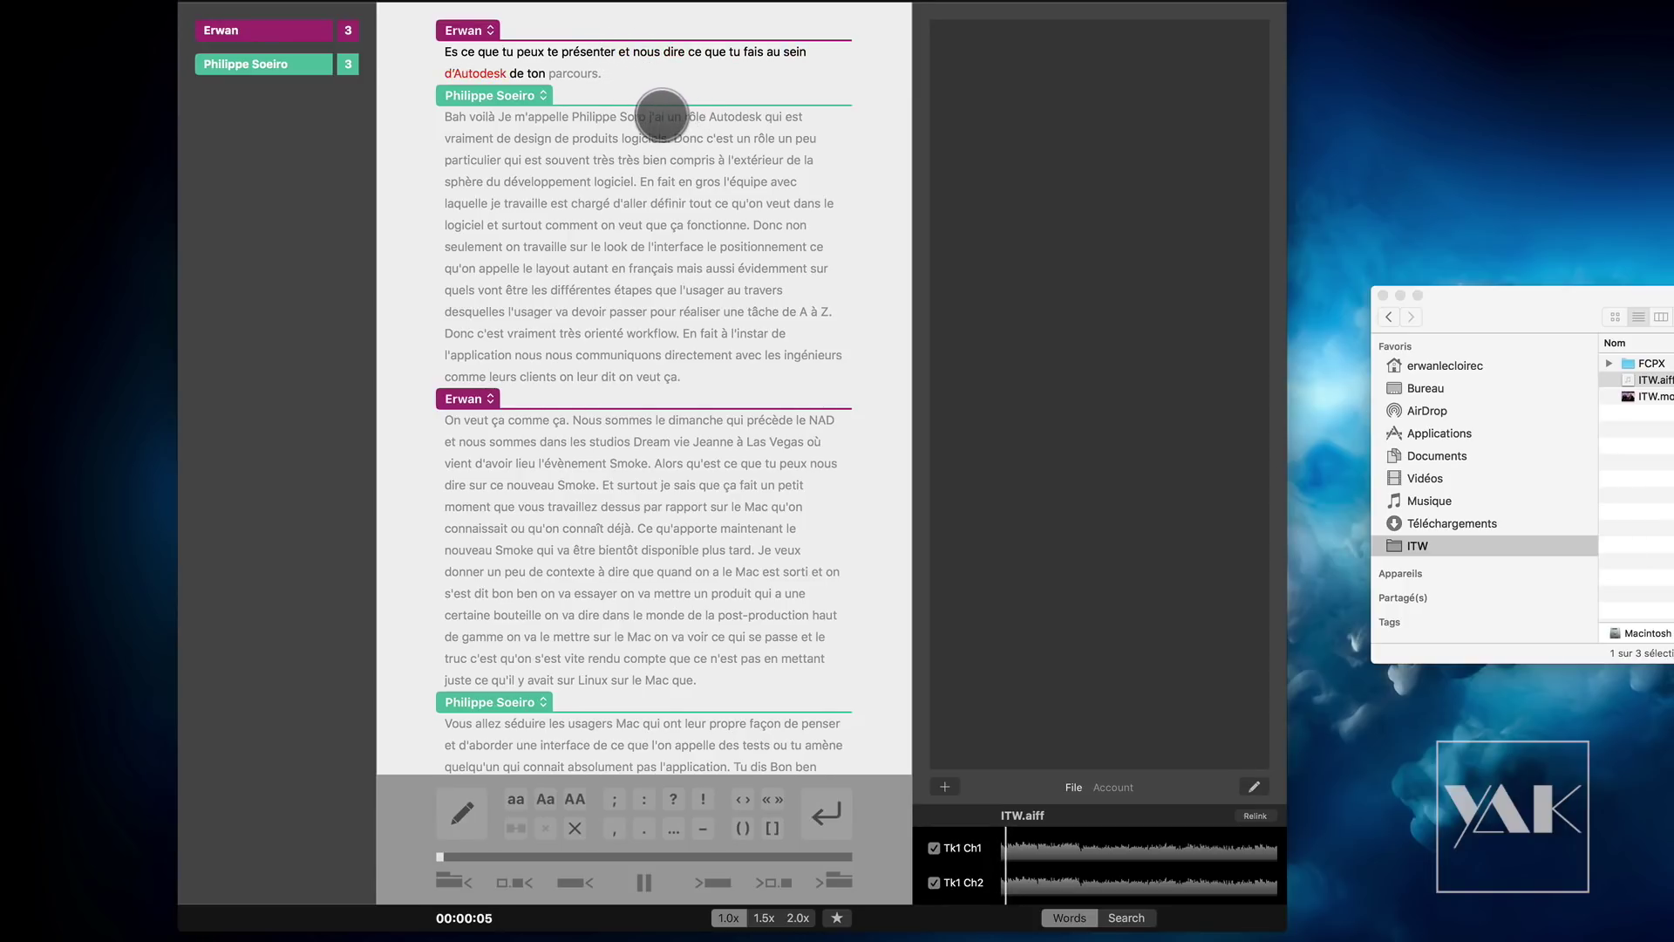
Step: Insert "et nous parler un peu de" before "ton parcours" and play back the question
{"action": "left_click", "coordinate": [515, 74]}
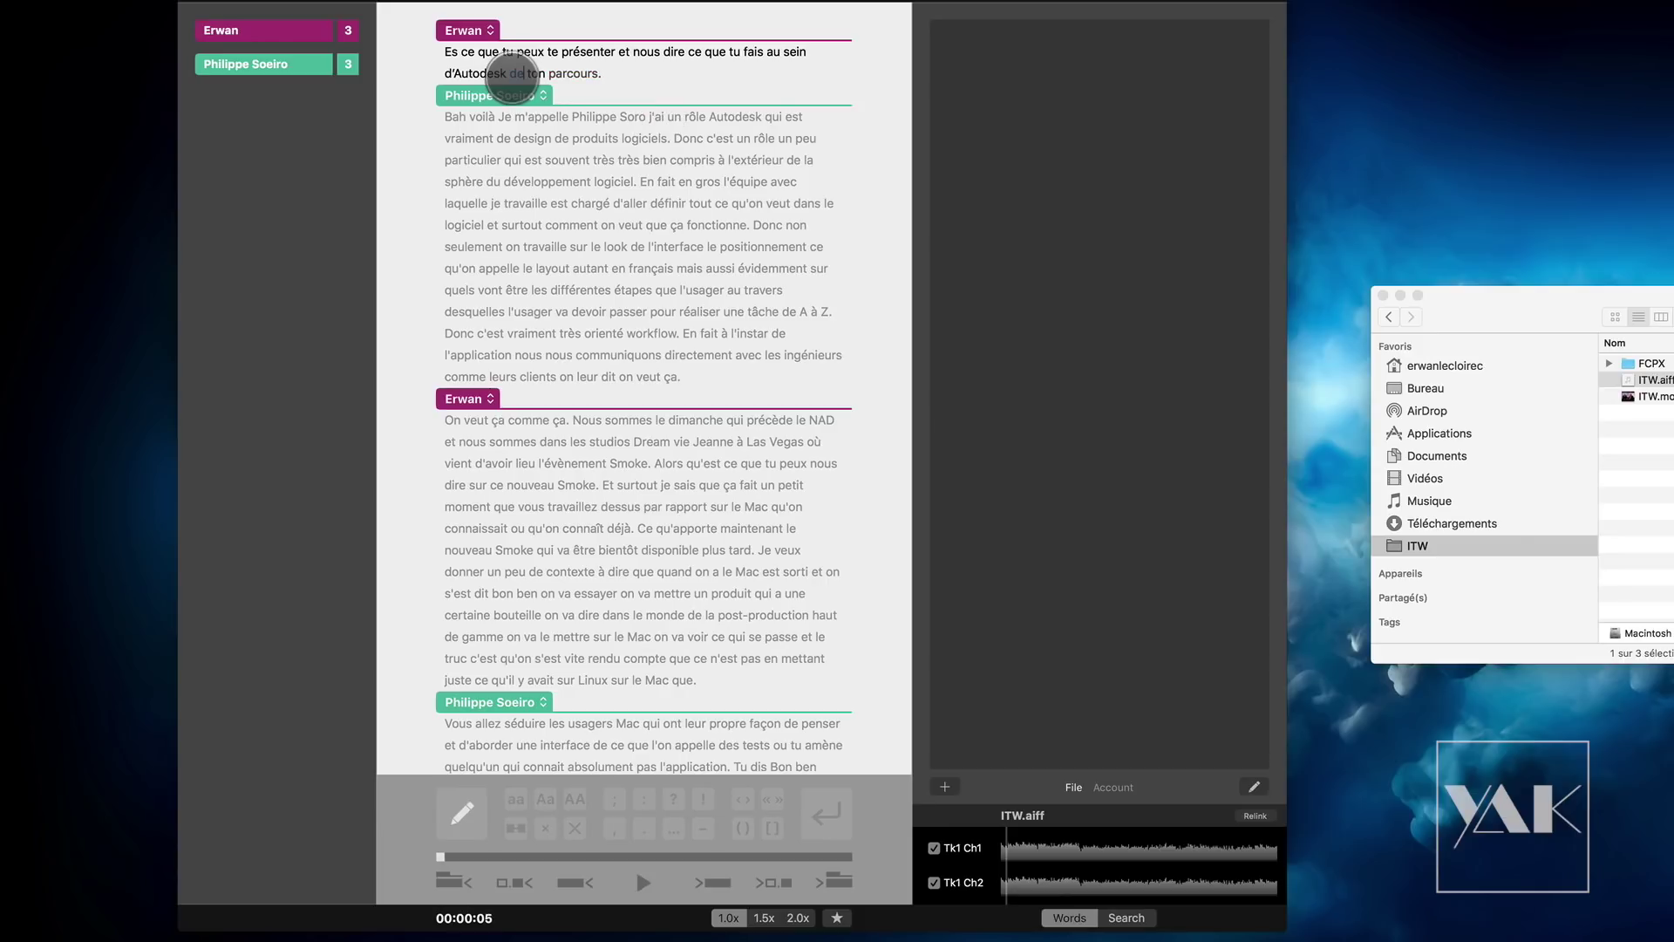
{"action": "type", "text": "et nous parler un peu"}
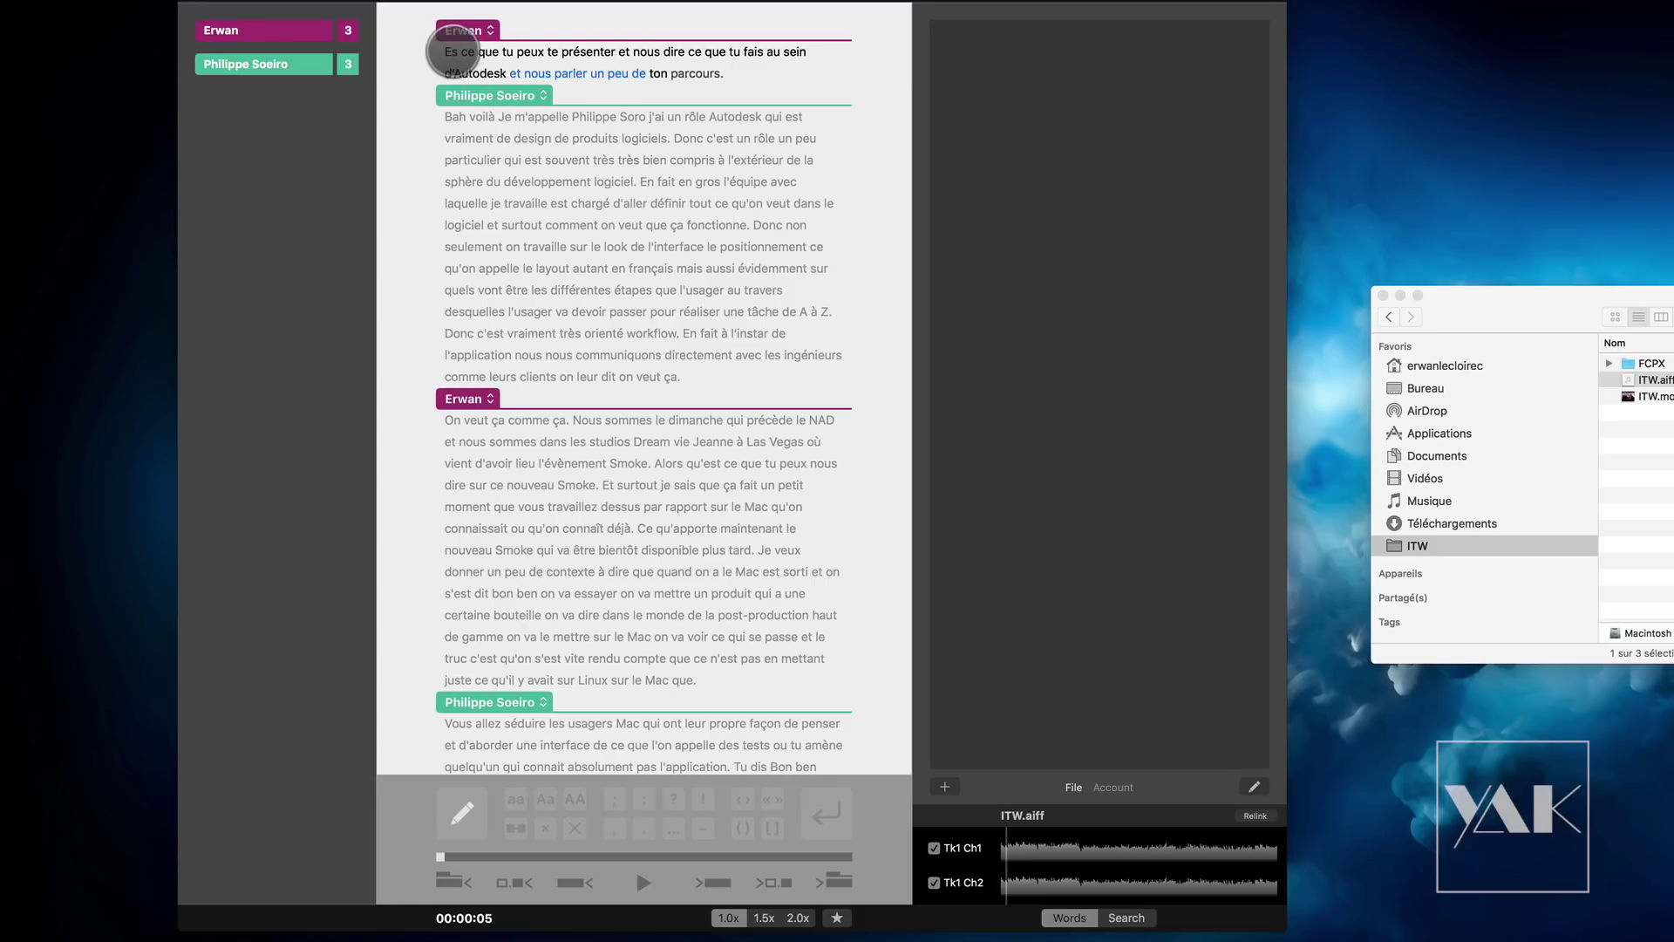
{"action": "left_click", "coordinate": [446, 52]}
{"action": "key", "text": "space"}
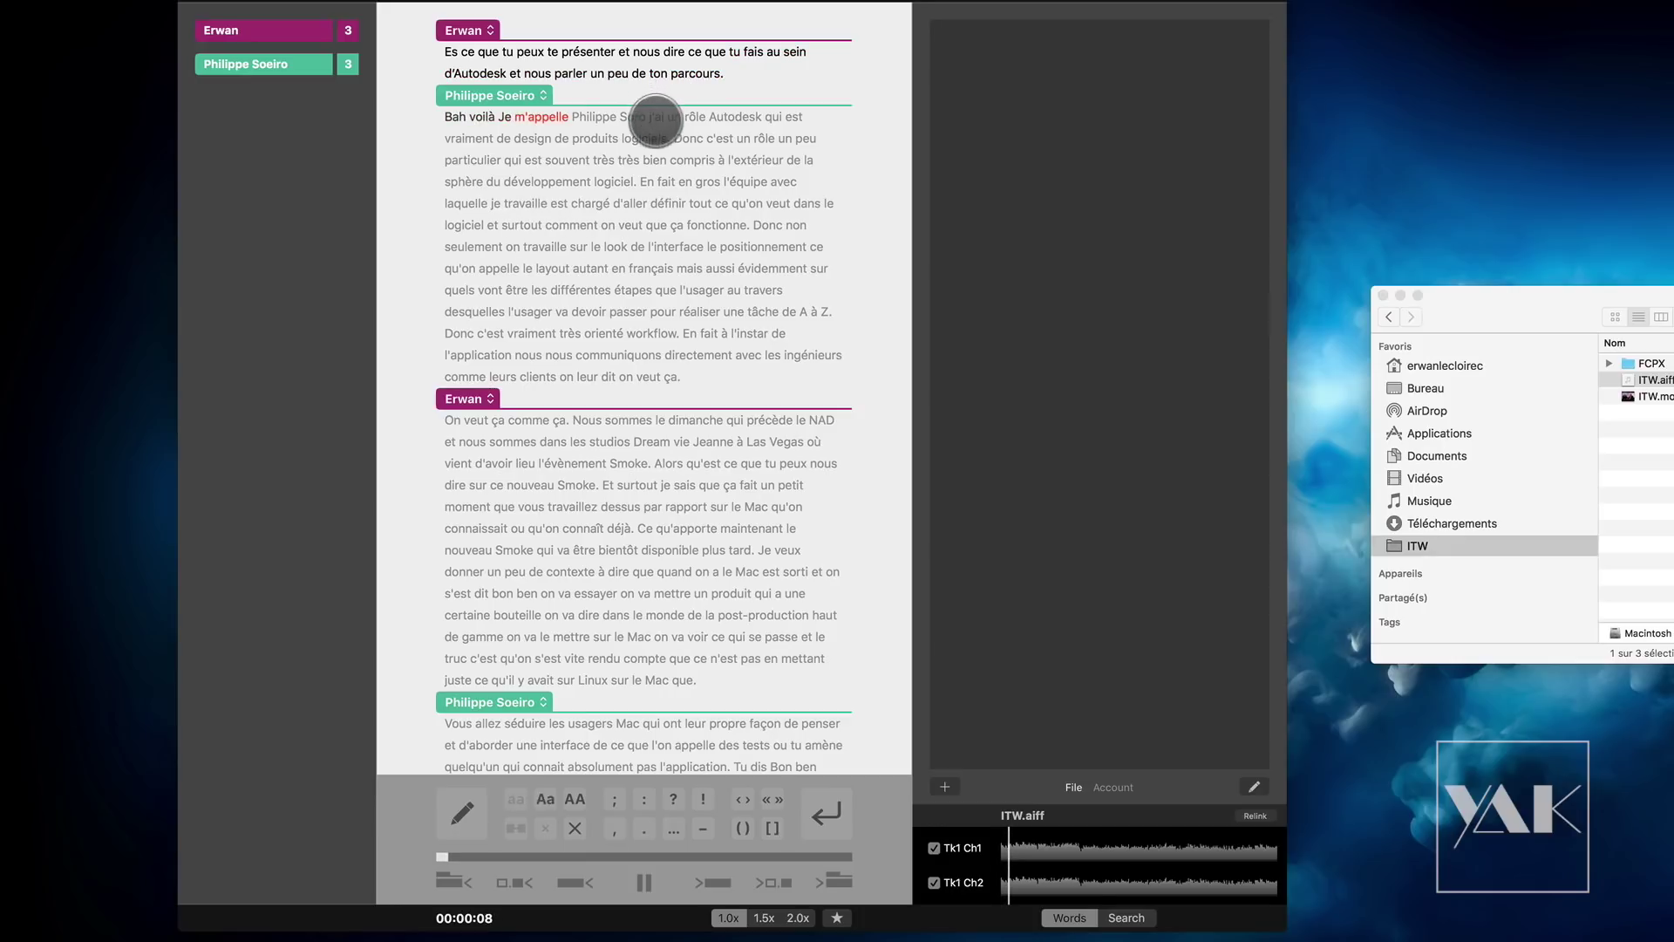
Step: Delete the filler words "voilà" and "Bah" from the start of the interviewee's answer
{"action": "key", "text": "space"}
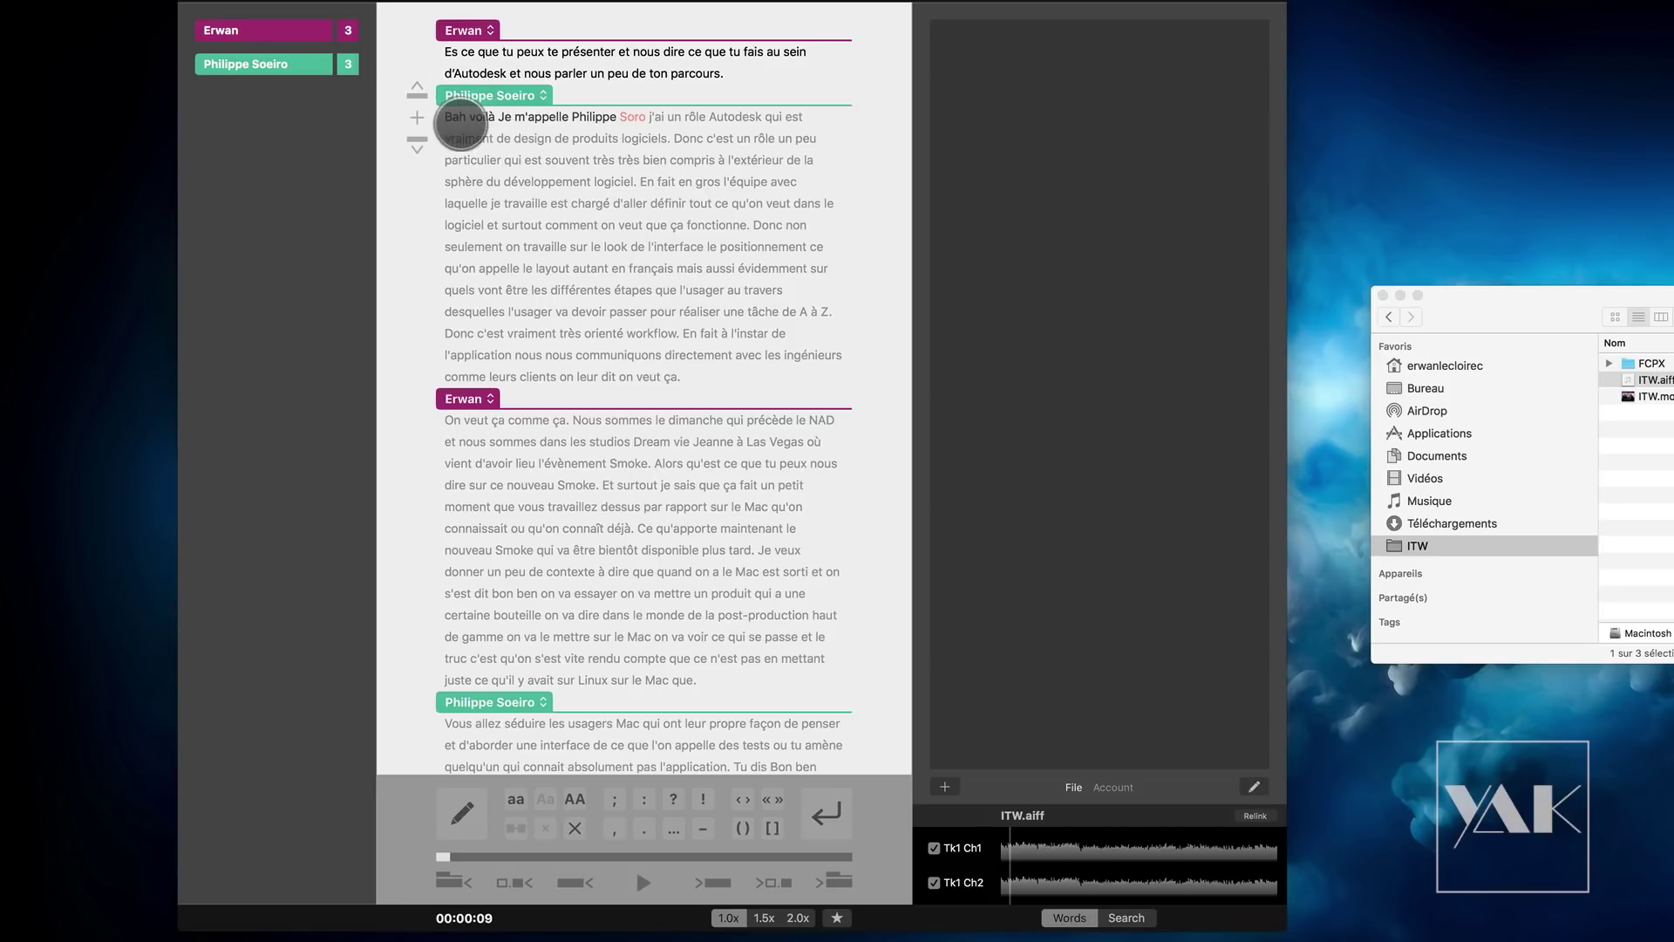
{"action": "left_click", "coordinate": [477, 117]}
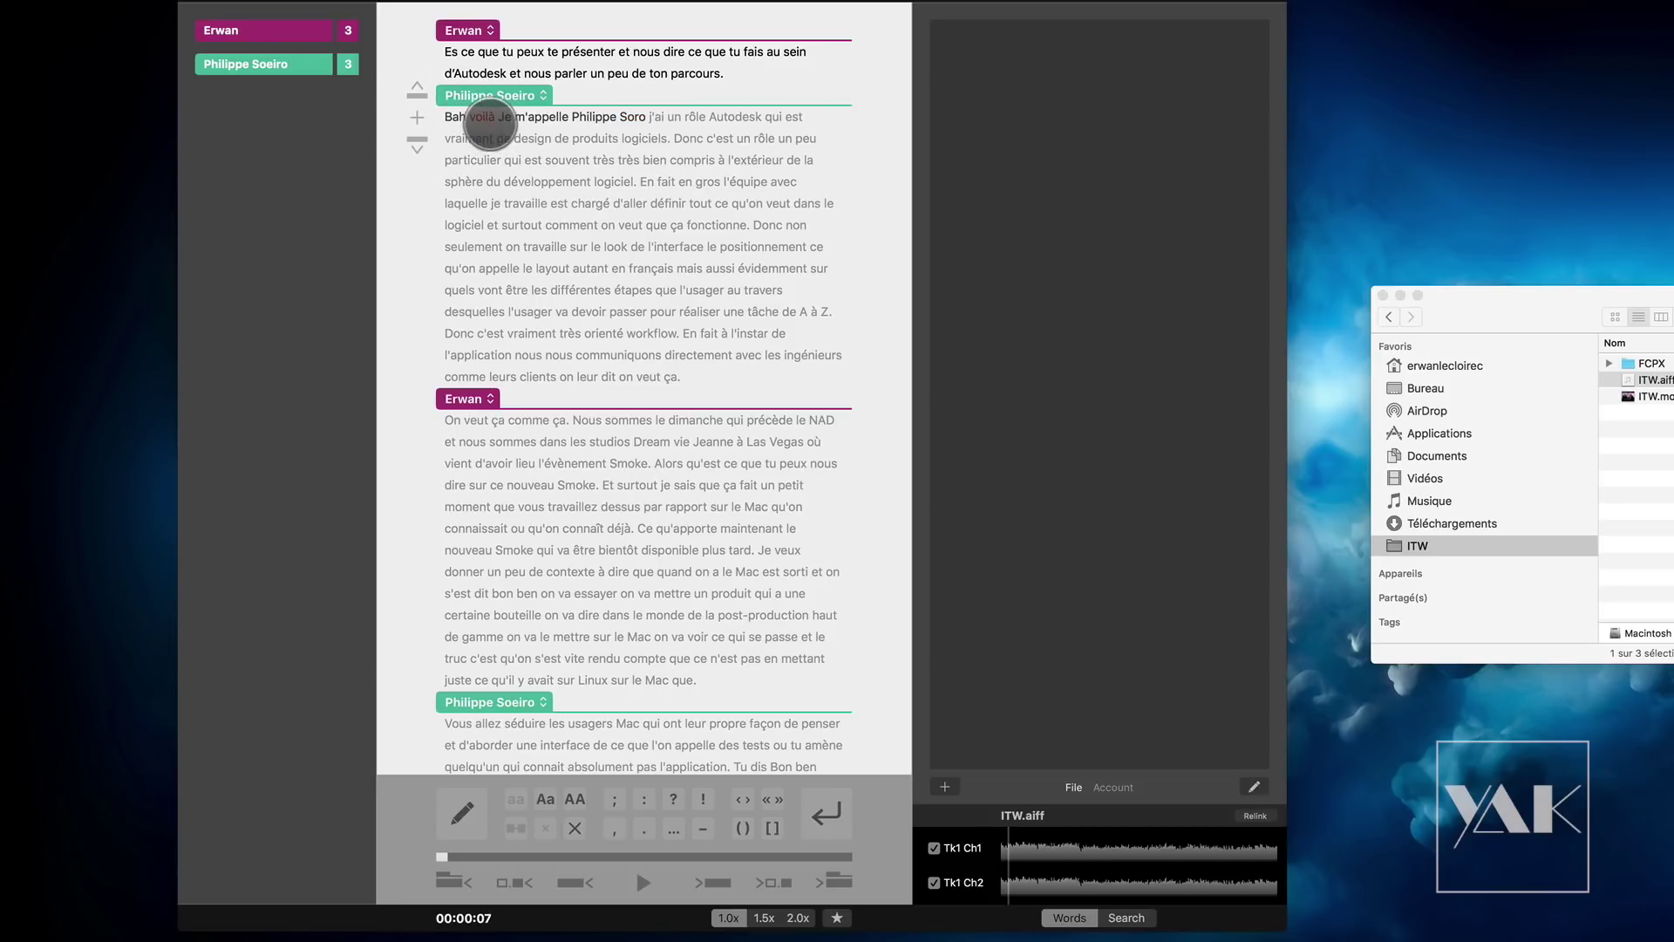
{"action": "key", "text": "BackSpace"}
{"action": "key", "text": "space"}
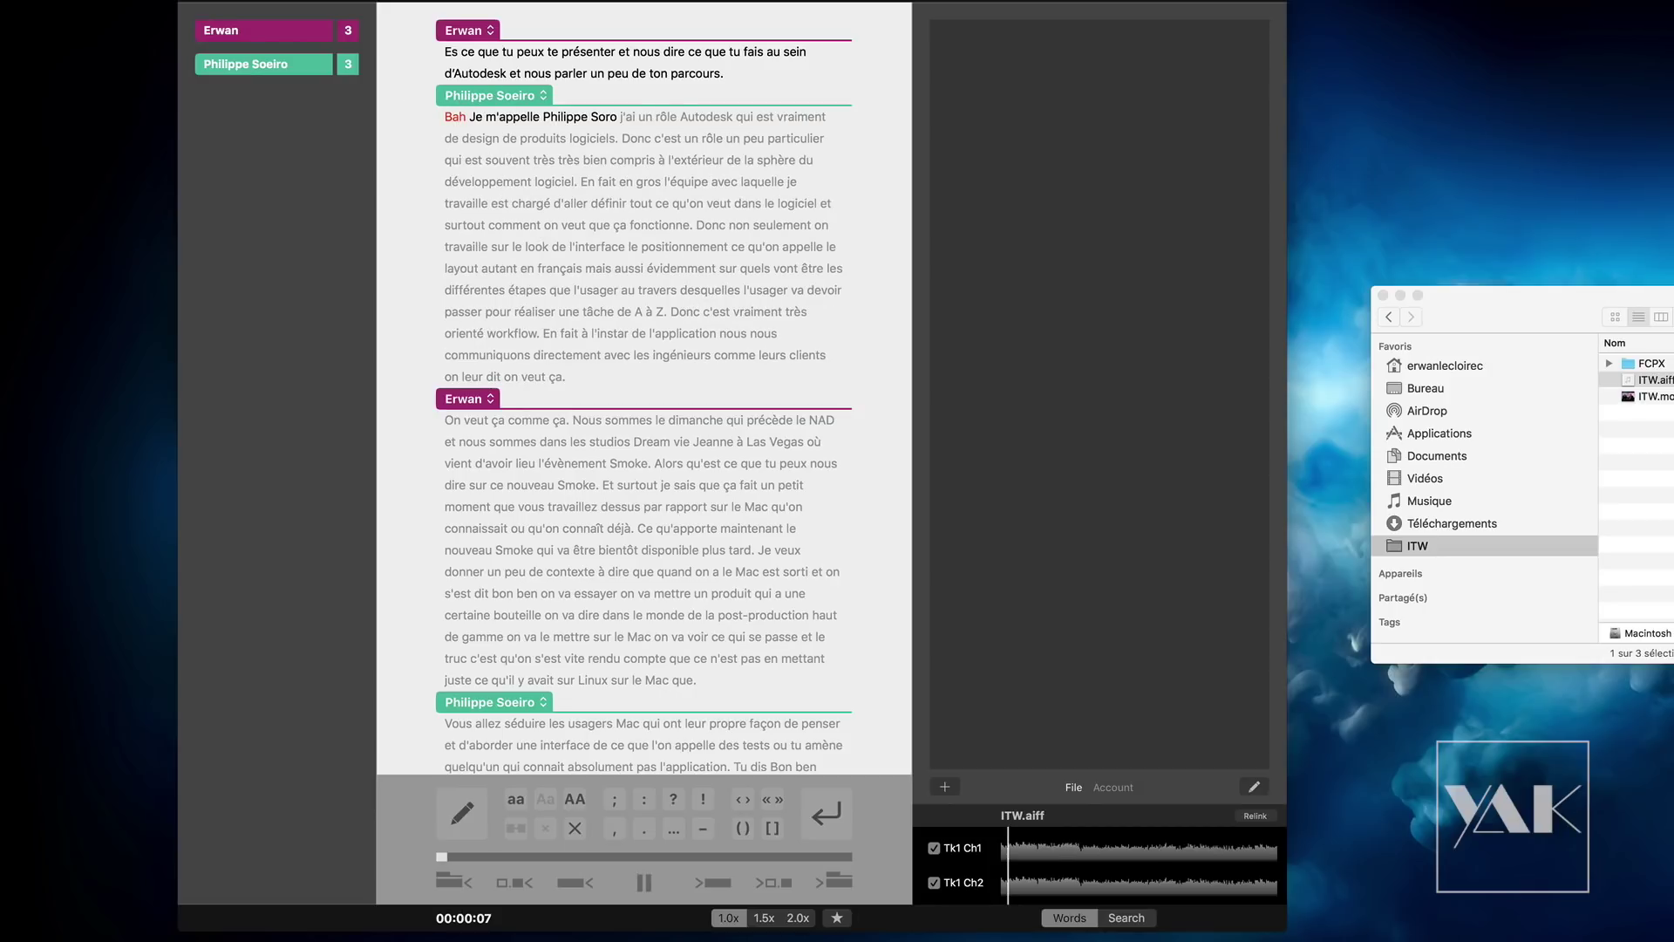
{"action": "key", "text": "BackSpace"}
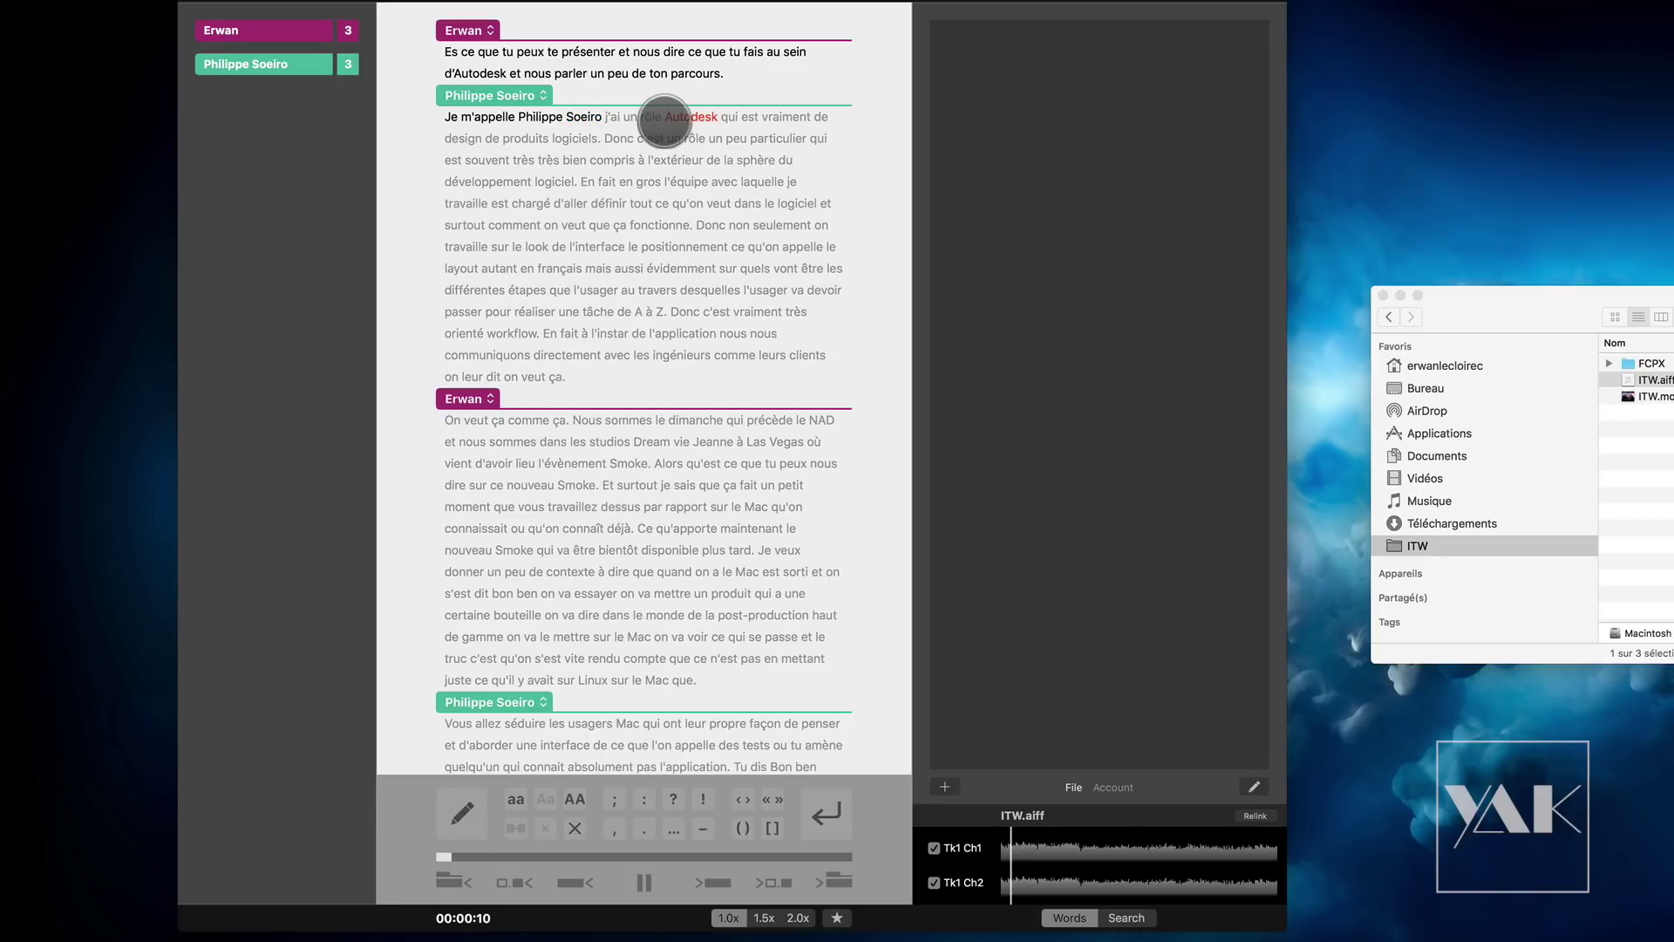
Step: Correct the text to "chez Autodesk" and change "design" to "designer"
{"action": "left_click", "coordinate": [666, 117]}
{"action": "type", "text": "dhez"}
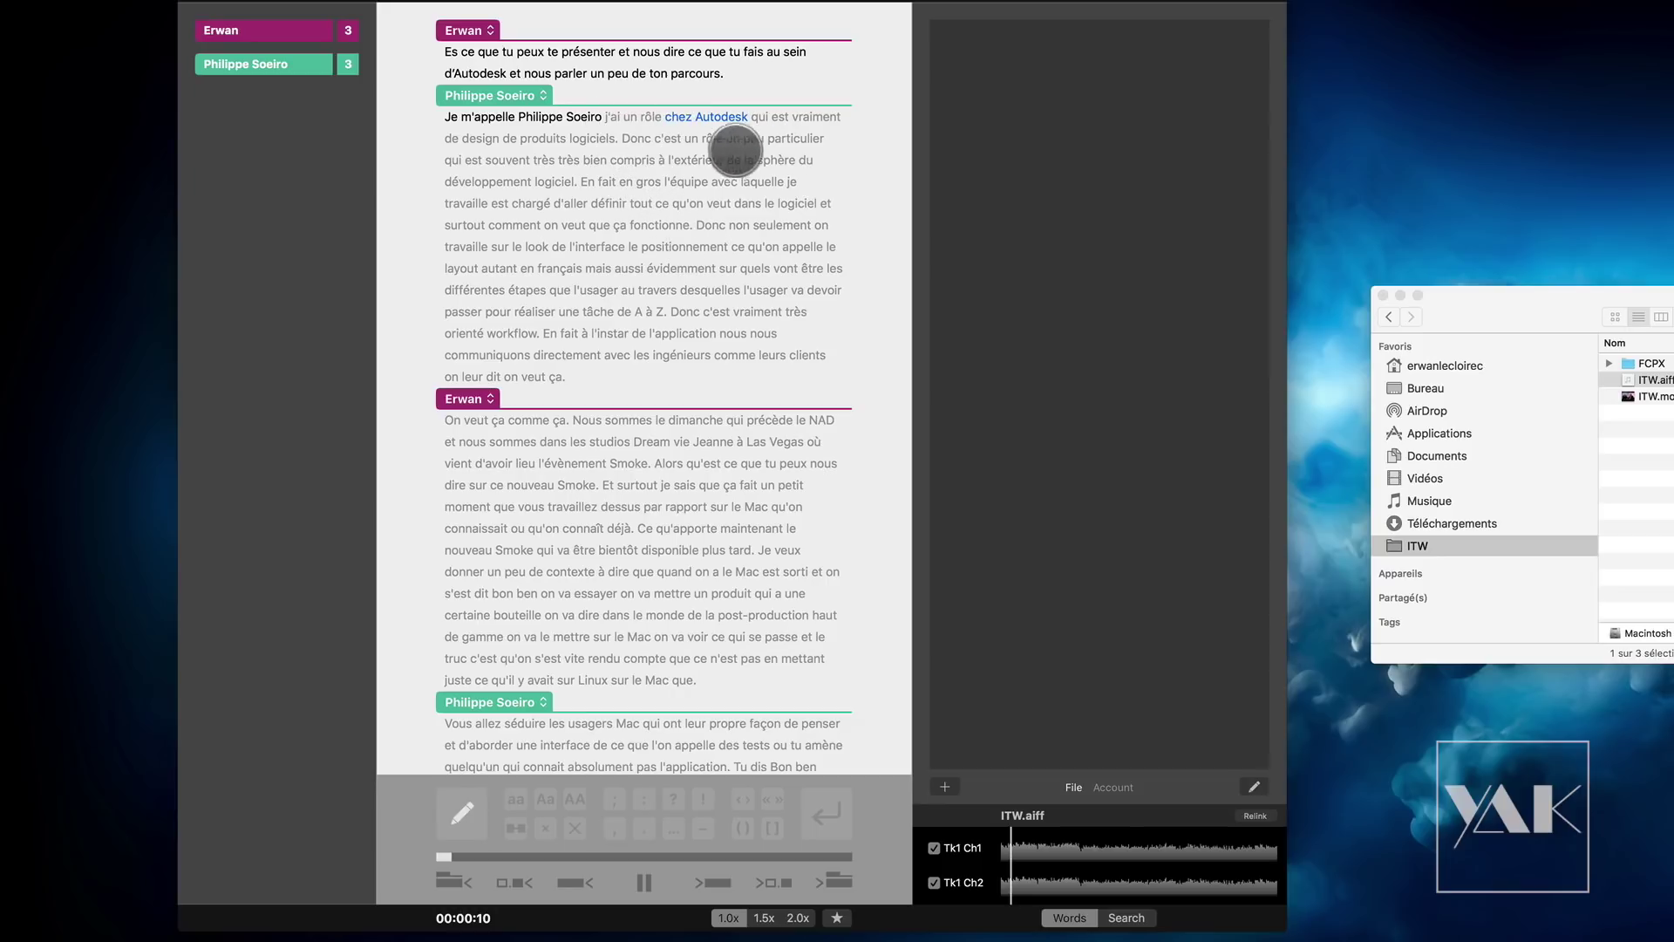
{"action": "left_click", "coordinate": [482, 138]}
{"action": "left_click", "coordinate": [759, 116]}
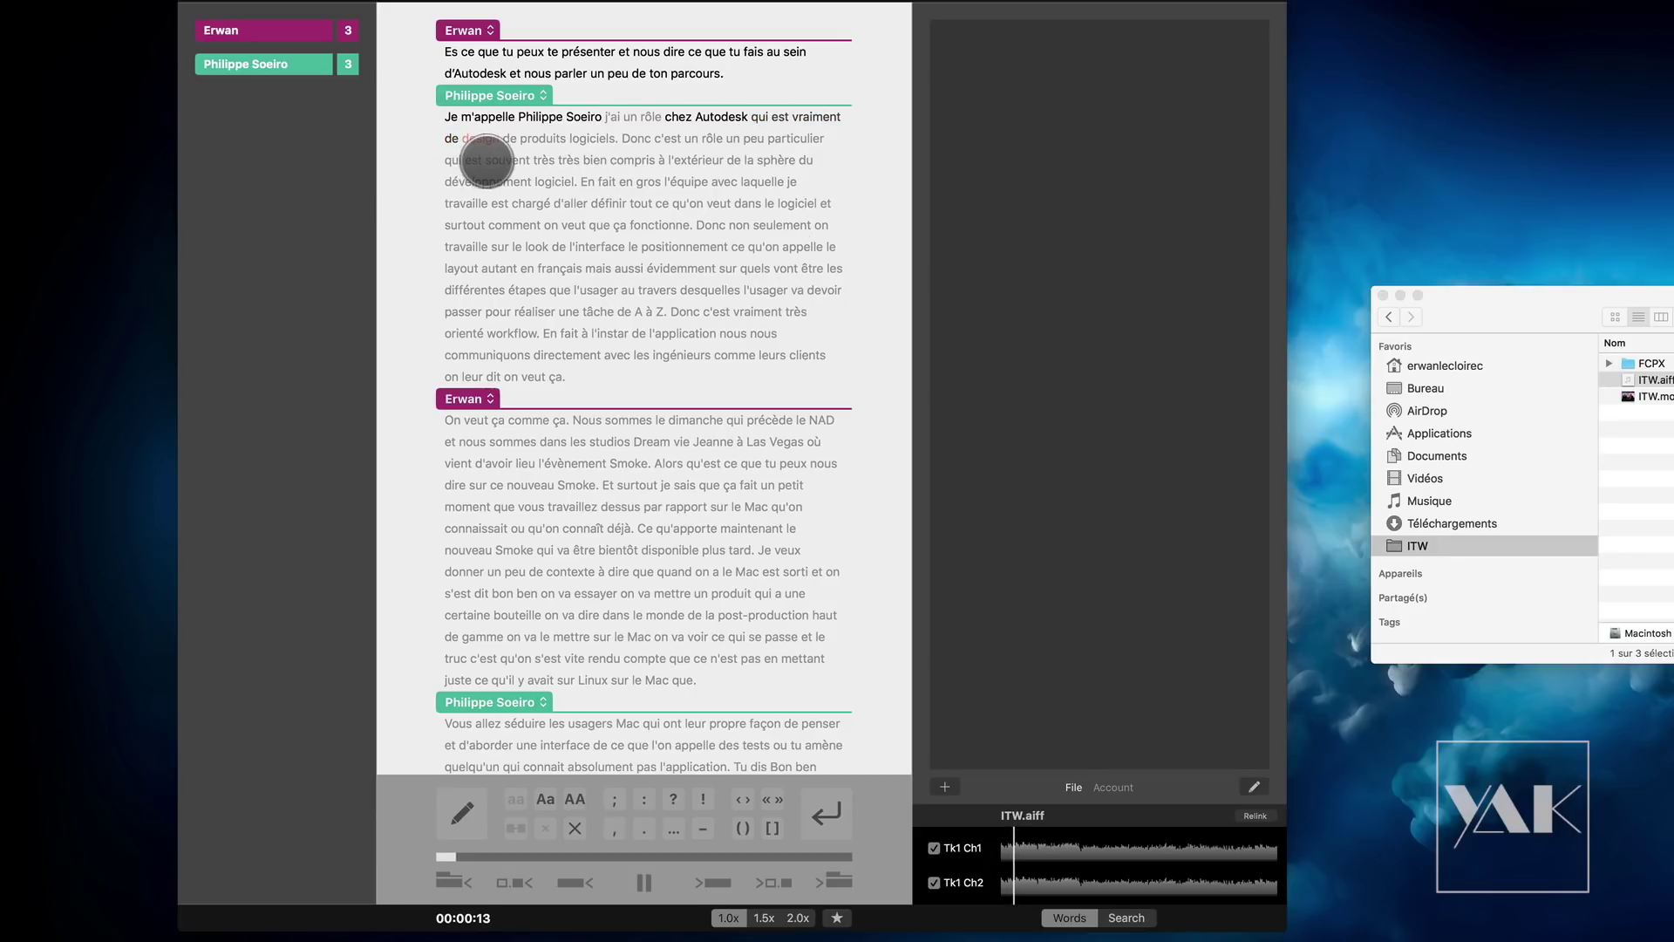
{"action": "double_click", "coordinate": [496, 138]}
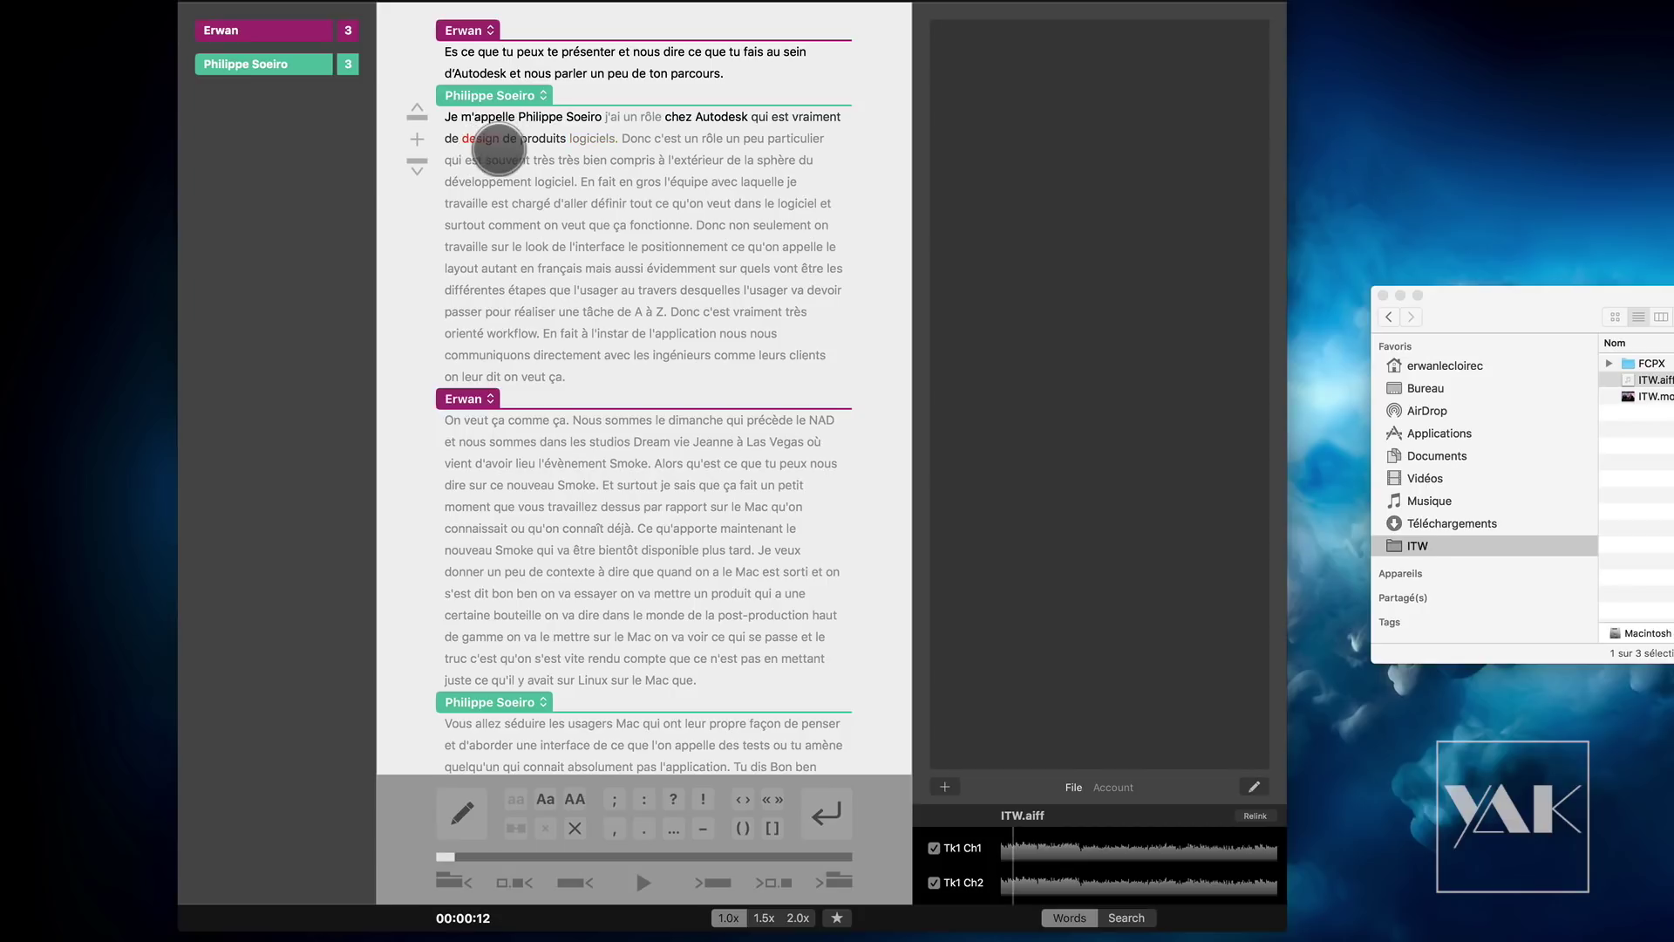
{"action": "type", "text": "er"}
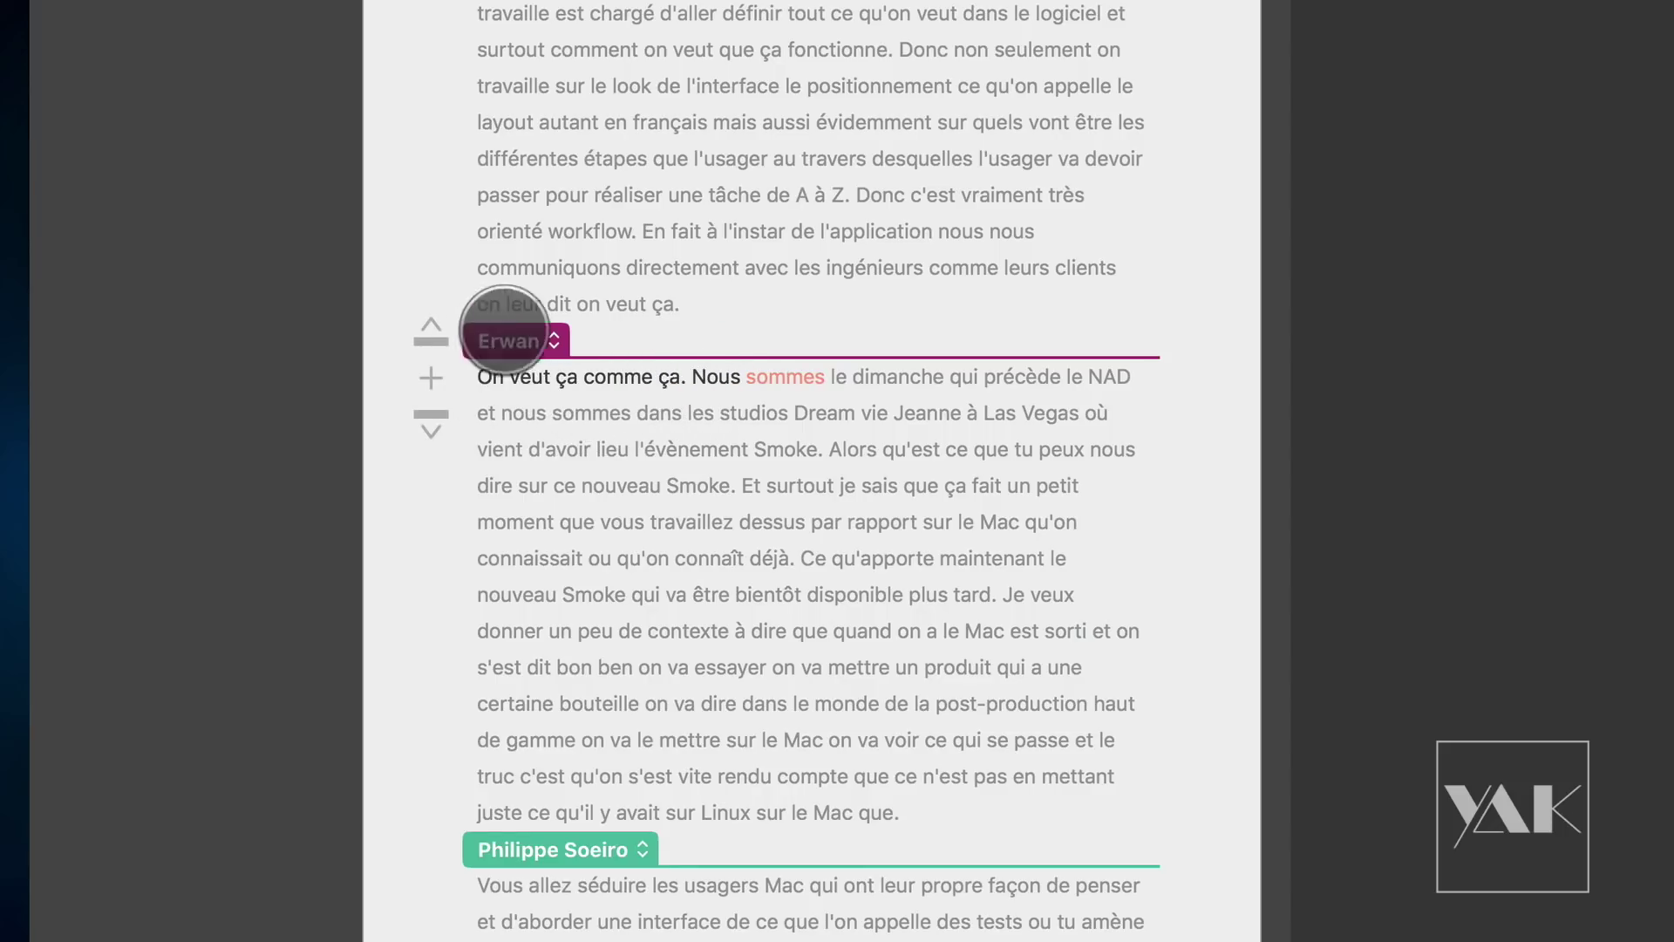
Step: Move the sentence "On veut ça comme ça." into the preceding paragraph
{"action": "left_click", "coordinate": [671, 377]}
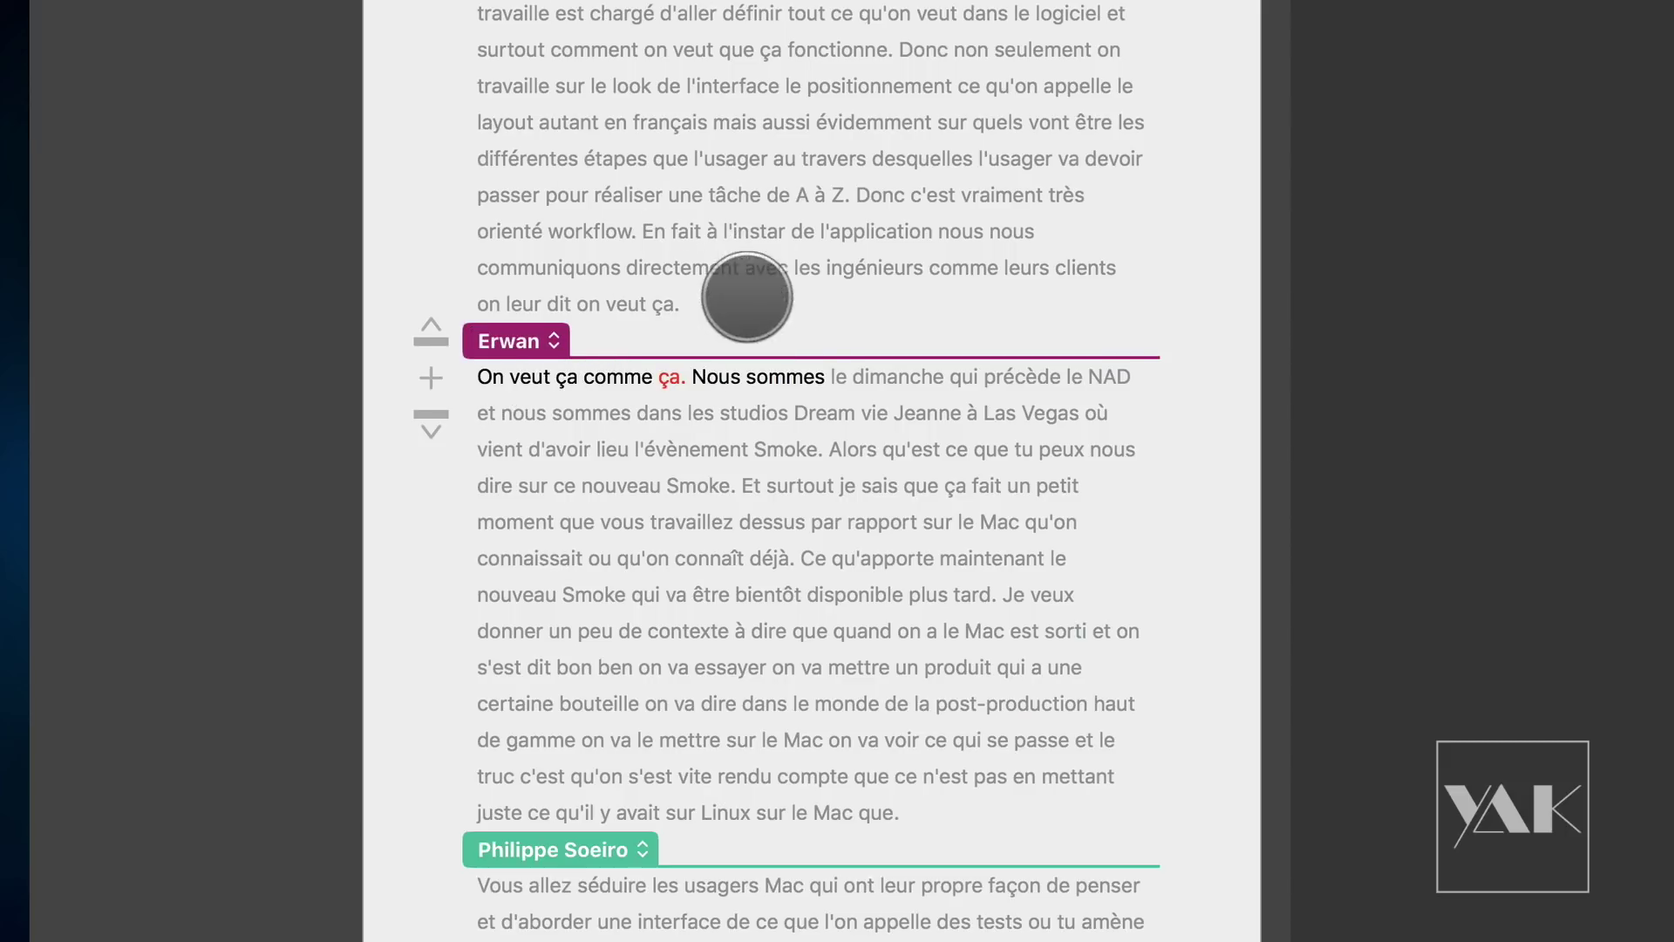
{"action": "left_click", "coordinate": [697, 375]}
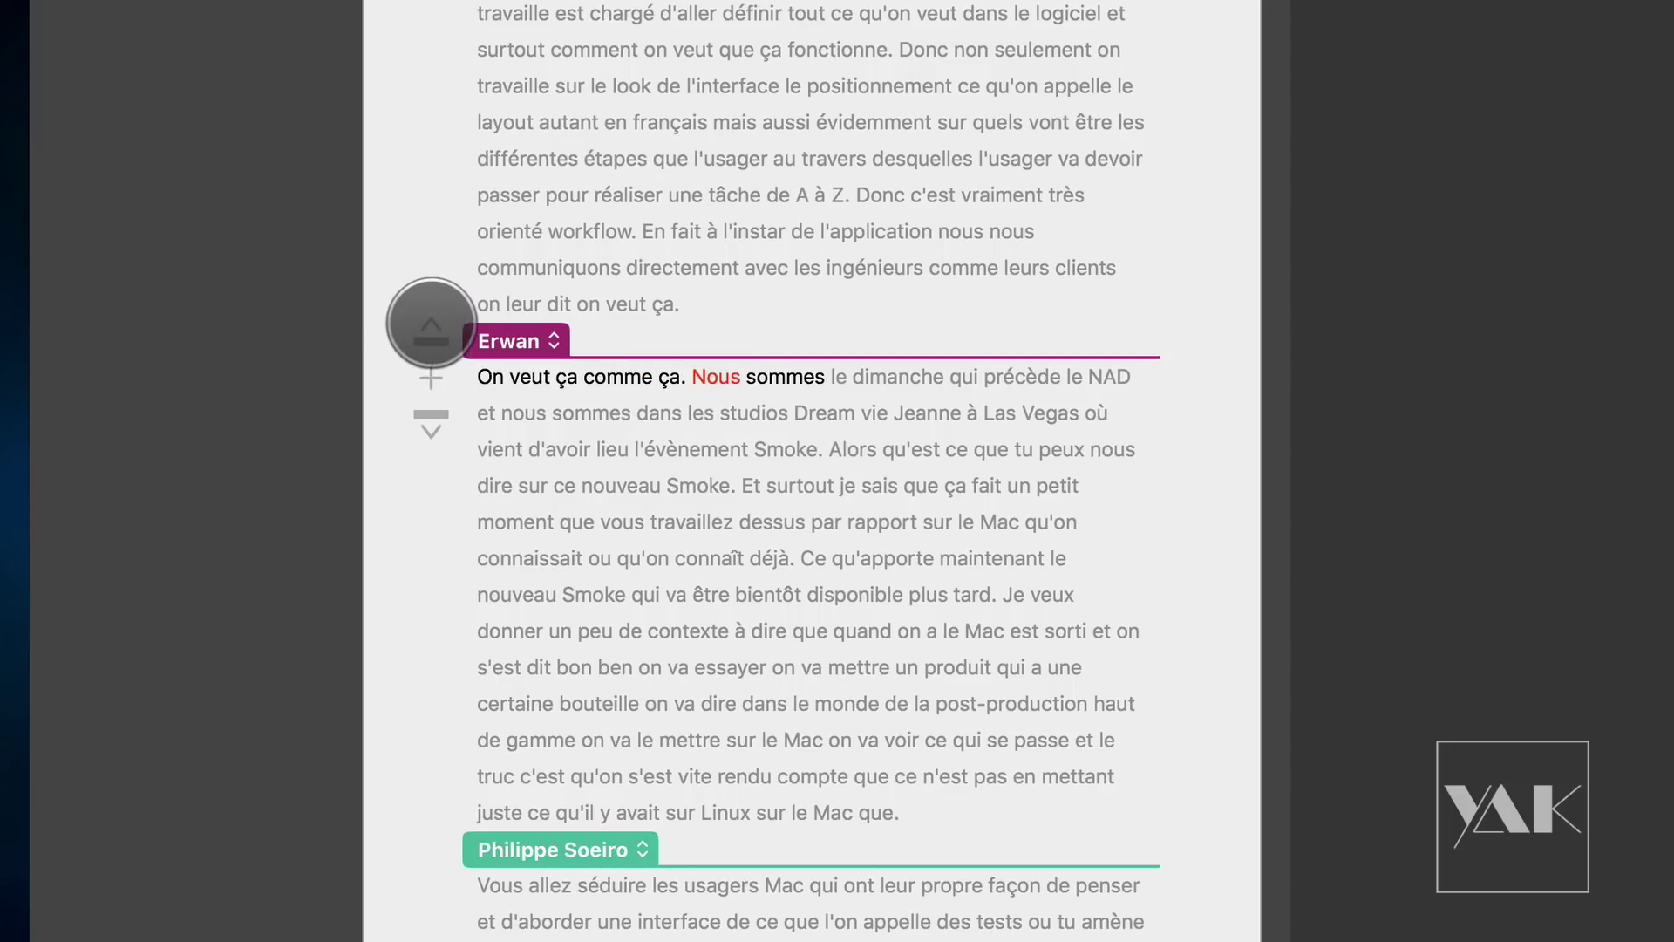
{"action": "left_click", "coordinate": [431, 324]}
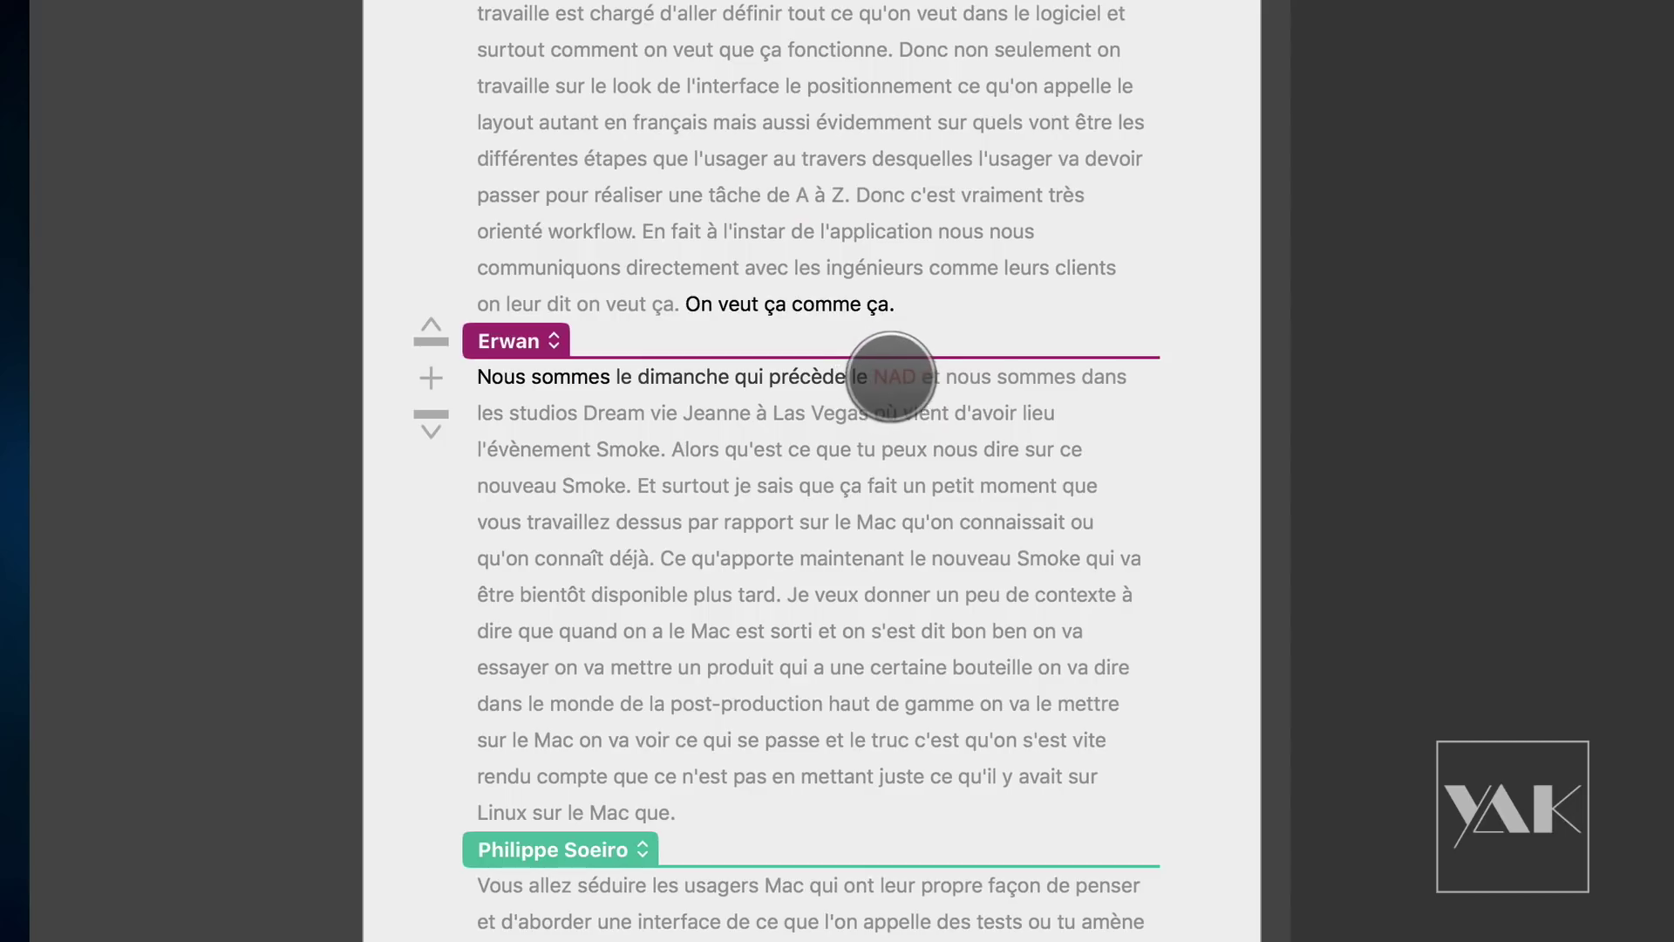
Step: Change "NAD" to "NAB" in the interviewer's second question
{"action": "left_click", "coordinate": [907, 379]}
{"action": "key", "text": "BackSpace"}
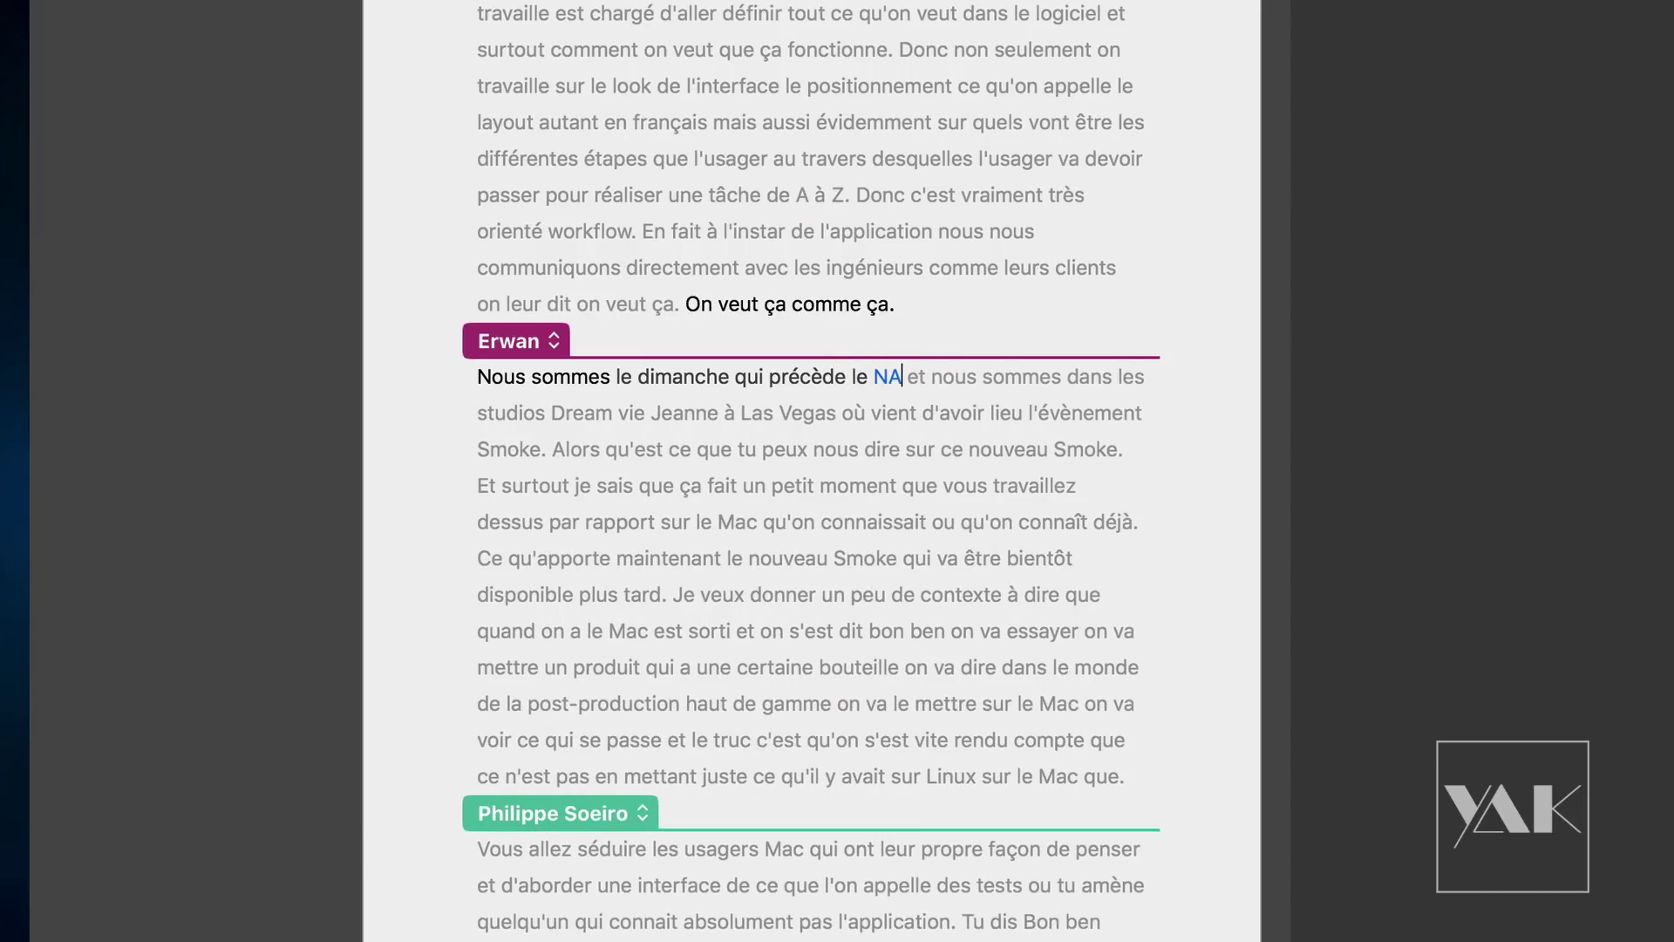
{"action": "type", "text": "B"}
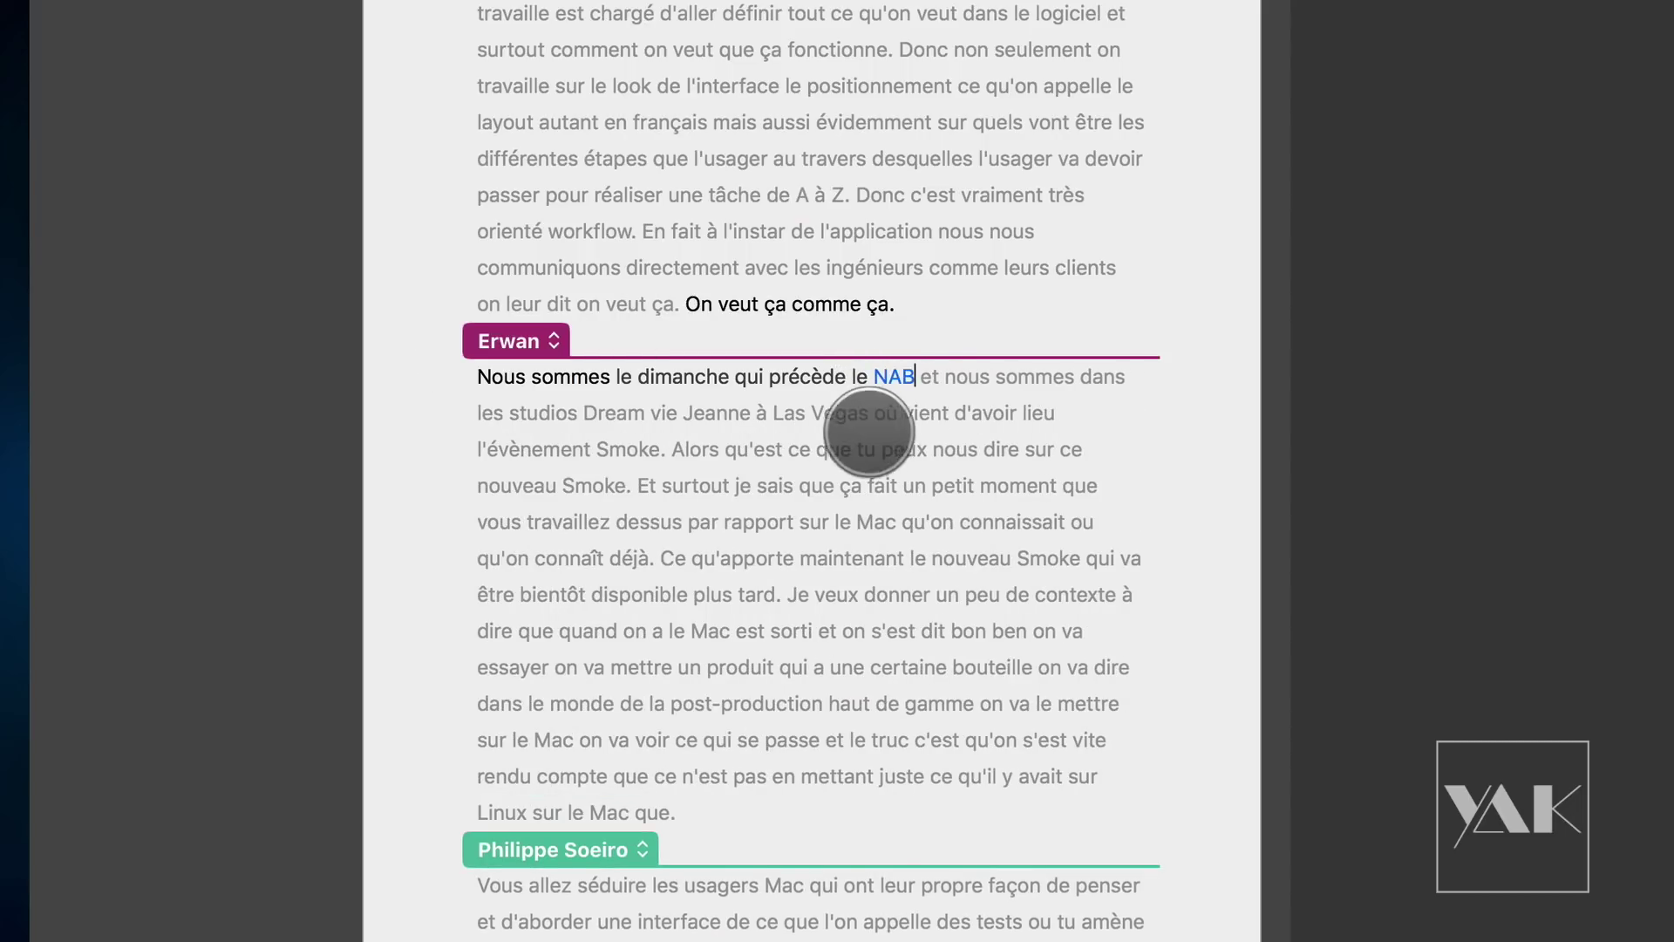
{"action": "scroll", "coordinate": [725, 524], "scroll_direction": "down", "scroll_amount": 10}
{"action": "left_click", "coordinate": [754, 570]}
Step: Delete "Team", change "composite" to "compositing" and "Nadal" to "nodale"
{"action": "left_click", "coordinate": [815, 570]}
{"action": "key", "text": "BackSpace"}
{"action": "key", "text": "BackSpace"}
{"action": "key", "text": "BackSpace"}
{"action": "key", "text": "BackSpace"}
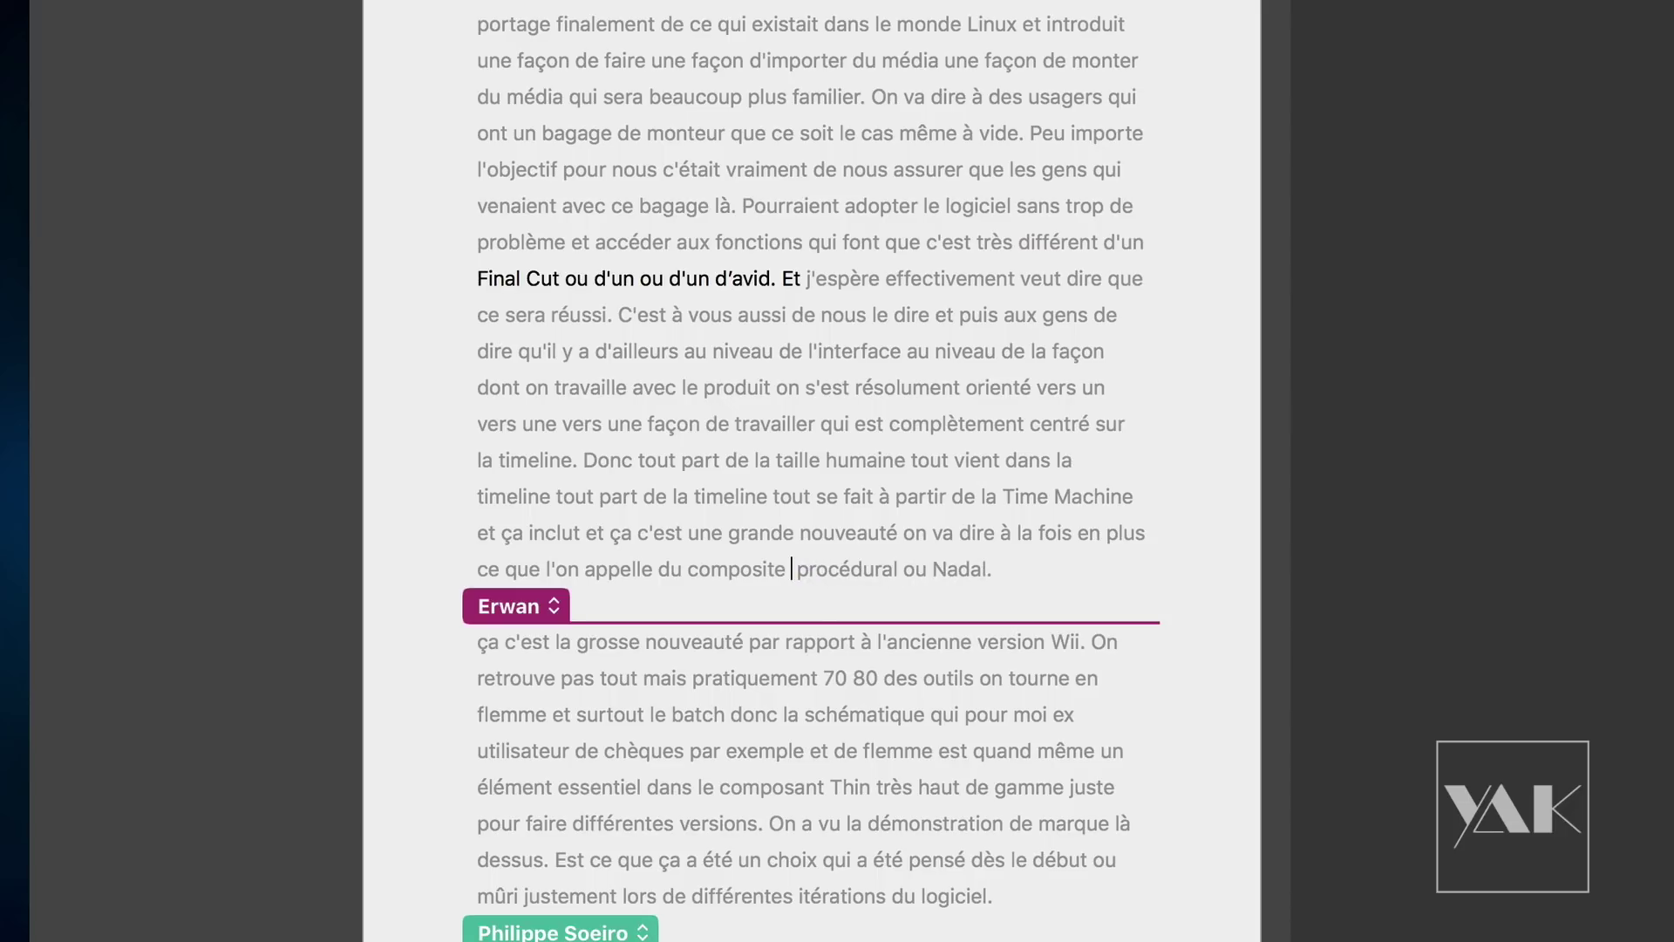
{"action": "left_click", "coordinate": [777, 564]}
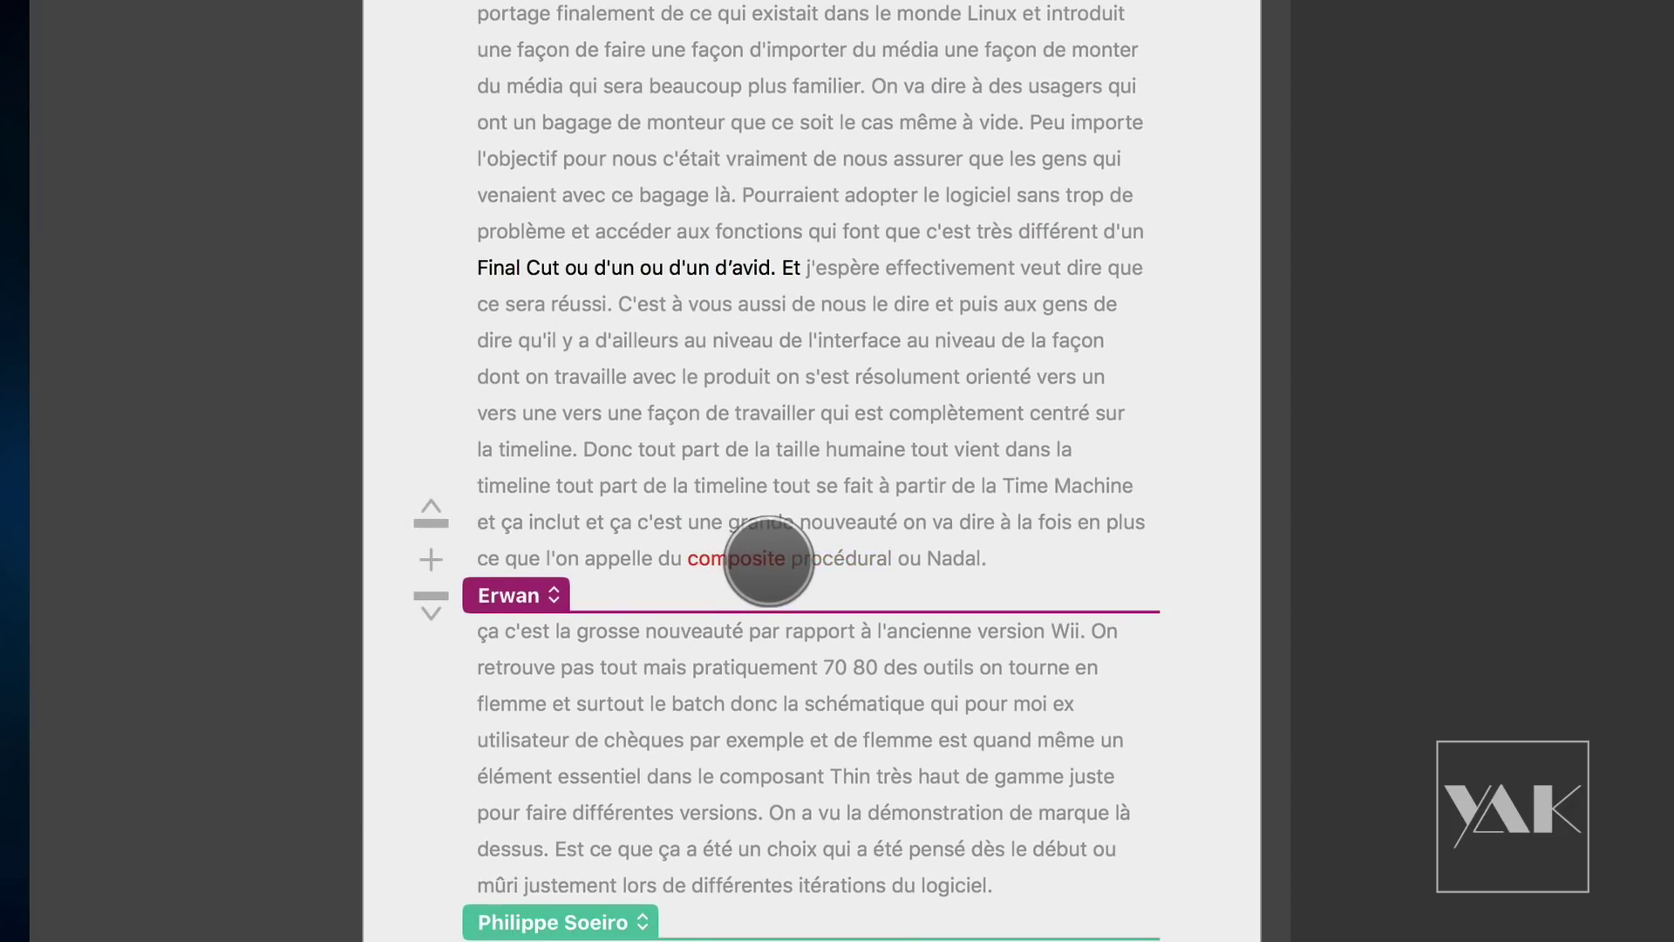
{"action": "key", "text": "BackSpace"}
{"action": "type", "text": "ing"}
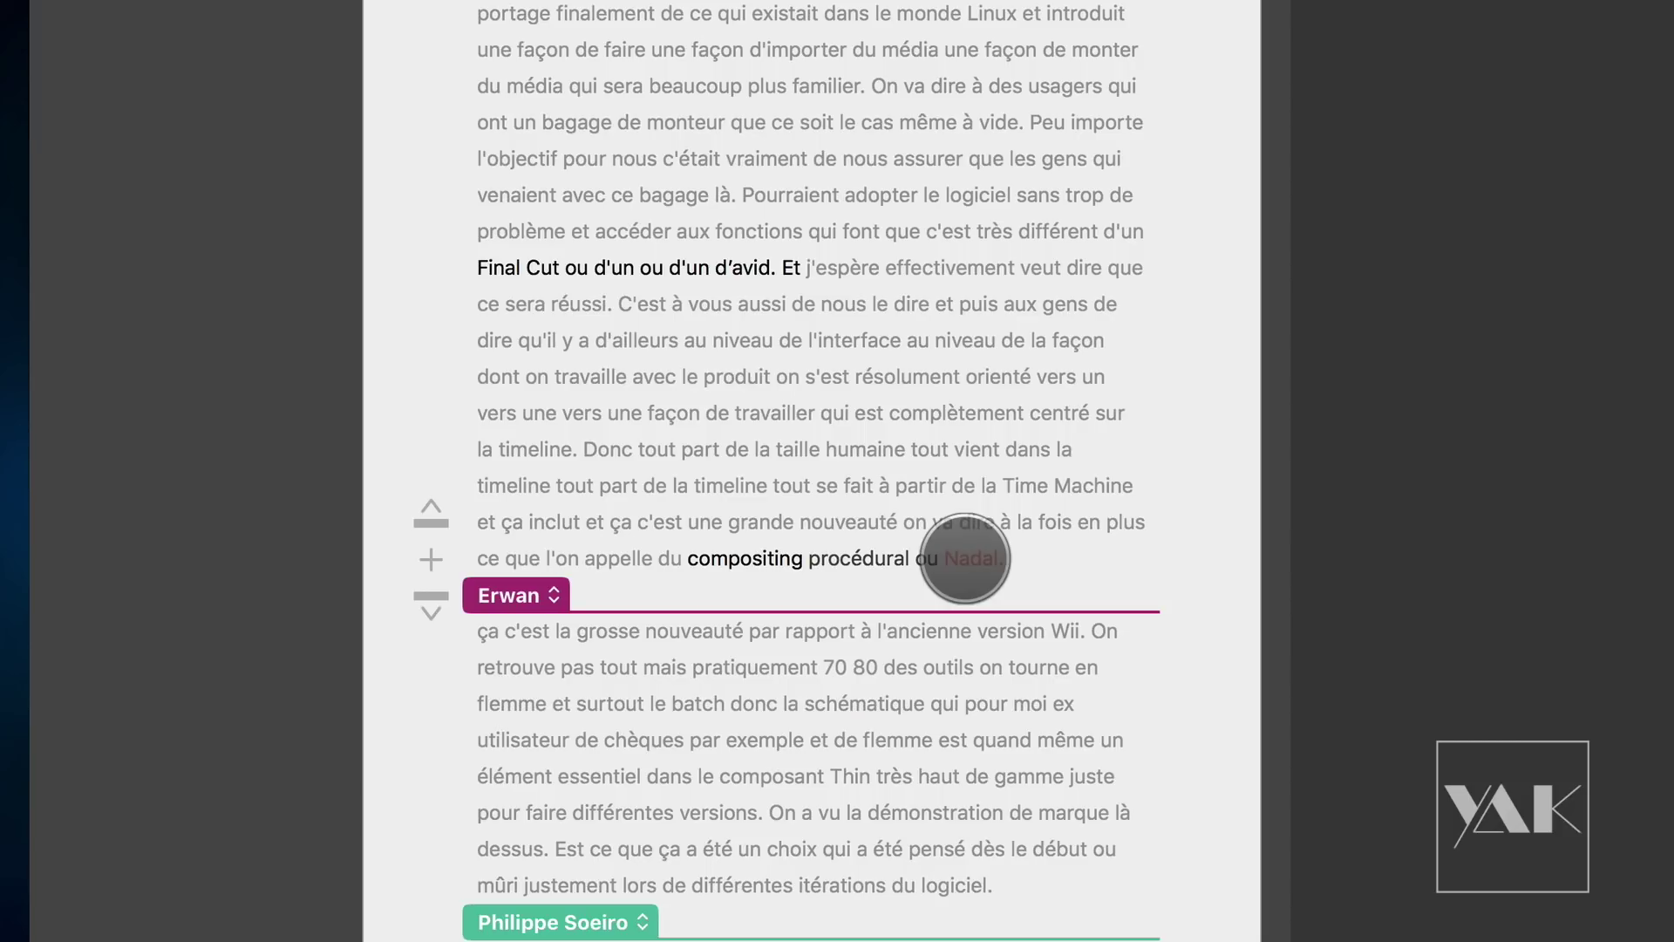
{"action": "left_click", "coordinate": [1010, 569]}
{"action": "key", "text": "BackSpace"}
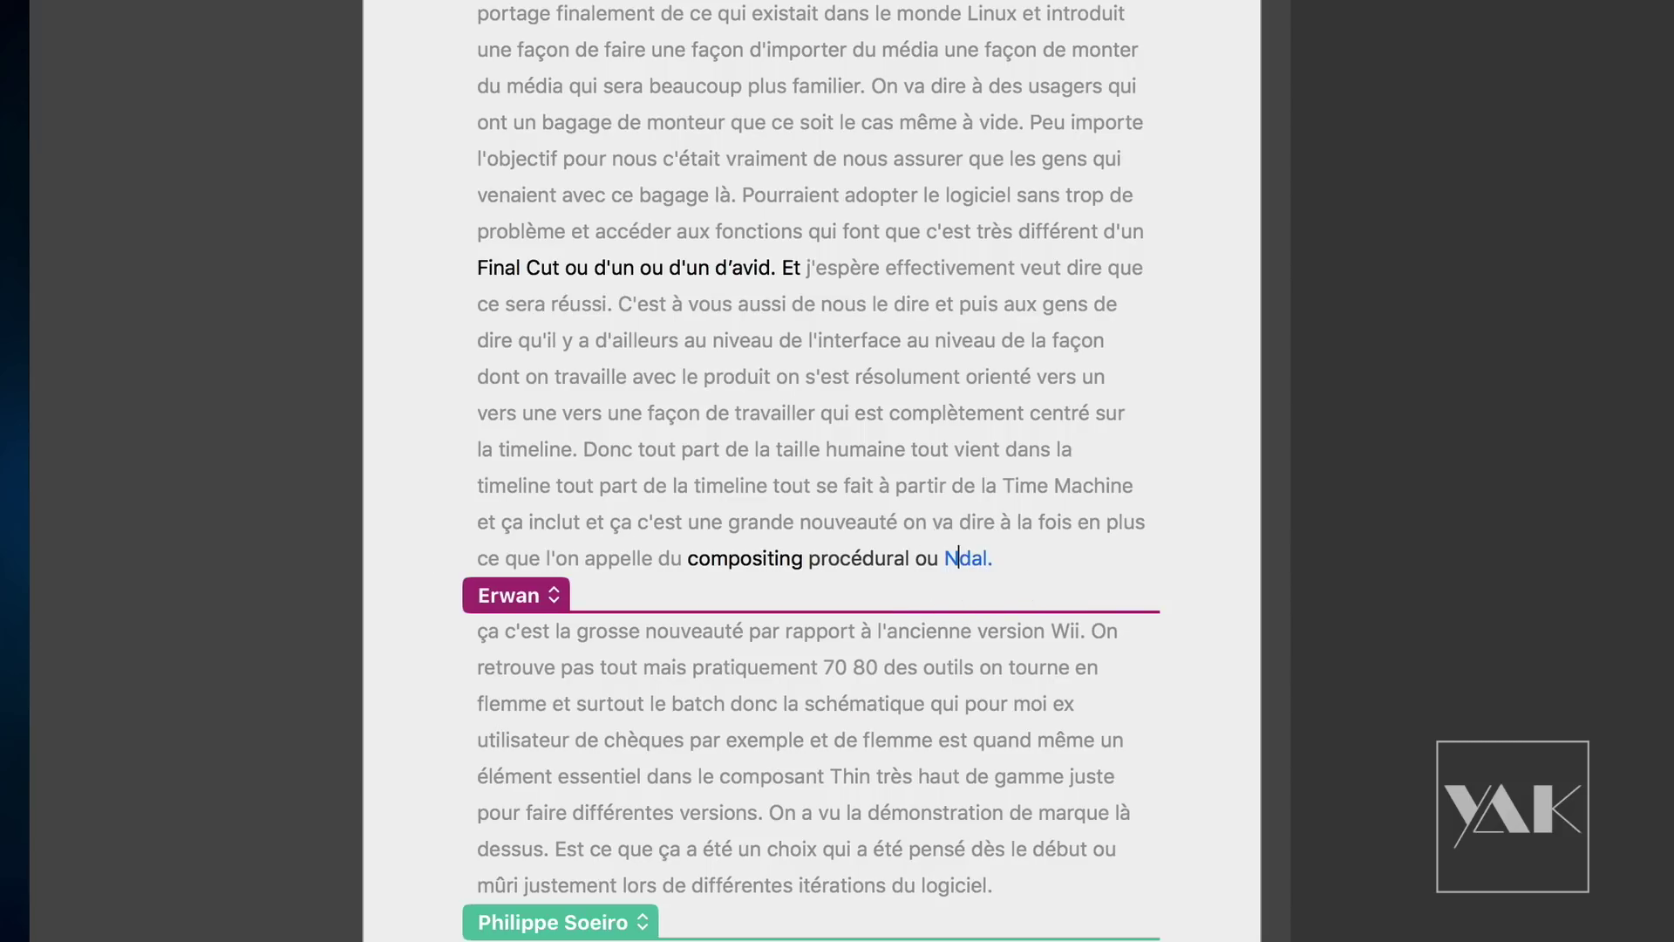
{"action": "key", "text": "BackSpace"}
{"action": "key", "text": "BackSpace"}
{"action": "type", "text": "no"}
{"action": "key", "text": "Right"}
{"action": "key", "text": "Right"}
{"action": "key", "text": "Right"}
{"action": "type", "text": "e"}
Step: Remove the stray word "Wii" and replace "flemme" with "Flame"
{"action": "scroll", "coordinate": [736, 611], "scroll_direction": "down", "scroll_amount": 4}
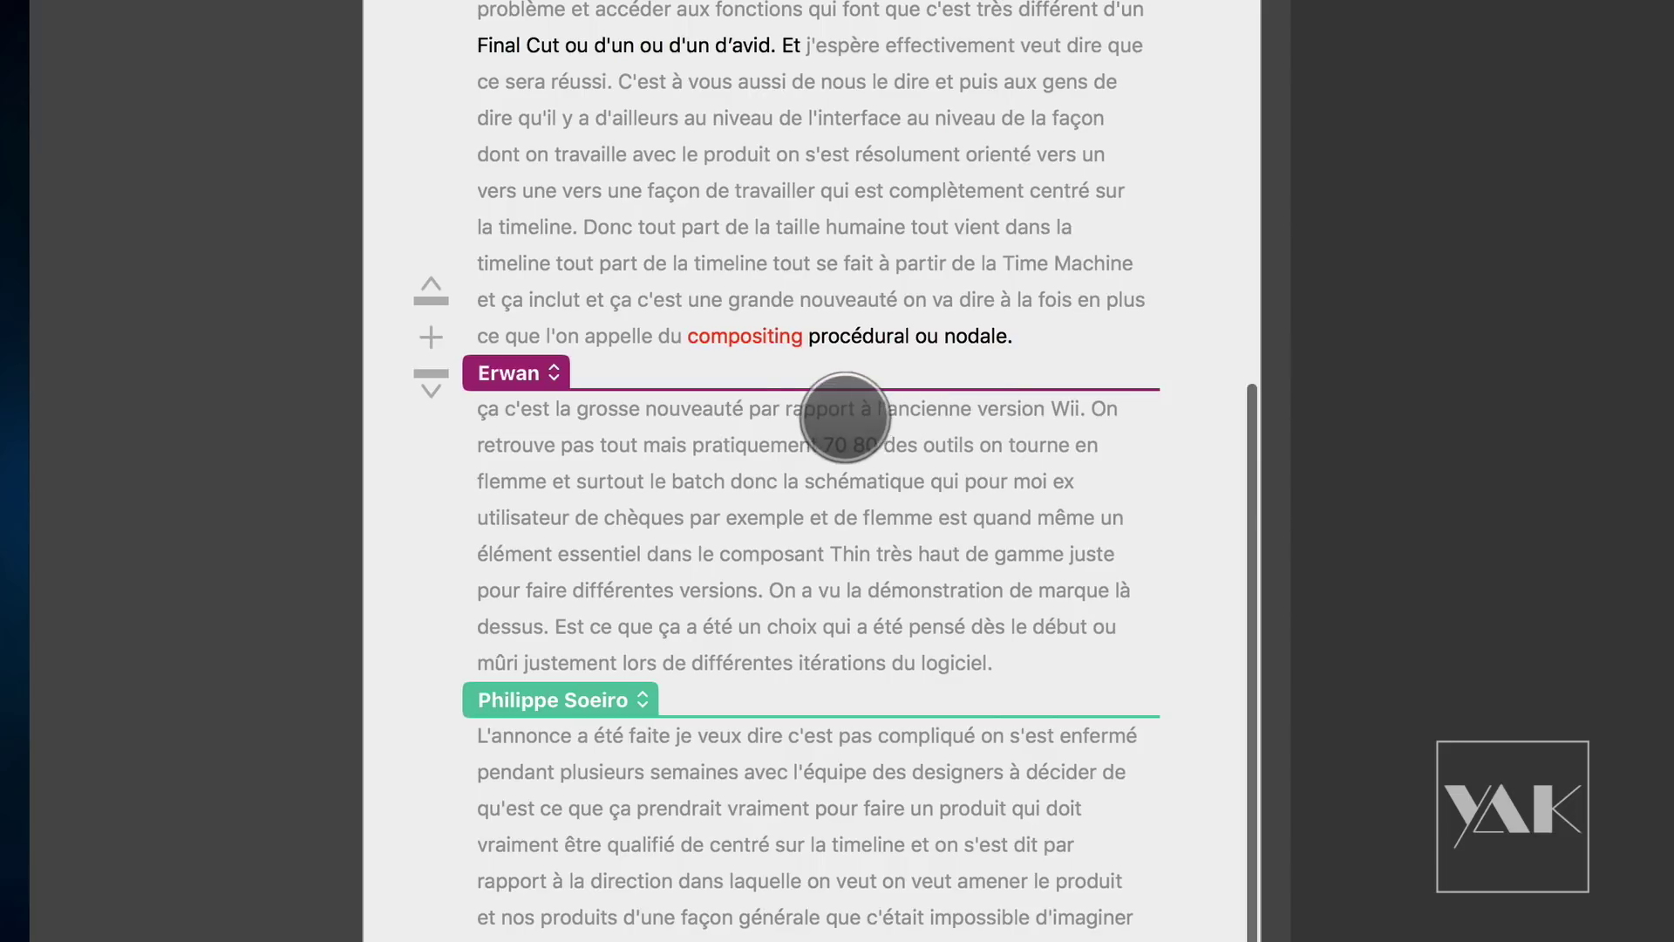
{"action": "left_click", "coordinate": [820, 409]}
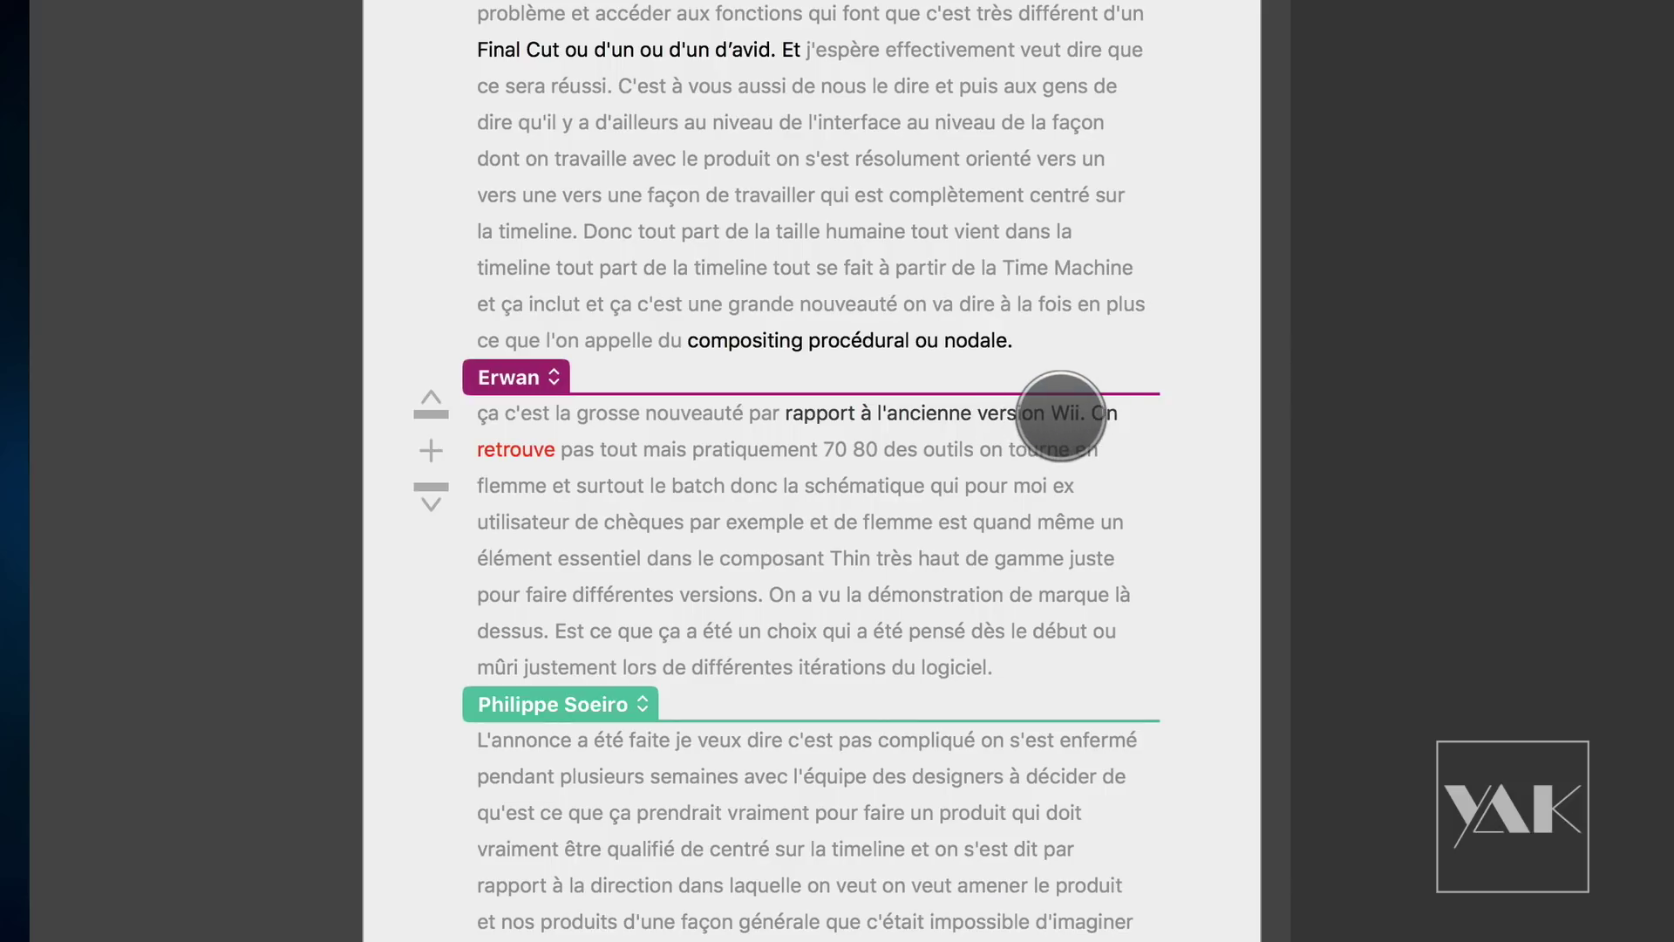
{"action": "left_click", "coordinate": [1066, 412]}
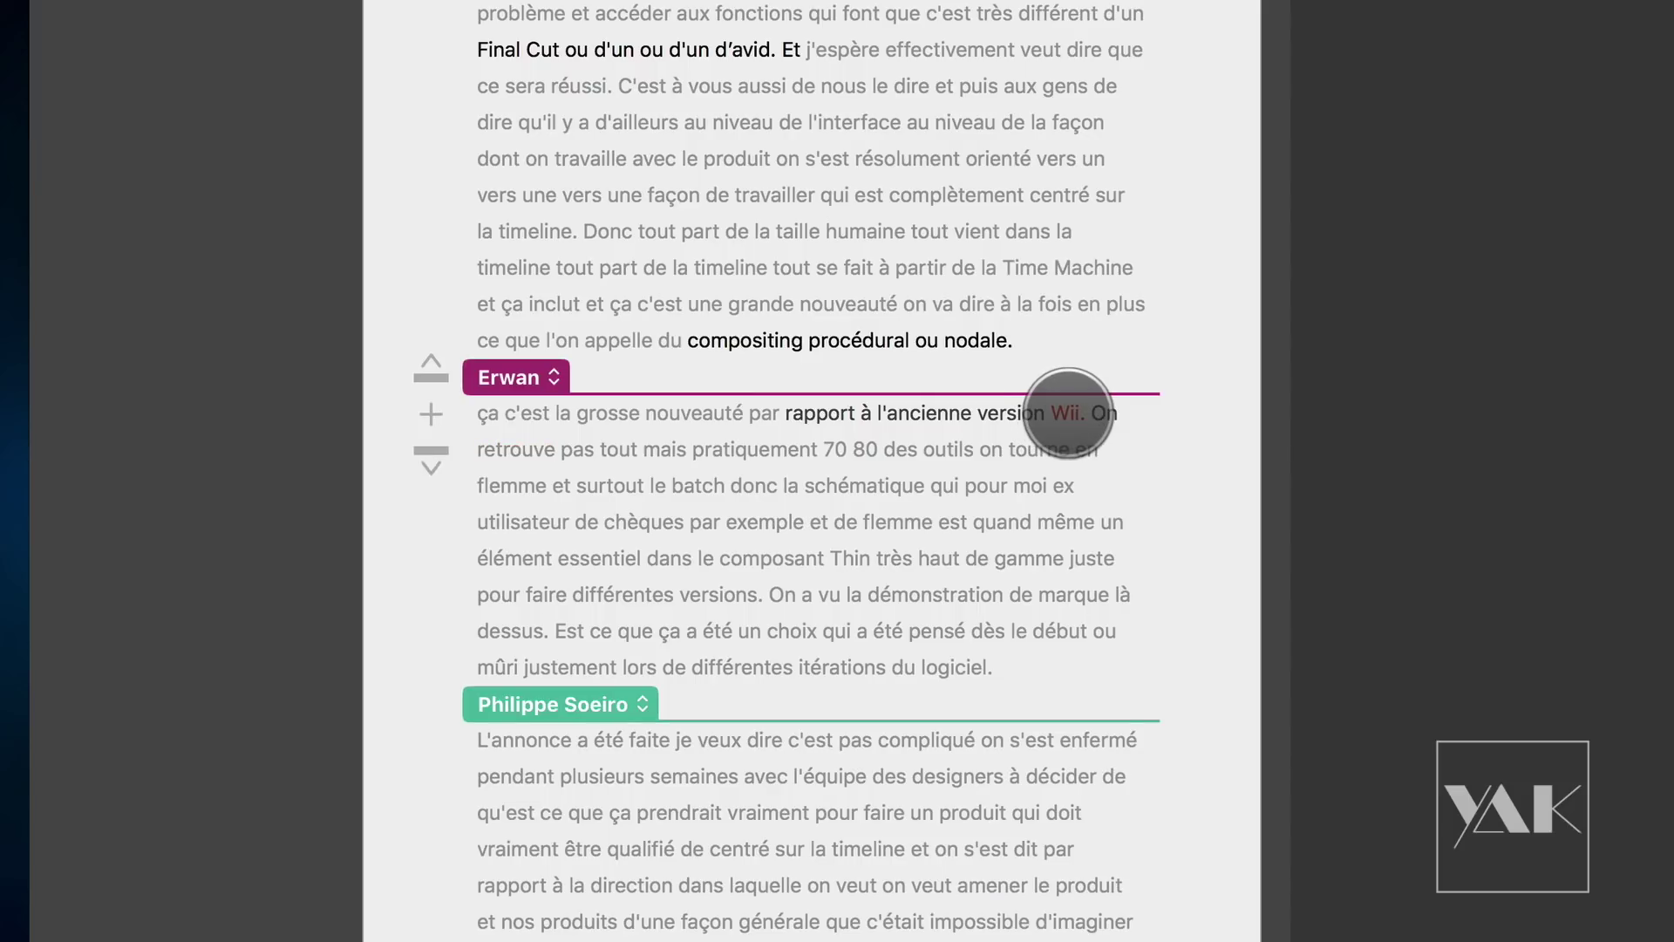
{"action": "key", "text": "Left"}
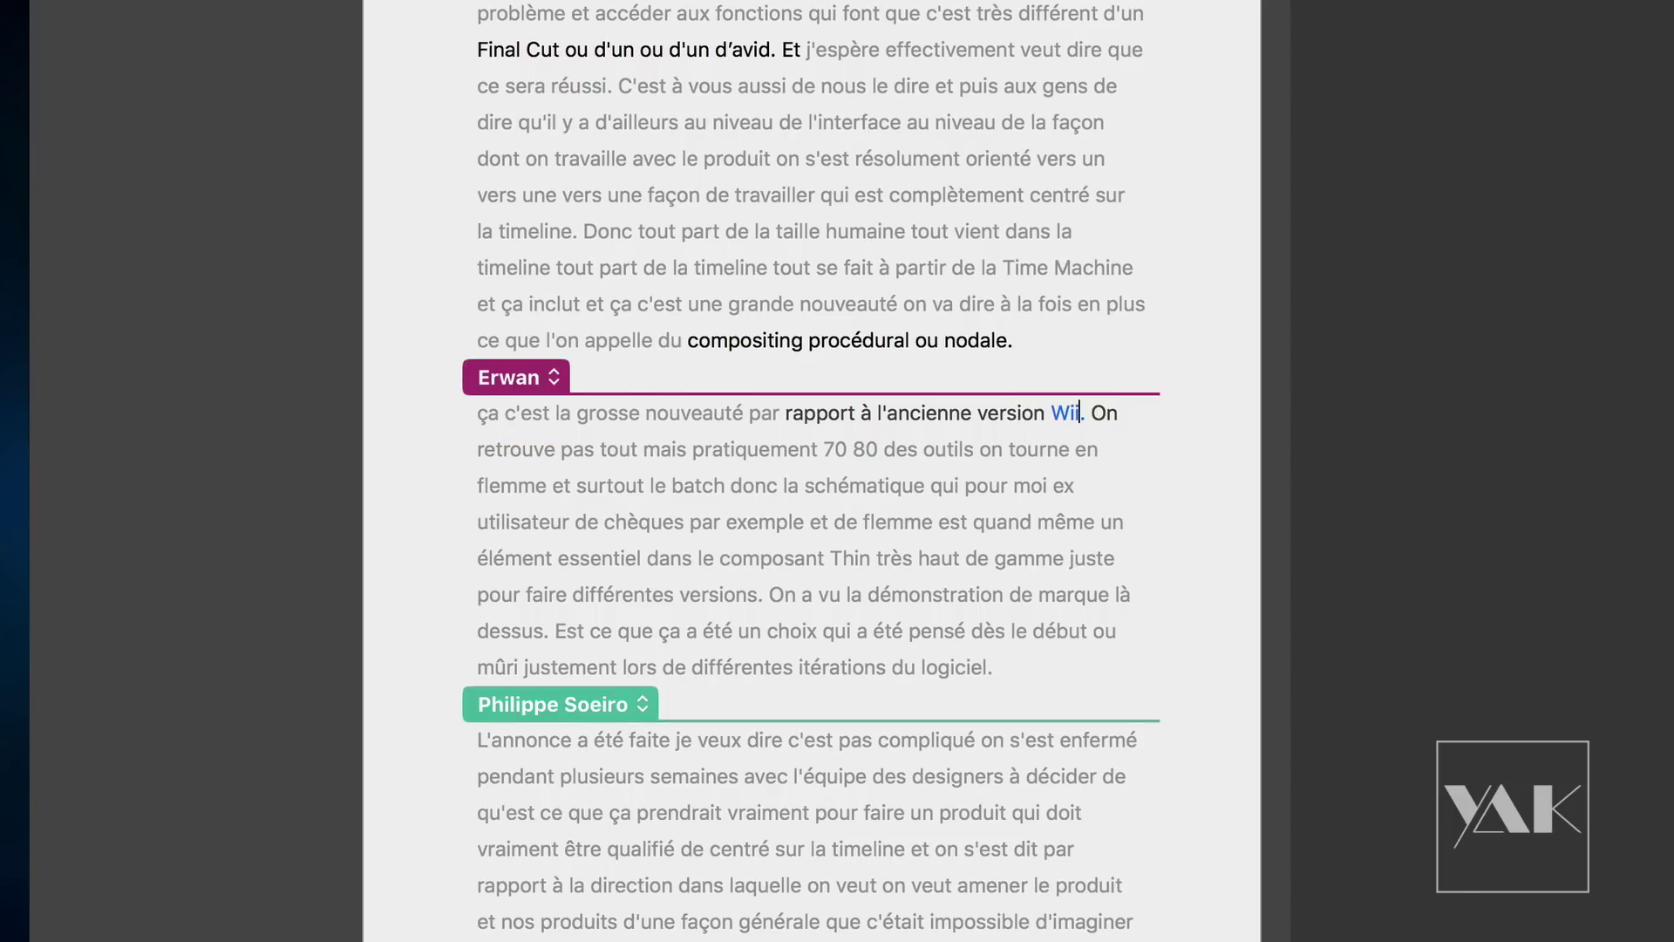
{"action": "key", "text": "BackSpace"}
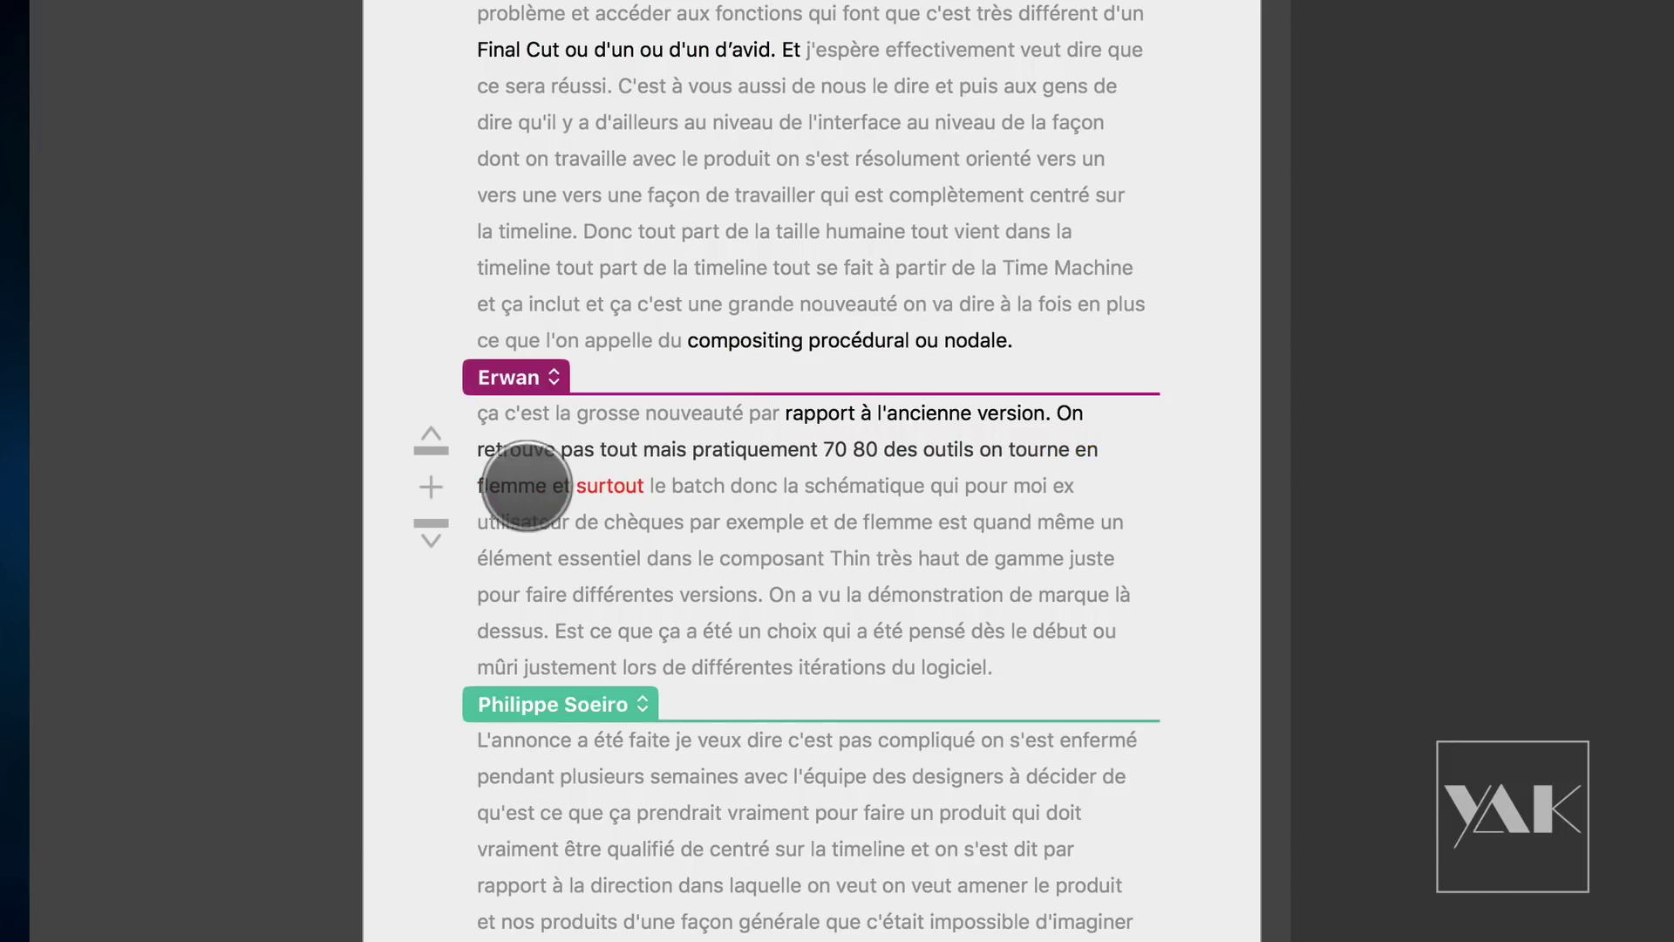
{"action": "left_click", "coordinate": [510, 485]}
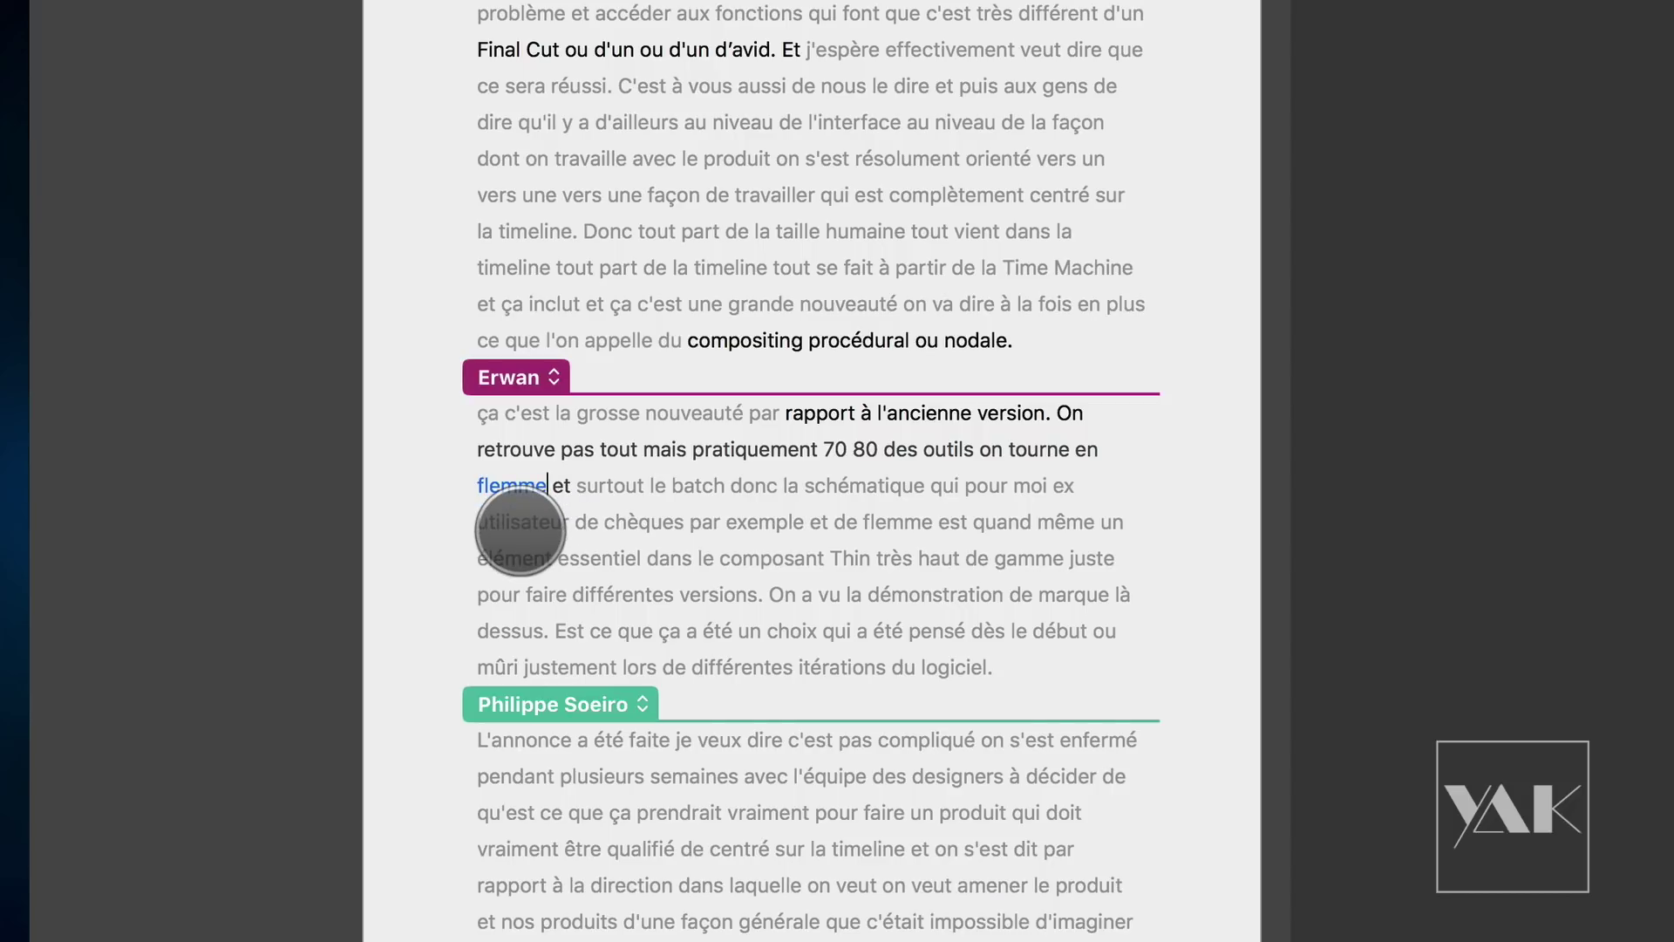
{"action": "key", "text": "BackSpace"}
{"action": "key", "text": "BackSpace"}
{"action": "key", "text": "BackSpace"}
{"action": "key", "text": "BackSpace"}
{"action": "key", "text": "BackSpace"}
{"action": "key", "text": "BackSpace"}
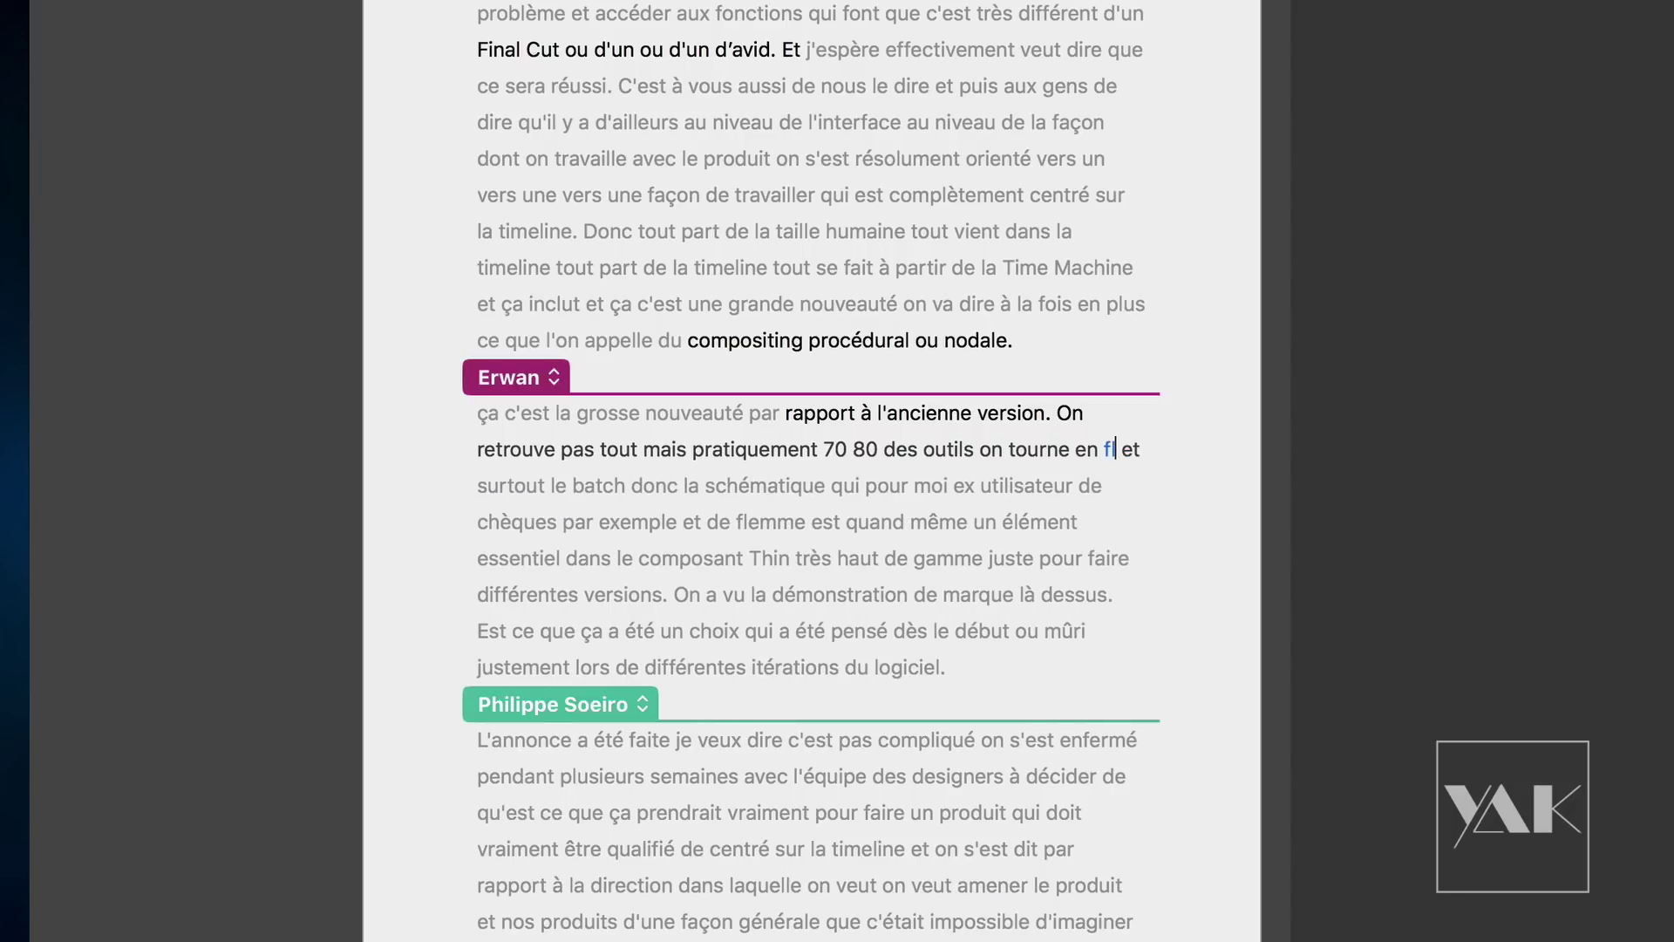
{"action": "type", "text": "Flame et surtout le batch donc la schématique qui pour moi ex"}
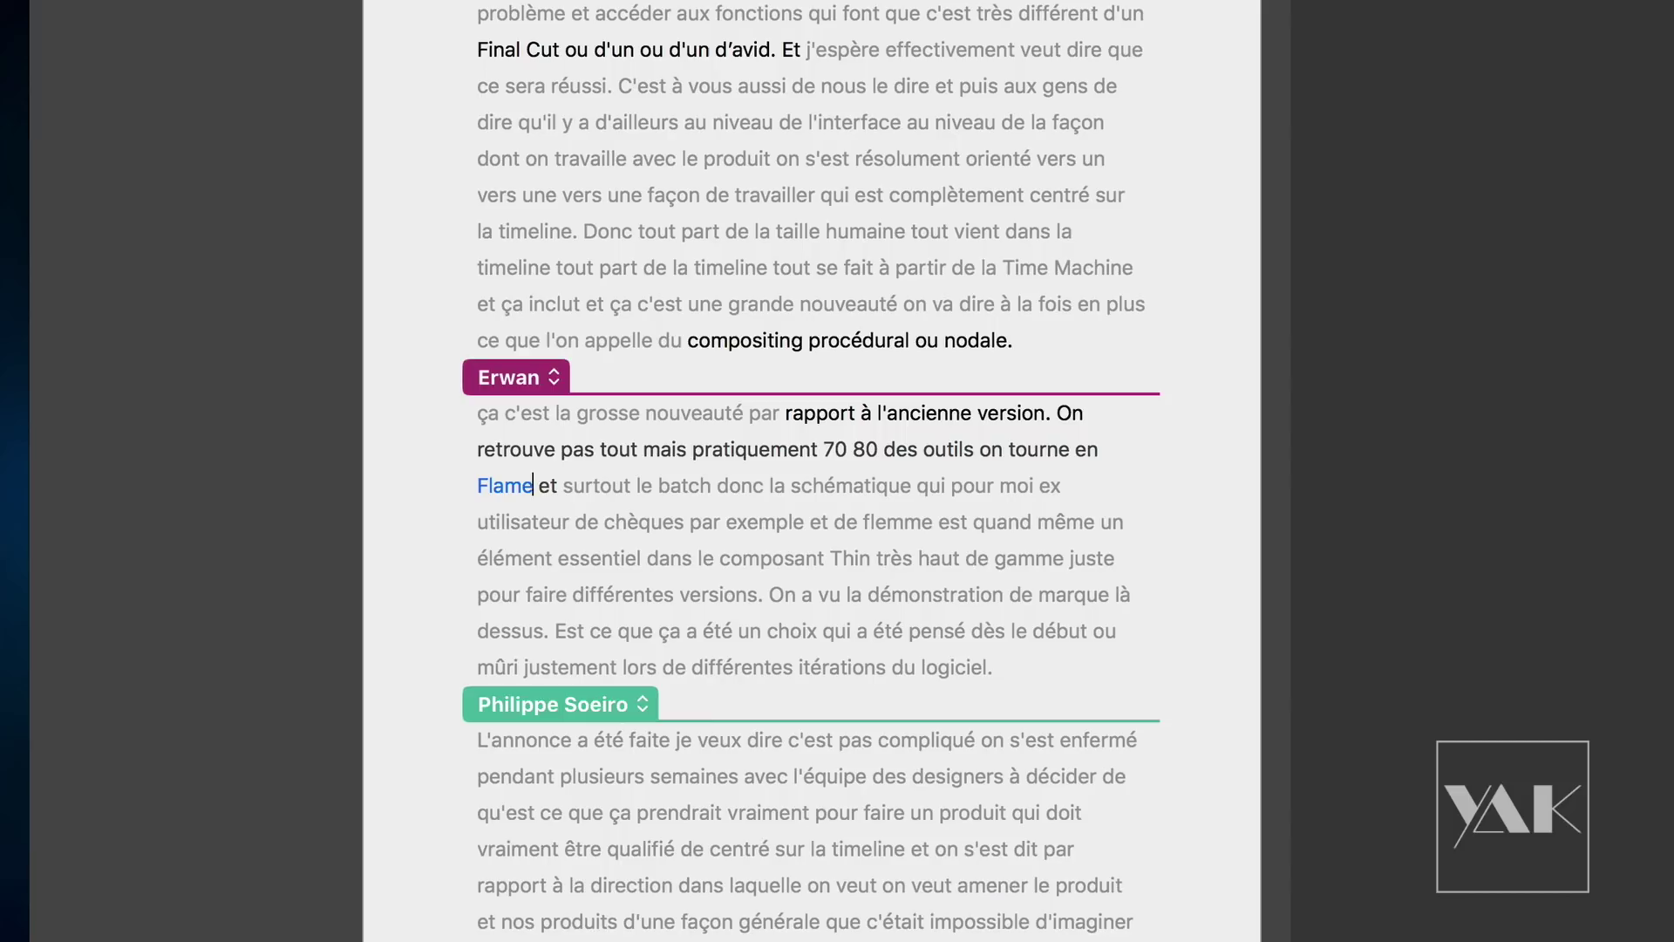
{"action": "left_click", "coordinate": [867, 452]}
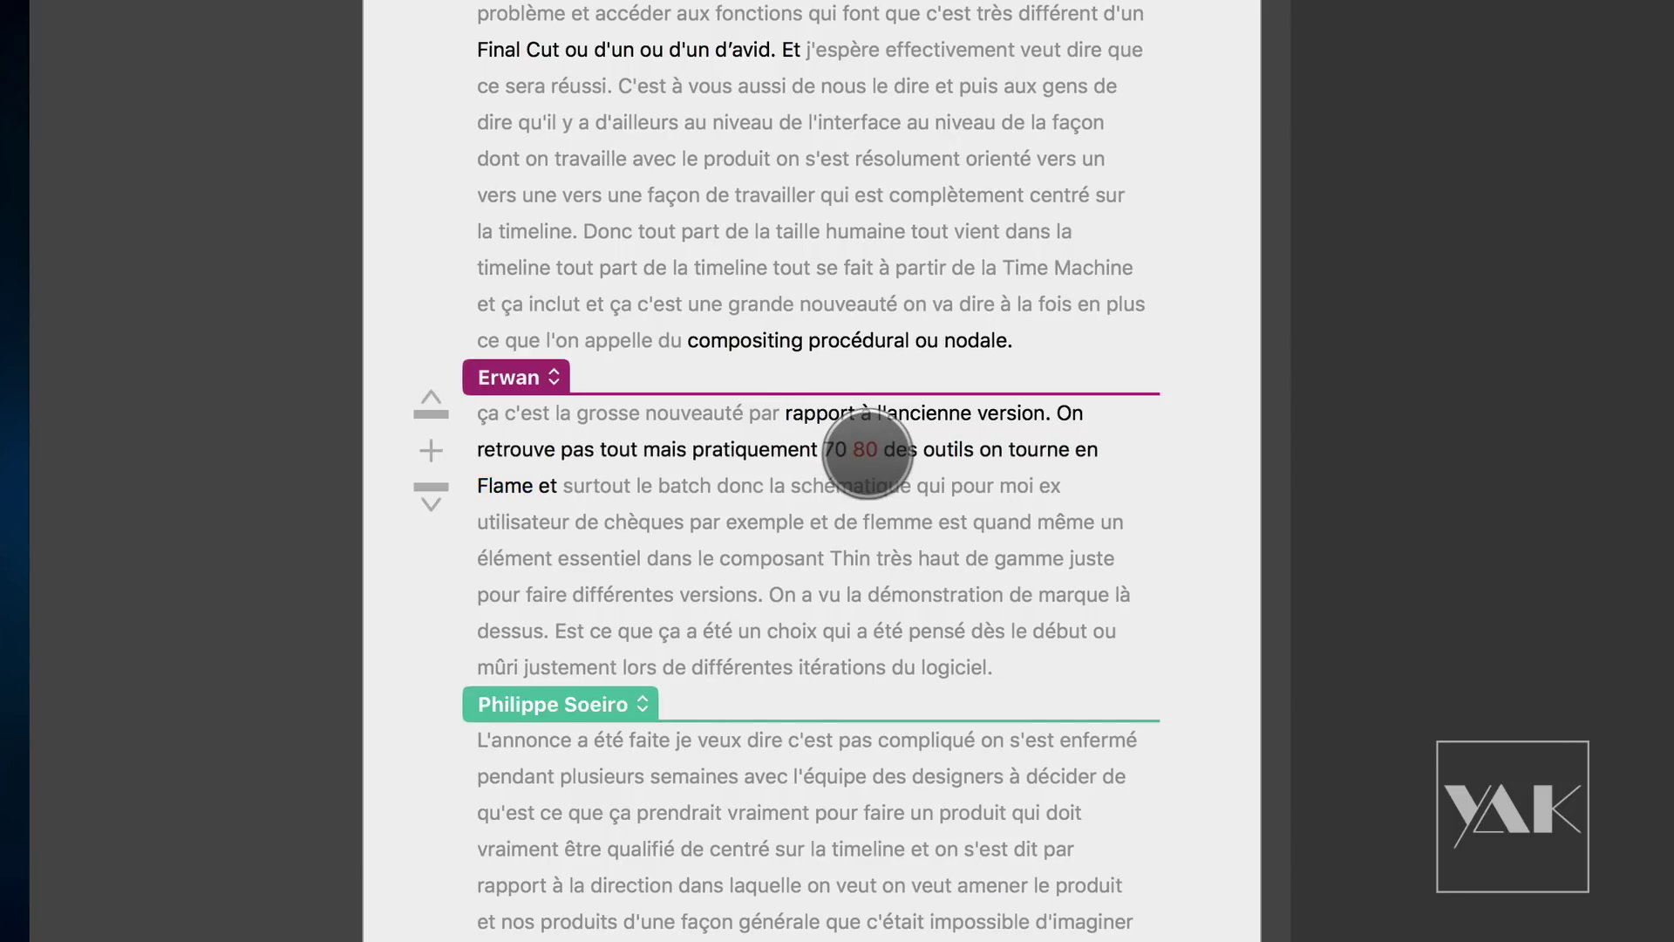
Step: Add percent signs so the numbers read "70% 80%"
{"action": "left_click", "coordinate": [874, 451]}
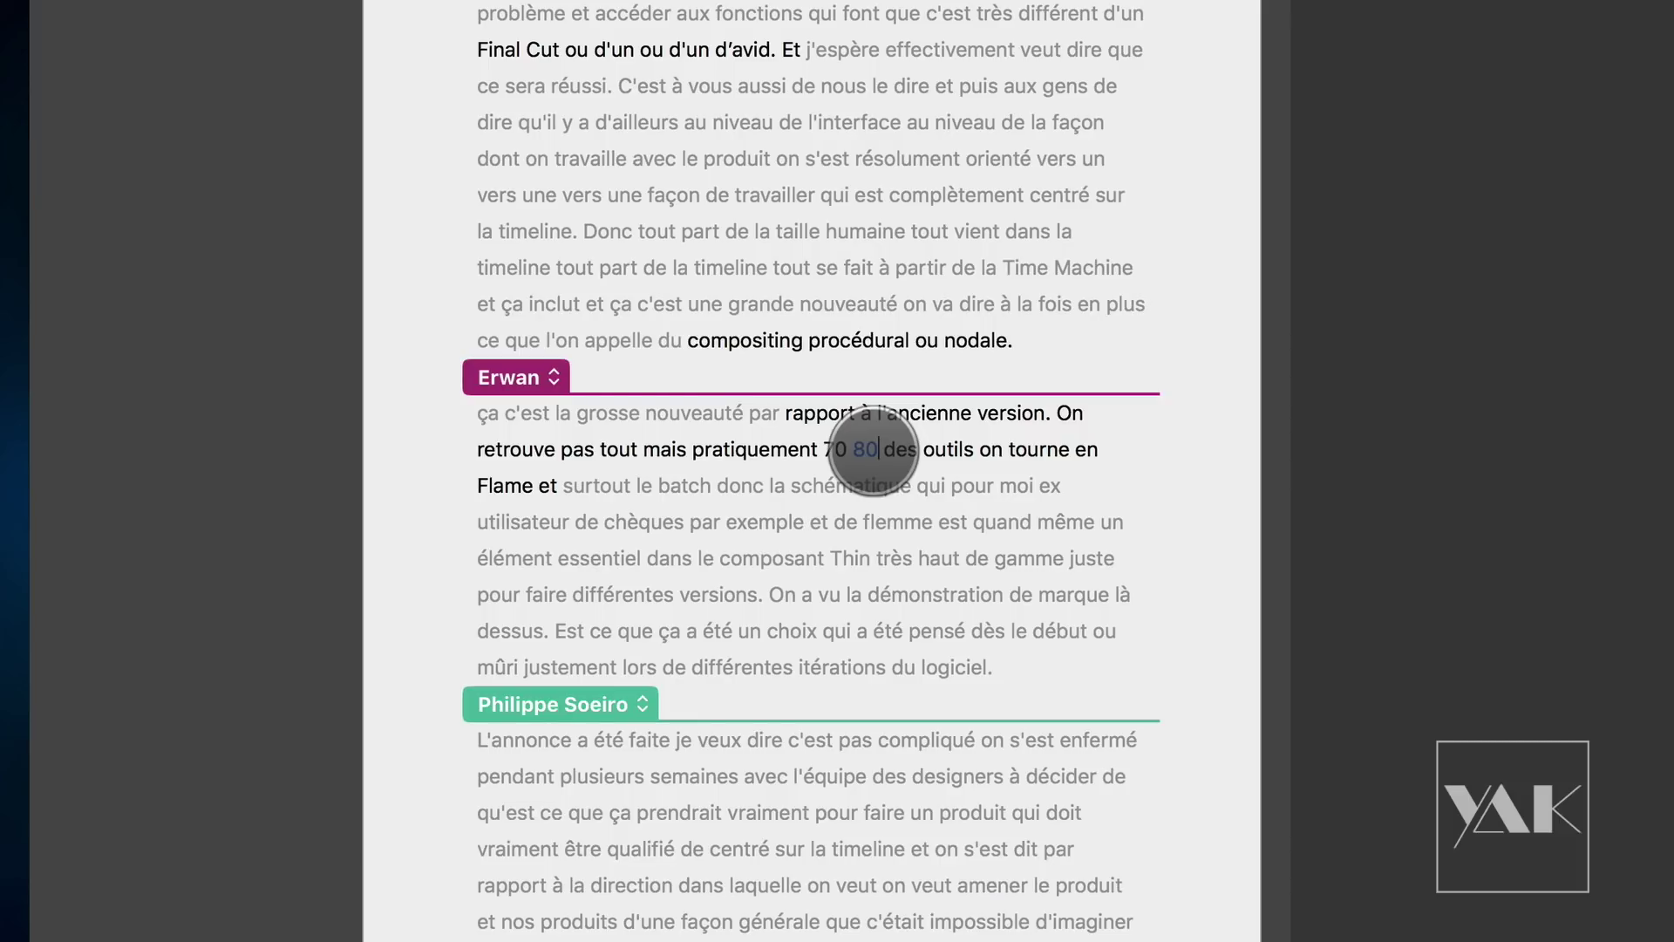
{"action": "type", "text": "%"}
{"action": "key", "text": "Return"}
{"action": "left_click", "coordinate": [835, 449]}
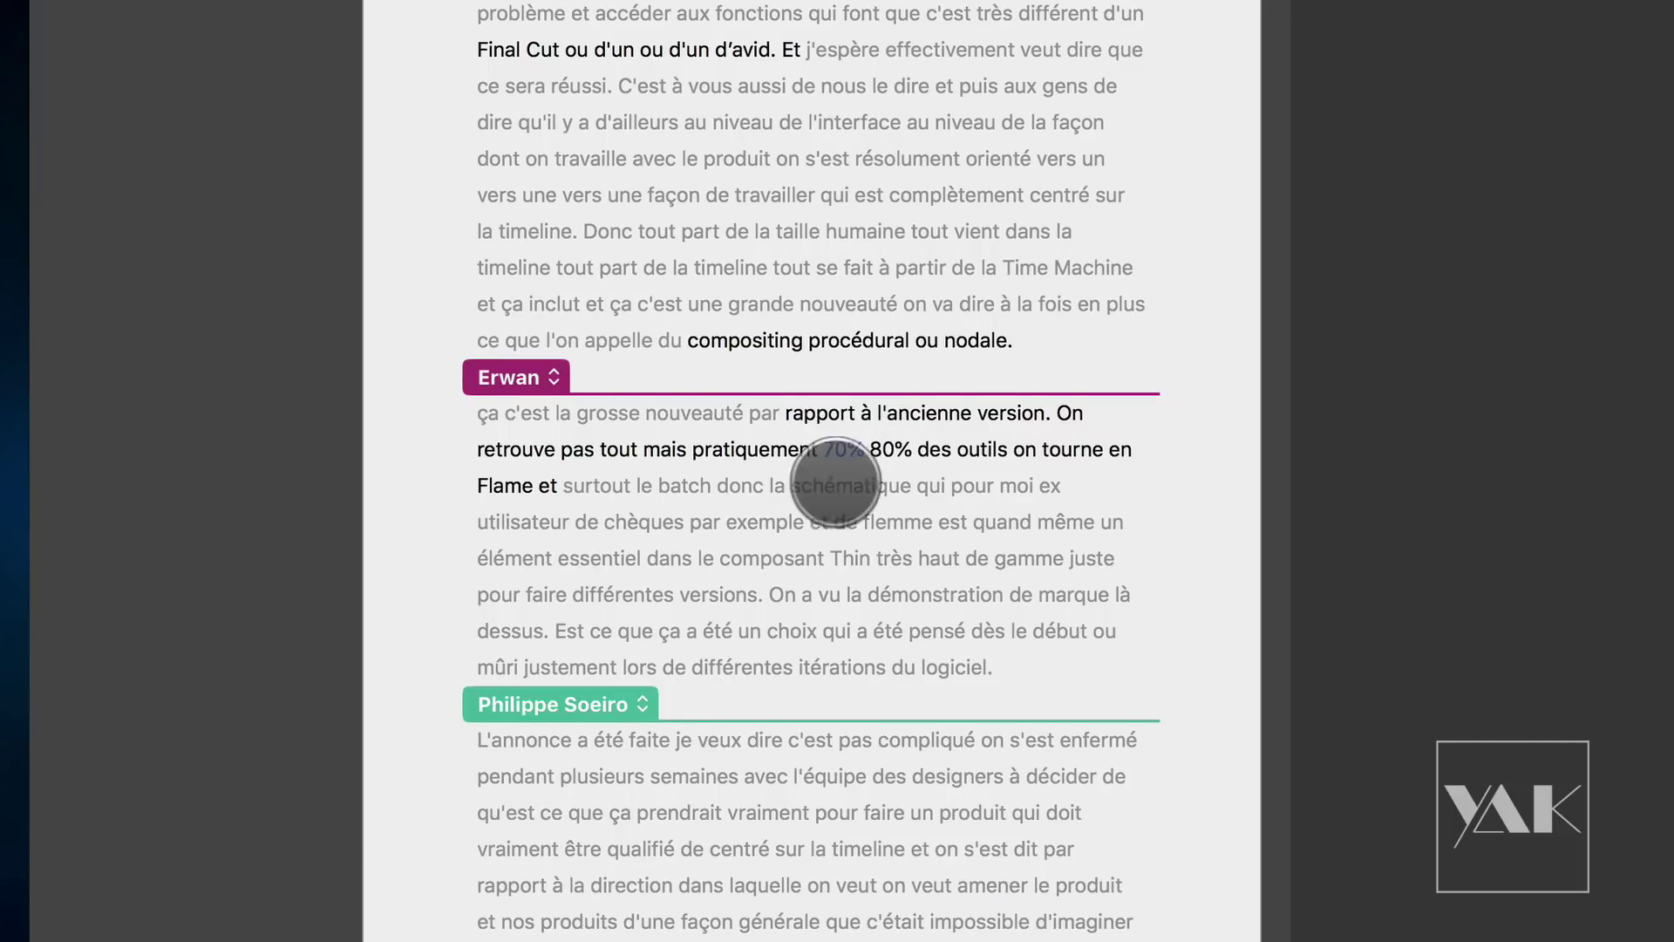
{"action": "type", "text": "%"}
{"action": "scroll", "coordinate": [838, 489], "scroll_direction": "down", "scroll_amount": 1}
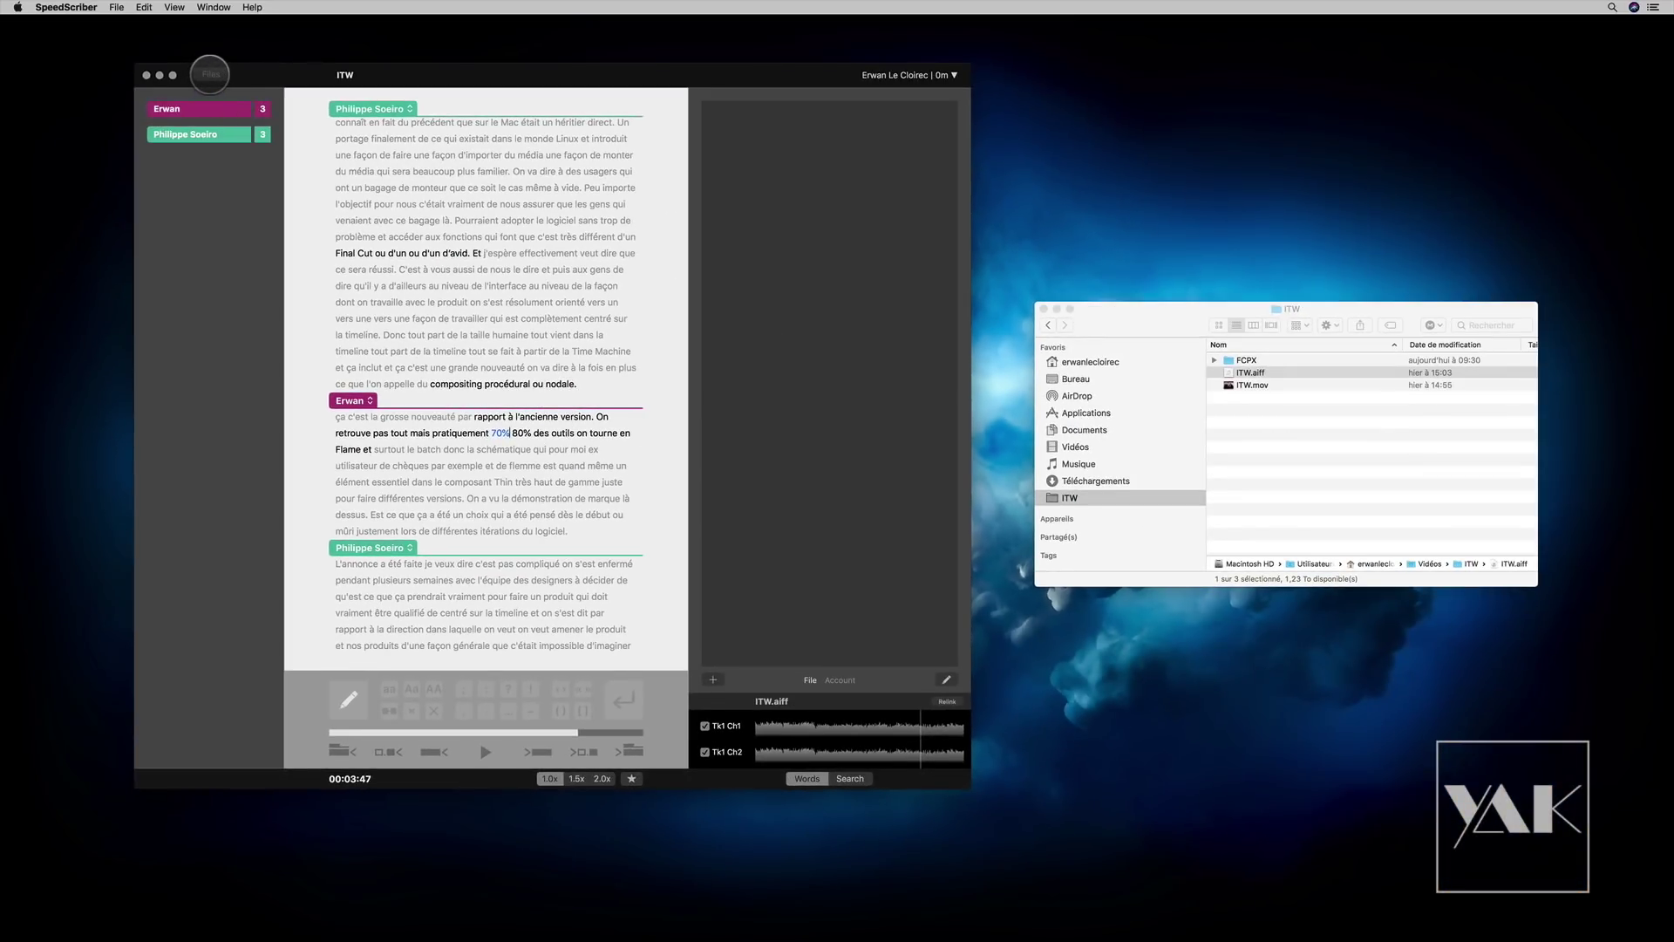
Step: Return to the Files list, reopen the ITW transcript, and bring up the File menu
{"action": "left_click", "coordinate": [211, 74]}
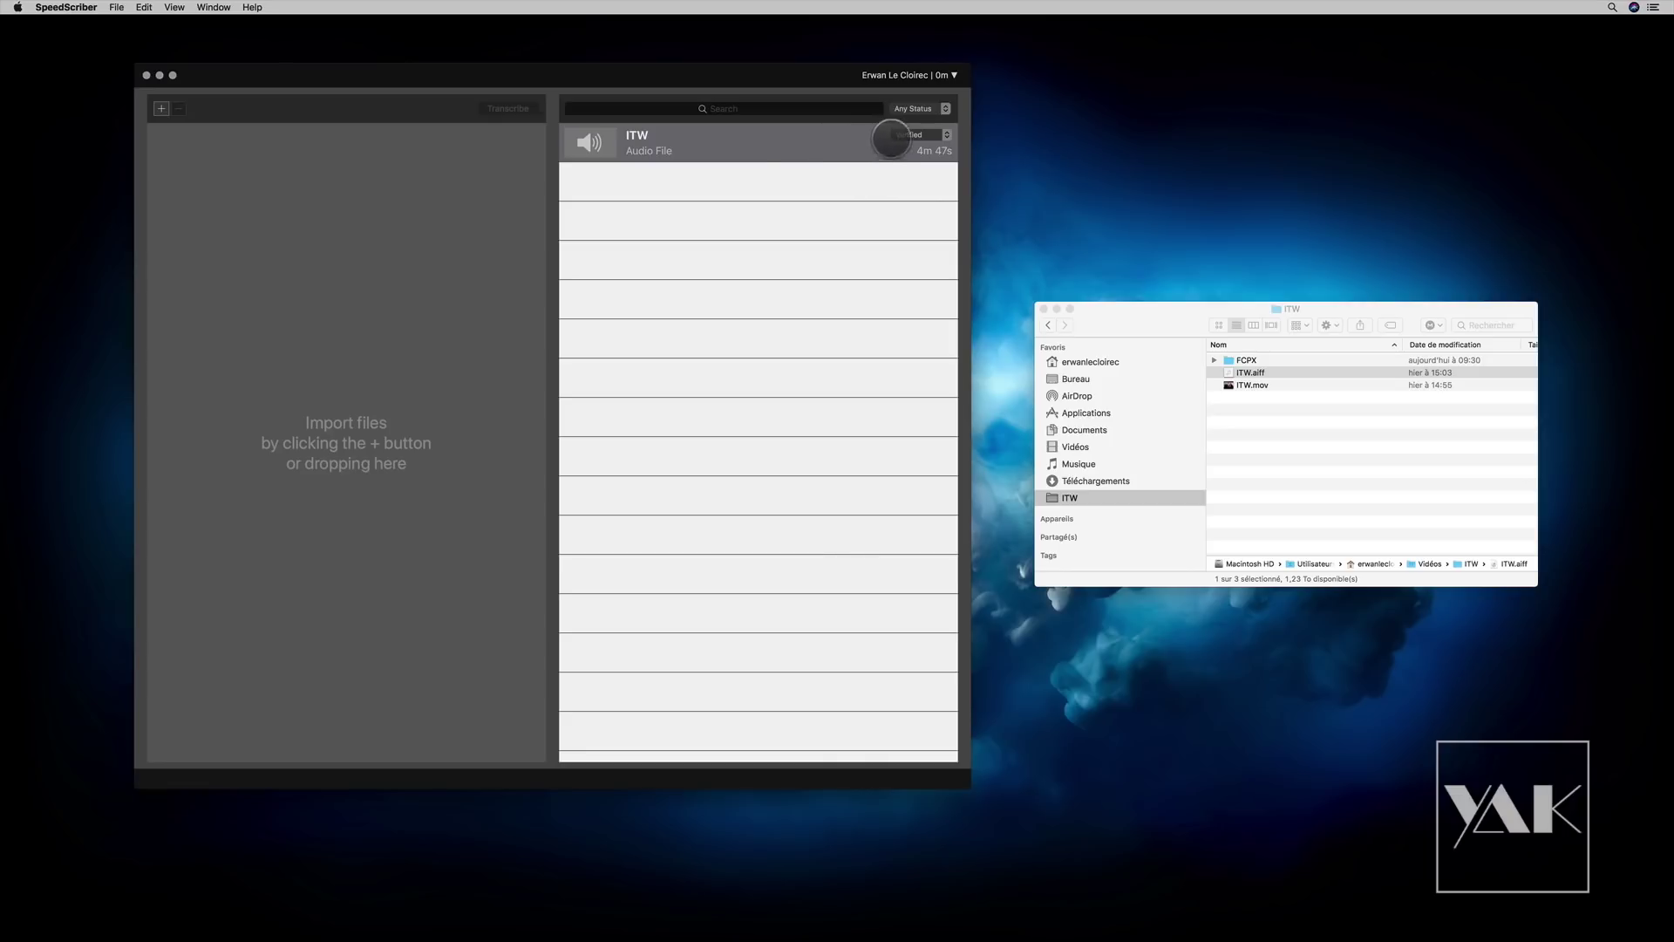
{"action": "double_click", "coordinate": [742, 145]}
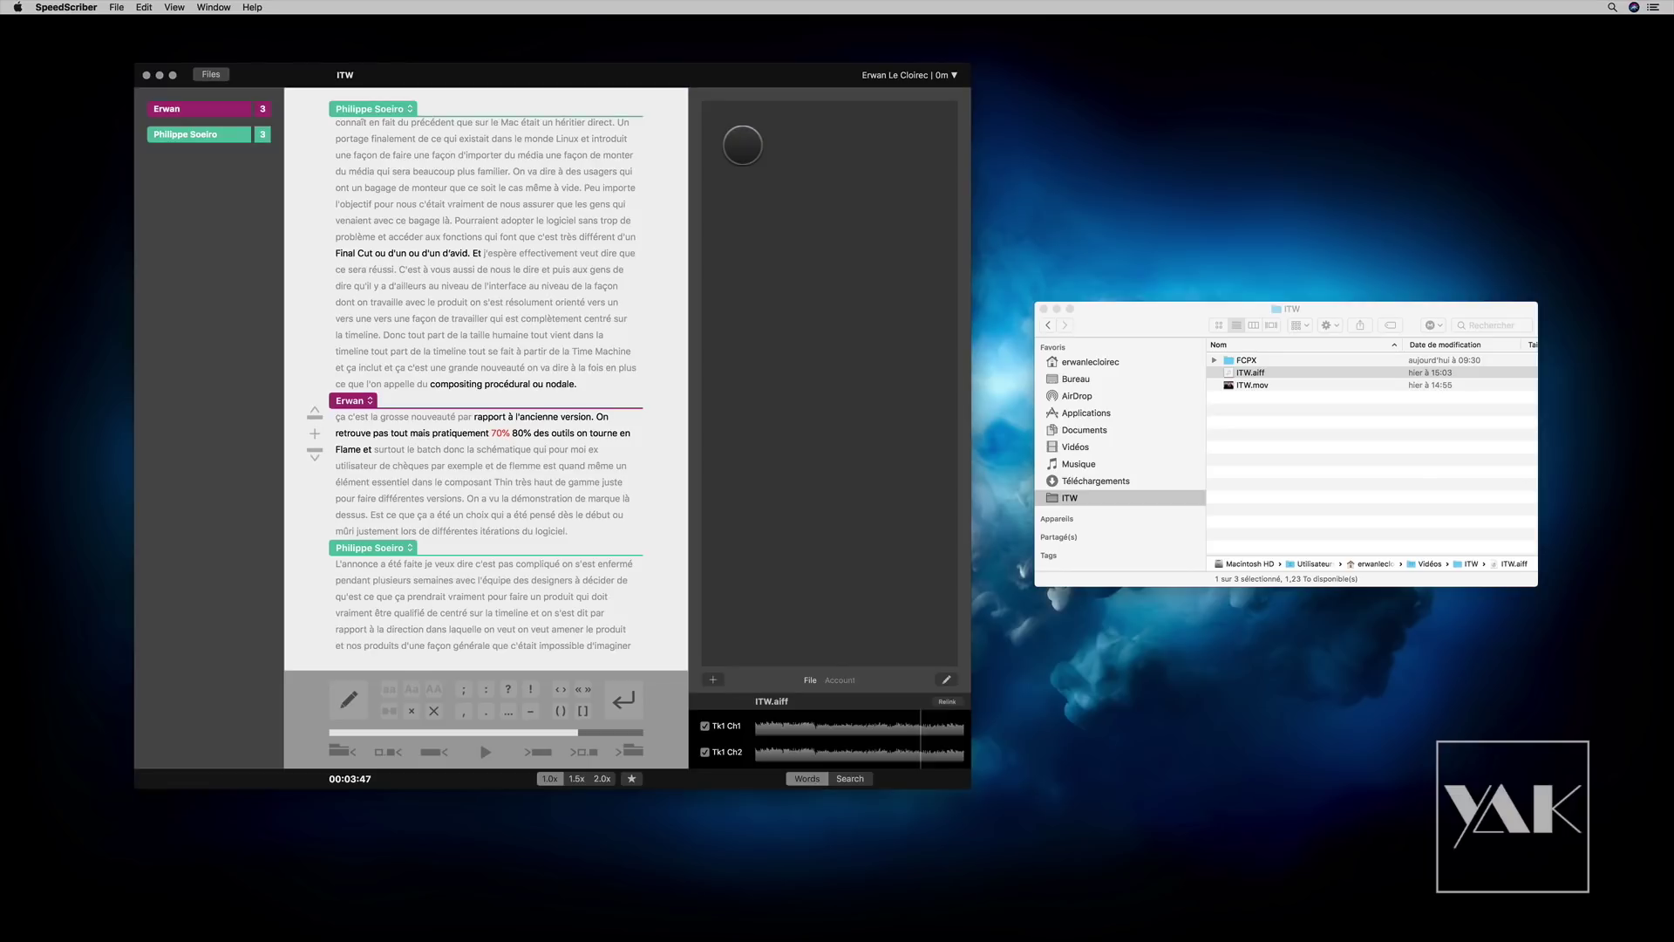
{"action": "scroll", "coordinate": [497, 349], "scroll_direction": "up", "scroll_amount": 3}
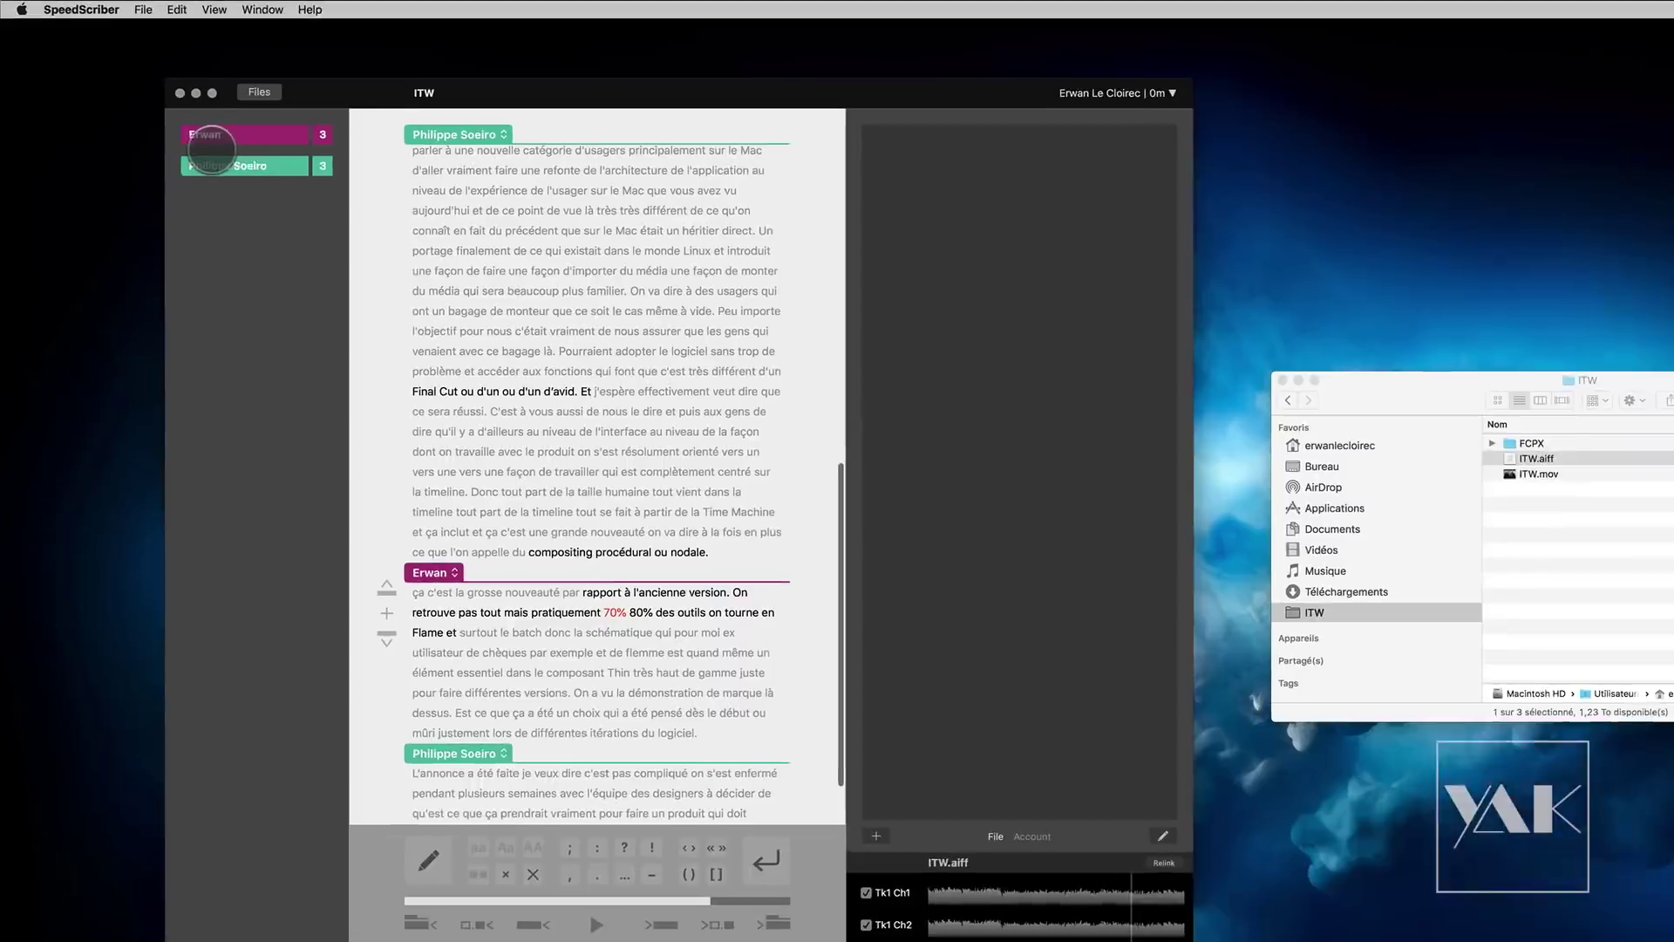
{"action": "left_click", "coordinate": [209, 11]}
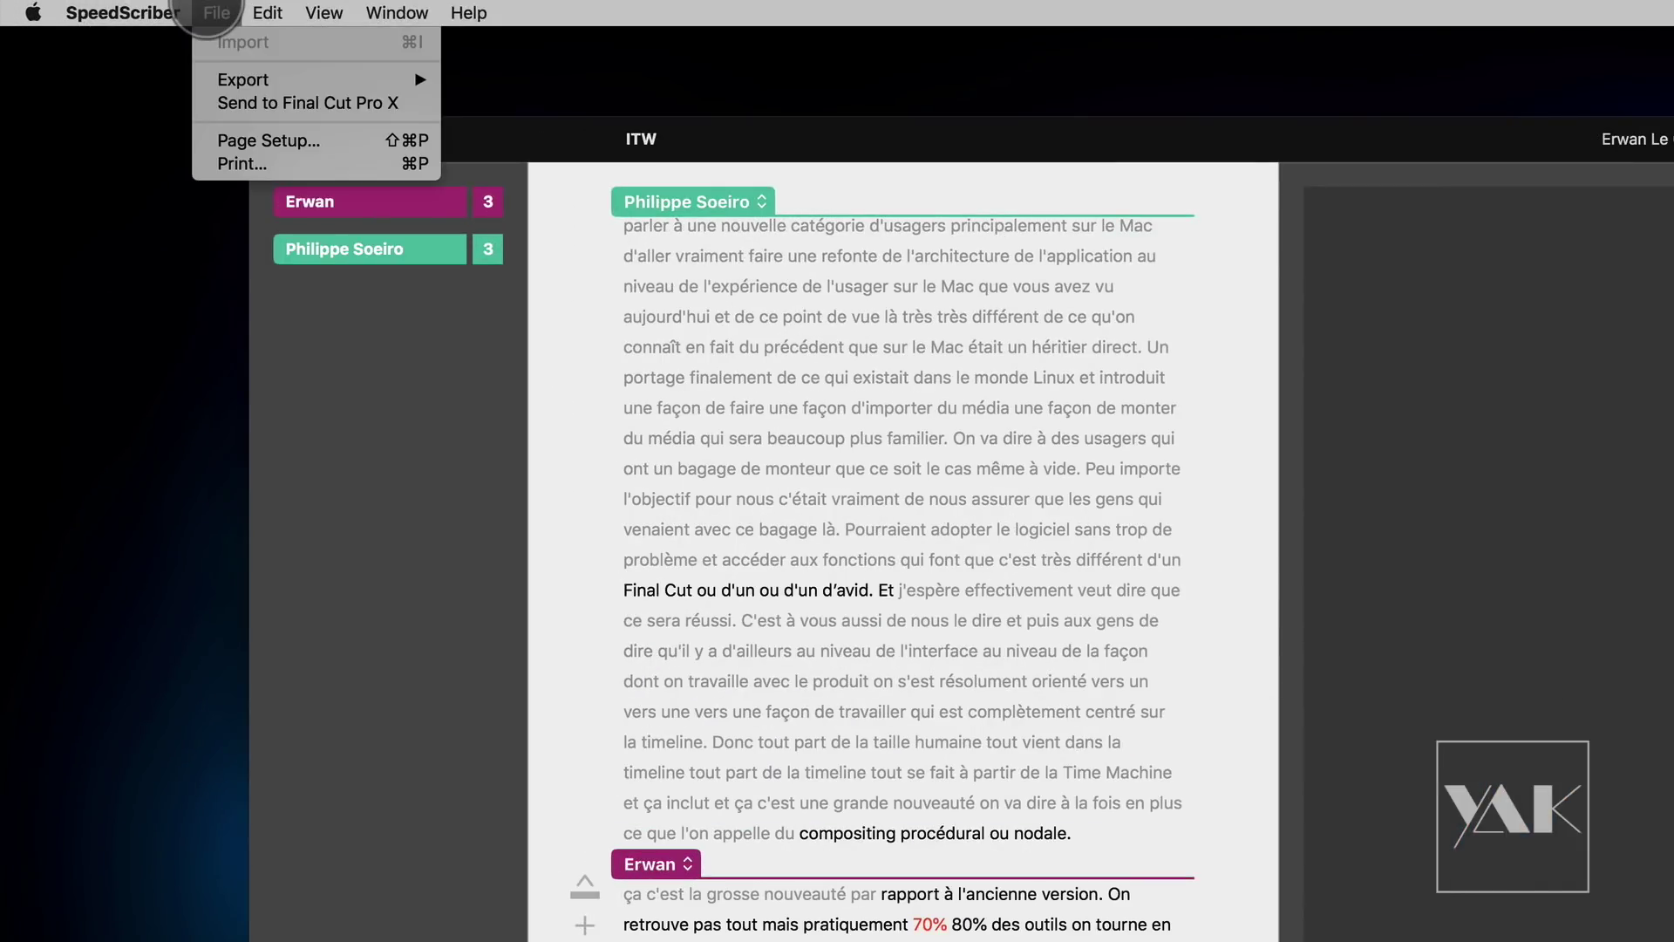
Step: Export the transcript to the Desktop as ITW.itt (iTunes Timed Text) with speaker names and 25 fps timecode
{"action": "mouse_move", "coordinate": [220, 79]}
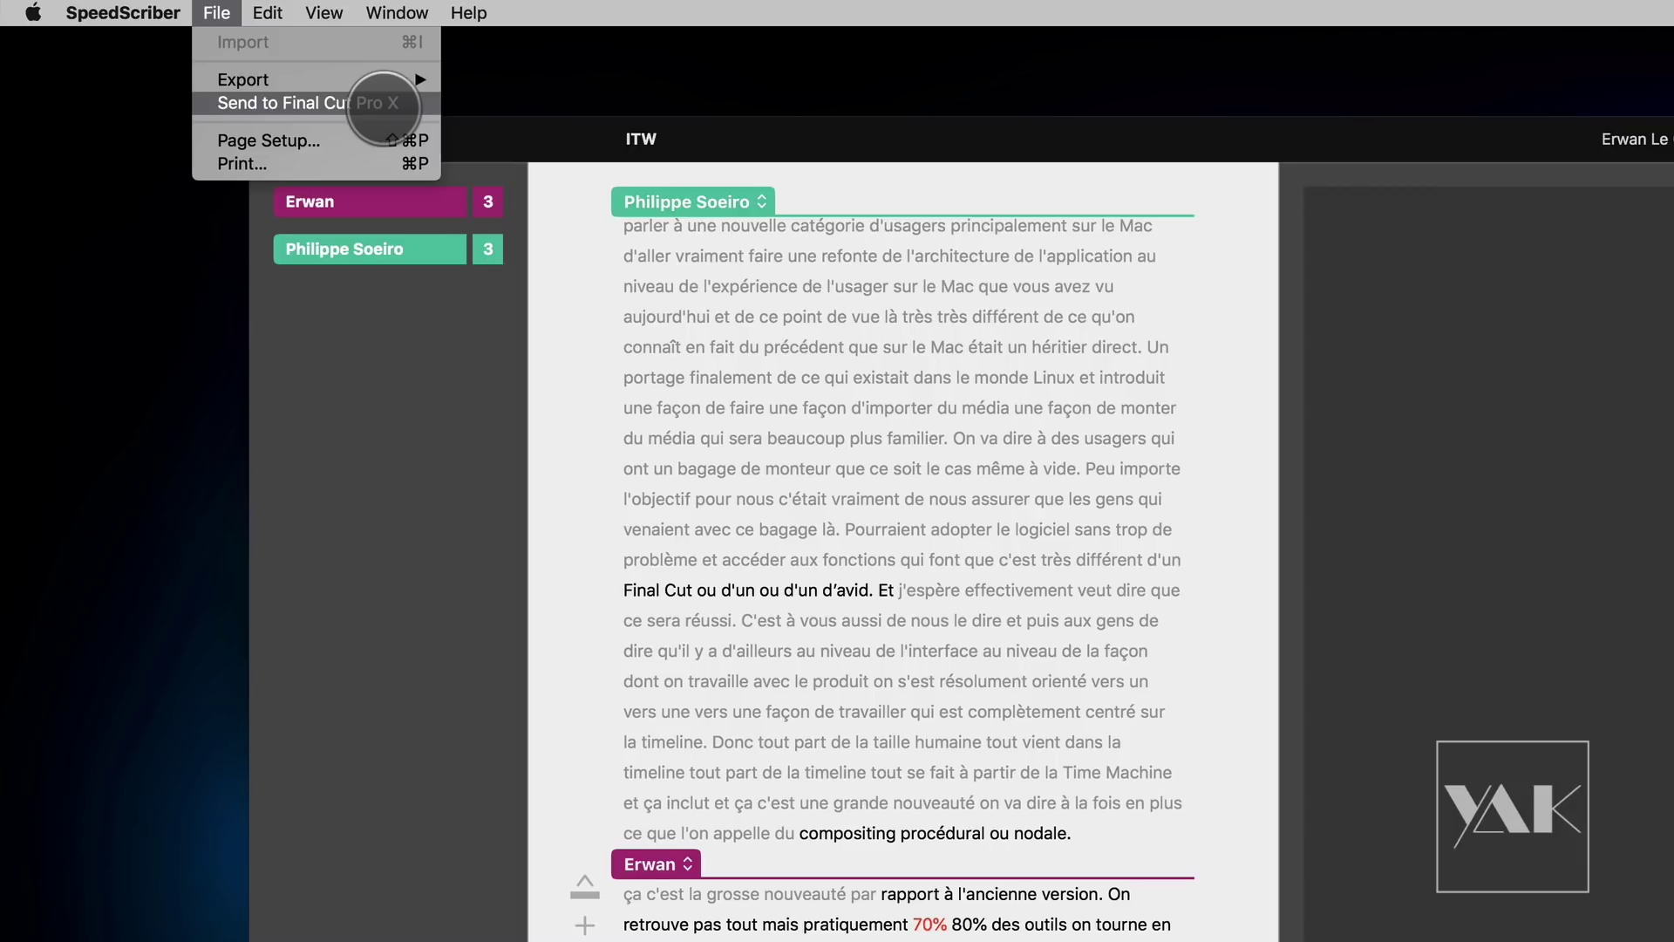
{"action": "mouse_move", "coordinate": [384, 79]}
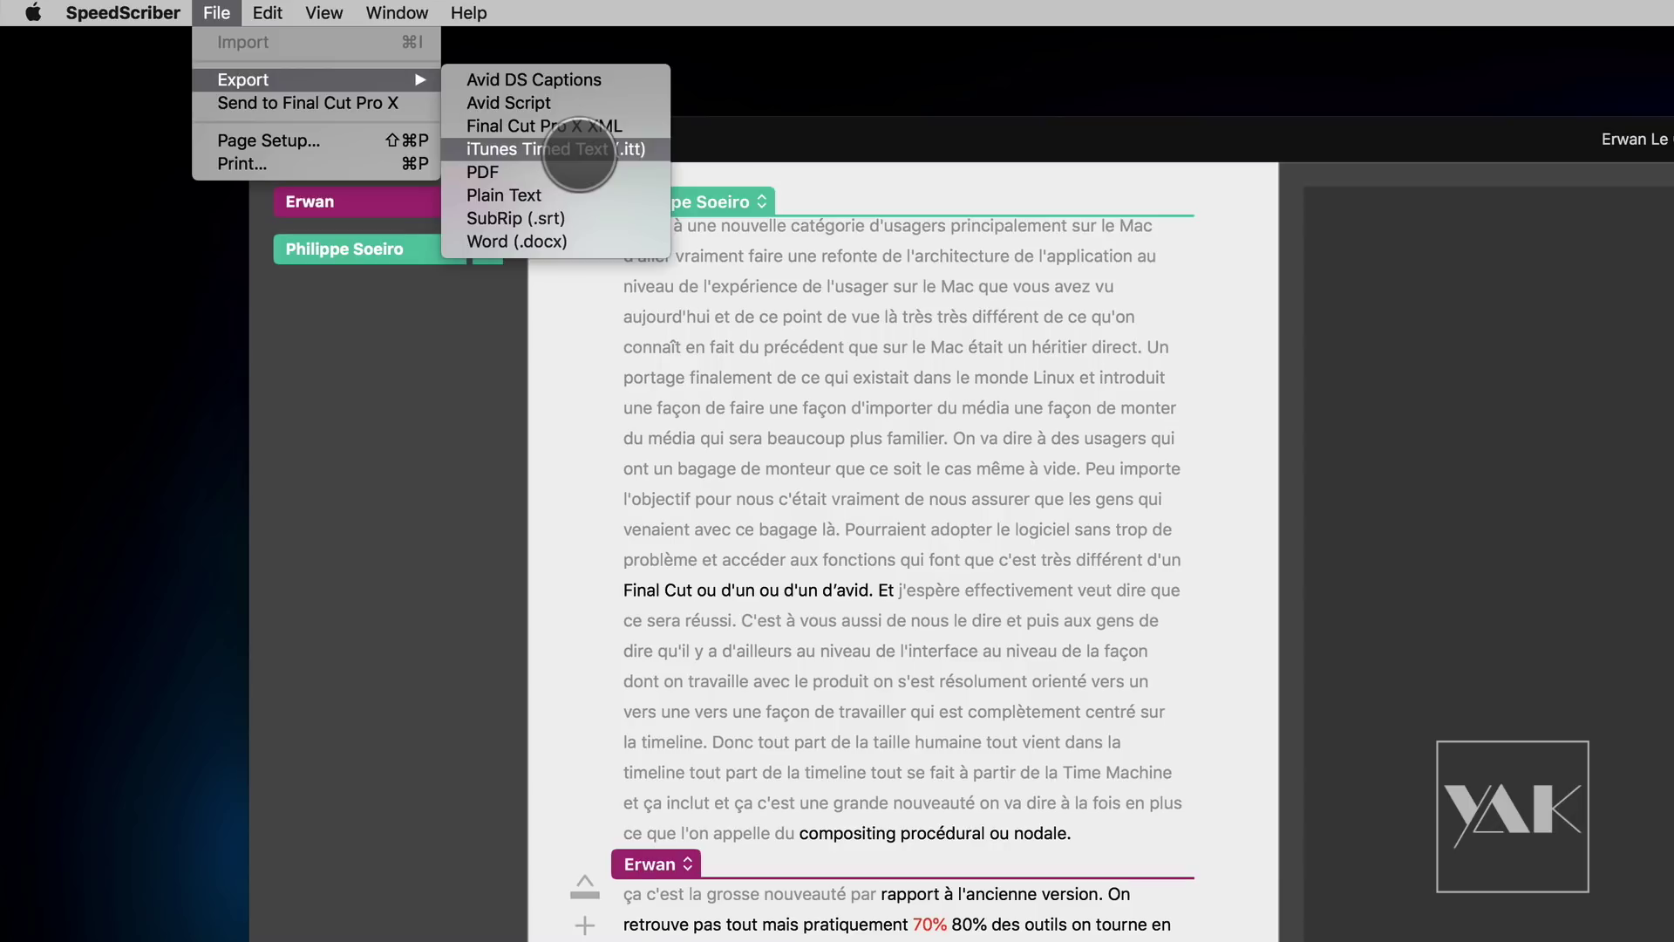
{"action": "left_click", "coordinate": [780, 139]}
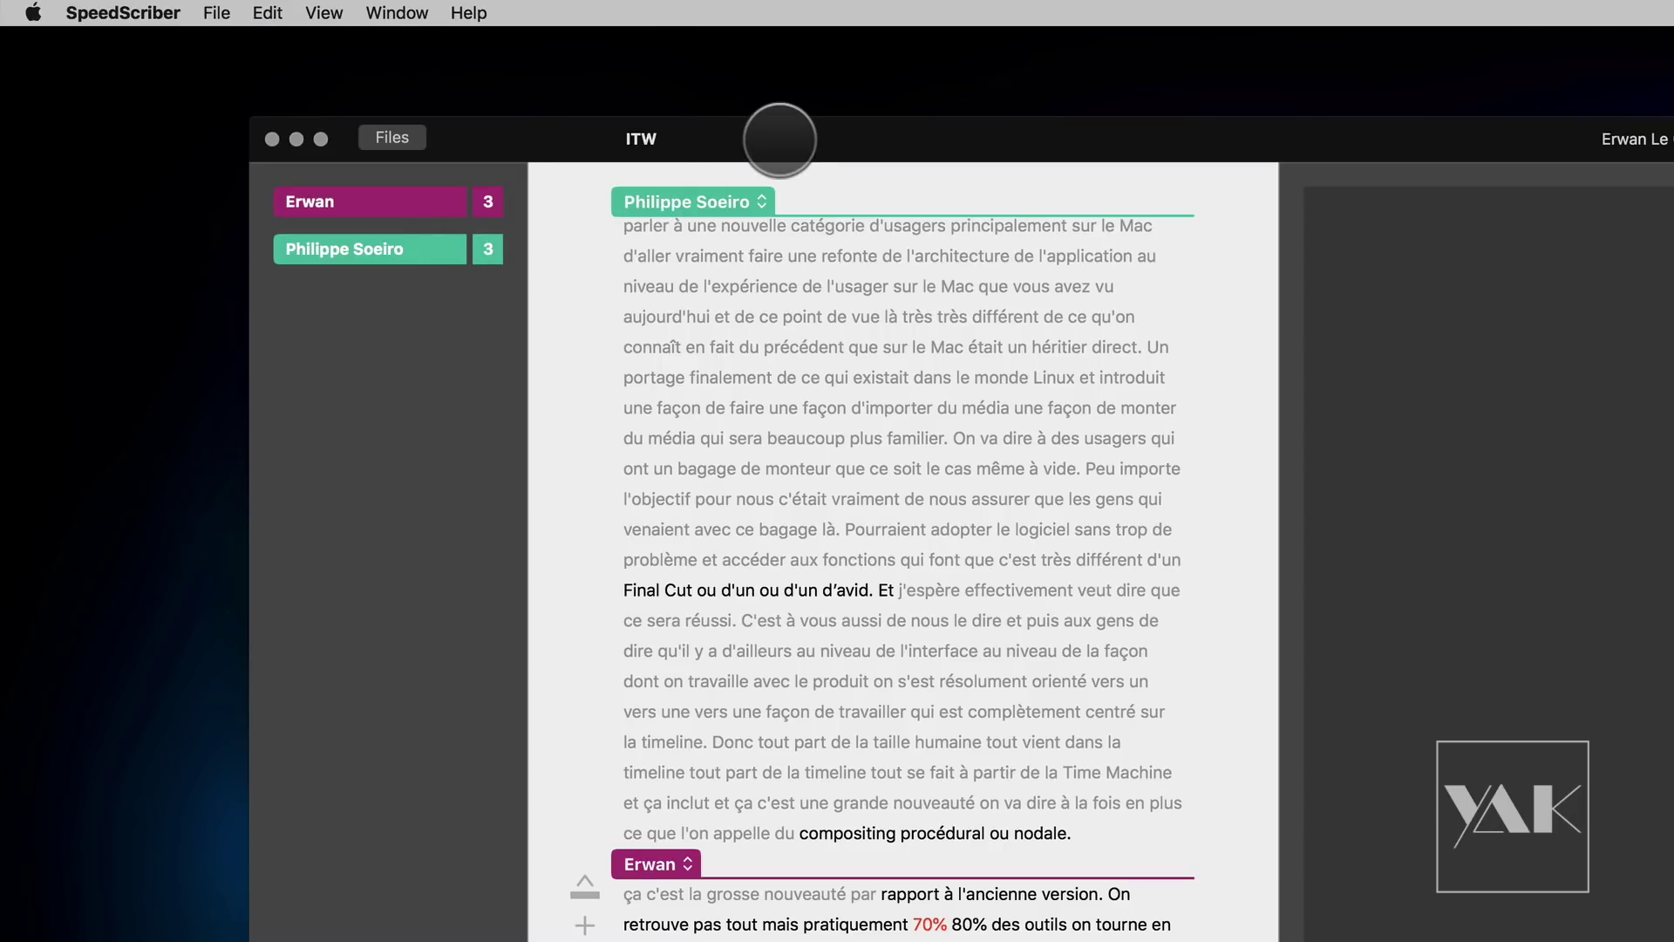
{"action": "left_click", "coordinate": [216, 12]}
{"action": "mouse_move", "coordinate": [439, 88]}
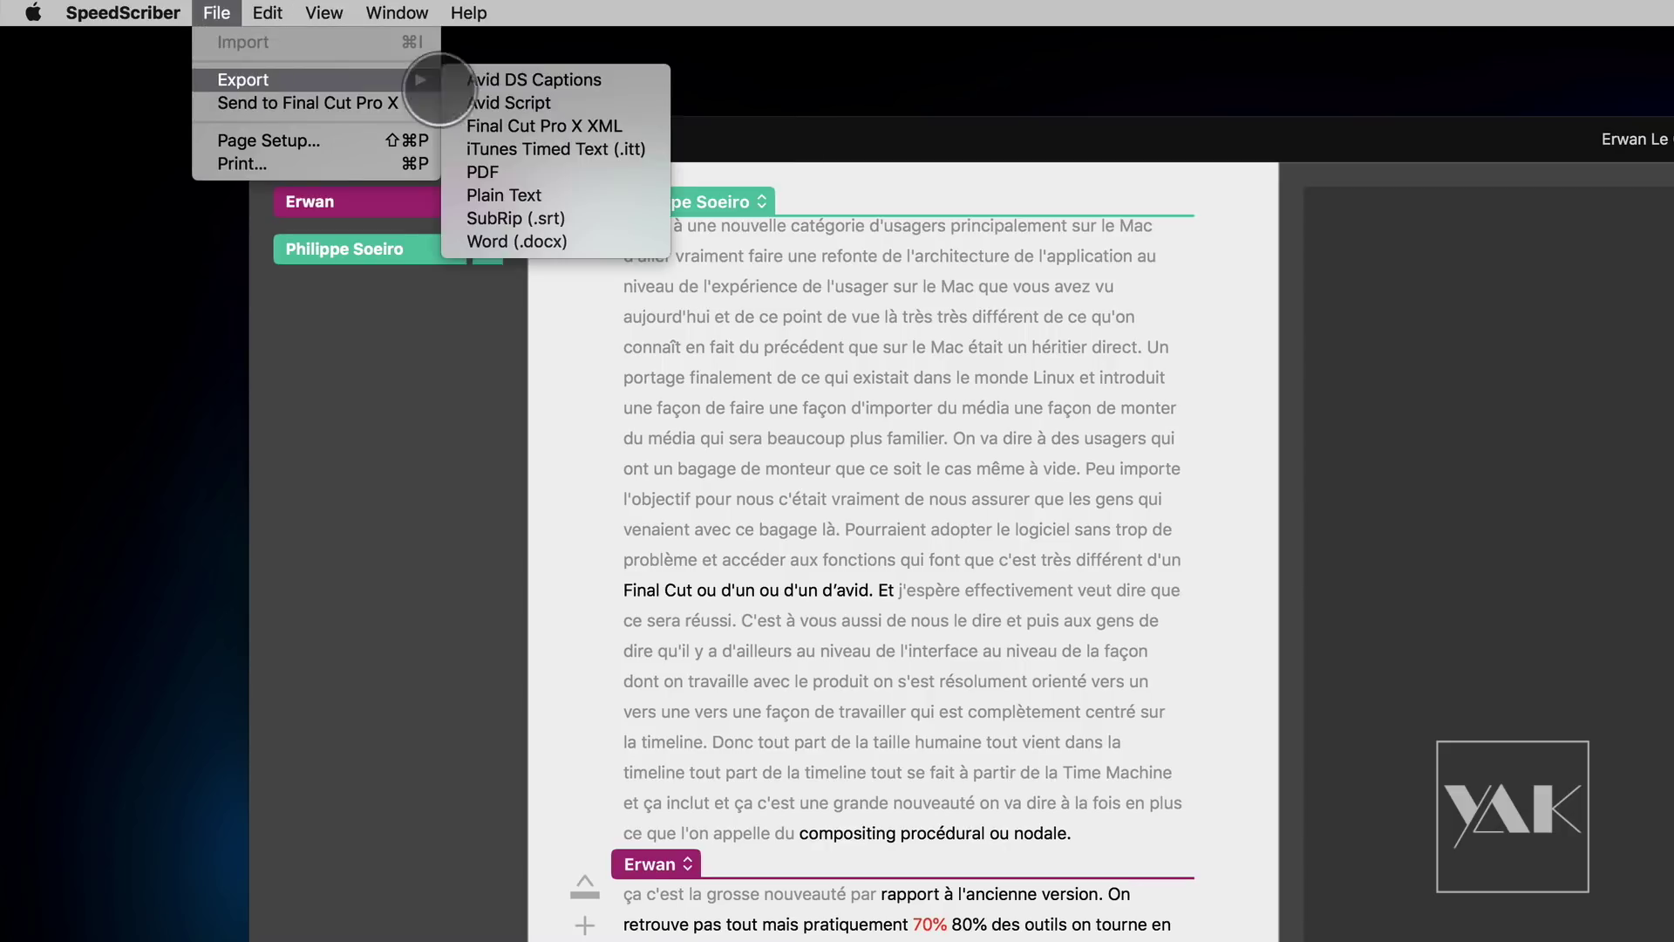
{"action": "left_click", "coordinate": [548, 149]}
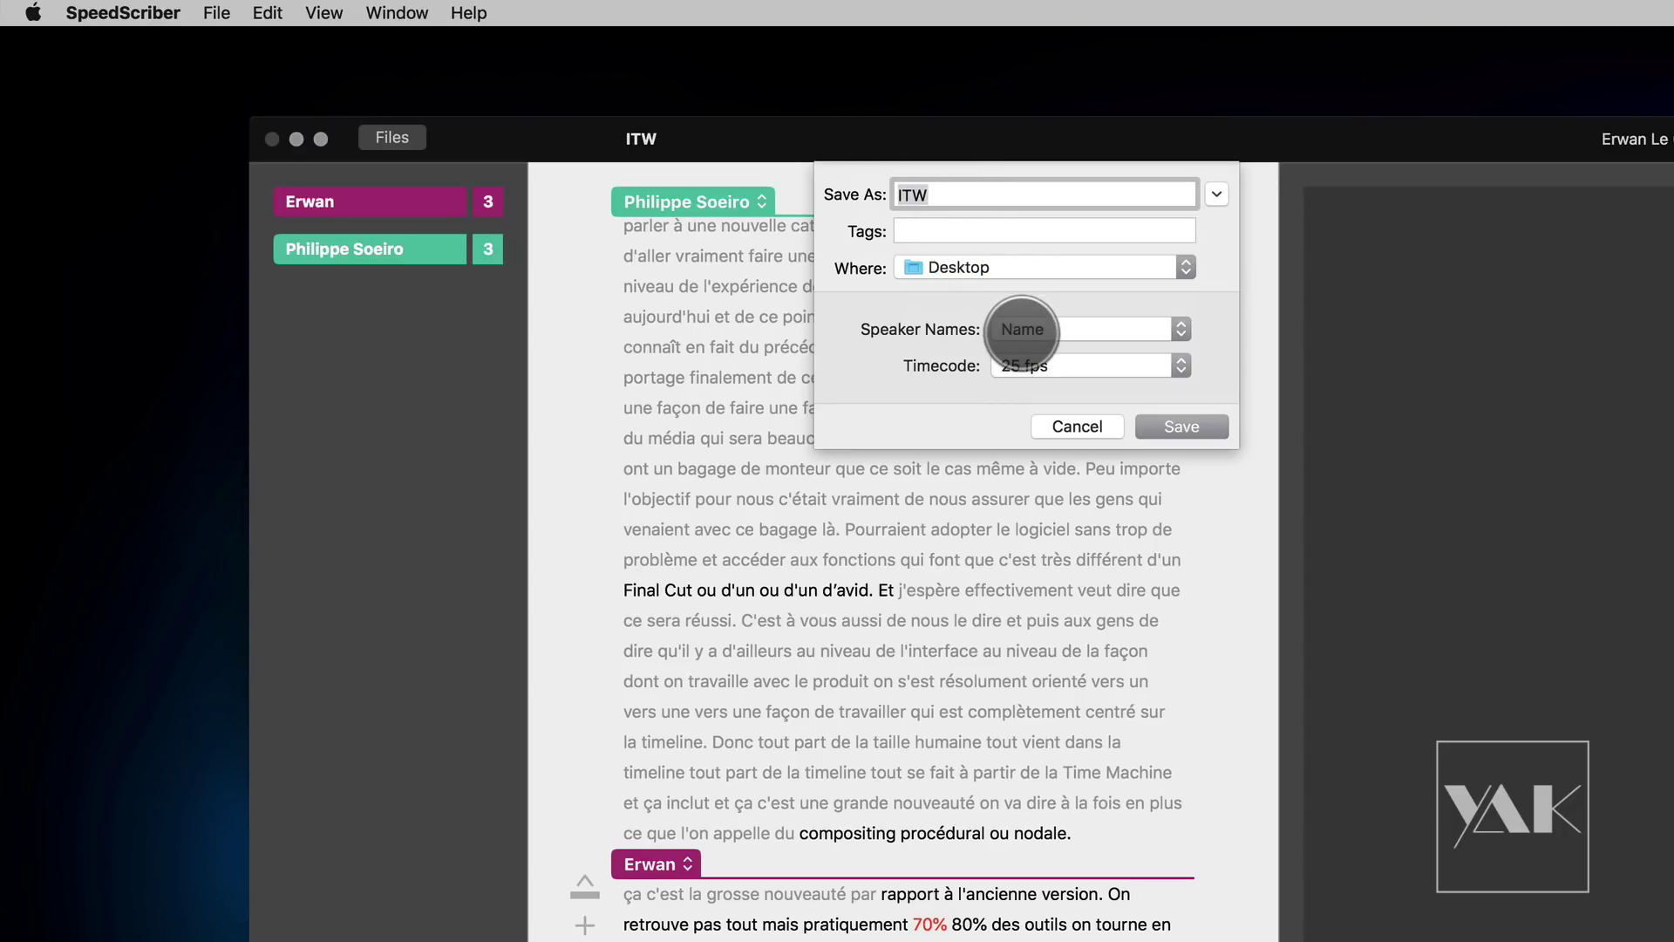
{"action": "left_click", "coordinate": [1031, 330]}
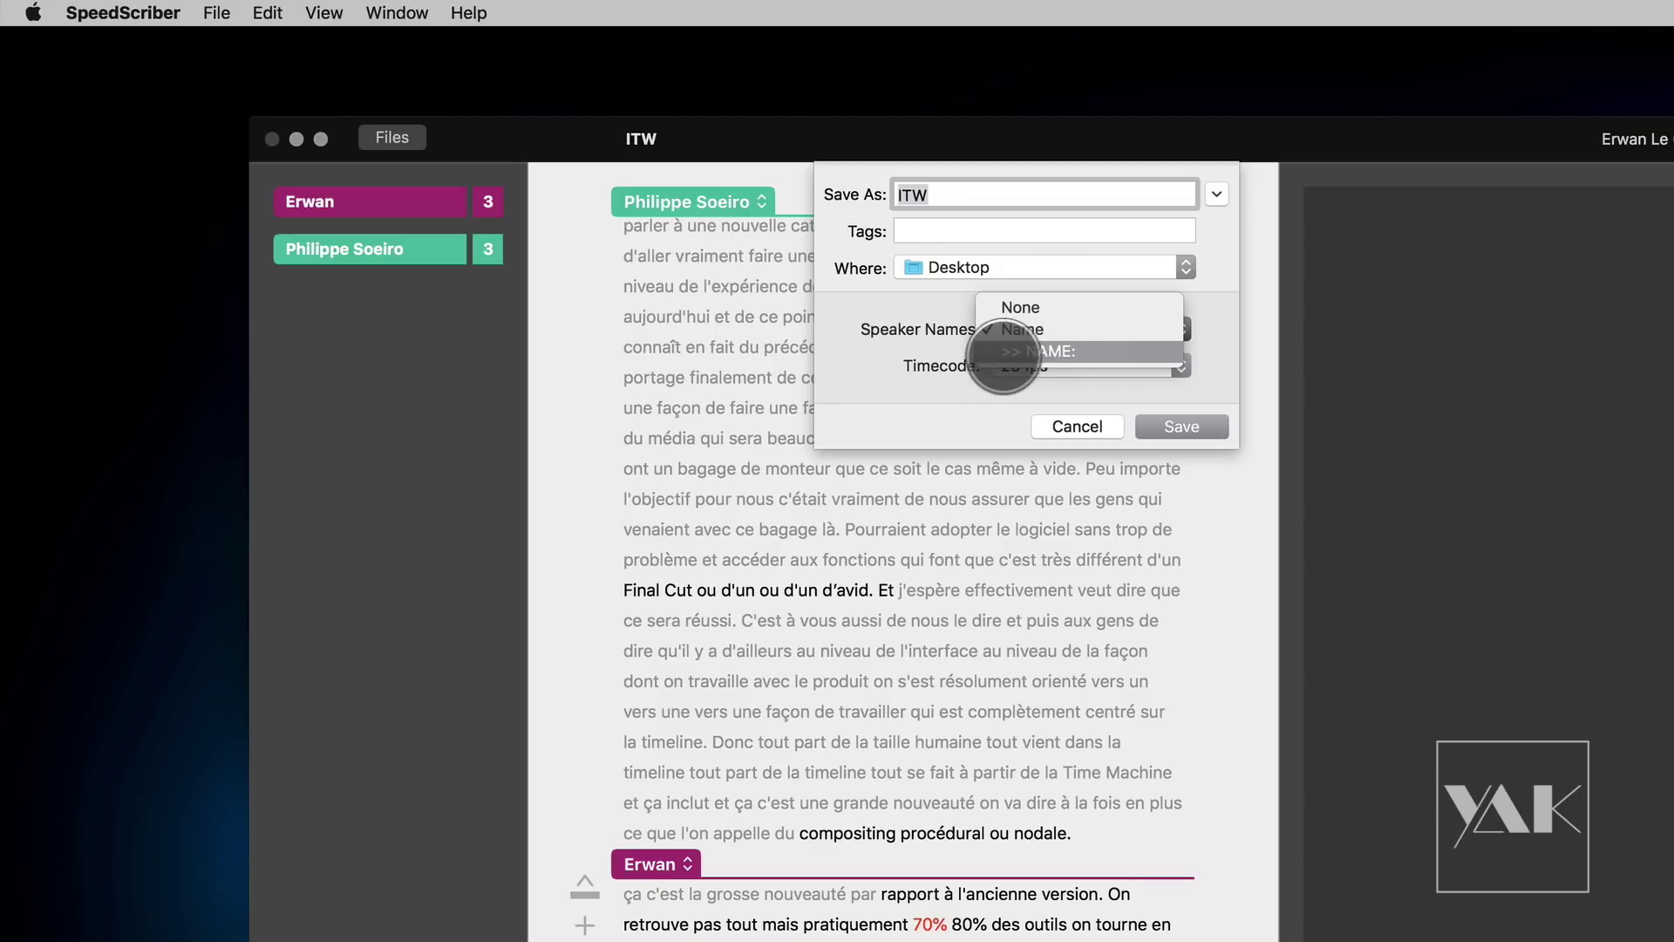
{"action": "left_click", "coordinate": [1014, 328]}
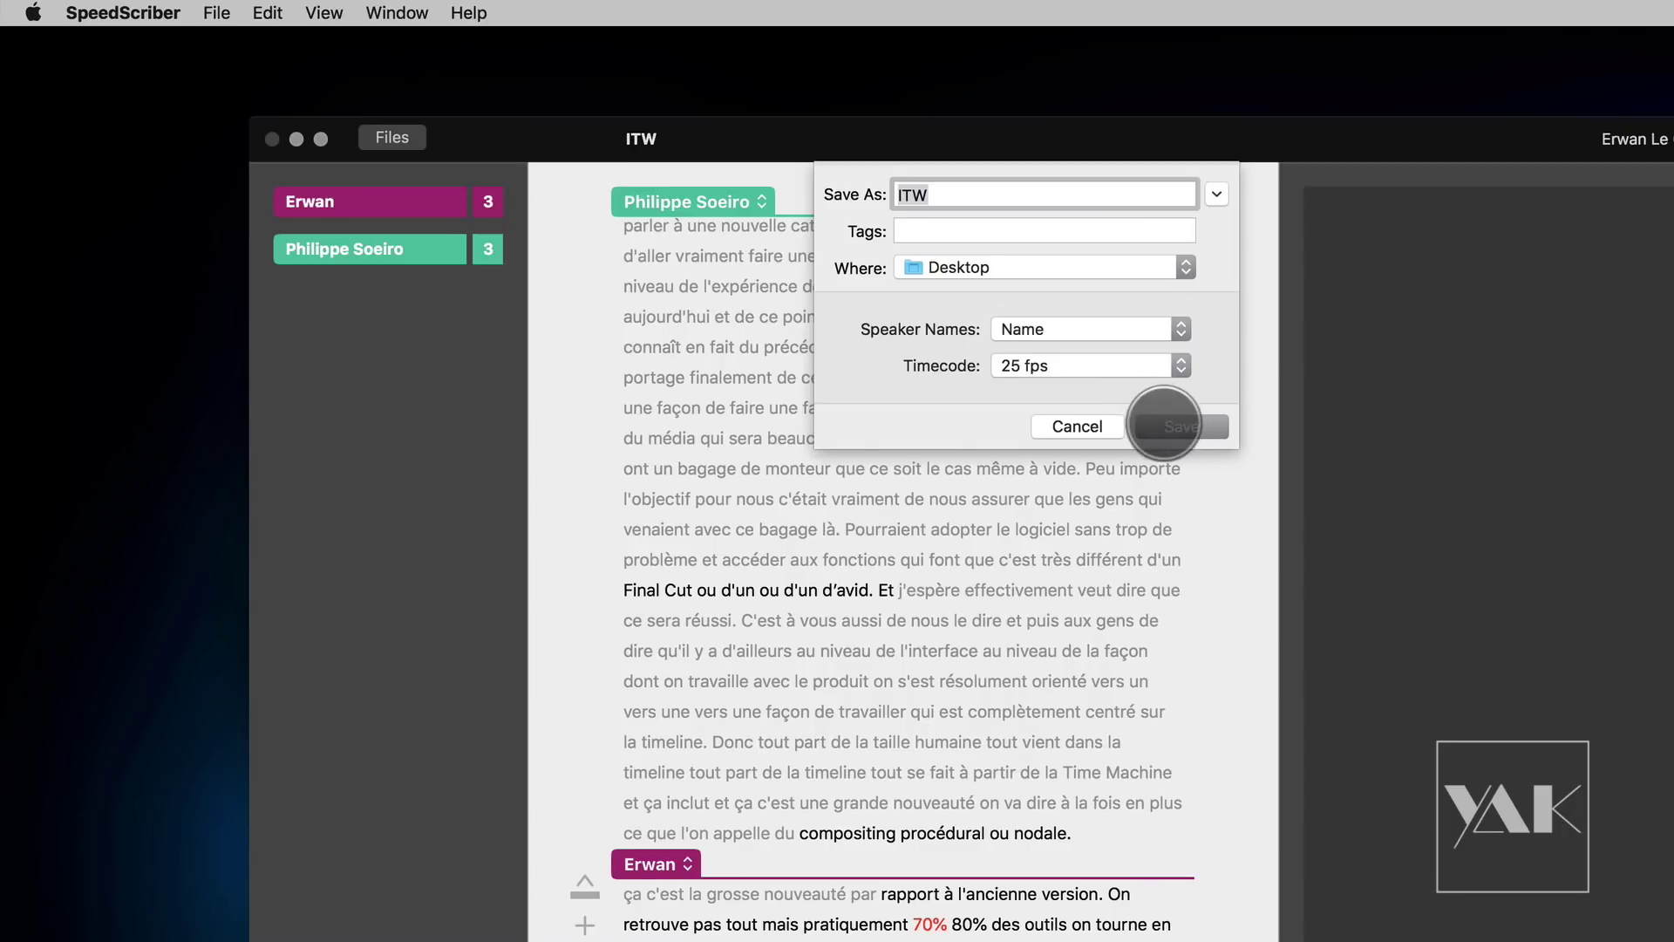
{"action": "left_click", "coordinate": [1179, 425]}
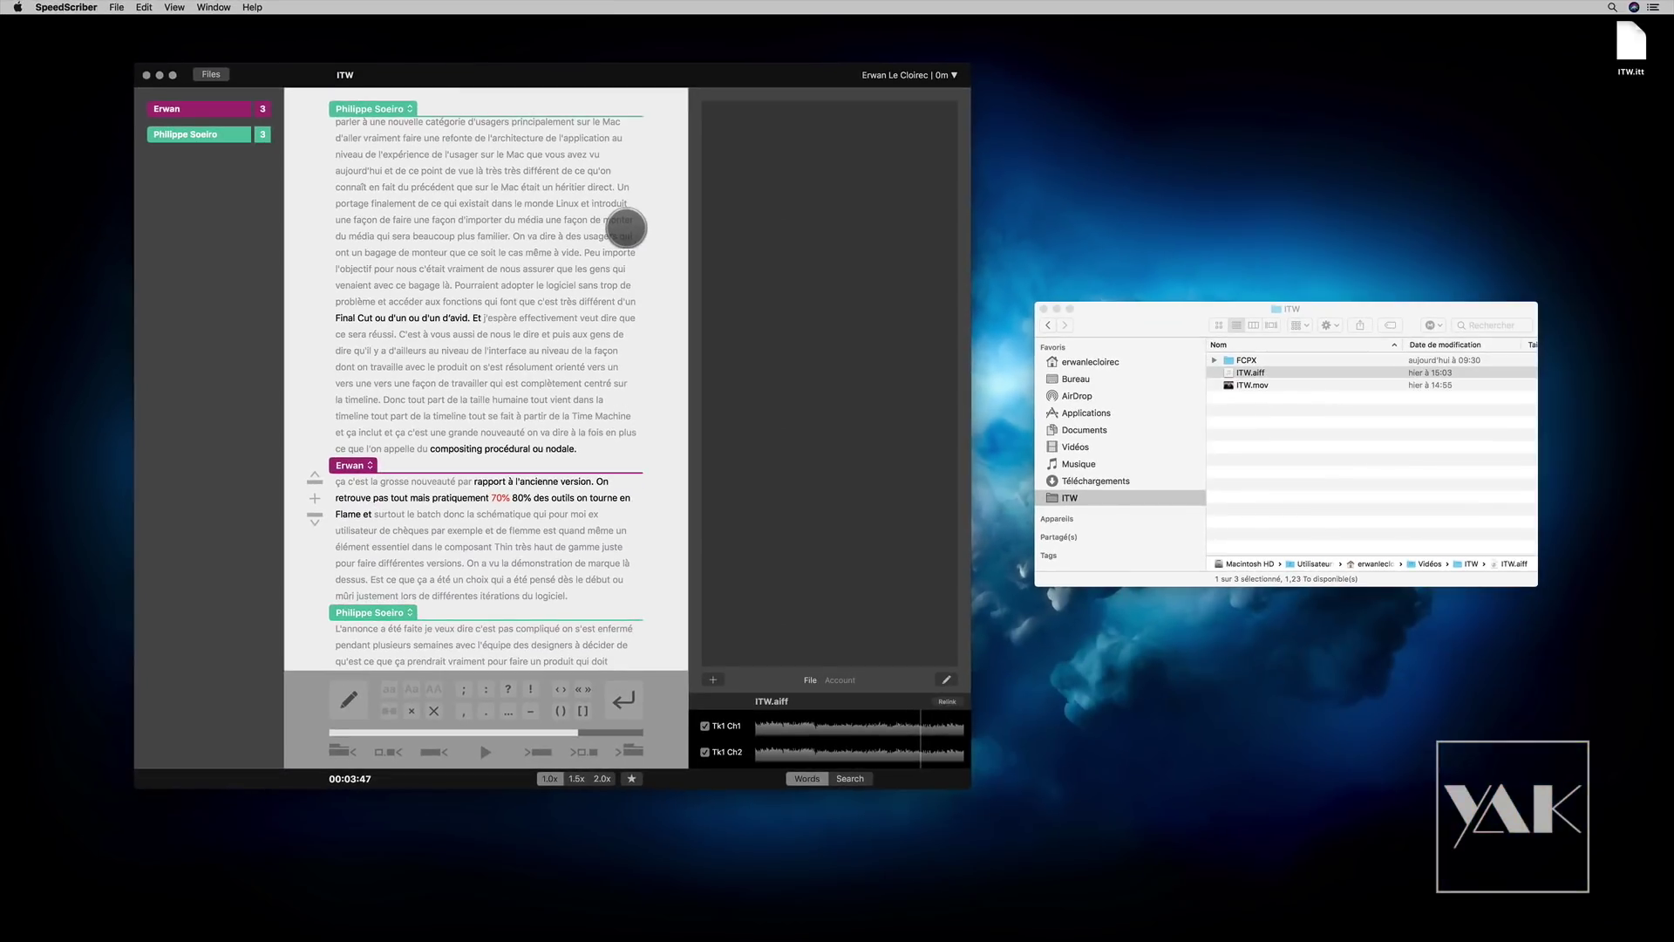
{"action": "left_click", "coordinate": [1632, 44]}
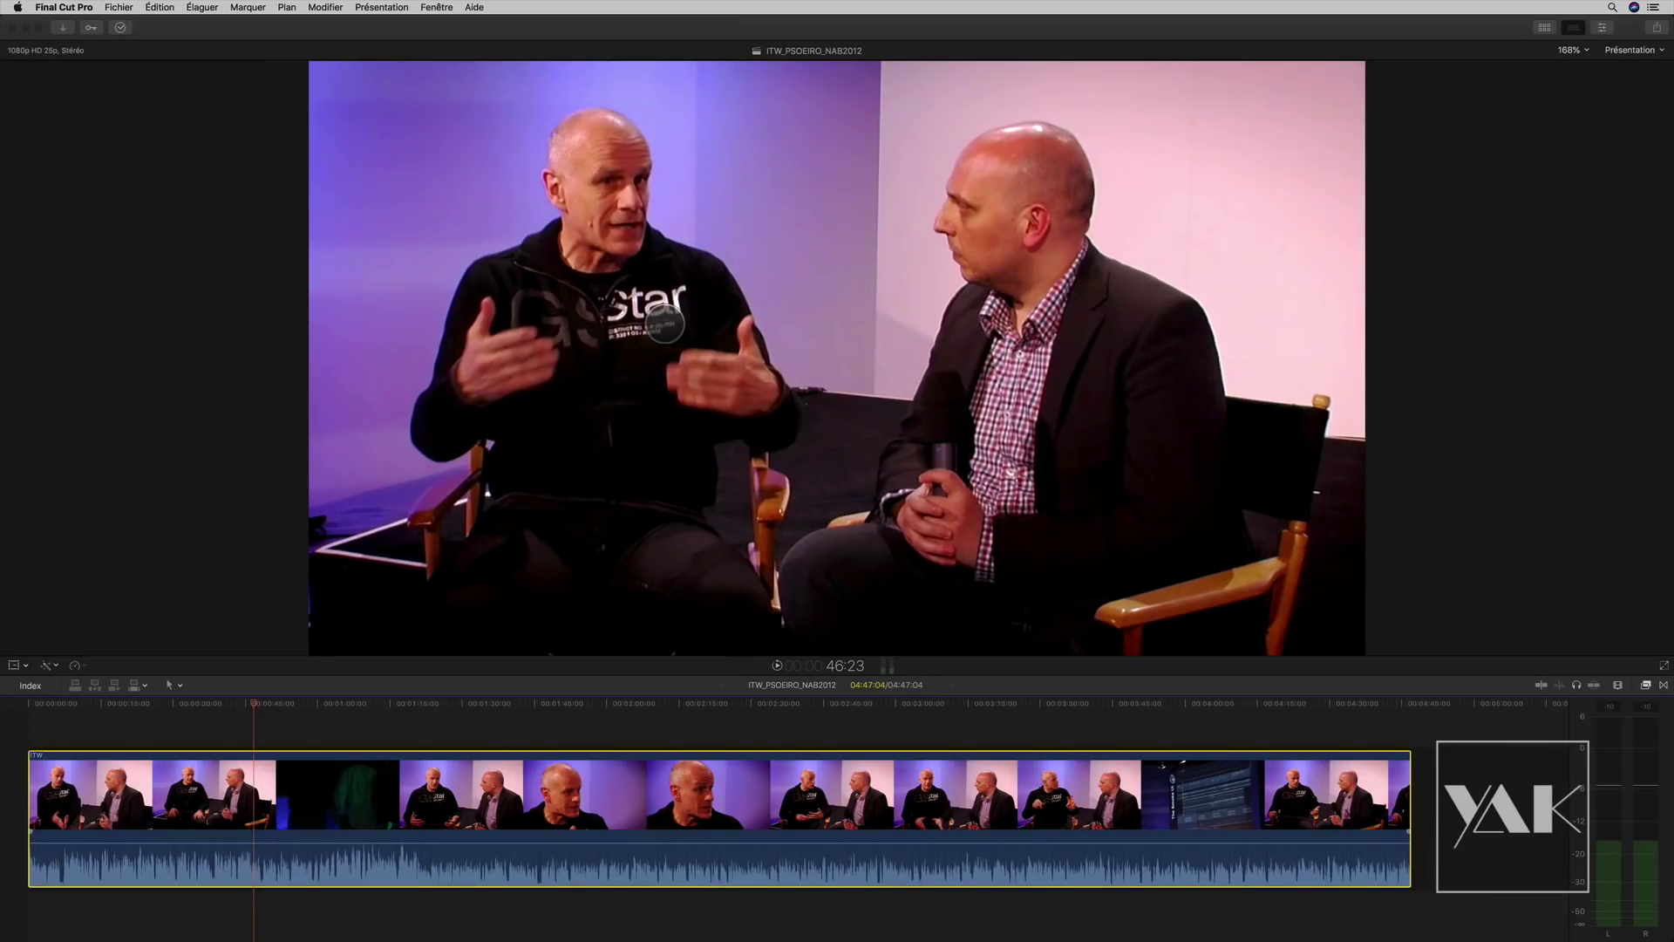
Step: Move the playhead to about 2:43 and make the timeline area taller
{"action": "left_click", "coordinate": [814, 723]}
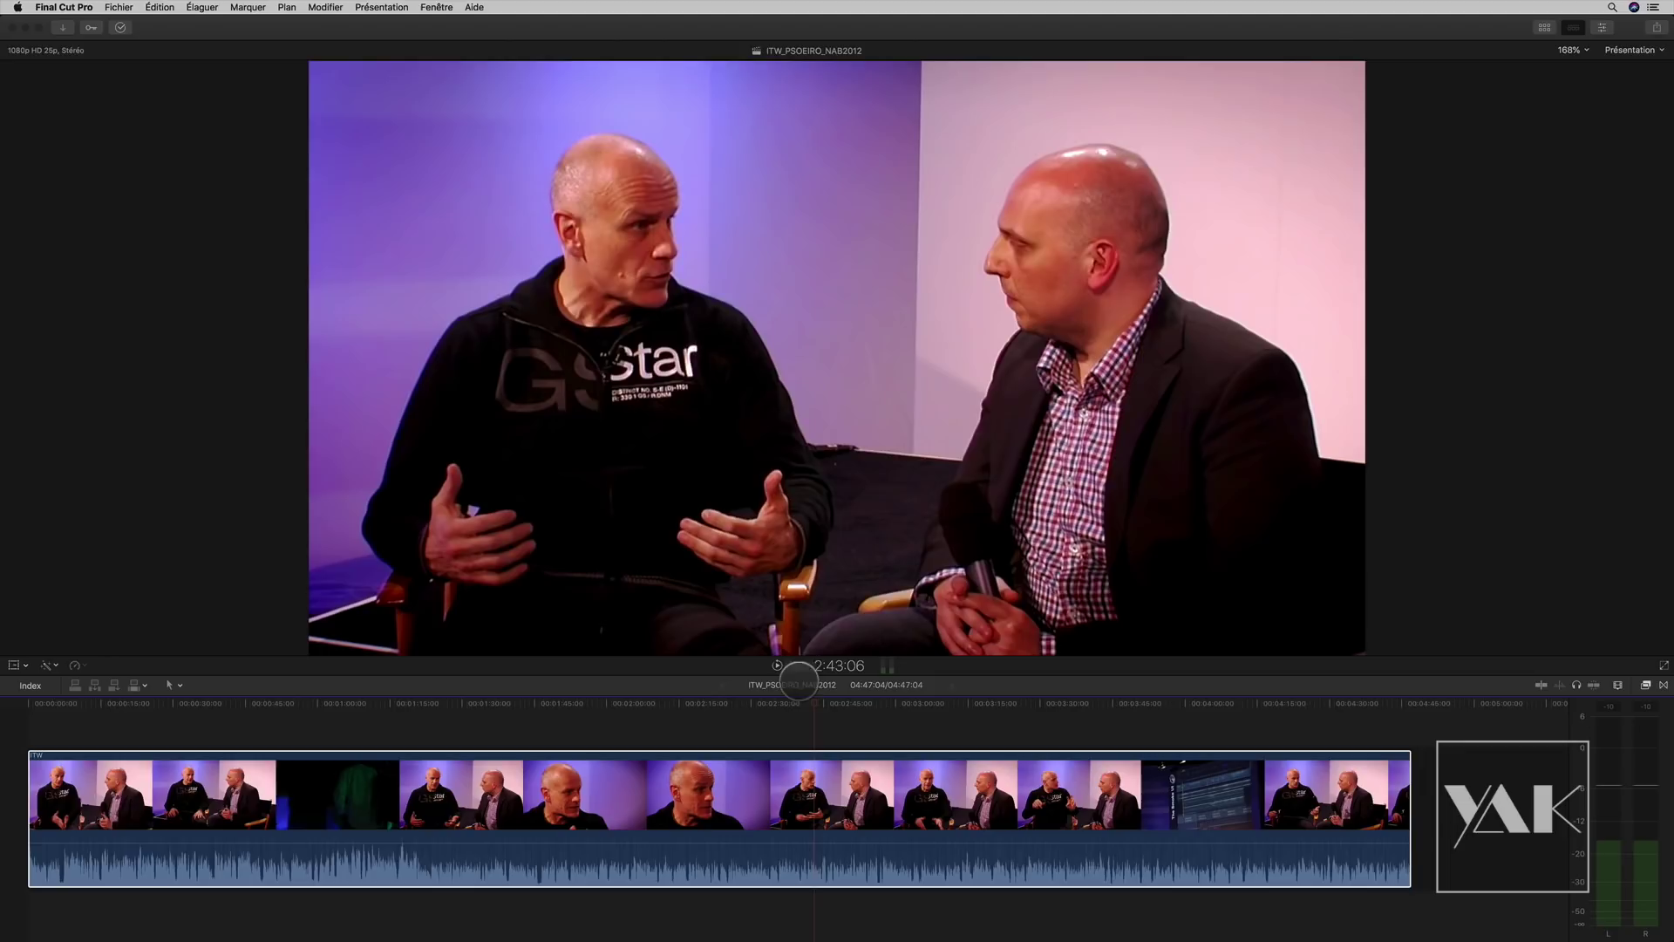
{"action": "left_click_drag", "start_coordinate": [800, 689], "coordinate": [819, 450]}
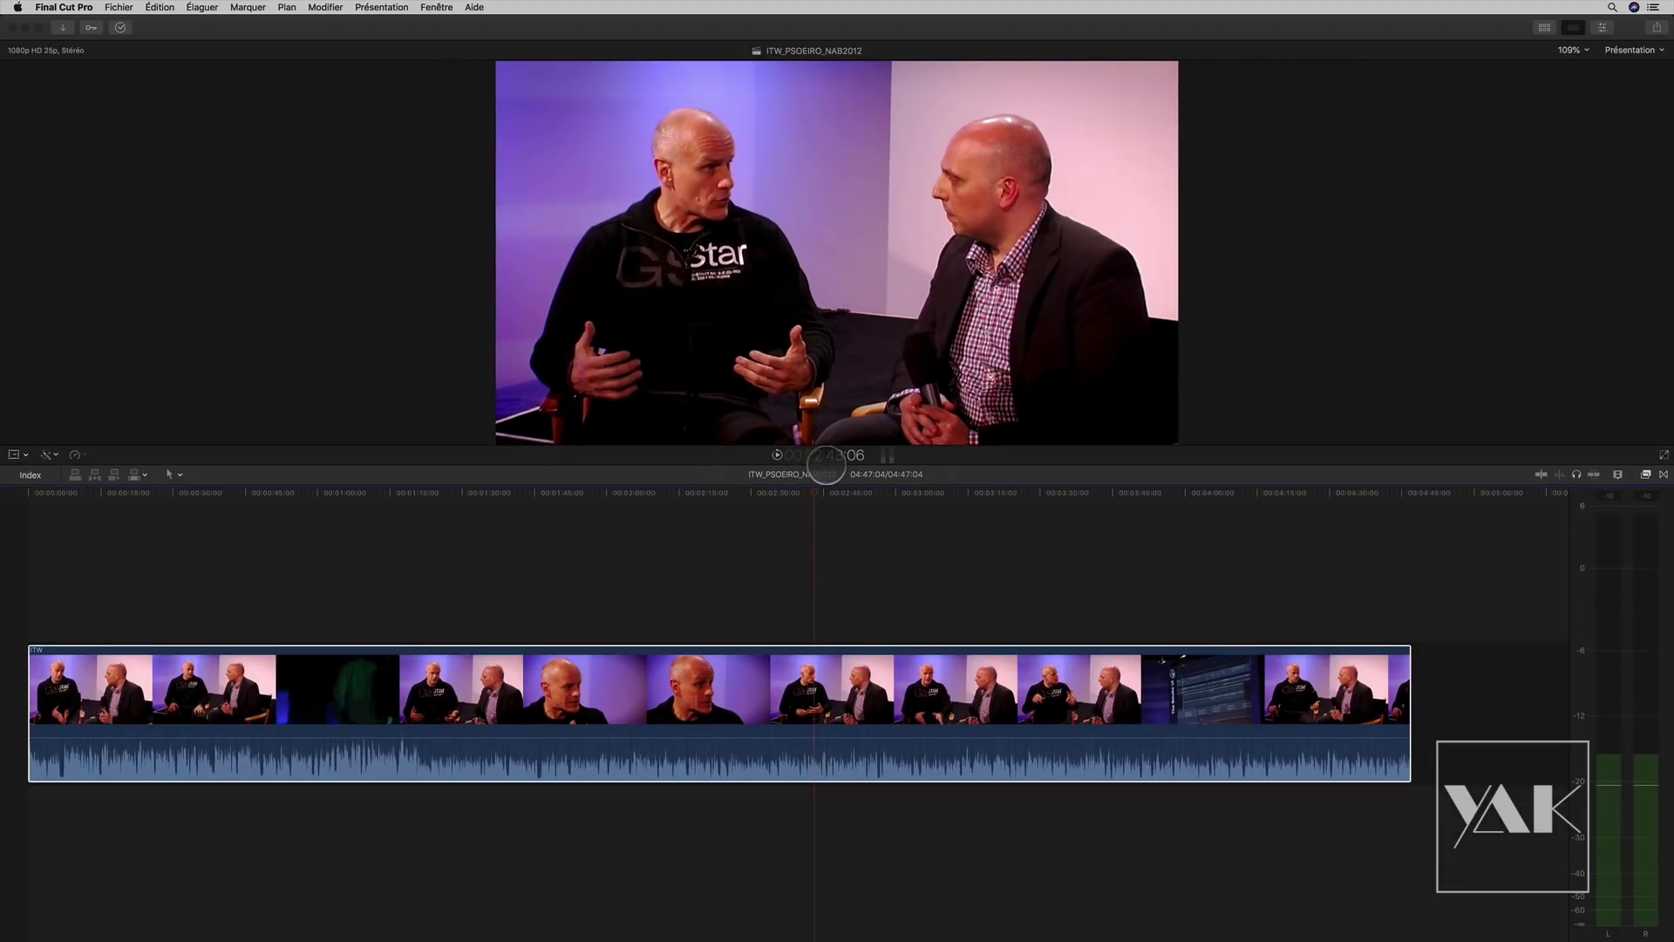
{"action": "left_click", "coordinate": [117, 7]}
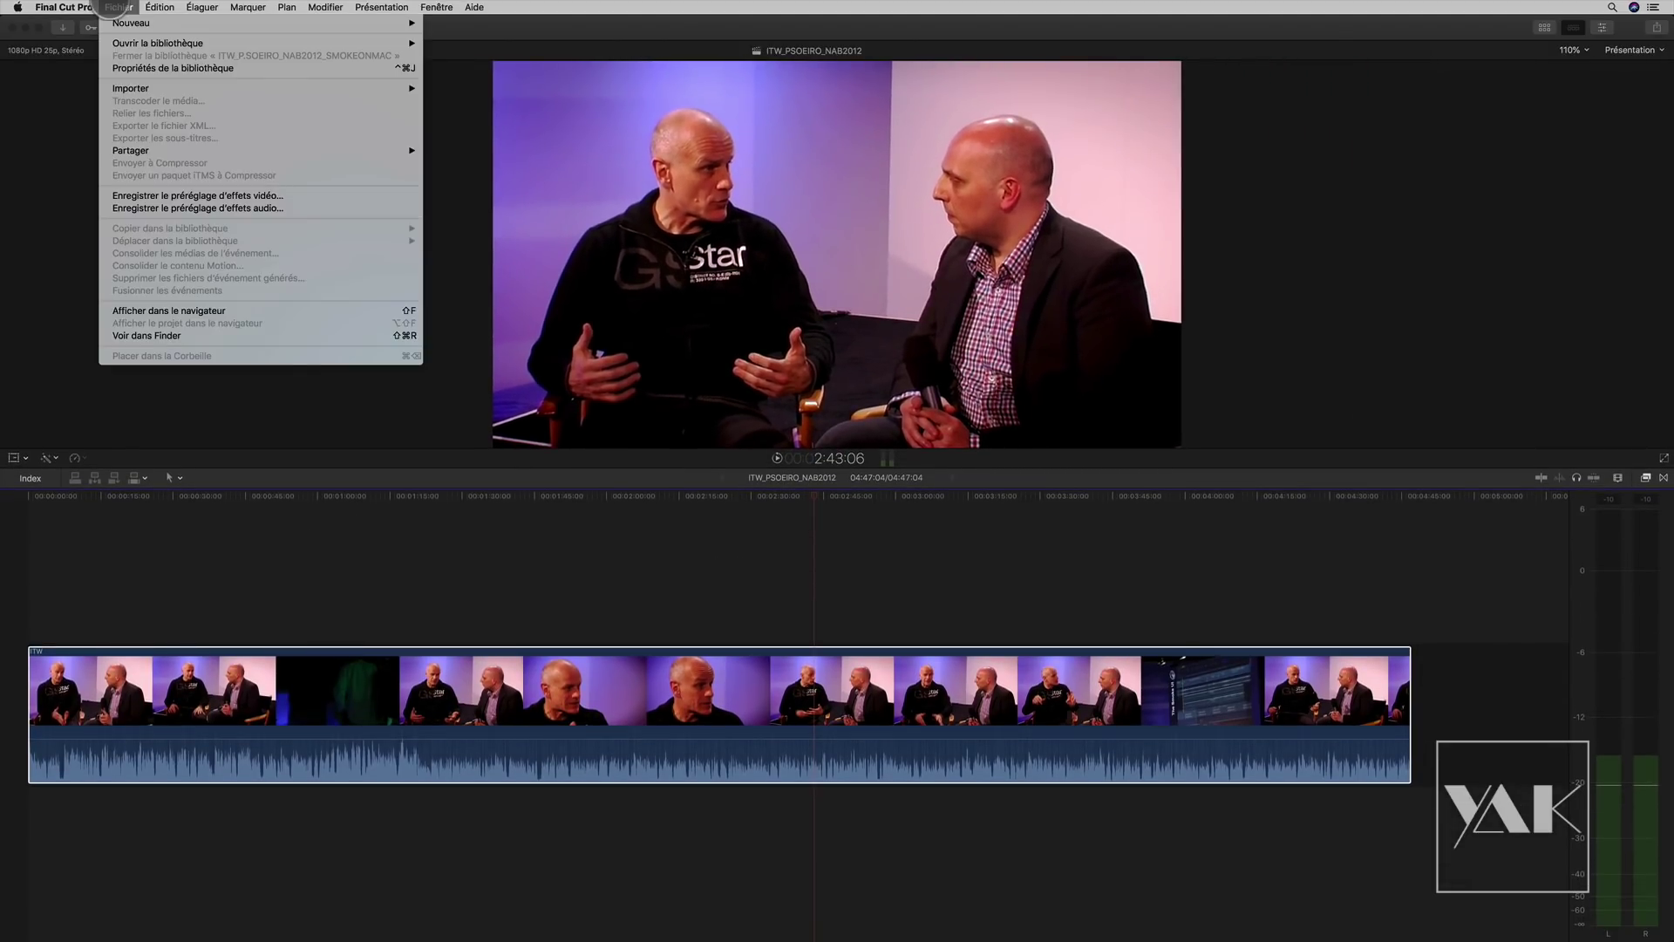
{"action": "left_click", "coordinate": [271, 560]}
{"action": "left_click", "coordinate": [247, 579]}
{"action": "left_click_drag", "start_coordinate": [248, 496], "coordinate": [159, 475]}
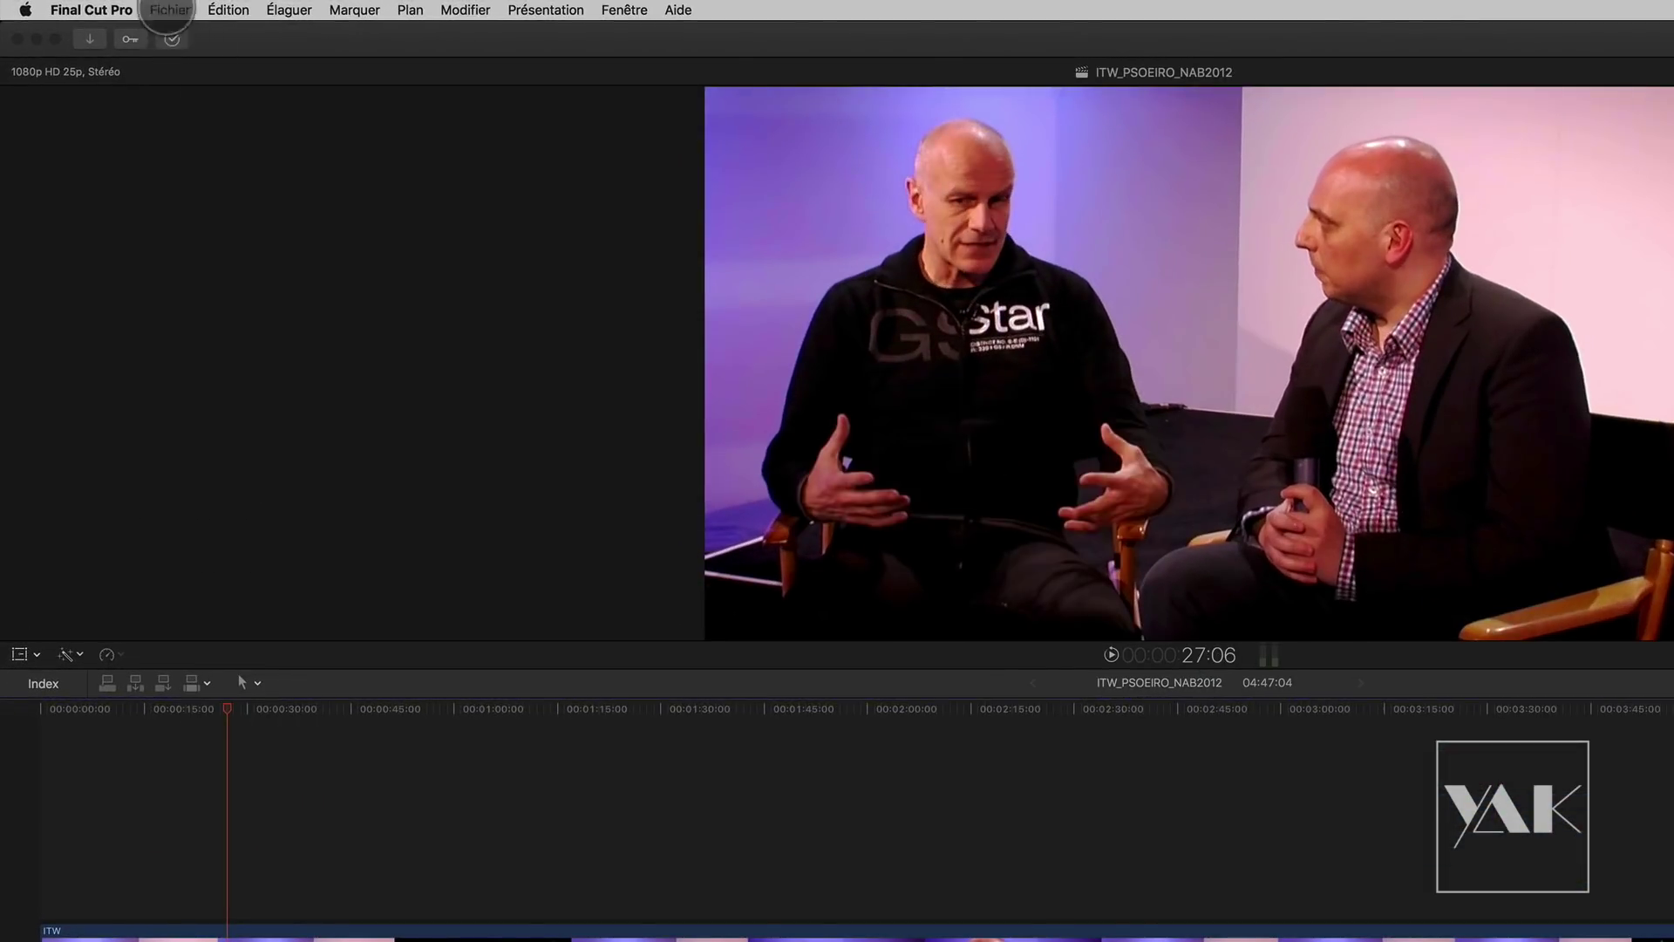
Step: Start a closed-caption import and pick ITW_P_Soeiro.itt from the FCPX folder
{"action": "left_click", "coordinate": [168, 10]}
{"action": "mouse_move", "coordinate": [201, 127]}
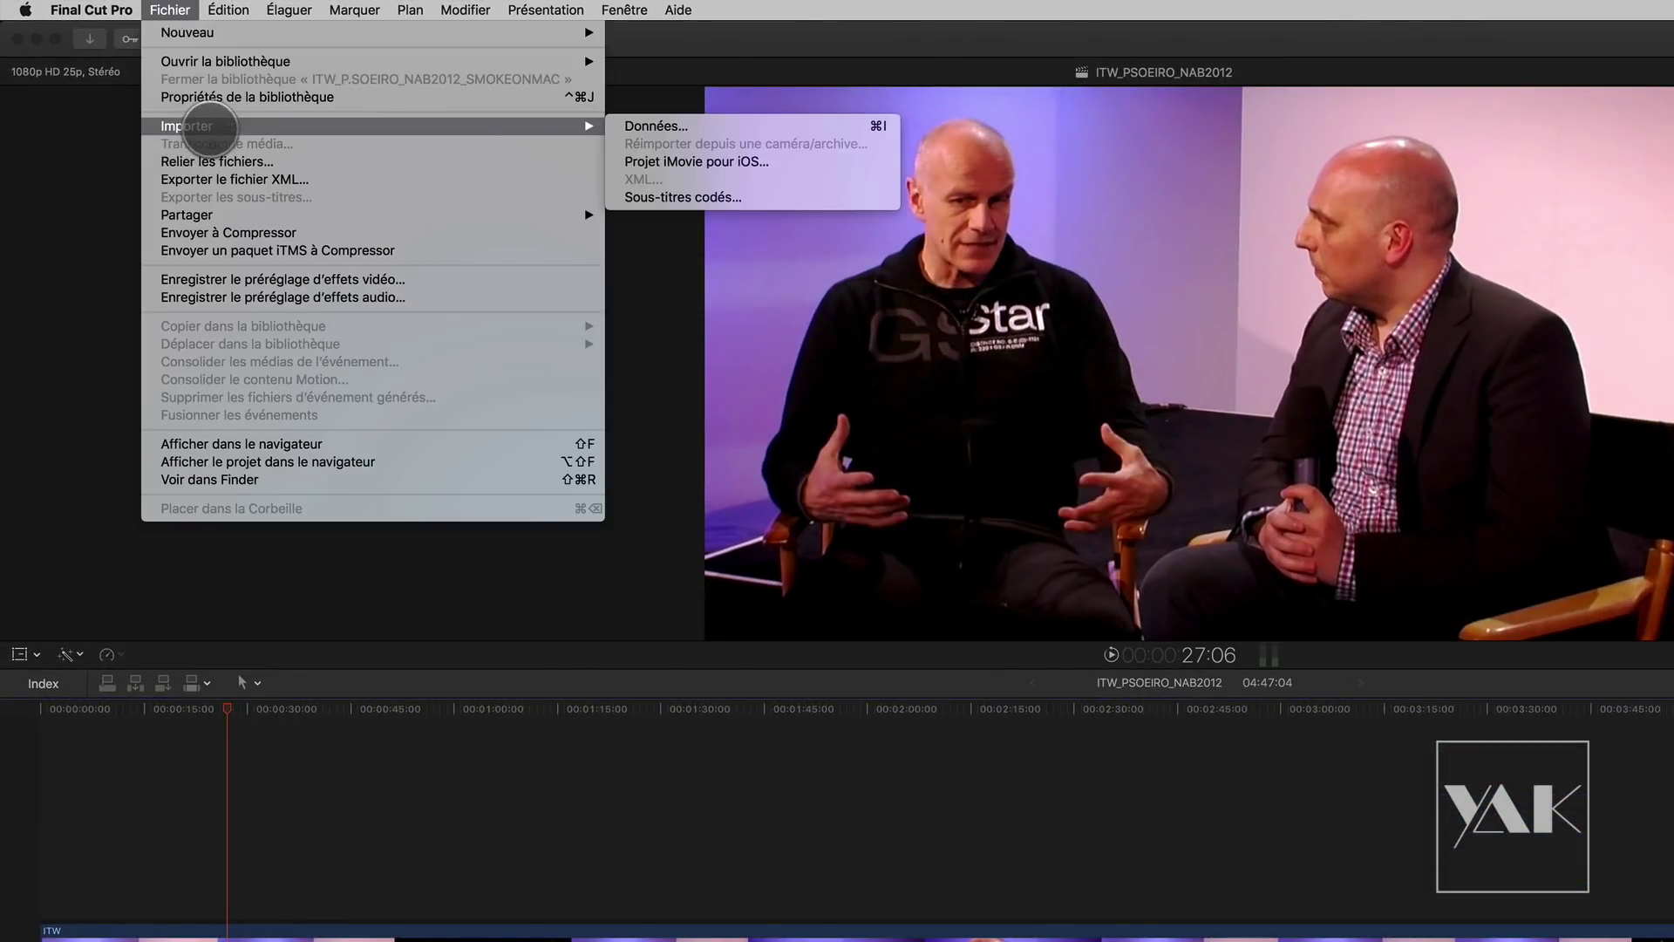
{"action": "left_click", "coordinate": [644, 197]}
{"action": "double_click", "coordinate": [1015, 307]}
{"action": "left_click", "coordinate": [1121, 307]}
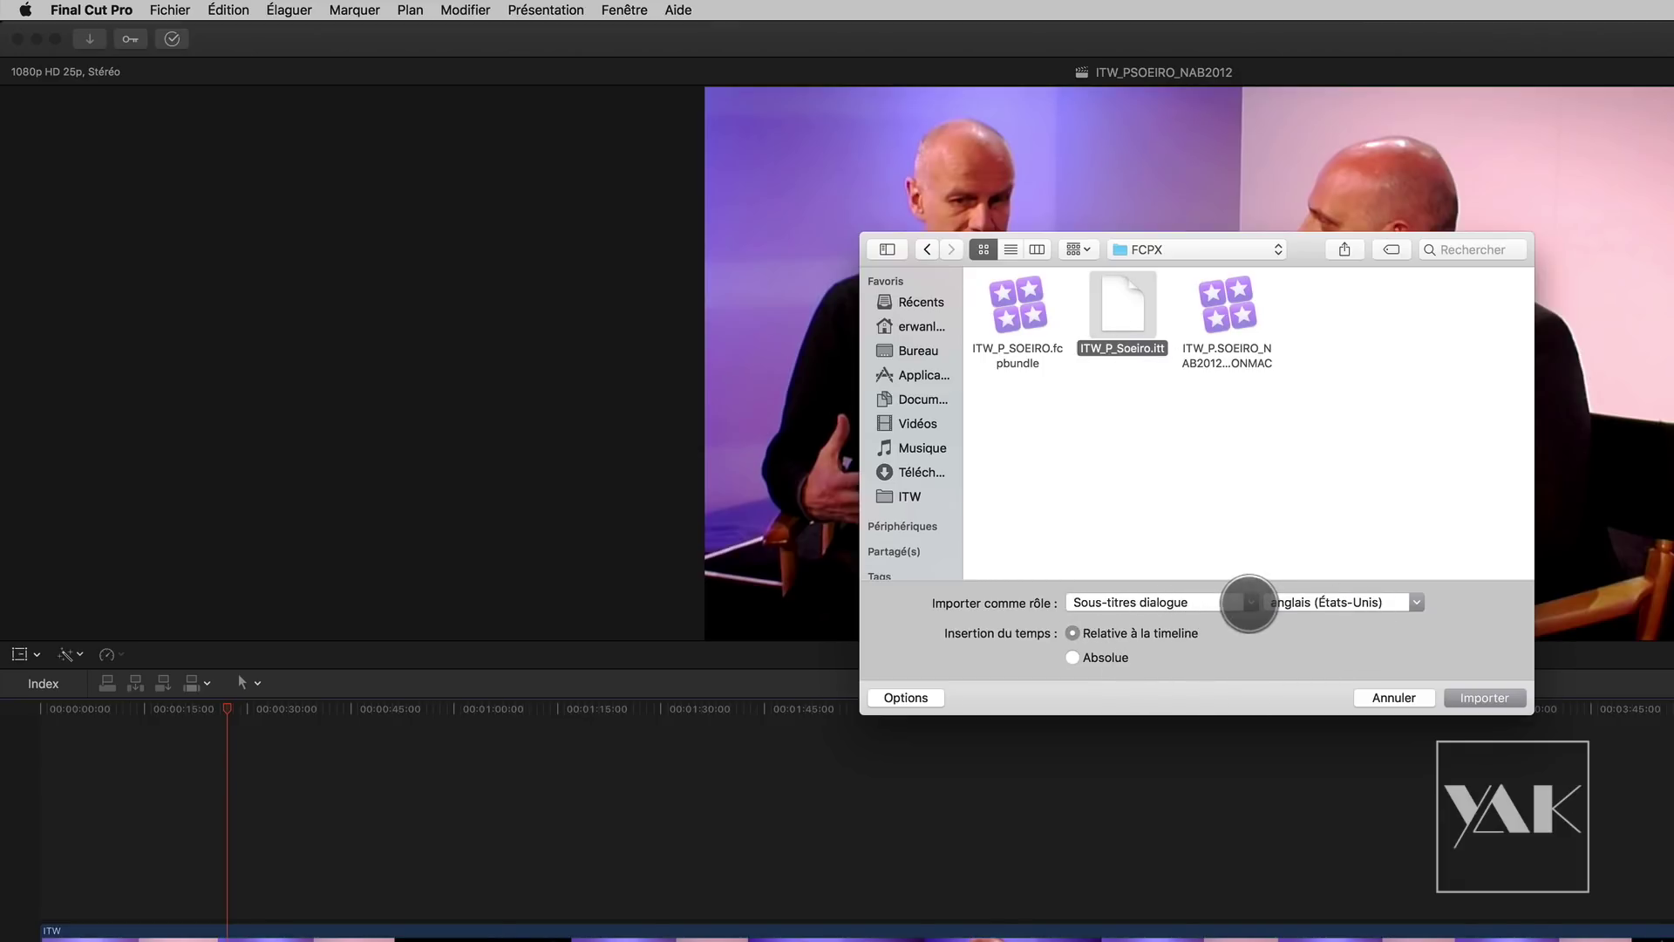
Step: Import the captions with role Sous-titres dialogue and language français (France)
{"action": "left_click", "coordinate": [1249, 602]}
{"action": "left_click", "coordinate": [1142, 624]}
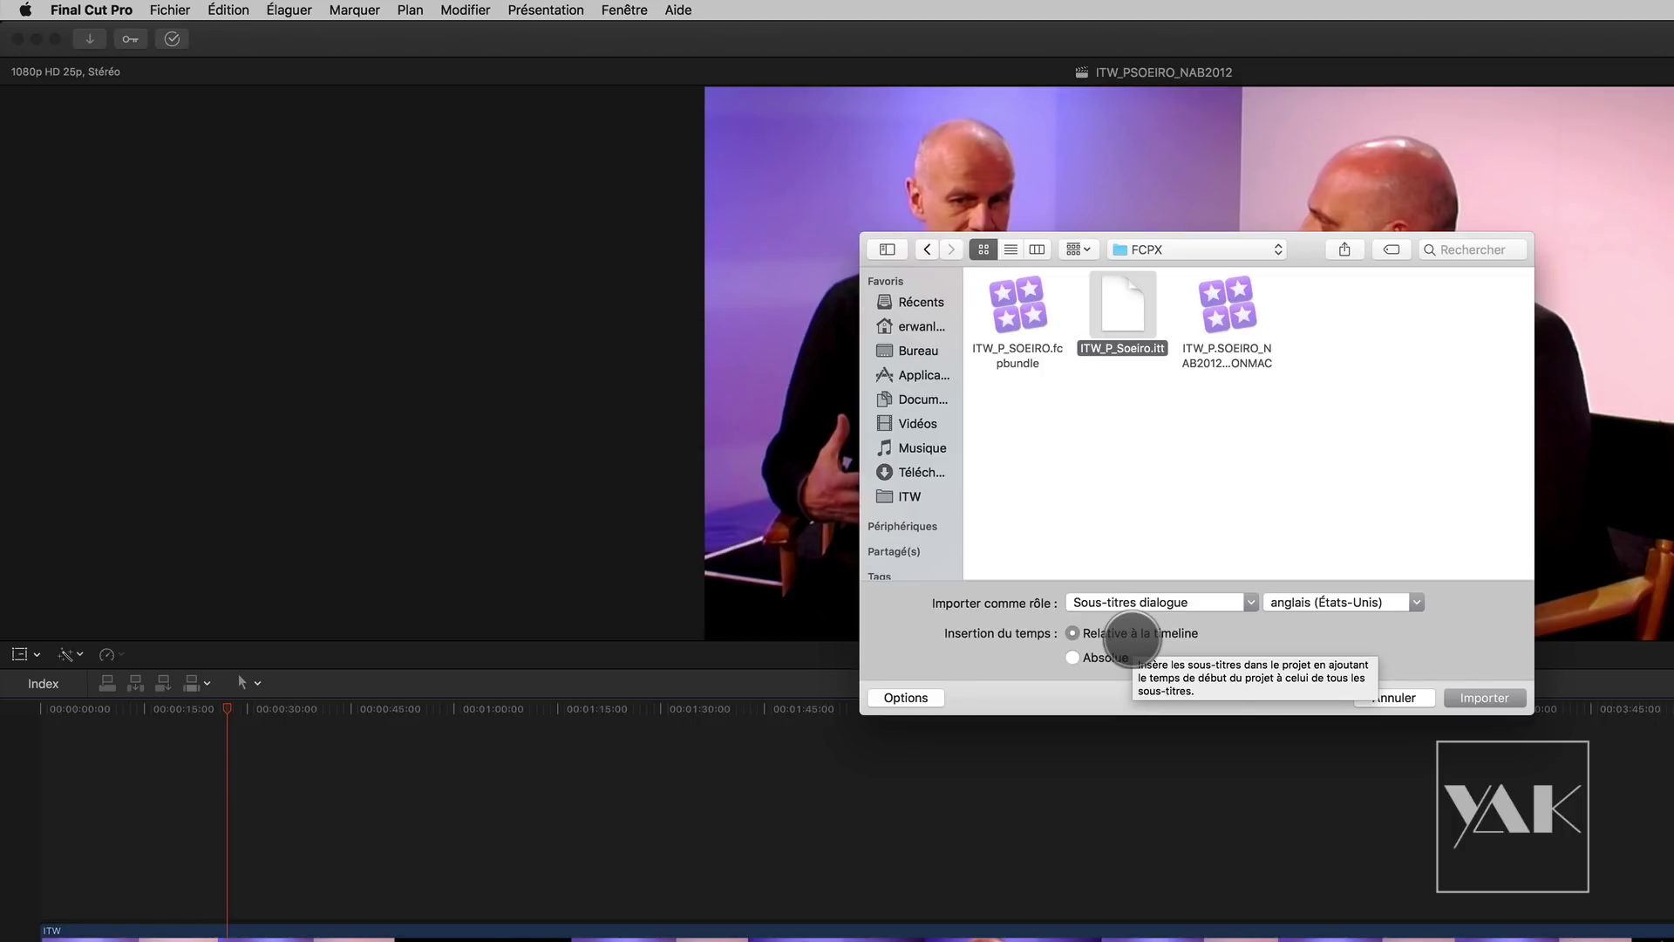
{"action": "left_click", "coordinate": [1415, 602]}
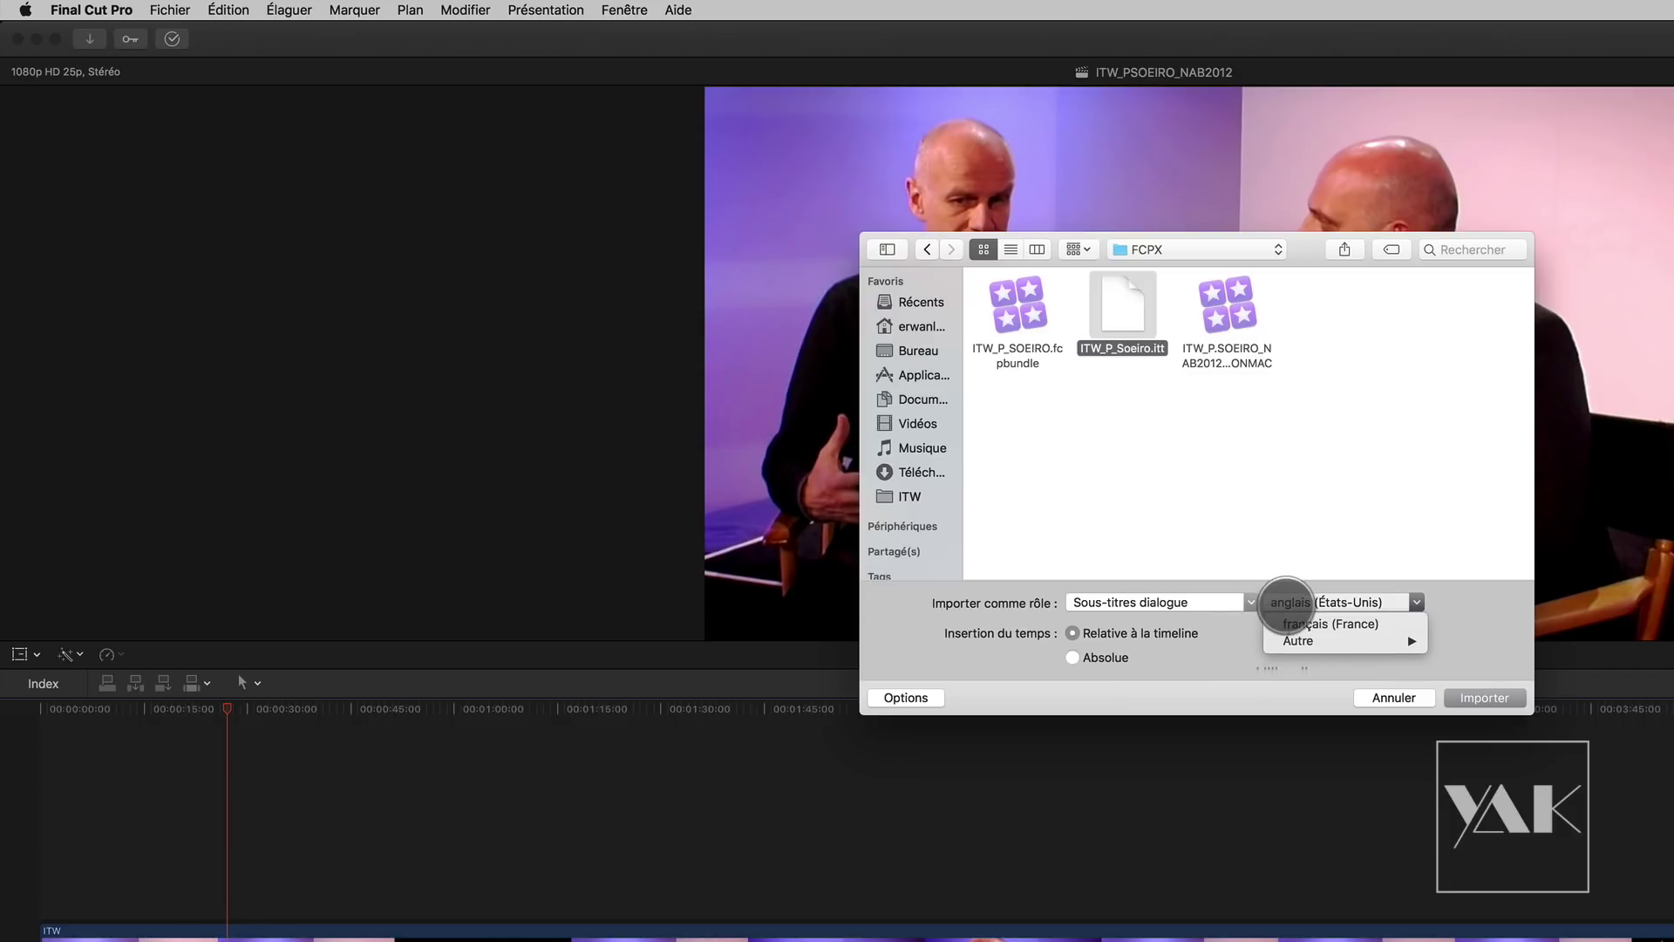
{"action": "left_click", "coordinate": [1312, 624]}
{"action": "left_click", "coordinate": [1303, 602]}
{"action": "mouse_move", "coordinate": [1312, 641]}
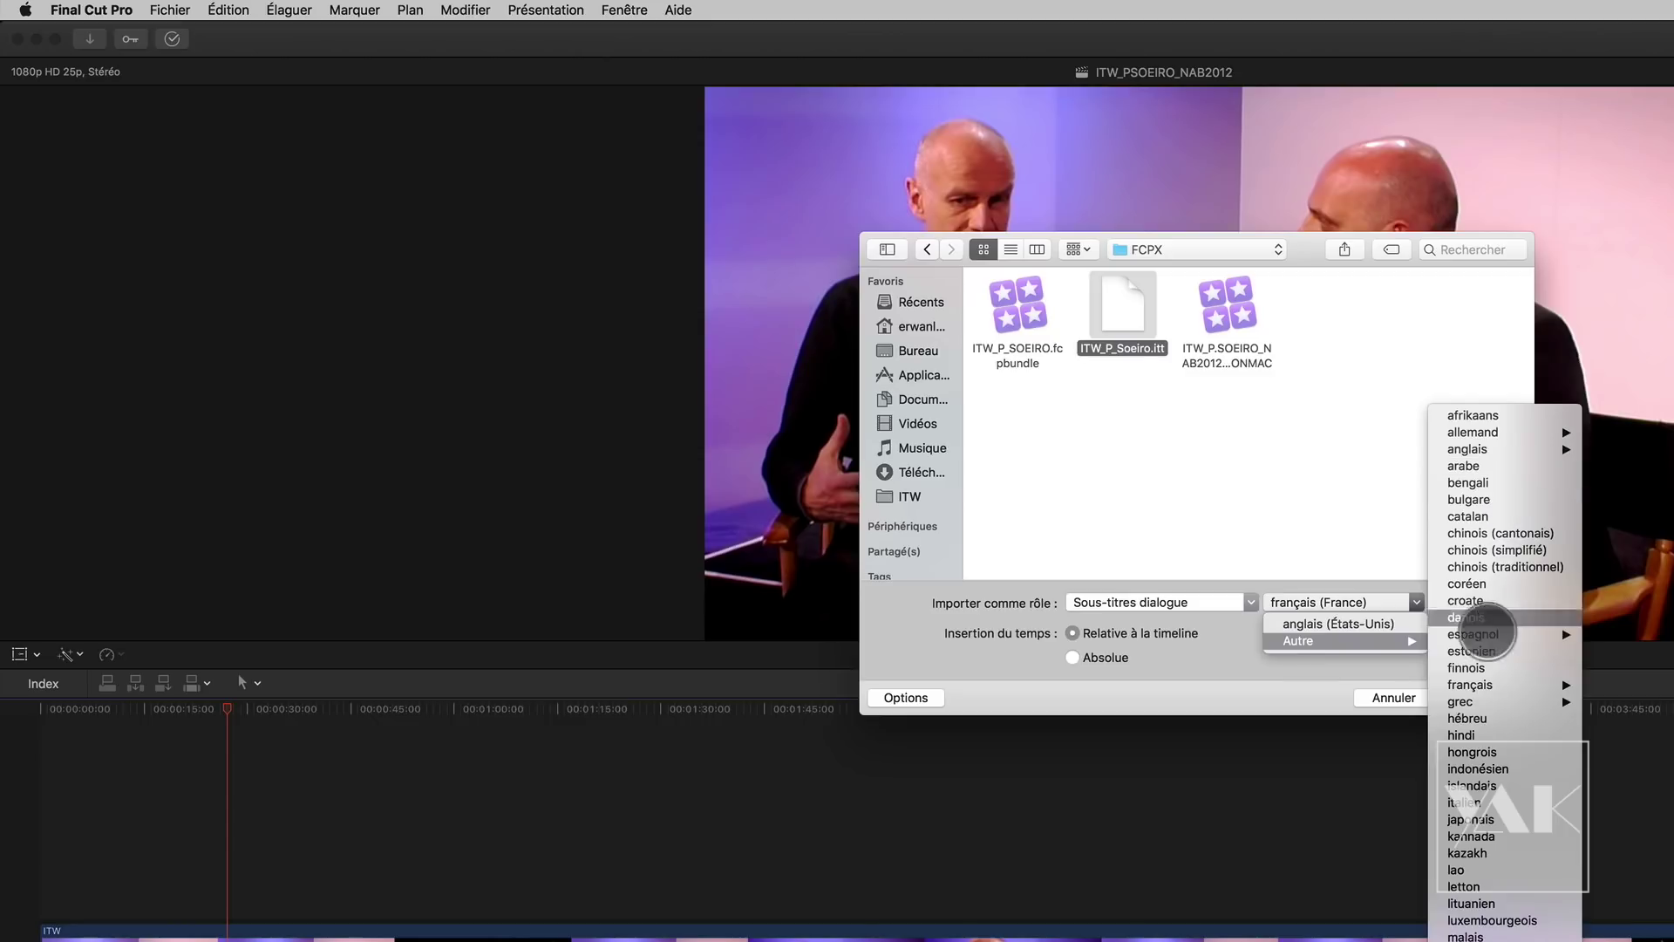
{"action": "mouse_move", "coordinate": [1479, 684]}
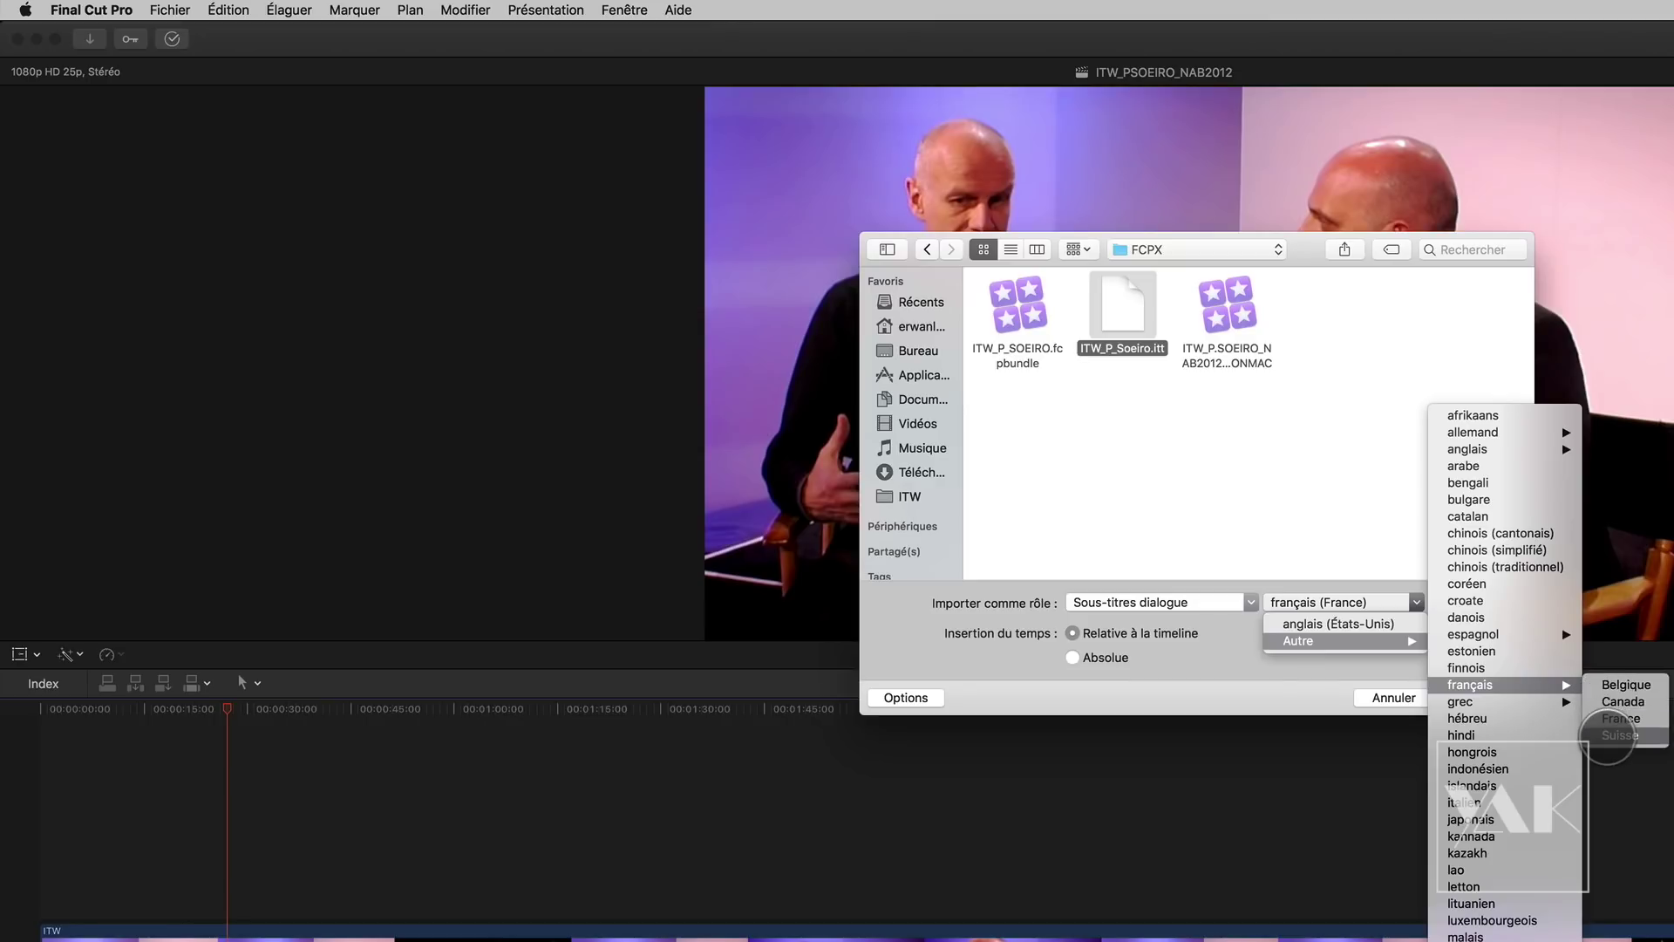
{"action": "left_click", "coordinate": [1612, 719]}
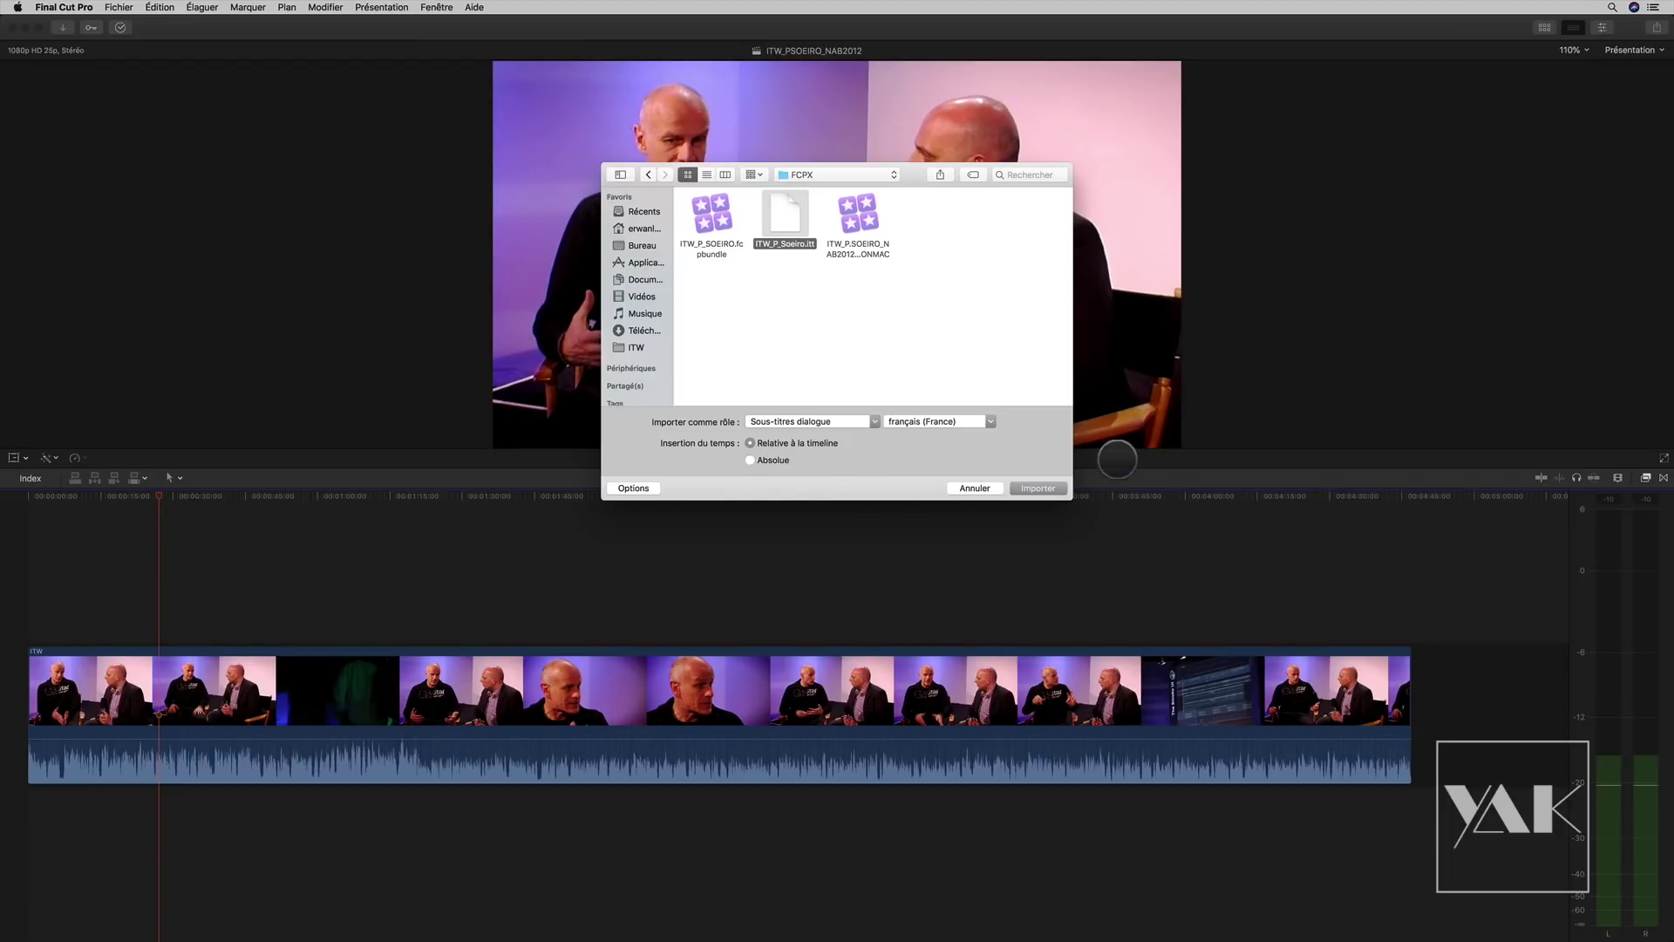
{"action": "left_click", "coordinate": [1036, 490]}
{"action": "left_click", "coordinate": [1042, 489]}
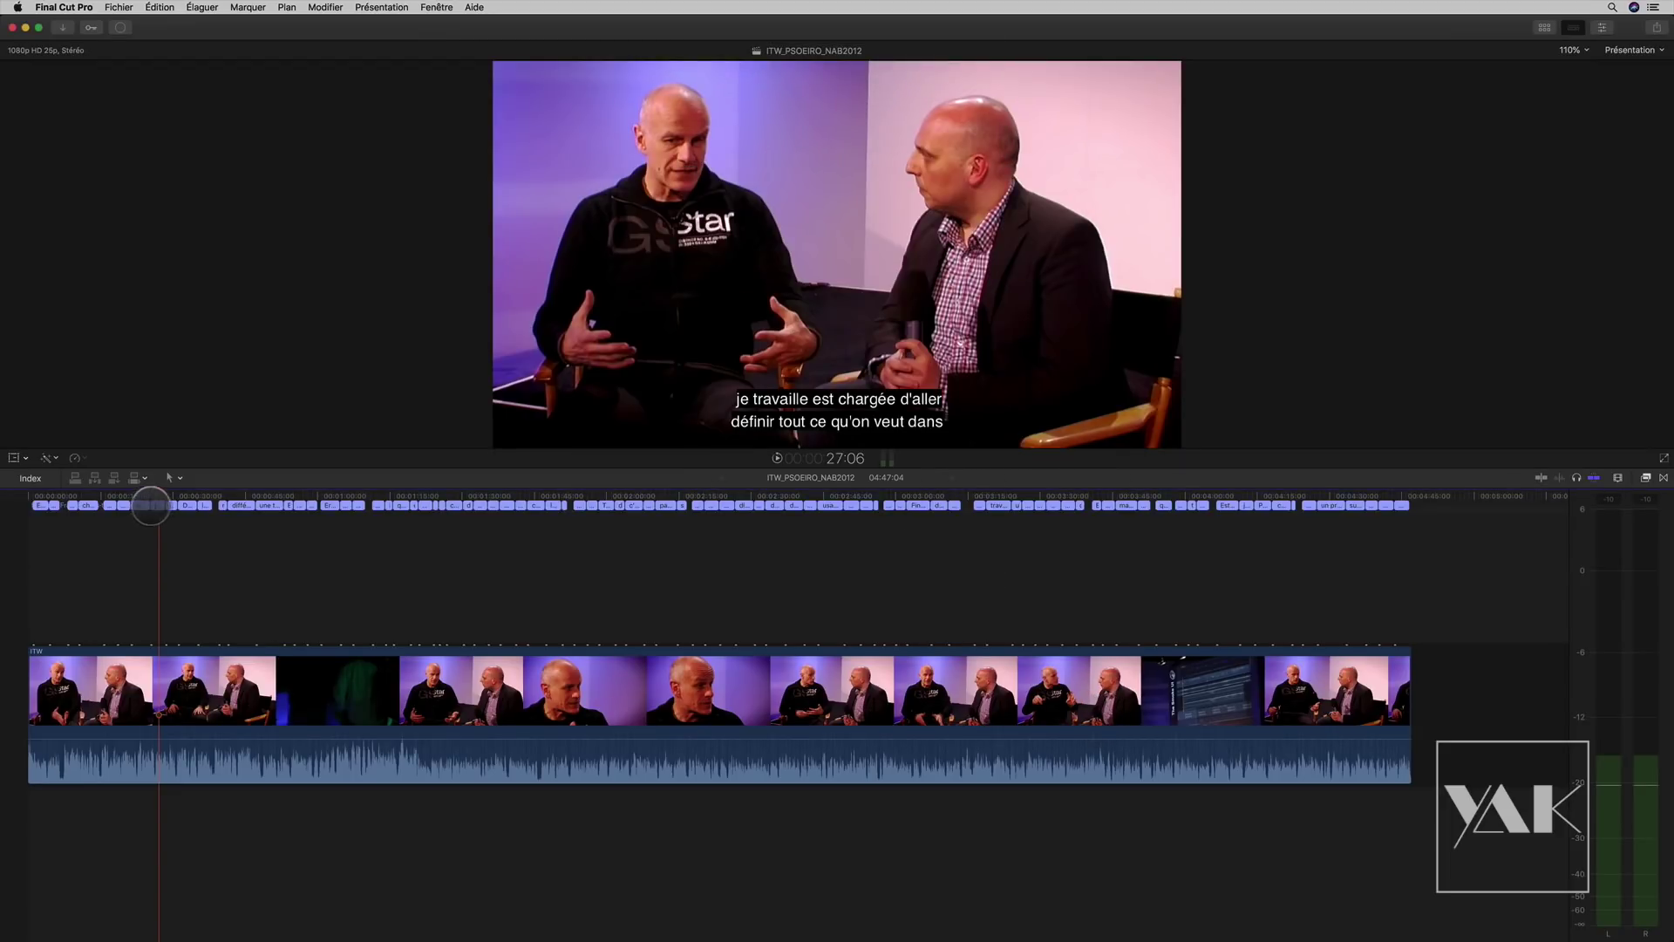
Step: Play the project from the start to check subtitles, then zoom into the first seconds
{"action": "left_click_drag", "start_coordinate": [156, 494], "coordinate": [18, 494]}
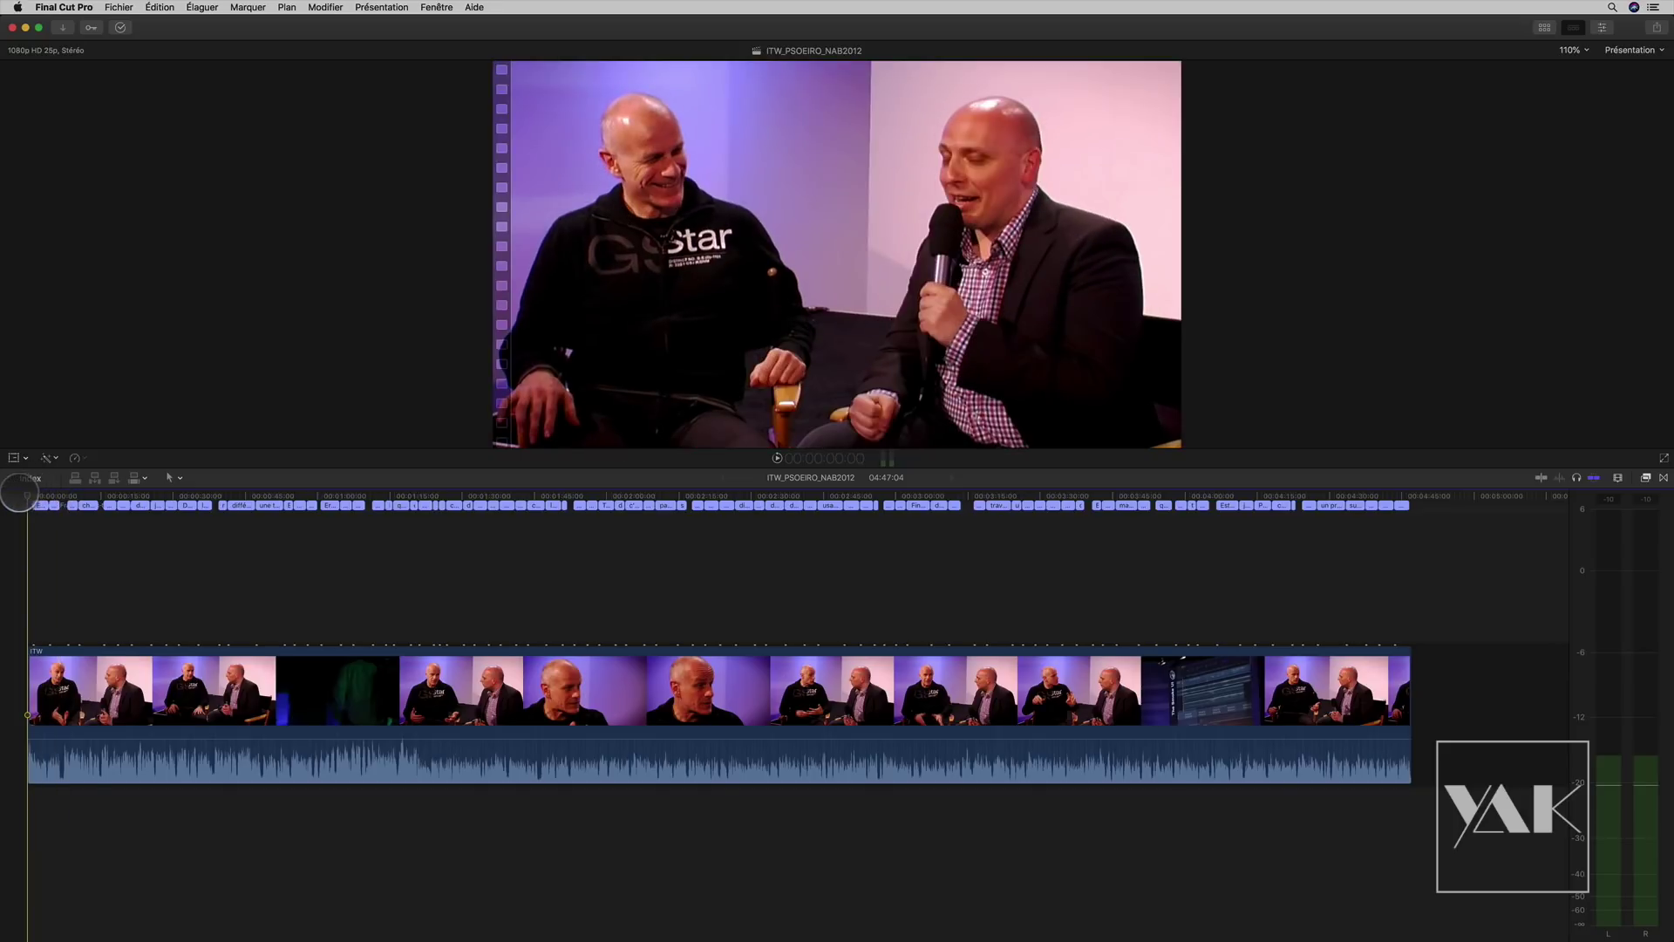
{"action": "key", "text": "space"}
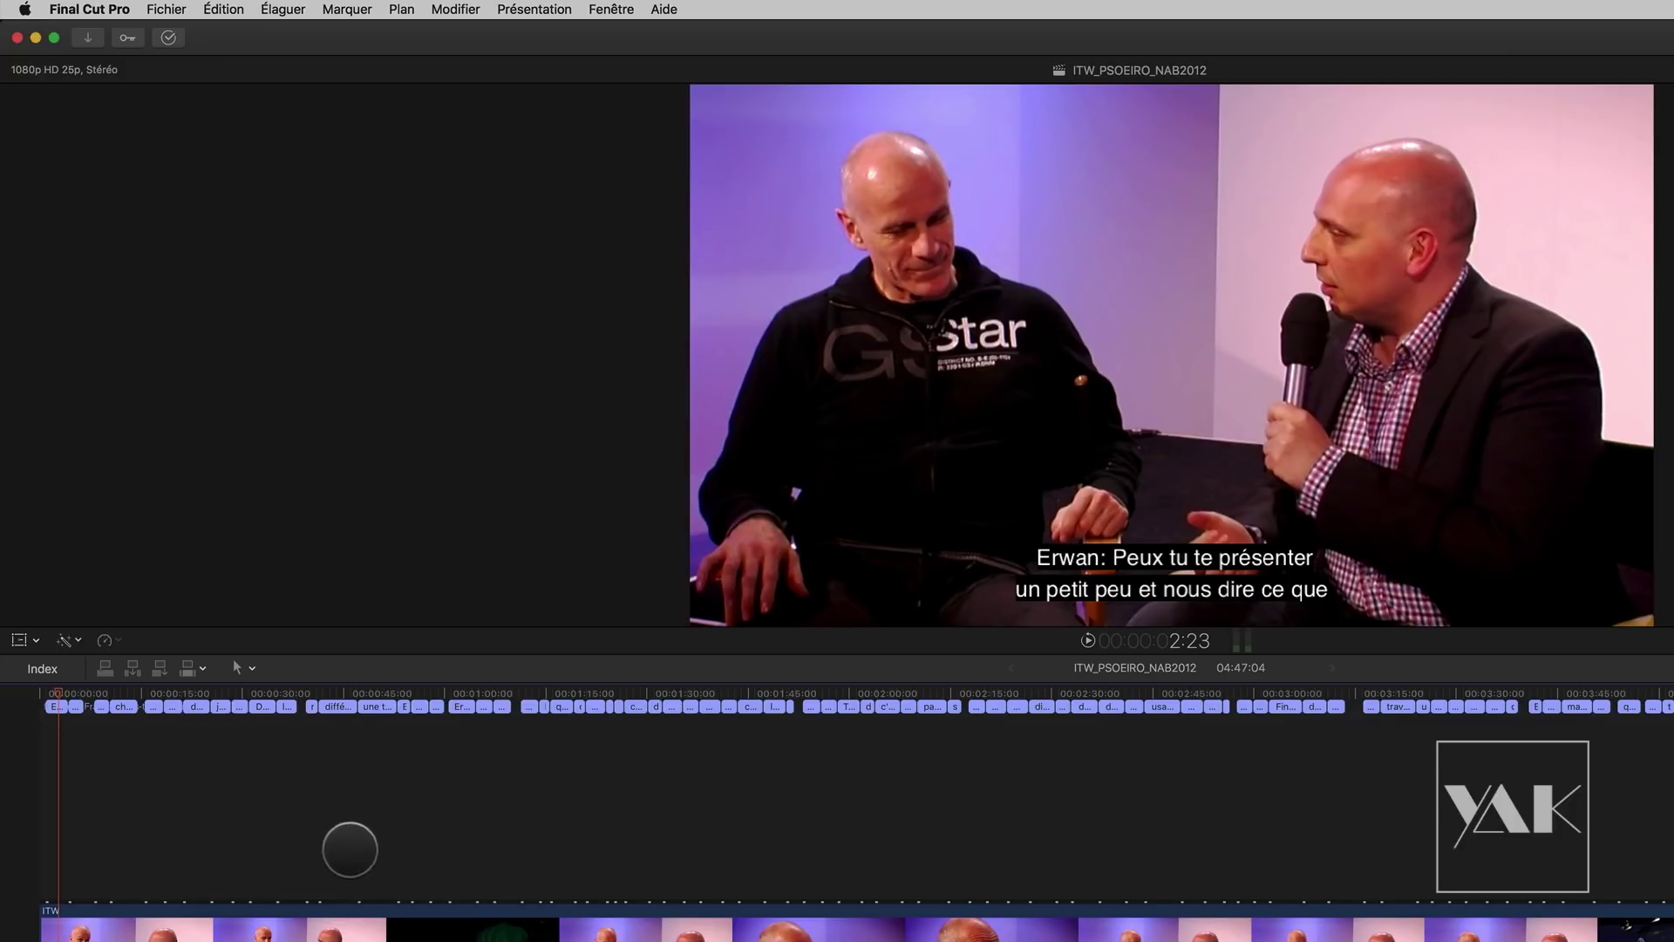
{"action": "key", "text": "super+equal"}
{"action": "key", "text": "super+equal"}
{"action": "key", "text": "super+equal"}
{"action": "key", "text": "super+equal"}
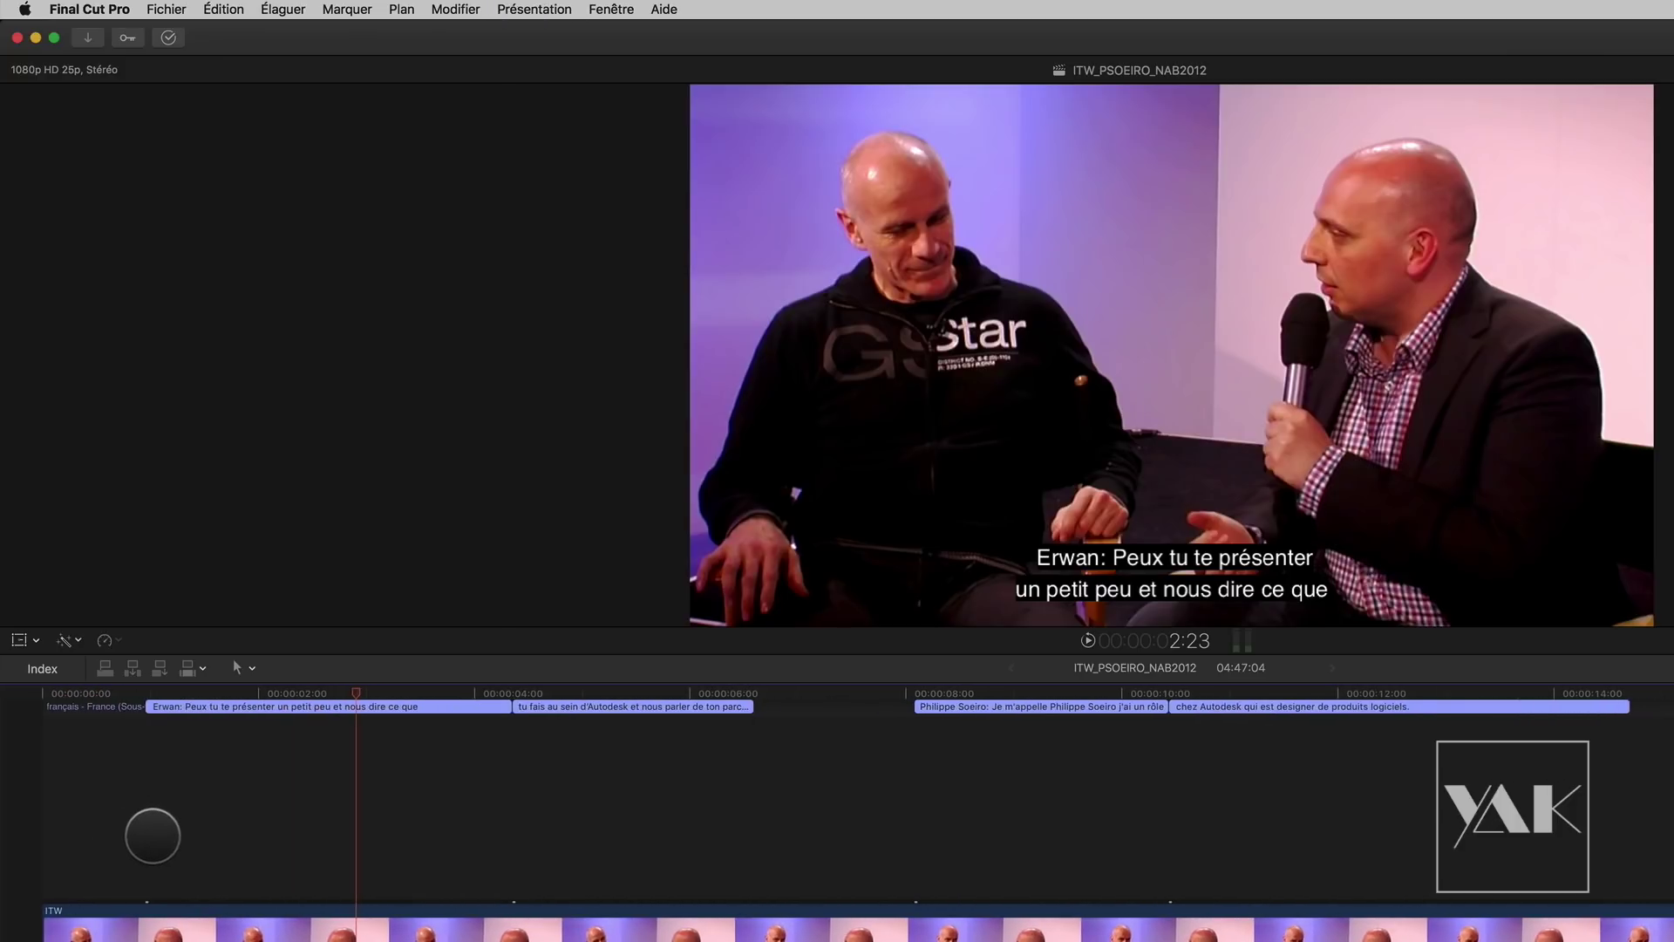
{"action": "left_click_drag", "start_coordinate": [247, 684], "coordinate": [37, 712]}
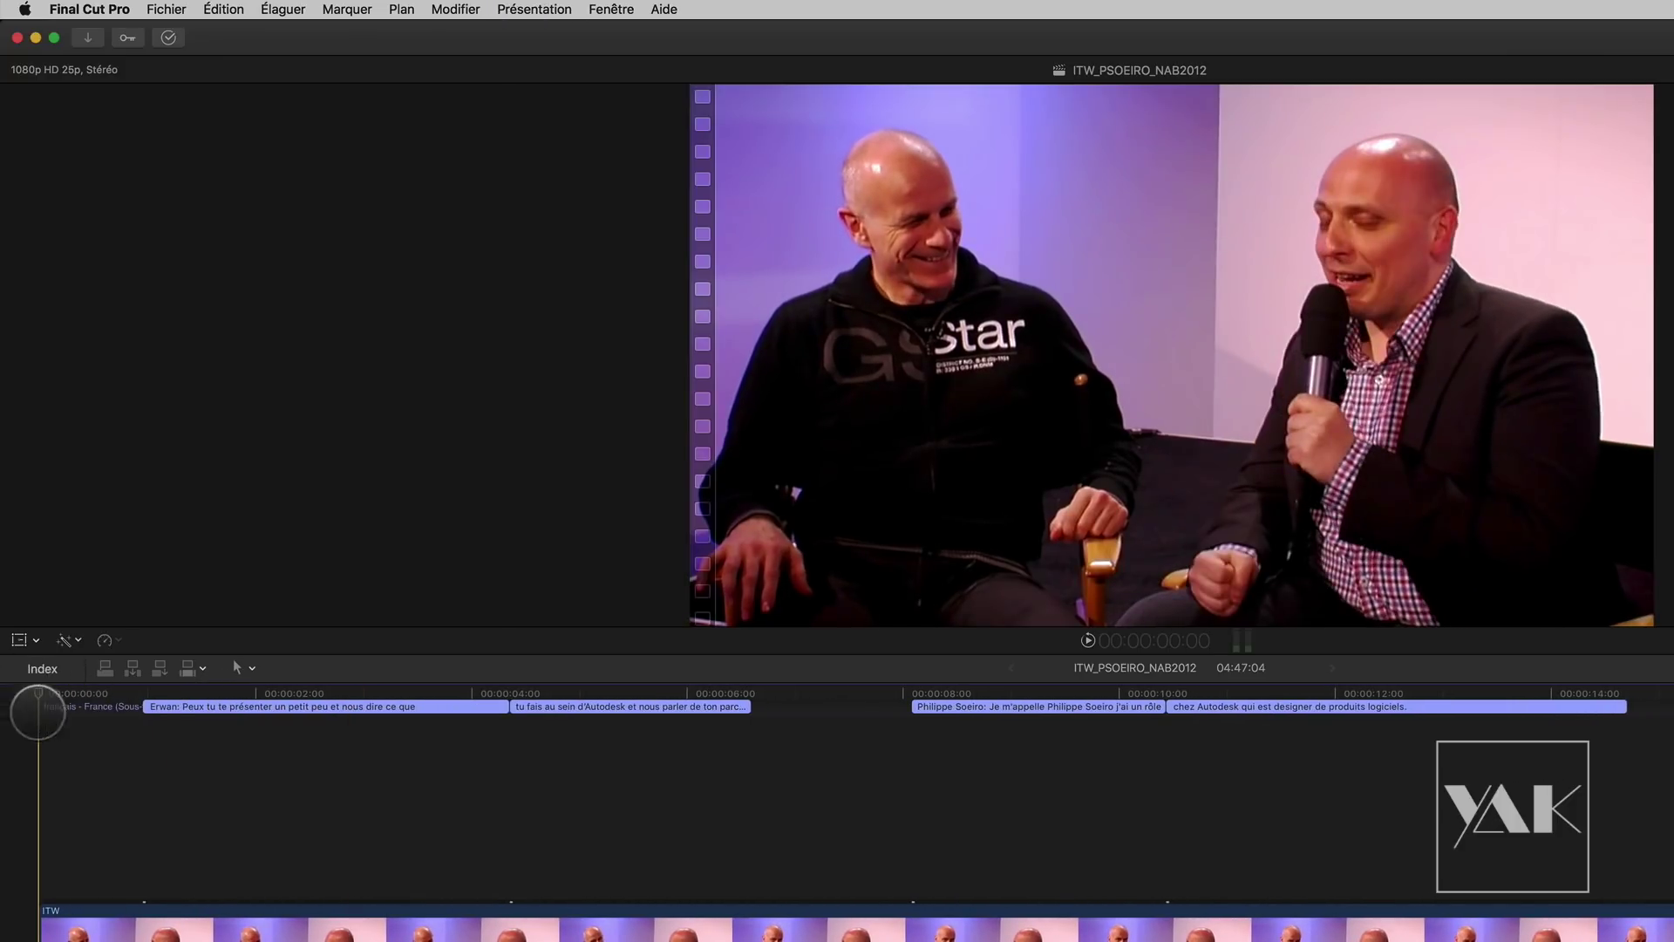
{"action": "key", "text": "super+equal"}
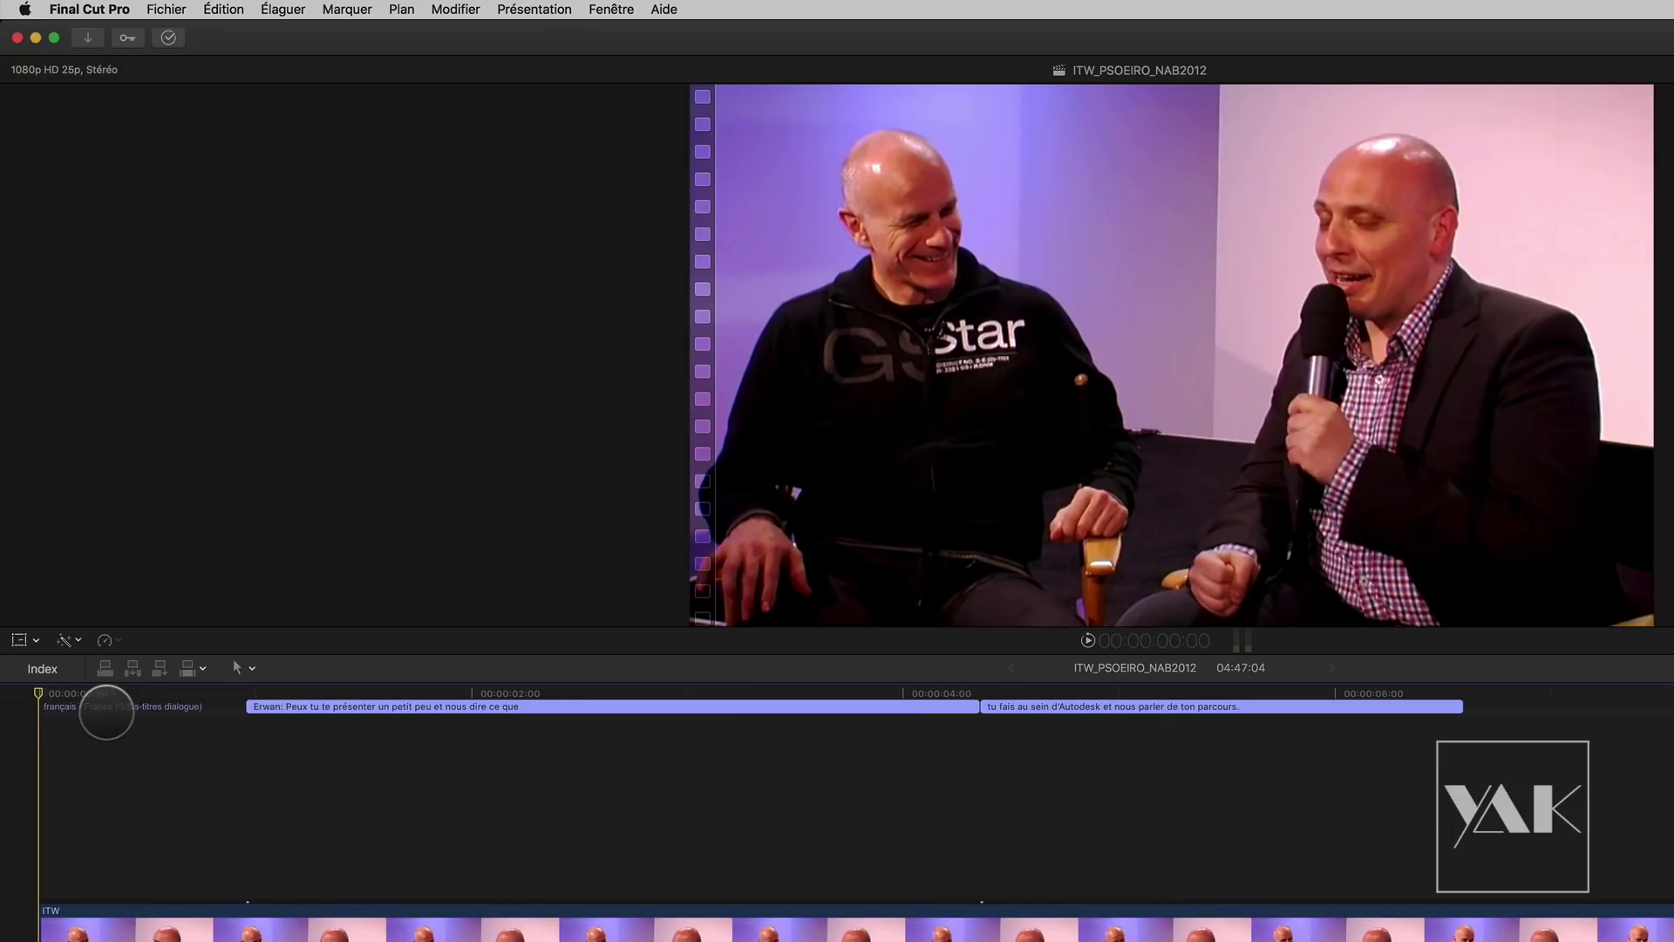
{"action": "left_click_drag", "start_coordinate": [67, 695], "coordinate": [664, 702]}
Step: Select the first subtitle clip, show its settings in the Inspector, and open the roles Index
{"action": "left_click", "coordinate": [587, 706]}
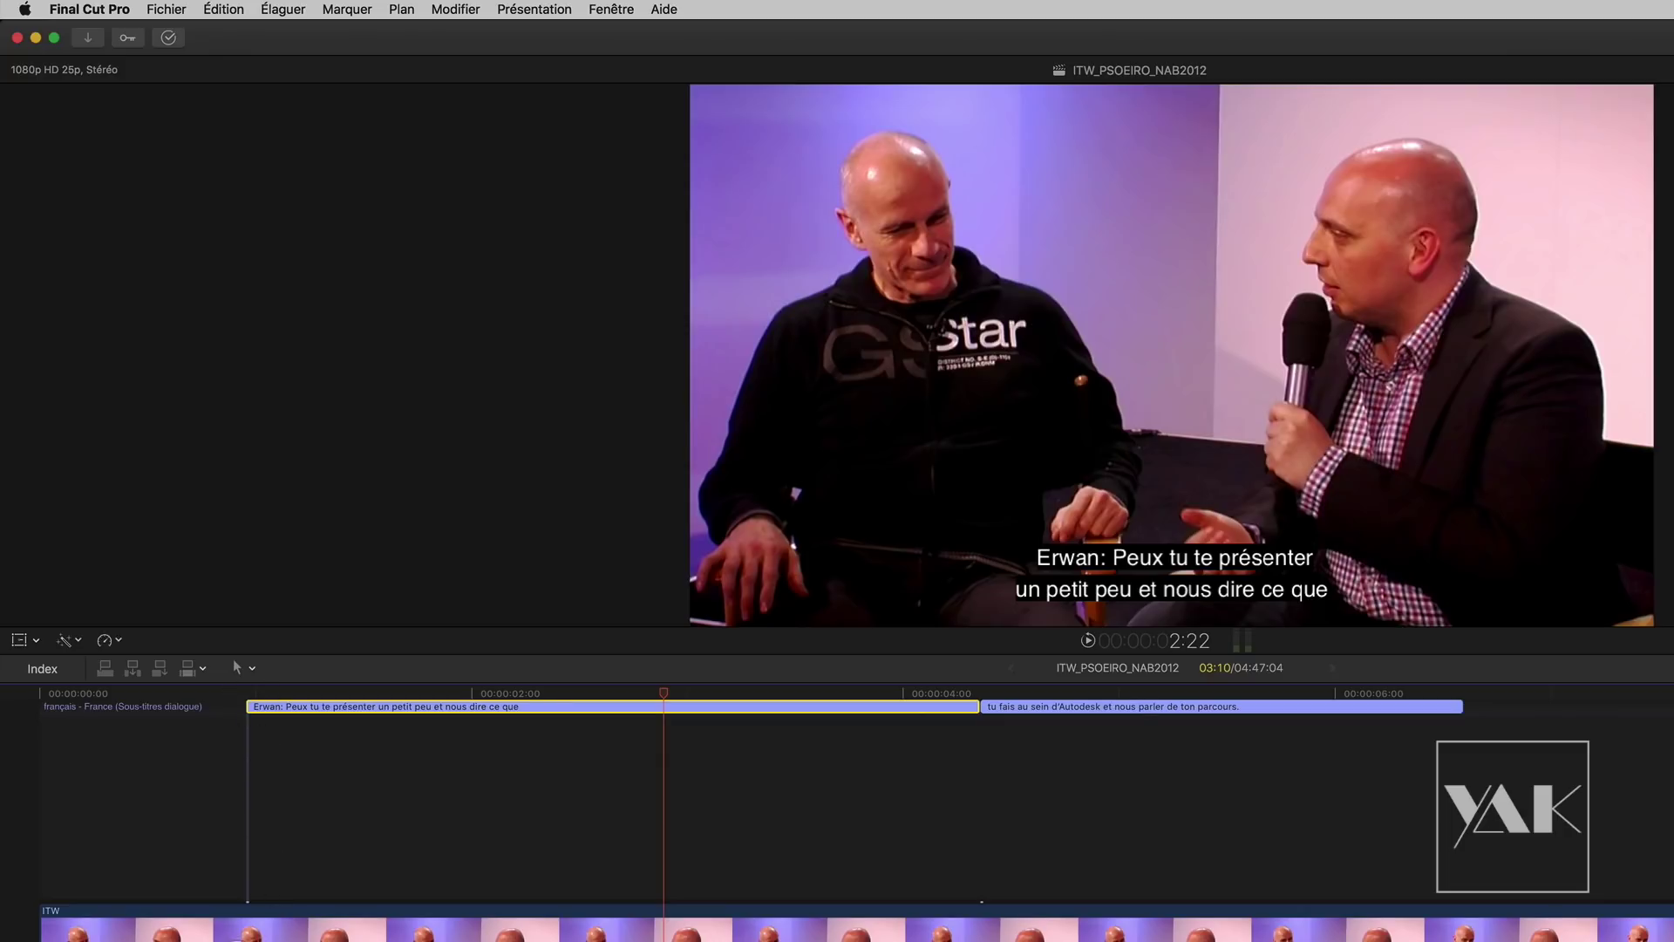
{"action": "left_click_drag", "start_coordinate": [663, 692], "coordinate": [1201, 724]}
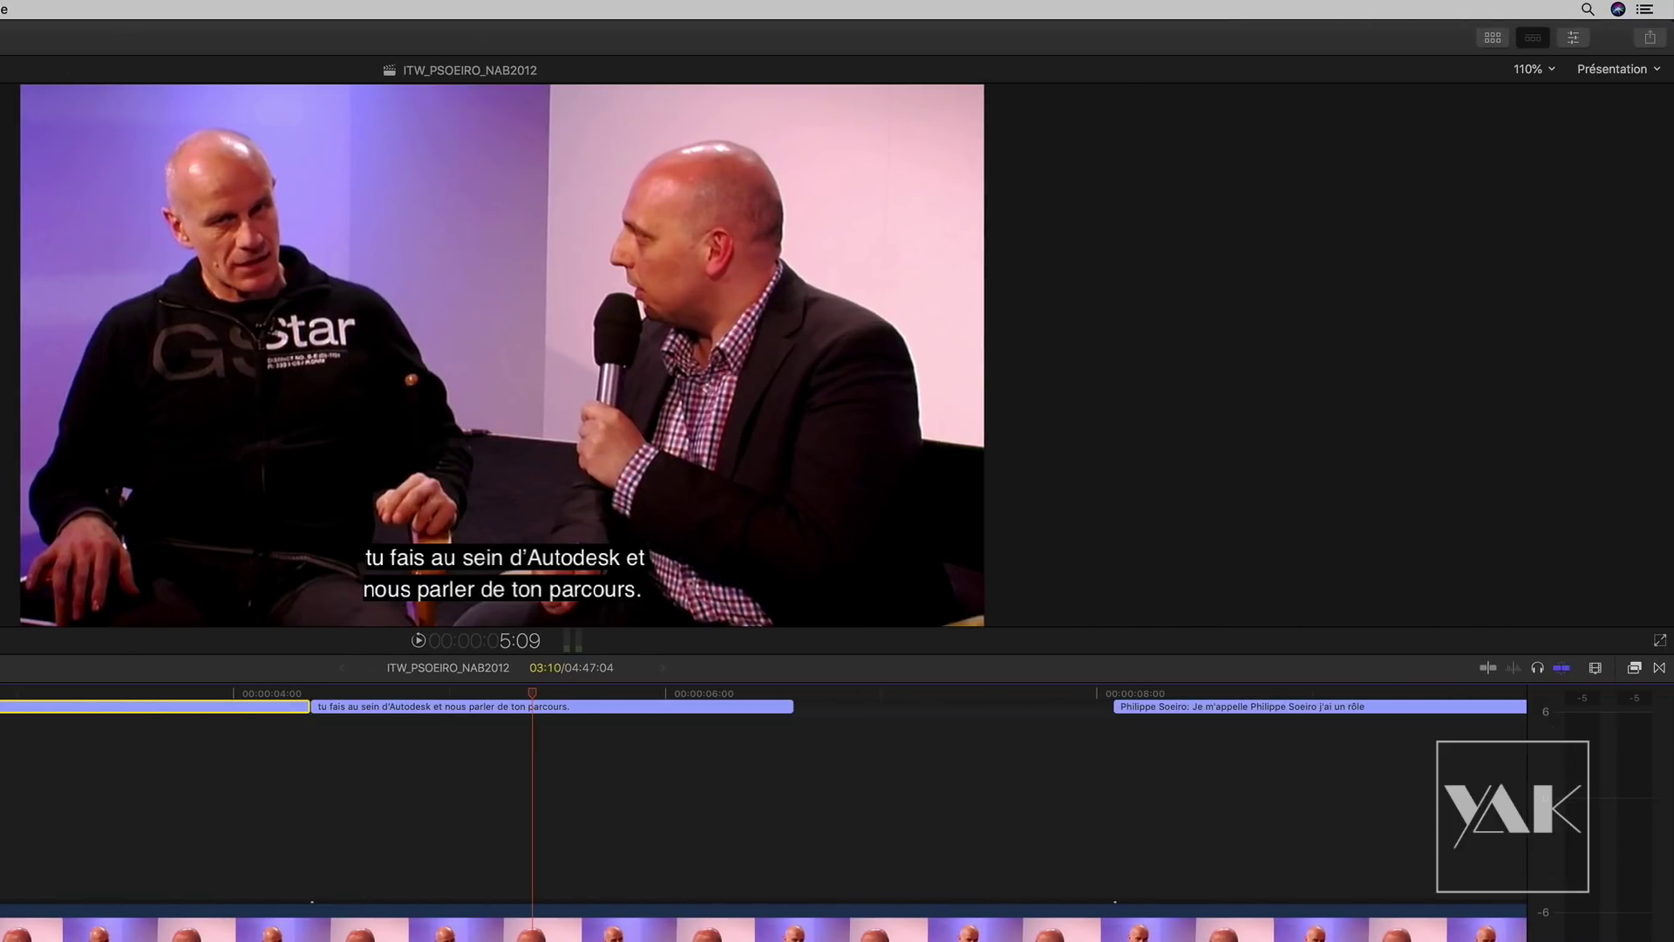
{"action": "left_click", "coordinate": [1571, 39]}
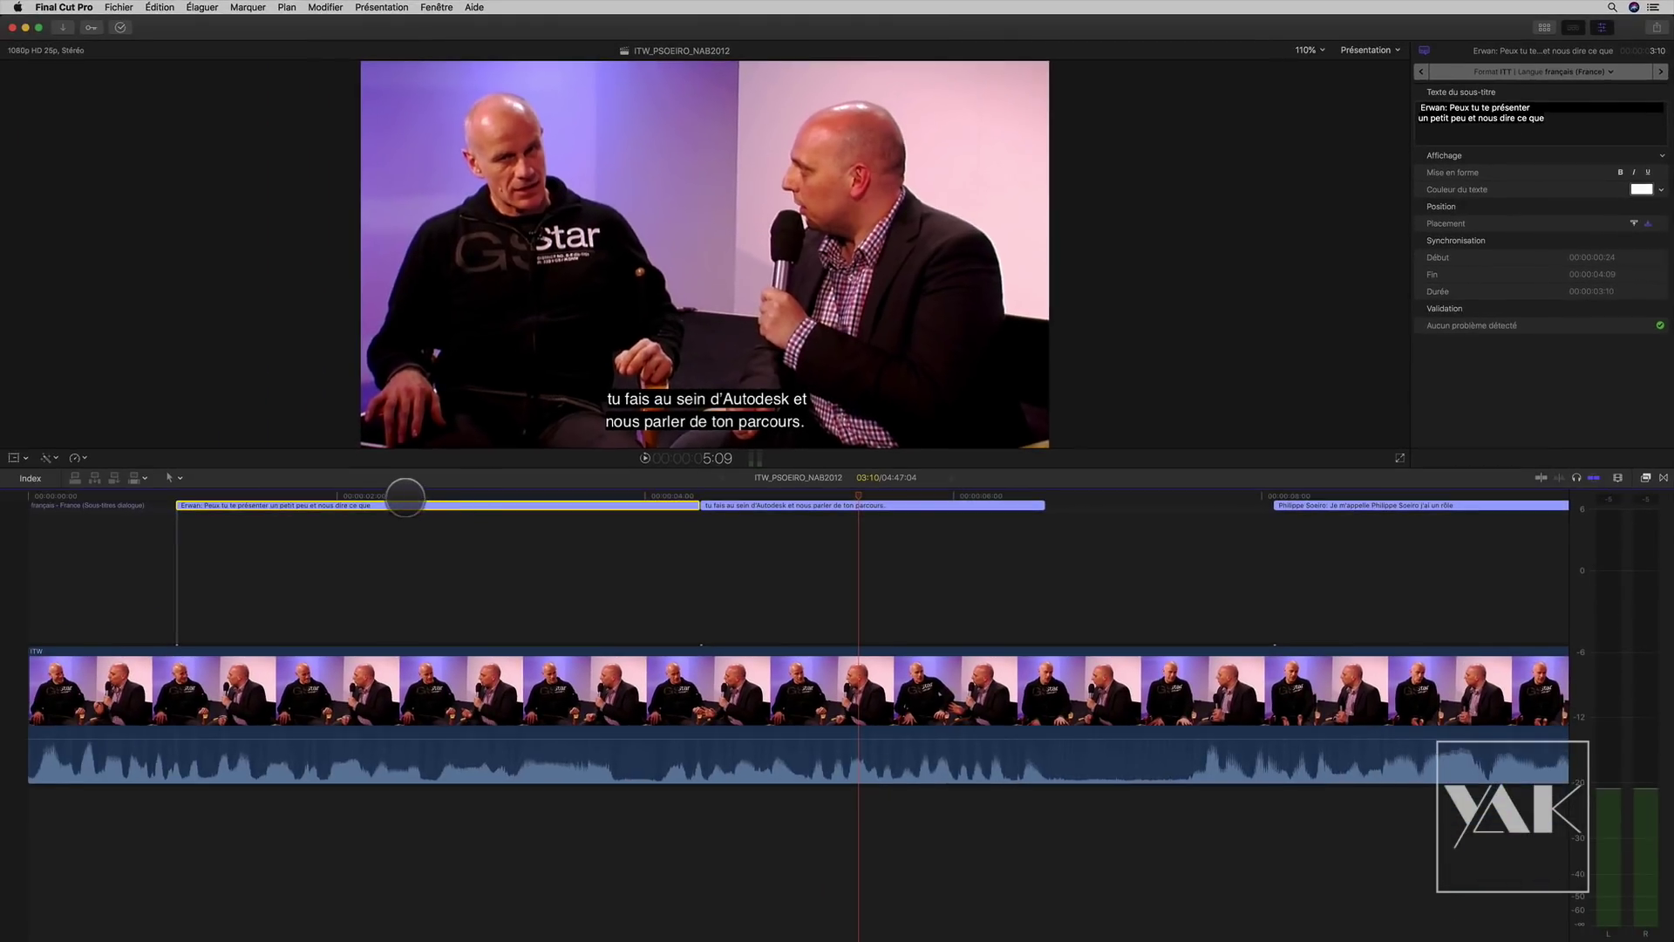
{"action": "mouse_move", "coordinate": [424, 495]}
{"action": "left_mouse_down"}
{"action": "mouse_move", "coordinate": [374, 488]}
{"action": "mouse_move", "coordinate": [405, 495]}
{"action": "left_mouse_up"}
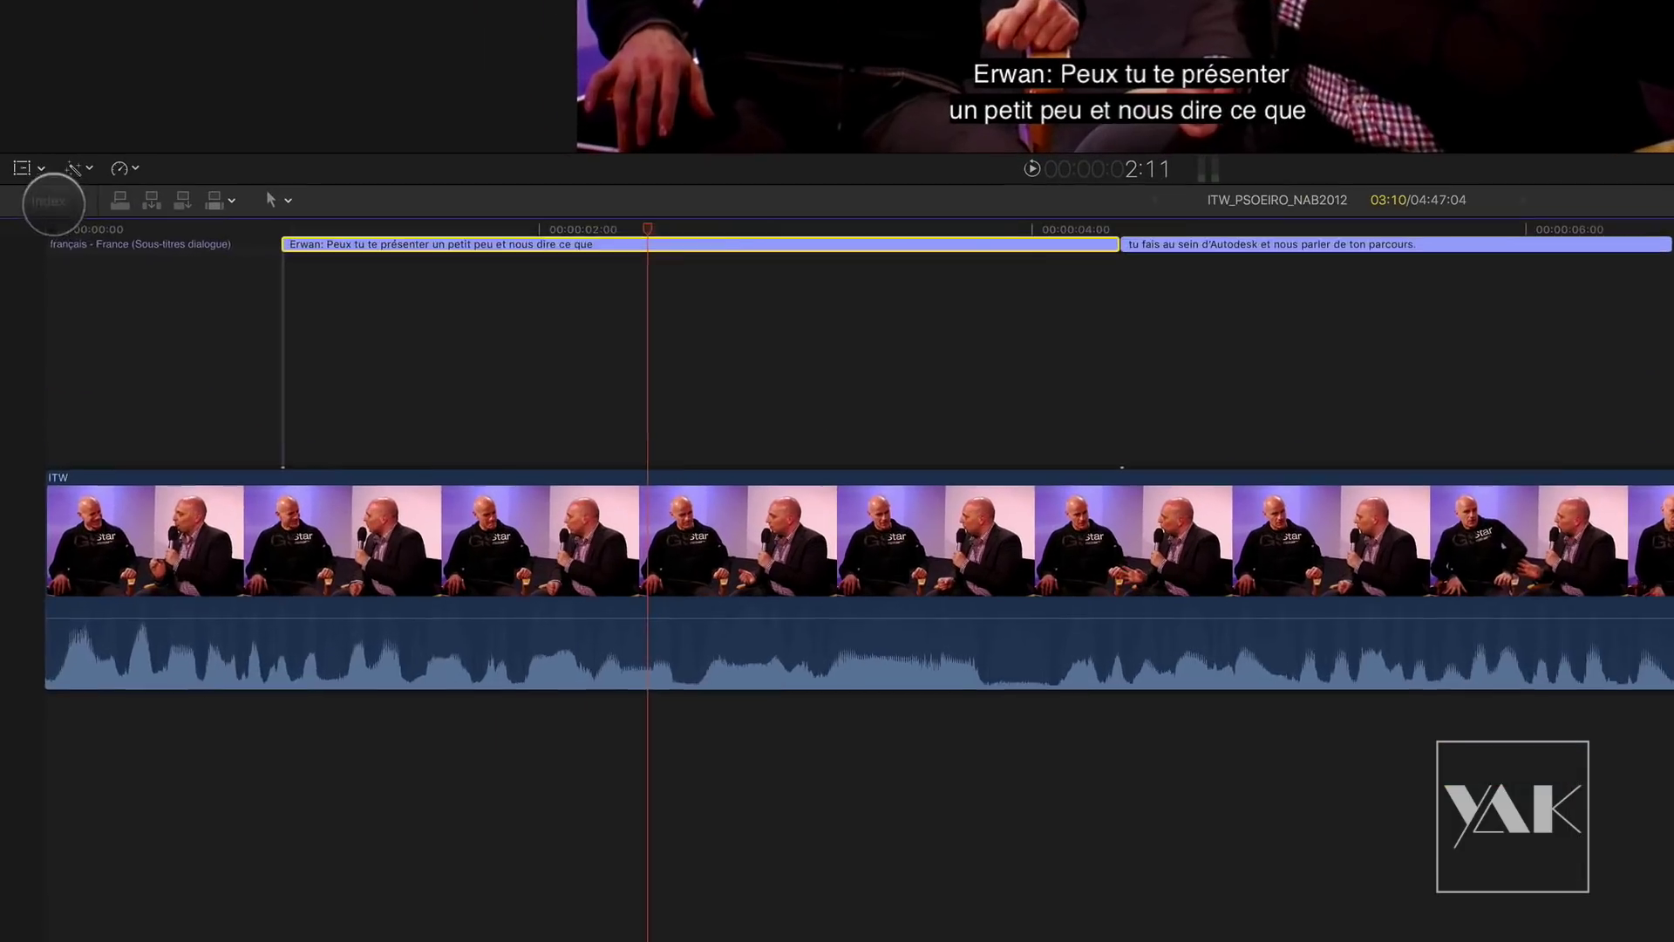
{"action": "left_click", "coordinate": [30, 478]}
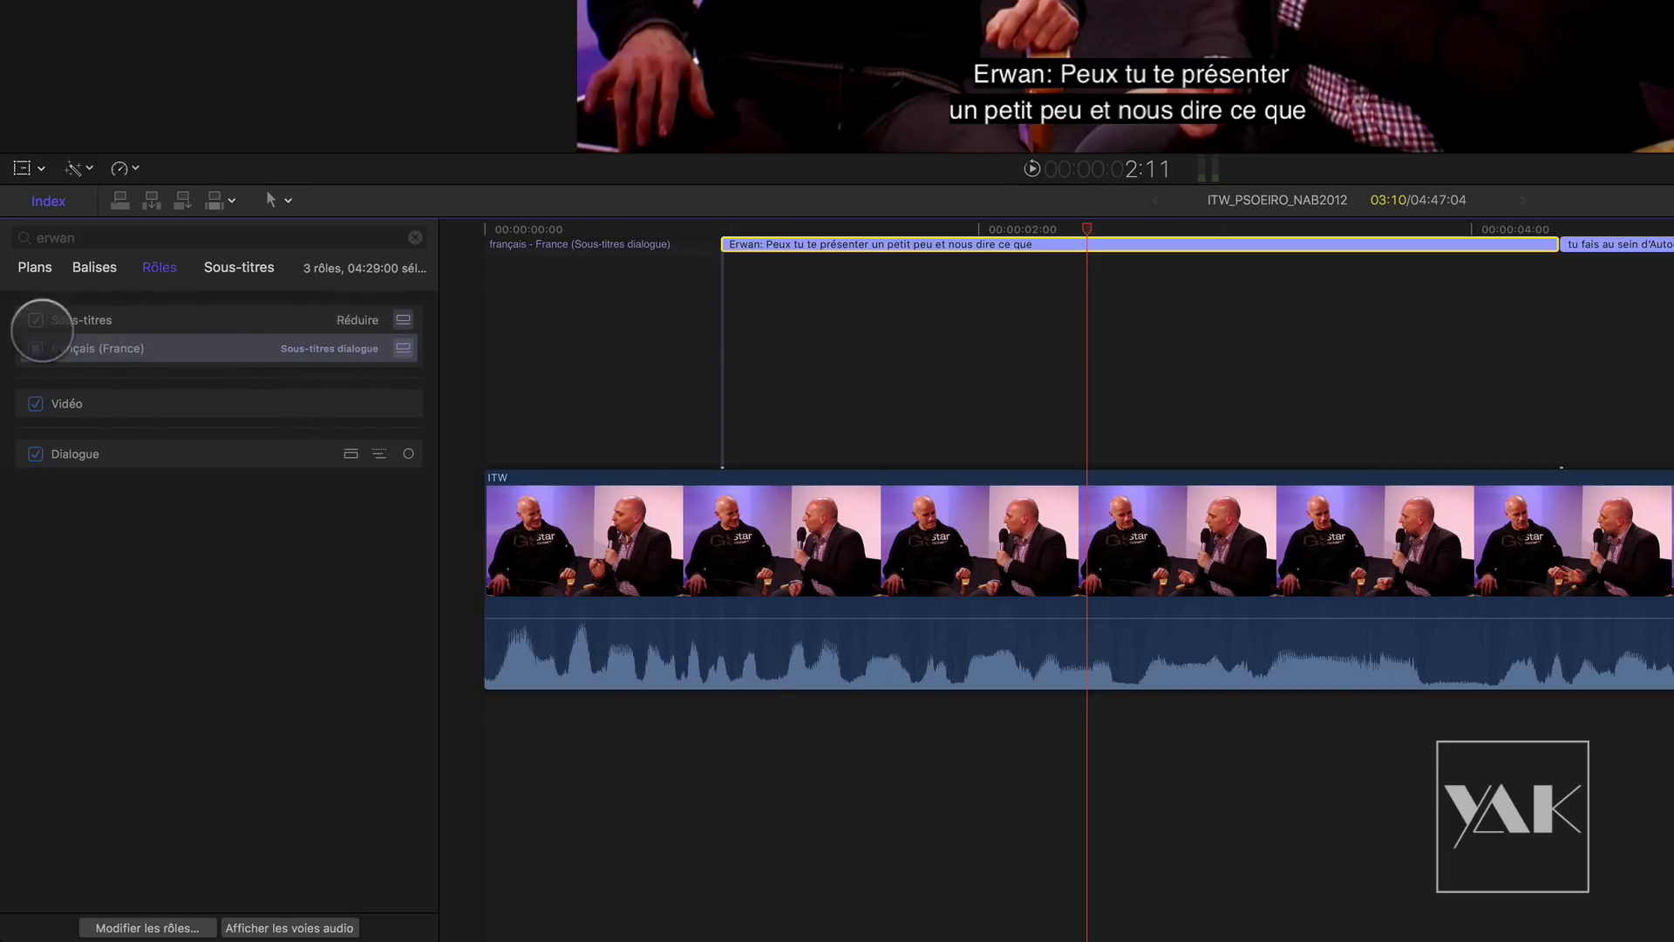
Step: Toggle the subtitle role off and on, restore the français (France) lane, and list the captions
{"action": "left_click", "coordinate": [35, 319]}
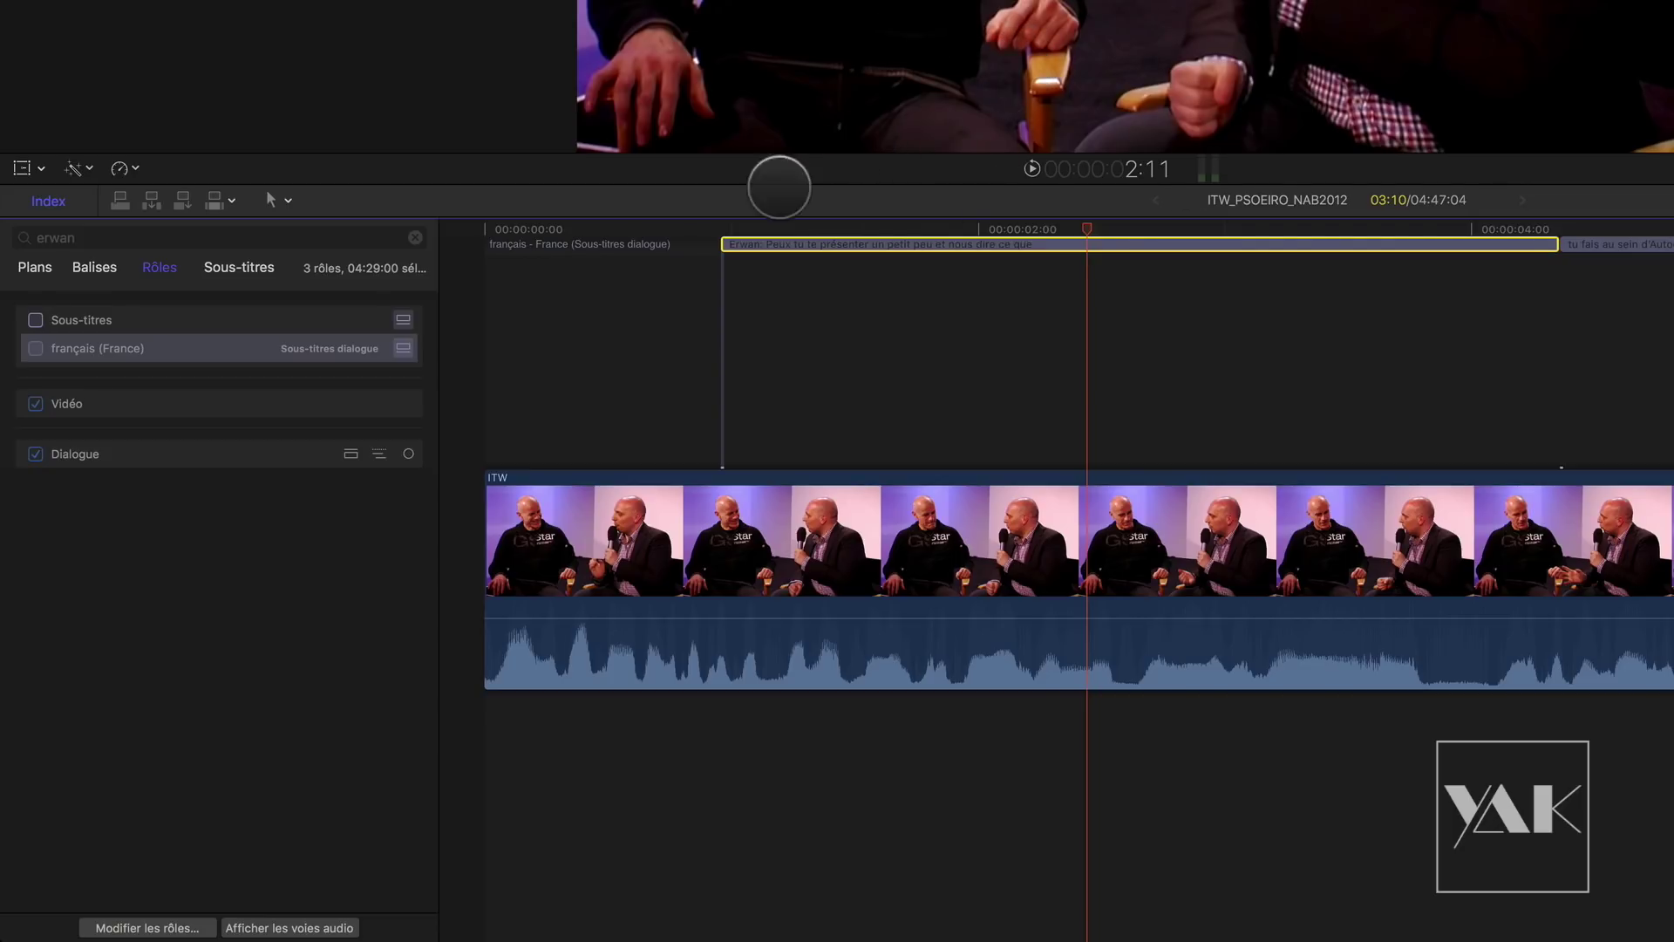
{"action": "left_click", "coordinate": [79, 348]}
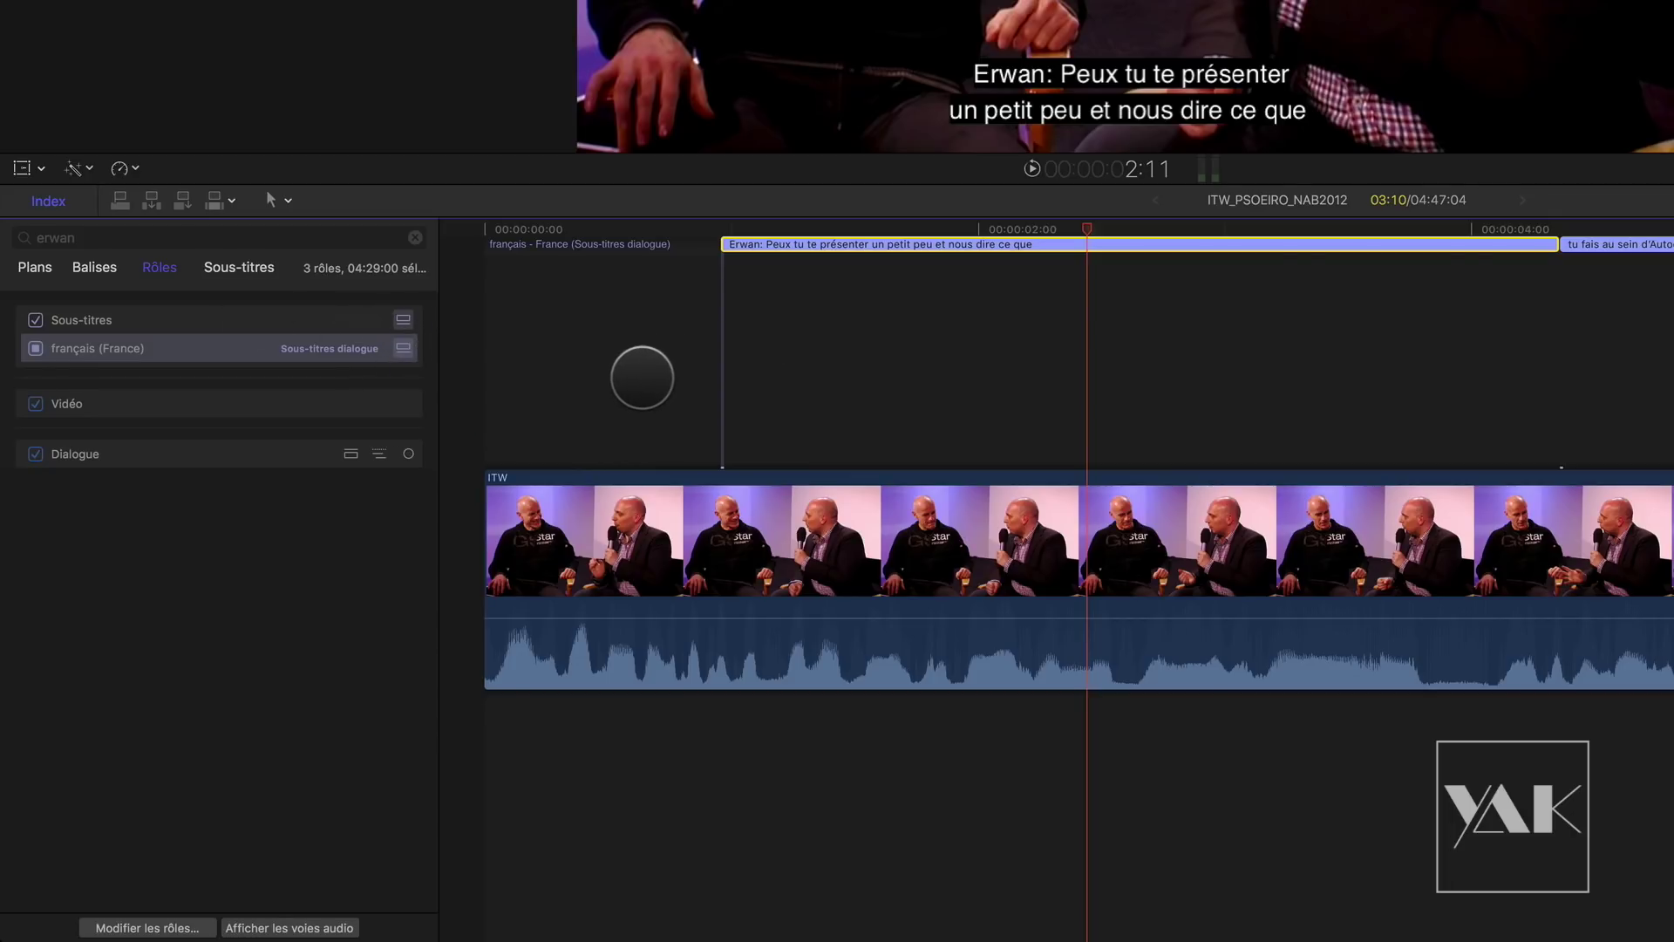
{"action": "left_click", "coordinate": [403, 348]}
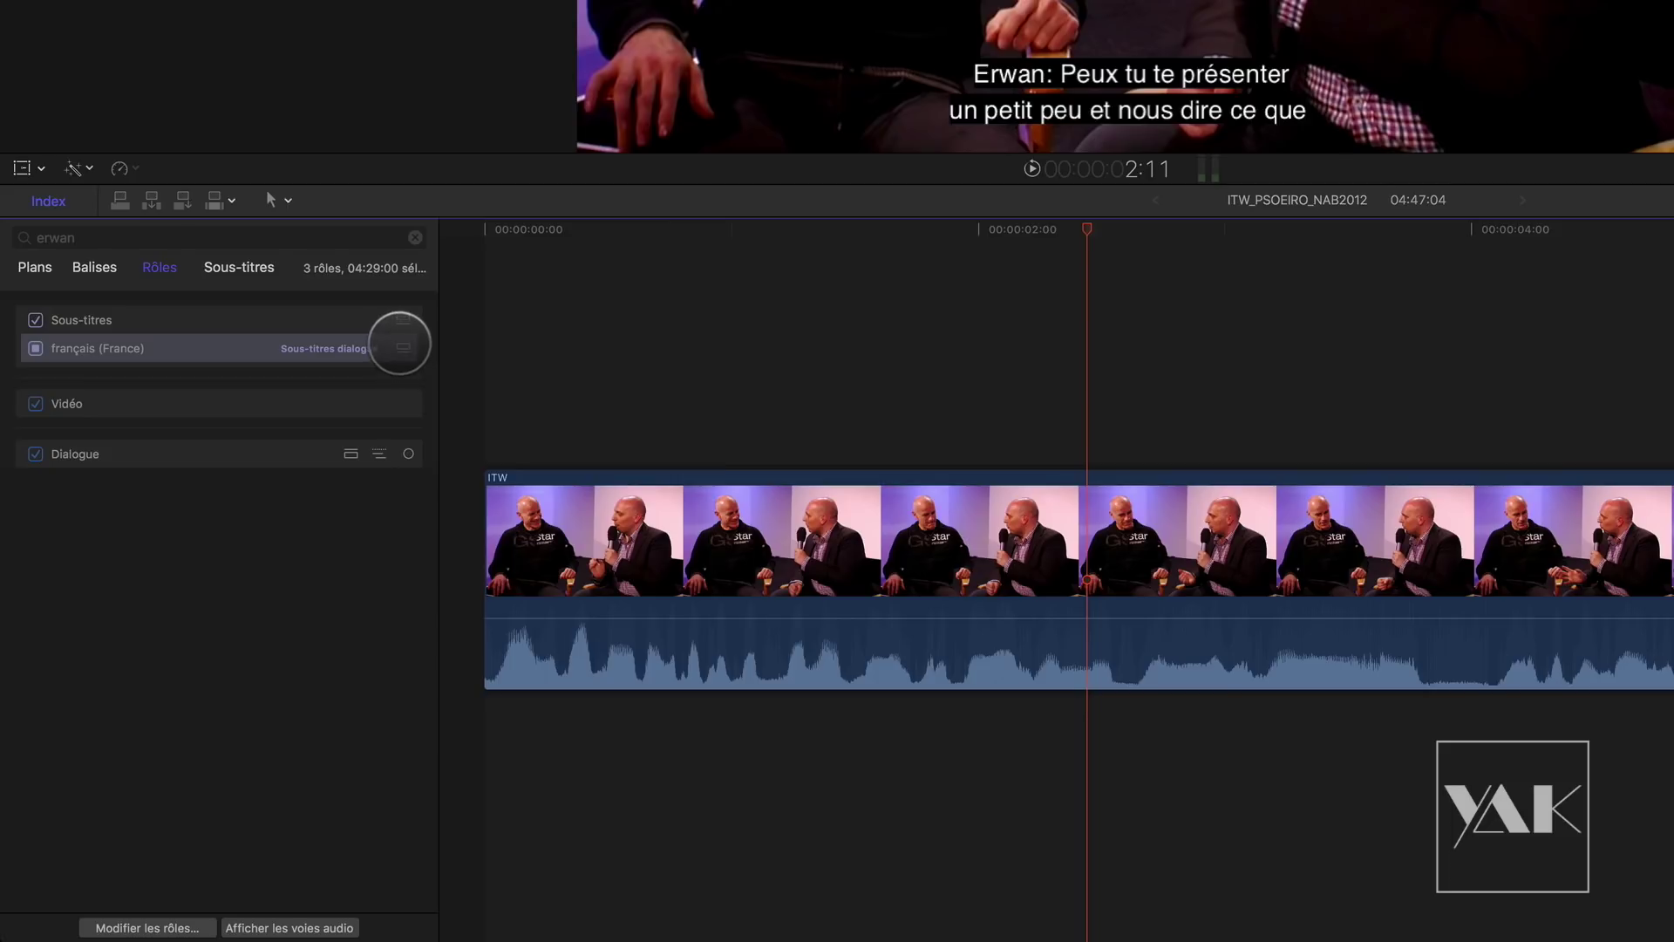
{"action": "left_click", "coordinate": [403, 348]}
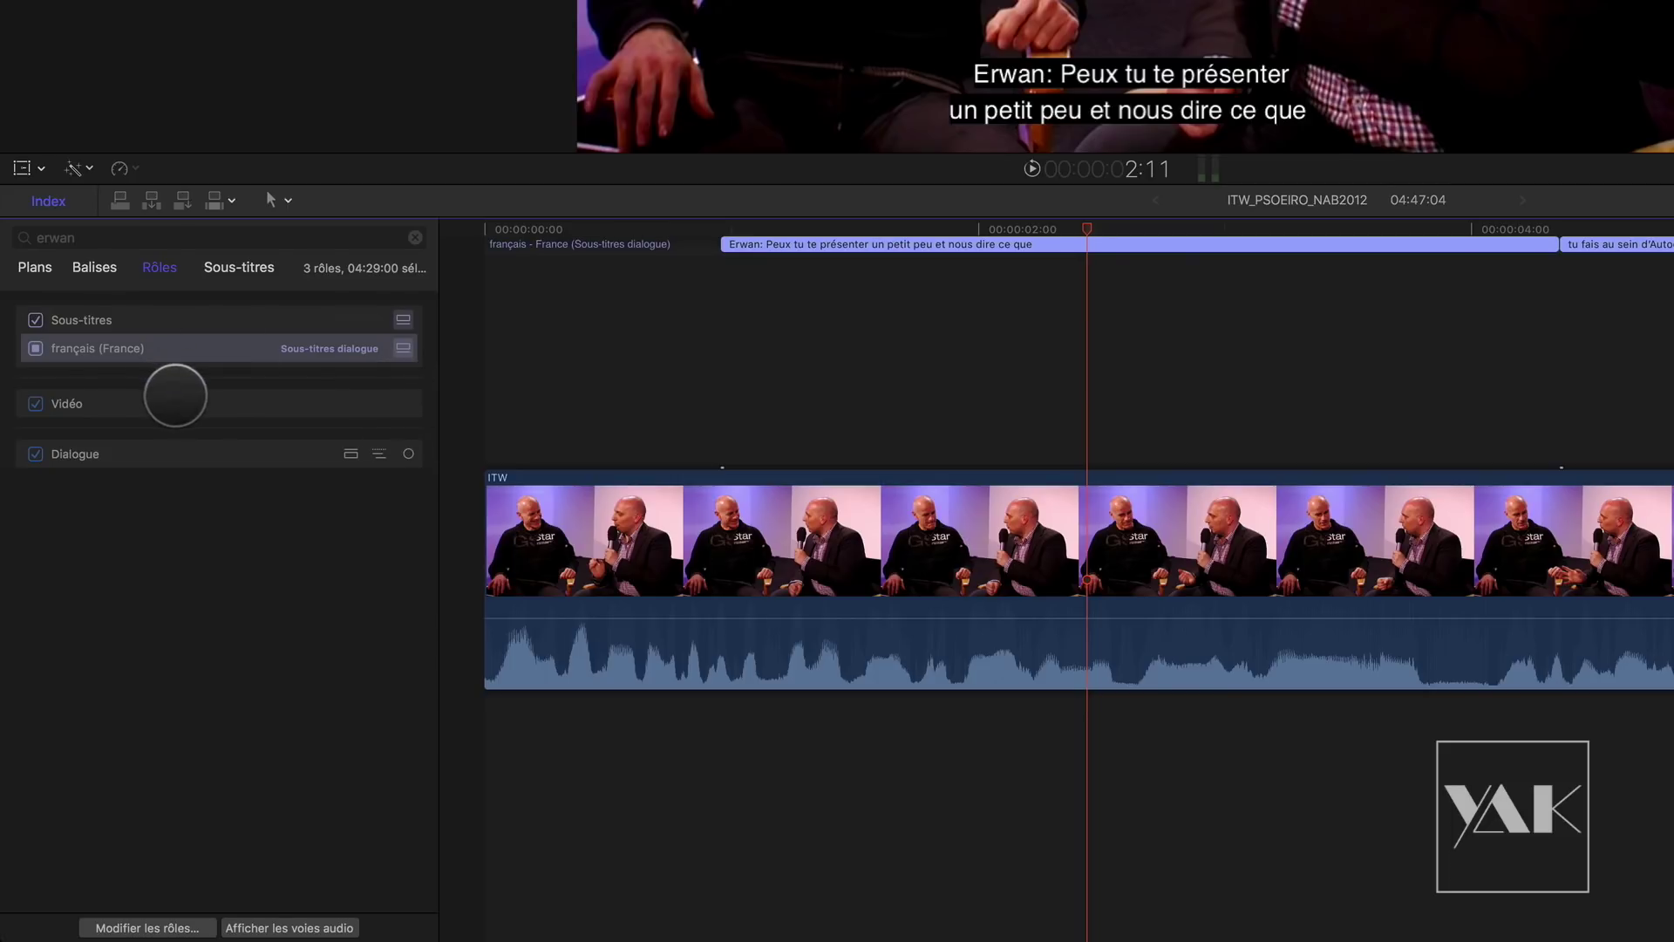
{"action": "mouse_move", "coordinate": [295, 317]}
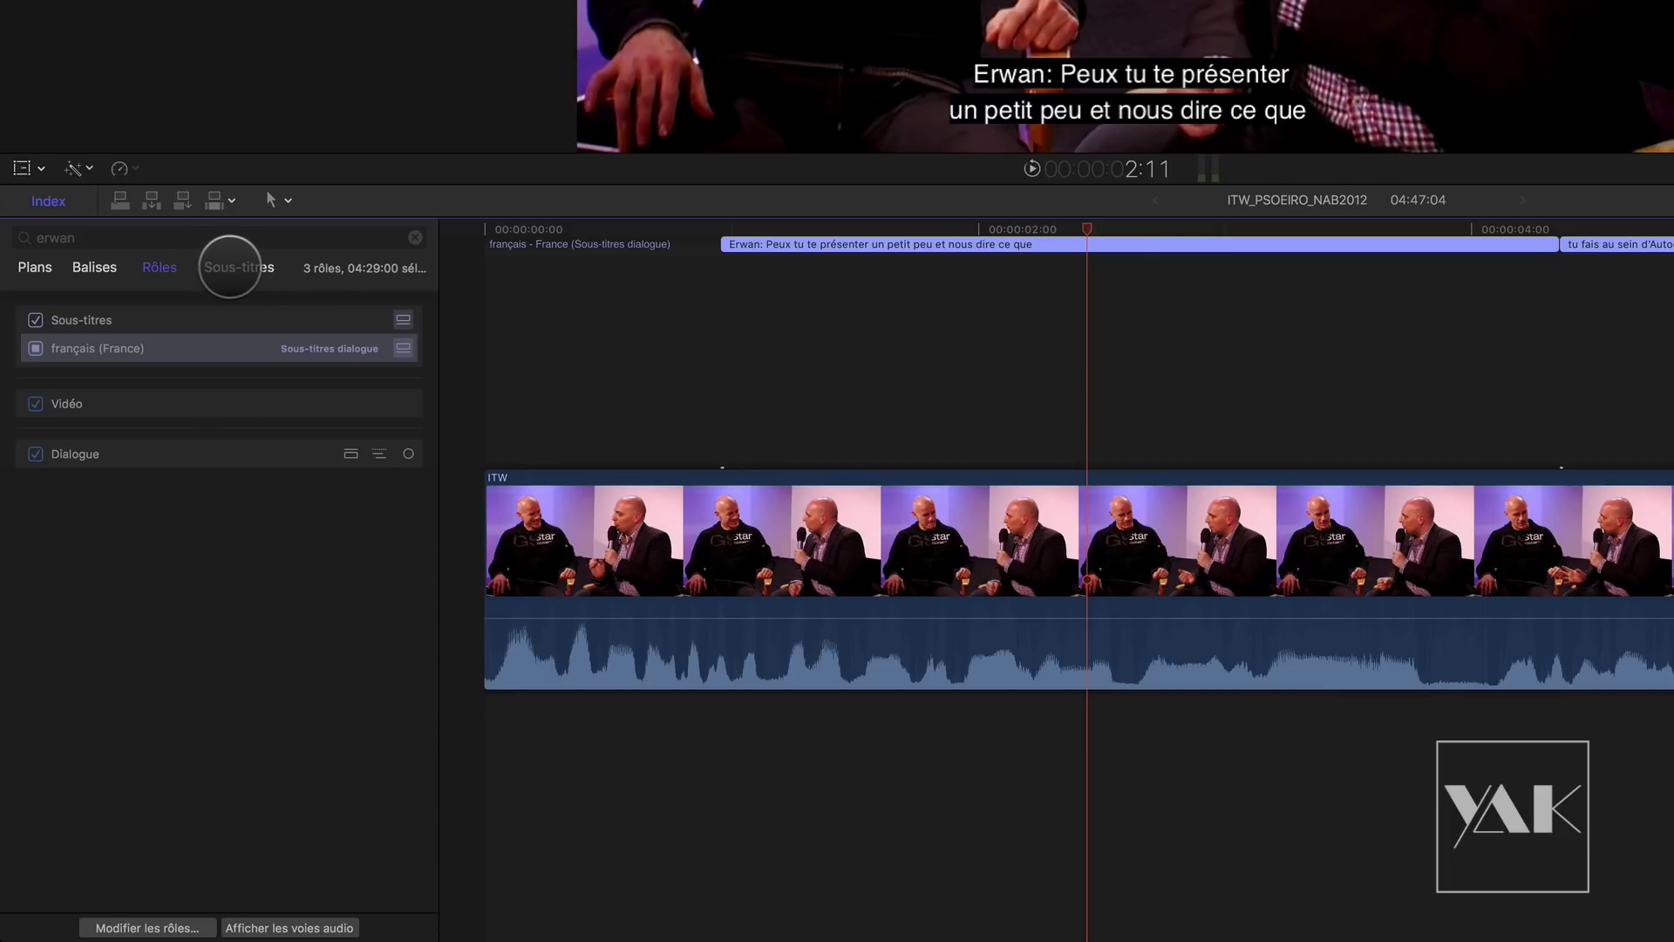
{"action": "left_click", "coordinate": [233, 268]}
Step: Clear the 'erwan' search and step through the full list of subtitles
{"action": "left_click", "coordinate": [415, 238]}
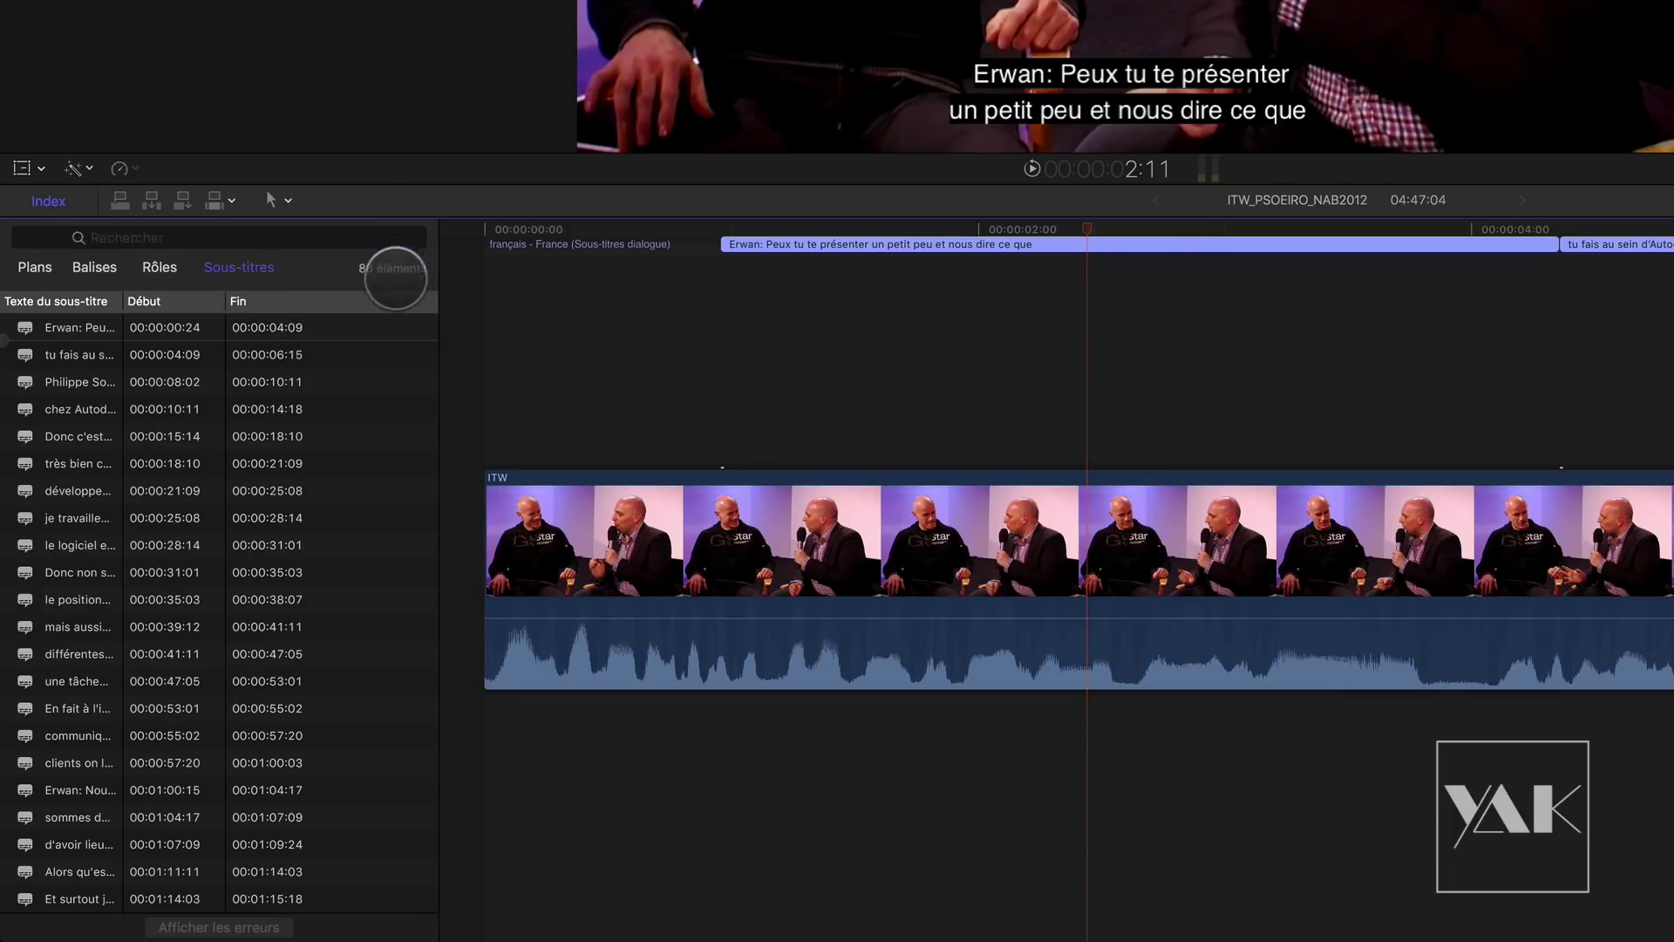
{"action": "left_click", "coordinate": [77, 382]}
{"action": "left_click", "coordinate": [77, 436]}
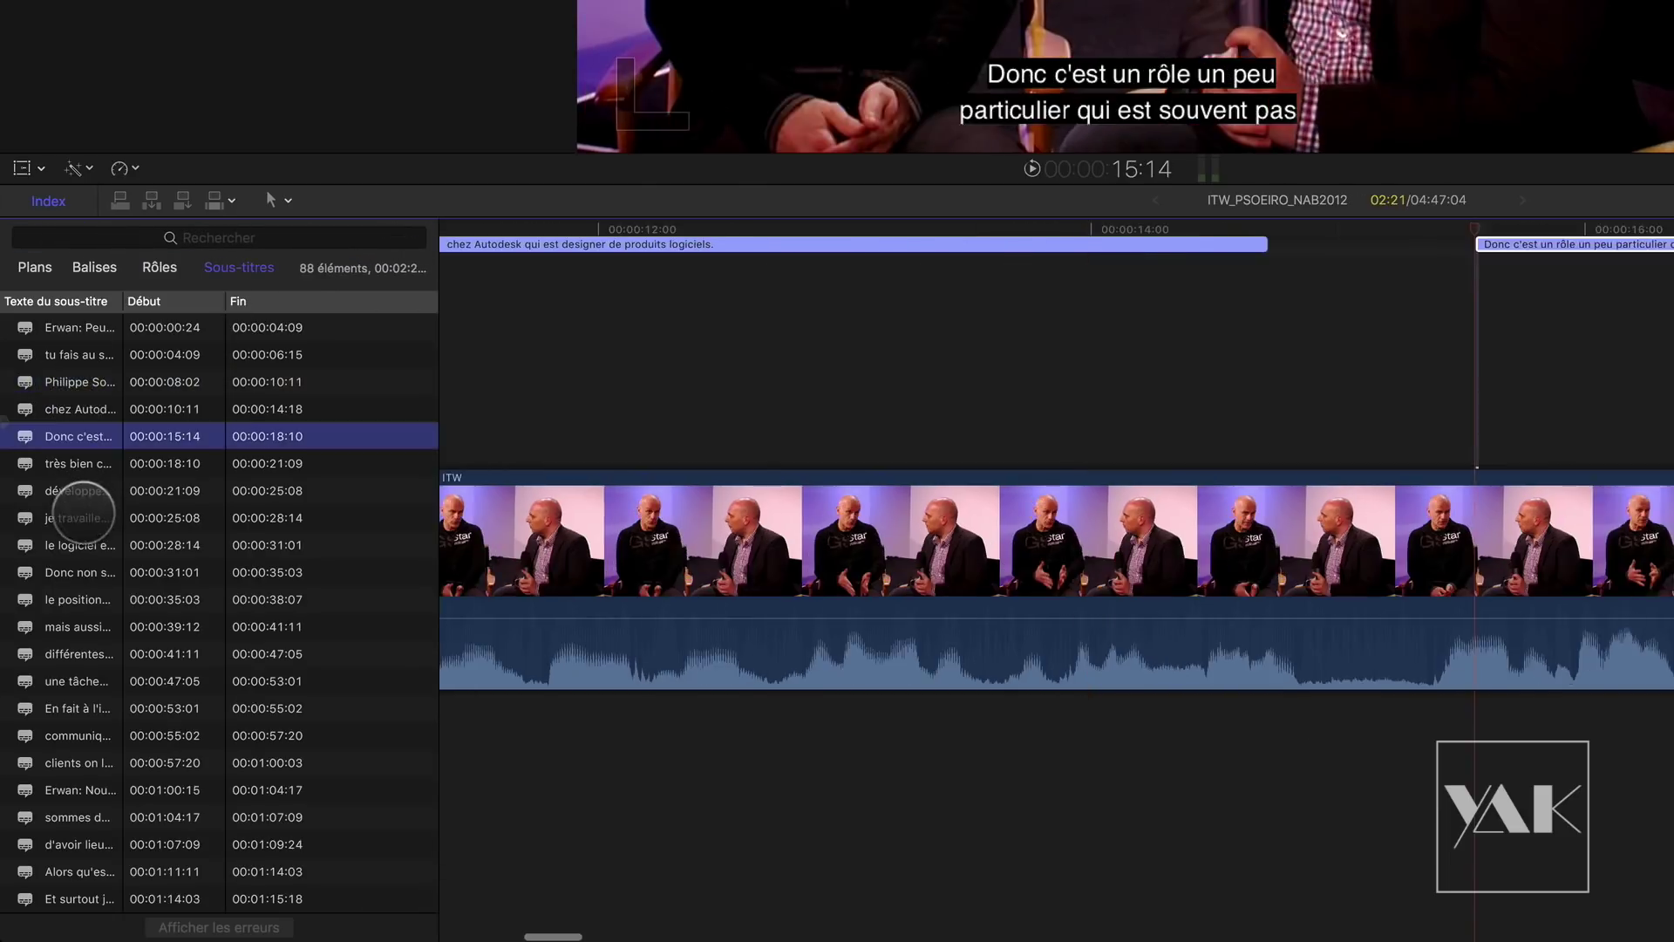
{"action": "left_click", "coordinate": [79, 518]}
{"action": "left_click", "coordinate": [83, 599]}
{"action": "left_click", "coordinate": [87, 654]}
{"action": "left_click", "coordinate": [104, 708]}
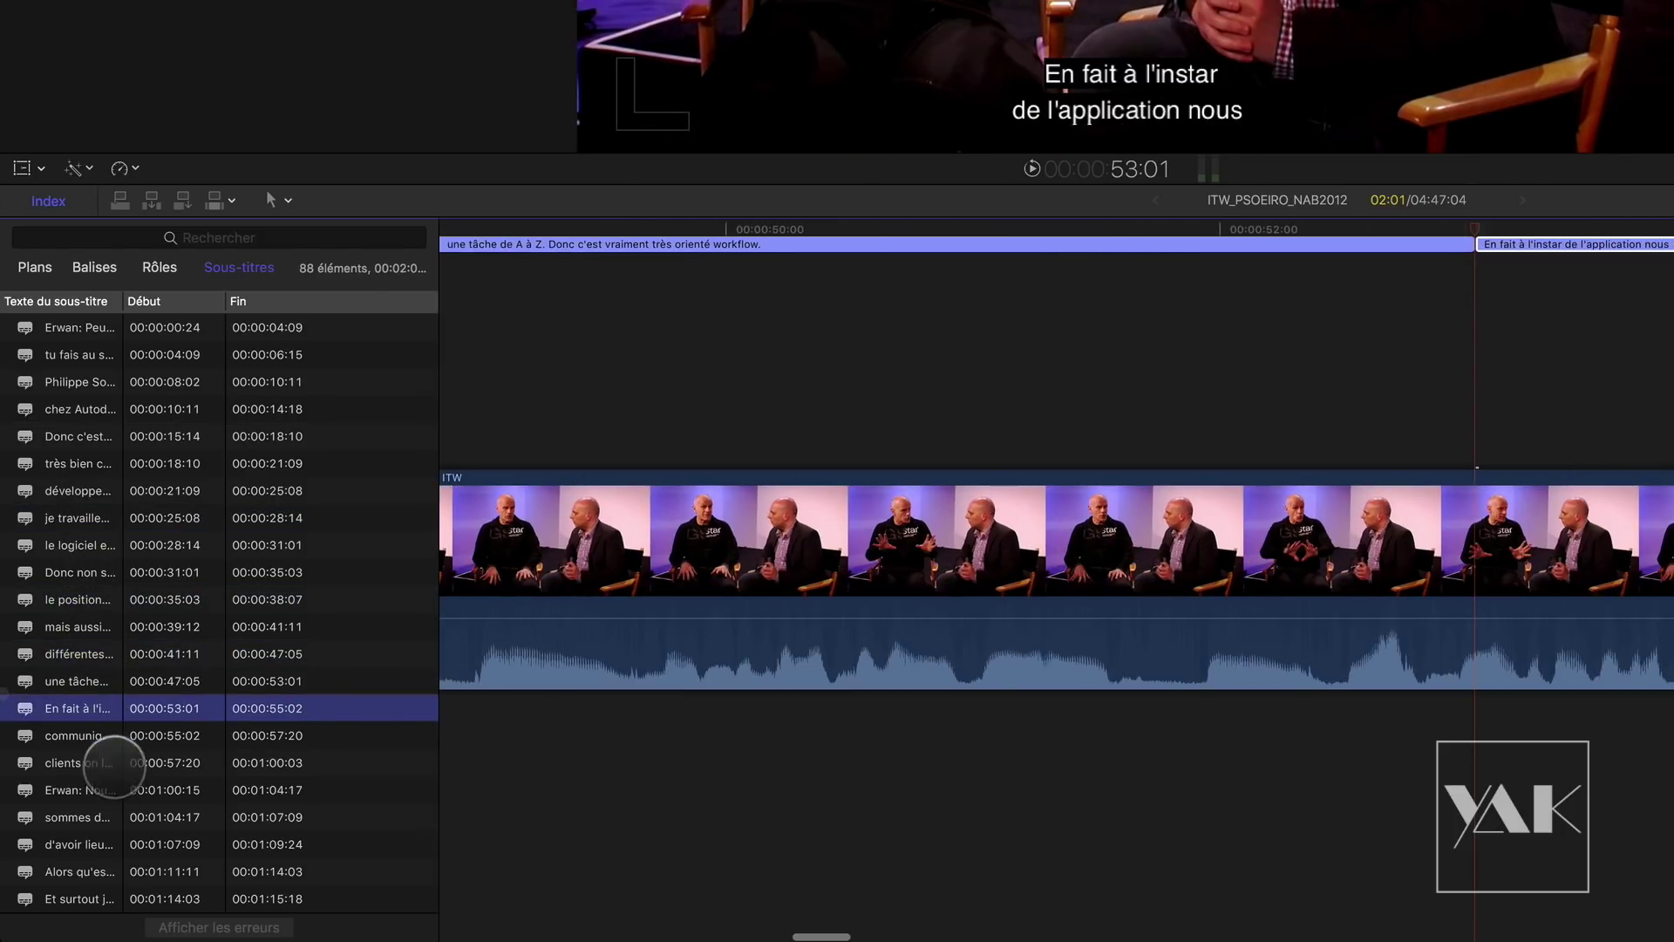
{"action": "left_click", "coordinate": [122, 790]}
{"action": "left_click", "coordinate": [131, 844]}
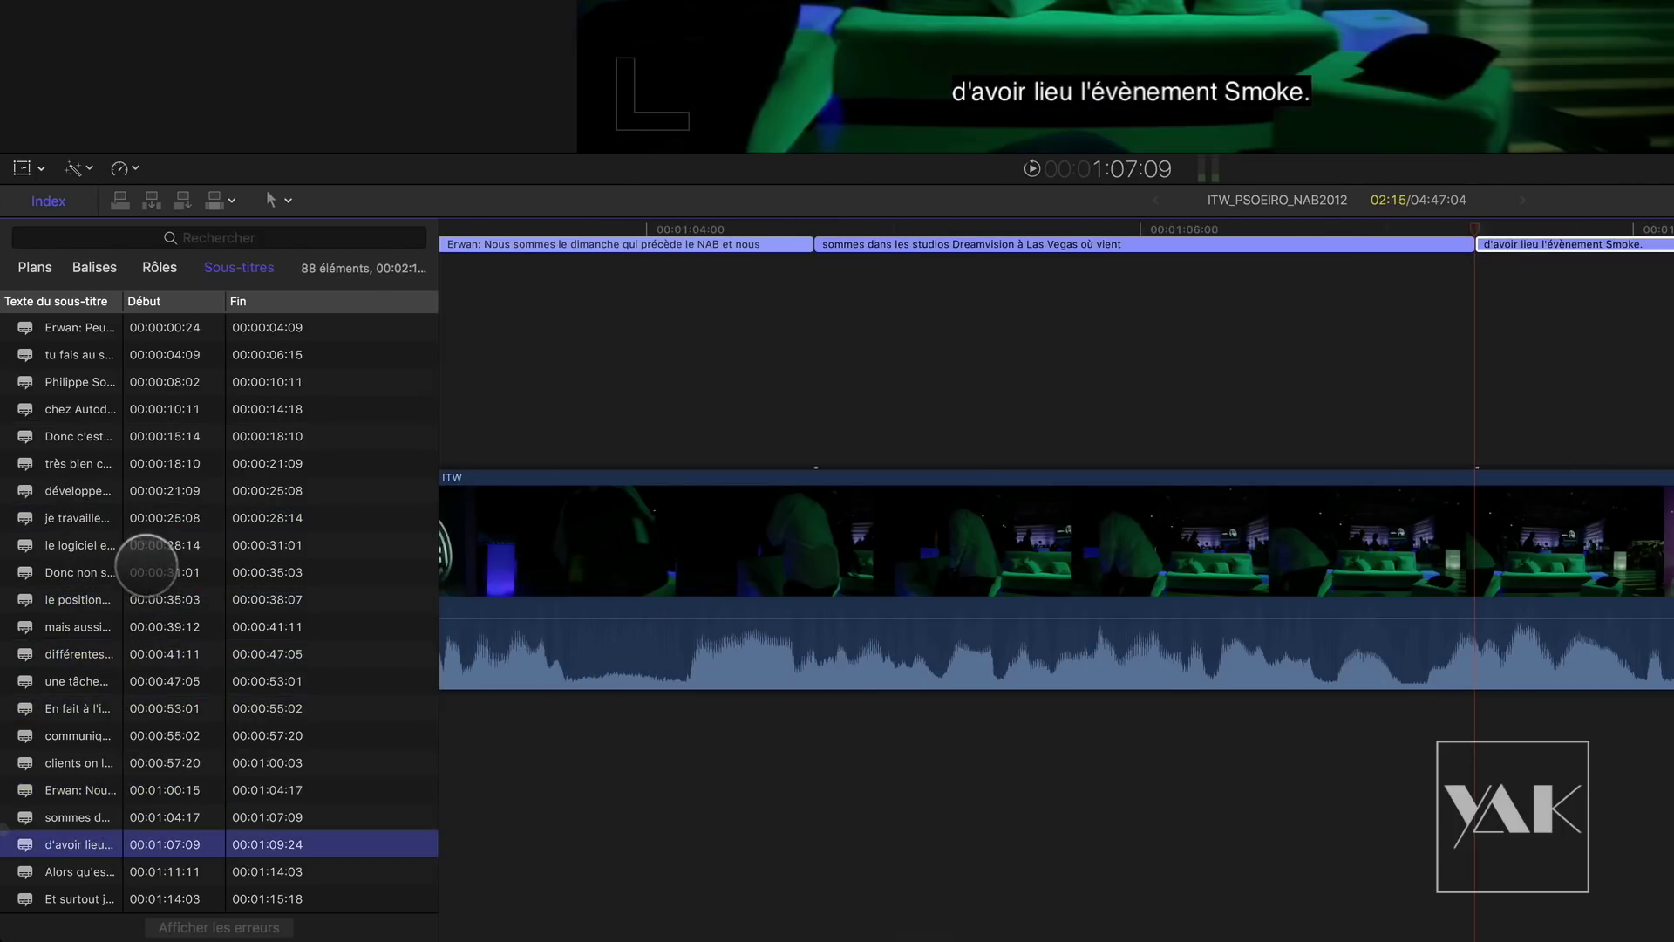
{"action": "left_click", "coordinate": [123, 572]}
Step: Search the subtitles for 'flame' and visit both matching captions
{"action": "left_click", "coordinate": [199, 238]}
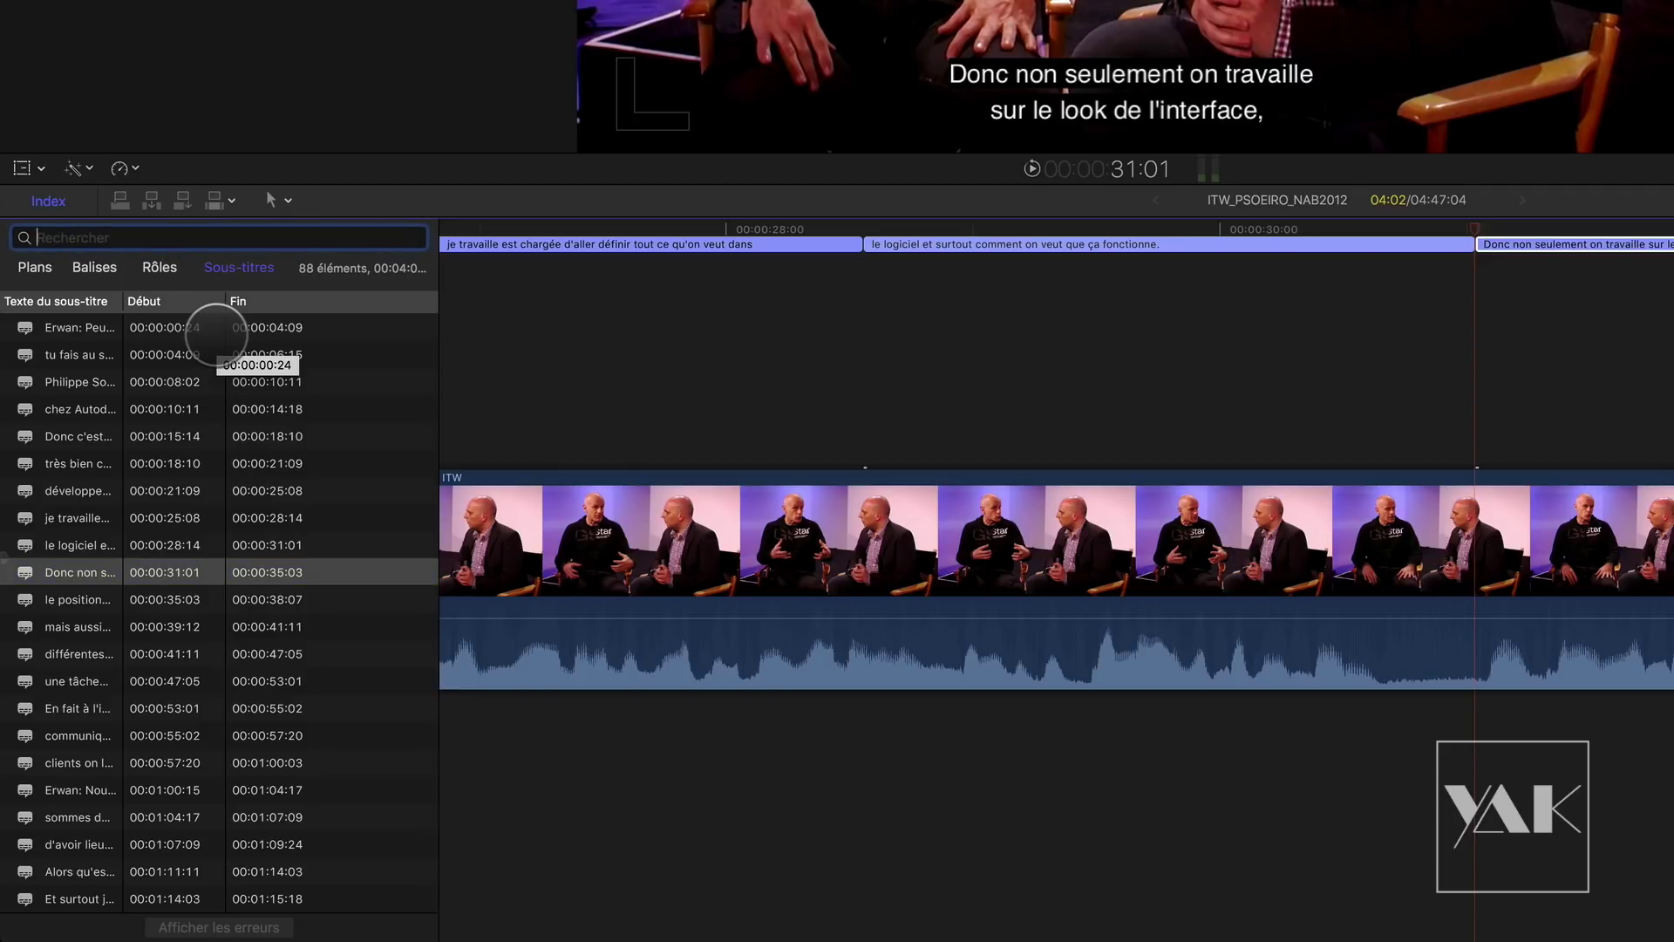
{"action": "type", "text": "flame"}
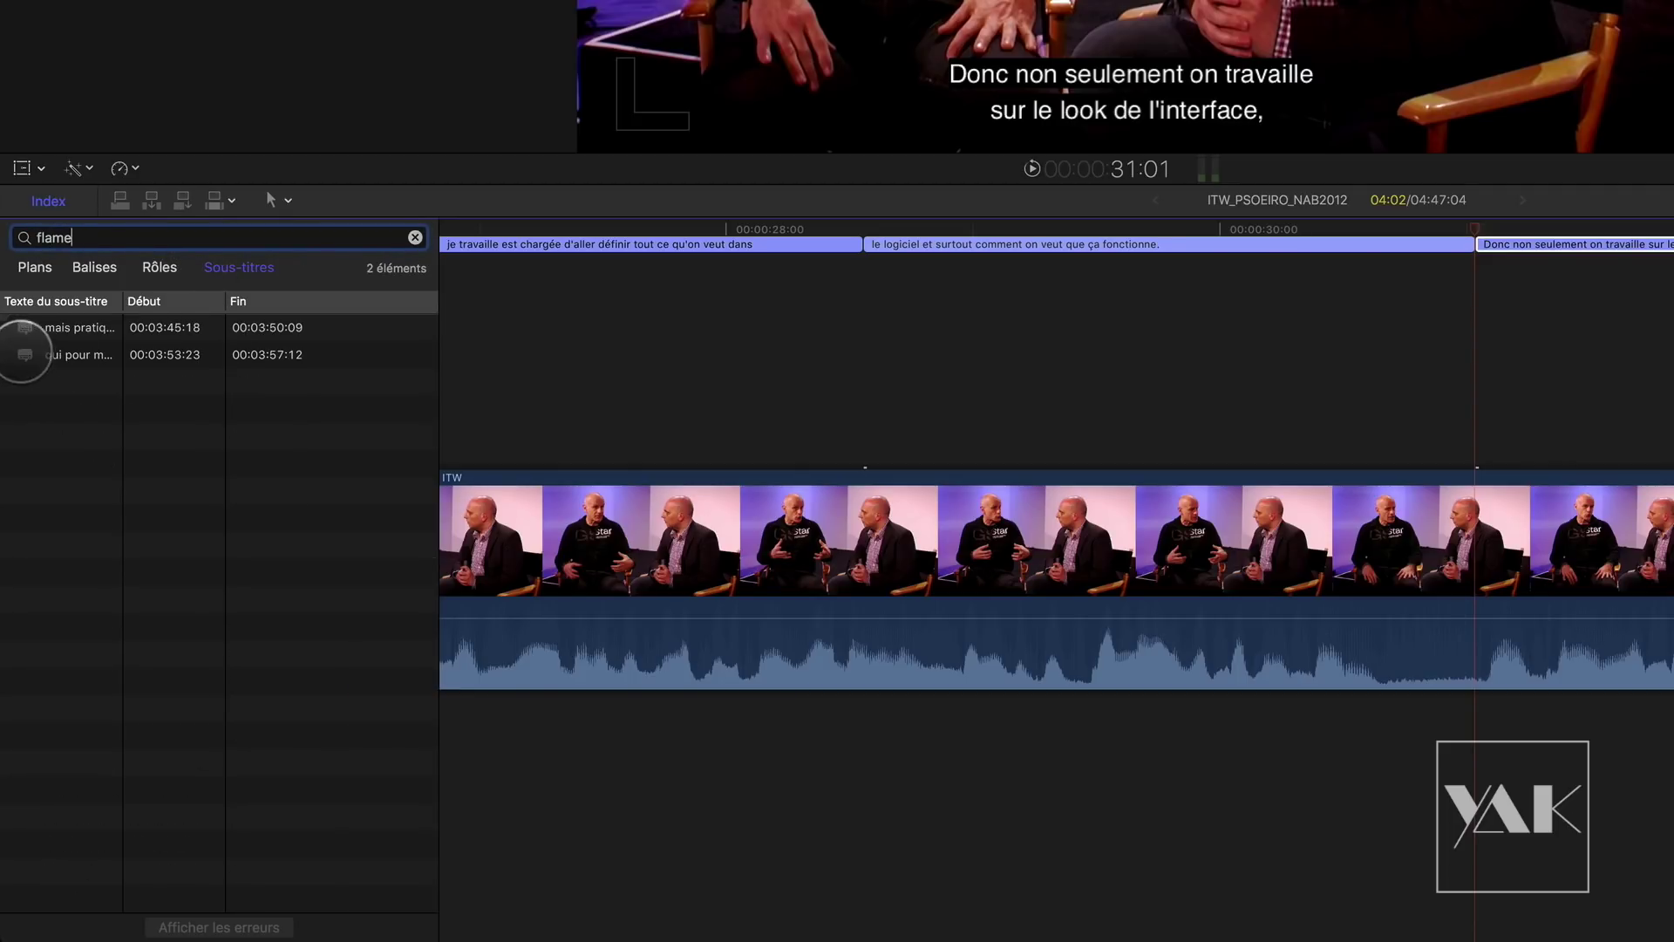
{"action": "left_click", "coordinate": [75, 328]}
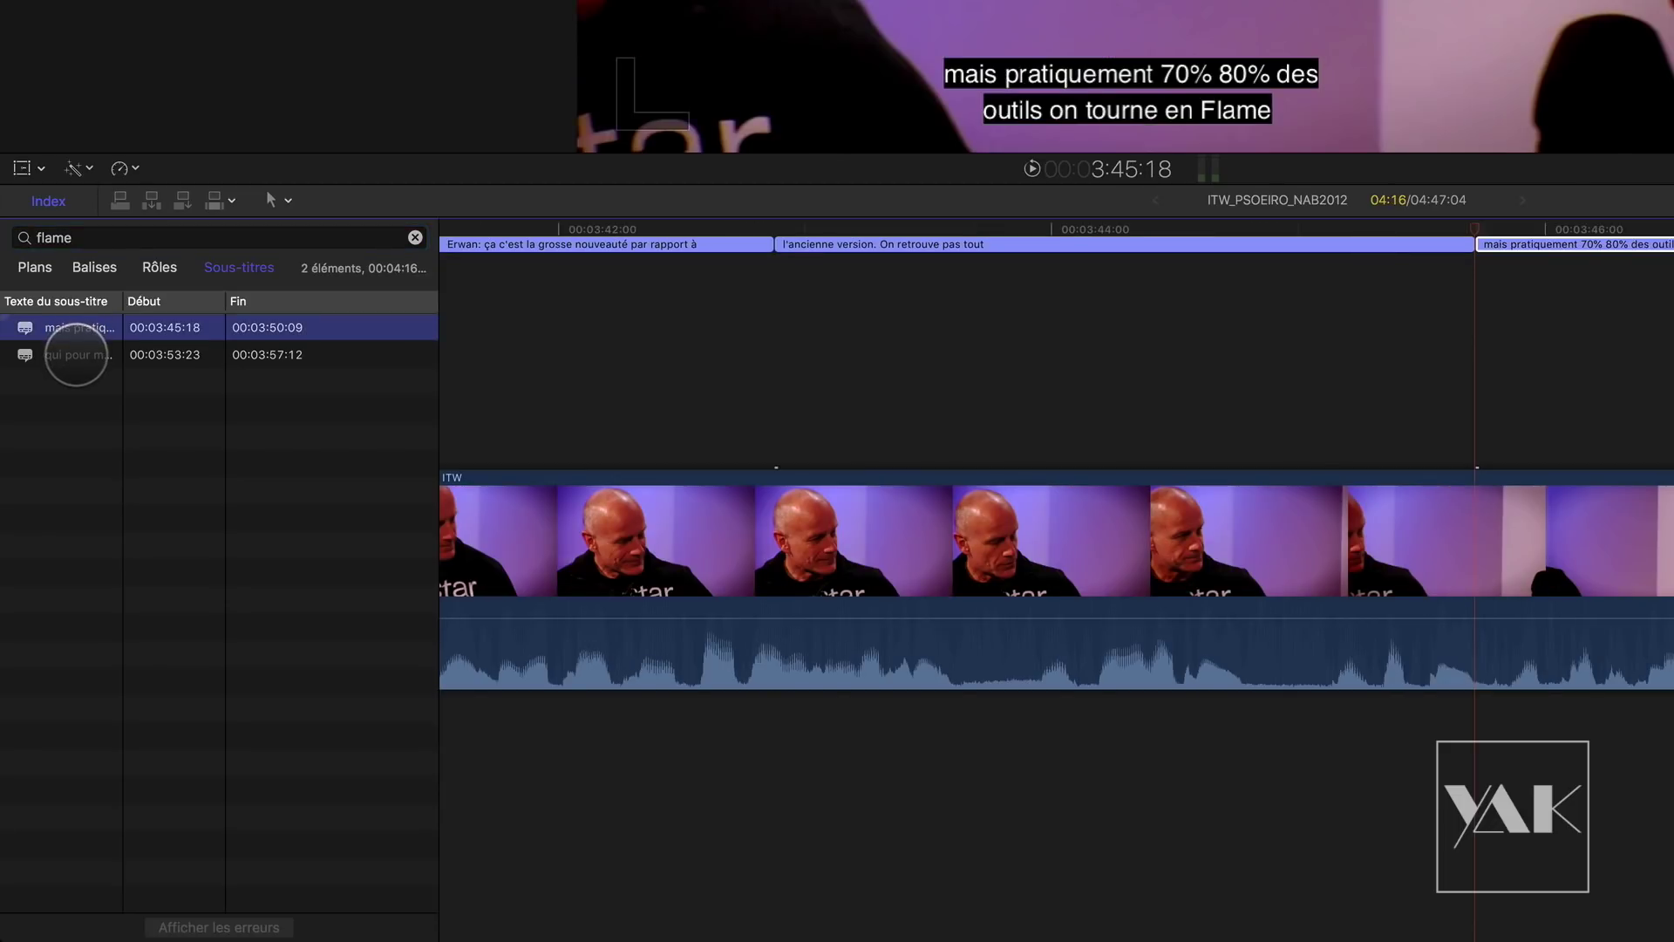
{"action": "left_click", "coordinate": [76, 355]}
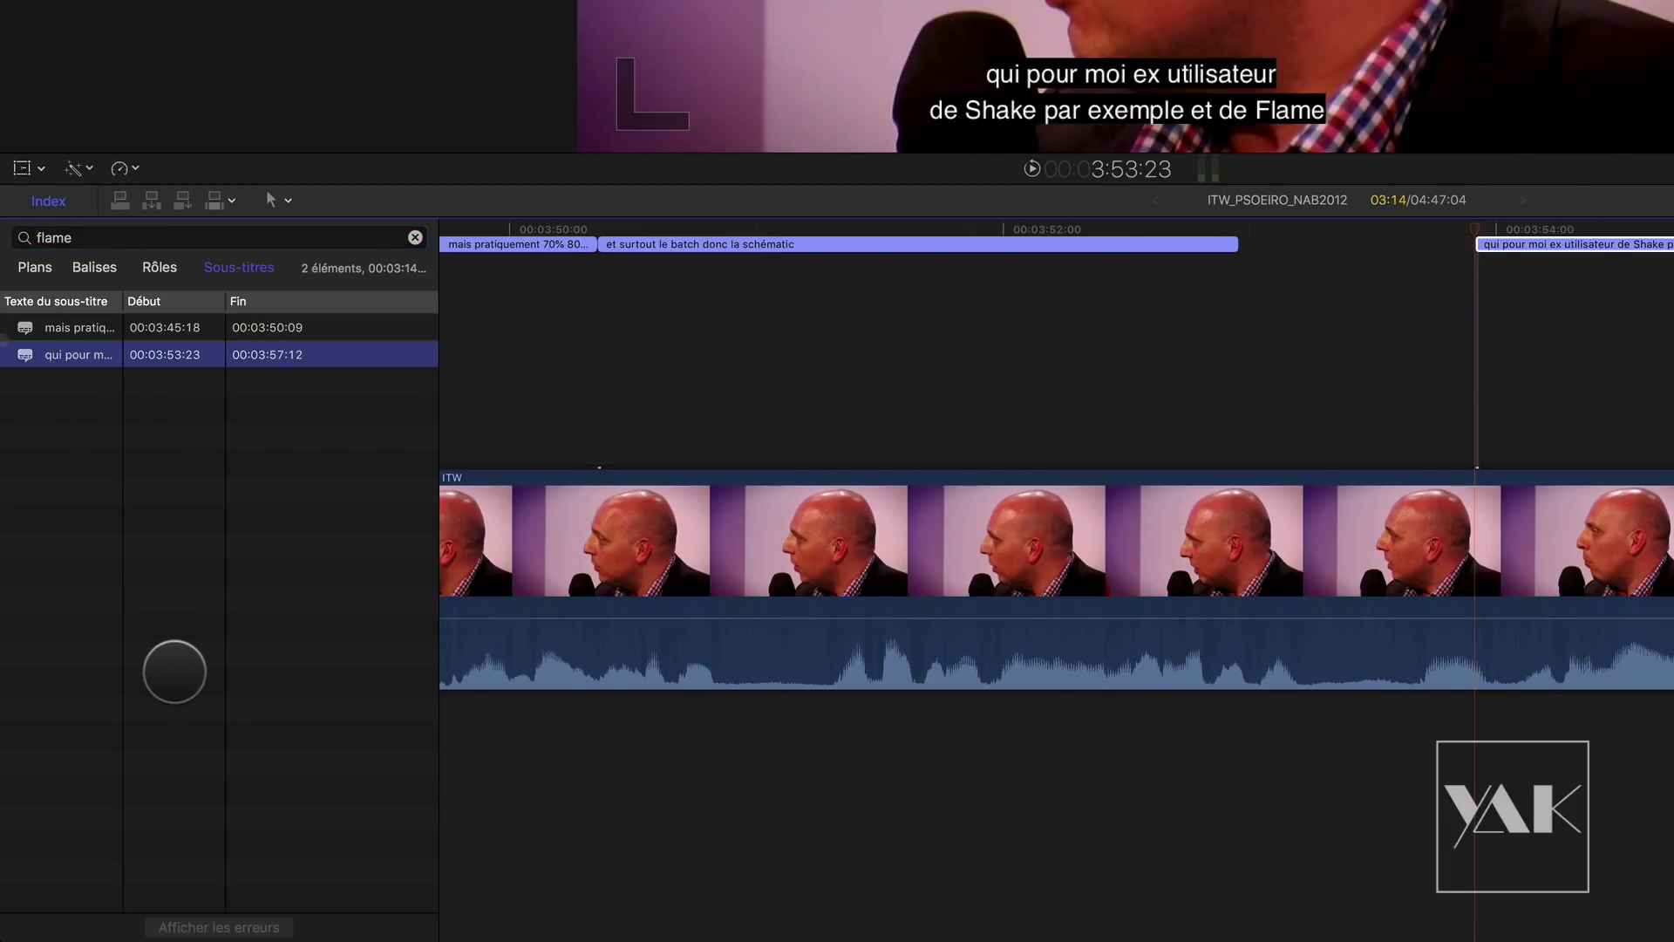
Step: Search for 'Autodesk', visit both matches and locate them in the zoomed-out timeline
{"action": "left_click", "coordinate": [75, 241]}
{"action": "double_click", "coordinate": [75, 241]}
{"action": "type", "text": "A"}
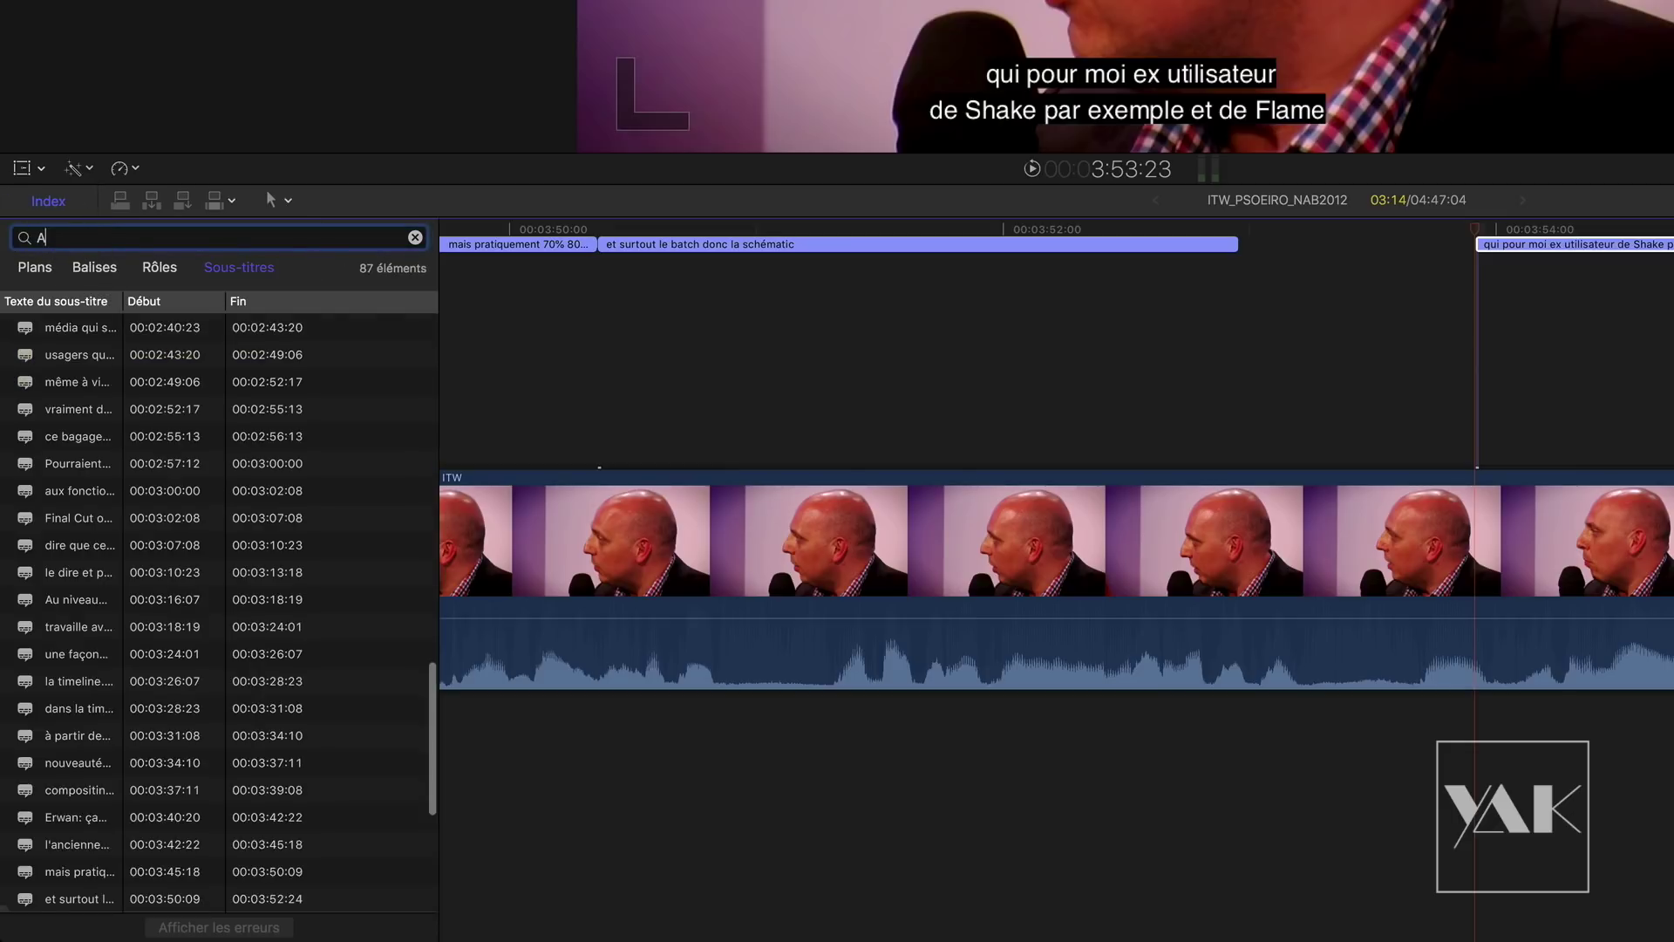
{"action": "type", "text": "utodesk"}
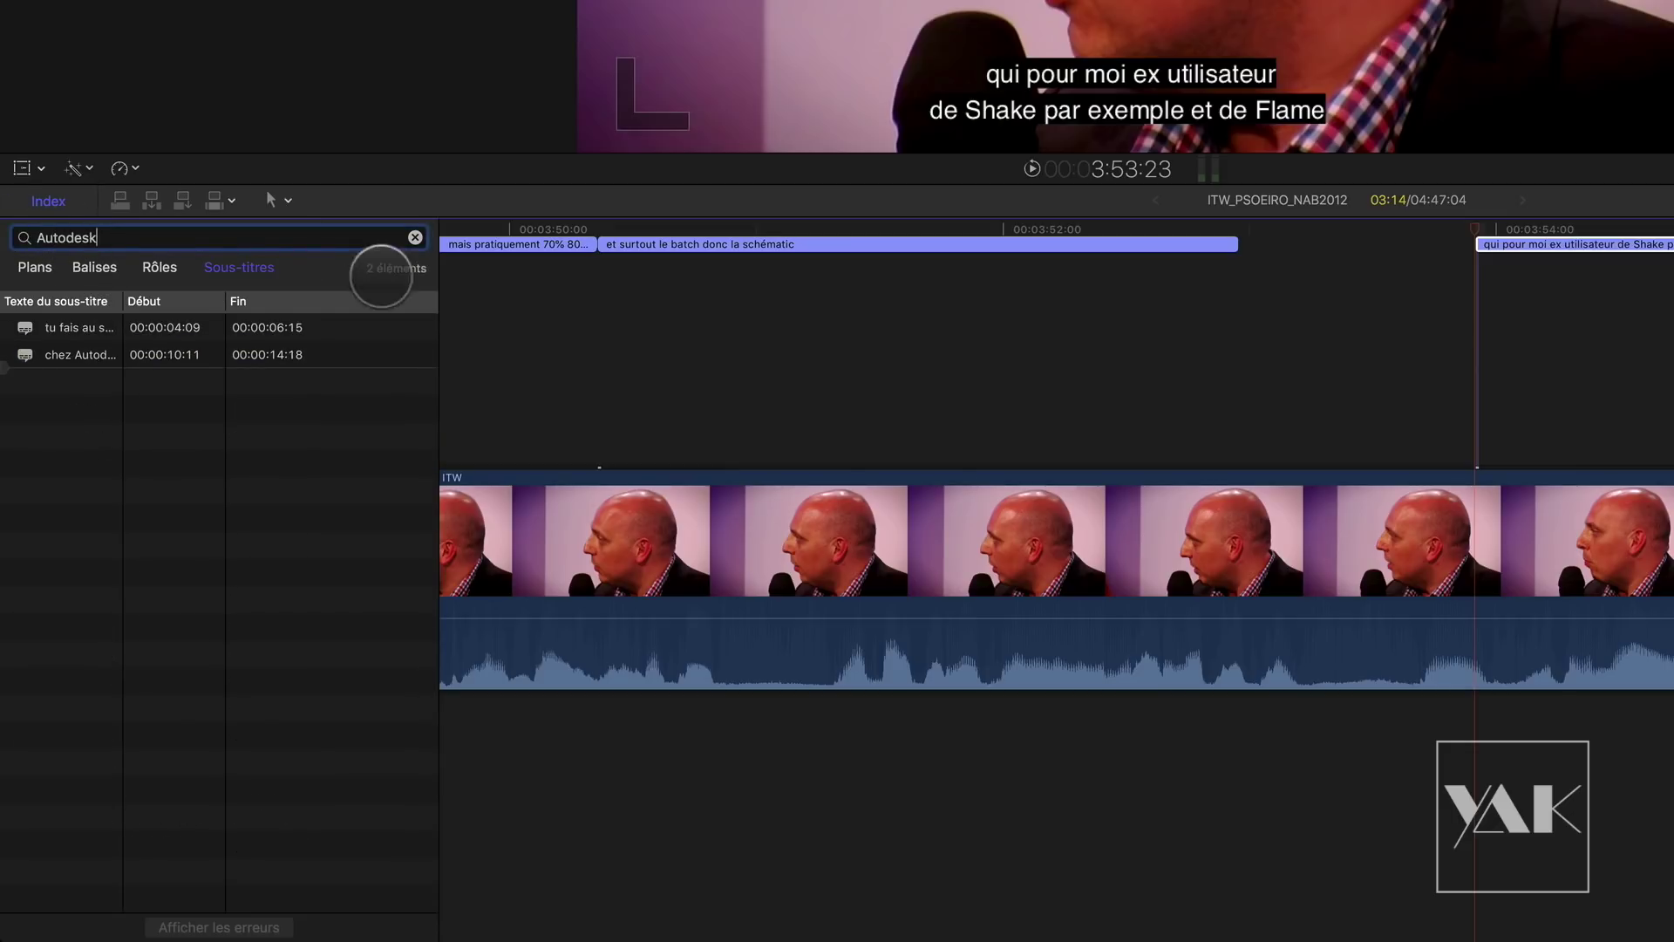
{"action": "left_click", "coordinate": [82, 329]}
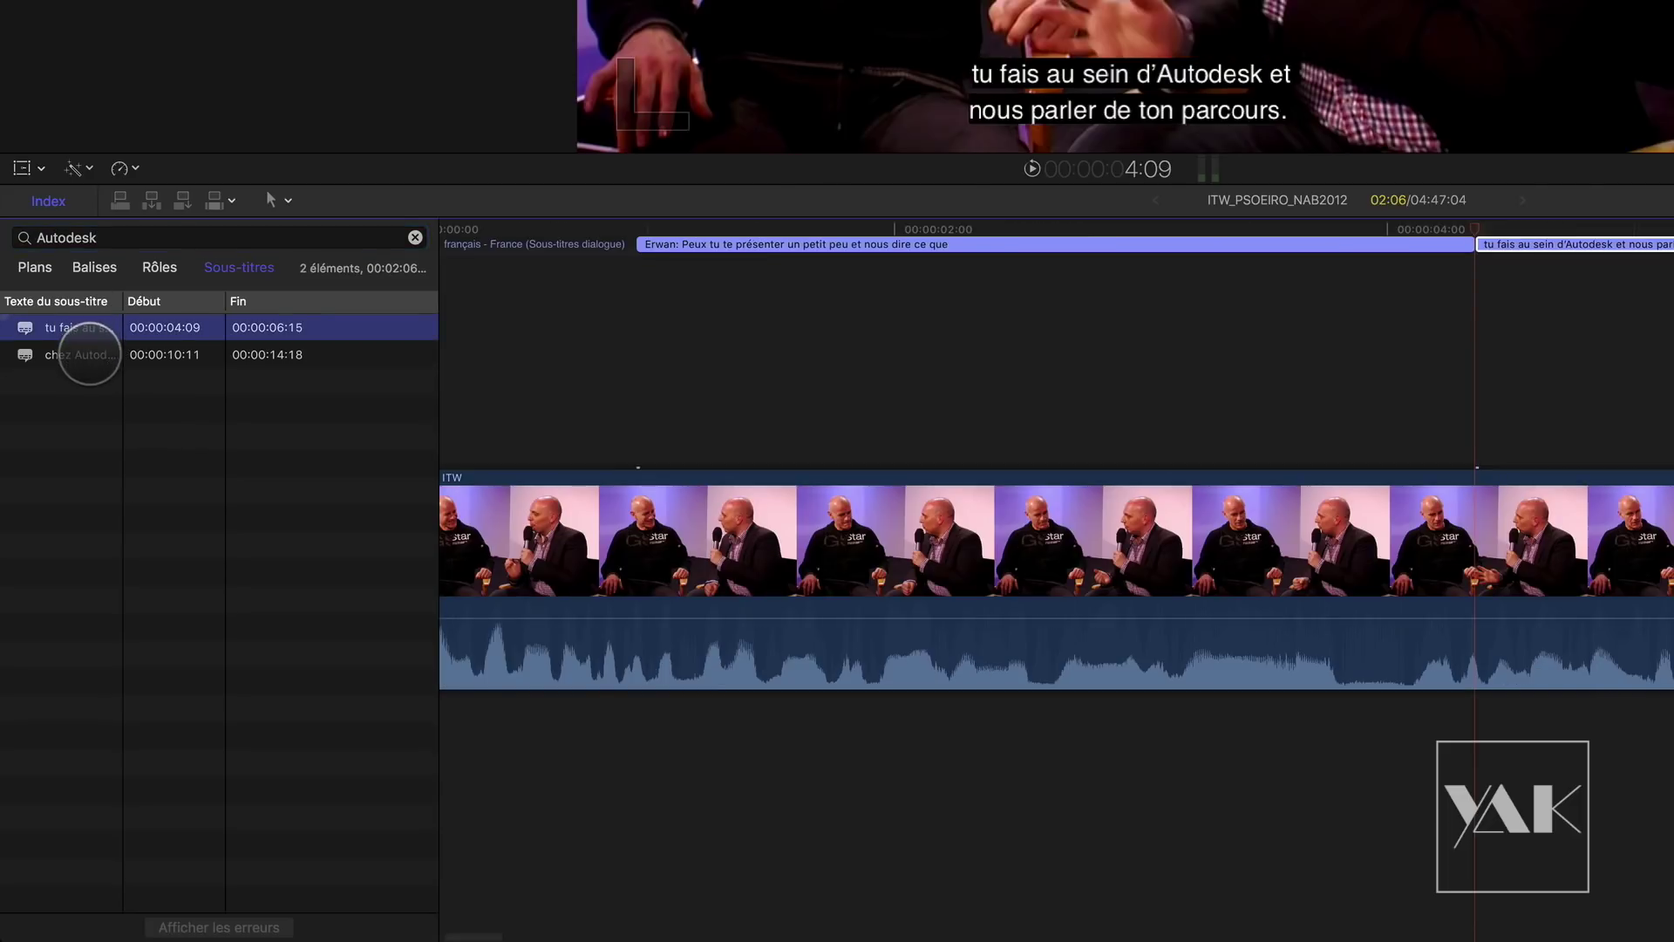
{"action": "left_click", "coordinate": [91, 358]}
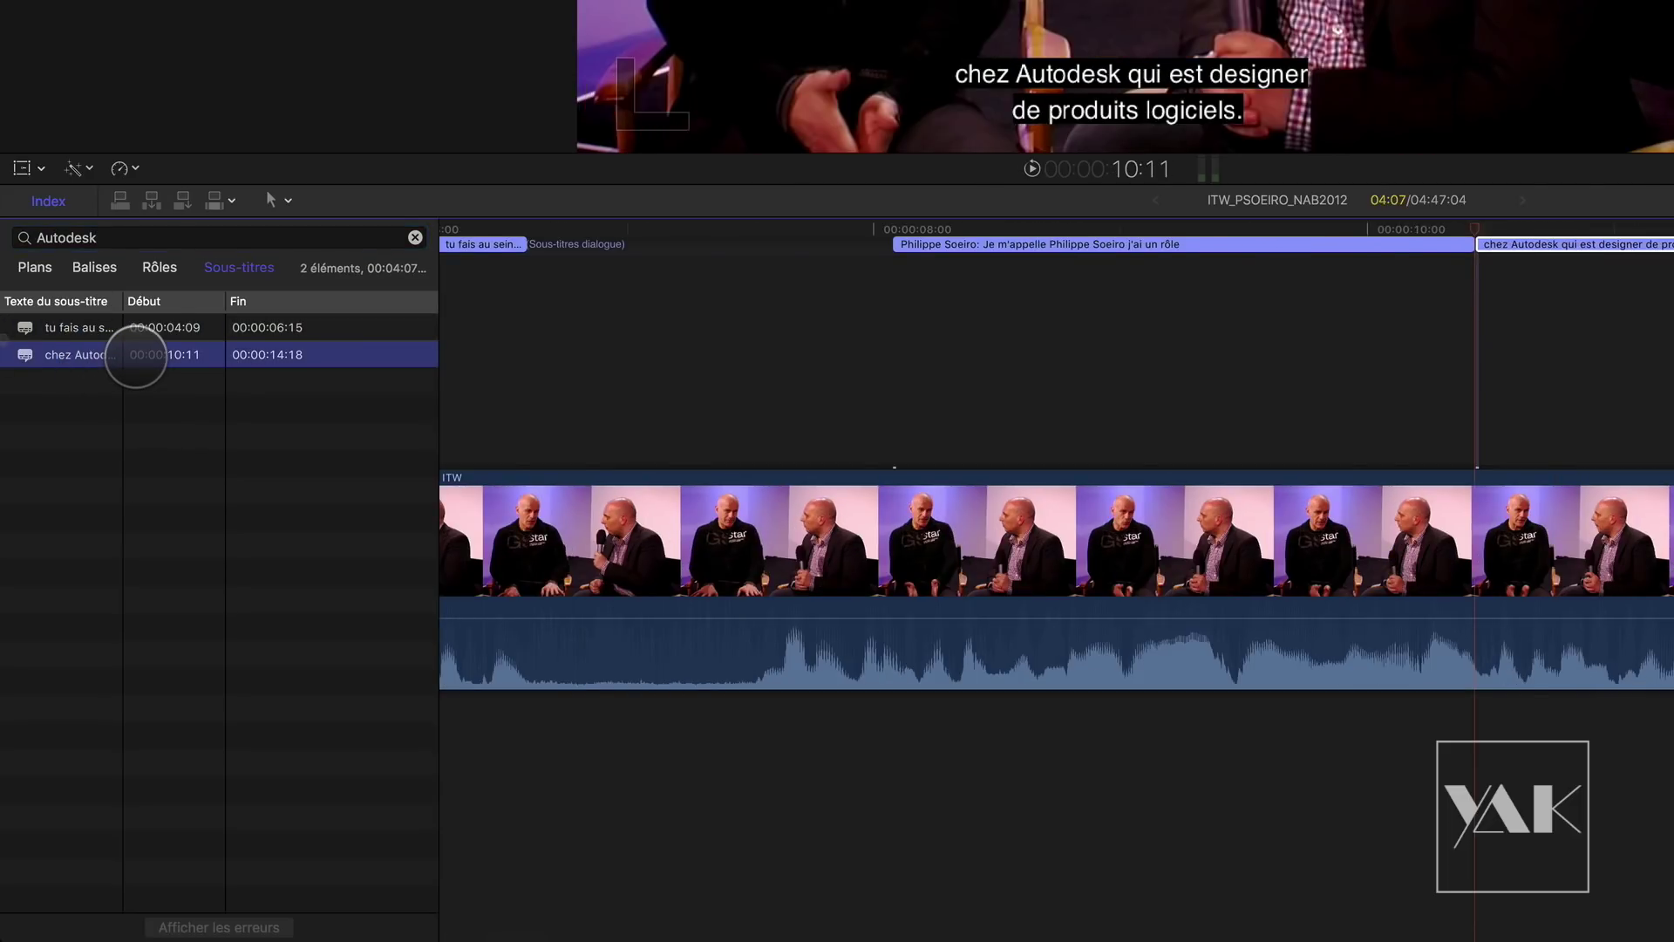
{"action": "key", "text": "shift+z"}
{"action": "left_click", "coordinate": [145, 327], "text": "shift"}
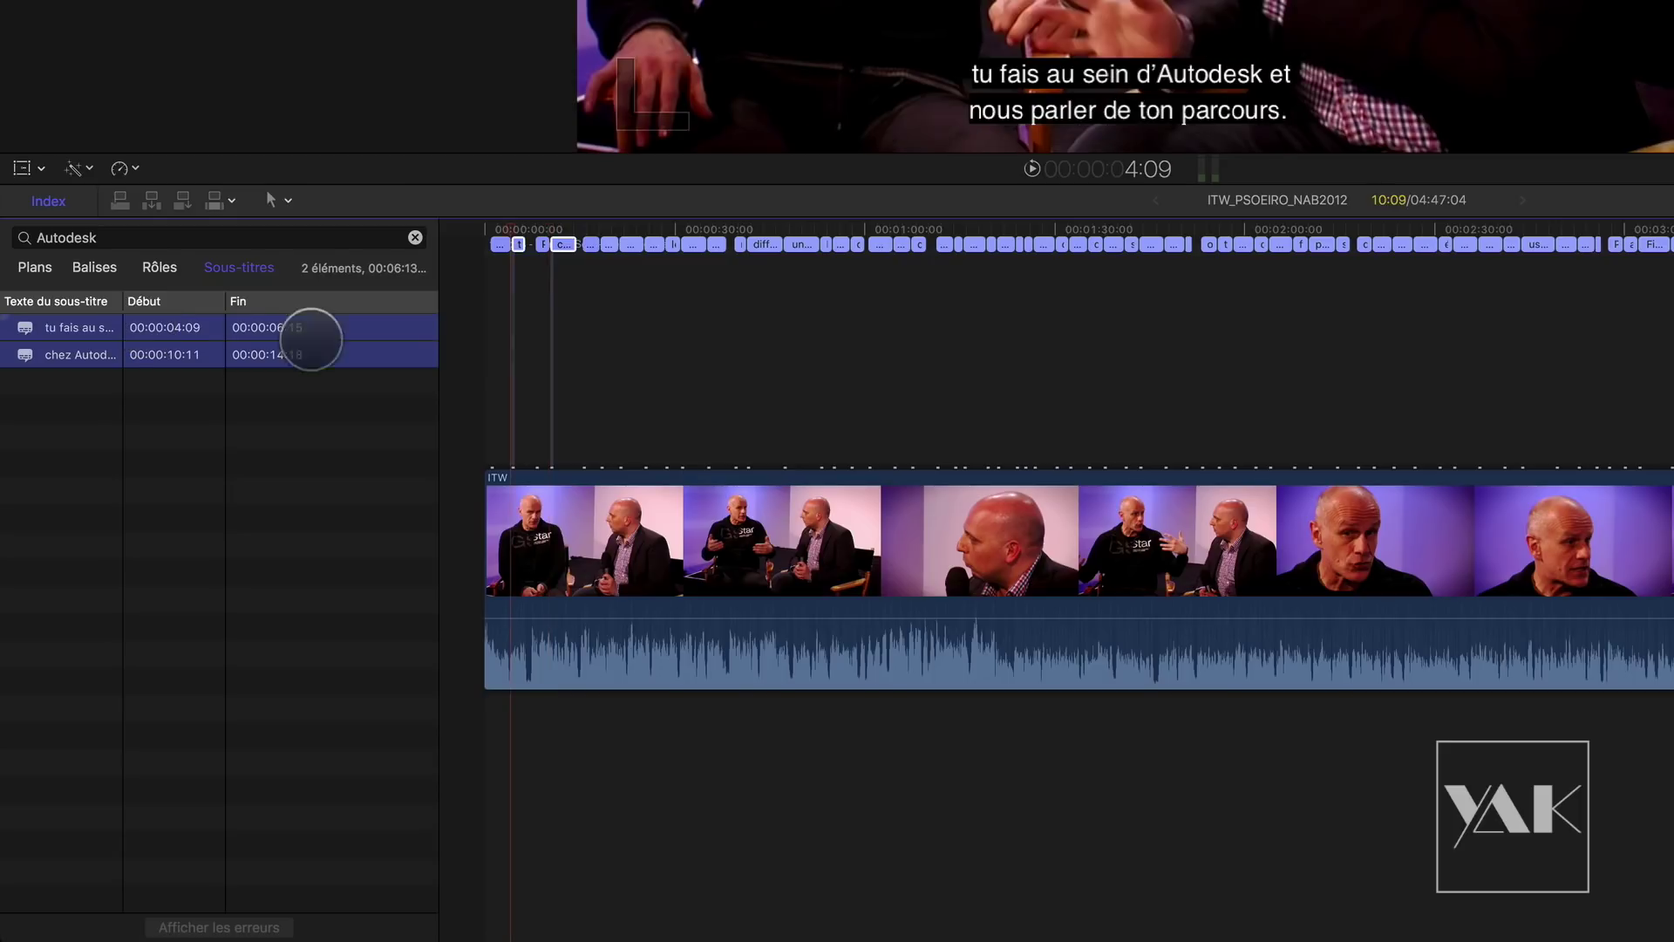
{"action": "left_click", "coordinate": [514, 245]}
{"action": "left_click_drag", "start_coordinate": [563, 237], "coordinate": [530, 234]}
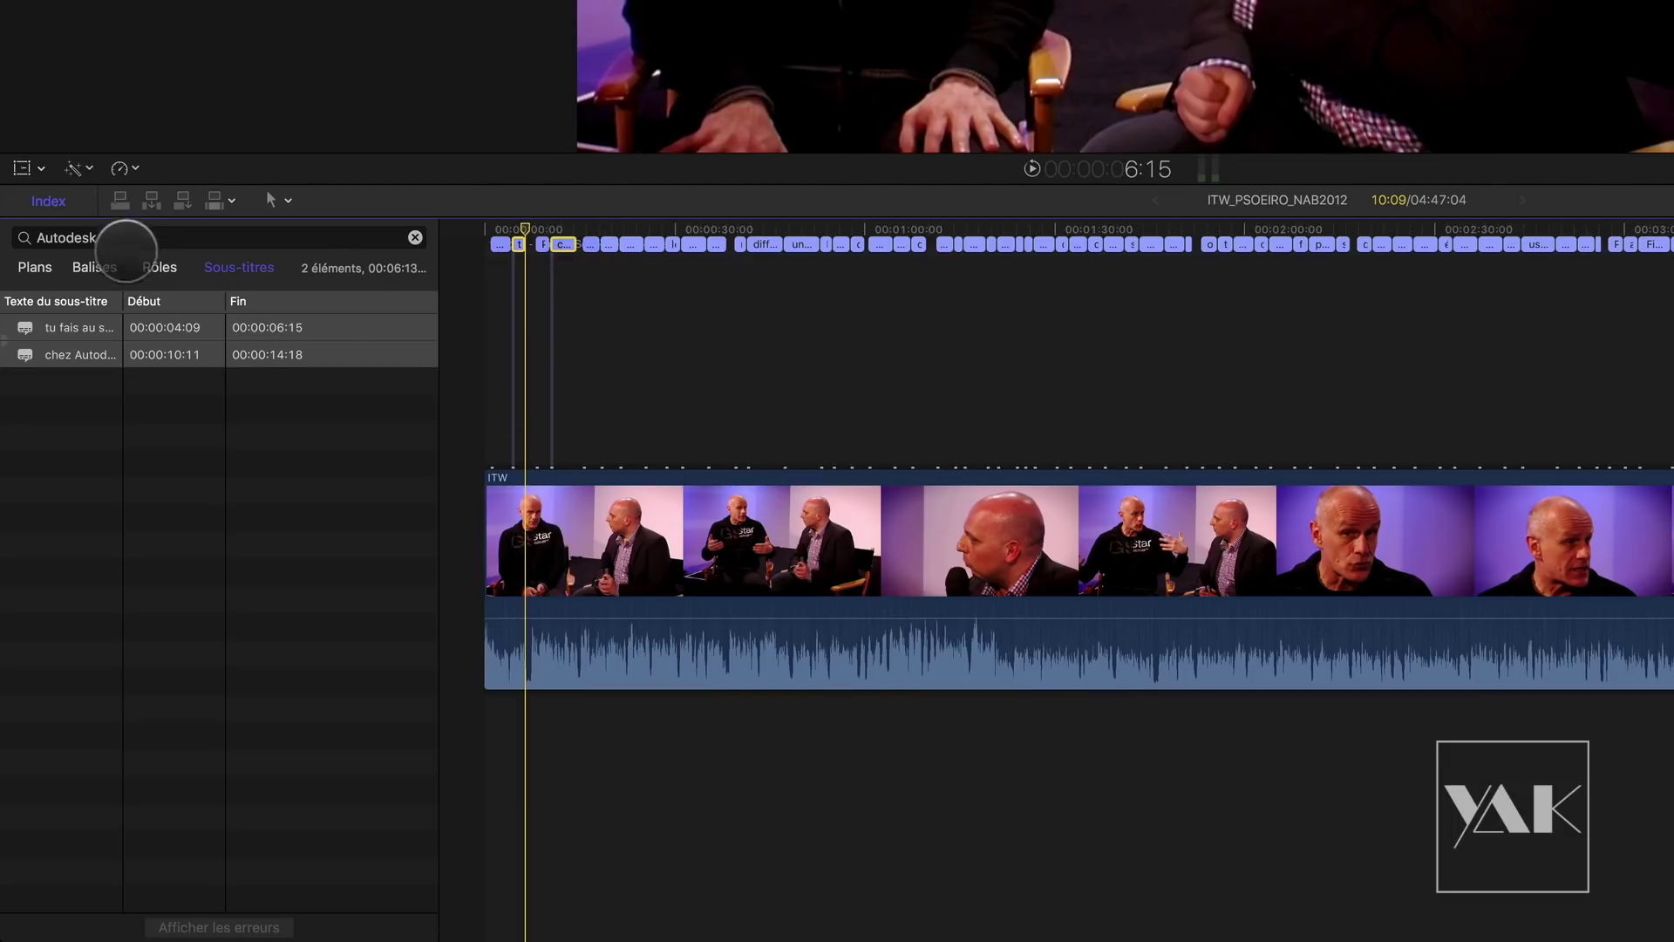
Step: Search for 'Compositing', scrub through its first match, then show the roles list again
{"action": "left_click", "coordinate": [21, 234]}
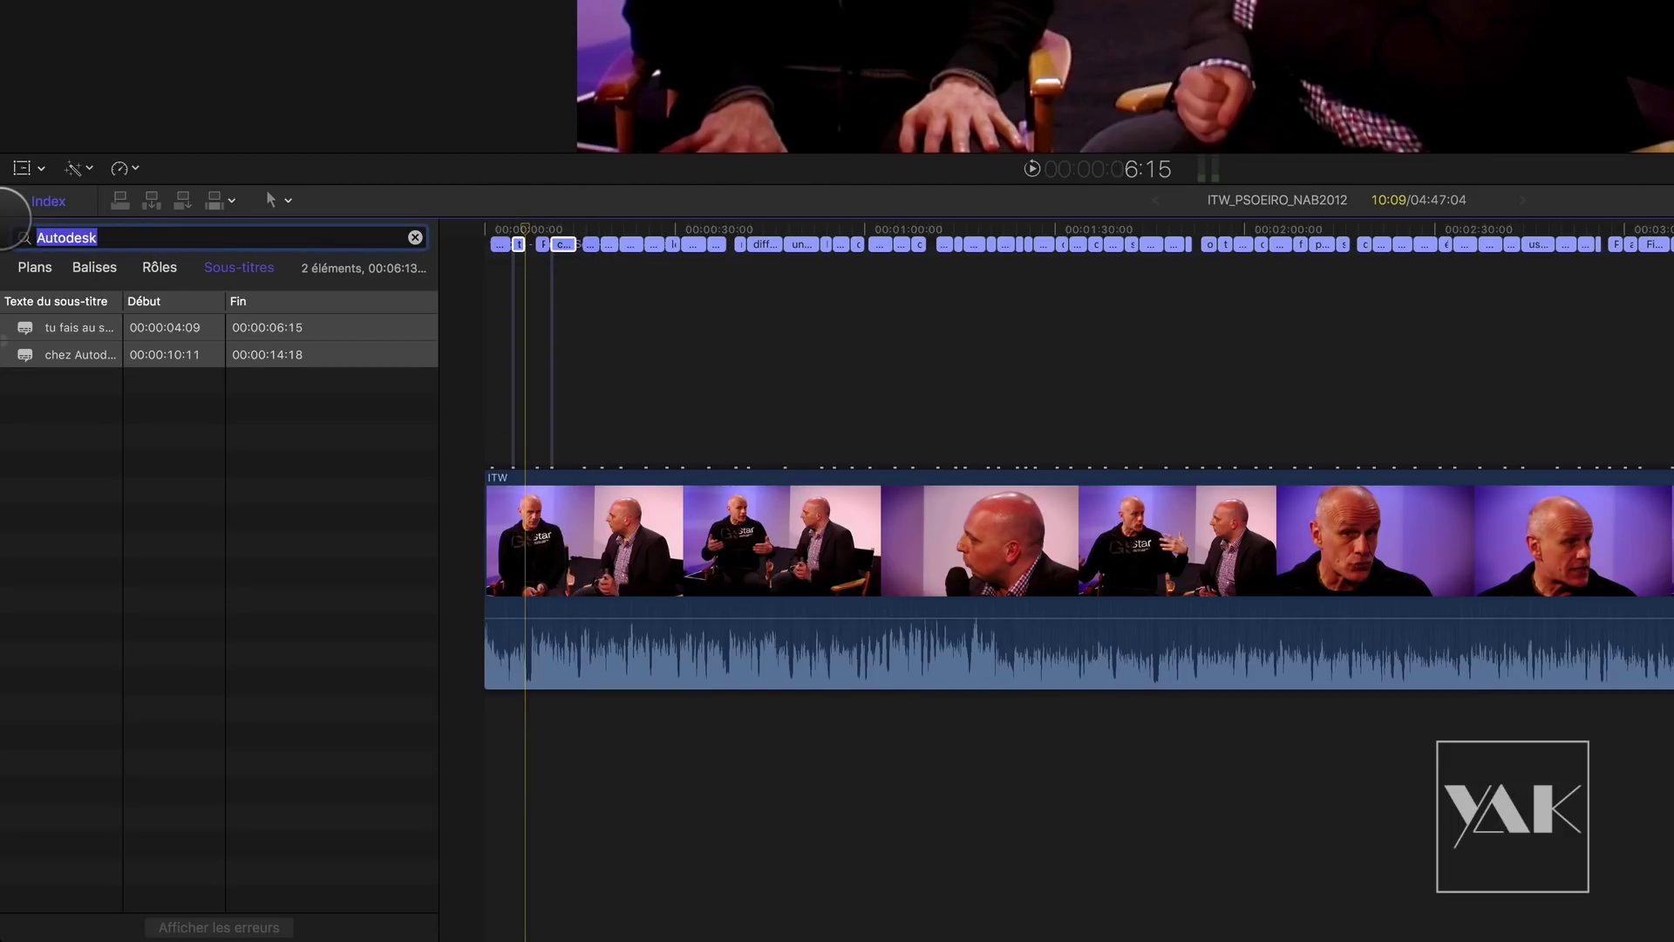
{"action": "type", "text": "Compositing"}
{"action": "left_click", "coordinate": [76, 328]}
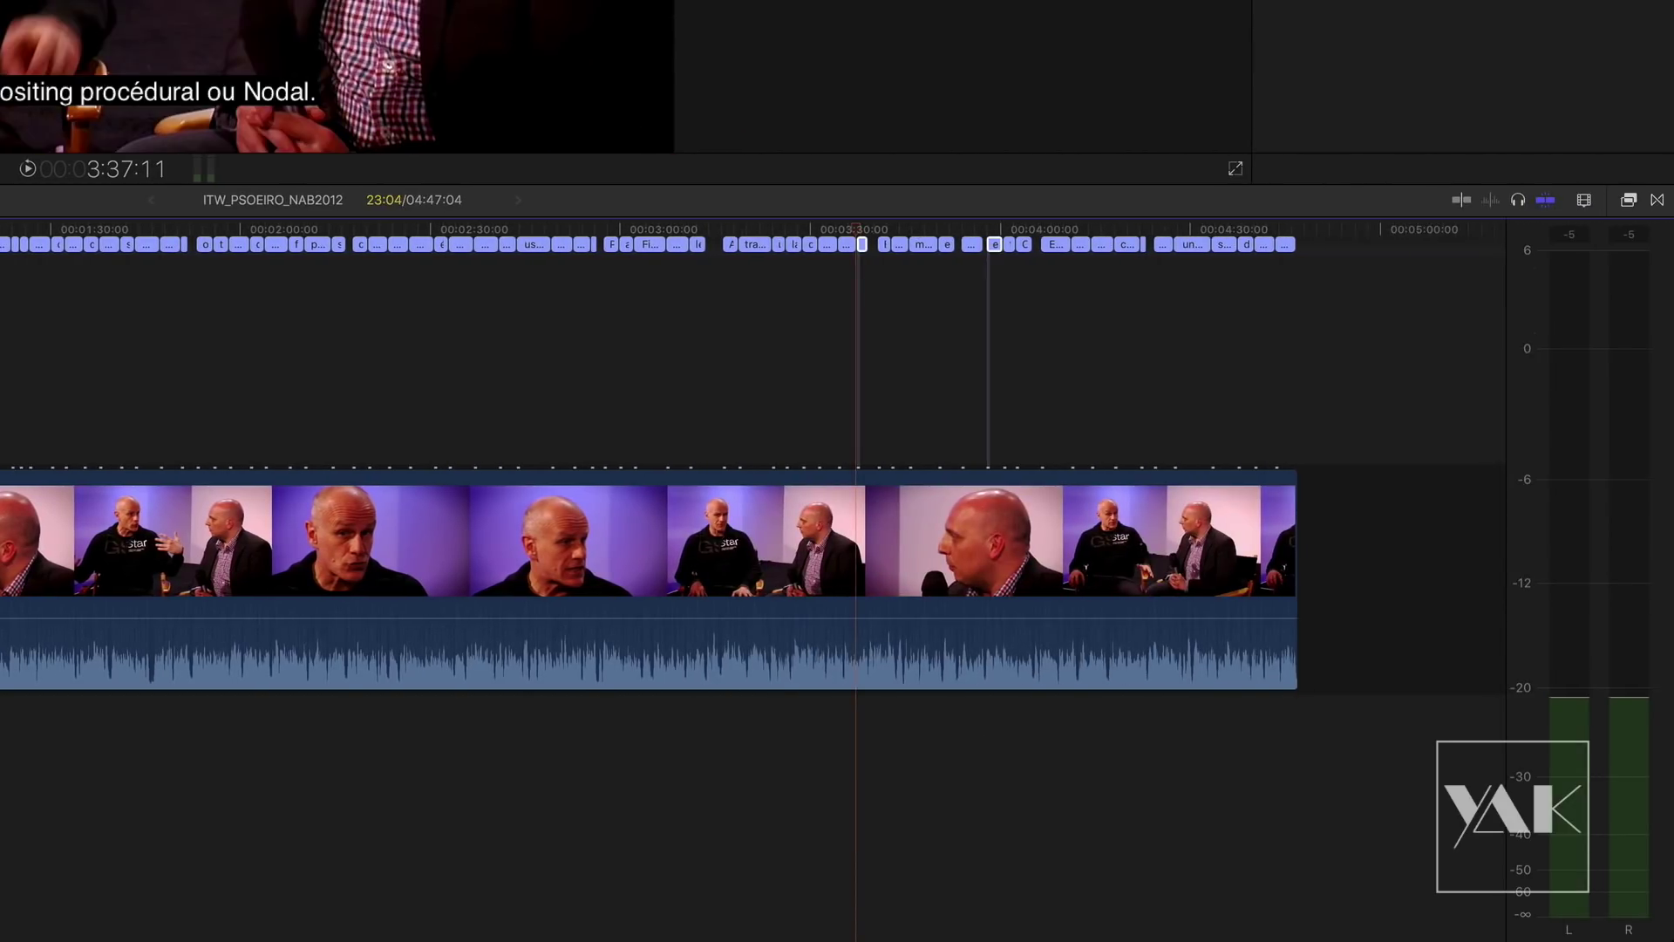
{"action": "mouse_move", "coordinate": [852, 232]}
{"action": "left_mouse_down"}
{"action": "mouse_move", "coordinate": [1009, 232]}
{"action": "mouse_move", "coordinate": [859, 211]}
{"action": "left_mouse_up"}
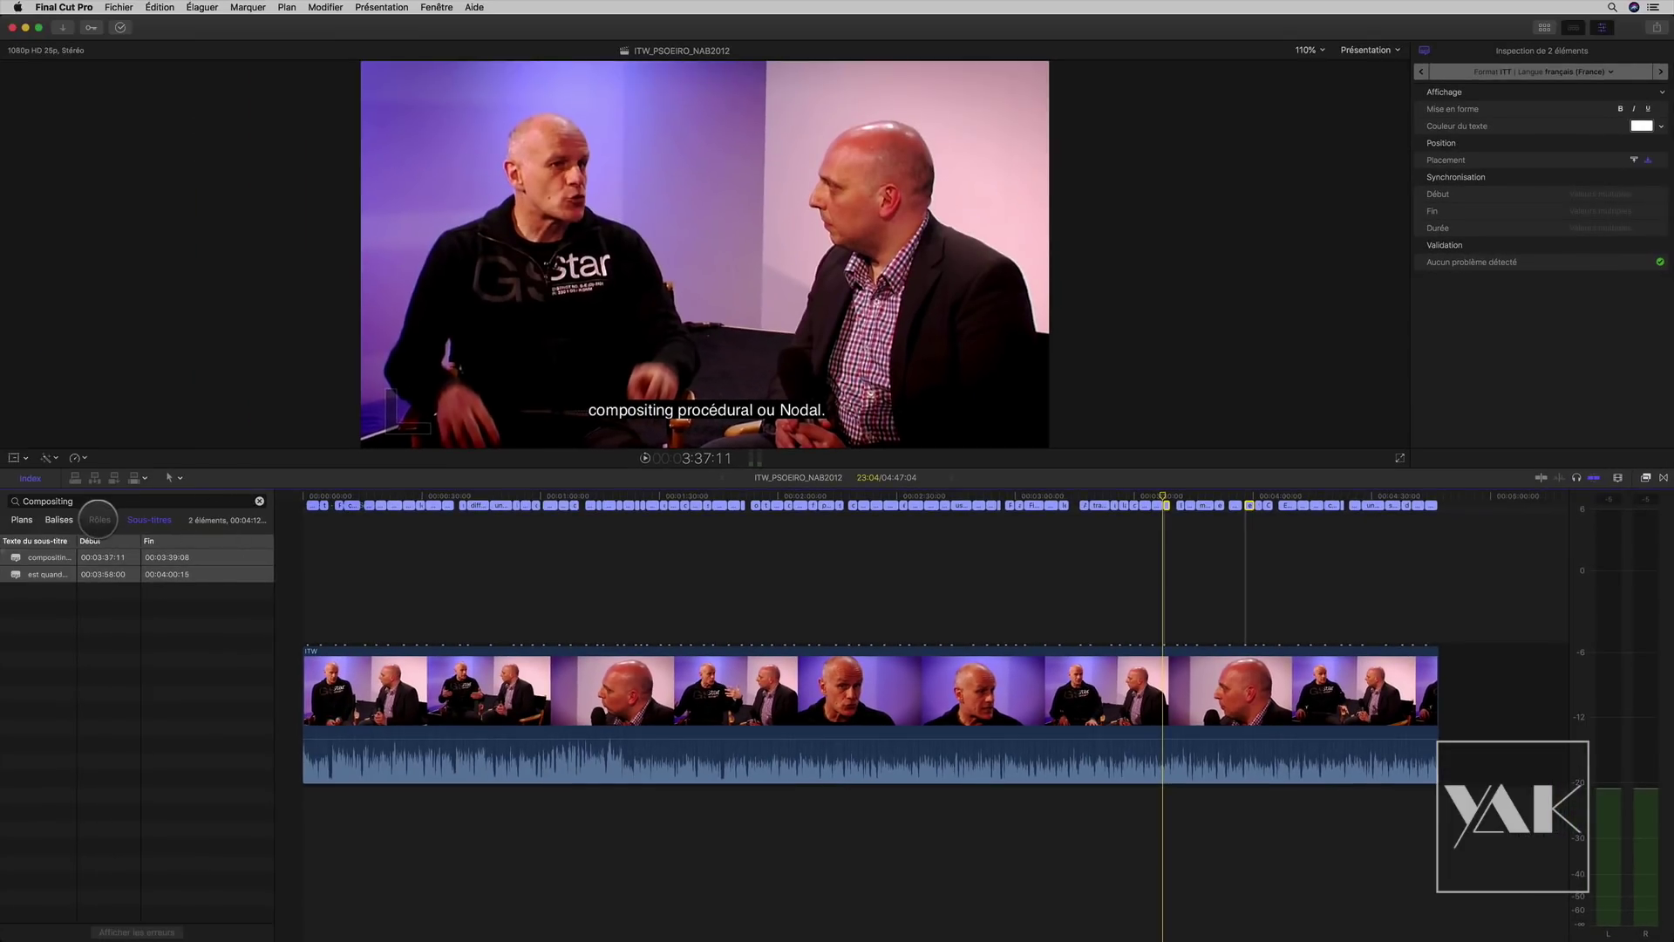
{"action": "left_click", "coordinate": [99, 519]}
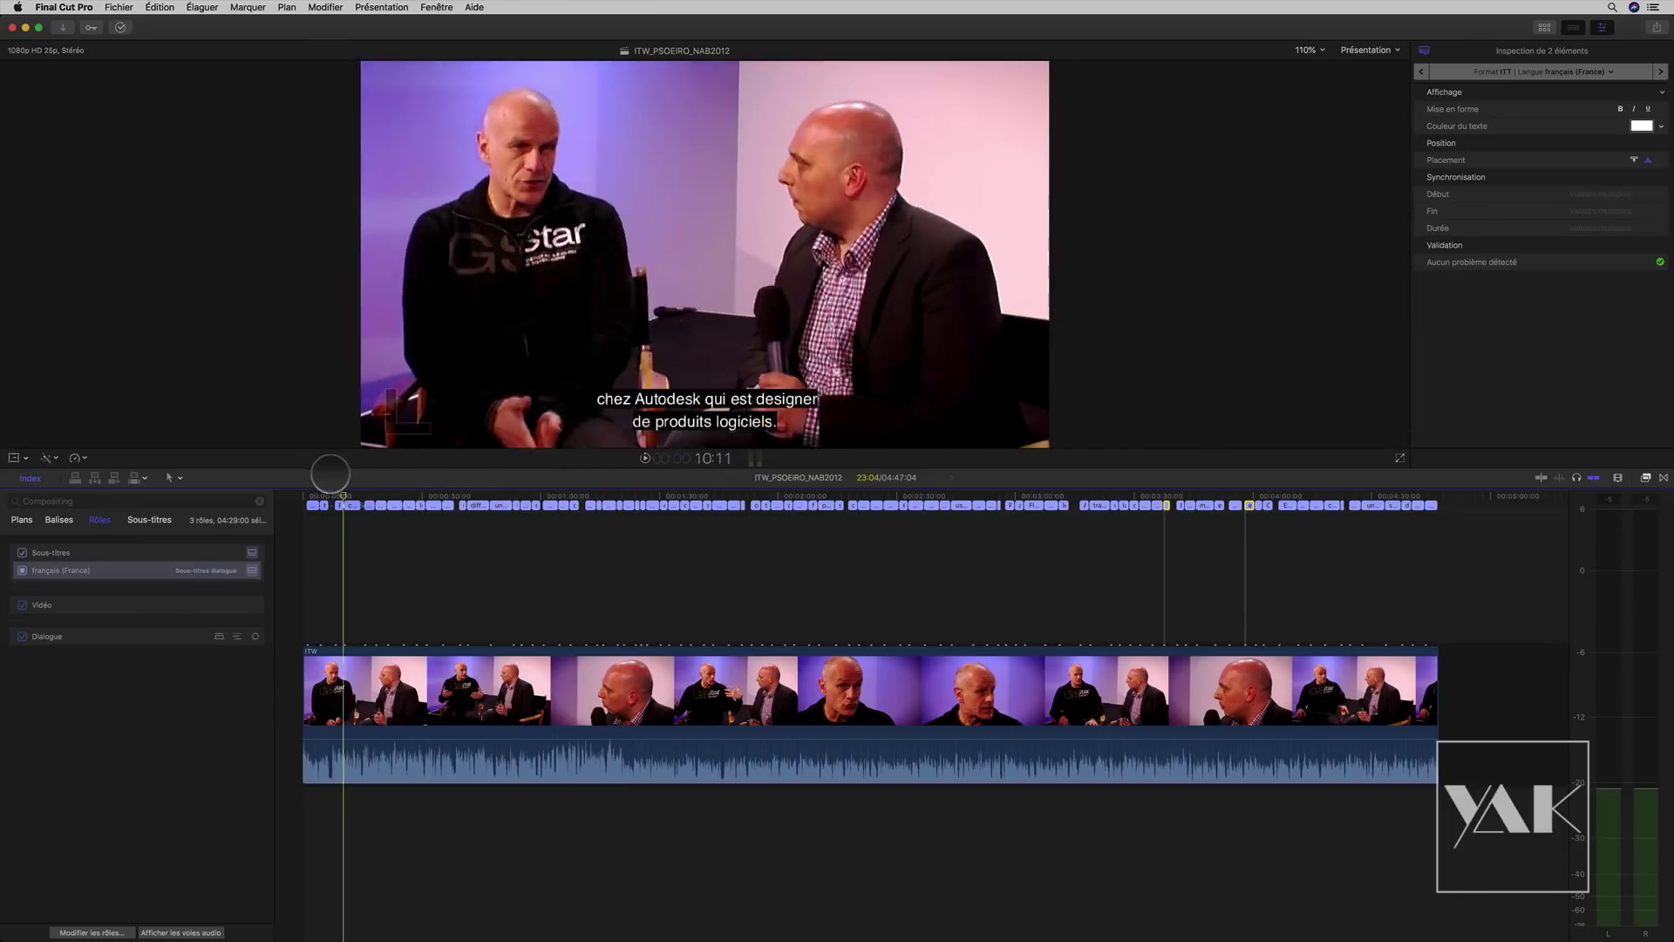
Step: Remove 'un petit peu' from the opening caption and put its text on a single line
{"action": "left_click", "coordinate": [302, 497]}
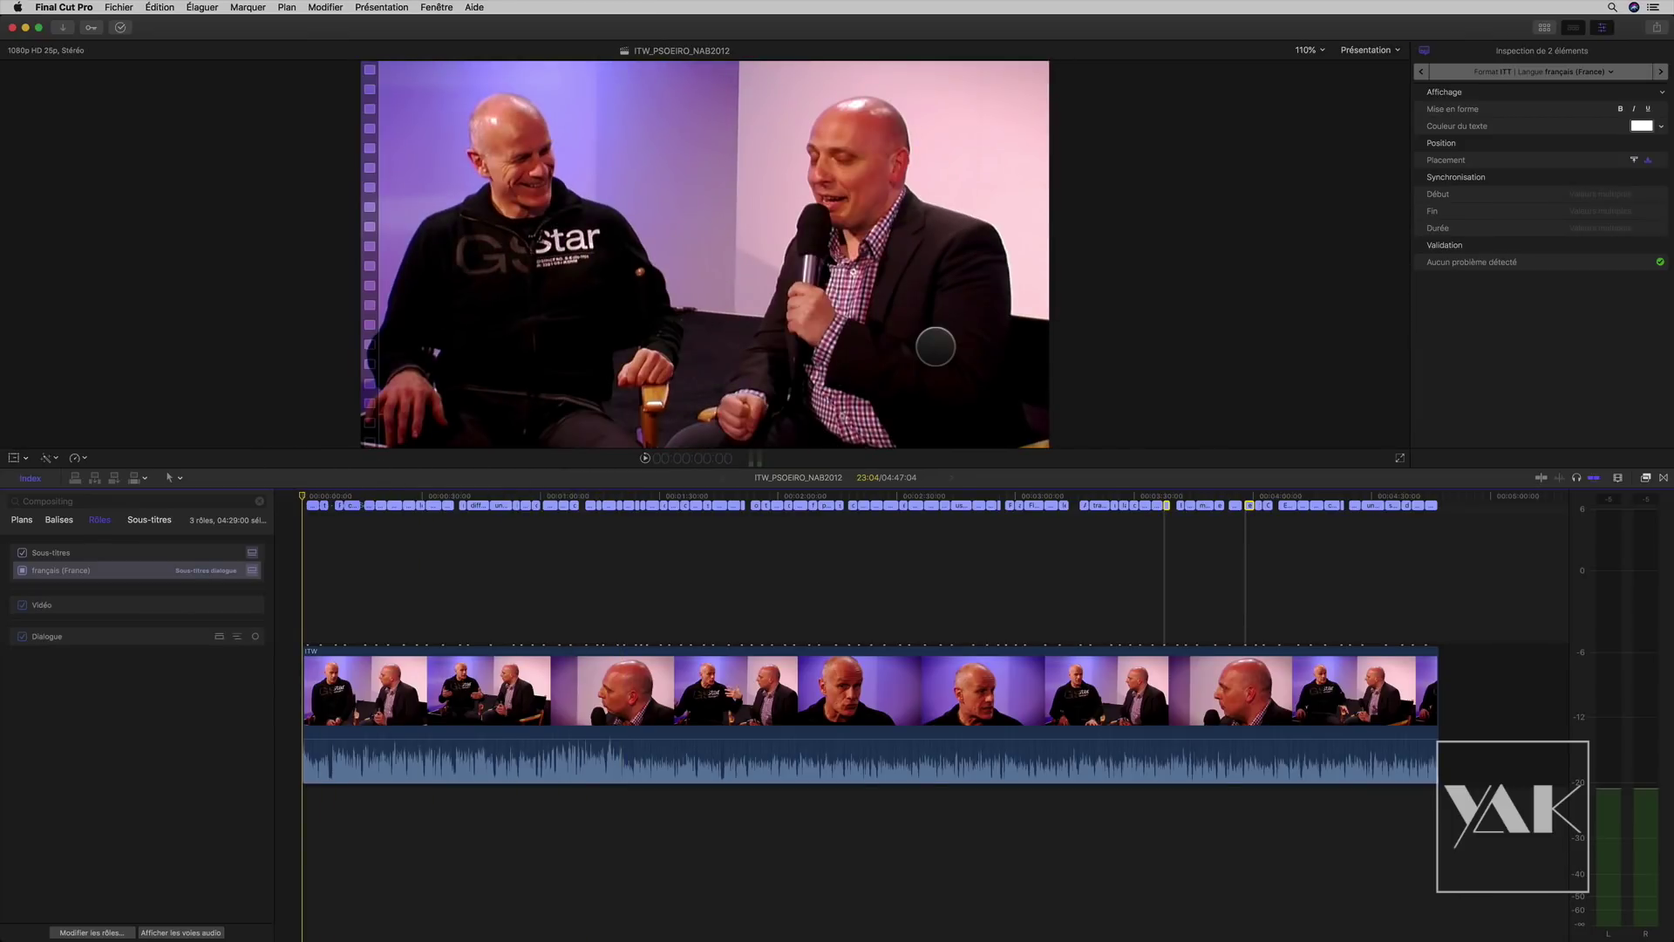
{"action": "key", "text": "super+equal"}
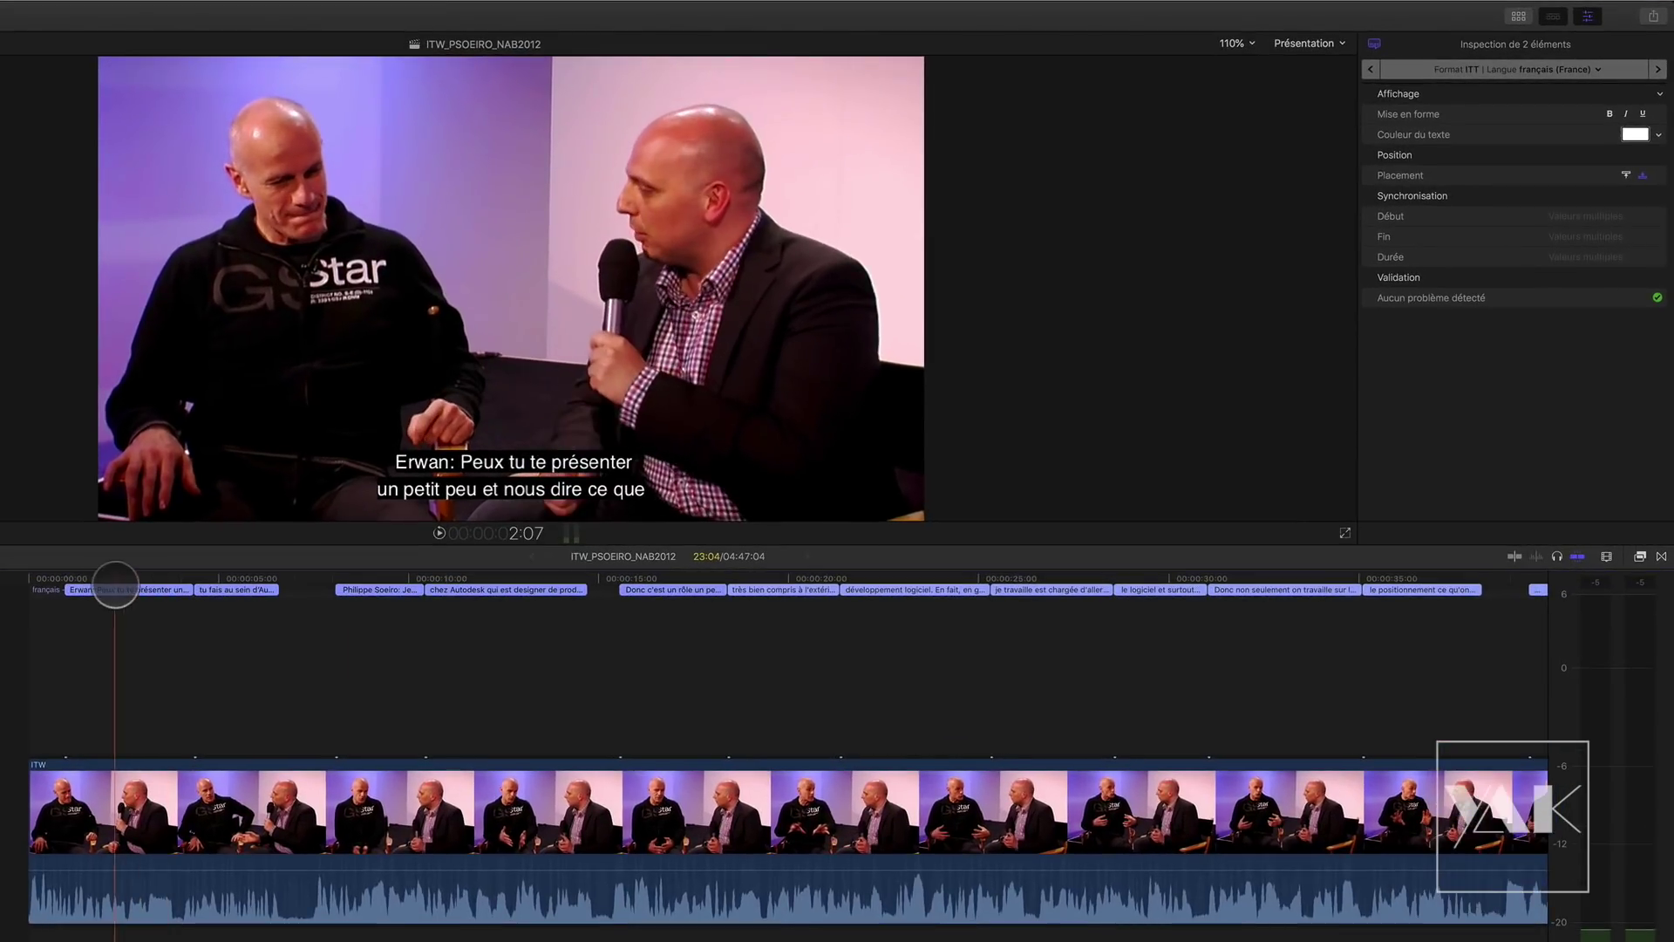
{"action": "left_click", "coordinate": [129, 589]}
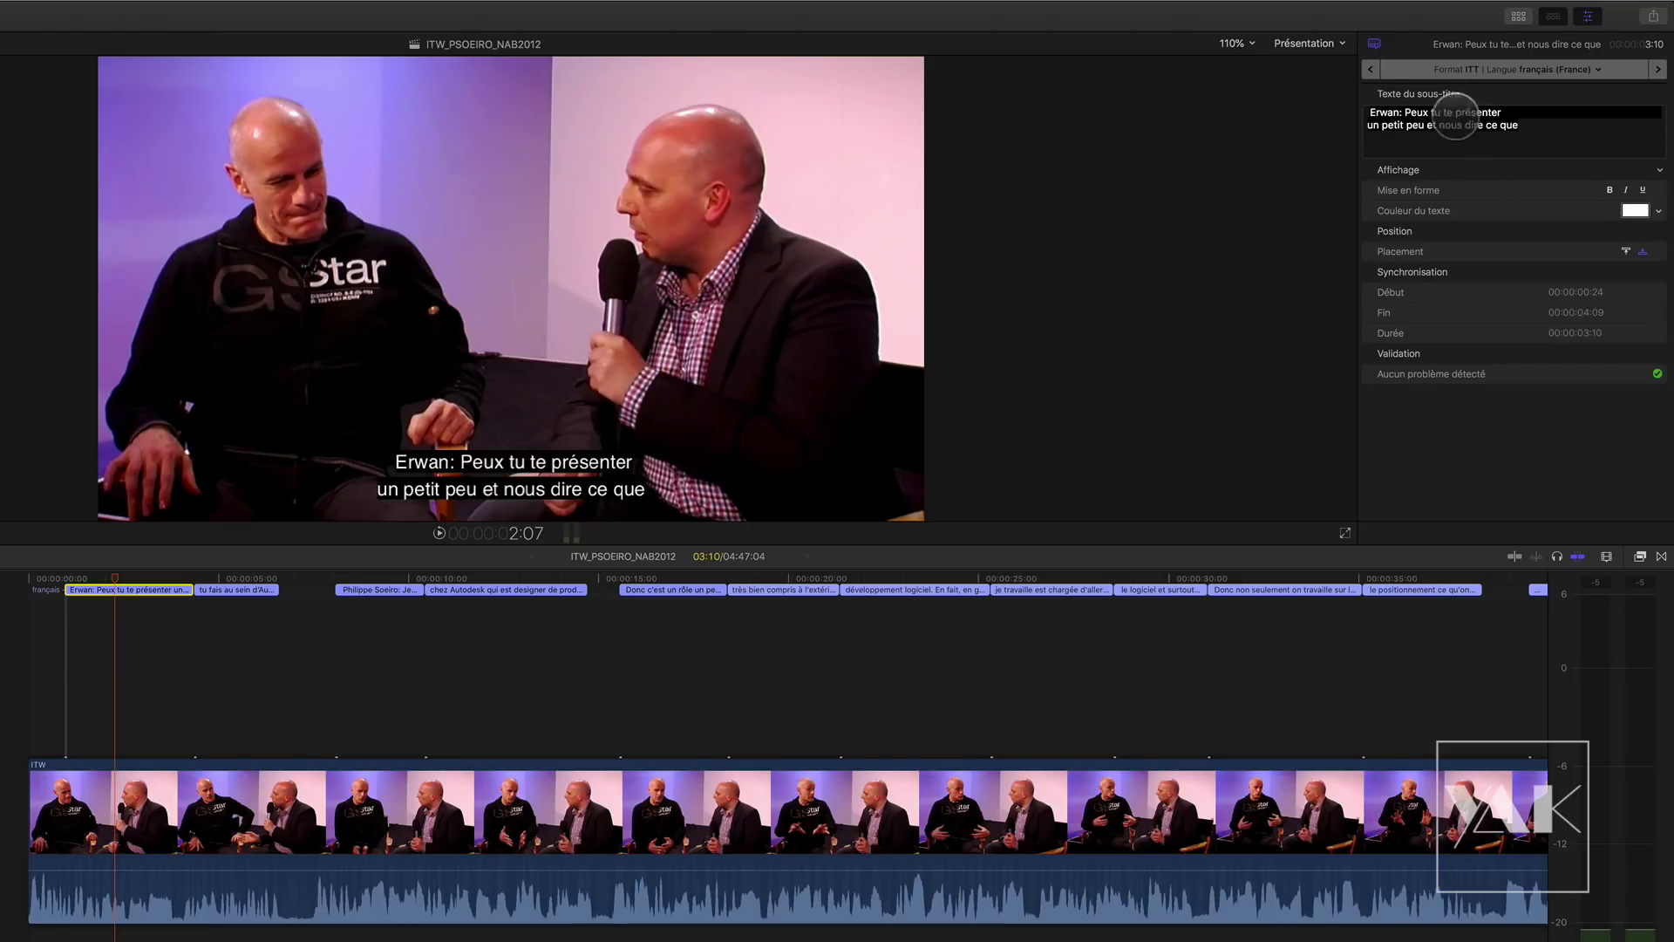
{"action": "left_click", "coordinate": [1498, 124]}
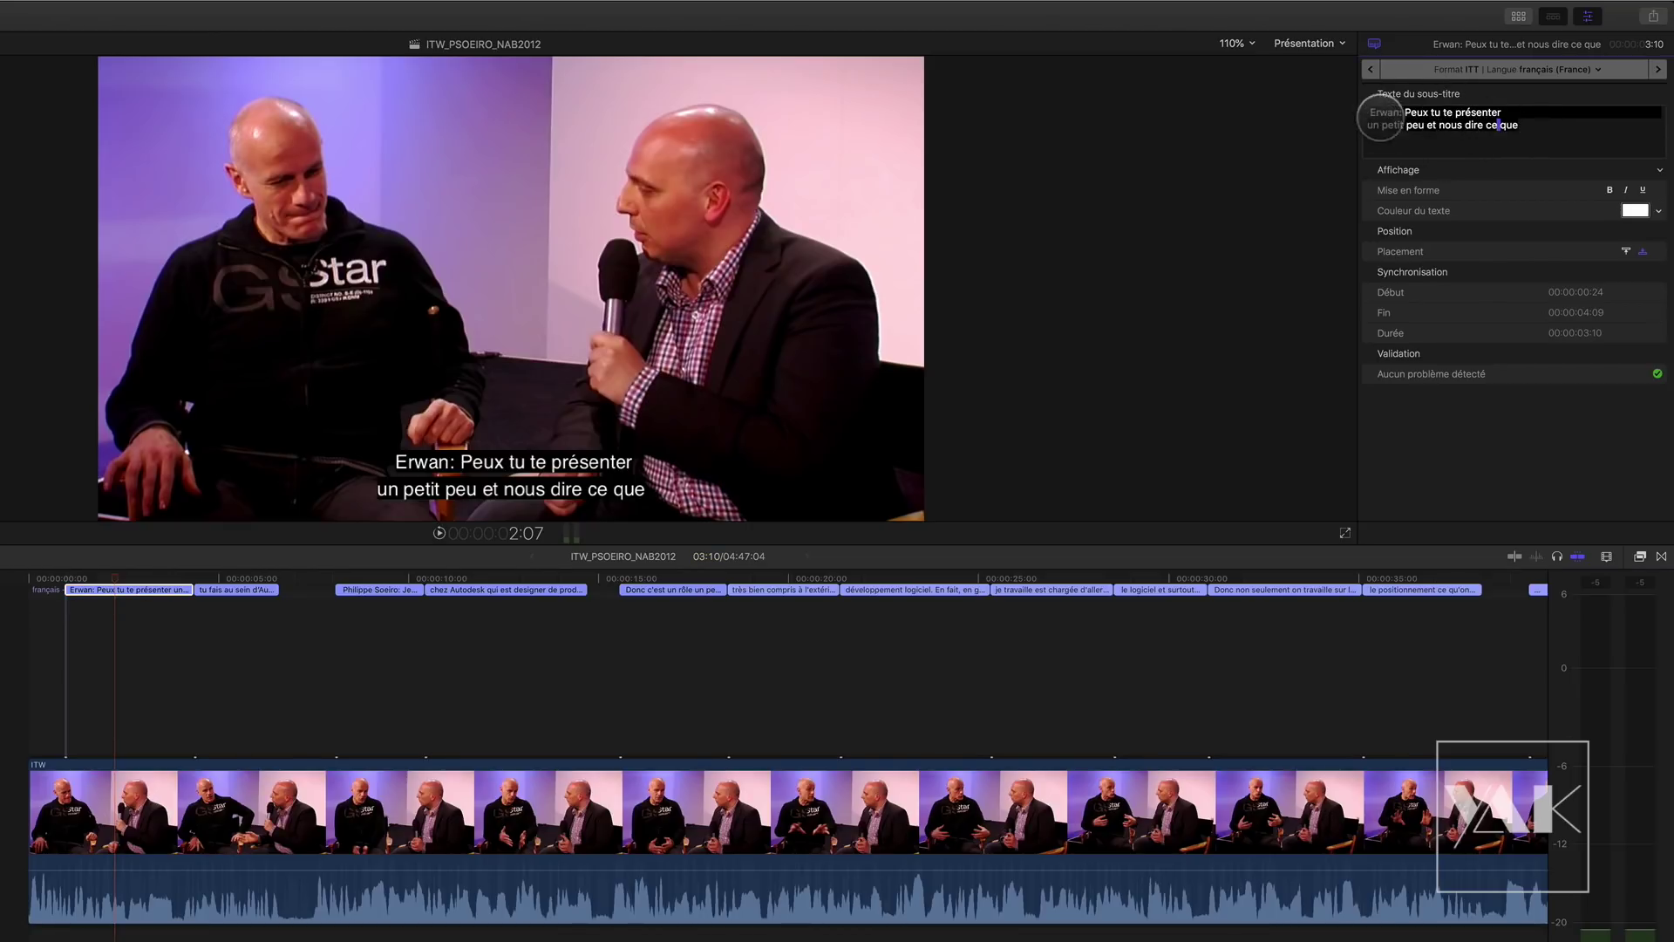
{"action": "mouse_move", "coordinate": [1427, 126]}
{"action": "left_mouse_down"}
{"action": "mouse_move", "coordinate": [1413, 126]}
{"action": "mouse_move", "coordinate": [1426, 128]}
{"action": "left_mouse_up"}
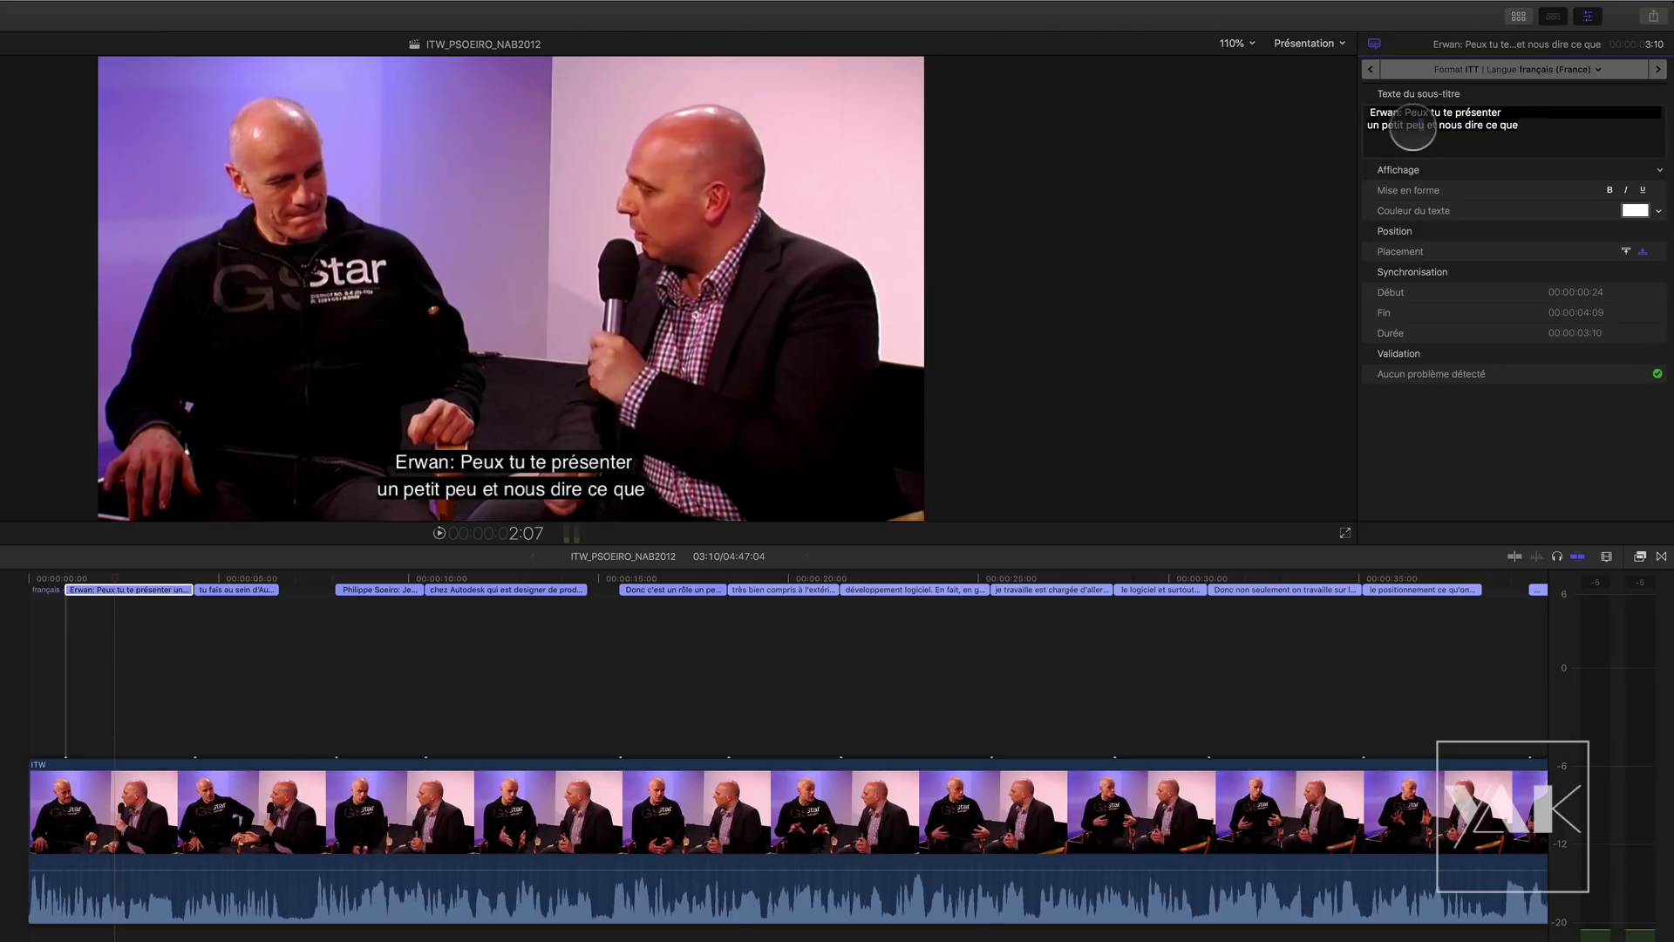
{"action": "key", "text": "BackSpace"}
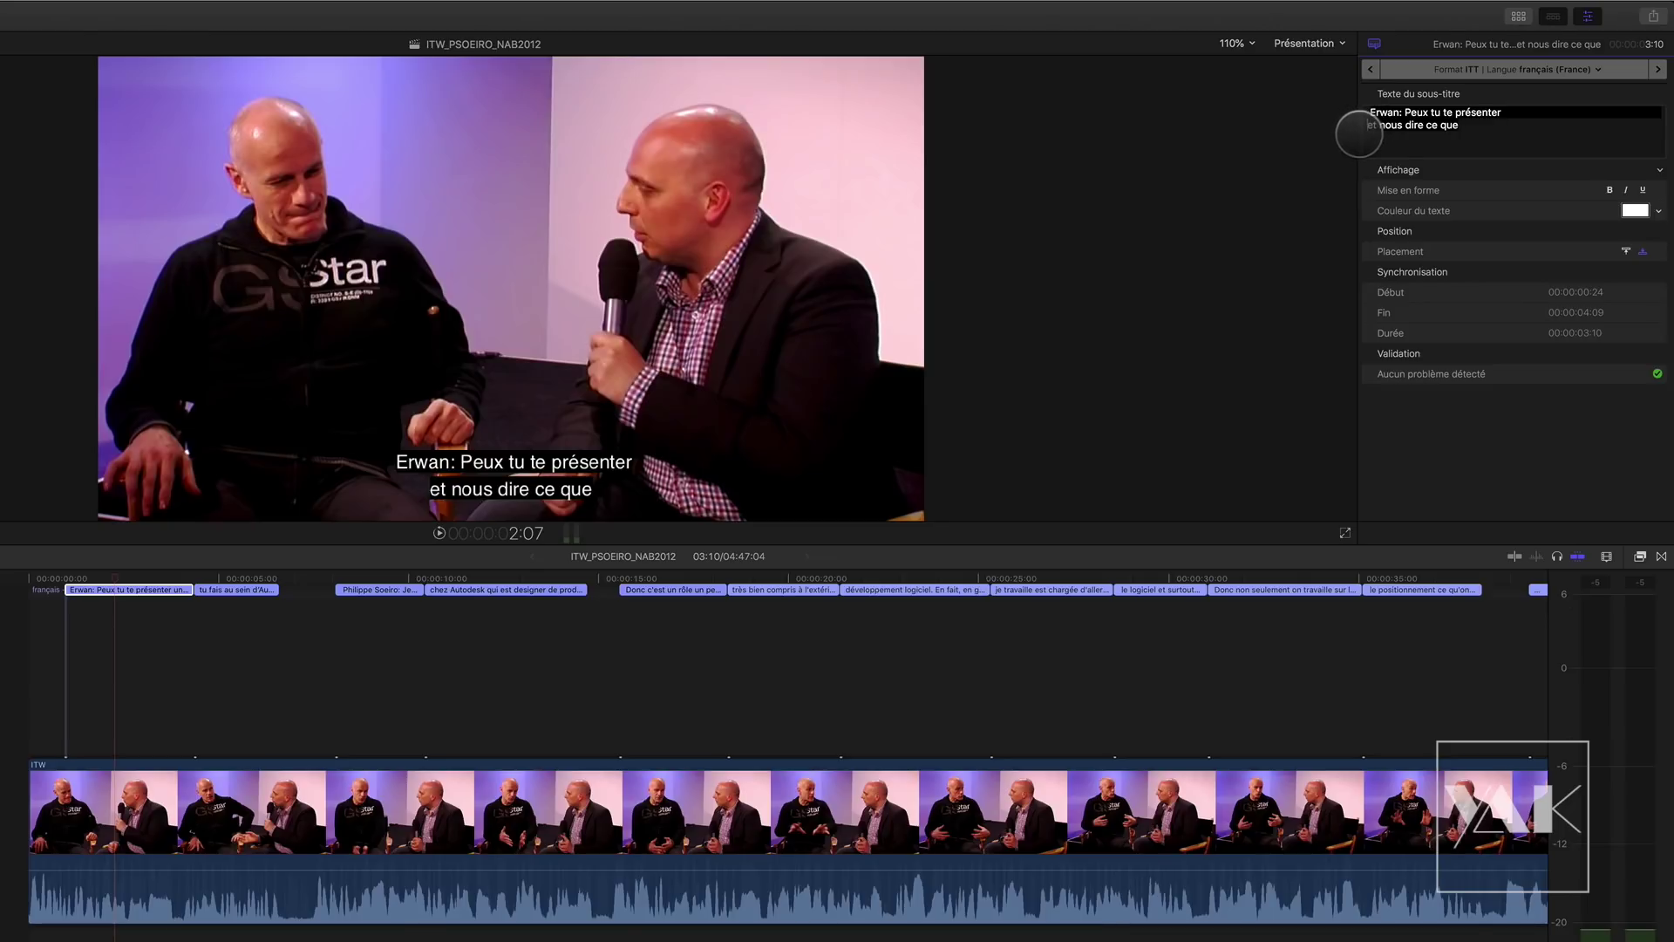
{"action": "key", "text": "BackSpace"}
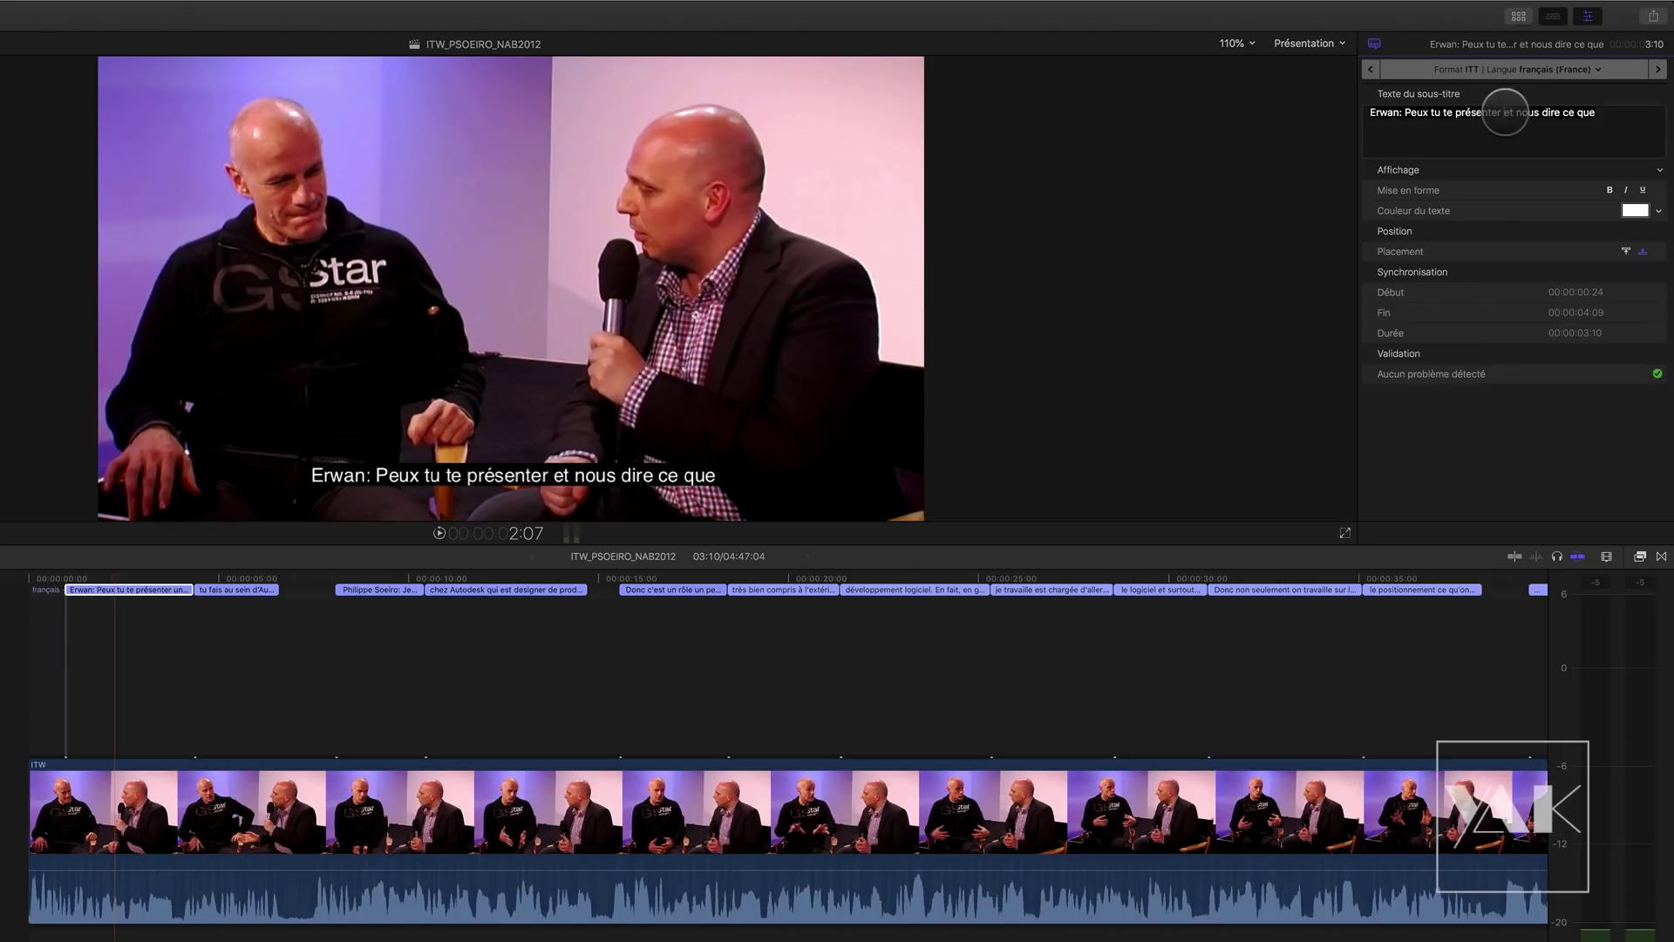
{"action": "key", "text": "Return"}
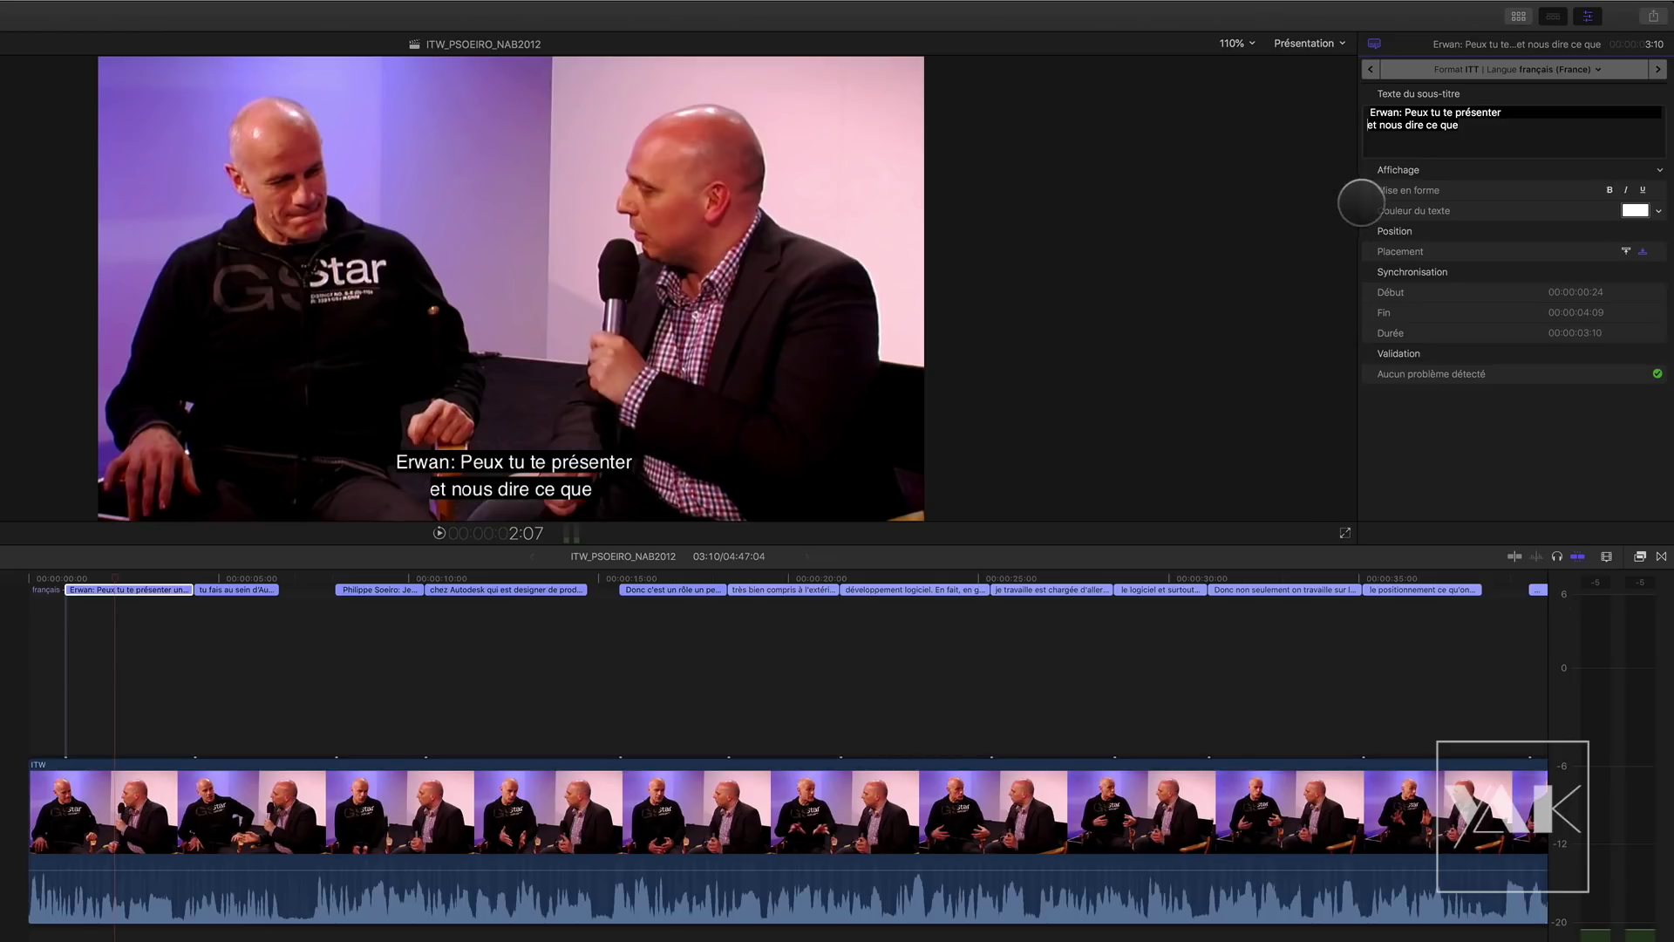
{"action": "key", "text": "BackSpace"}
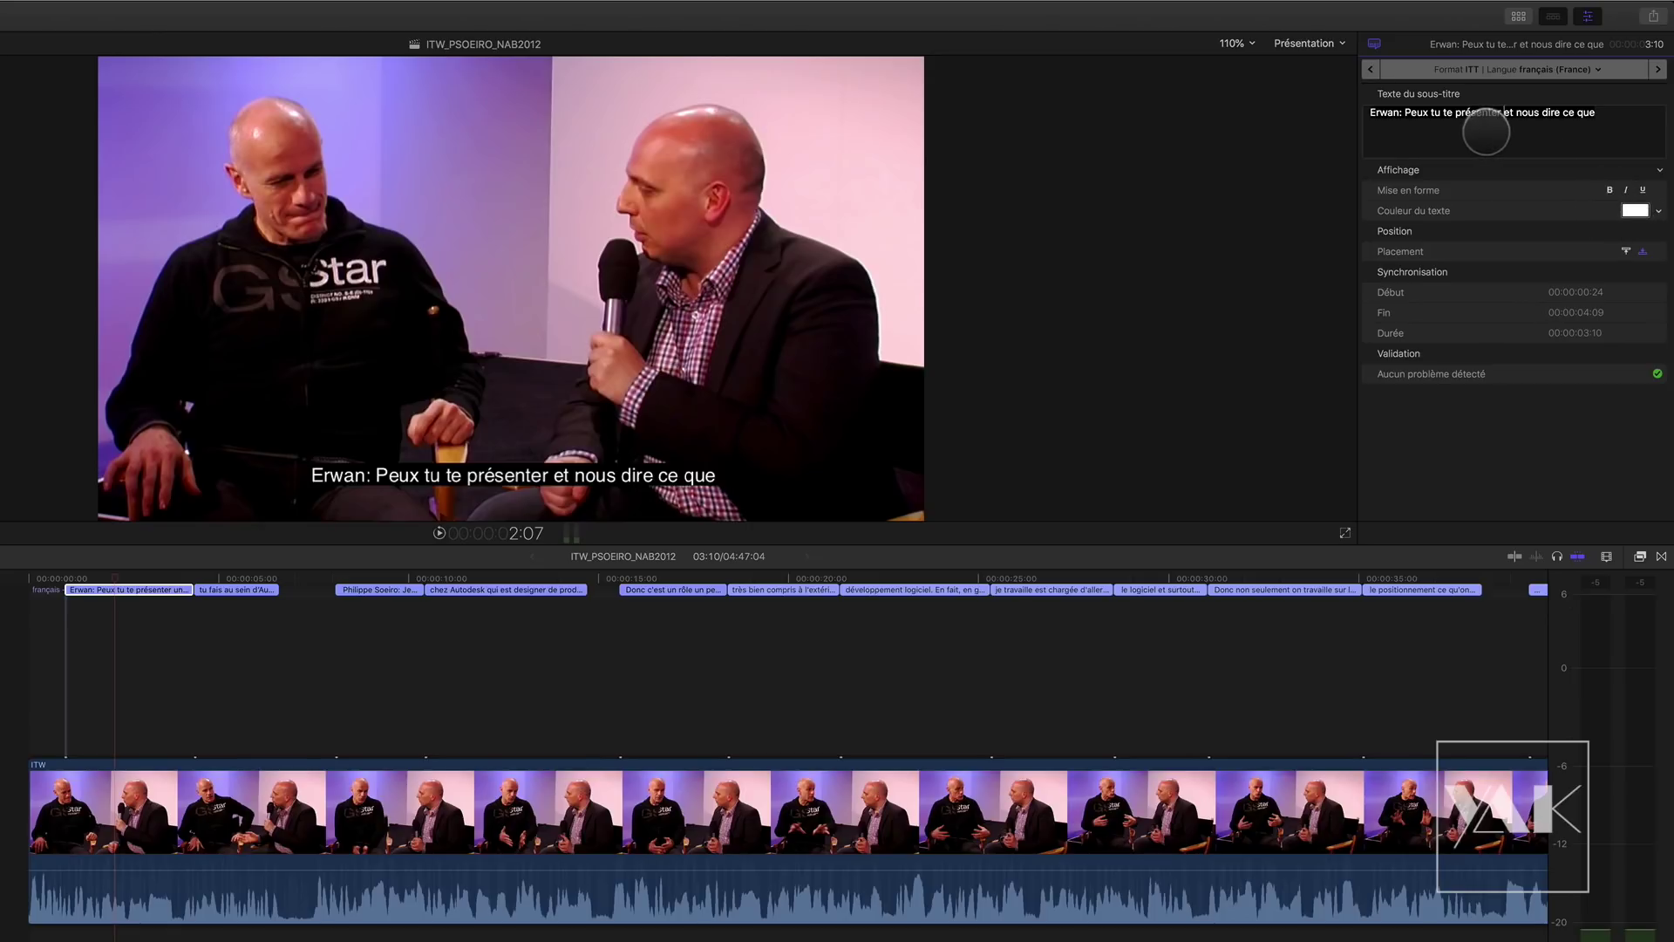
Step: Make the first subtitle's text italic and yellow
{"action": "left_click", "coordinate": [1626, 190]}
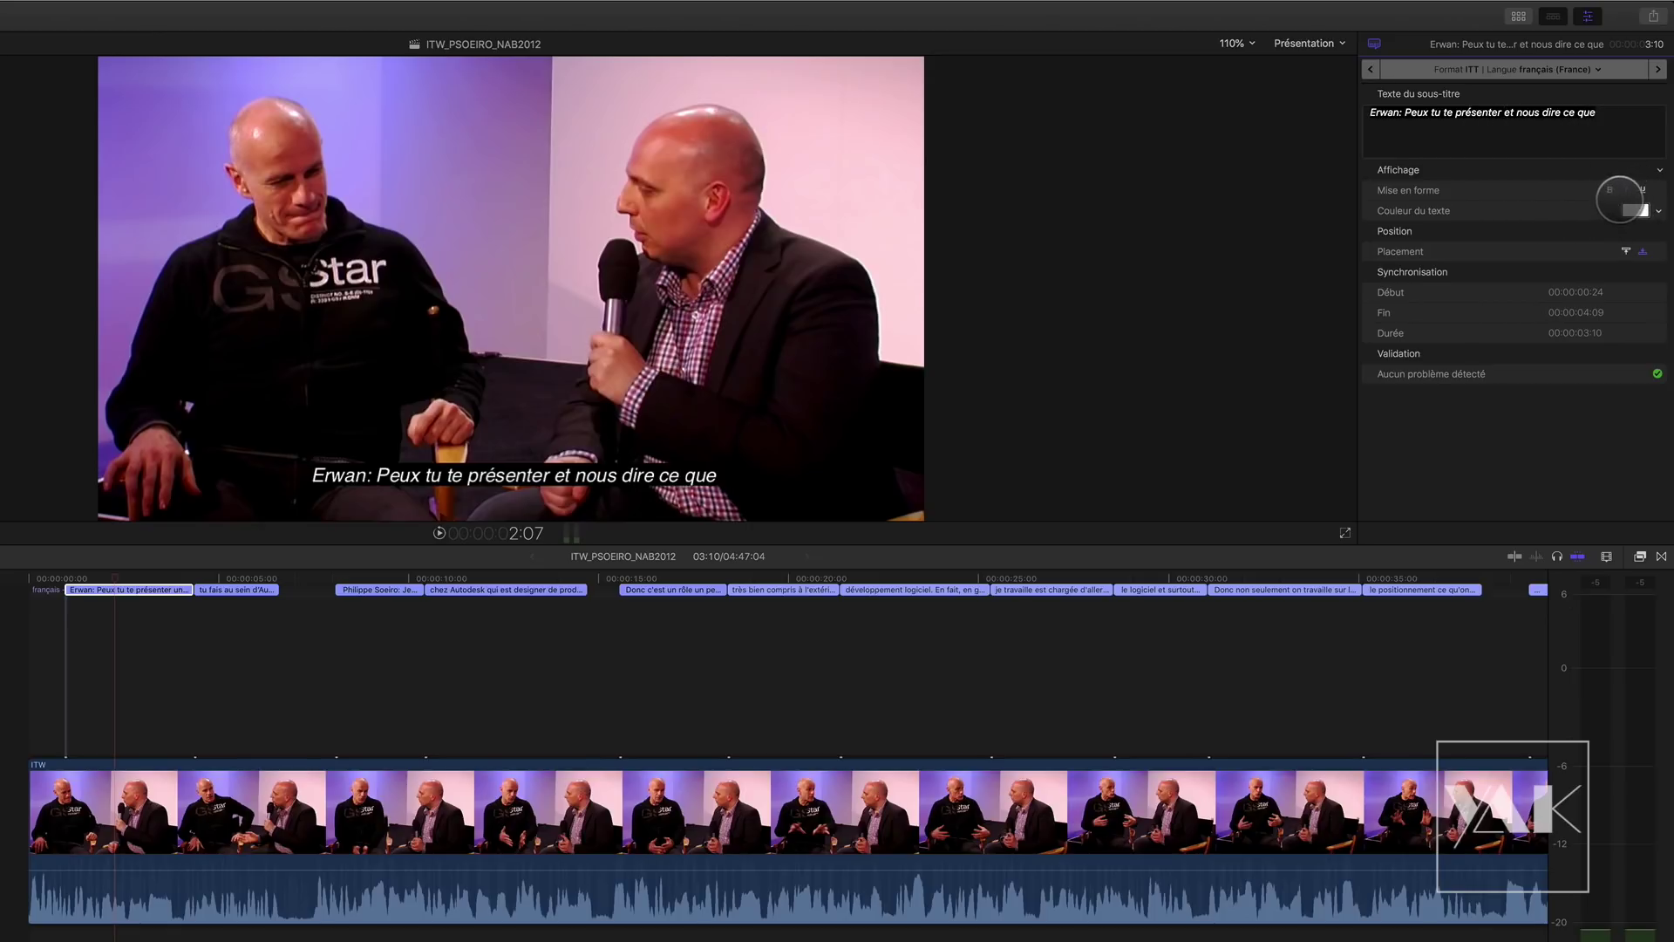
{"action": "left_click", "coordinate": [1610, 190]}
{"action": "left_click", "coordinate": [1610, 190]}
{"action": "left_click", "coordinate": [1643, 189]}
{"action": "left_click", "coordinate": [1643, 189]}
{"action": "left_click", "coordinate": [1635, 210]}
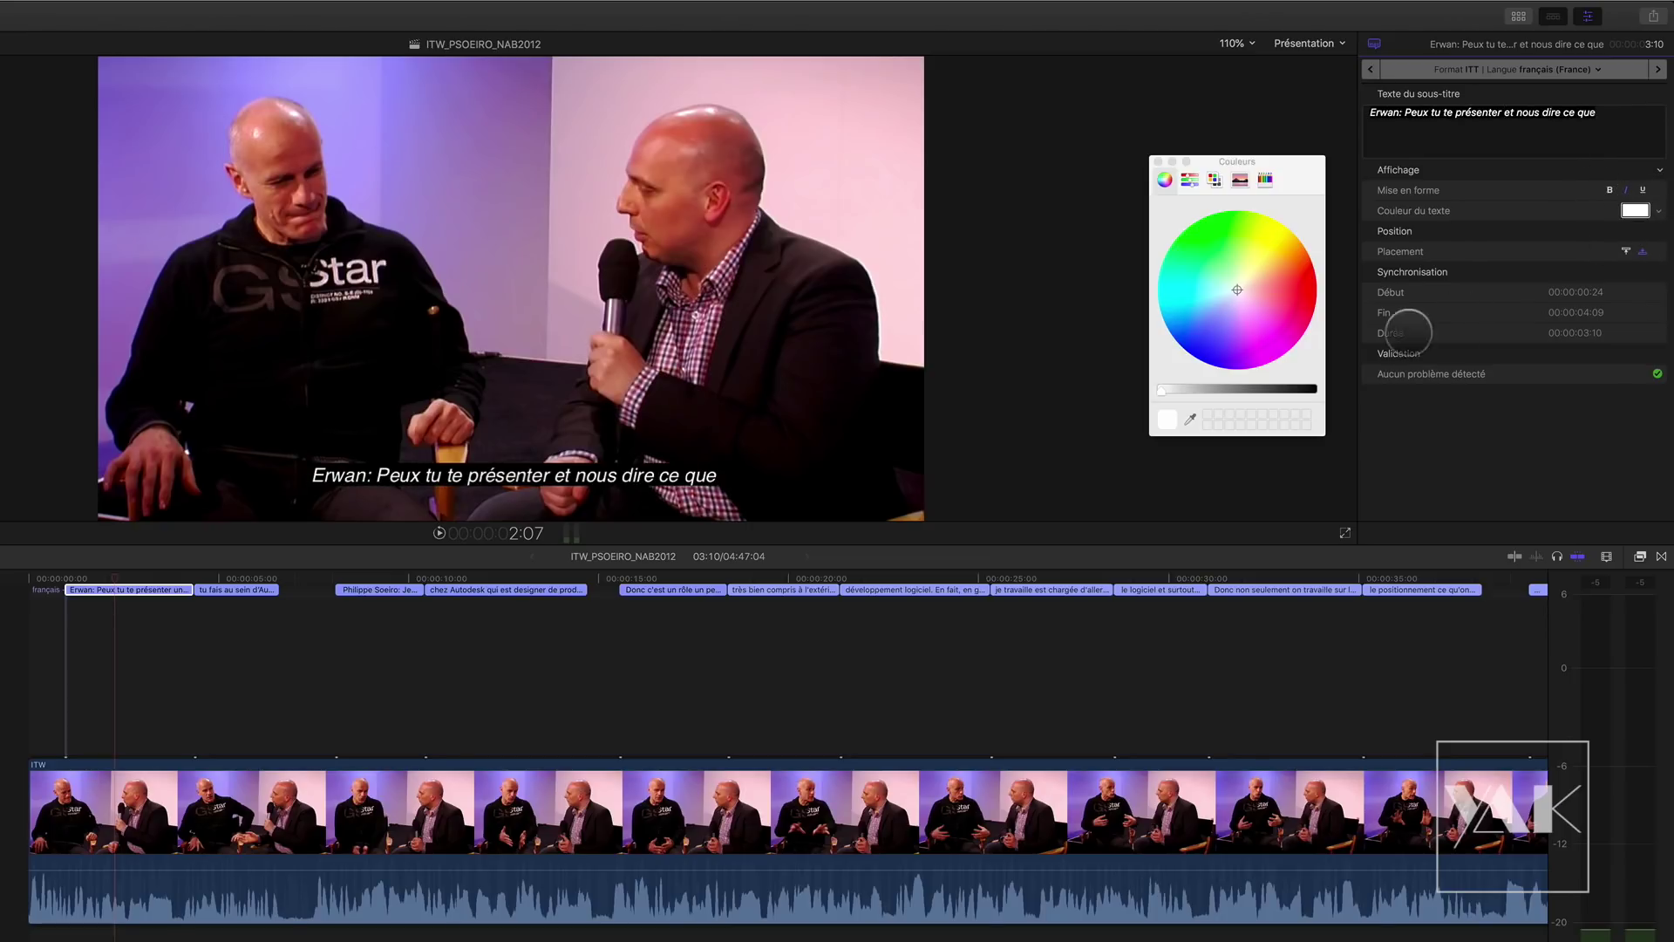
{"action": "left_click_drag", "start_coordinate": [1252, 261], "coordinate": [1278, 254]}
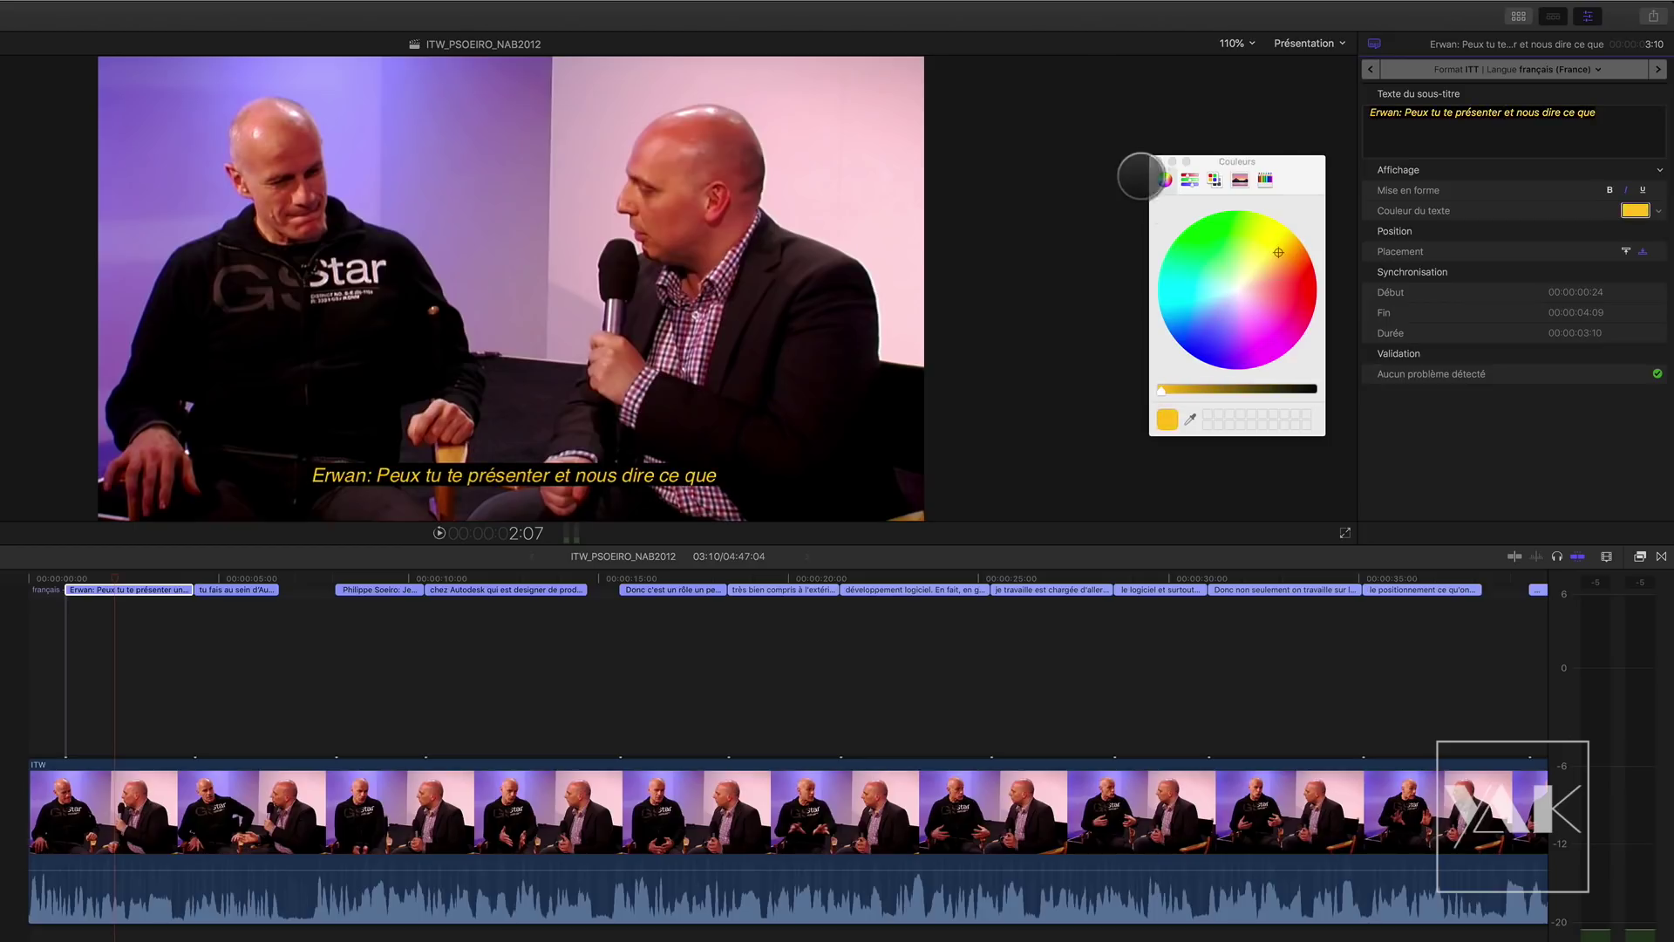
{"action": "left_click", "coordinate": [1158, 162]}
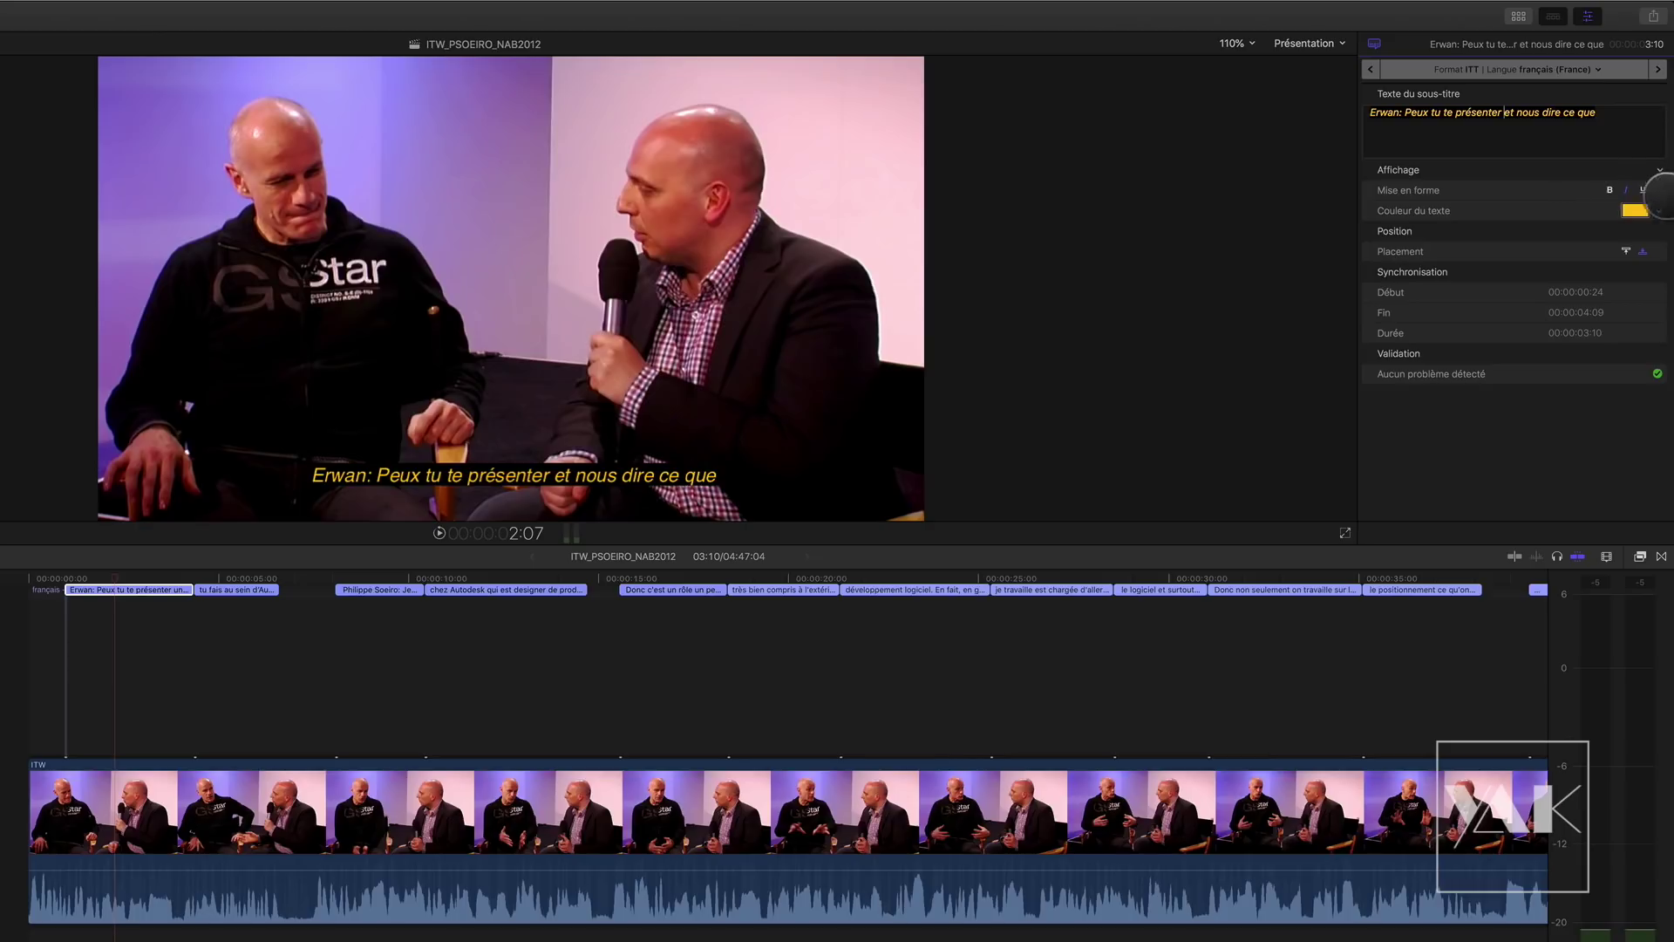
Step: Save the yellow italic look as the default subtitle style
{"action": "left_click", "coordinate": [1660, 169]}
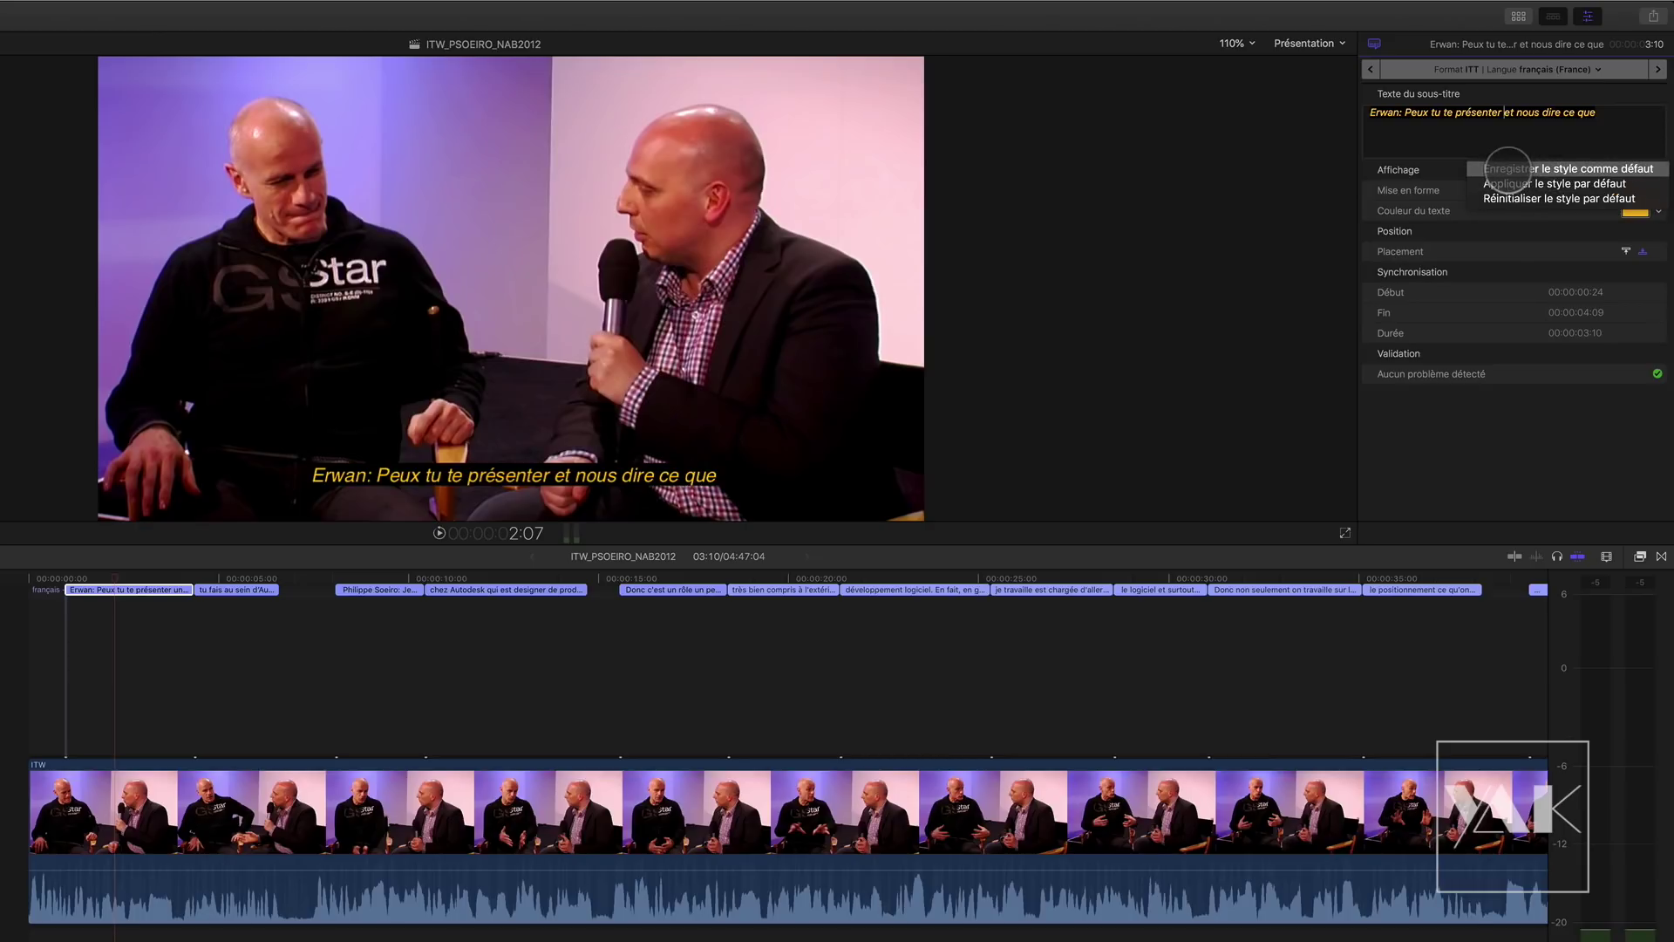
{"action": "left_click", "coordinate": [1508, 169]}
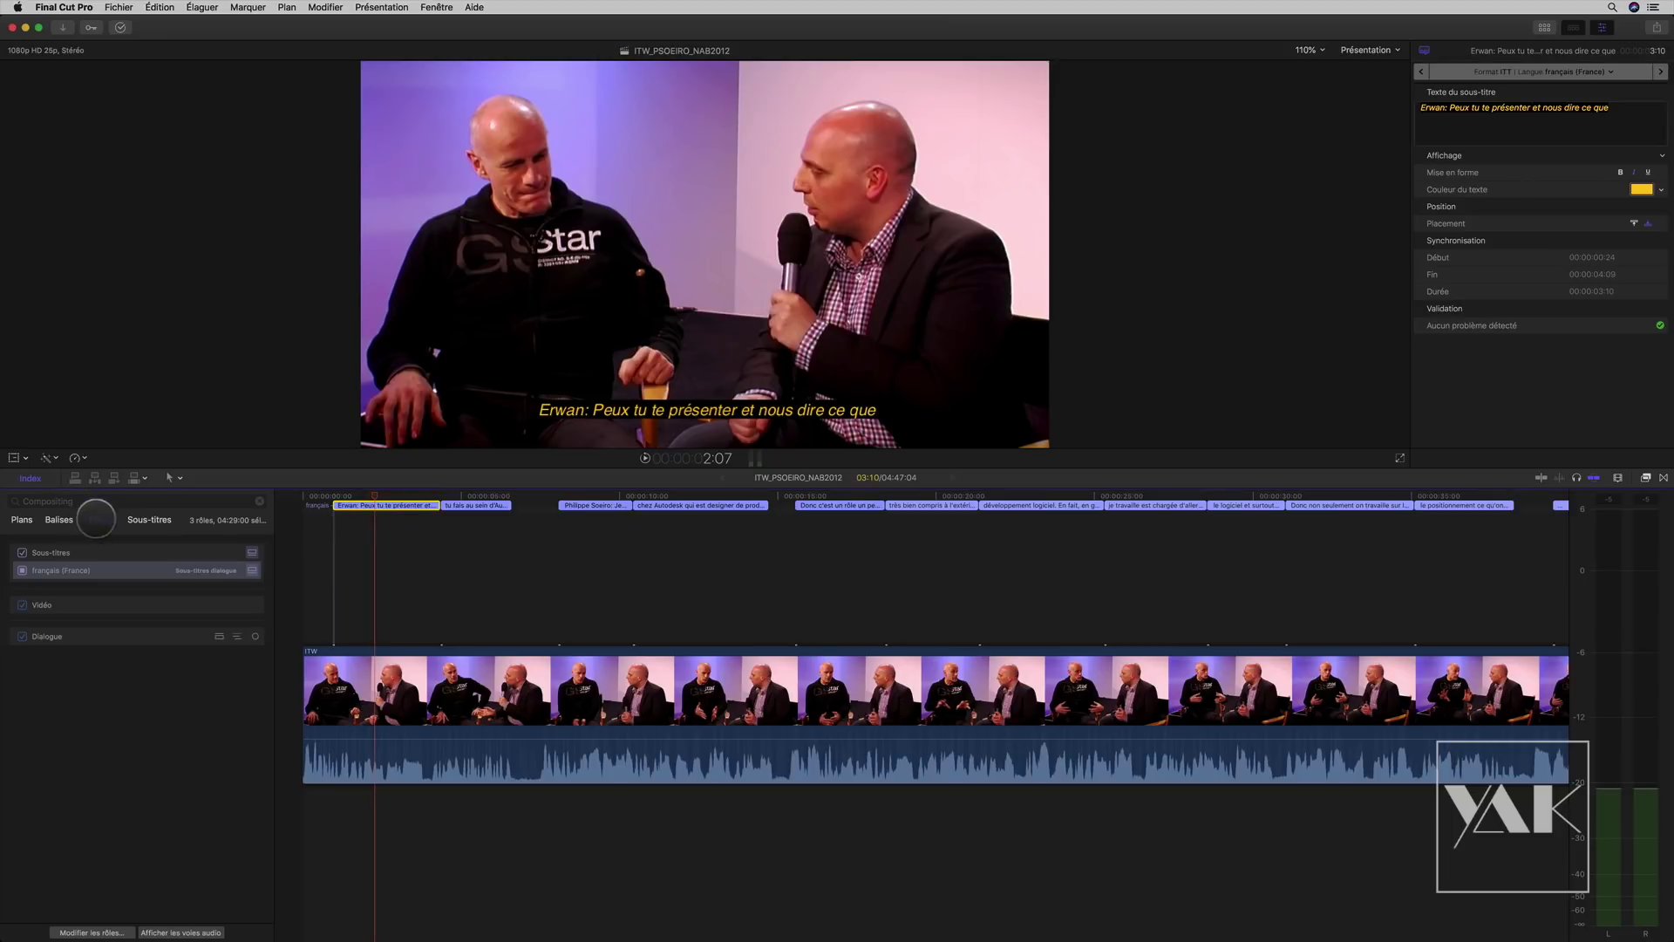
{"action": "left_click", "coordinate": [149, 520]}
Step: Search the index for 'erwan' and select all three matching subtitles together
{"action": "left_click_drag", "start_coordinate": [82, 500], "coordinate": [1, 491]}
{"action": "type", "text": "erwan"}
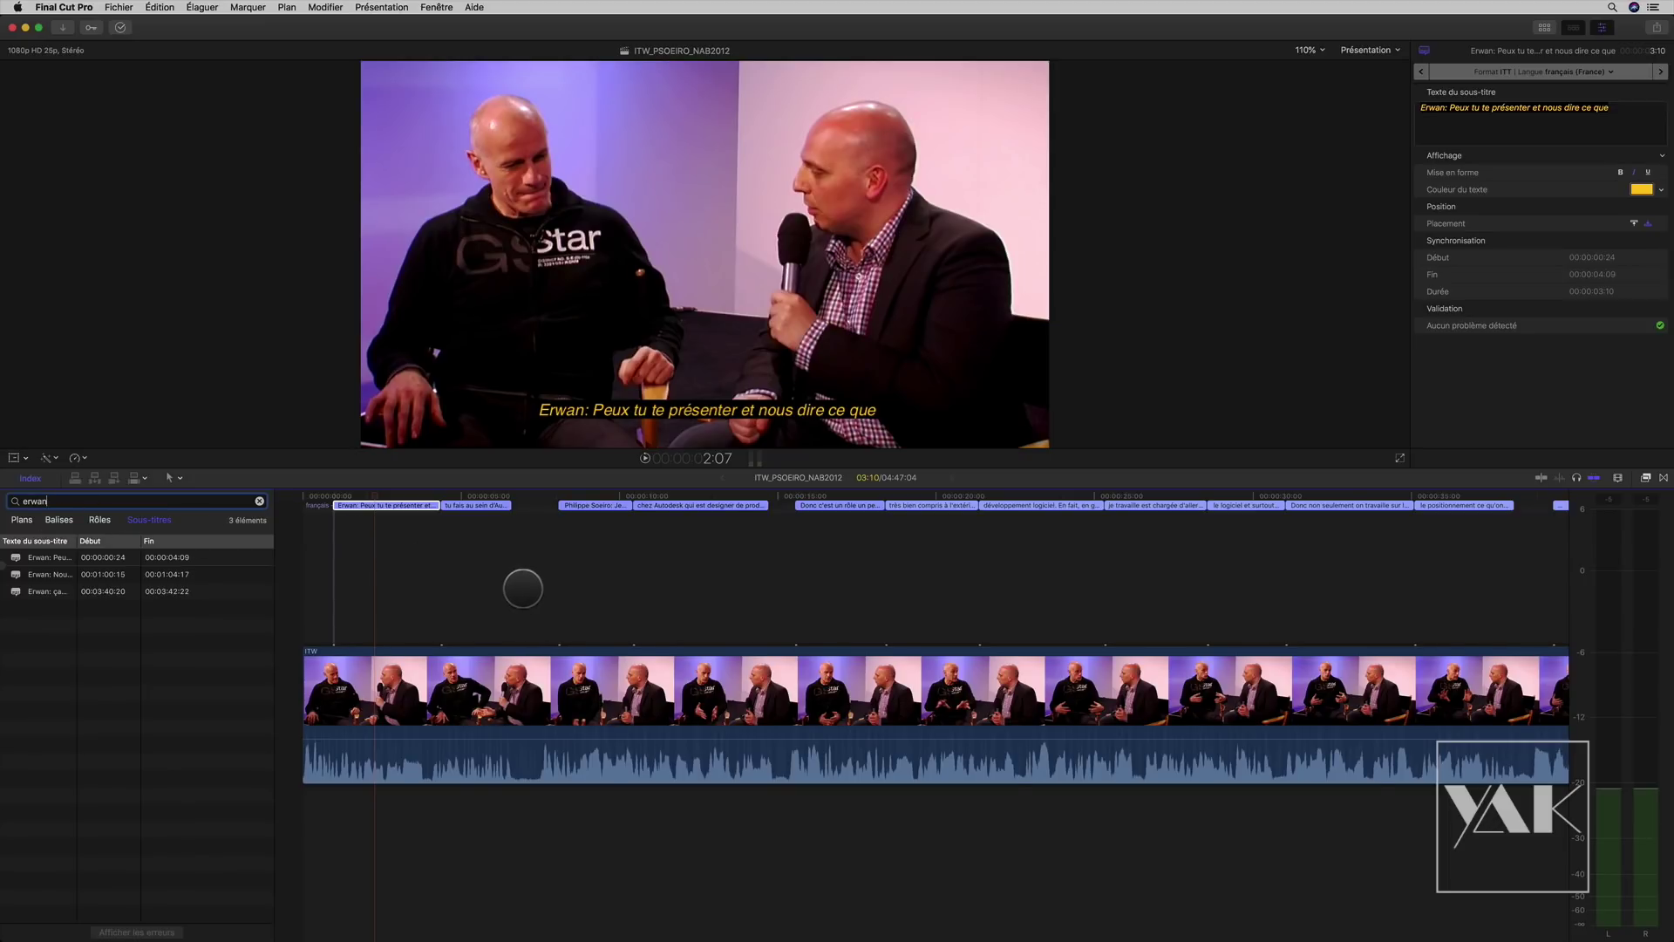
{"action": "left_click", "coordinate": [523, 589]}
{"action": "key", "text": "shift+z"}
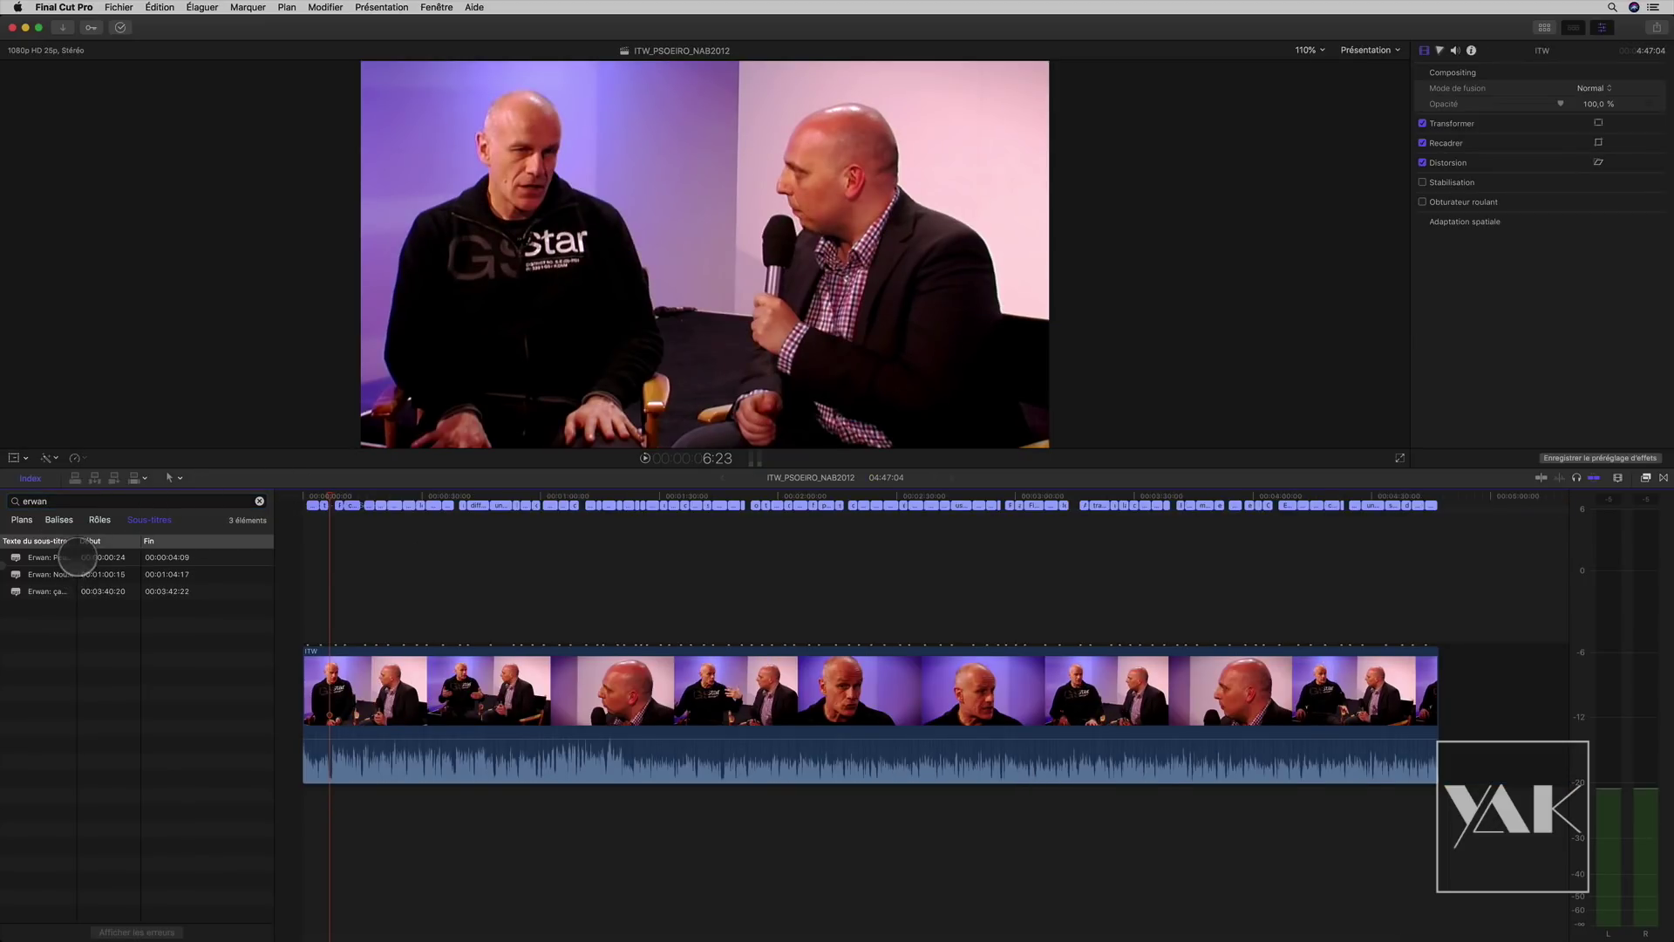
{"action": "left_click", "coordinate": [77, 558]}
{"action": "left_click", "coordinate": [71, 591], "text": "shift"}
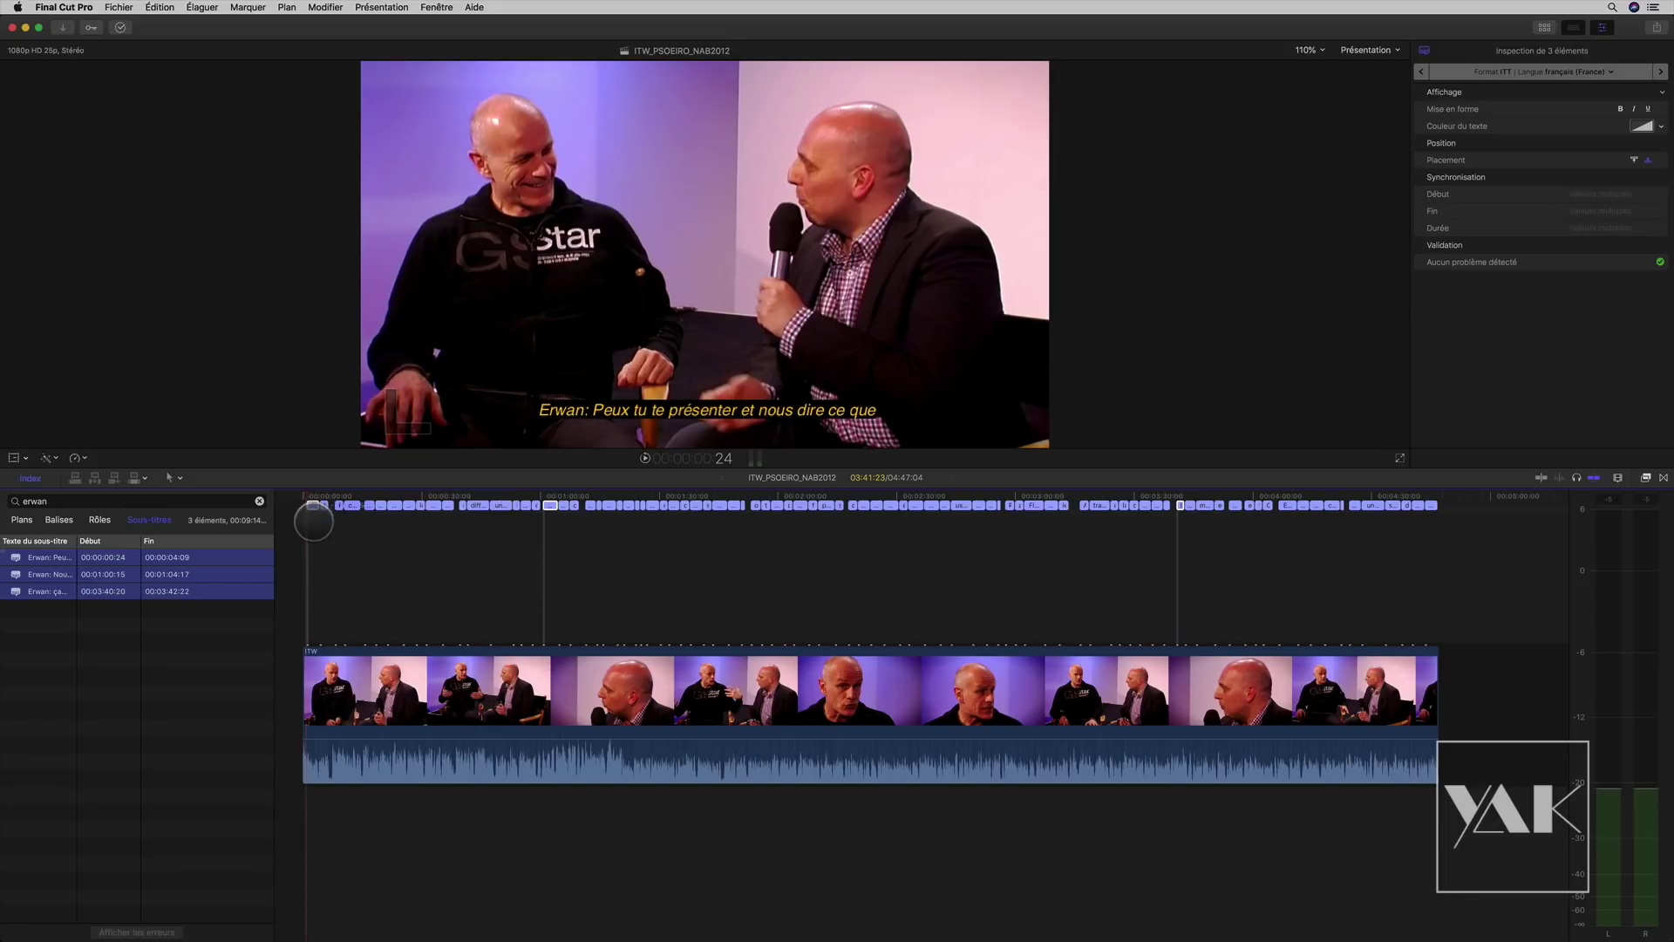
{"action": "key", "text": "super+="}
{"action": "key", "text": "super+="}
{"action": "key", "text": "super+="}
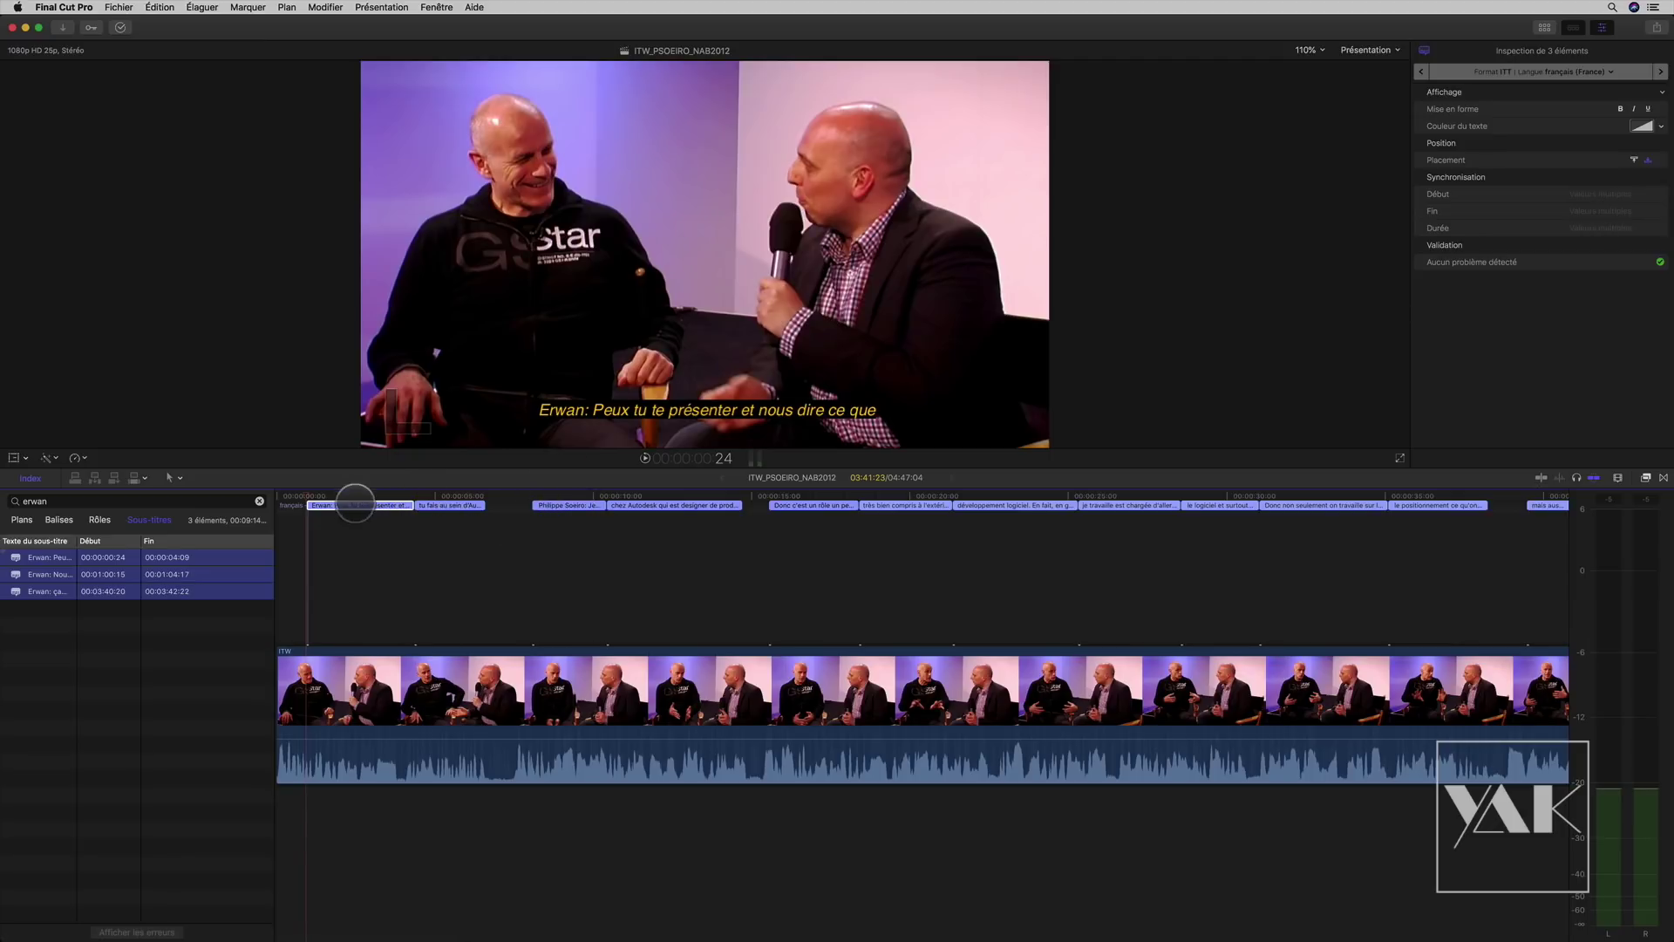
Step: Apply the default yellow italic style to the second subtitle and check it
{"action": "left_click", "coordinate": [450, 505]}
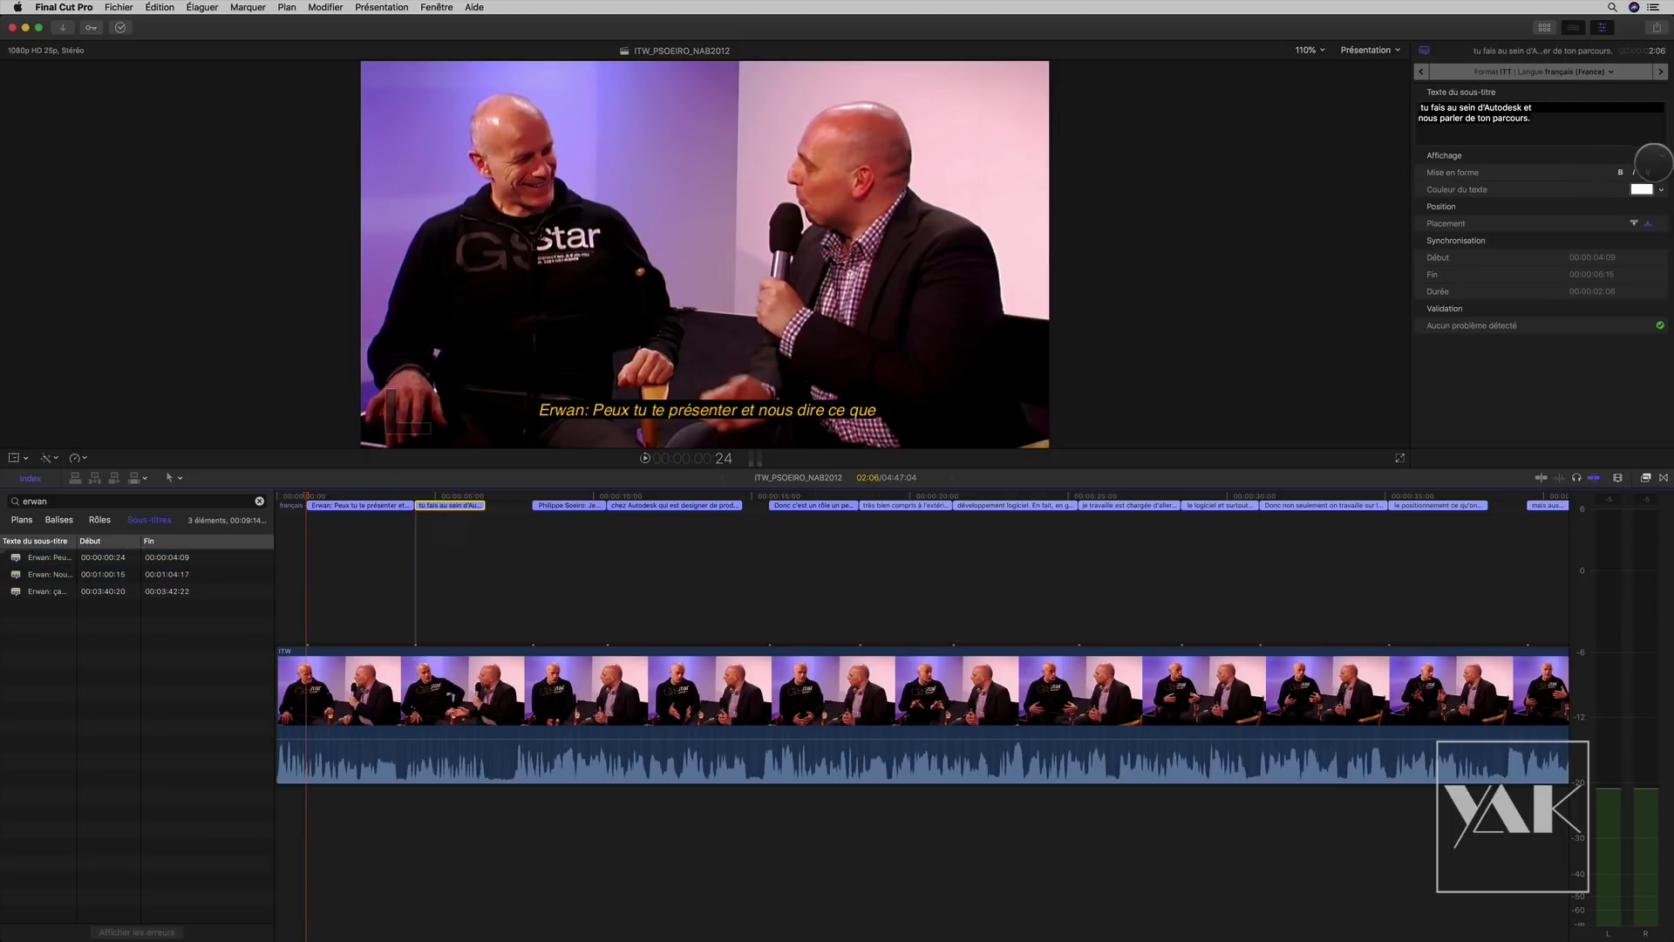
{"action": "left_click", "coordinate": [1660, 156]}
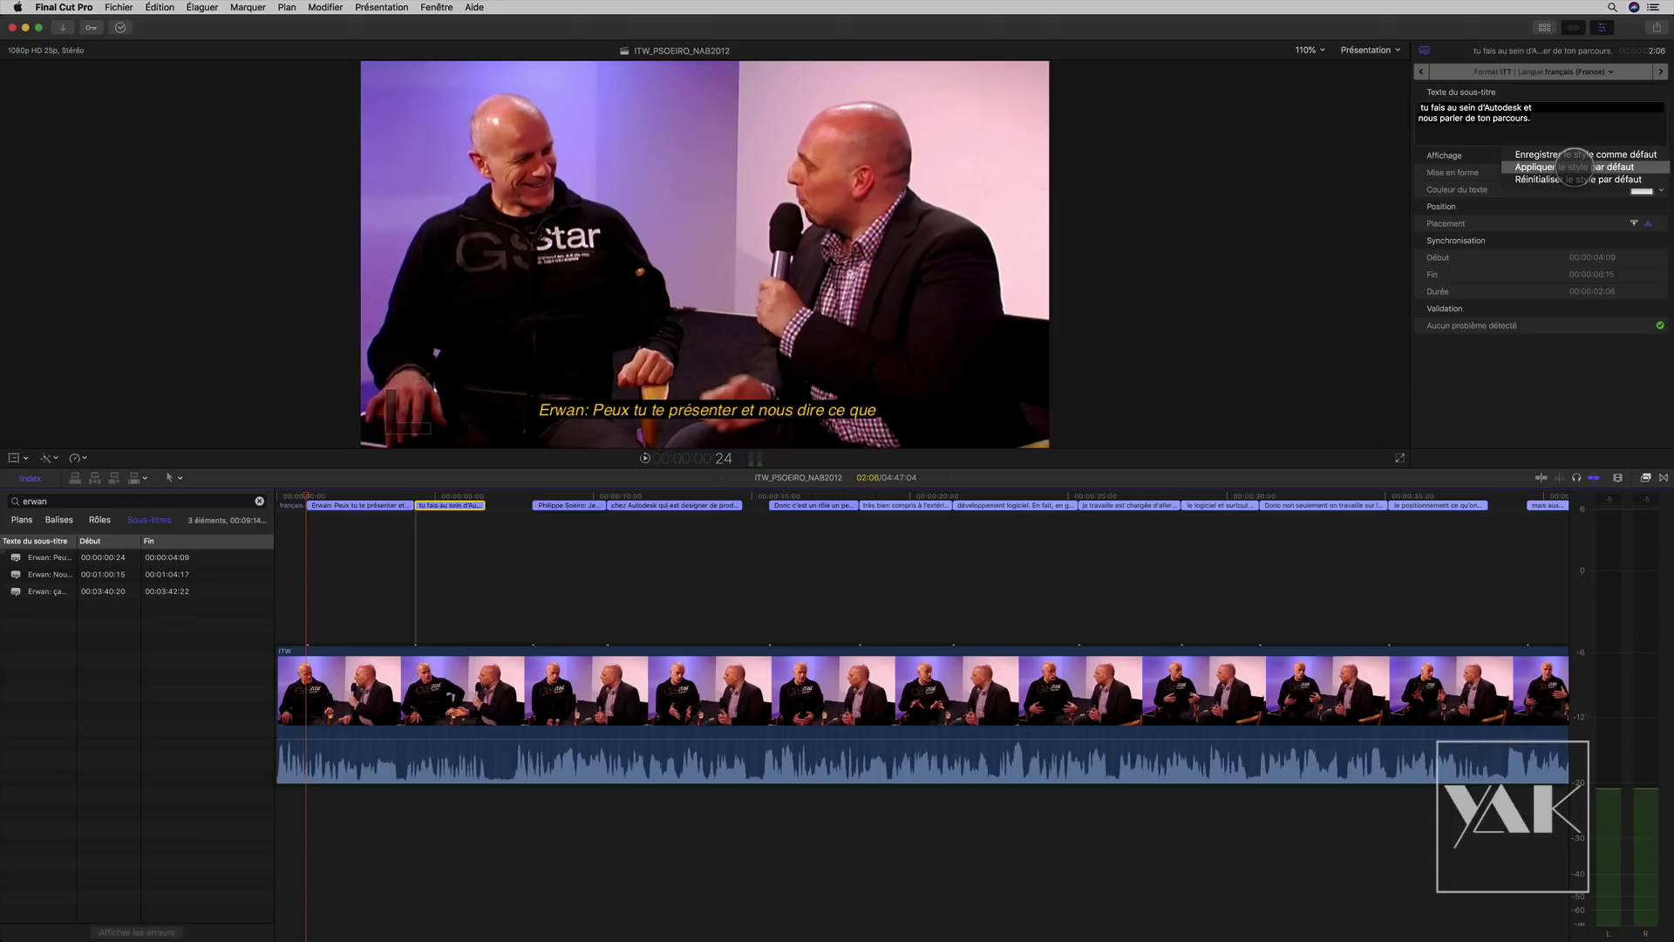
{"action": "left_click", "coordinate": [1574, 167]}
{"action": "left_click_drag", "start_coordinate": [343, 496], "coordinate": [415, 496]}
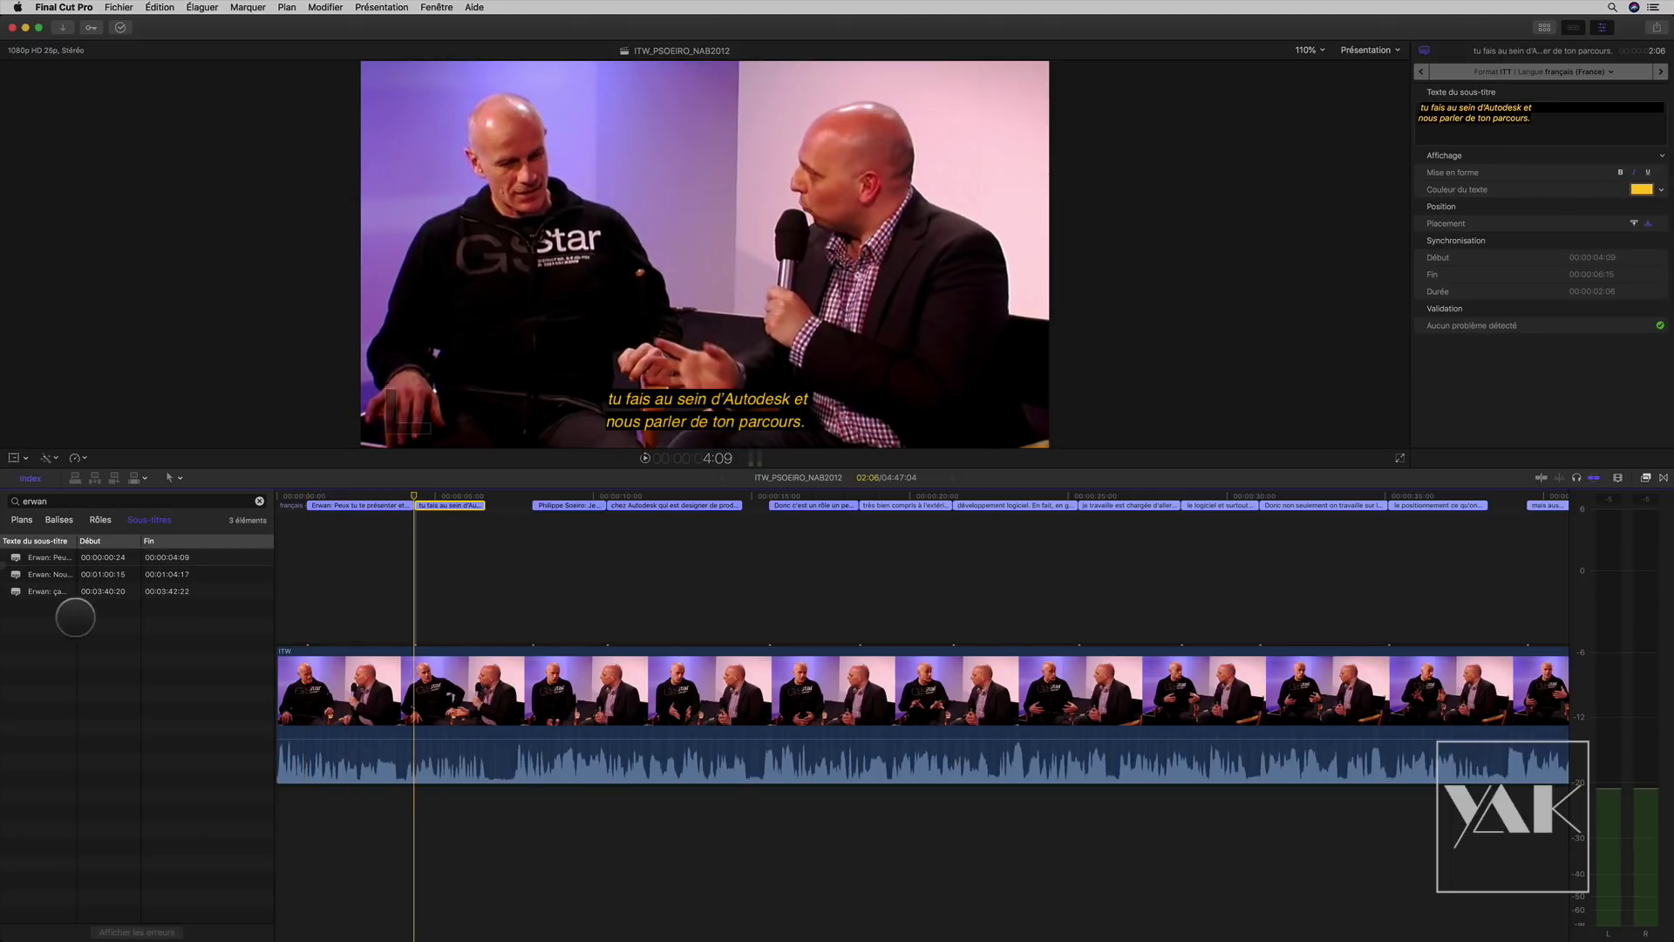
Step: Select the run of subtitles from 1:00:15 onward and apply the default style
{"action": "left_click", "coordinate": [61, 573]}
{"action": "left_click", "coordinate": [100, 592], "text": "shift"}
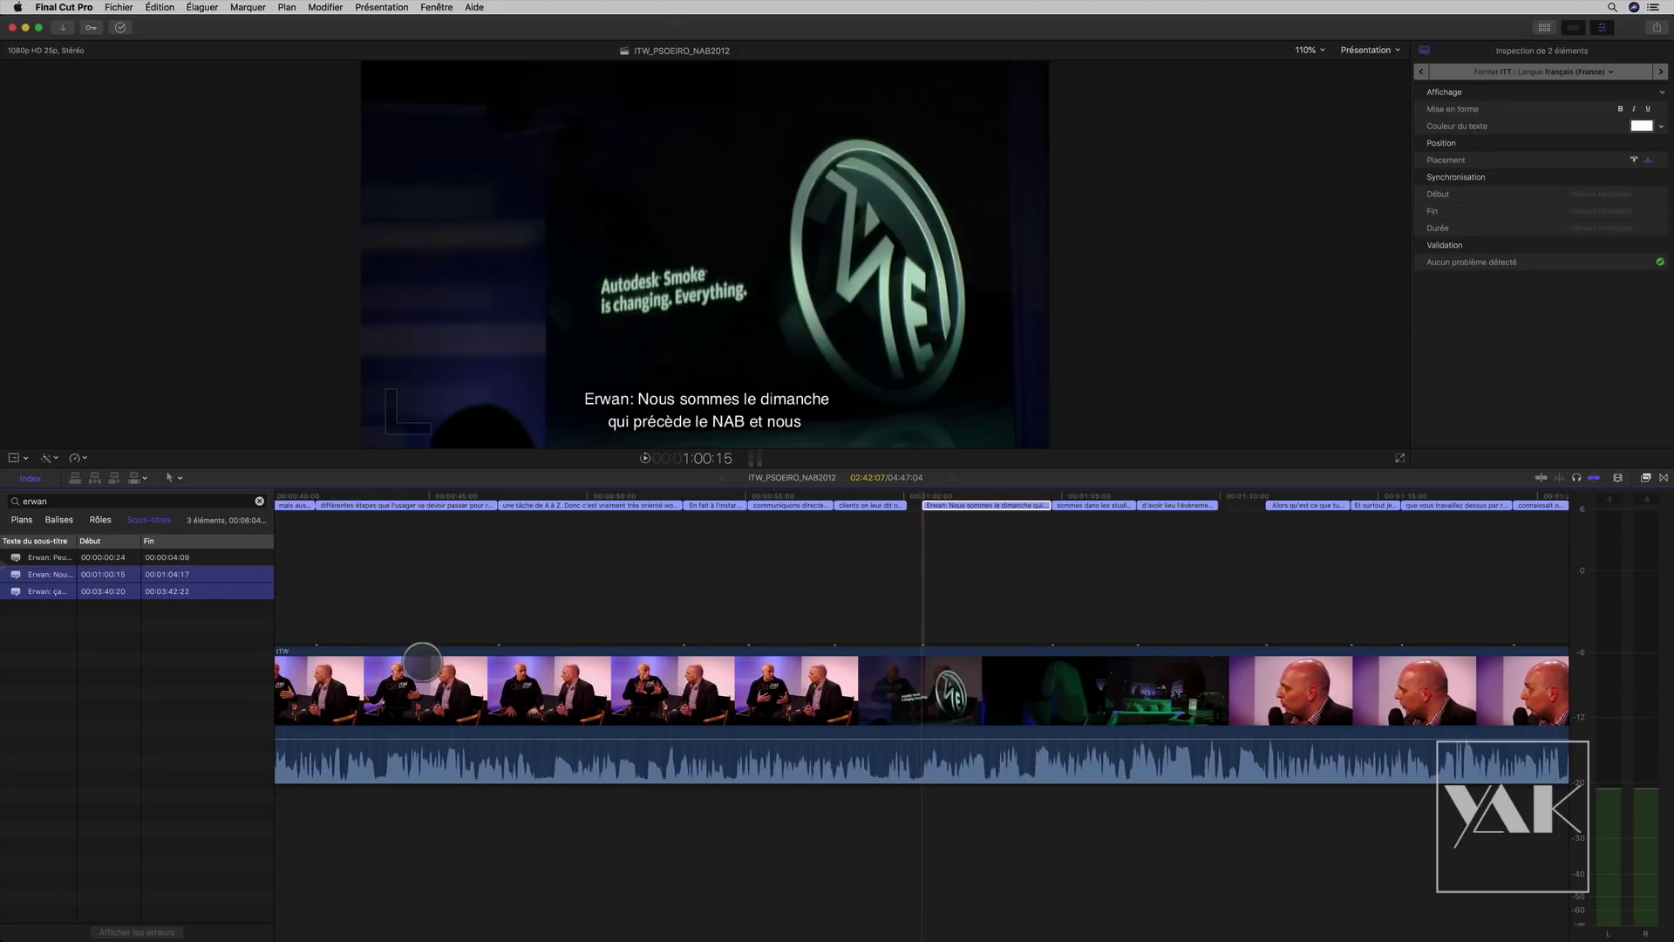
{"action": "left_click_drag", "start_coordinate": [1198, 546], "coordinate": [1095, 496]}
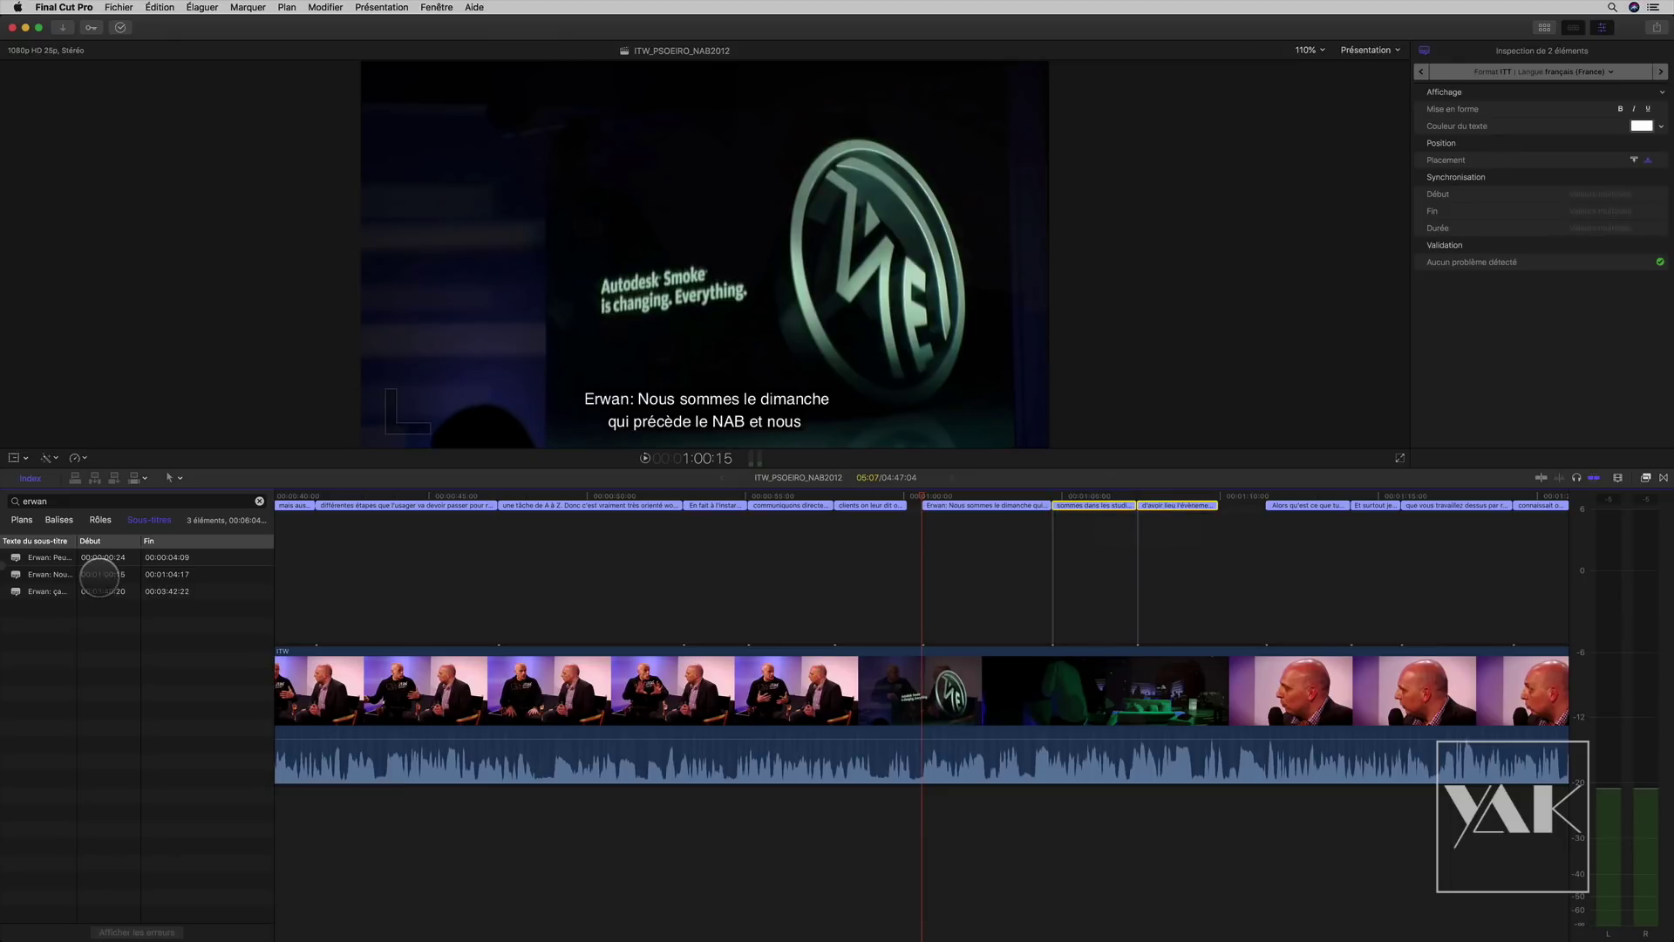
{"action": "left_click", "coordinate": [100, 574]}
{"action": "scroll", "coordinate": [940, 704], "scroll_direction": "right", "scroll_amount": 10}
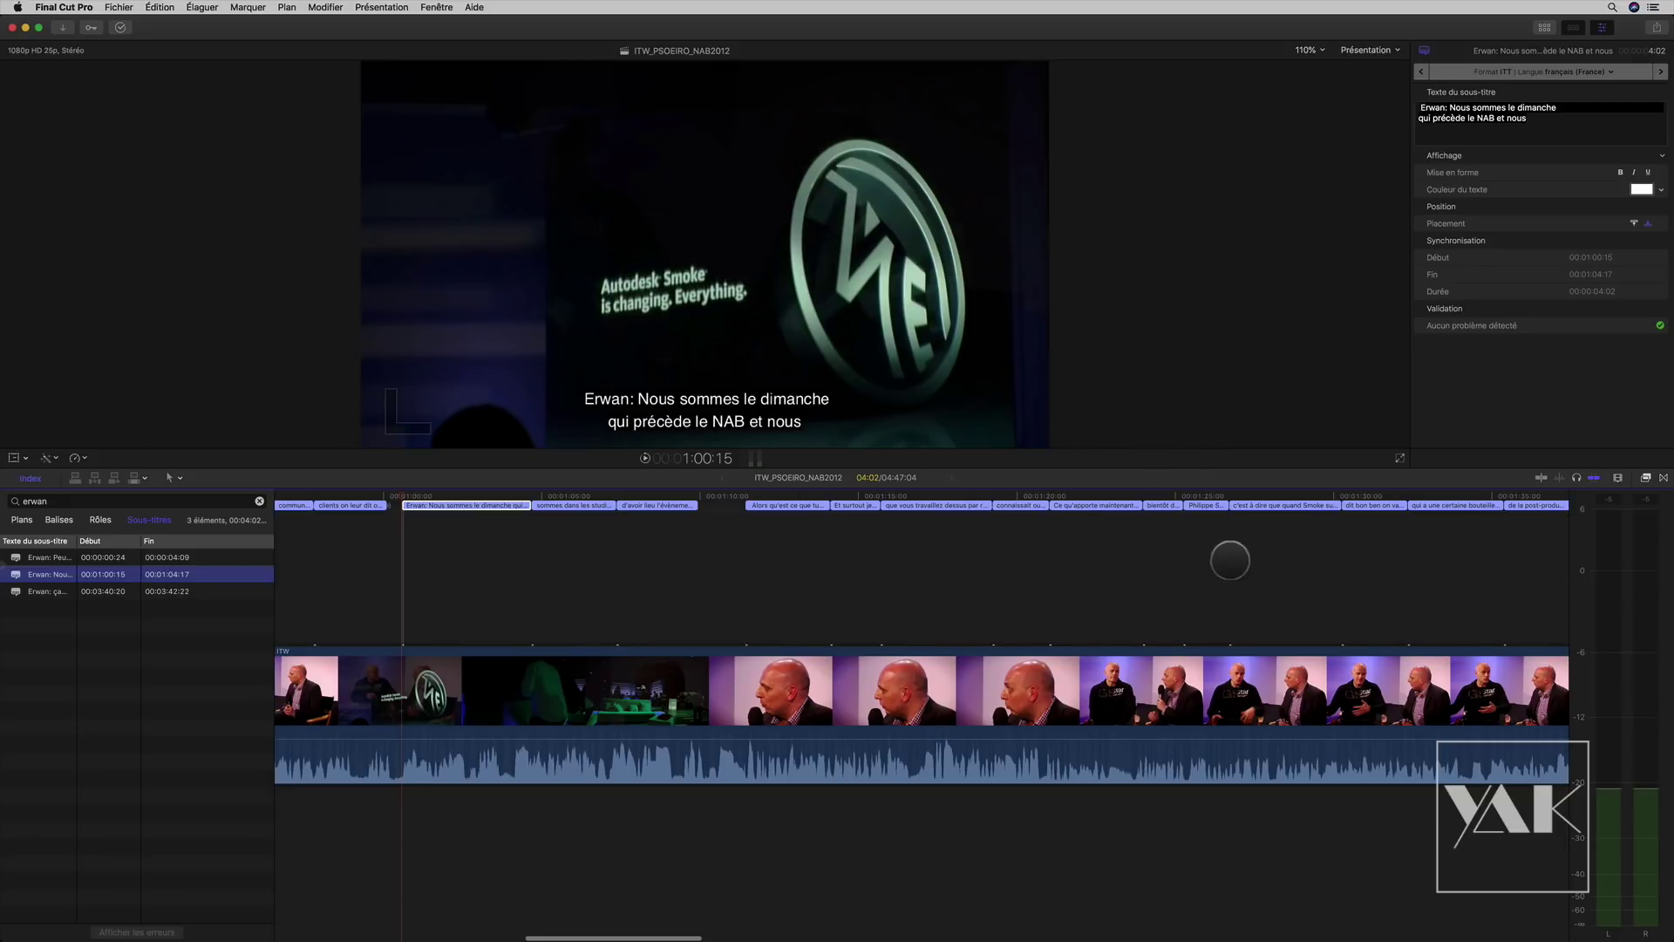
{"action": "left_click_drag", "start_coordinate": [1168, 522], "coordinate": [400, 510]}
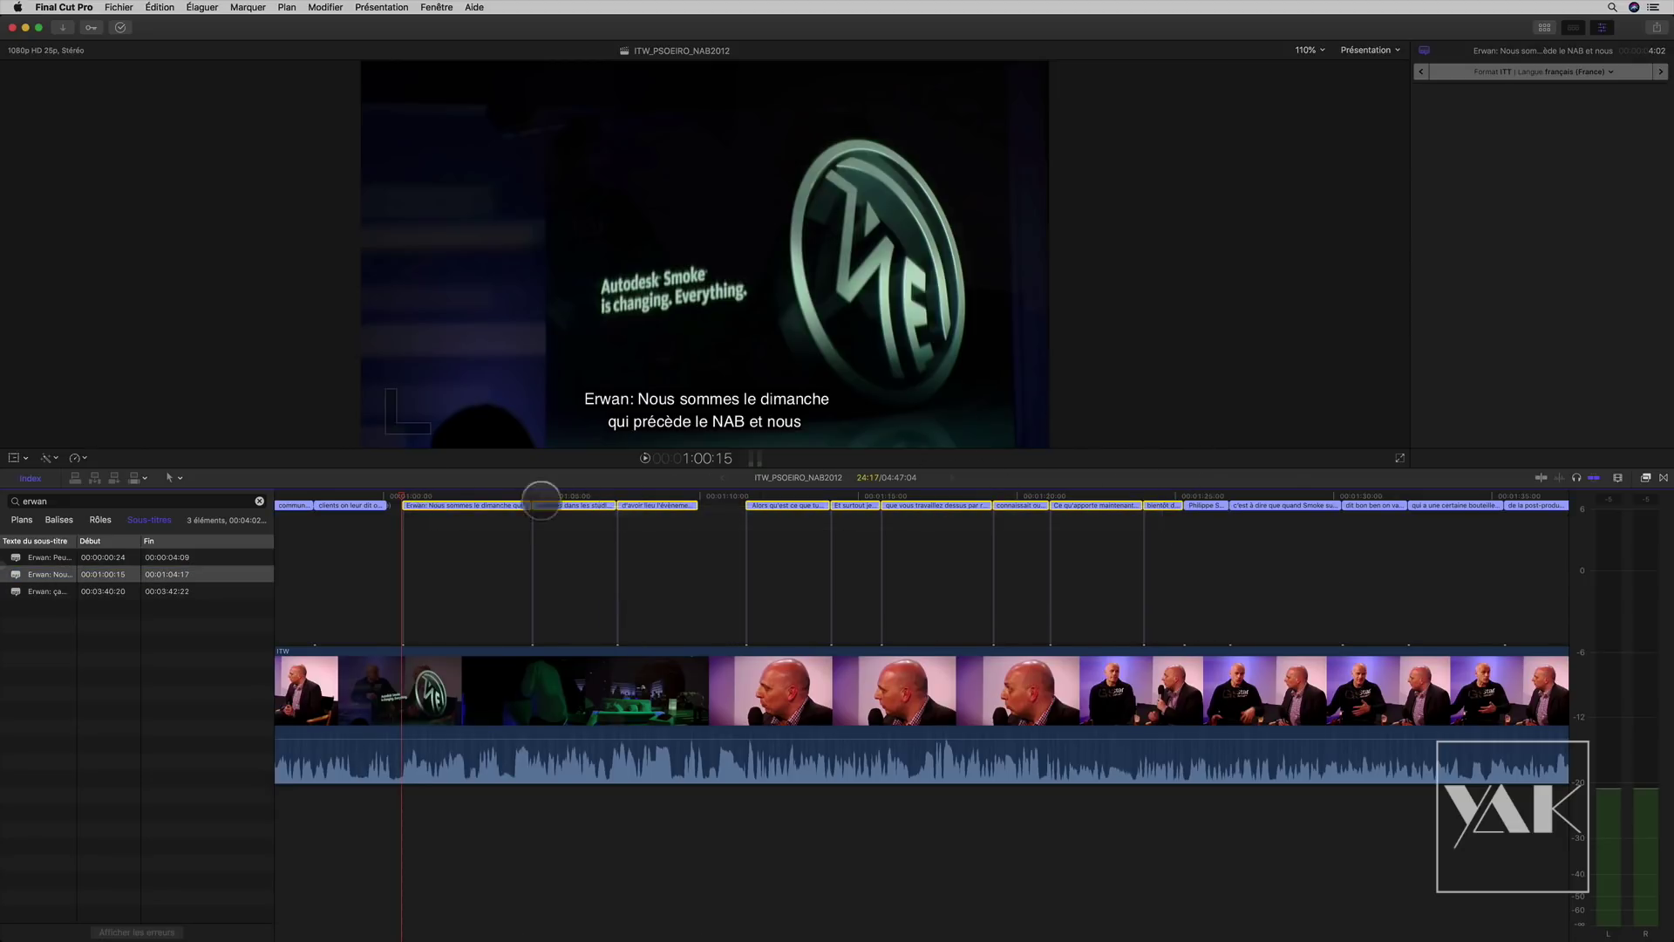
{"action": "left_click", "coordinate": [1662, 93]}
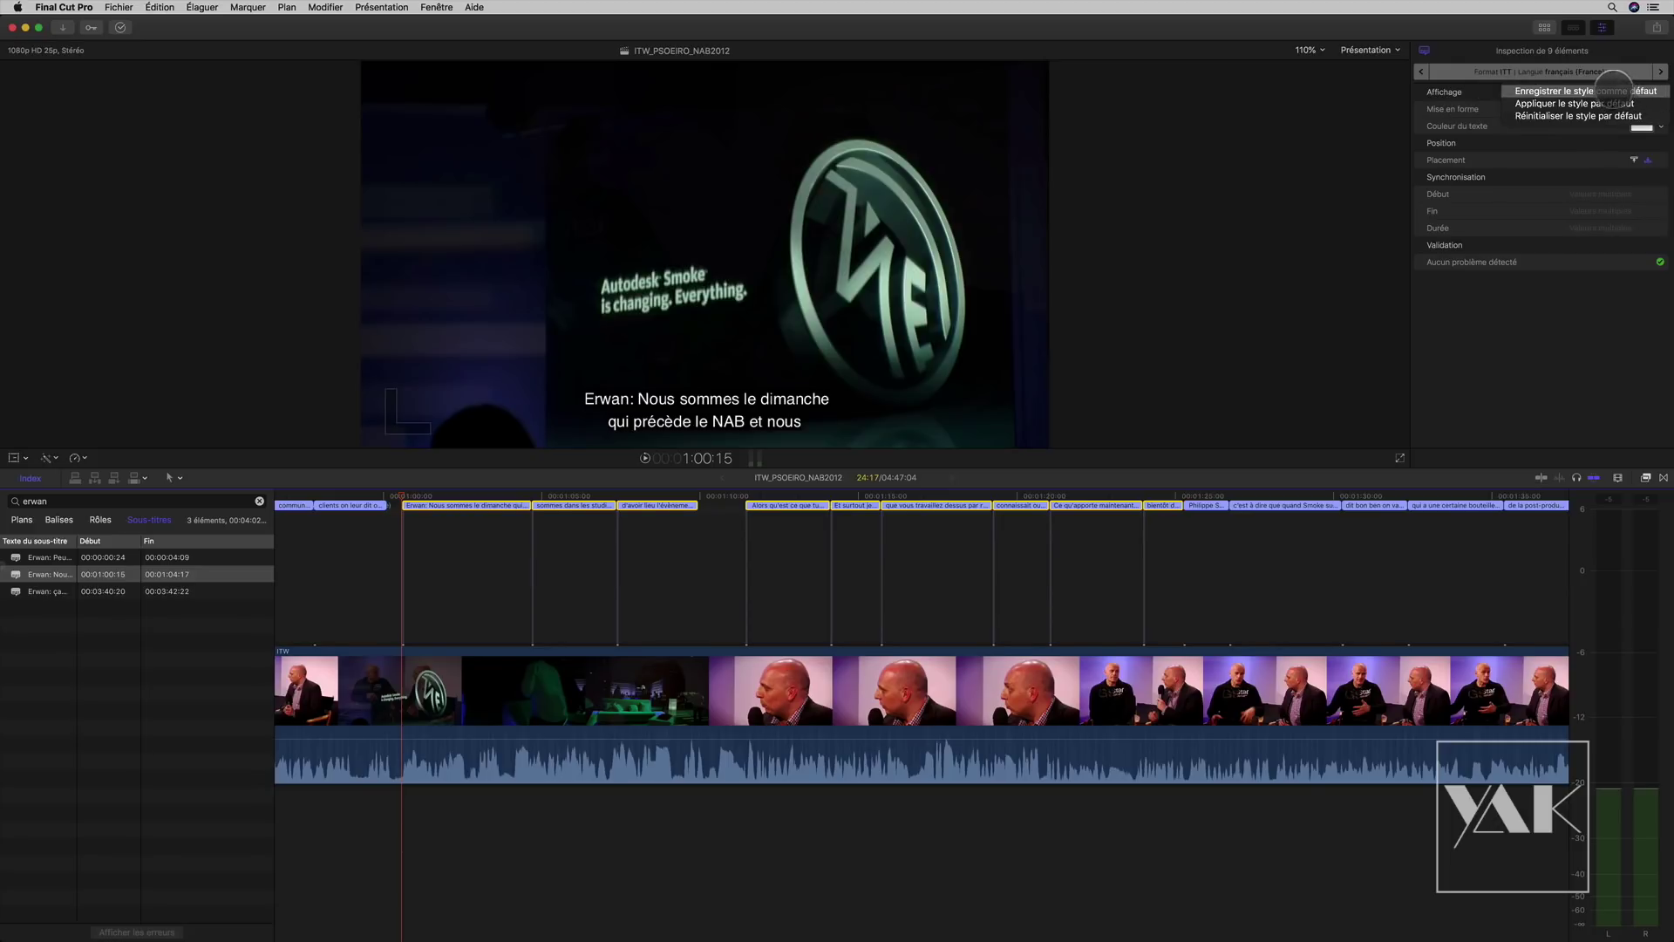
{"action": "left_click", "coordinate": [1607, 104]}
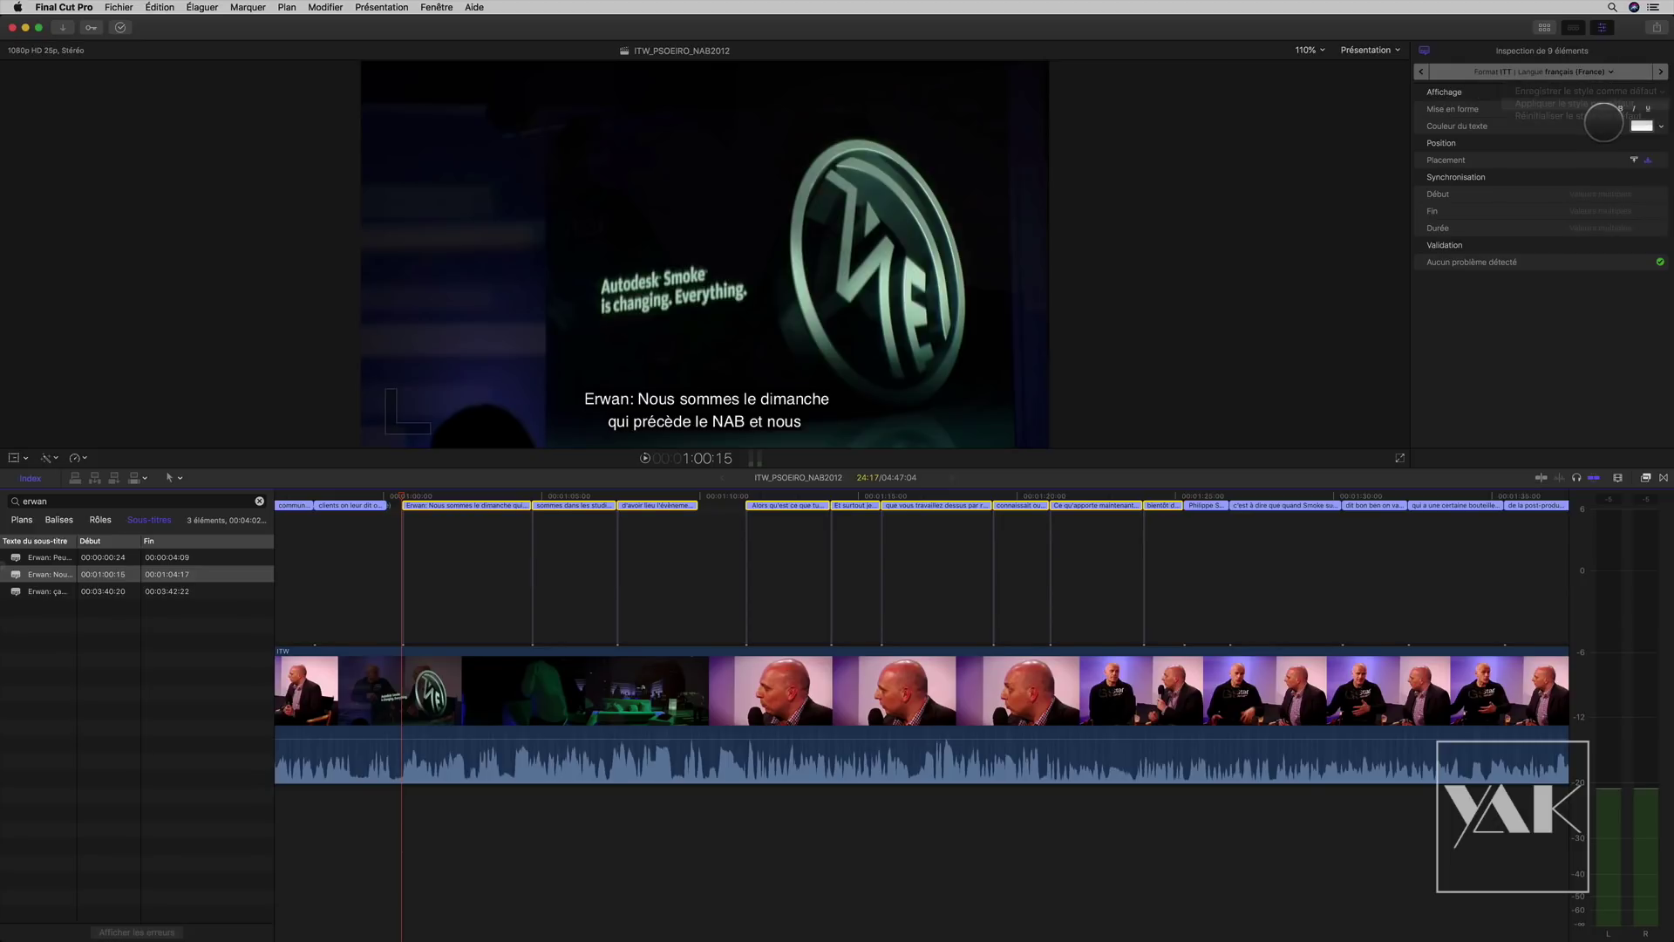
{"action": "left_click", "coordinate": [113, 591]}
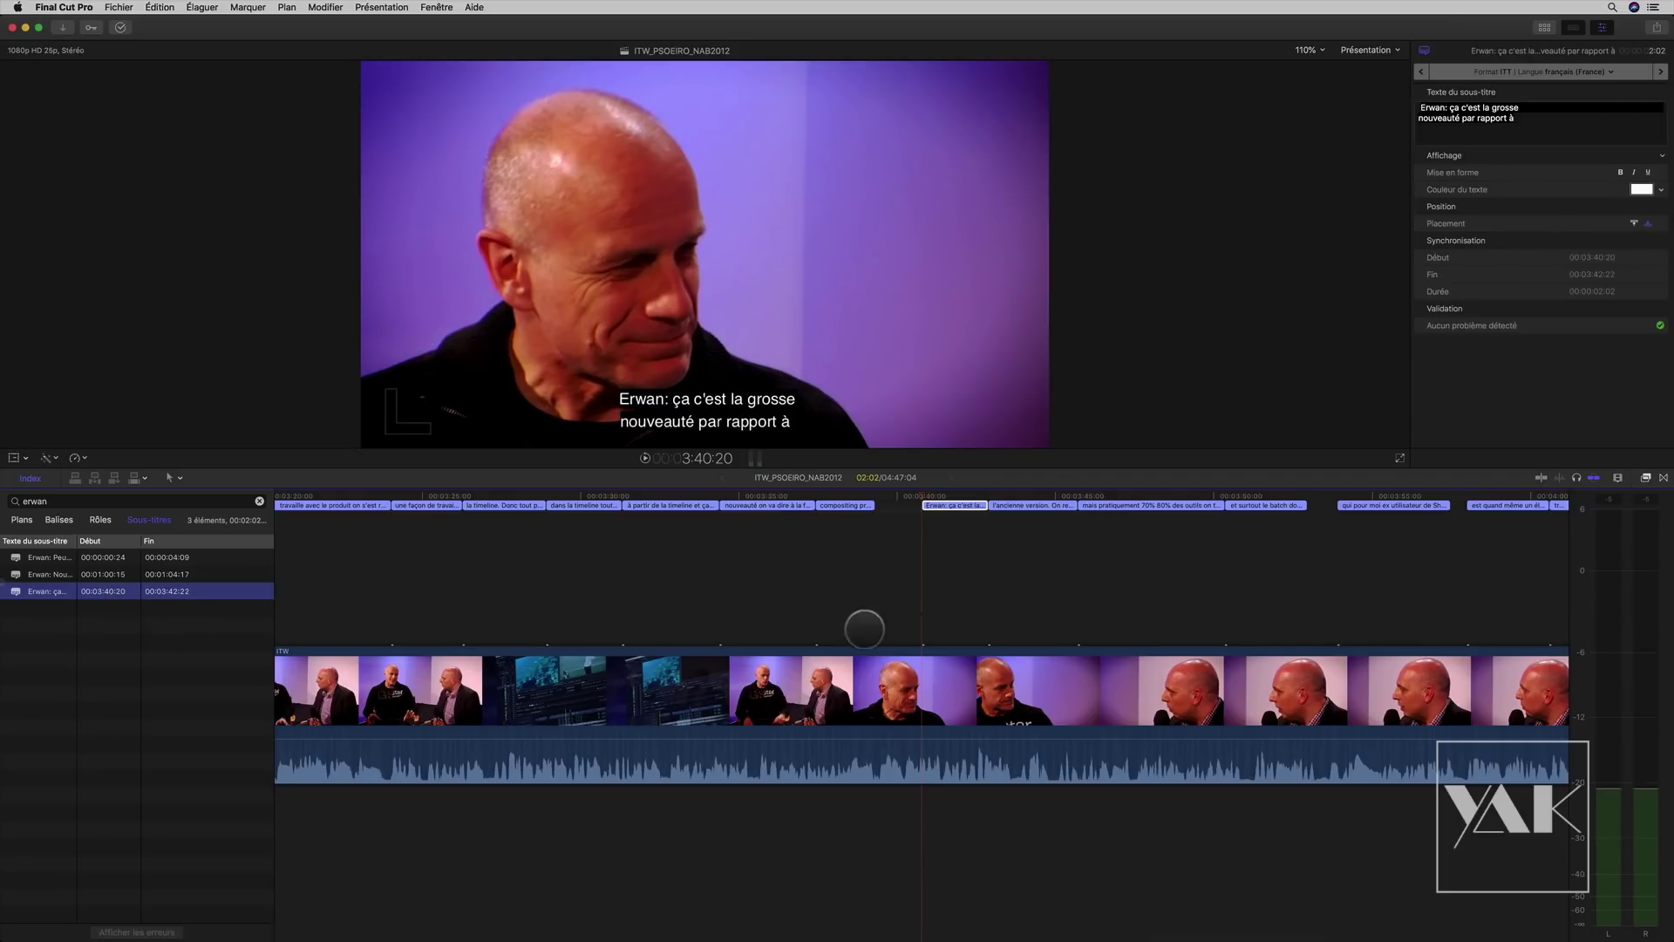
{"action": "scroll", "coordinate": [1057, 608], "scroll_direction": "right", "scroll_amount": 7}
Step: Apply the default style to the ten subtitles after 3:40:20, then spot-check captions around 1:21
{"action": "left_click_drag", "start_coordinate": [1352, 552], "coordinate": [347, 497]}
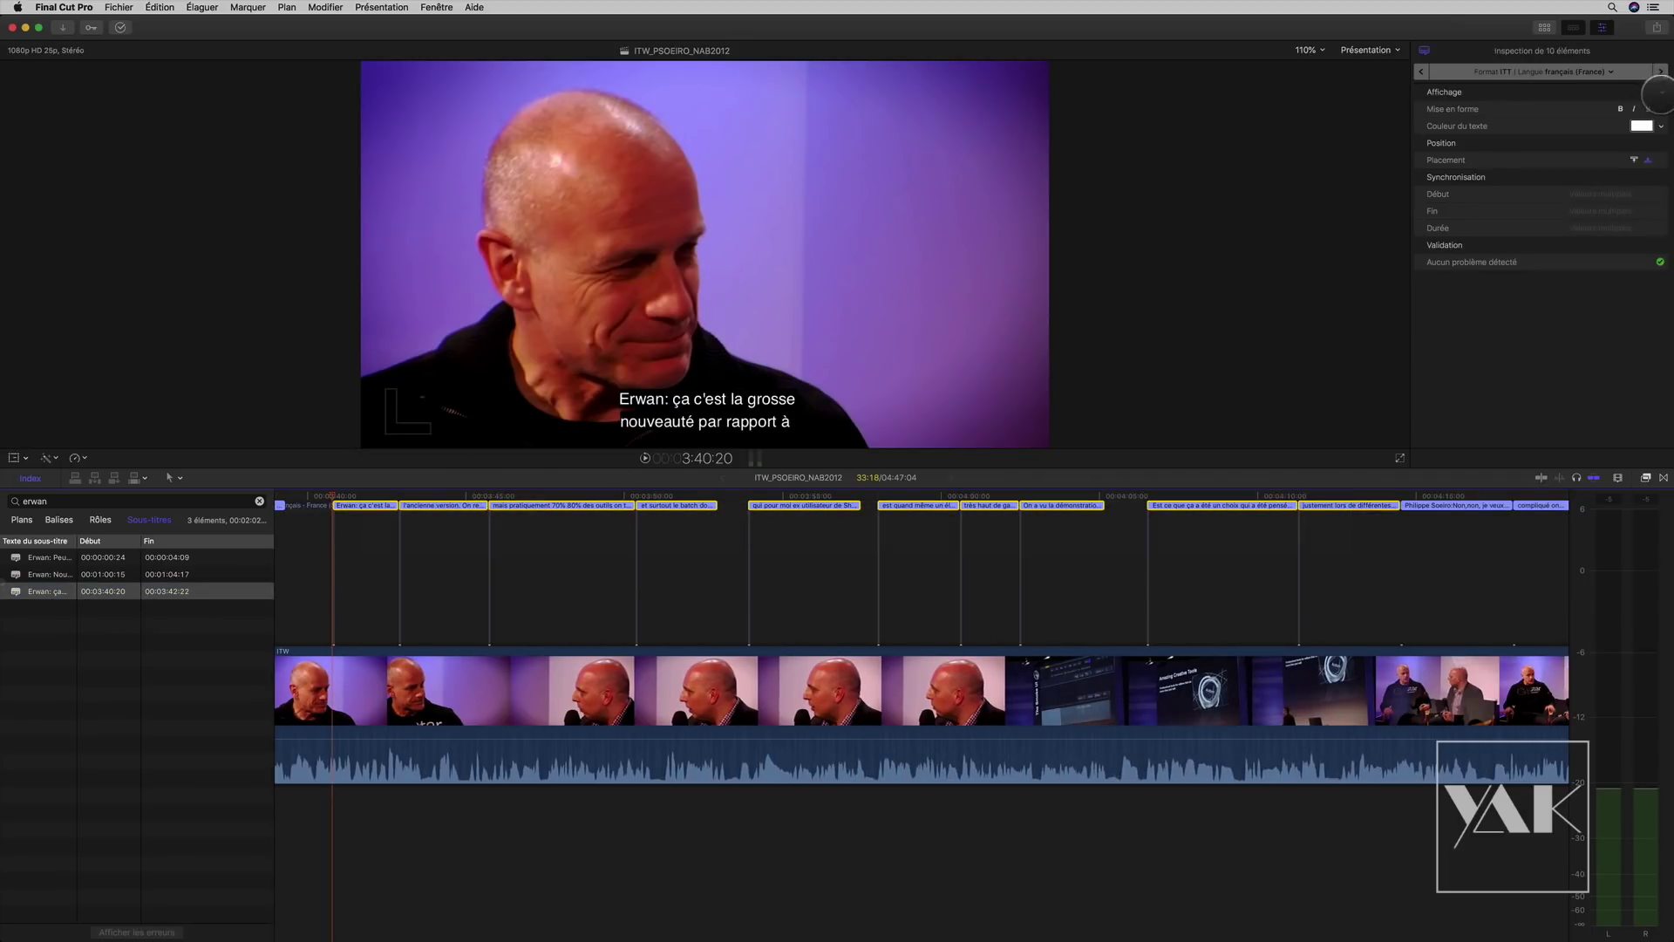
{"action": "left_click", "coordinate": [1661, 92]}
{"action": "left_click", "coordinate": [1627, 104]}
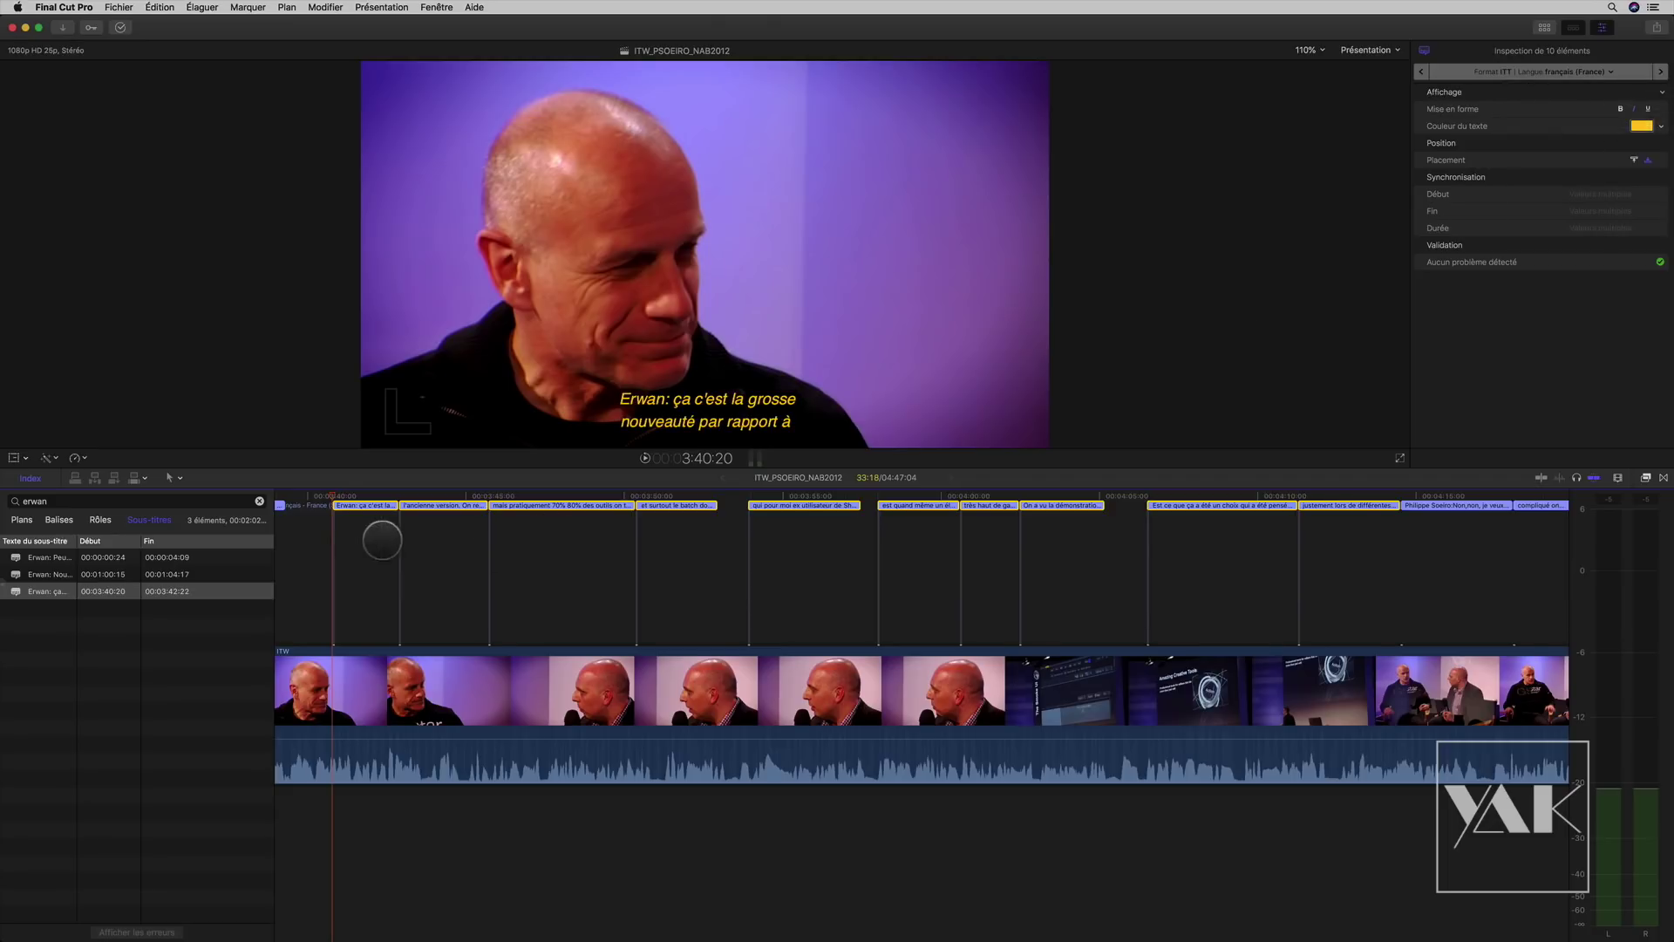
{"action": "left_click_drag", "start_coordinate": [334, 493], "coordinate": [363, 478]}
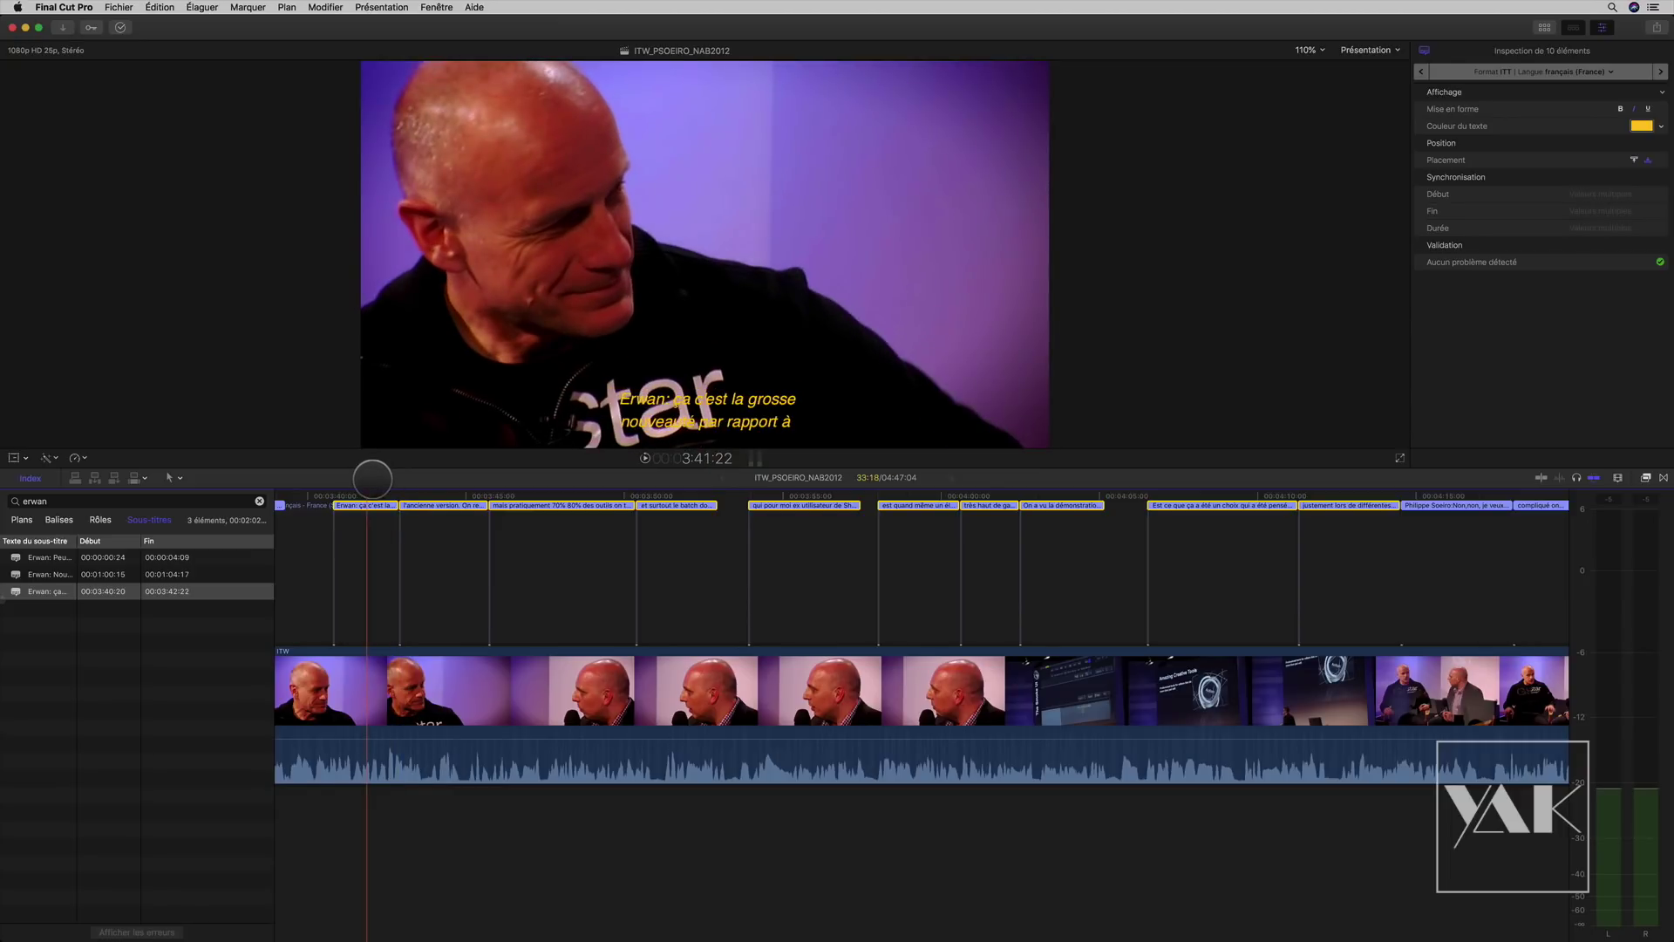
{"action": "scroll", "coordinate": [454, 571], "scroll_direction": "left", "scroll_amount": 15}
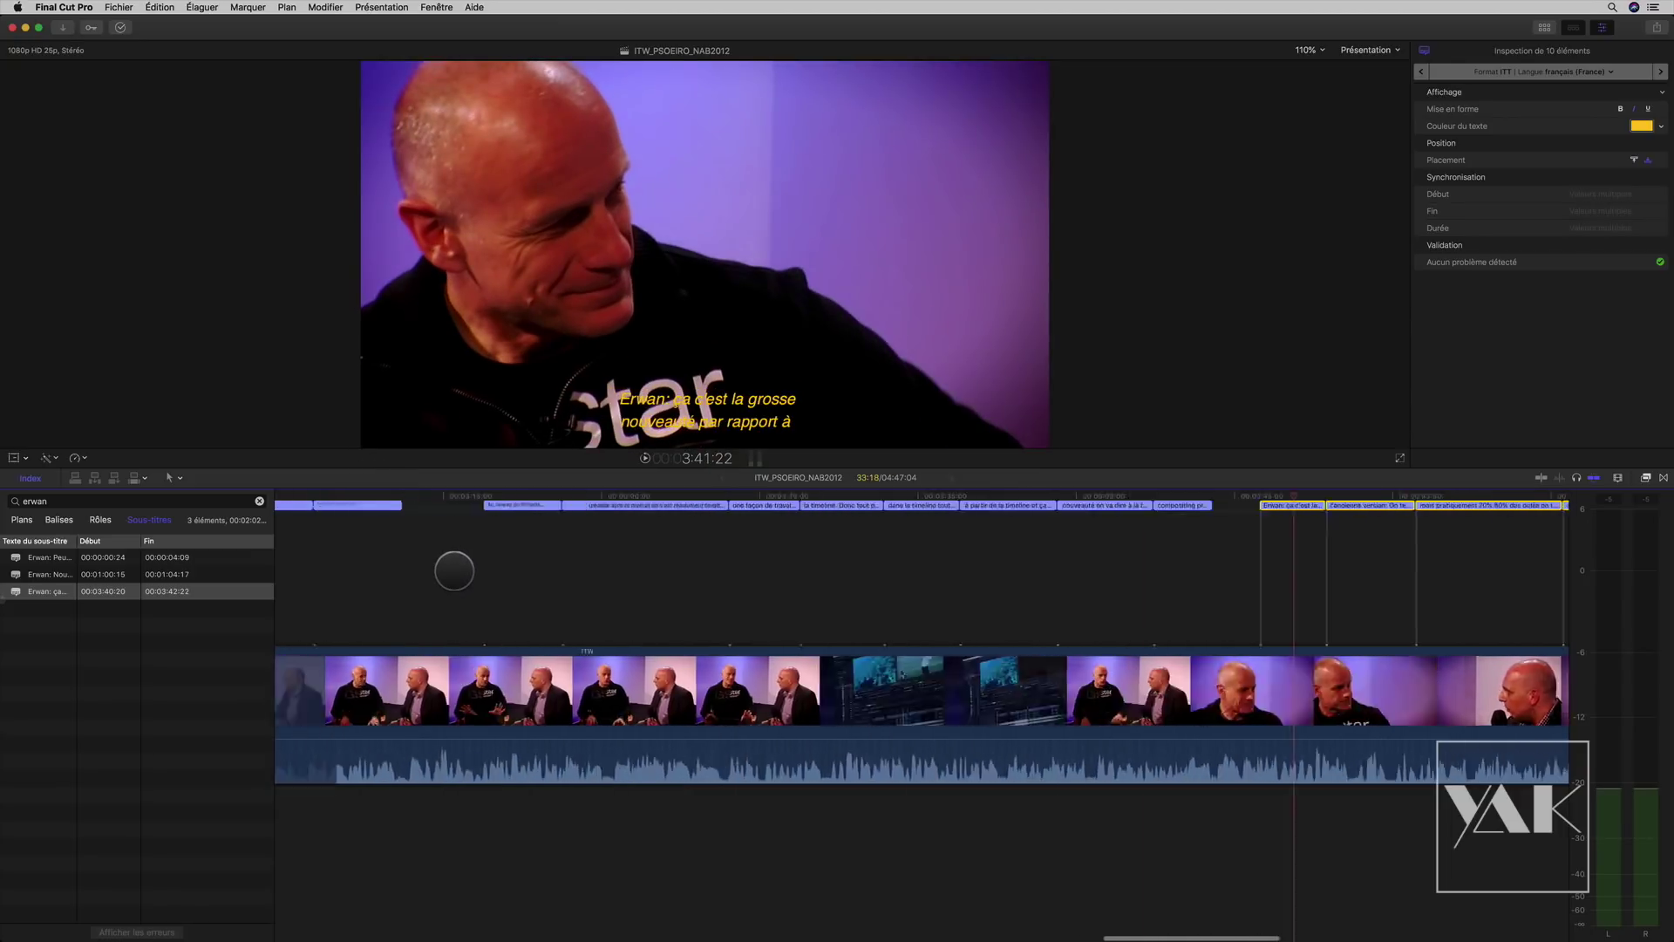
{"action": "scroll", "coordinate": [453, 571], "scroll_direction": "left", "scroll_amount": 15}
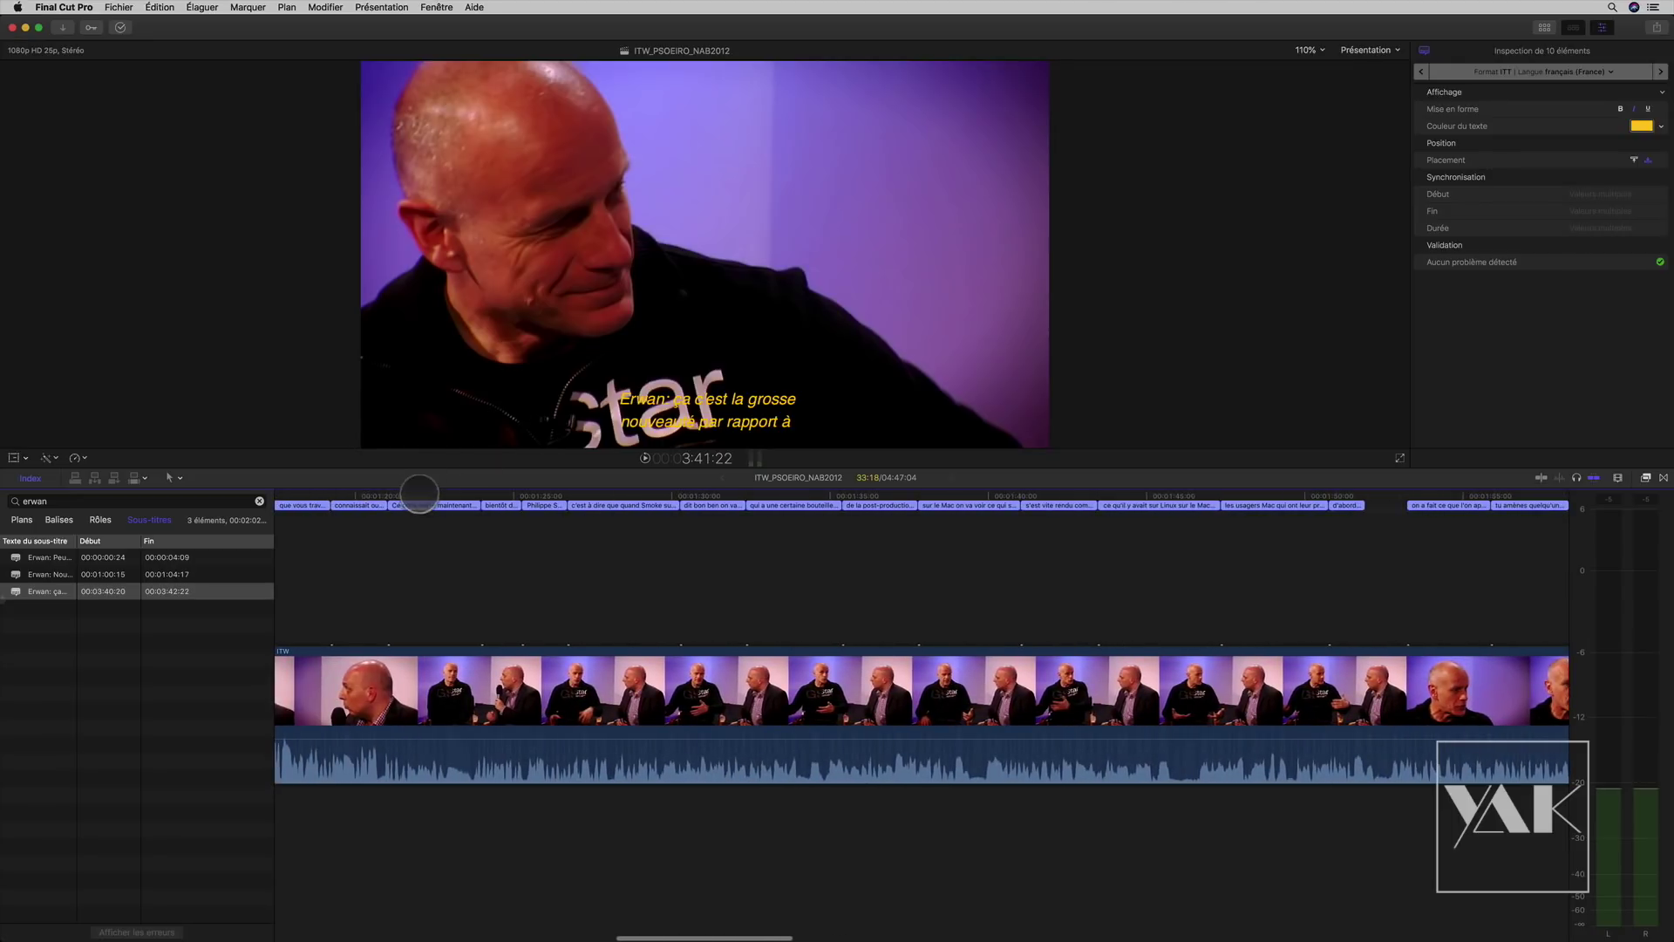
{"action": "left_click", "coordinate": [433, 495]}
{"action": "left_click", "coordinate": [445, 506]}
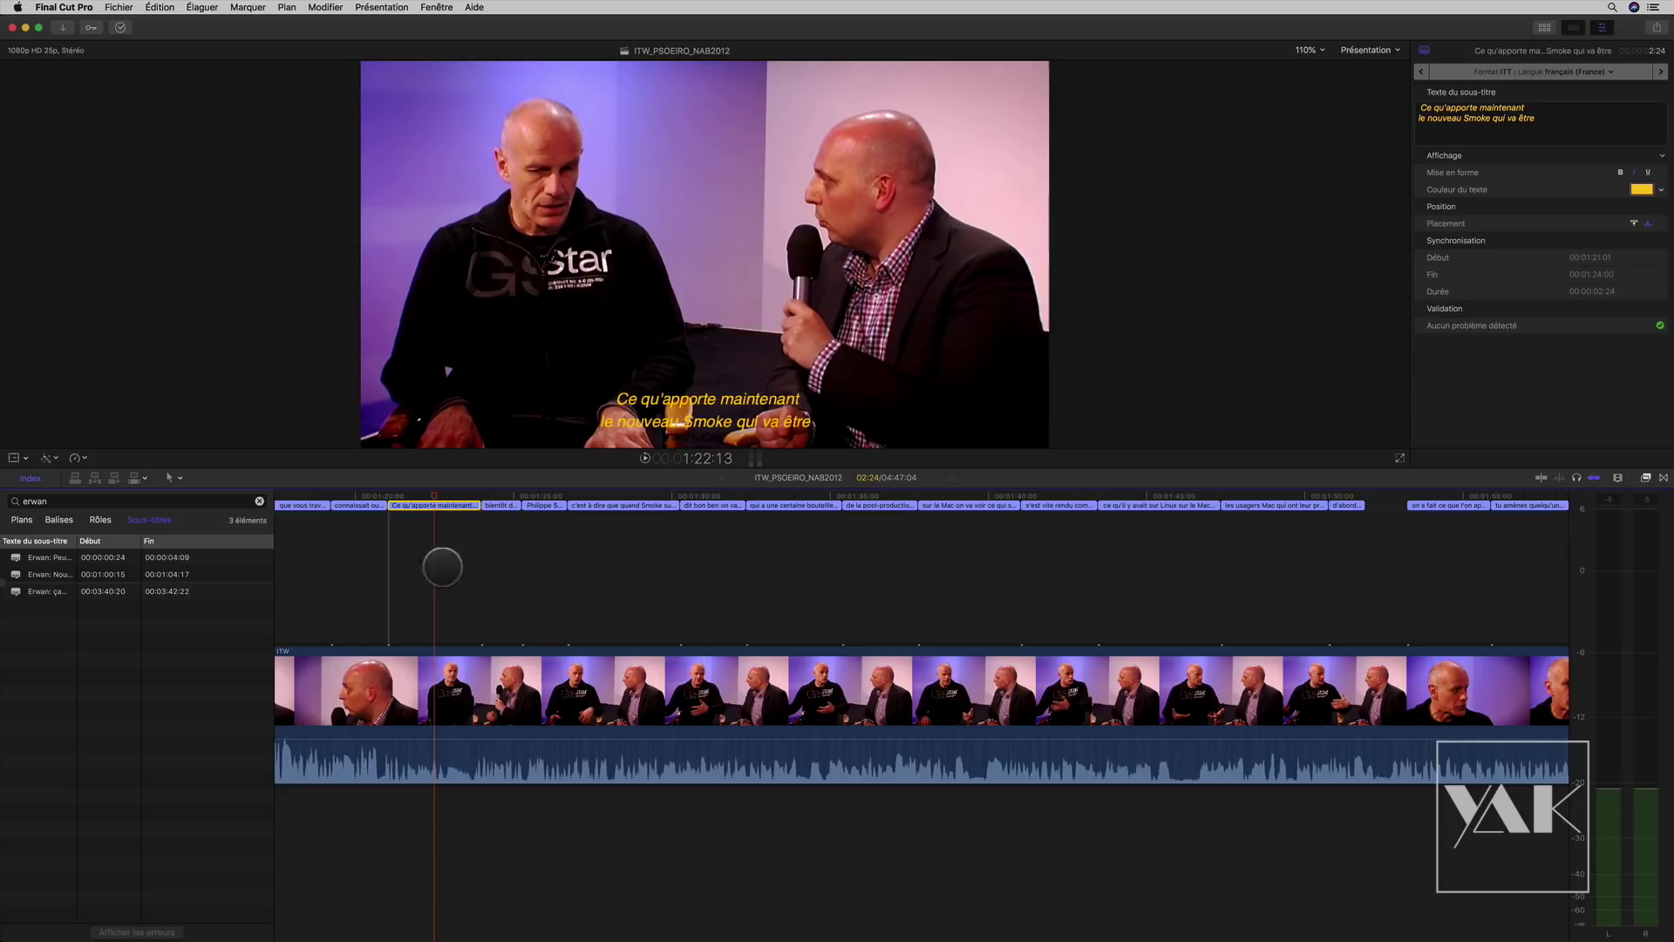
{"action": "left_click", "coordinate": [615, 504]}
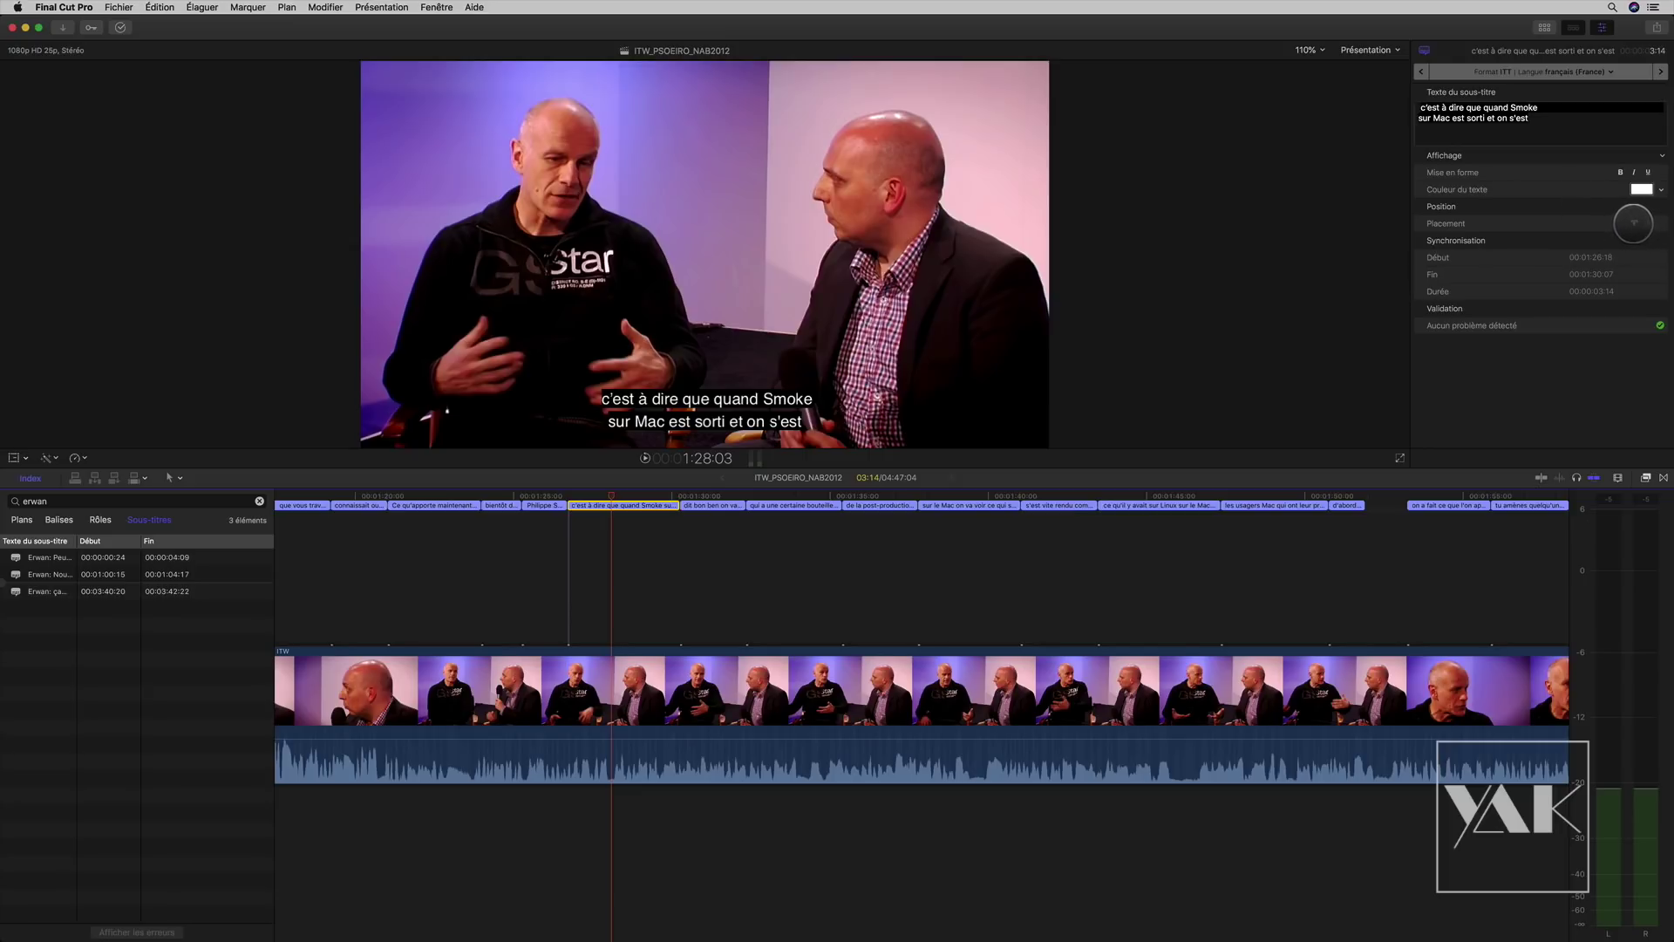
{"action": "left_click", "coordinate": [1633, 223]}
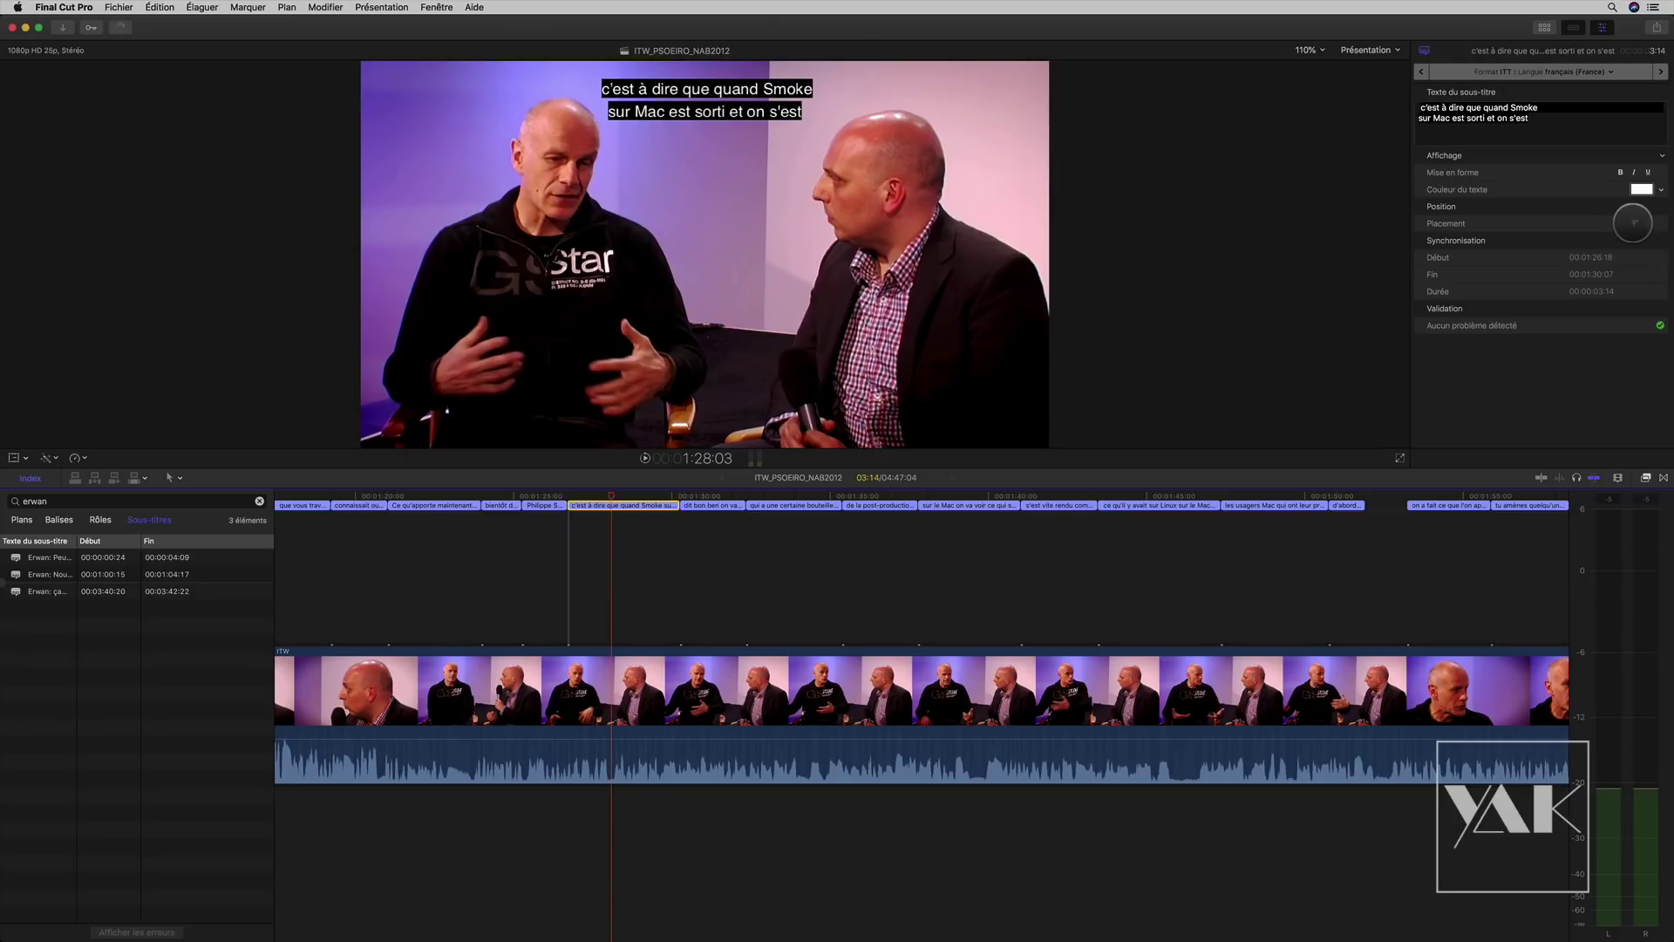
{"action": "left_click", "coordinate": [1633, 223]}
{"action": "left_click", "coordinate": [1634, 222]}
{"action": "left_click", "coordinate": [1635, 222]}
{"action": "left_click", "coordinate": [1635, 222]}
{"action": "left_click", "coordinate": [1634, 223]}
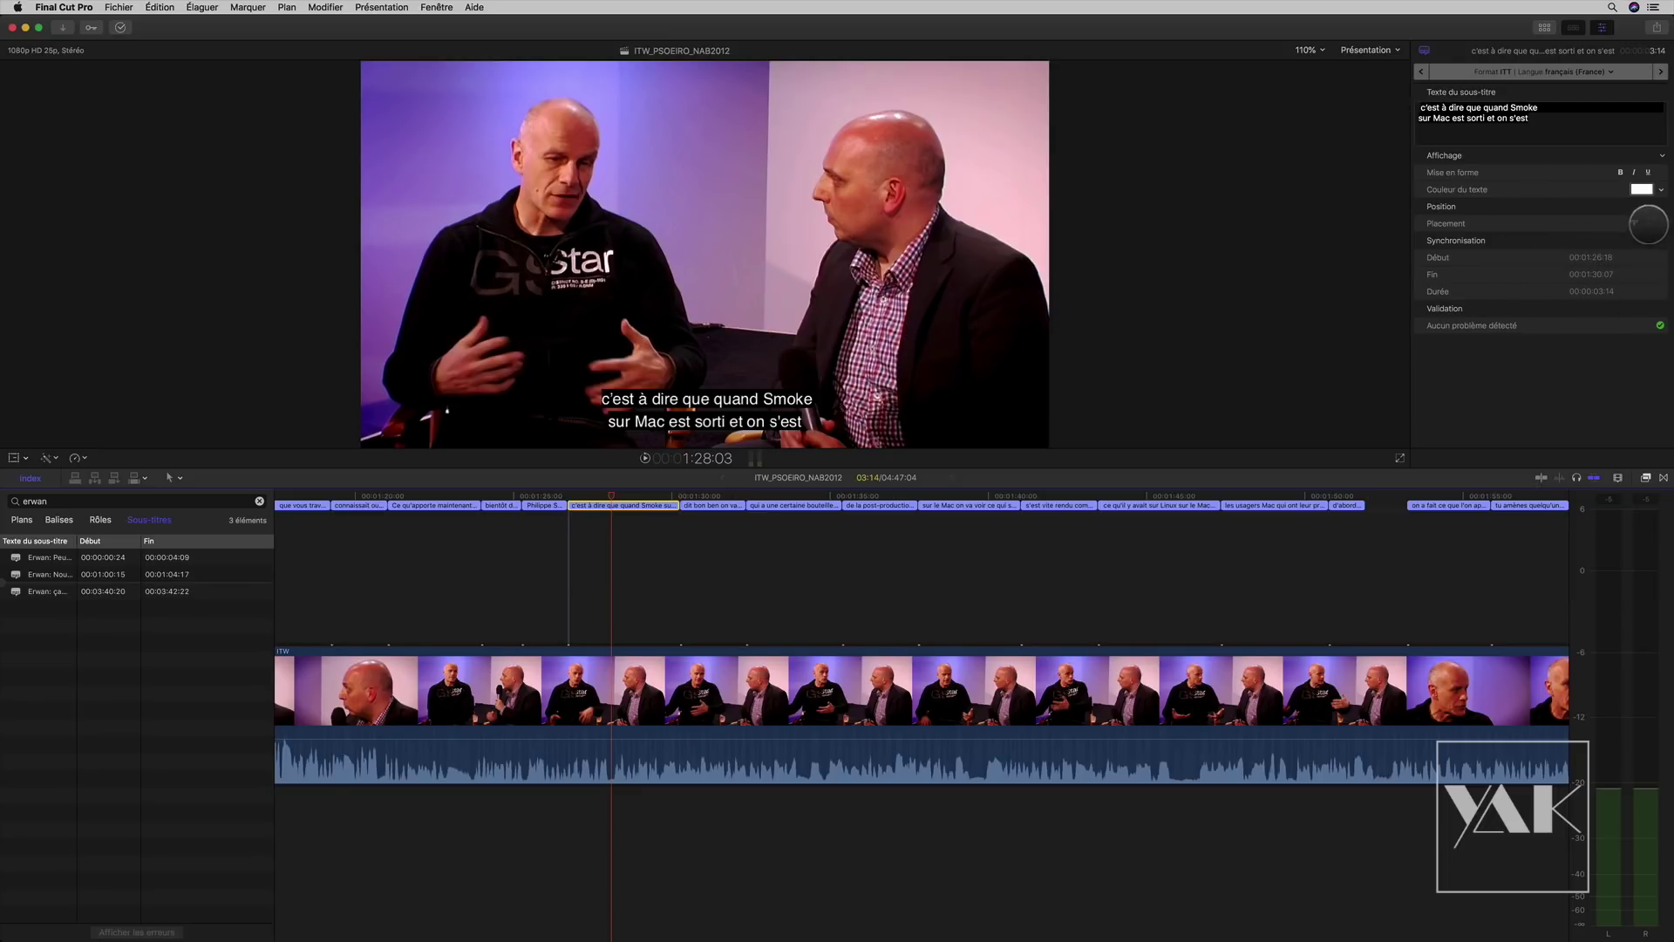
{"action": "key", "text": "space"}
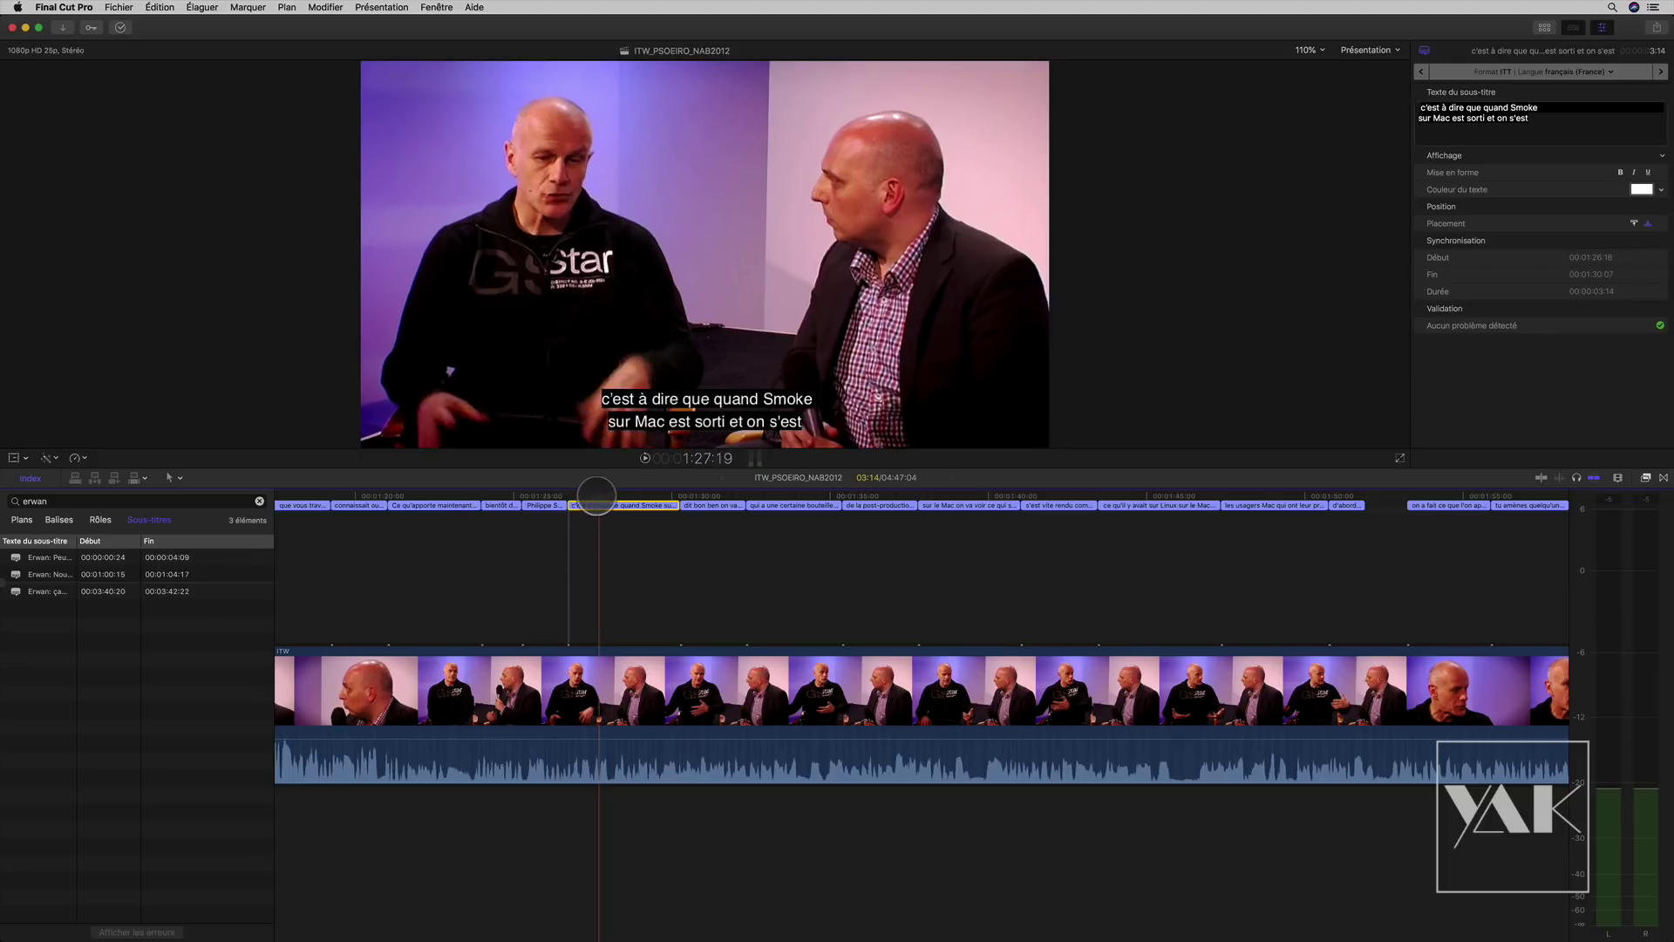
{"action": "left_click", "coordinate": [600, 494]}
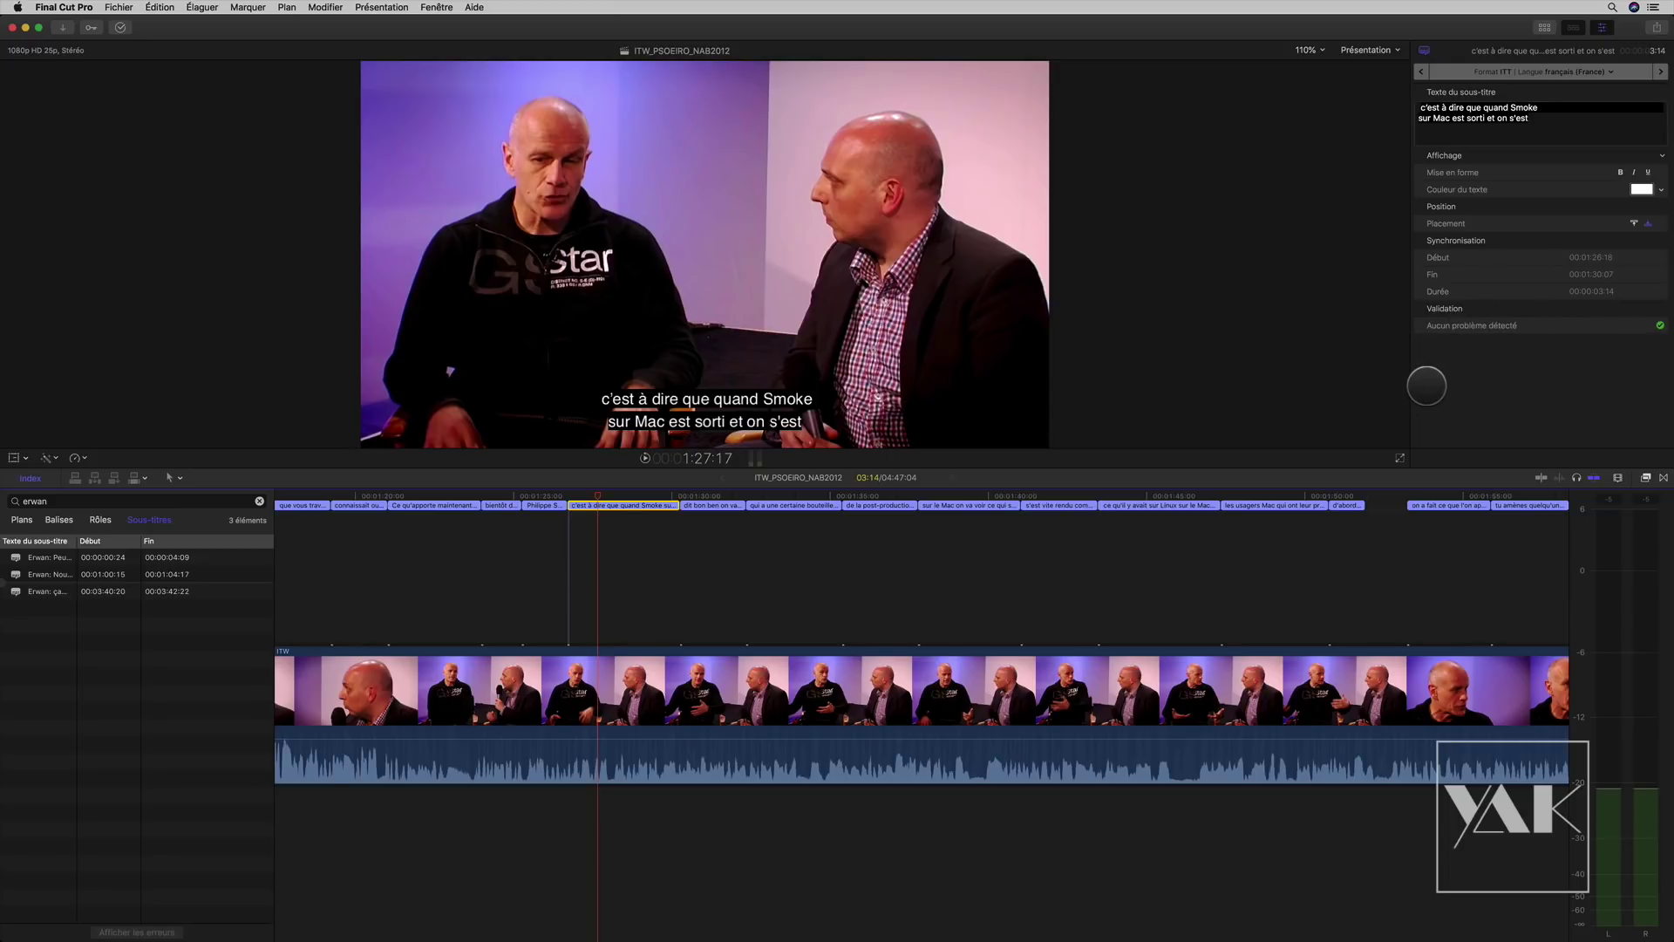
Step: Review the opening captions from 00:00:00 and select the first two together
{"action": "scroll", "coordinate": [742, 573], "scroll_direction": "left", "scroll_amount": 15}
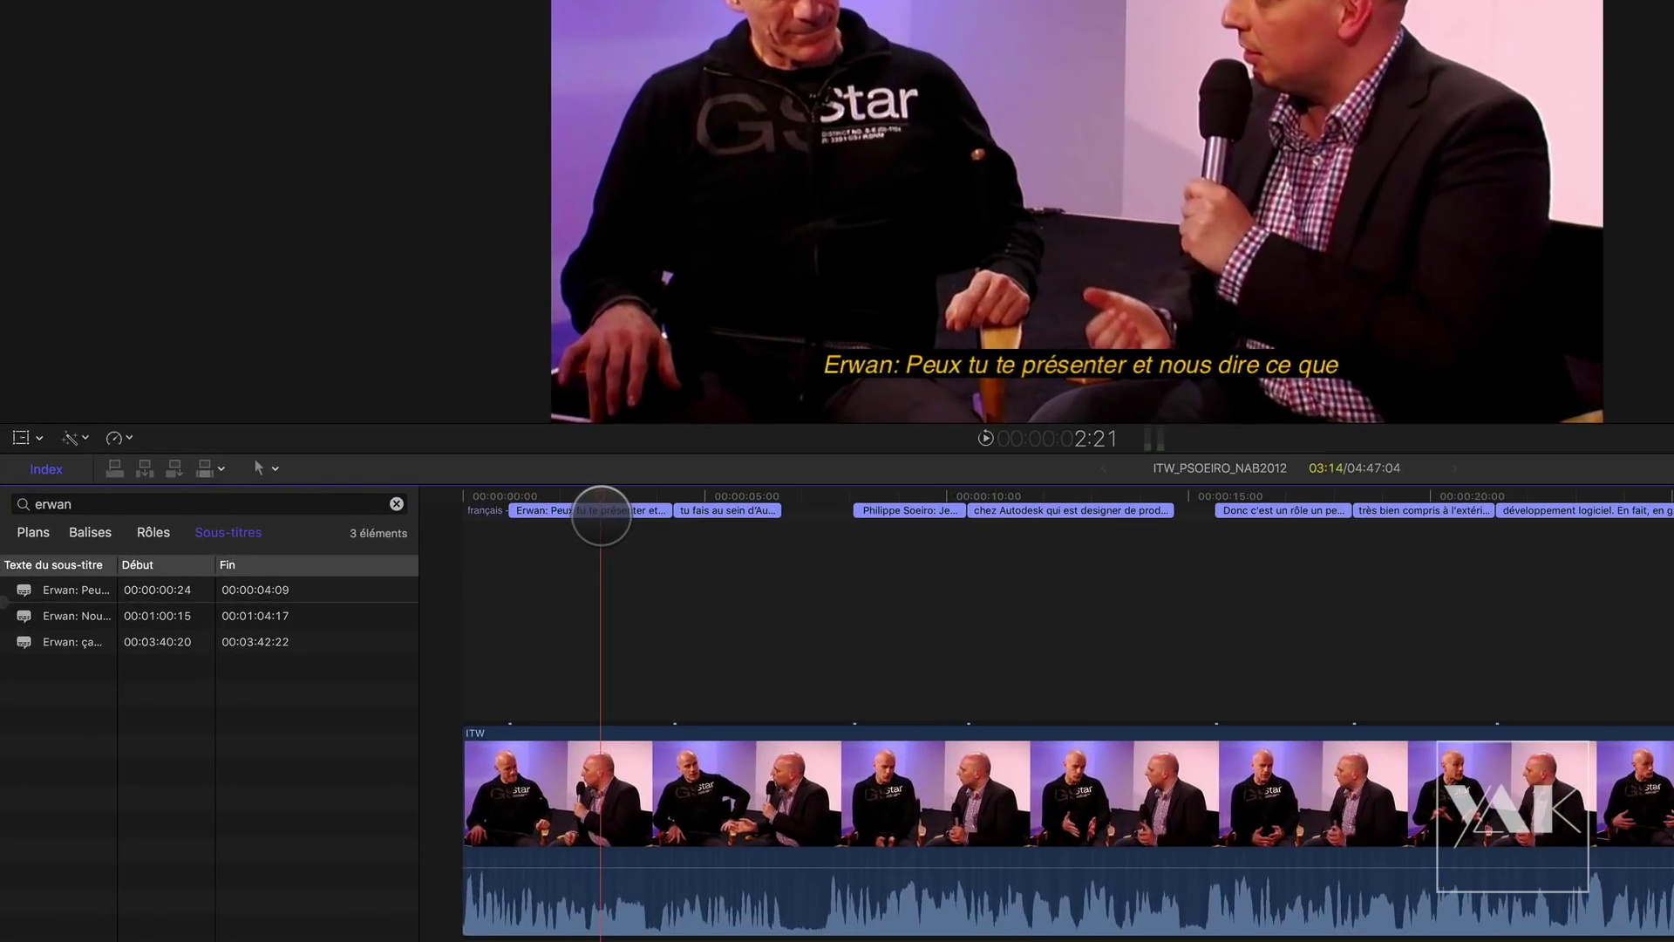
{"action": "left_click", "coordinate": [594, 497]}
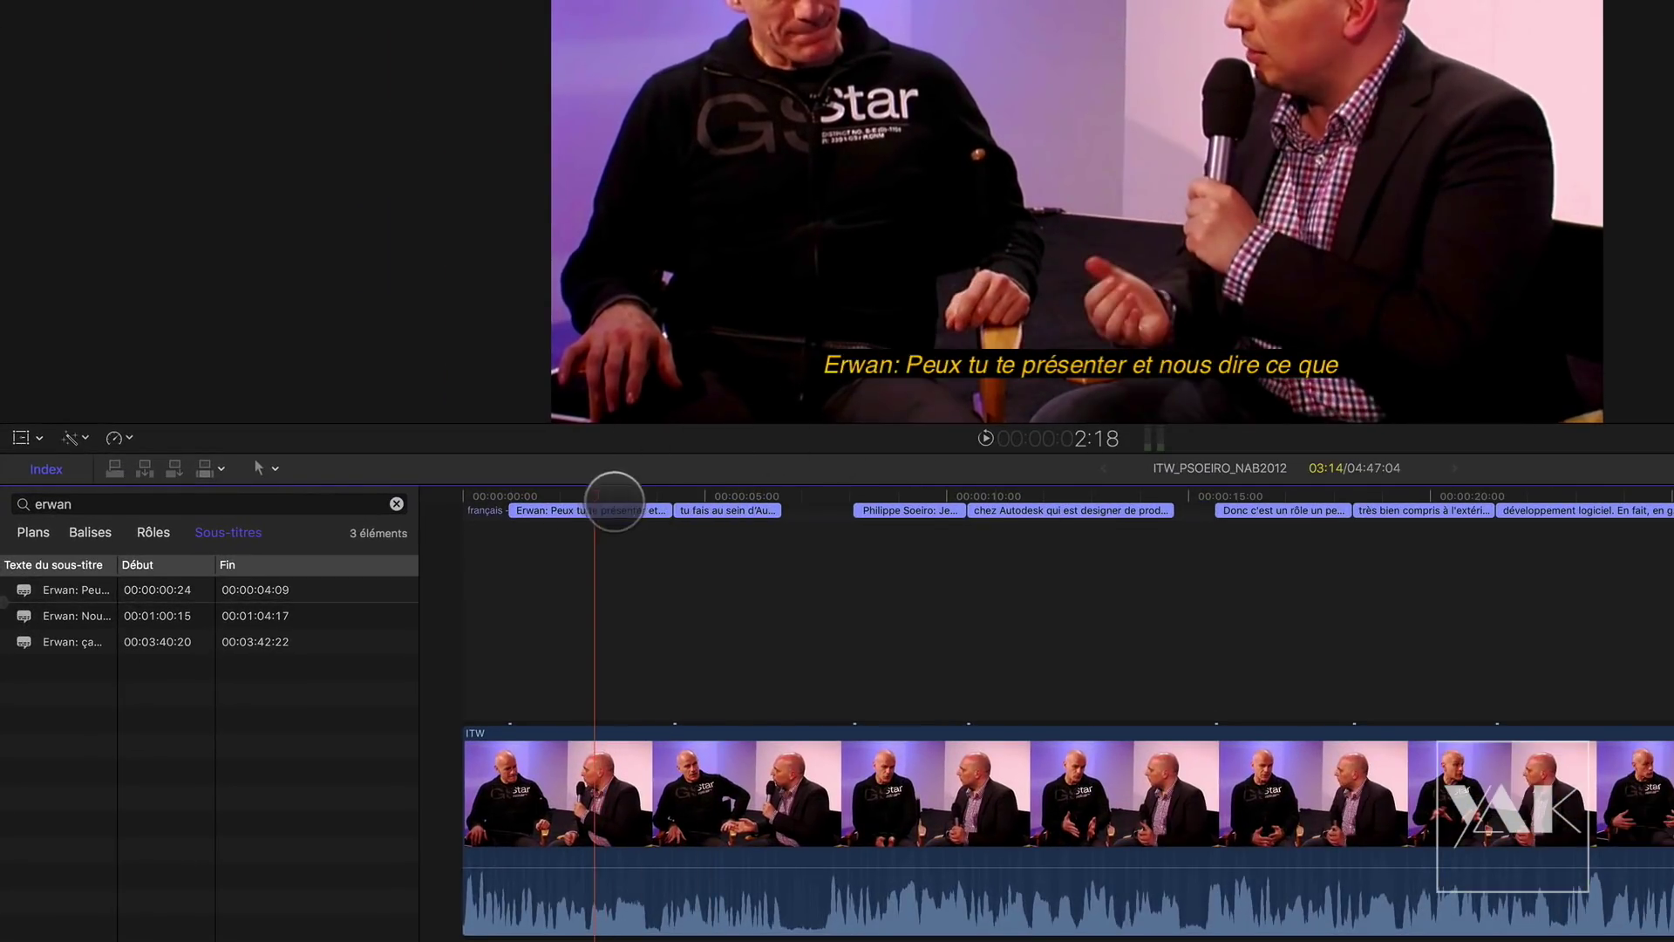
{"action": "left_click", "coordinate": [625, 495]}
{"action": "left_click", "coordinate": [705, 495]}
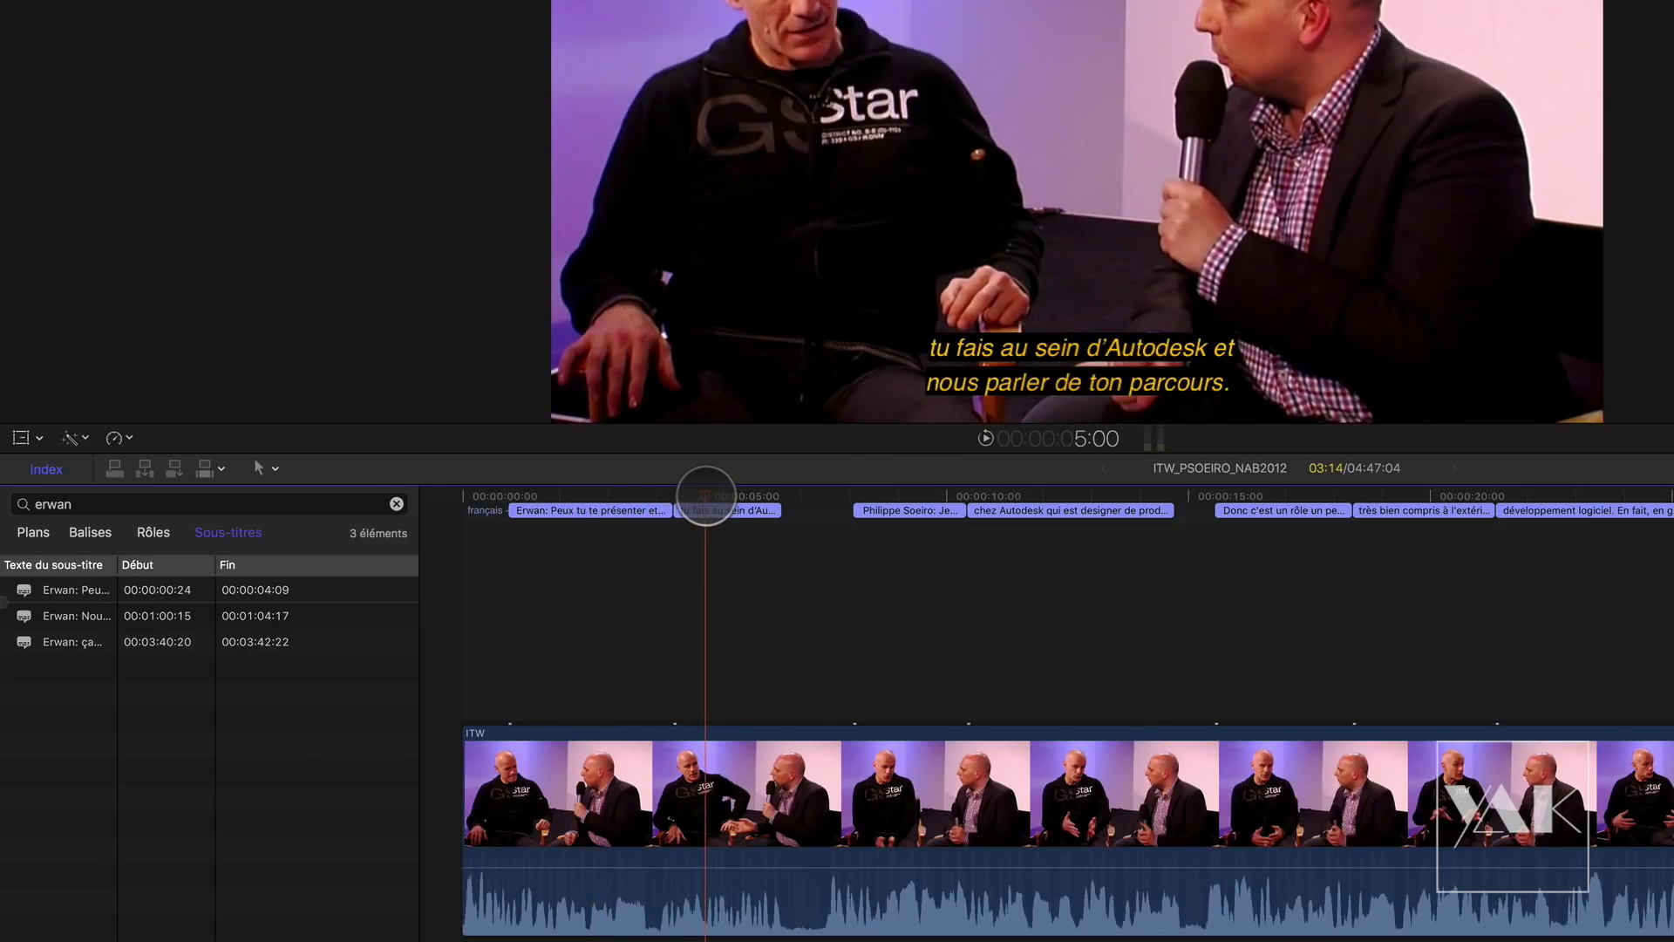
{"action": "key", "text": "space"}
{"action": "left_click", "coordinate": [613, 497]}
{"action": "left_click", "coordinate": [740, 497]}
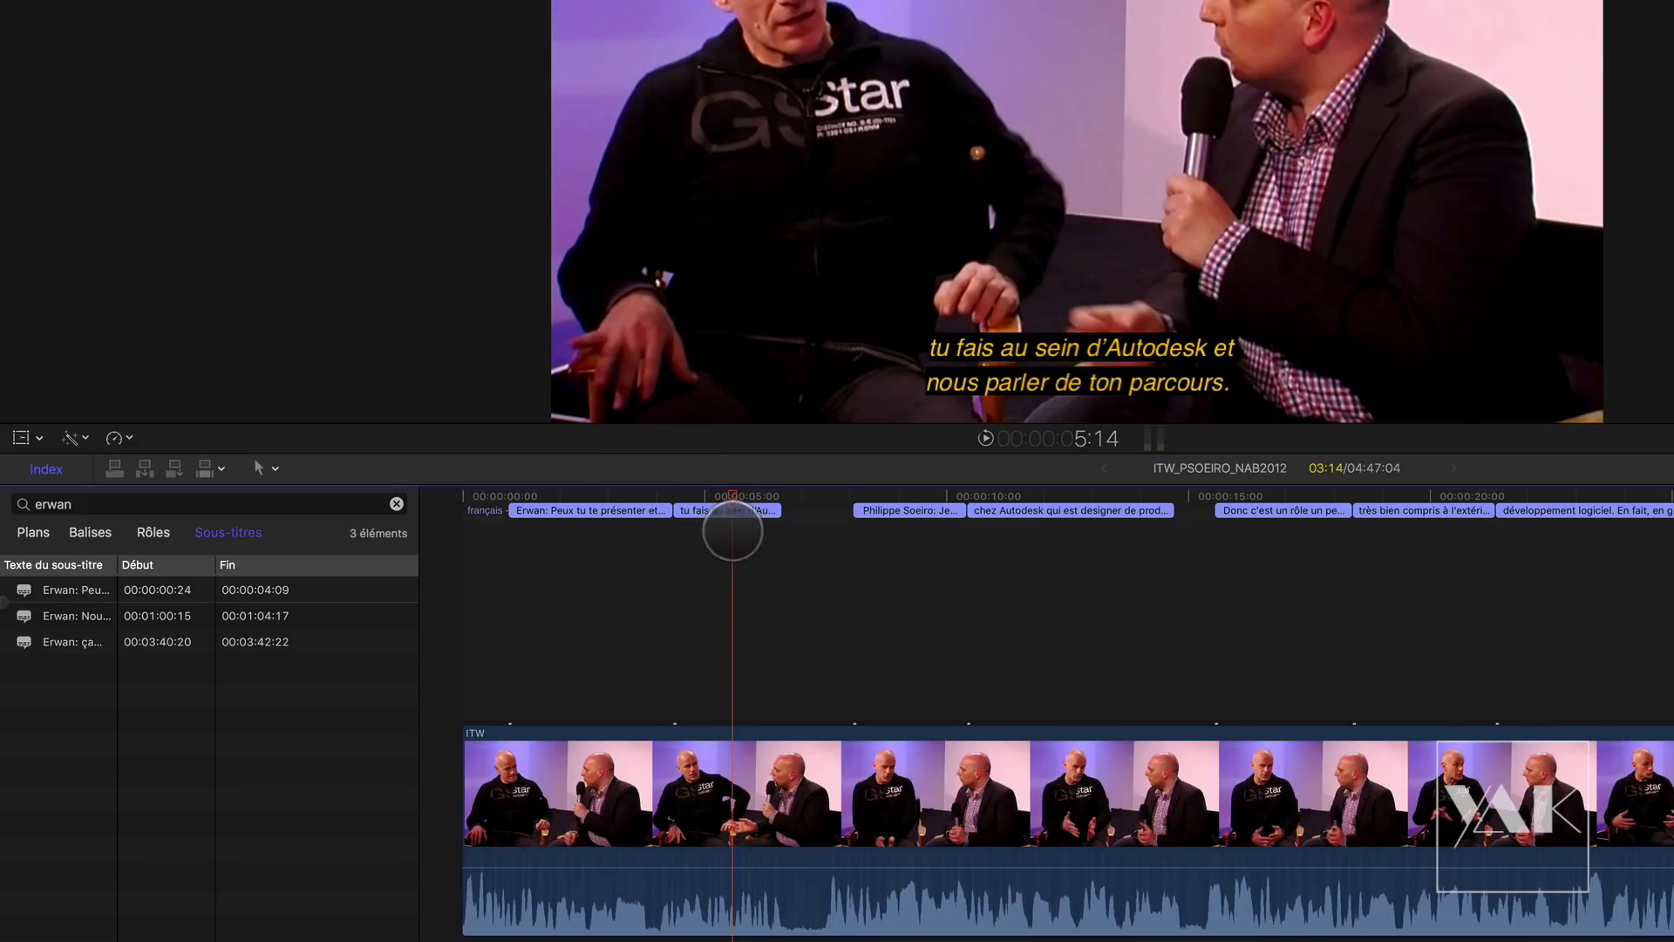
{"action": "left_click_drag", "start_coordinate": [719, 580], "coordinate": [615, 523]}
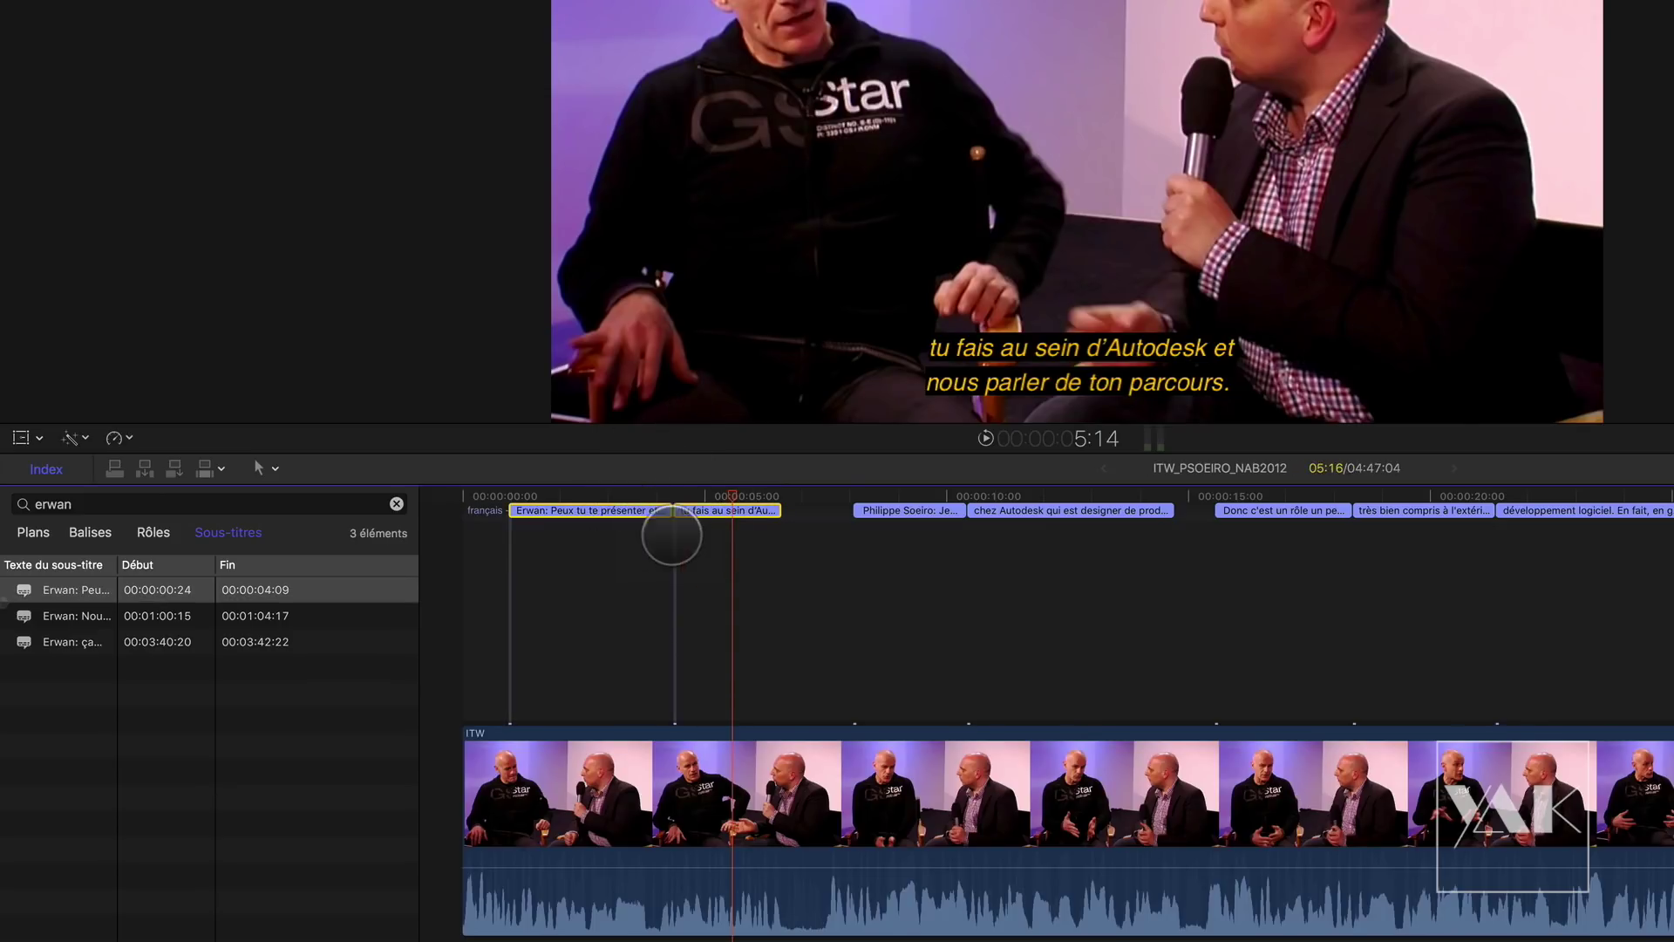
{"action": "right_click", "coordinate": [639, 510]}
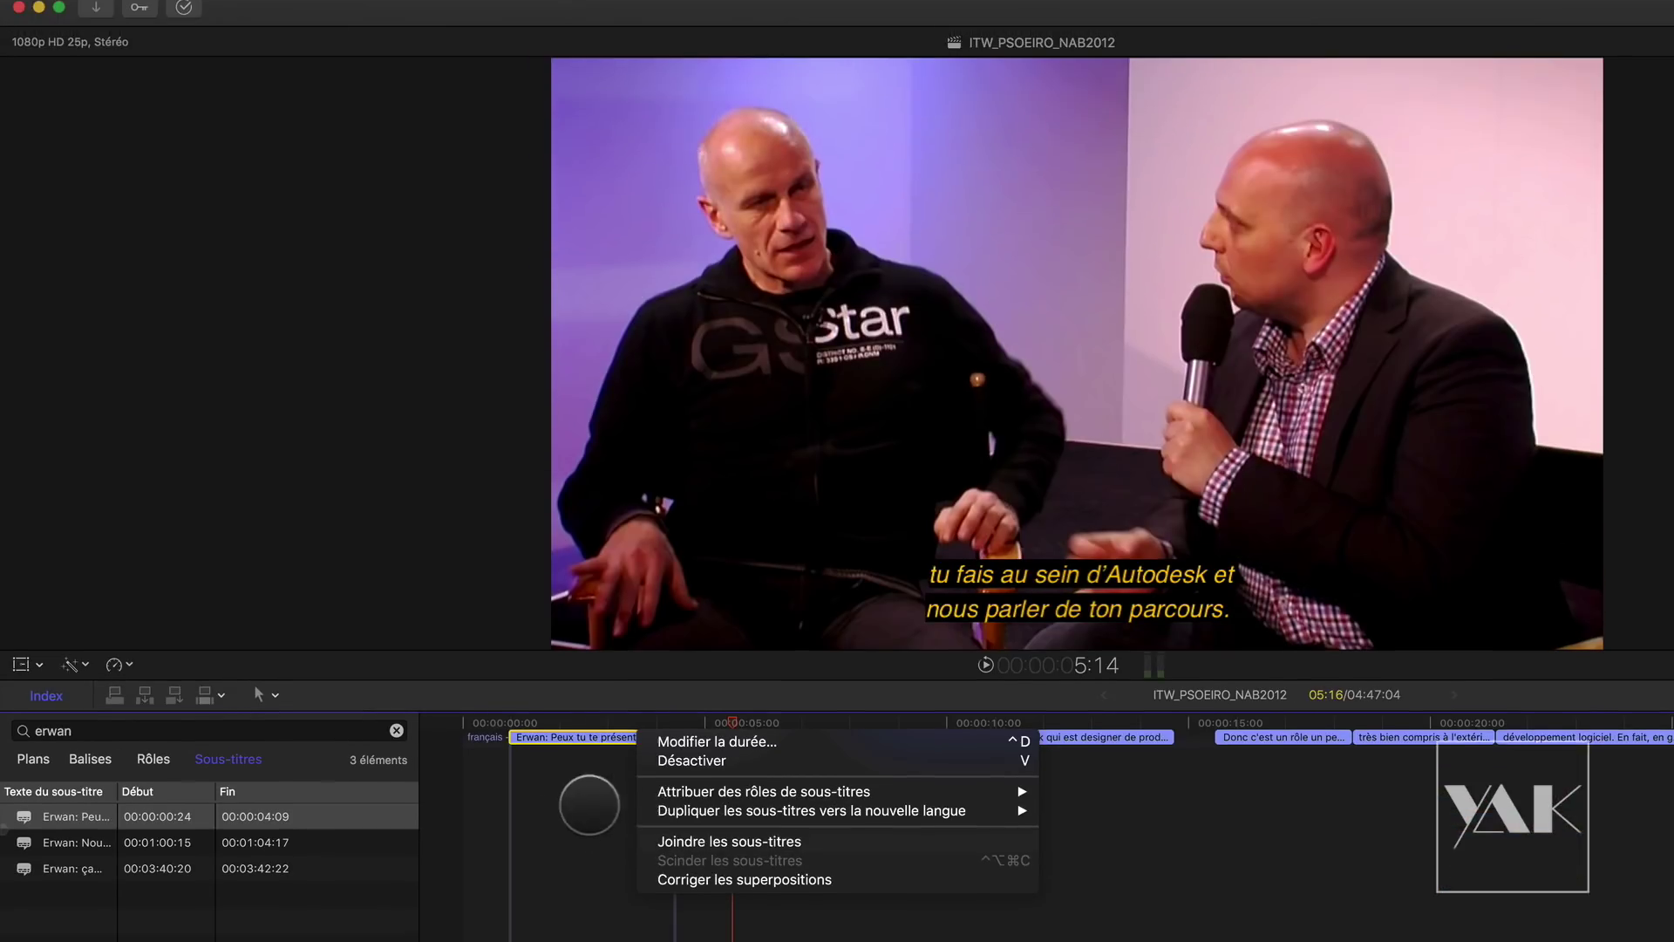
Step: Join the first two captions into one running 00:00:00:24 to 00:00:06:15
{"action": "left_click", "coordinate": [609, 593]}
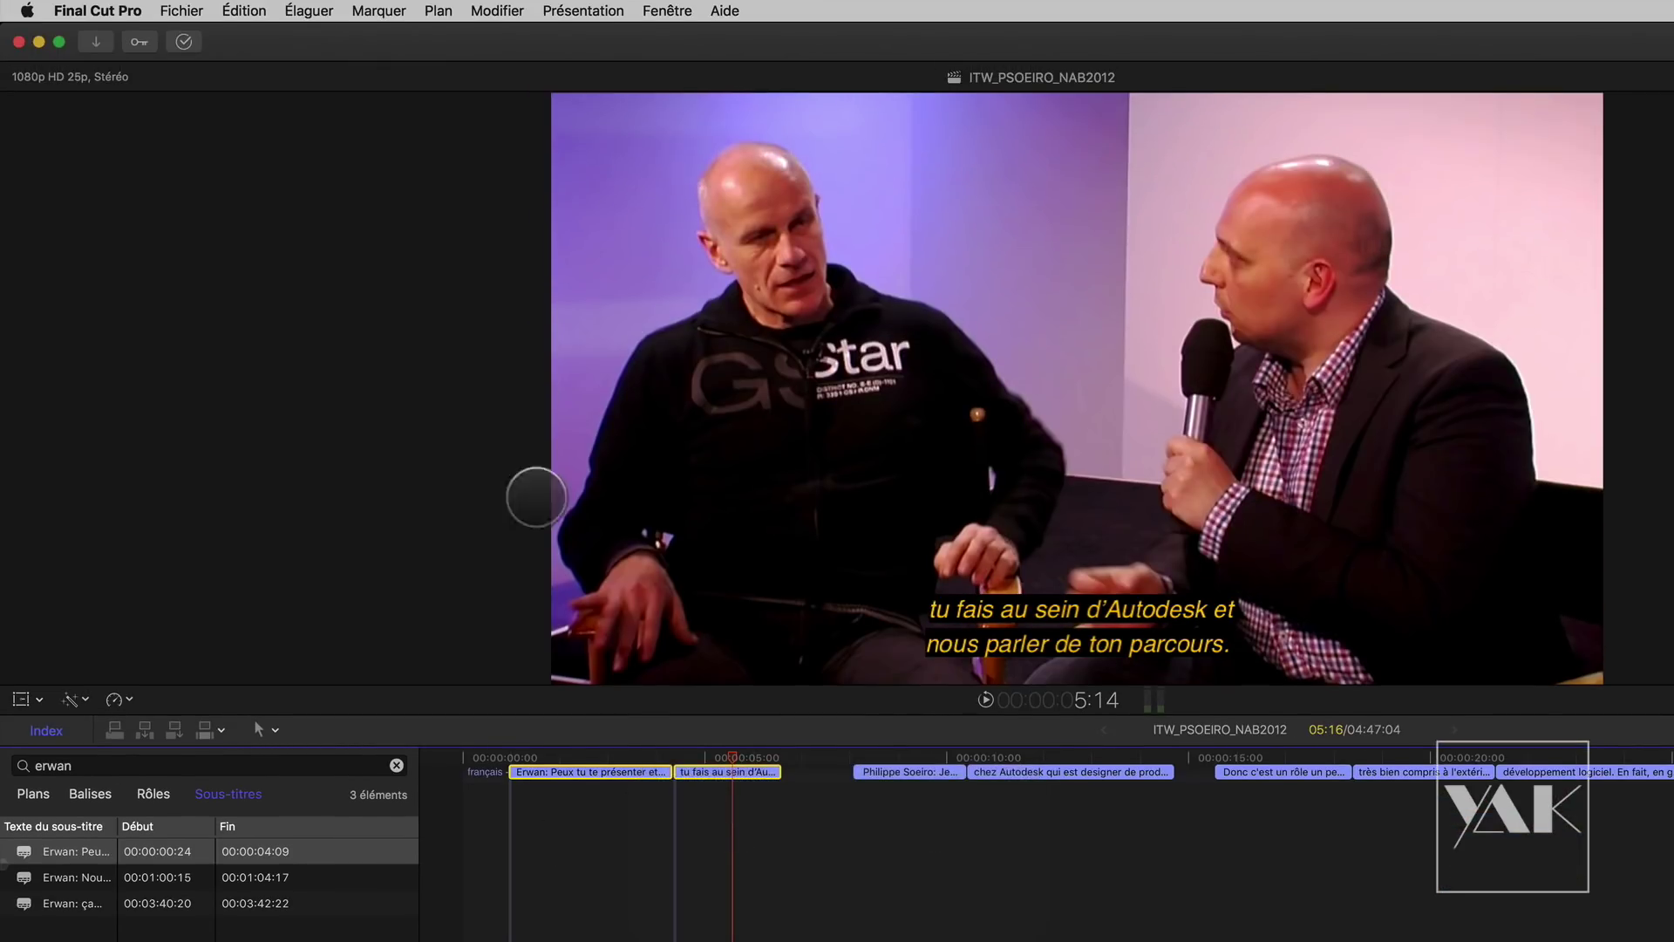
{"action": "left_click", "coordinate": [337, 14]}
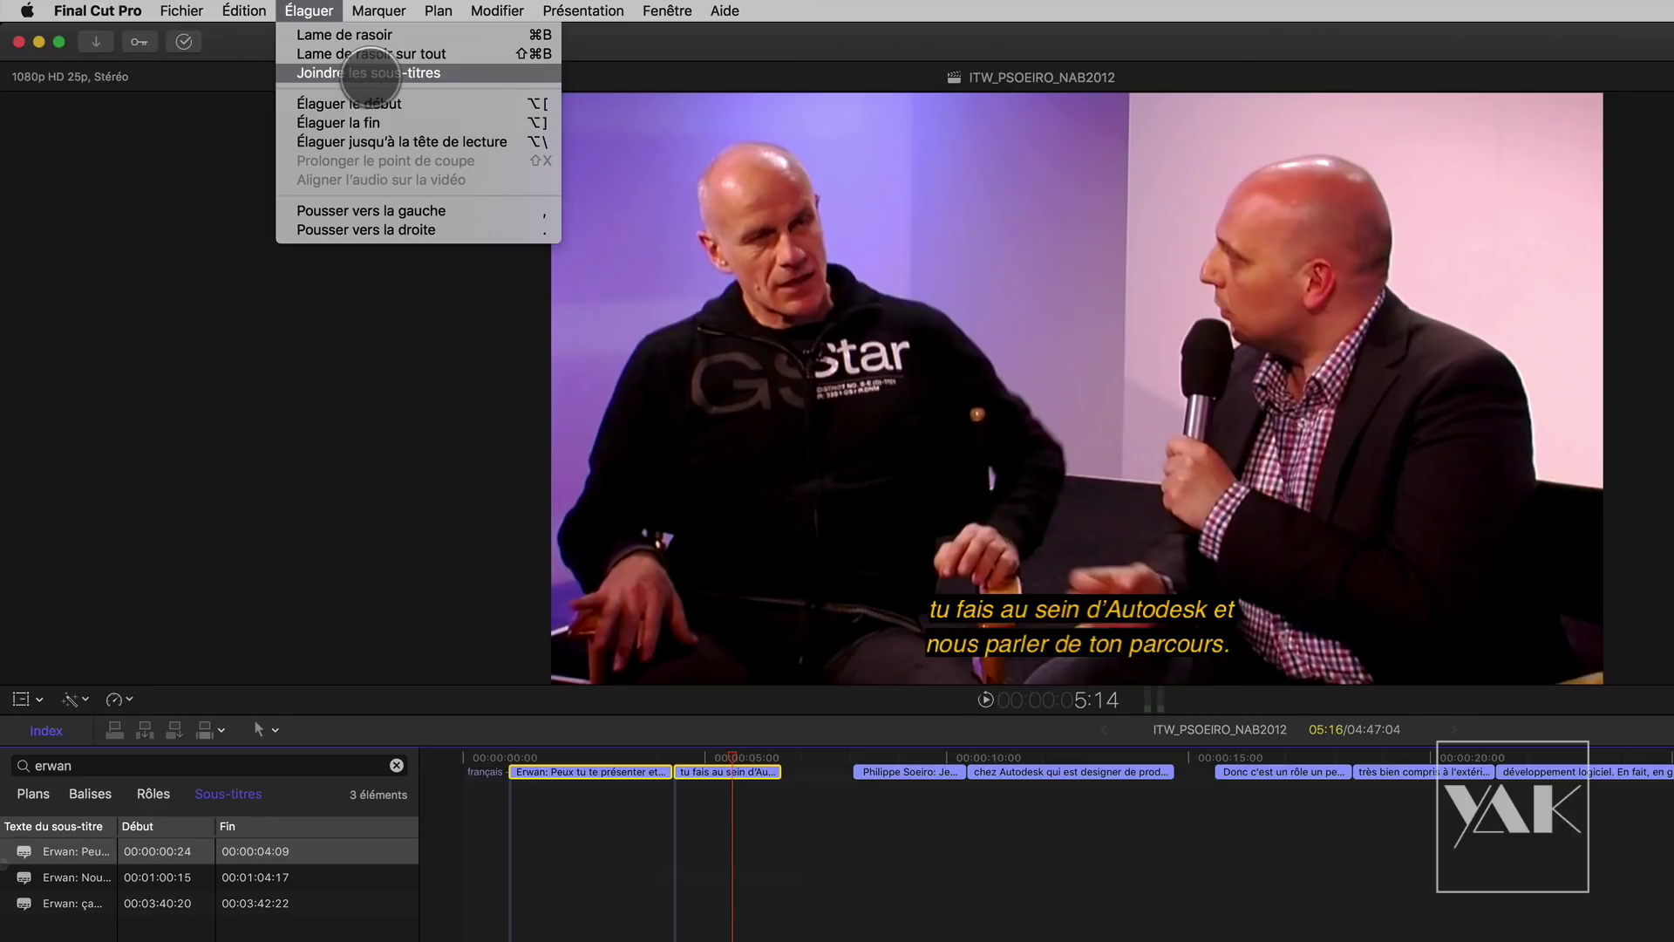
{"action": "left_click", "coordinate": [357, 74]}
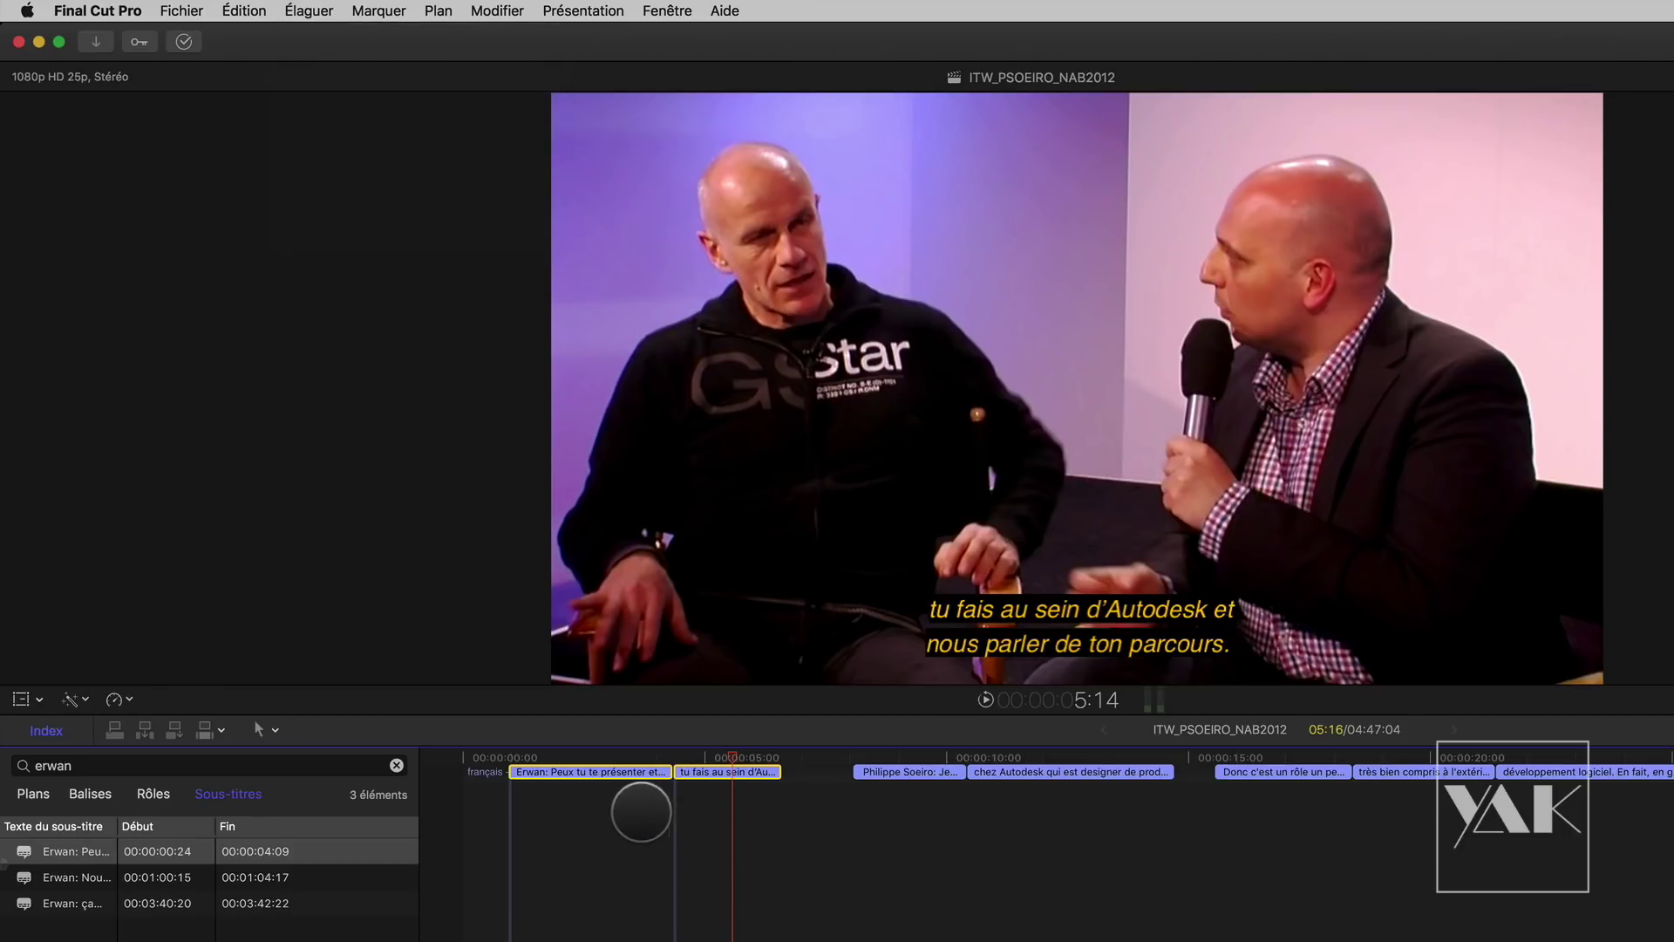
{"action": "right_click", "coordinate": [635, 777]}
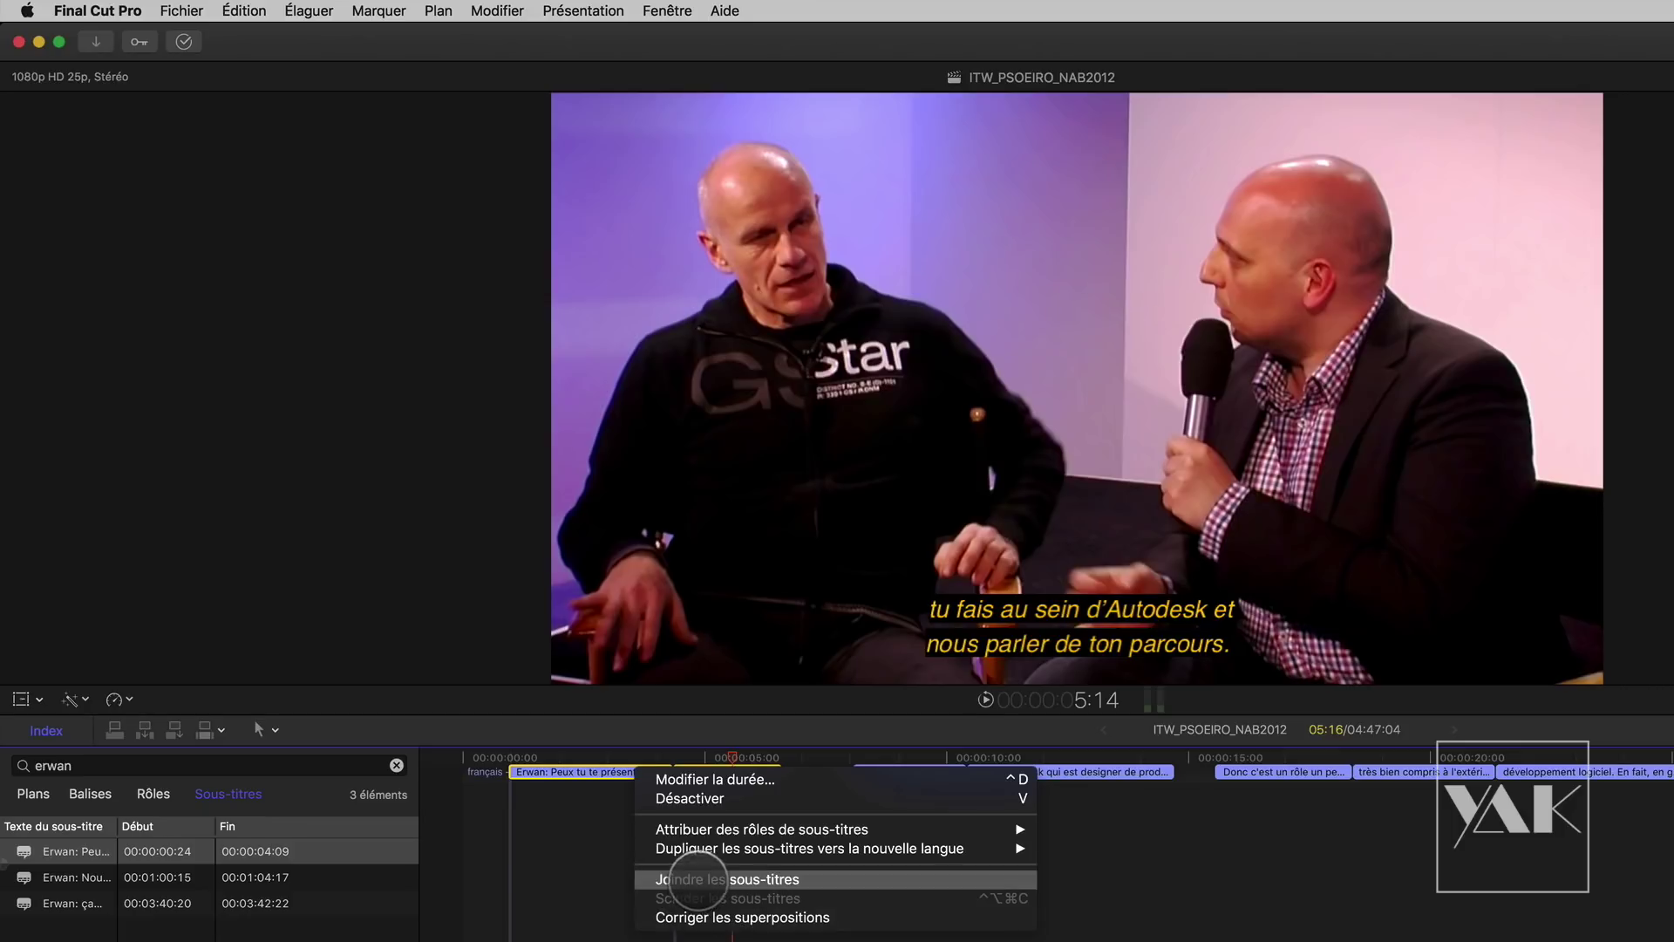
{"action": "left_click", "coordinate": [705, 882]}
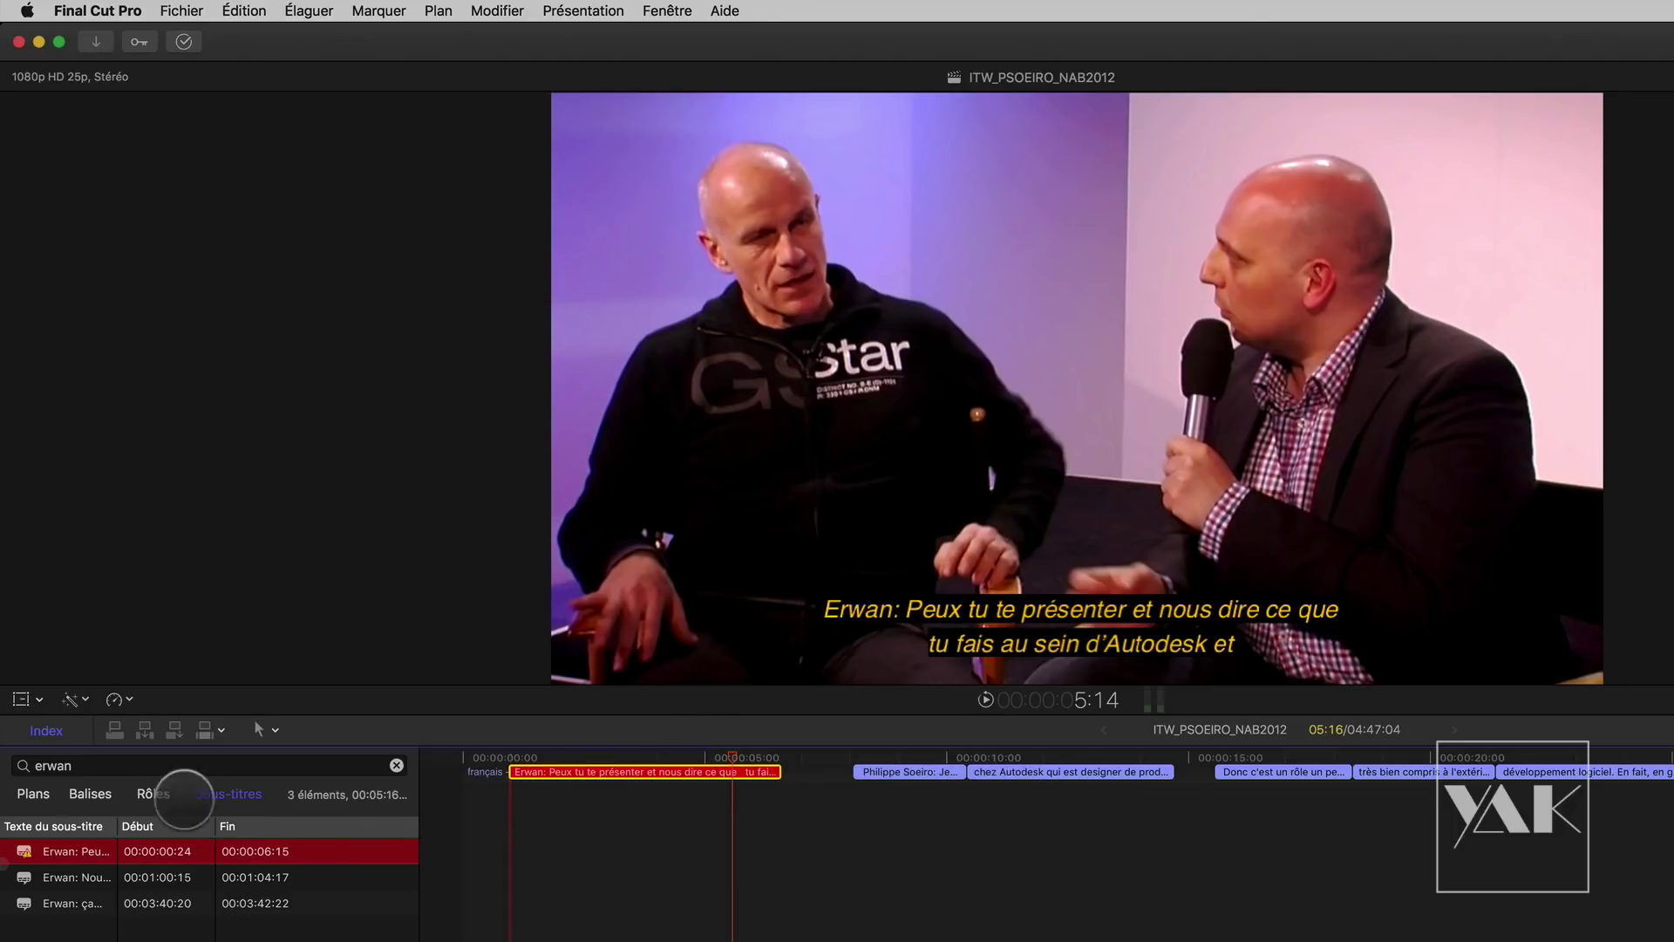
{"action": "left_click_drag", "start_coordinate": [730, 757], "coordinate": [628, 757]}
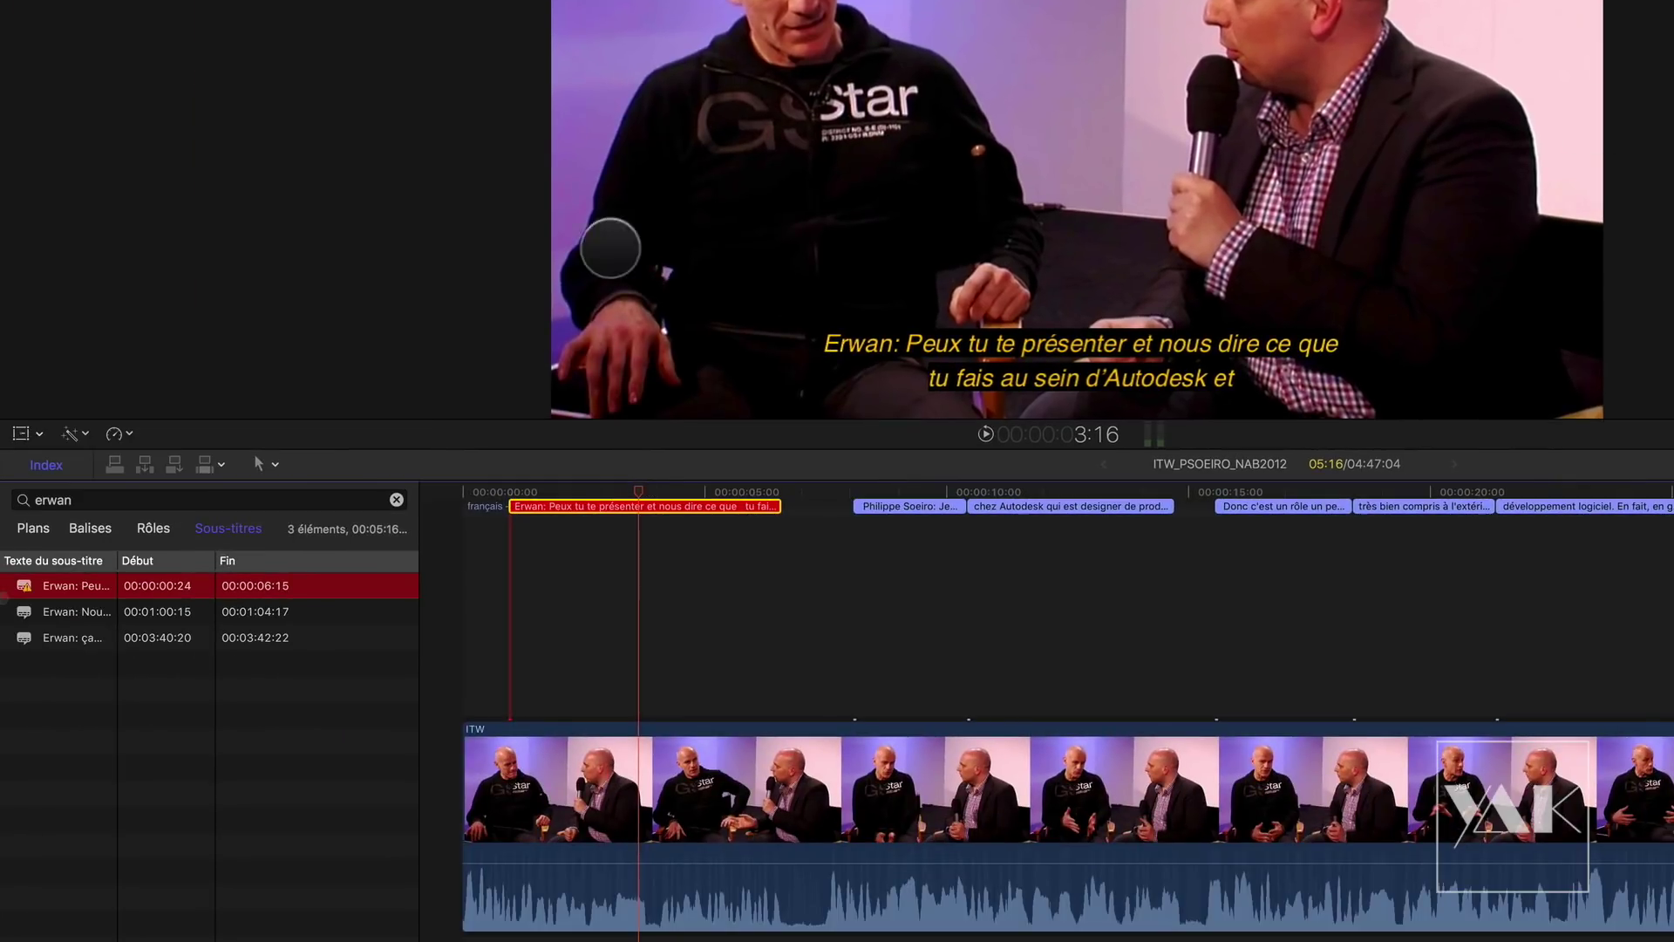
Step: Split the merged caption so the first ends at 00:00:02:21, then reselect the first two
{"action": "right_click", "coordinate": [640, 507]}
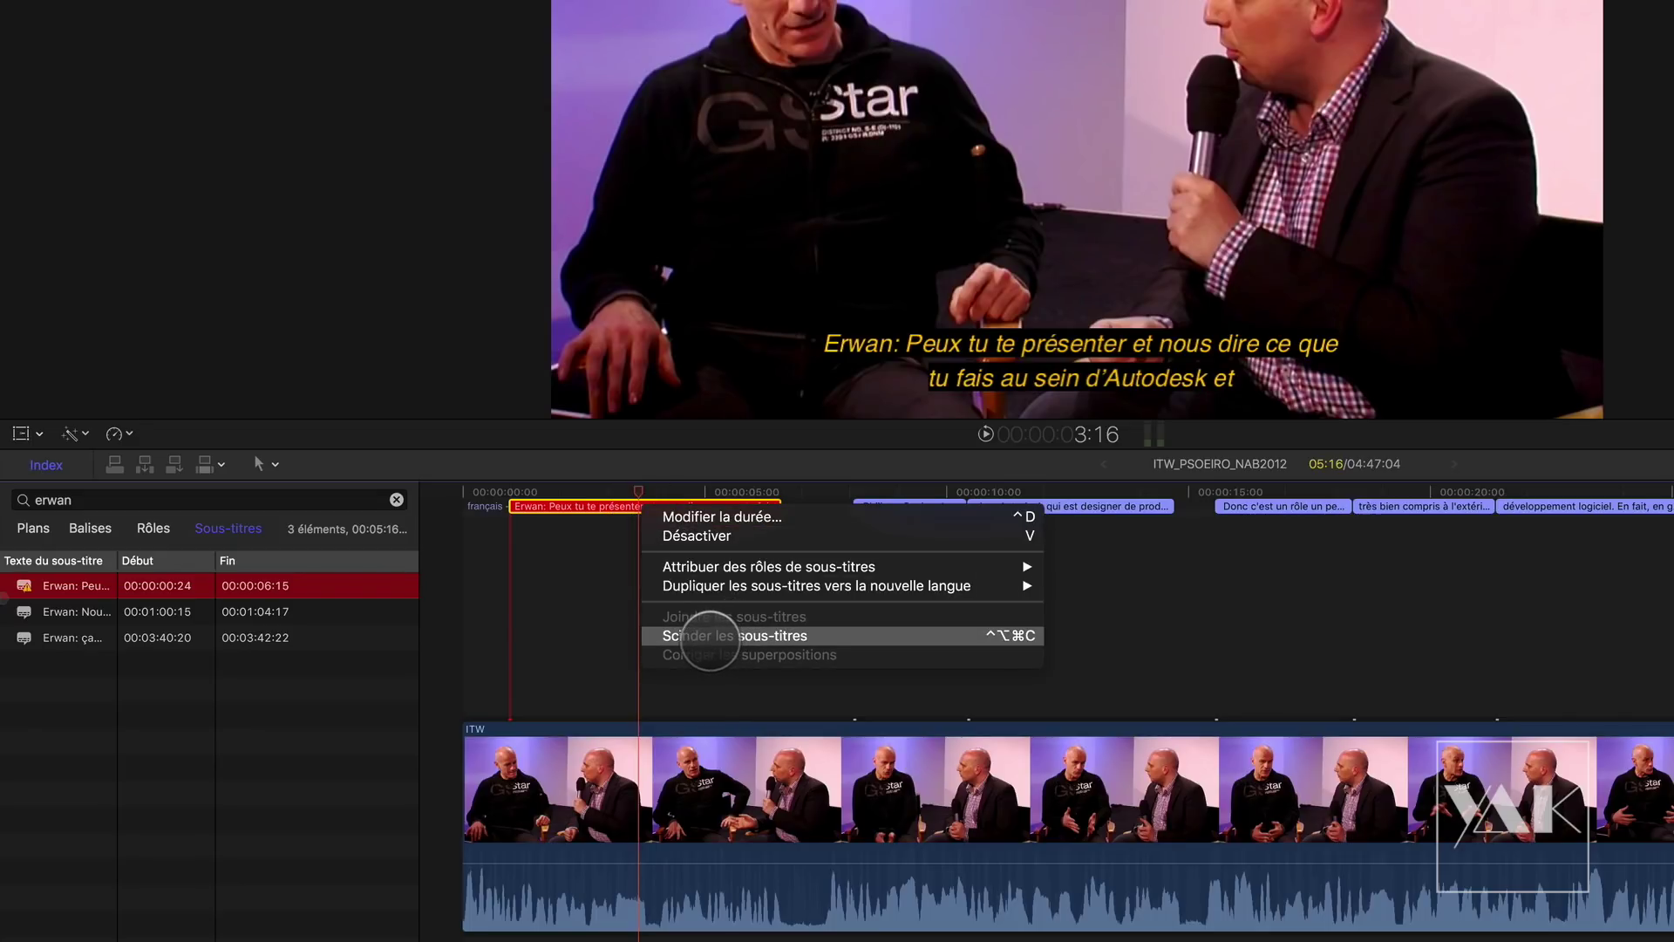
{"action": "left_click", "coordinate": [708, 642]}
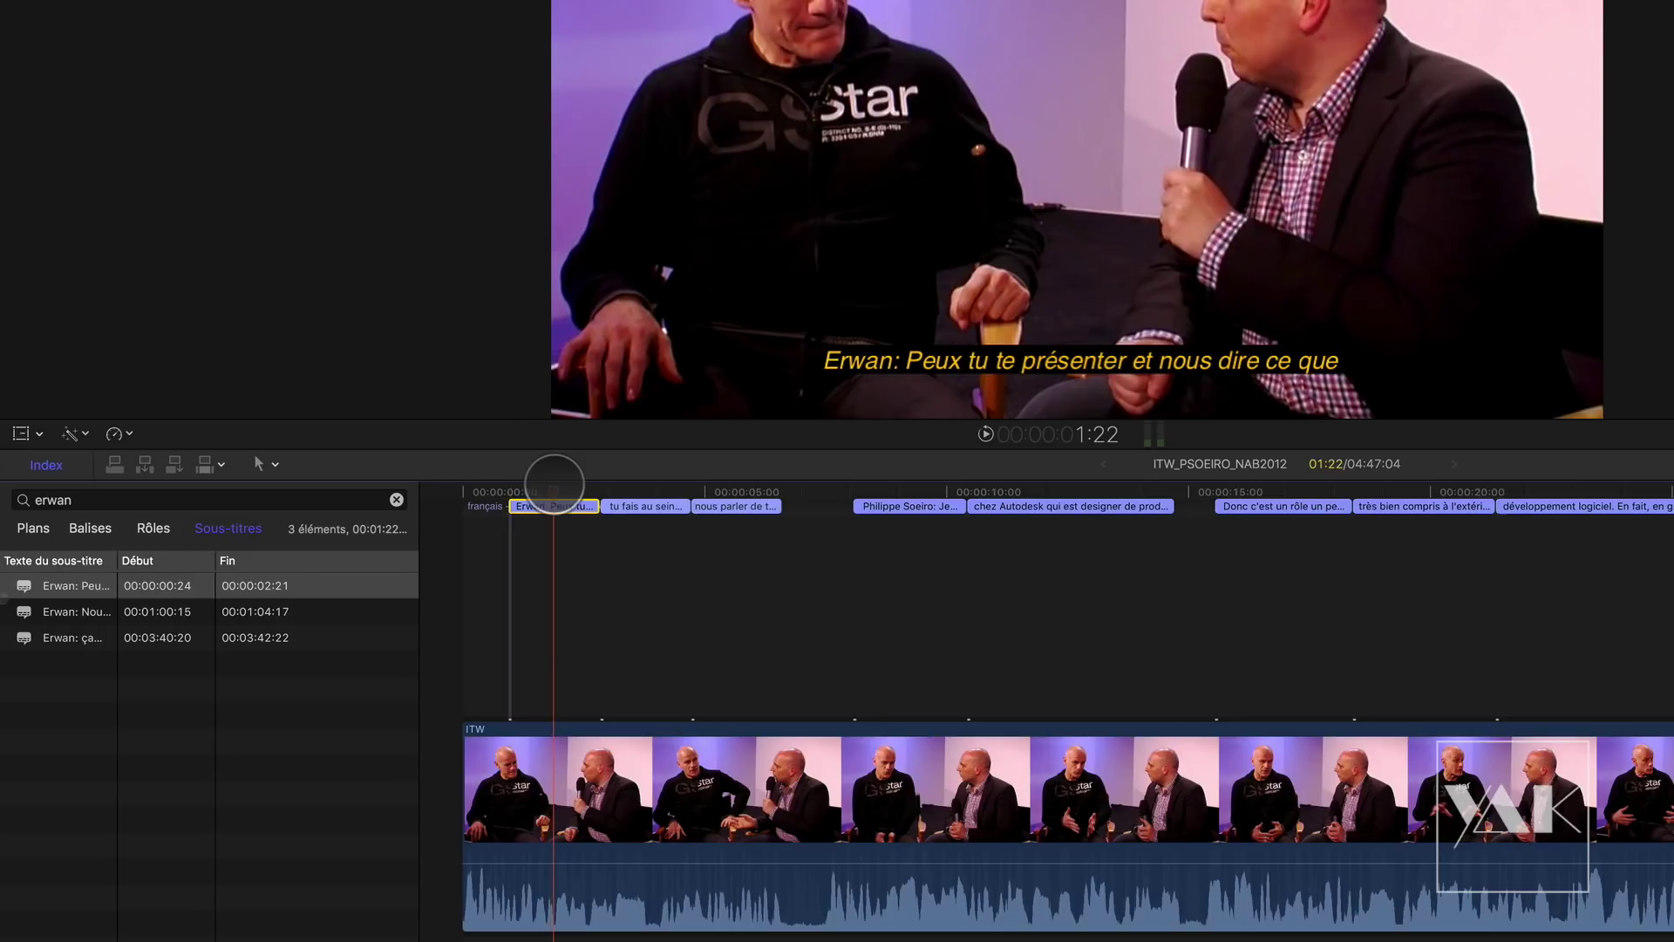
{"action": "key", "text": "space"}
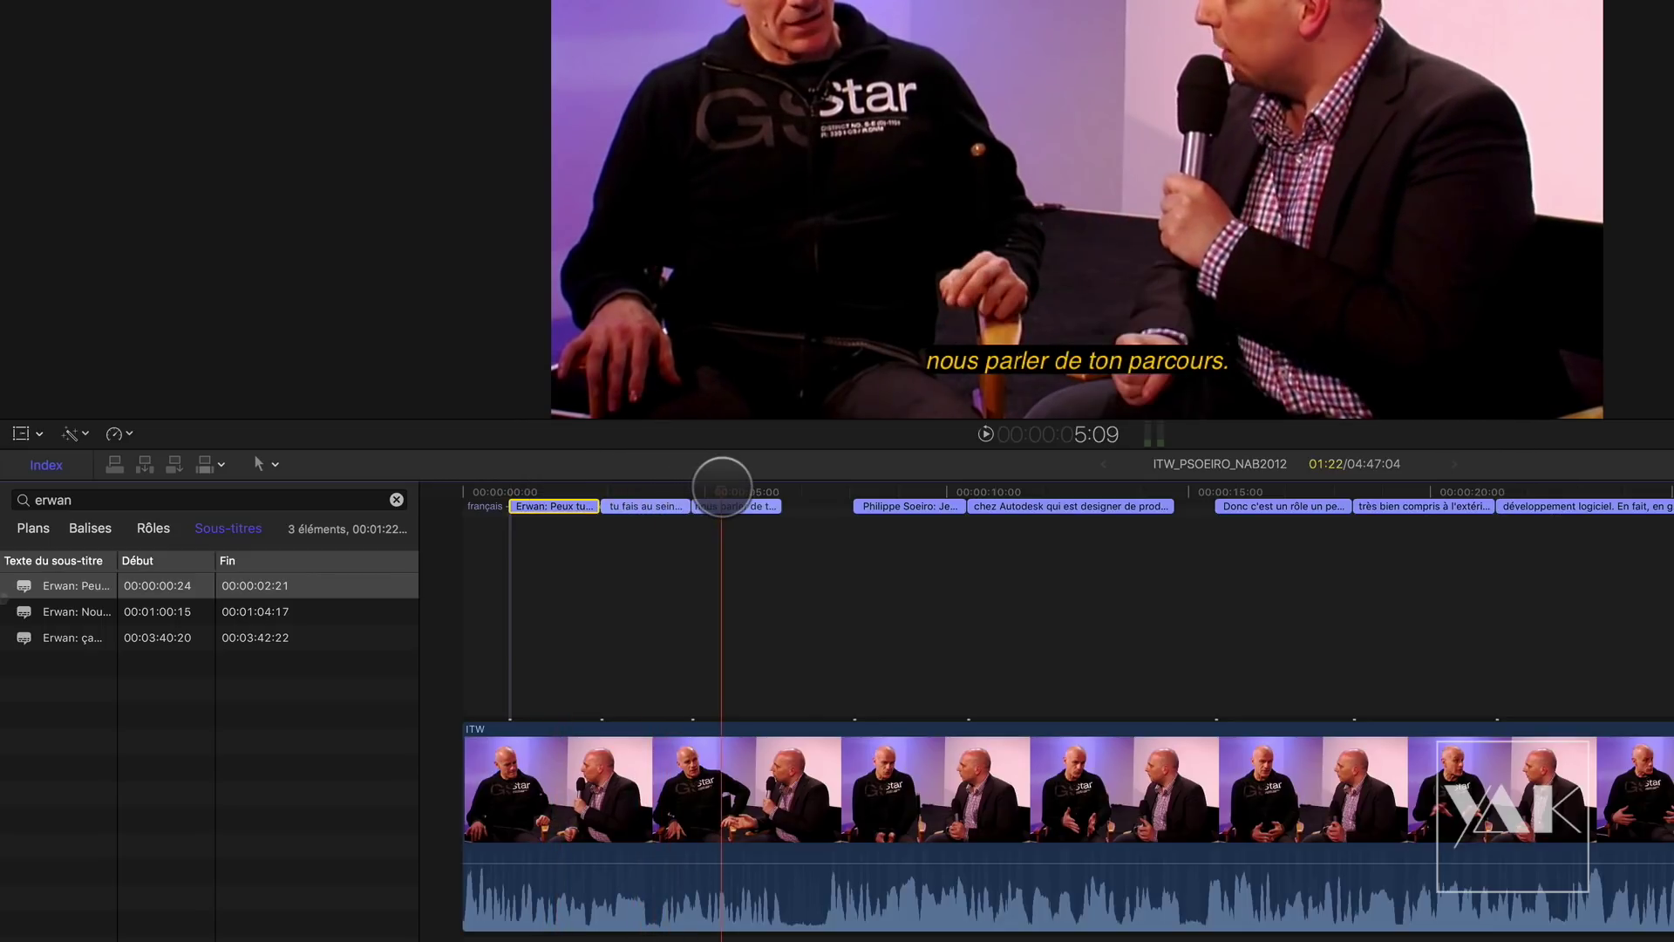
{"action": "left_click", "coordinate": [577, 522]}
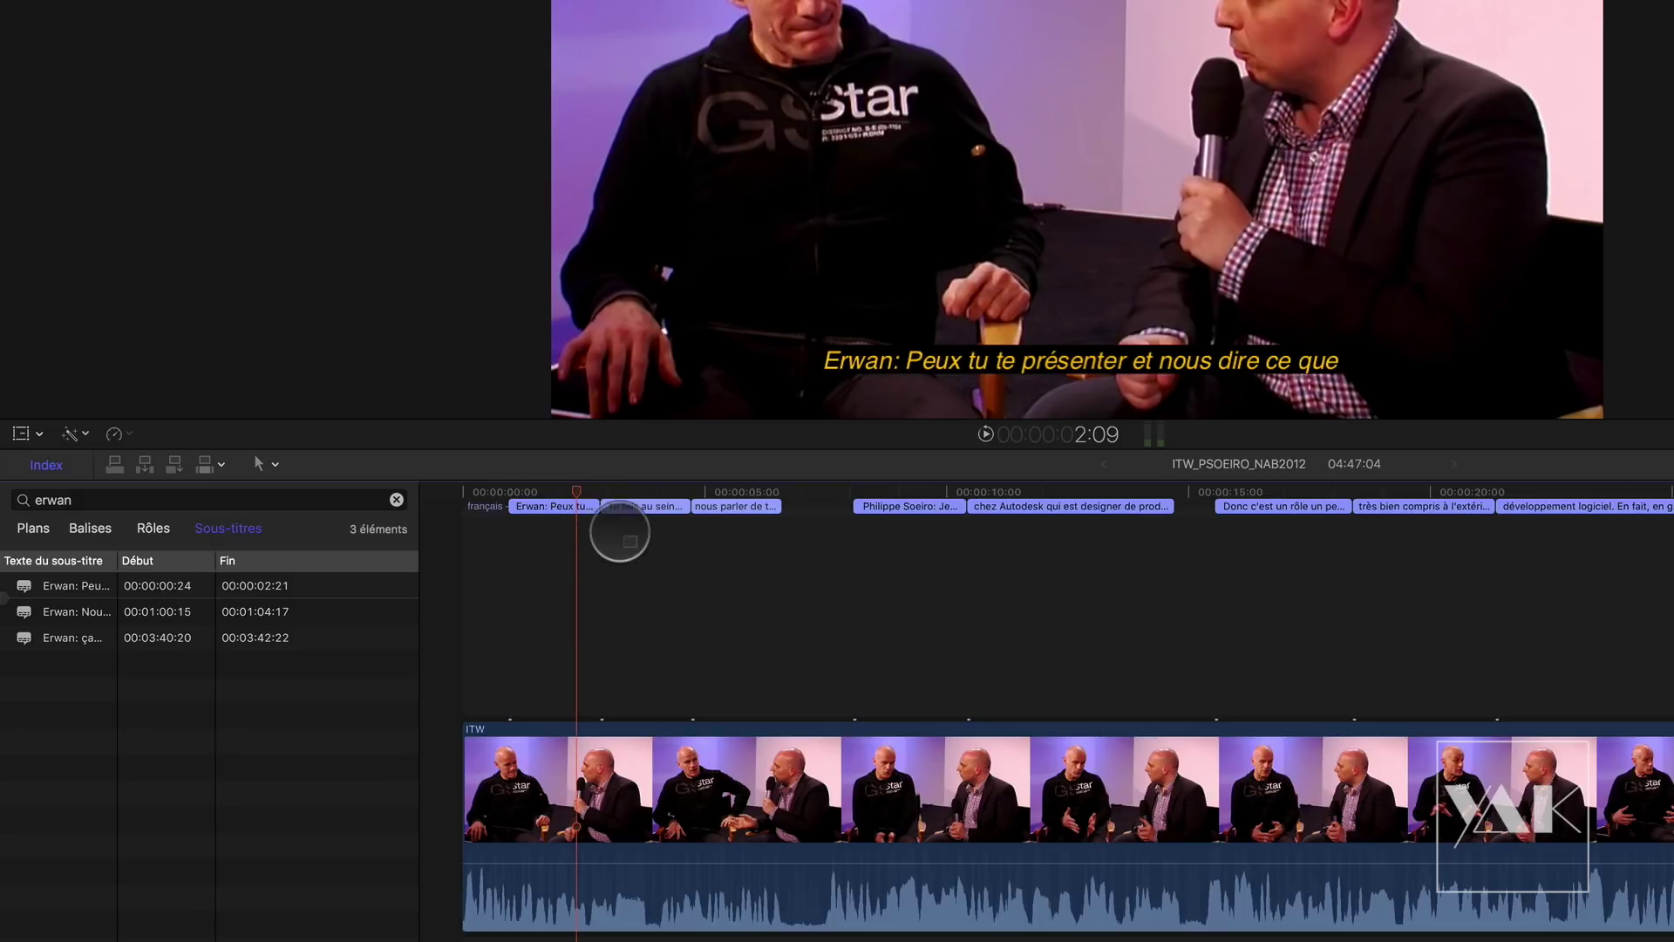
{"action": "left_click_drag", "start_coordinate": [616, 523], "coordinate": [567, 497]}
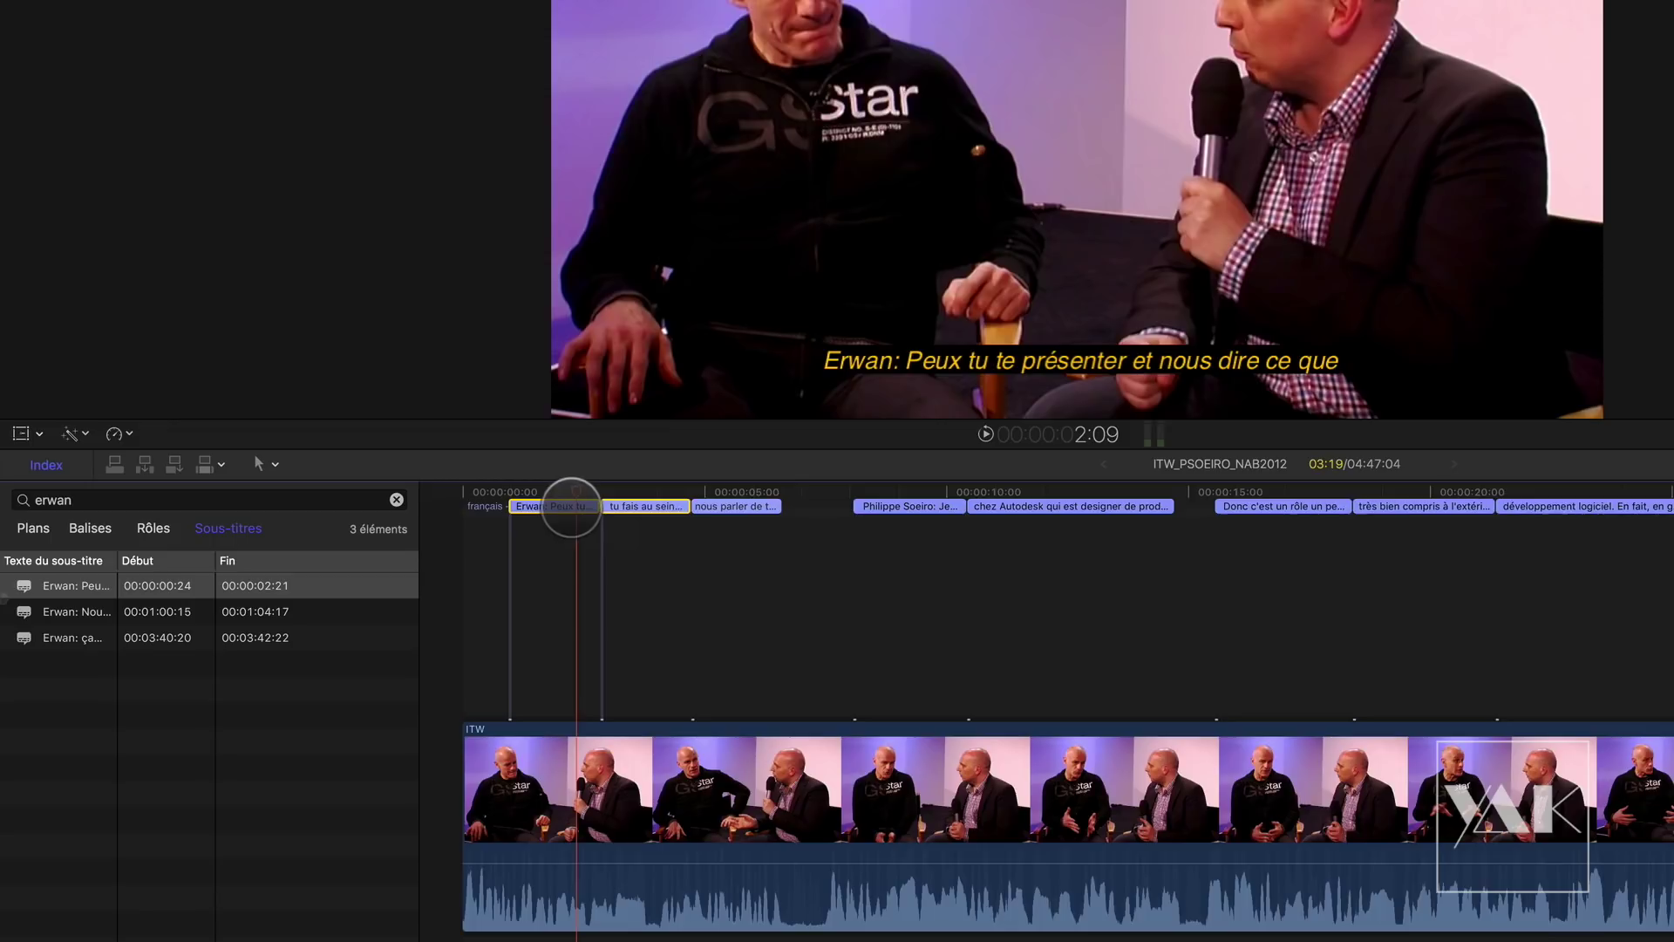
{"action": "right_click", "coordinate": [572, 507]}
Step: Join the first two captions and delete the trailing 'et' so the text ends at Autodesk
{"action": "left_click", "coordinate": [658, 614]}
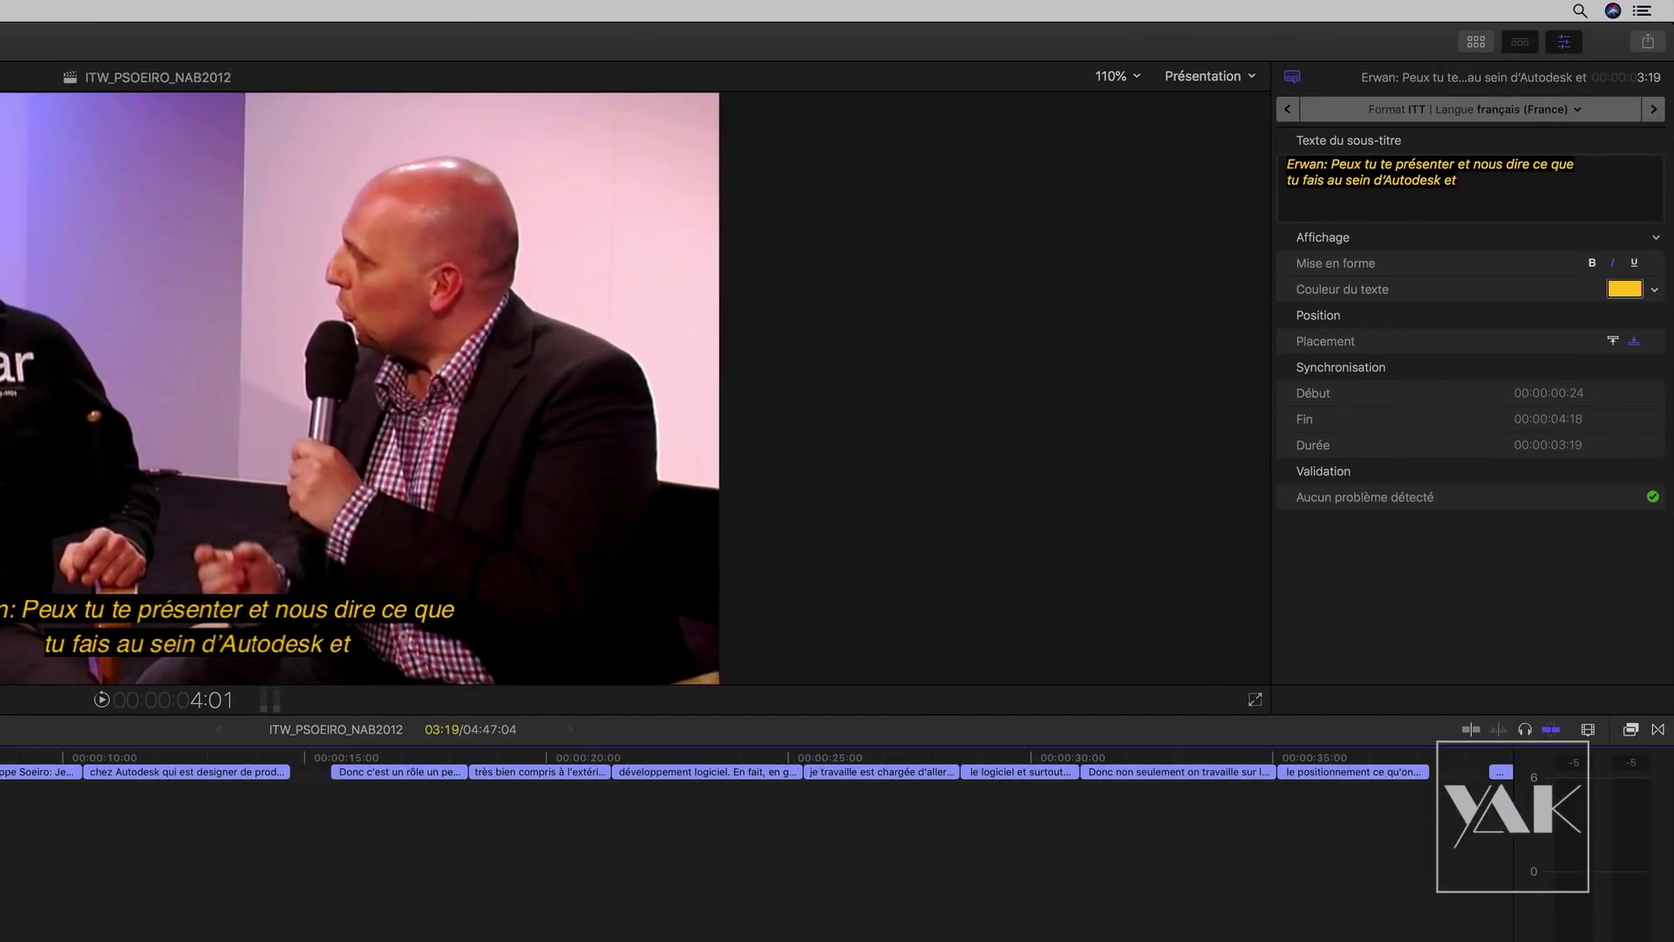
{"action": "left_click", "coordinate": [1457, 192]}
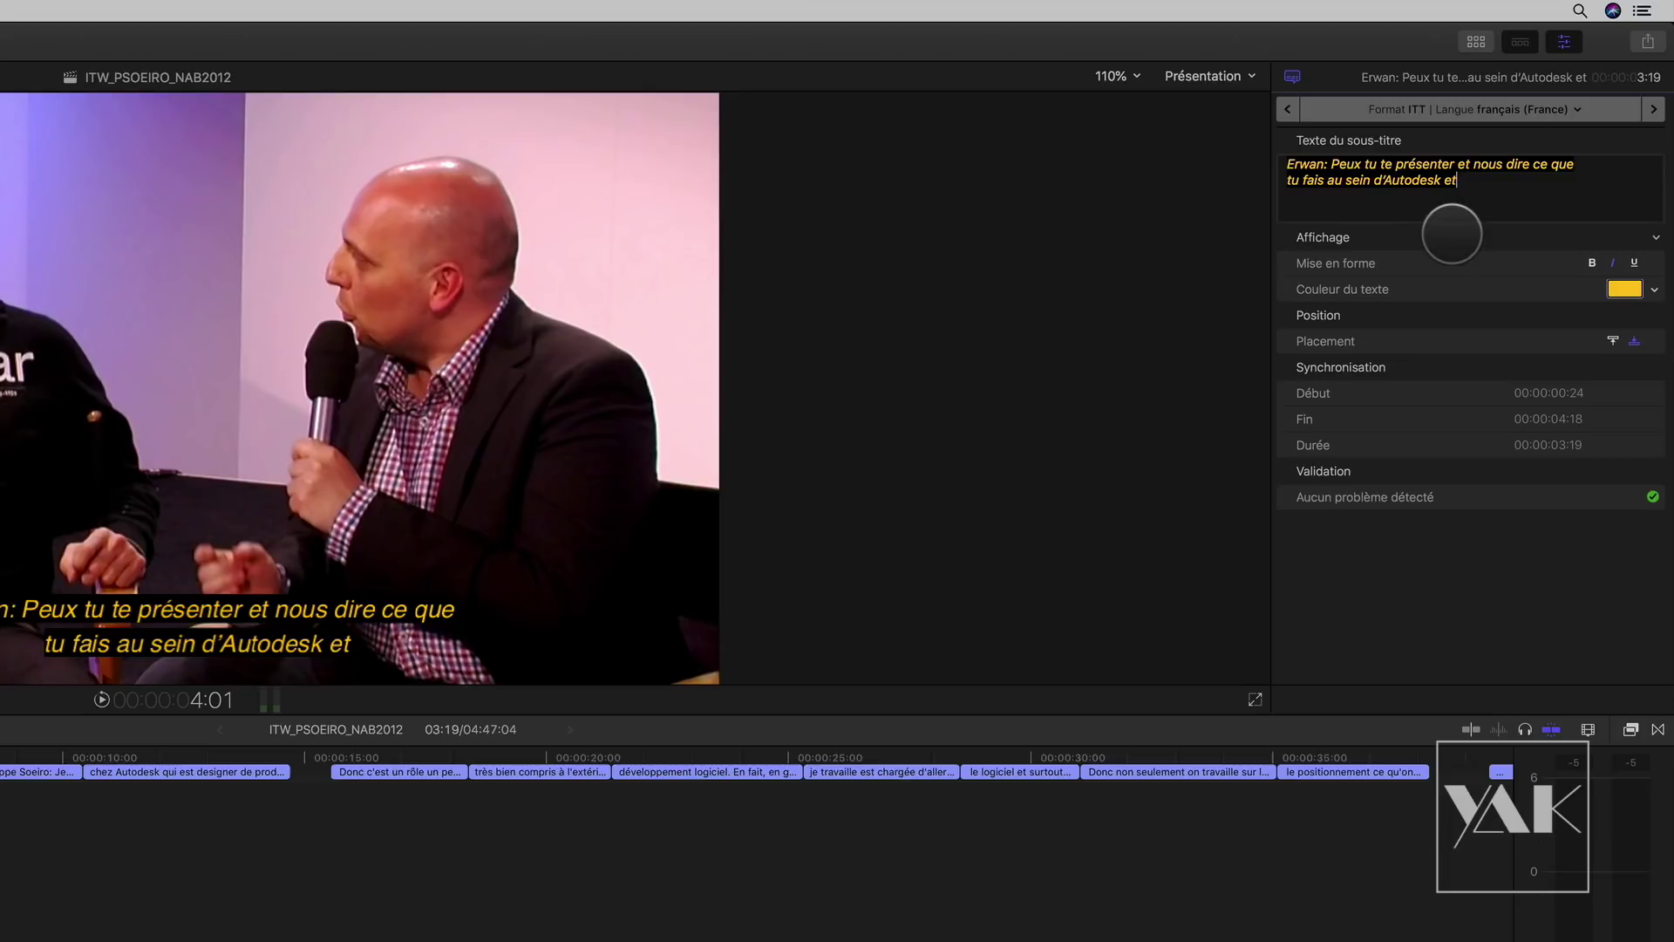
{"action": "key", "text": "BackSpace"}
{"action": "key", "text": "BackSpace"}
{"action": "key", "text": "BackSpace"}
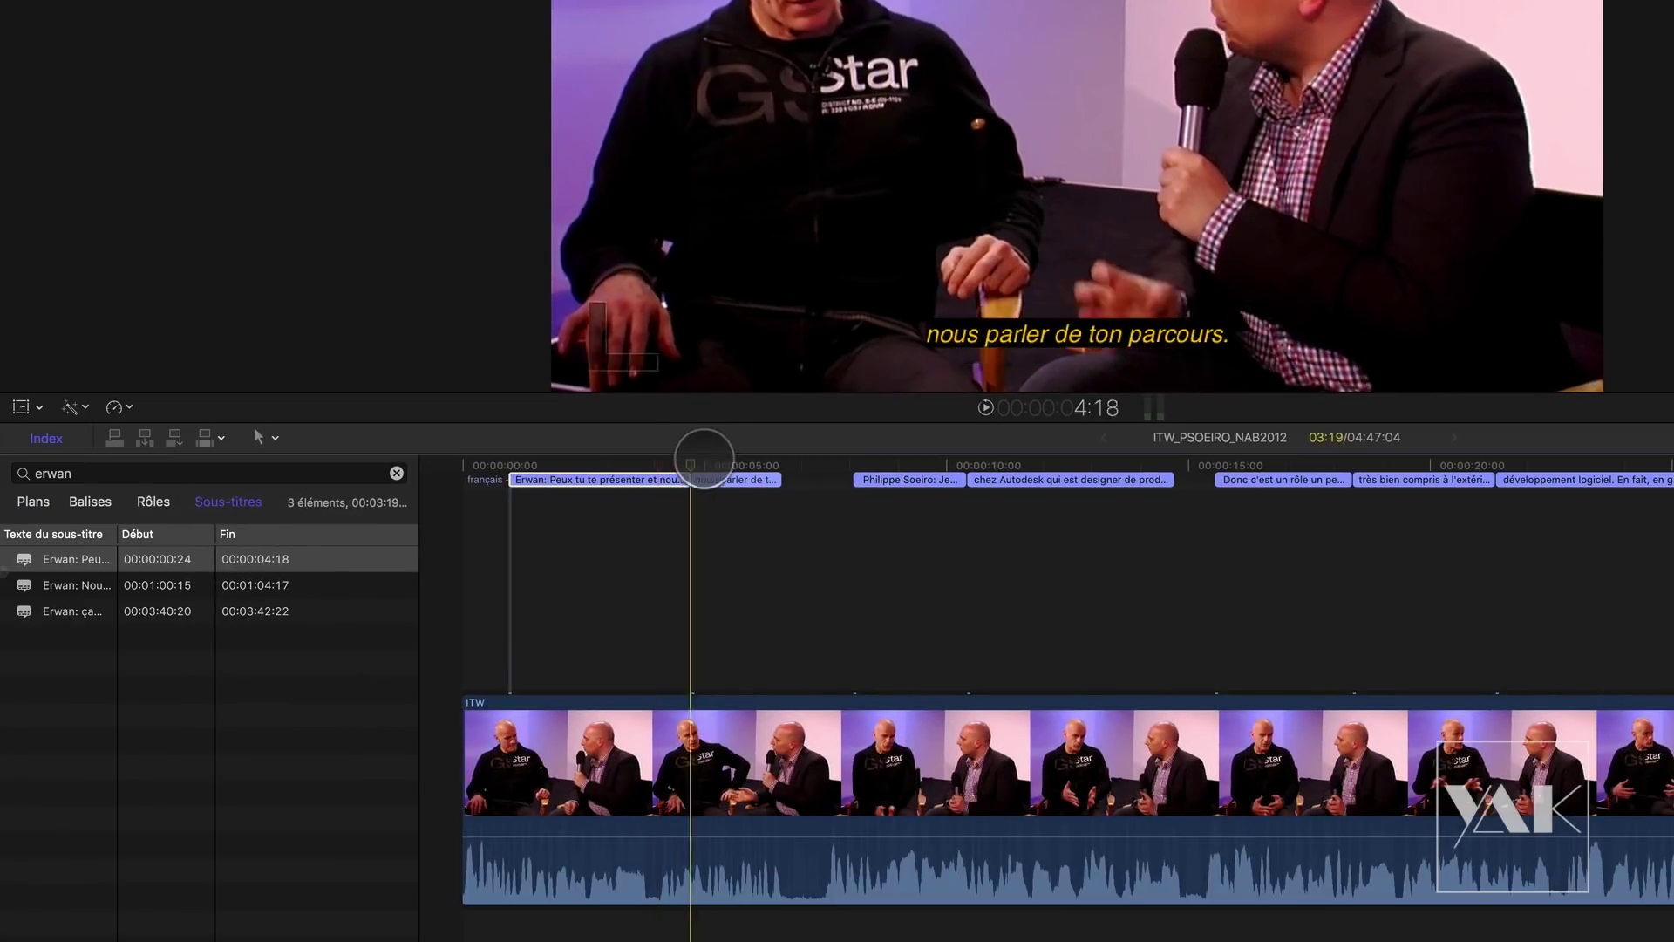
{"action": "left_click", "coordinate": [714, 478]}
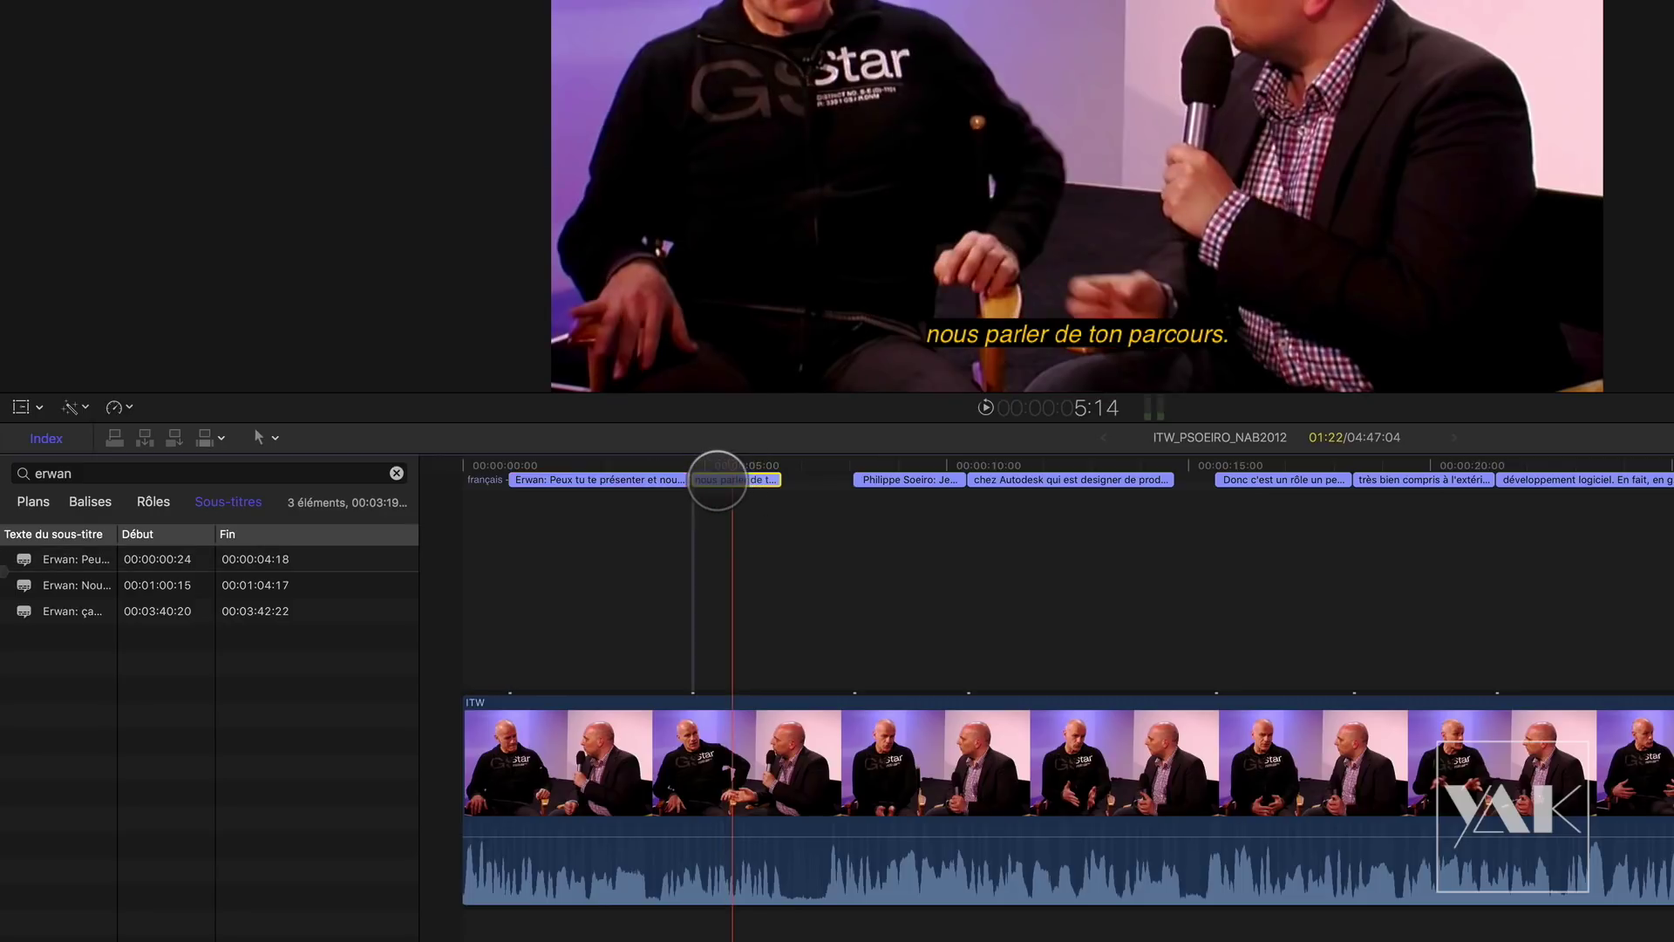
{"action": "key", "text": "super+equal"}
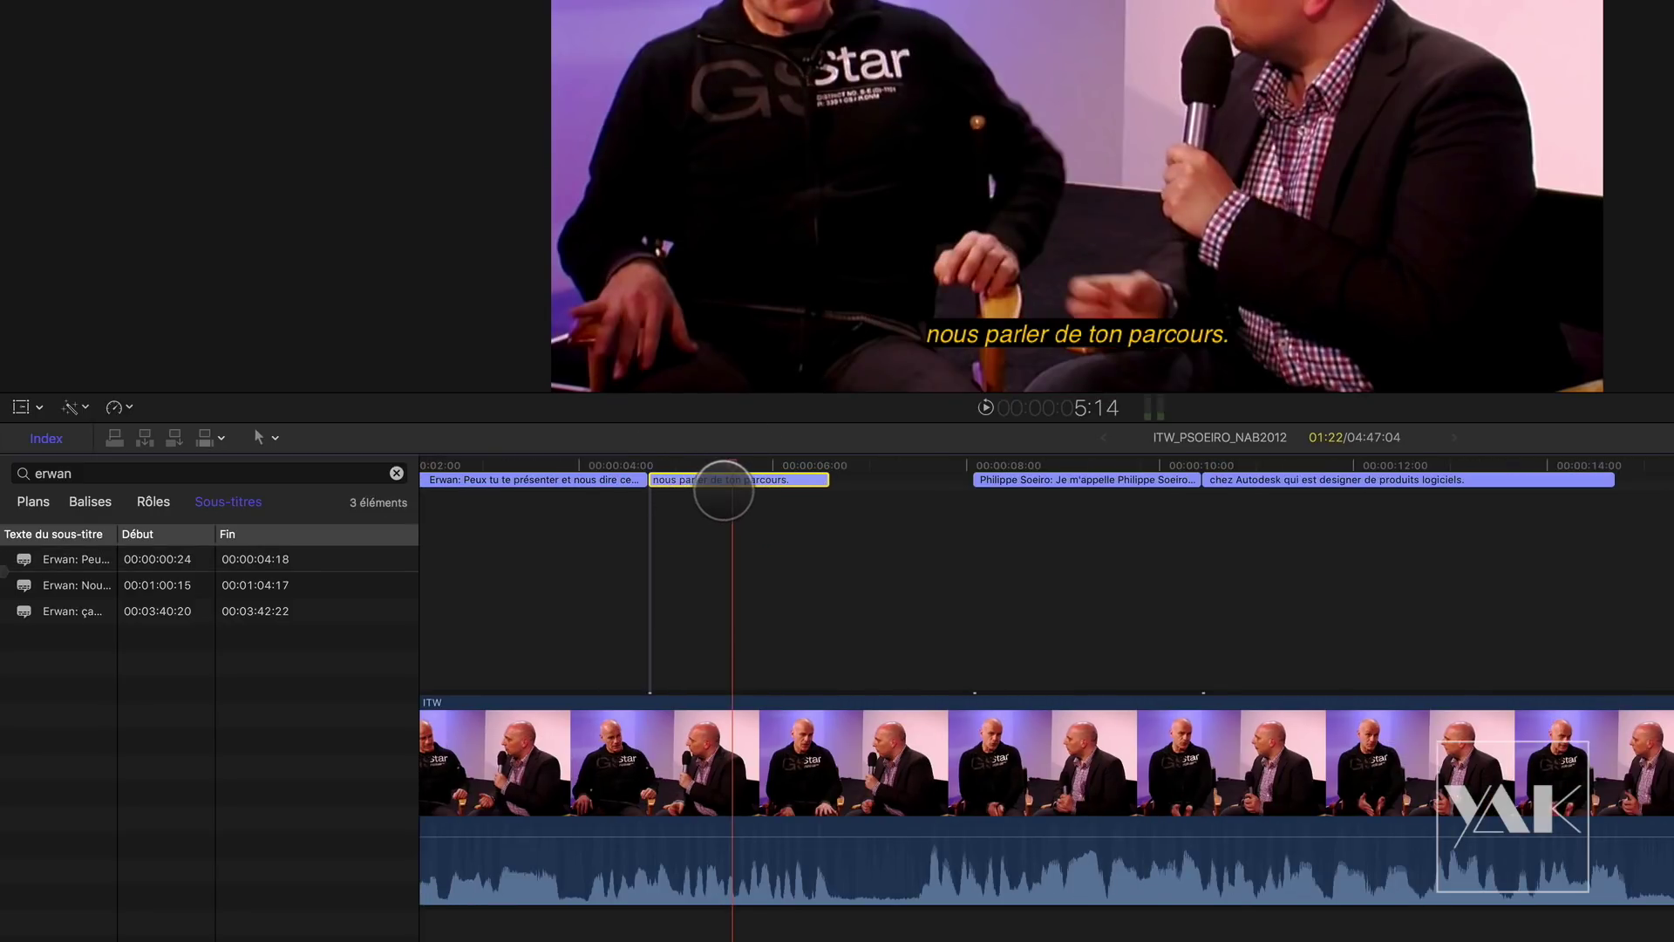
{"action": "double_click", "coordinate": [720, 479]}
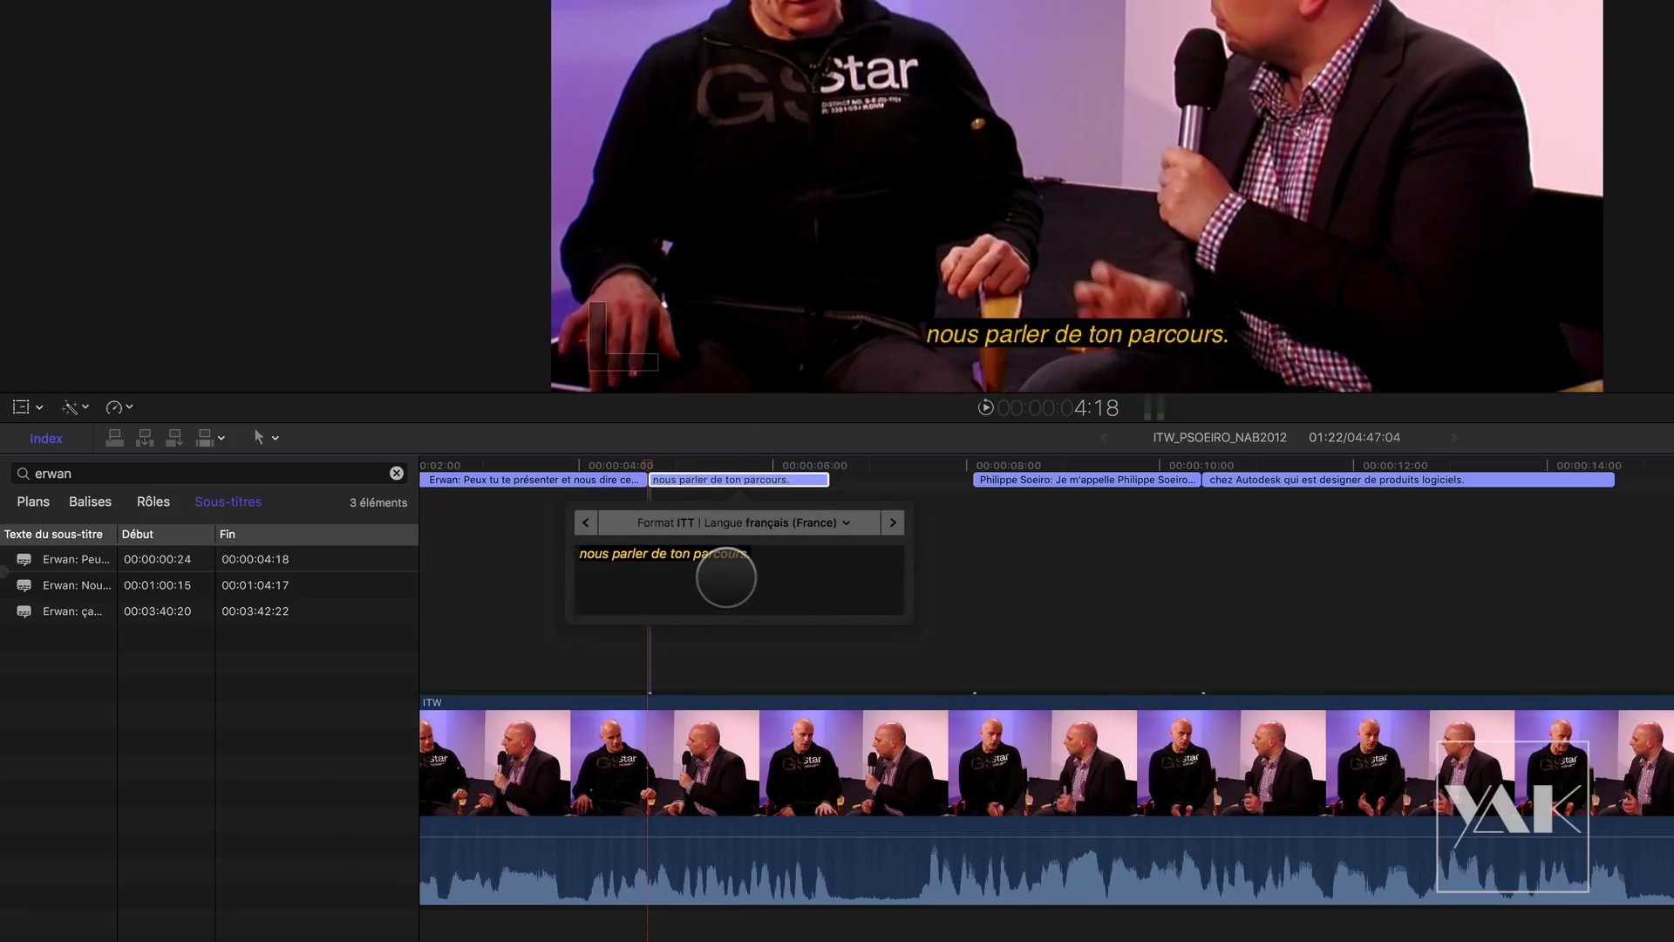
Step: Add 'Et' at the start of a caption, then step through to the 'Donc c'est un rôle' caption
{"action": "left_click_drag", "start_coordinate": [740, 578], "coordinate": [574, 585]}
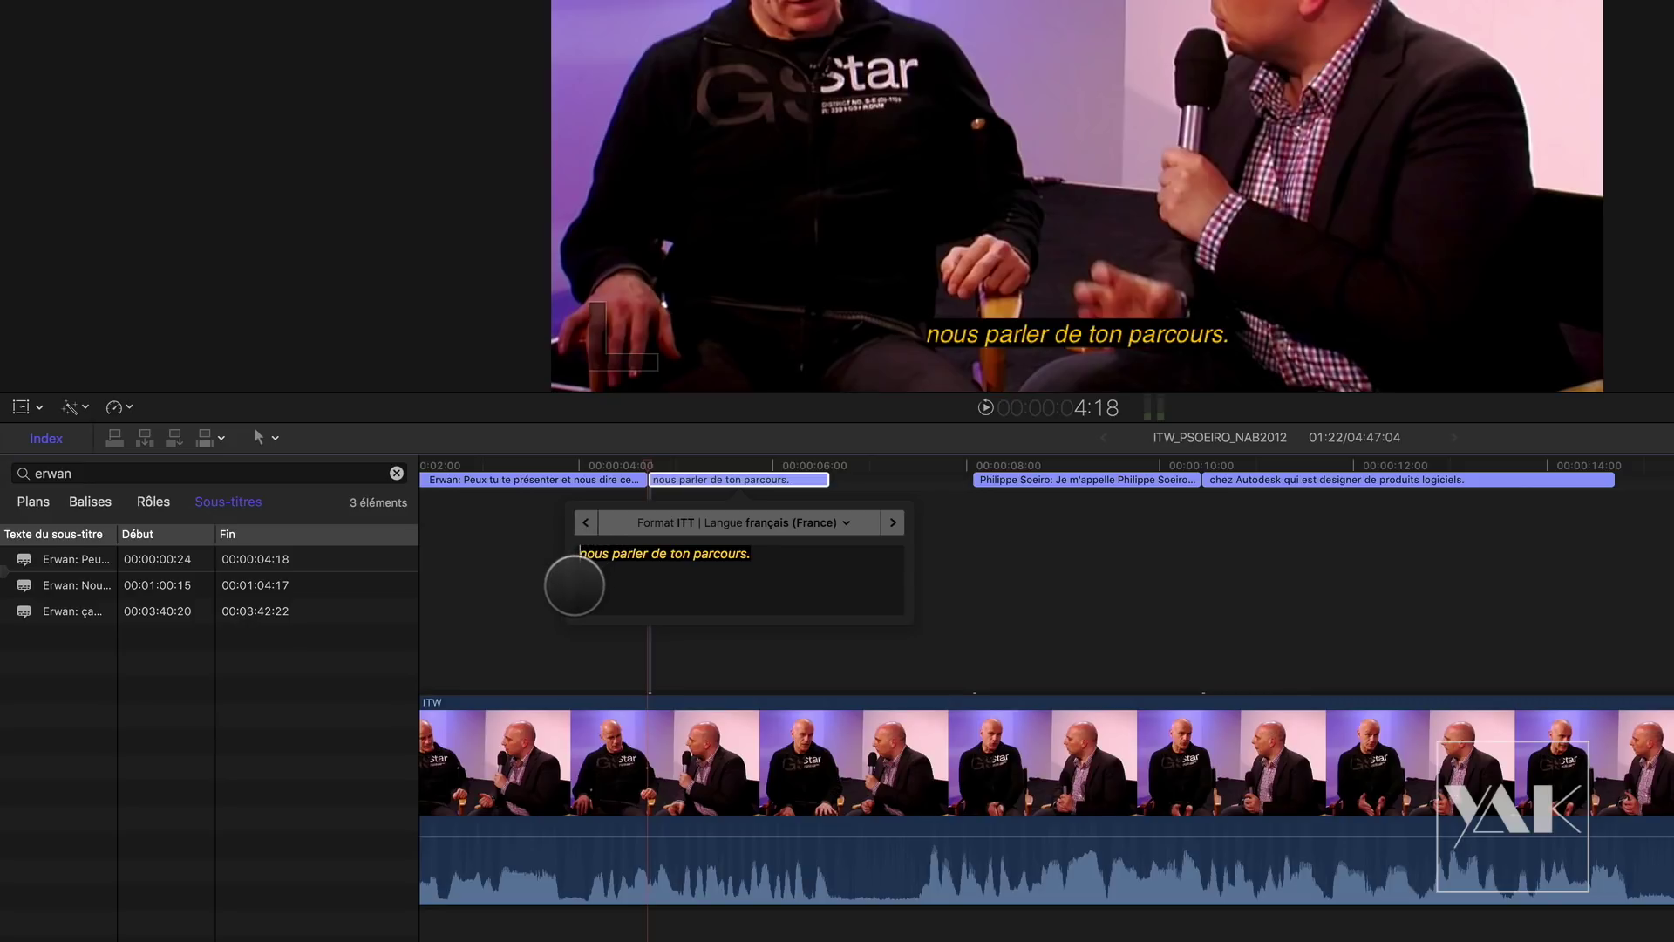
{"action": "type", "text": "Et"}
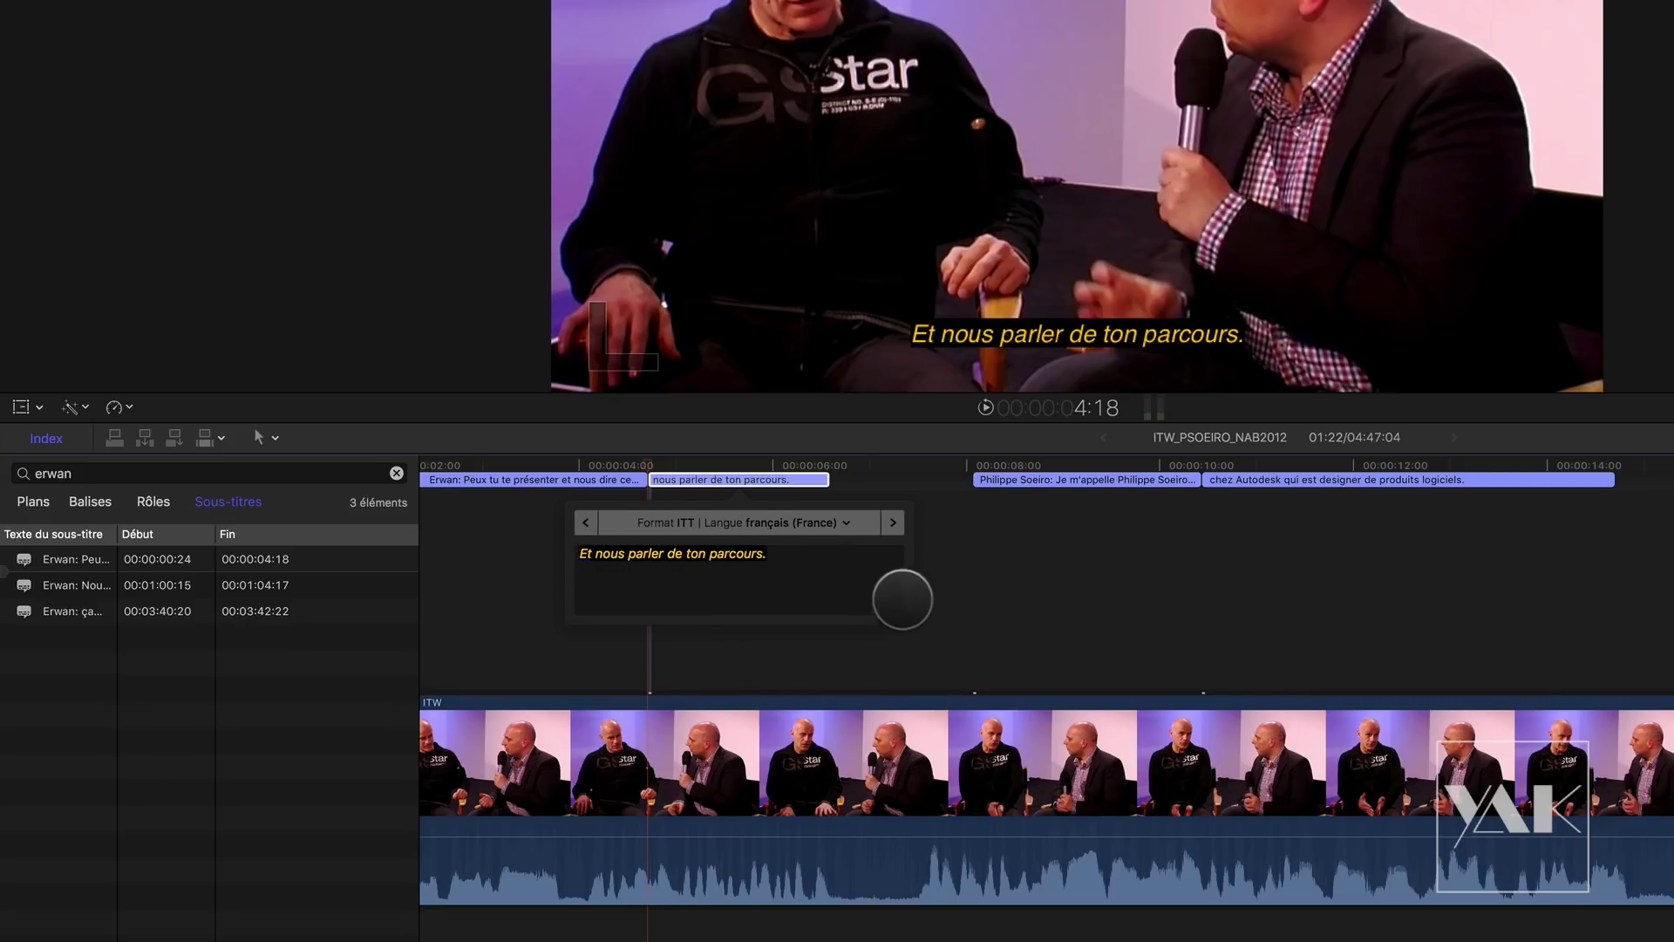
{"action": "left_click", "coordinate": [893, 523]}
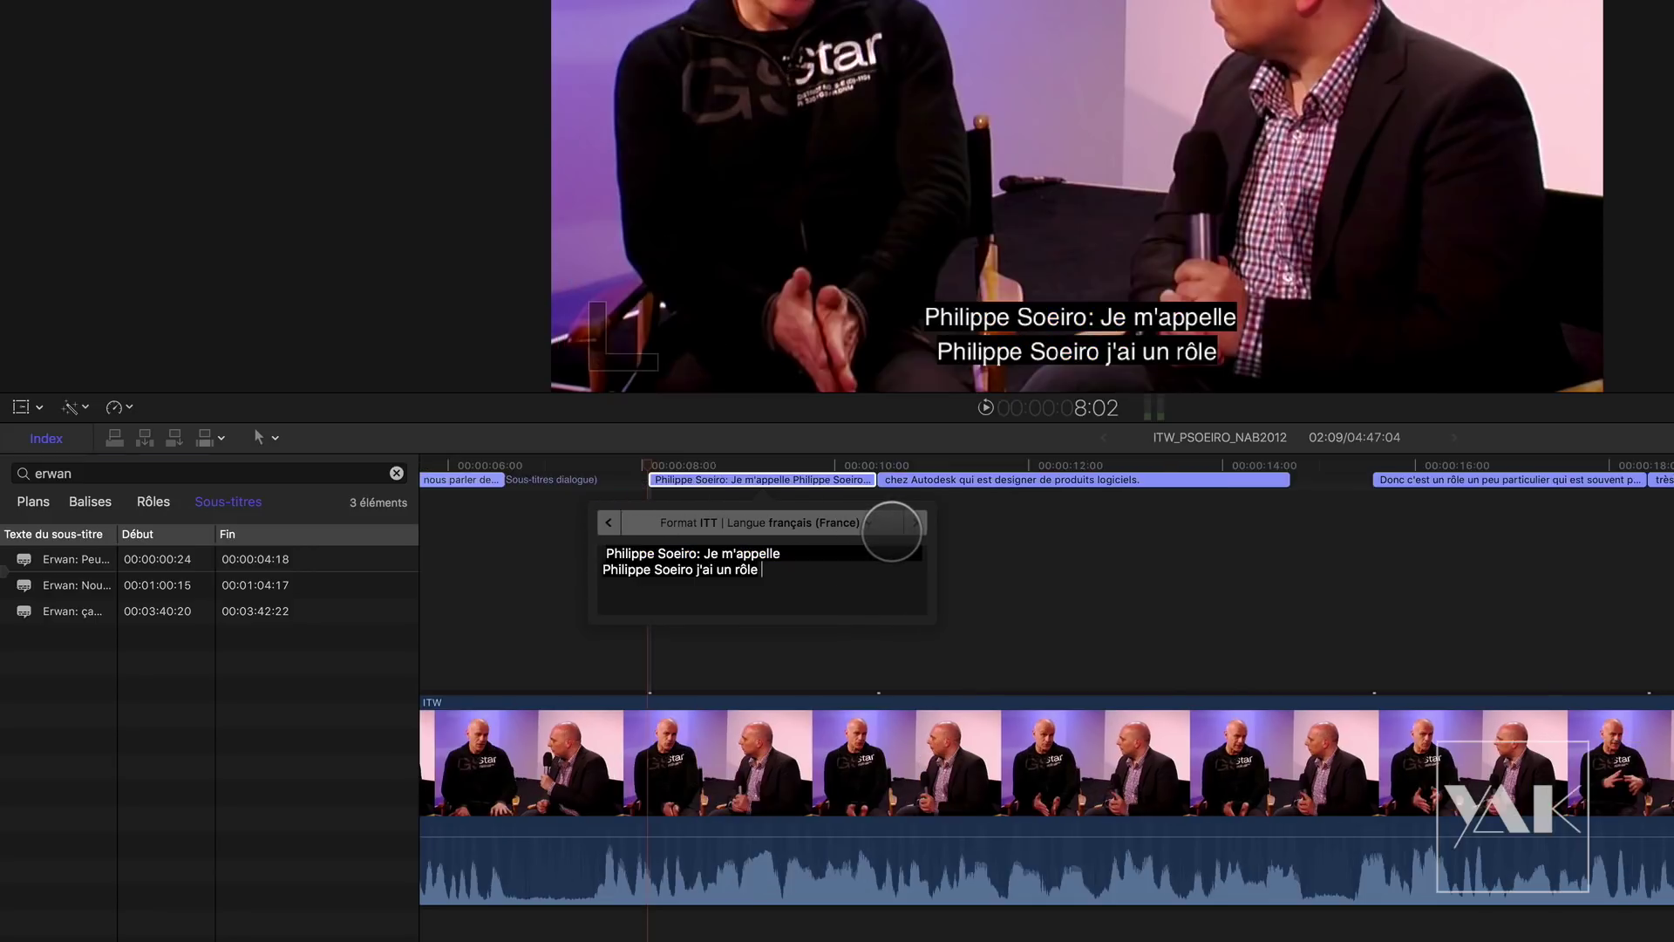
{"action": "left_click", "coordinate": [911, 522]}
{"action": "left_click", "coordinate": [1034, 523]}
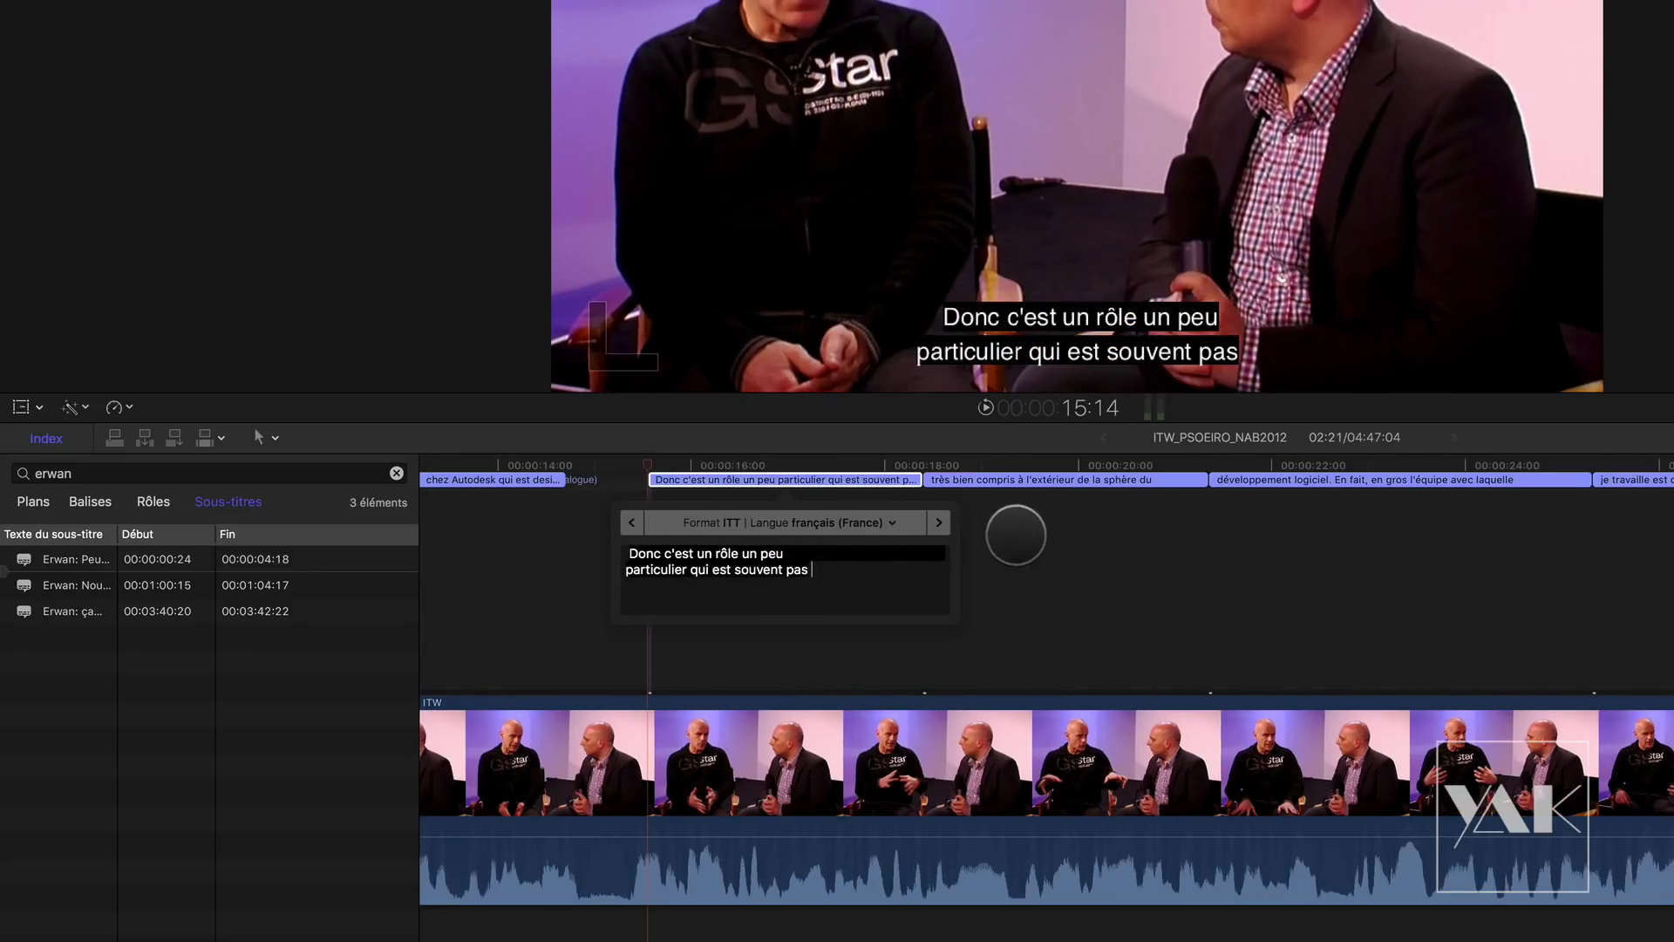
{"action": "left_click", "coordinate": [852, 566]}
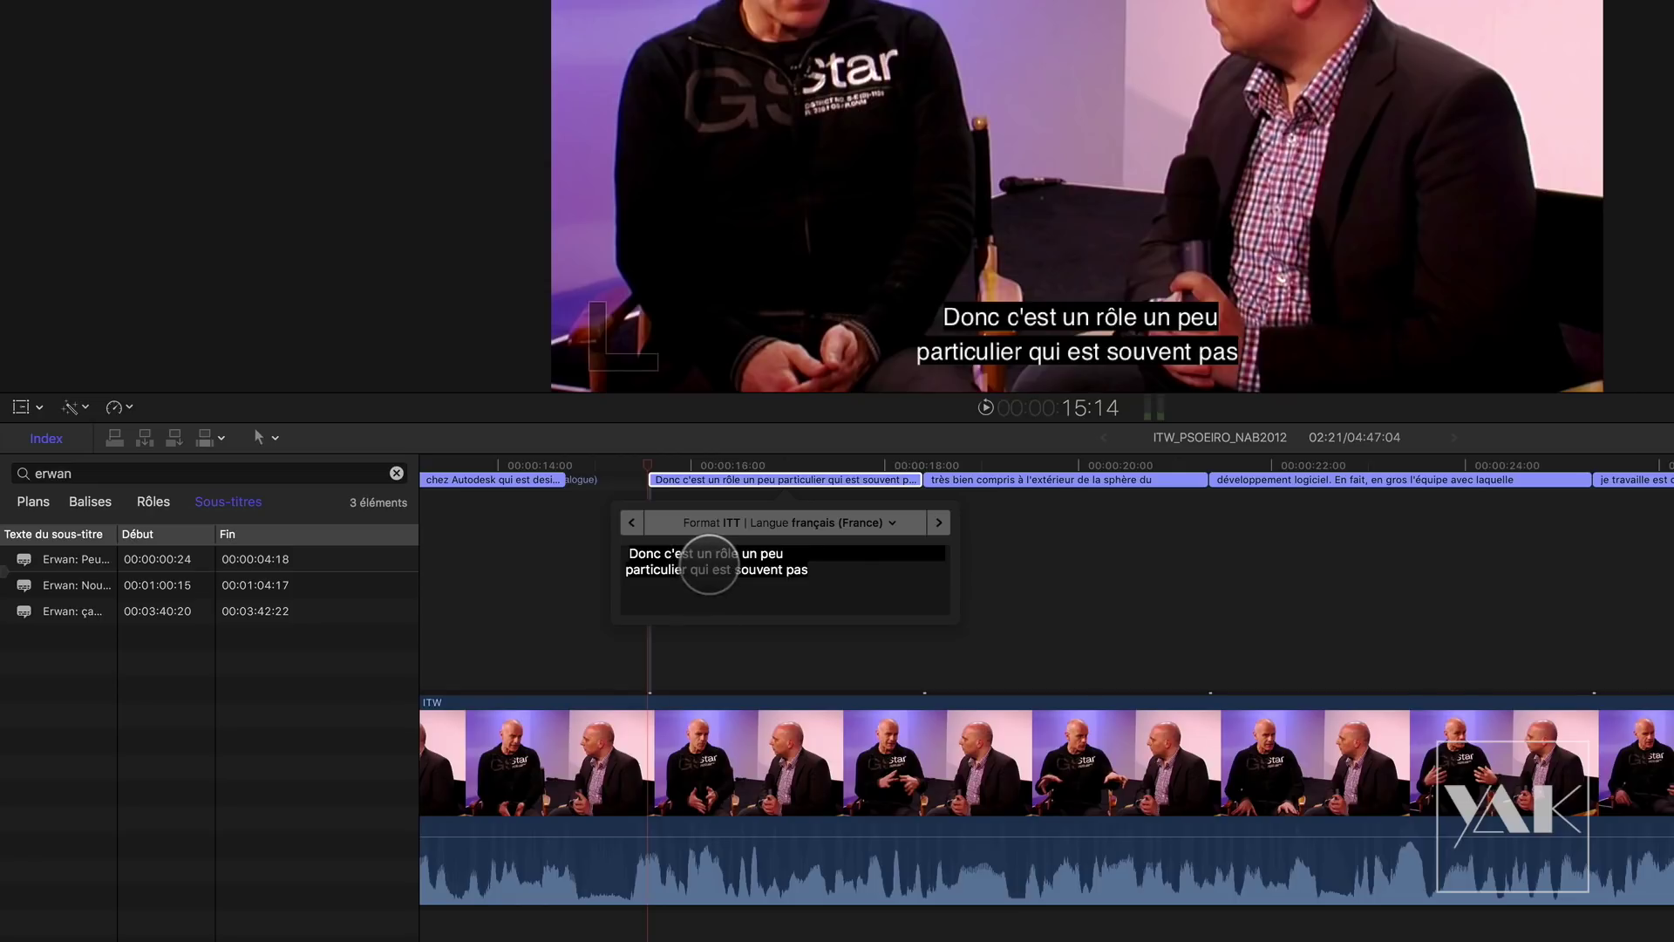
{"action": "left_click", "coordinate": [1056, 602]}
Step: Return to the timeline start and open Erwan's first caption, 'Peux tu te présenter…', for editing
{"action": "key", "text": "Home"}
{"action": "left_click_drag", "start_coordinate": [466, 463], "coordinate": [751, 471]}
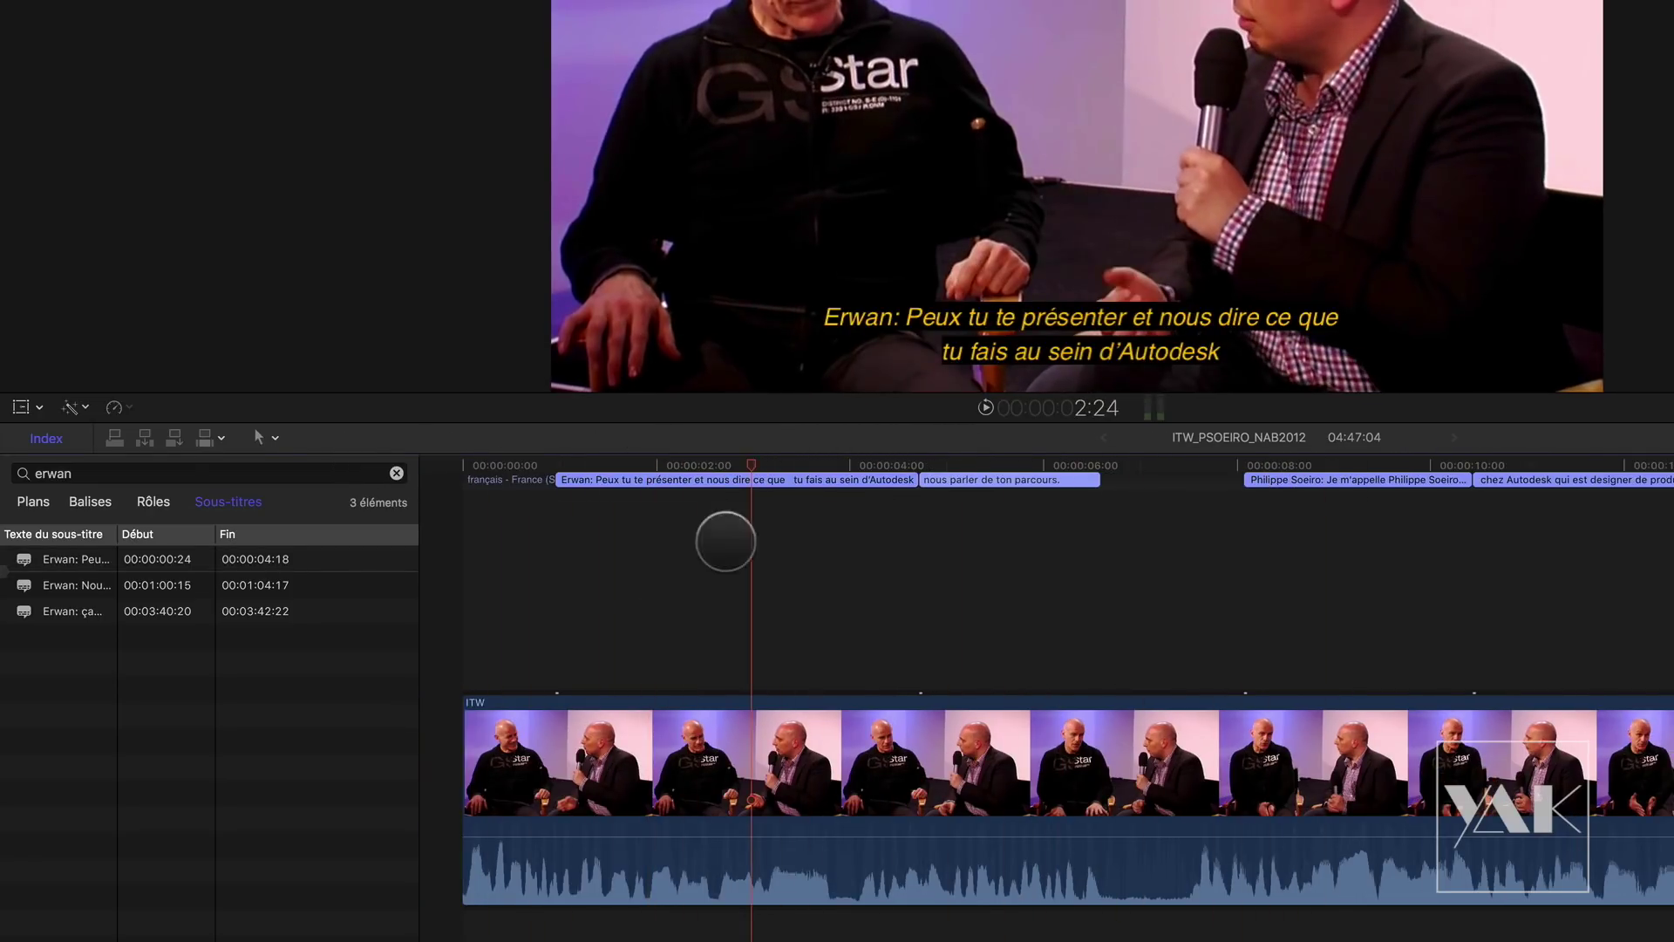
{"action": "left_click", "coordinate": [787, 478]}
{"action": "double_click", "coordinate": [741, 483]}
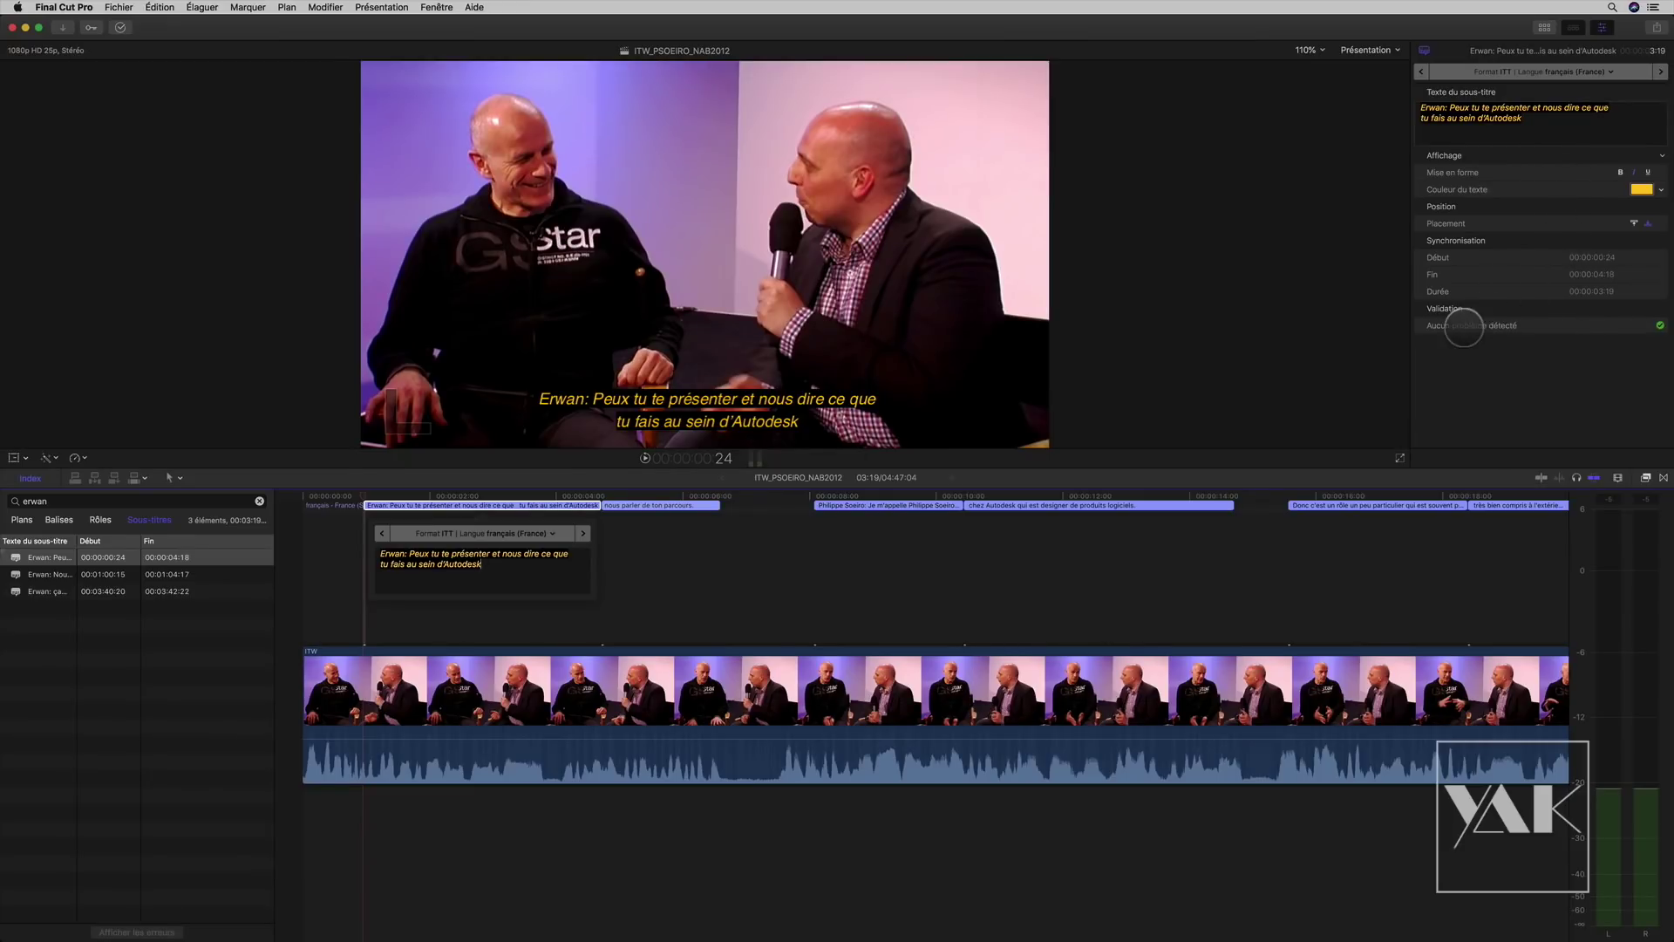
Step: Close the caption editor, review the second caption and try the Edit > Captions menu
{"action": "left_click", "coordinate": [691, 593]}
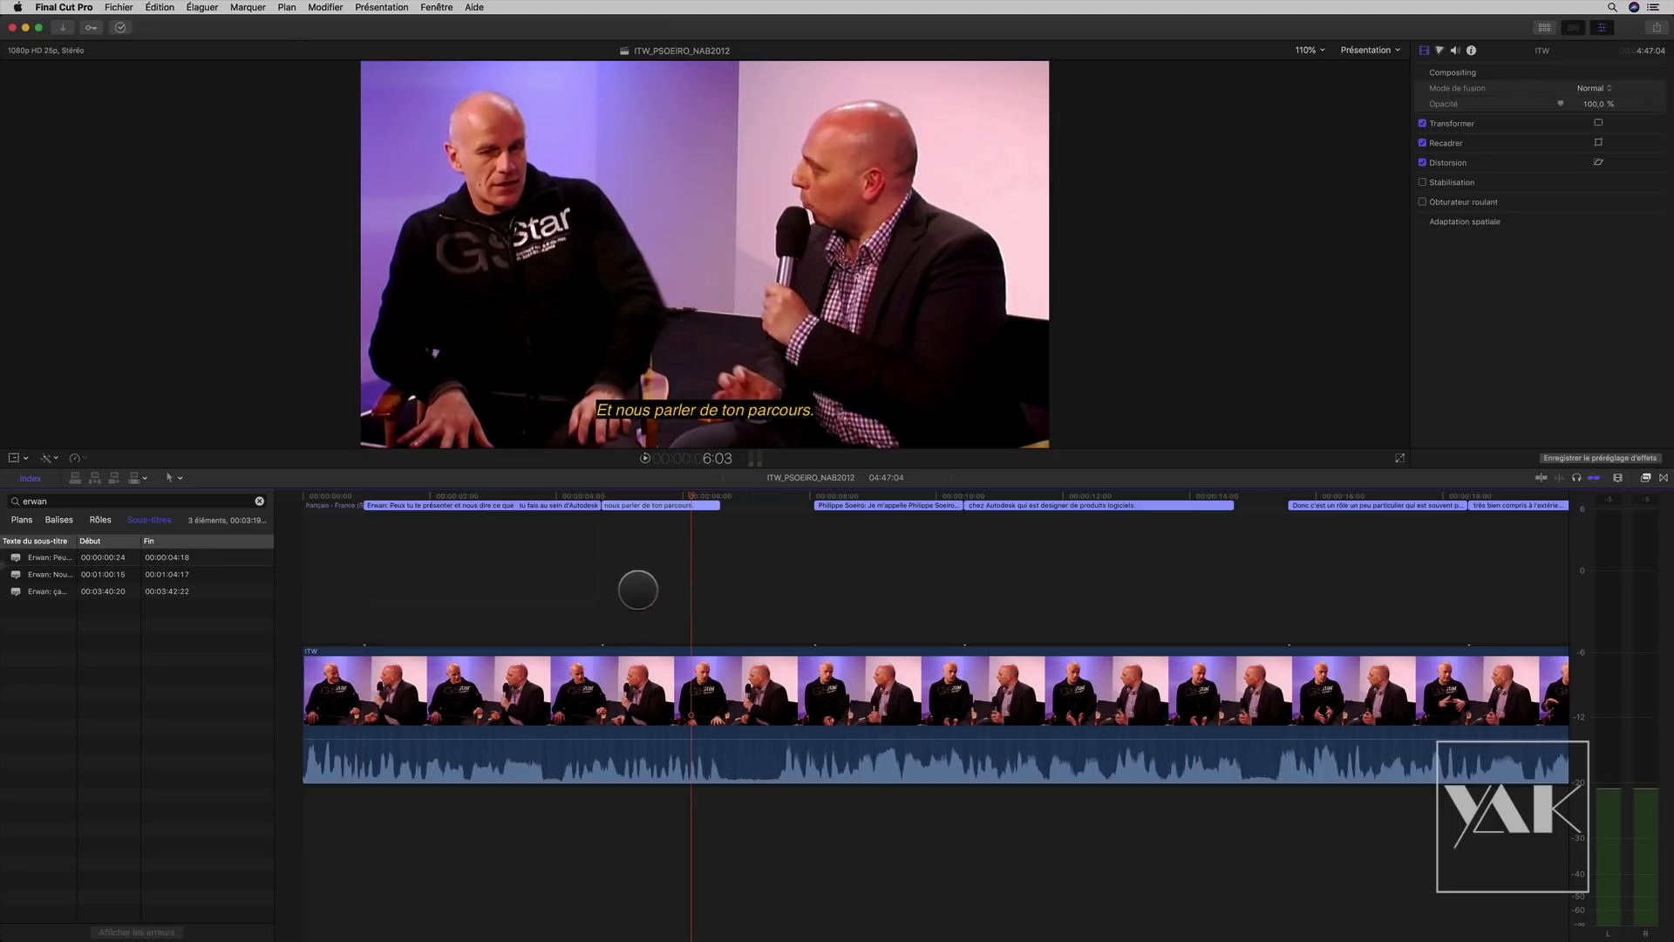
{"action": "mouse_move", "coordinate": [679, 494]}
{"action": "left_mouse_down"}
{"action": "mouse_move", "coordinate": [542, 497]}
{"action": "mouse_move", "coordinate": [653, 505]}
{"action": "left_mouse_up"}
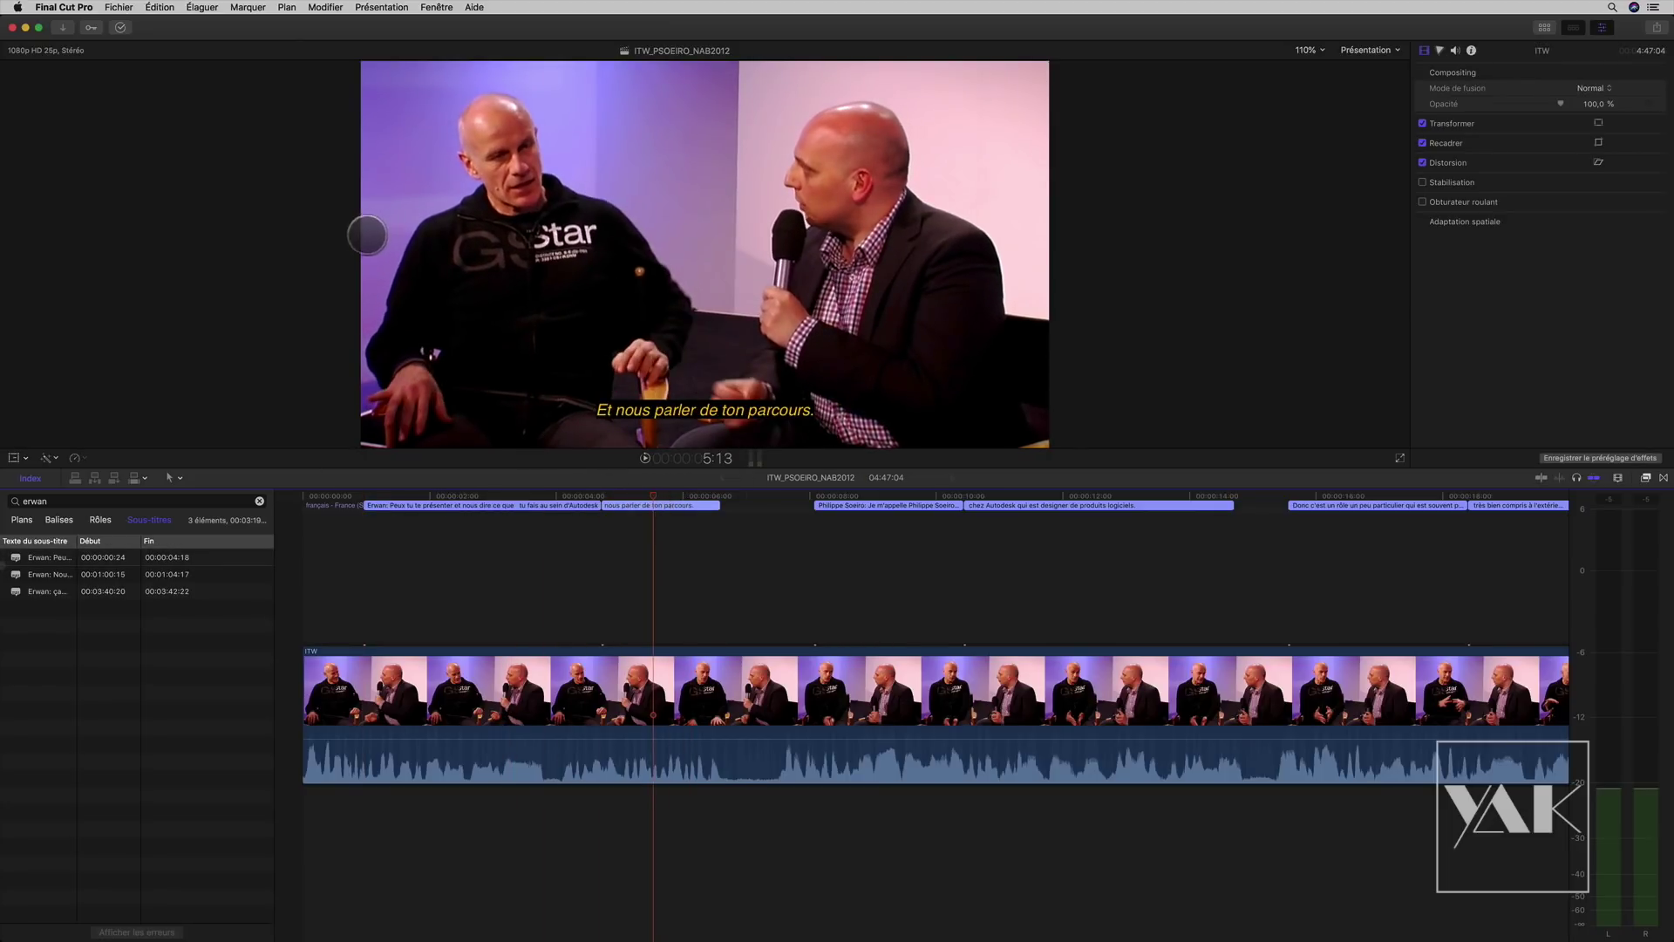
{"action": "left_click", "coordinate": [155, 8]}
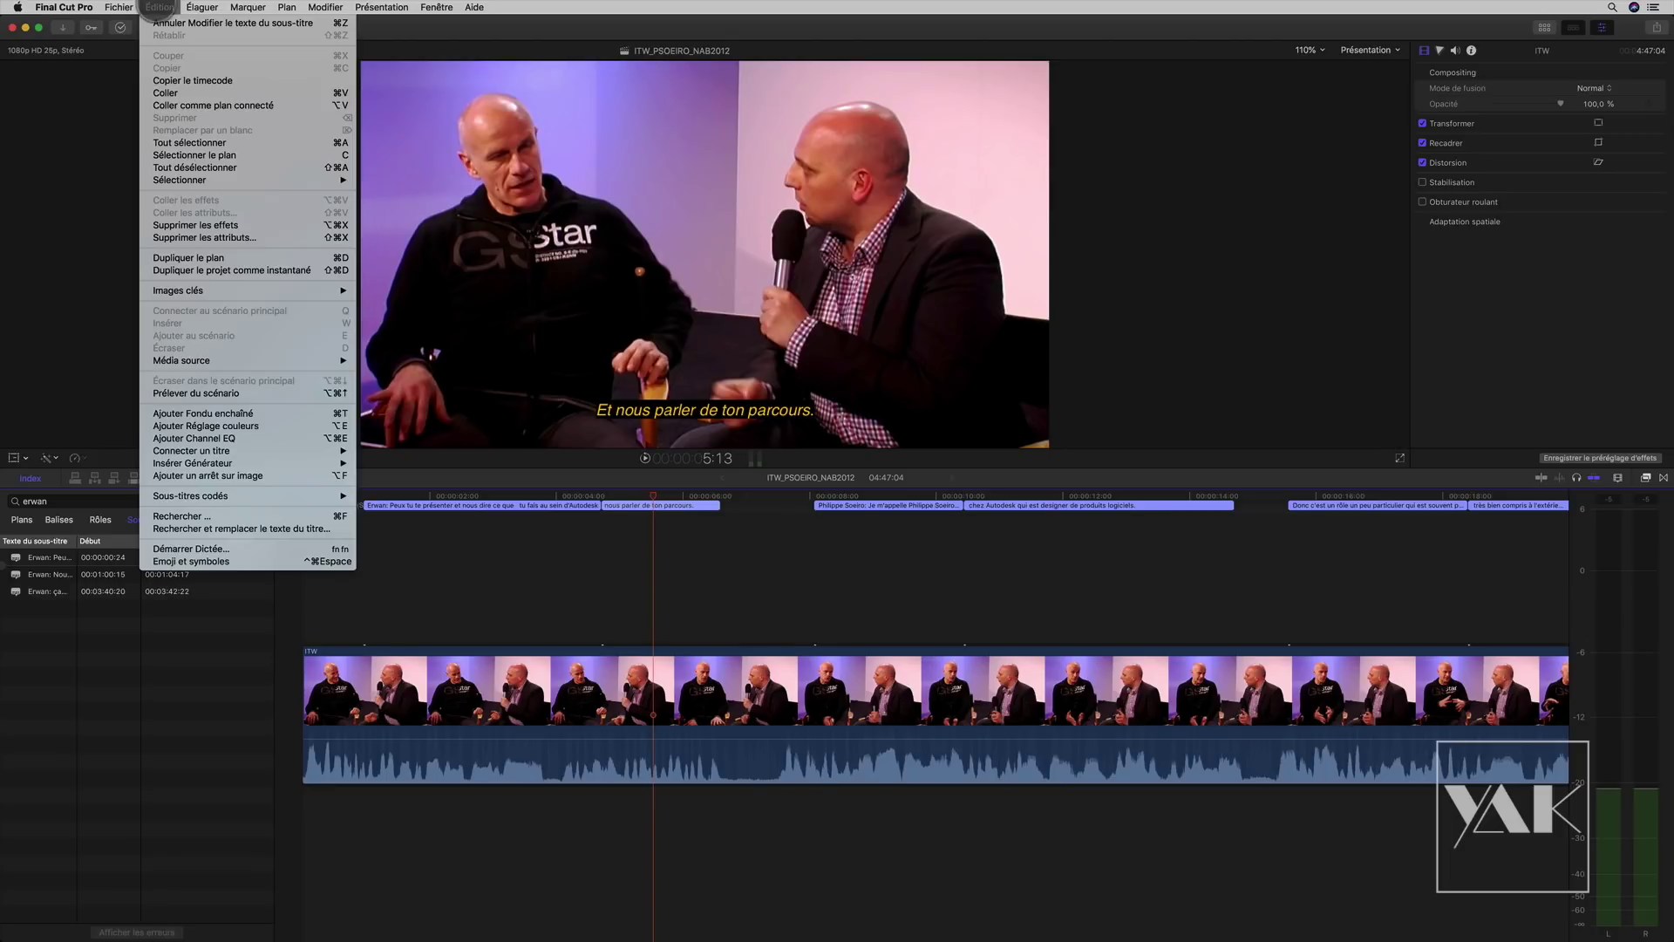
{"action": "mouse_move", "coordinate": [179, 496]}
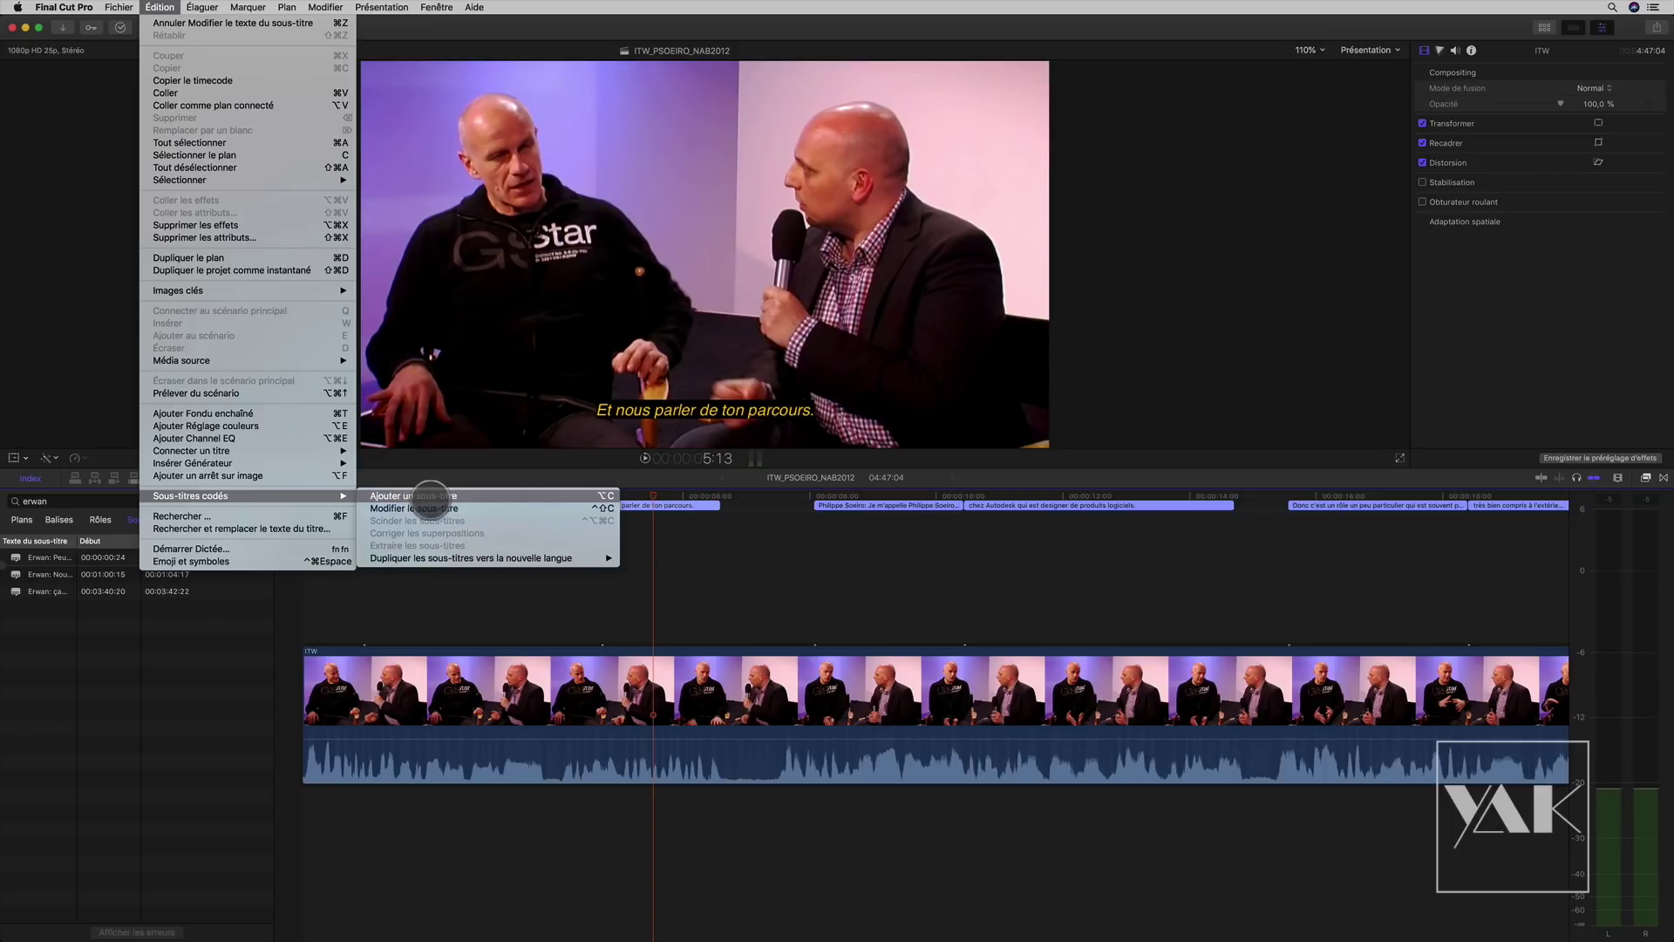
{"action": "left_click", "coordinate": [449, 495]}
Step: Extend 'Et nous parler de ton parcours.' to 8:02, then move to the gap at 14:18
{"action": "left_click_drag", "start_coordinate": [721, 506], "coordinate": [812, 506]}
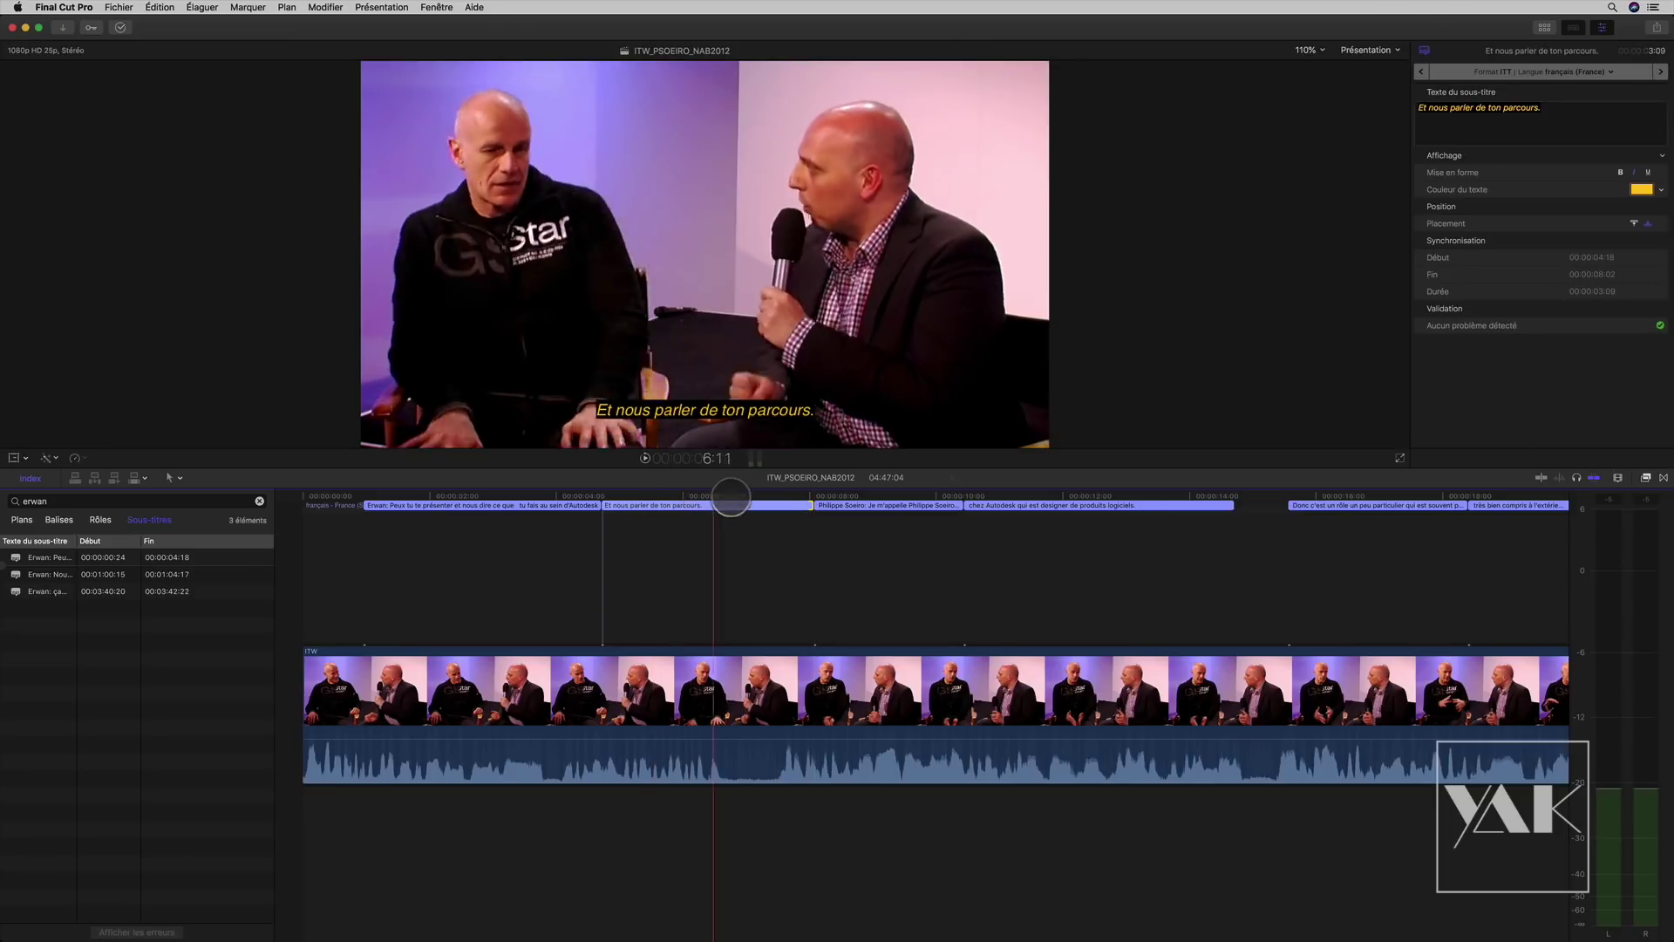
{"action": "scroll", "coordinate": [973, 508], "scroll_direction": "right", "scroll_amount": 10}
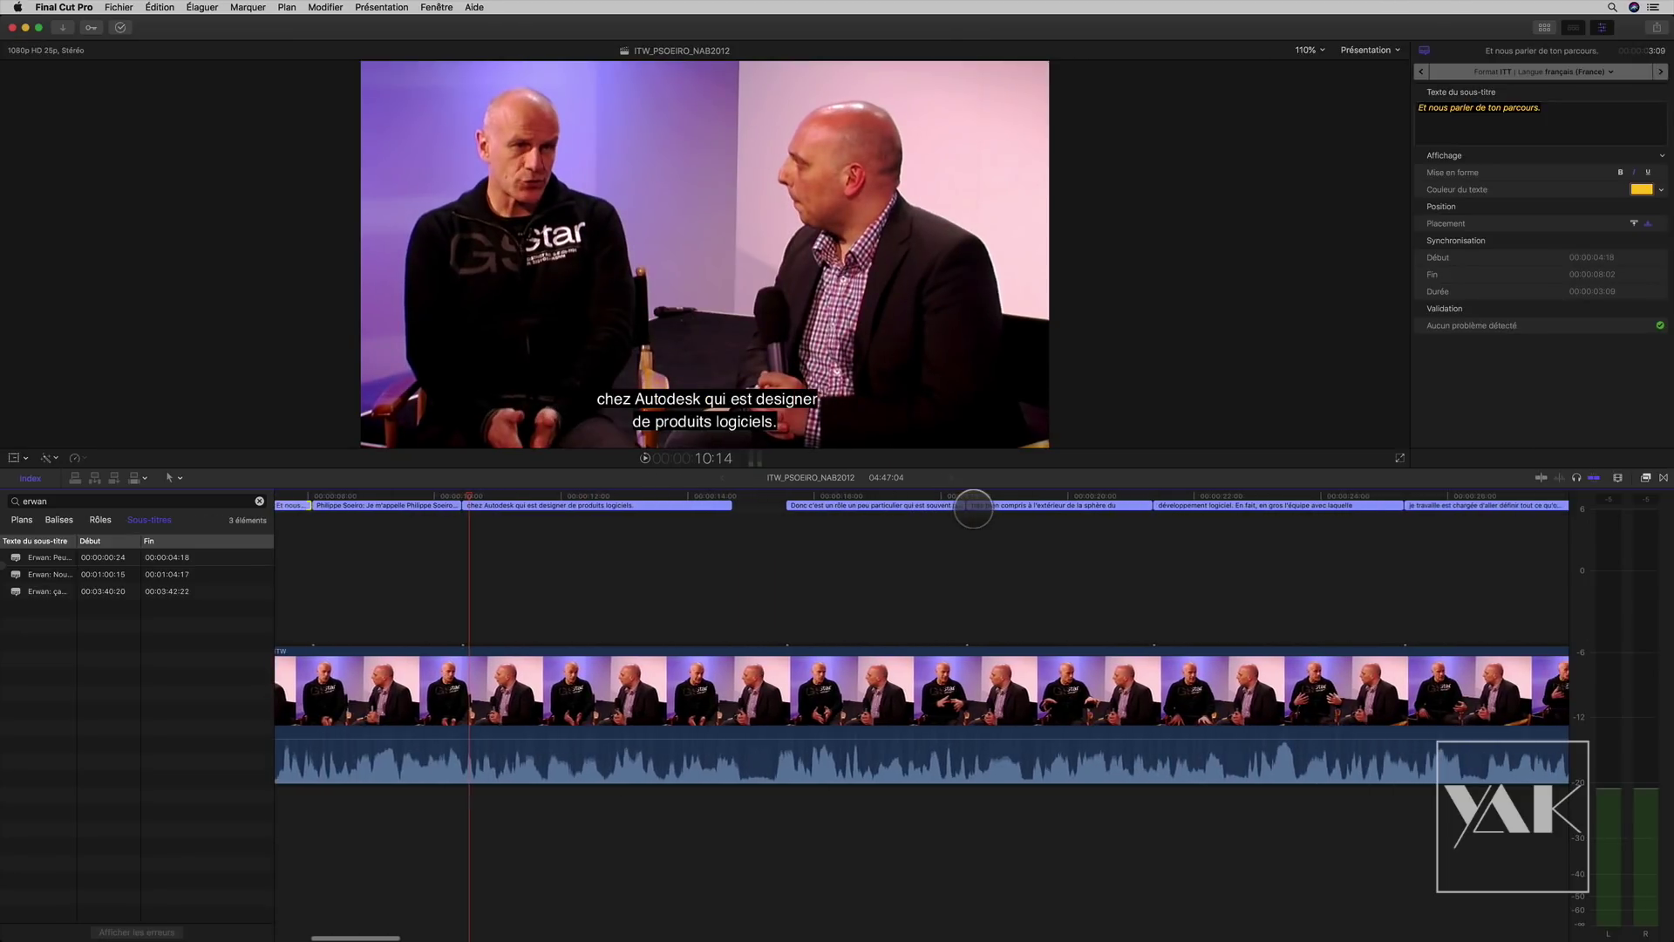
{"action": "left_click_drag", "start_coordinate": [772, 491], "coordinate": [727, 502]}
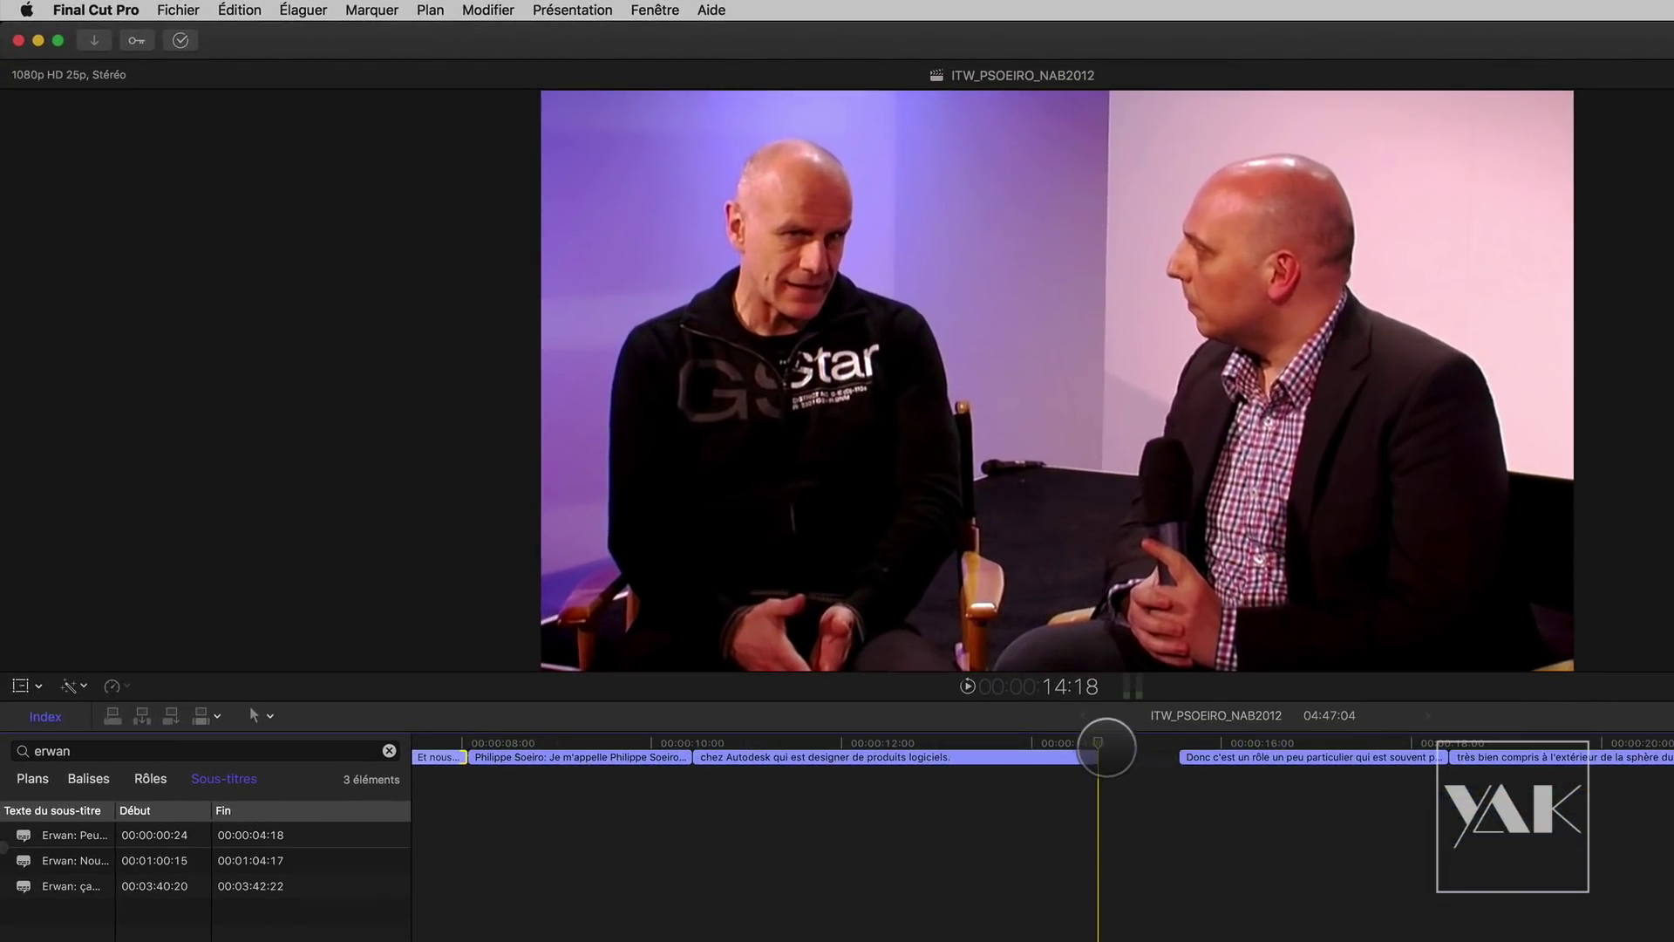
{"action": "left_click", "coordinate": [780, 497]}
{"action": "left_click", "coordinate": [1097, 745]}
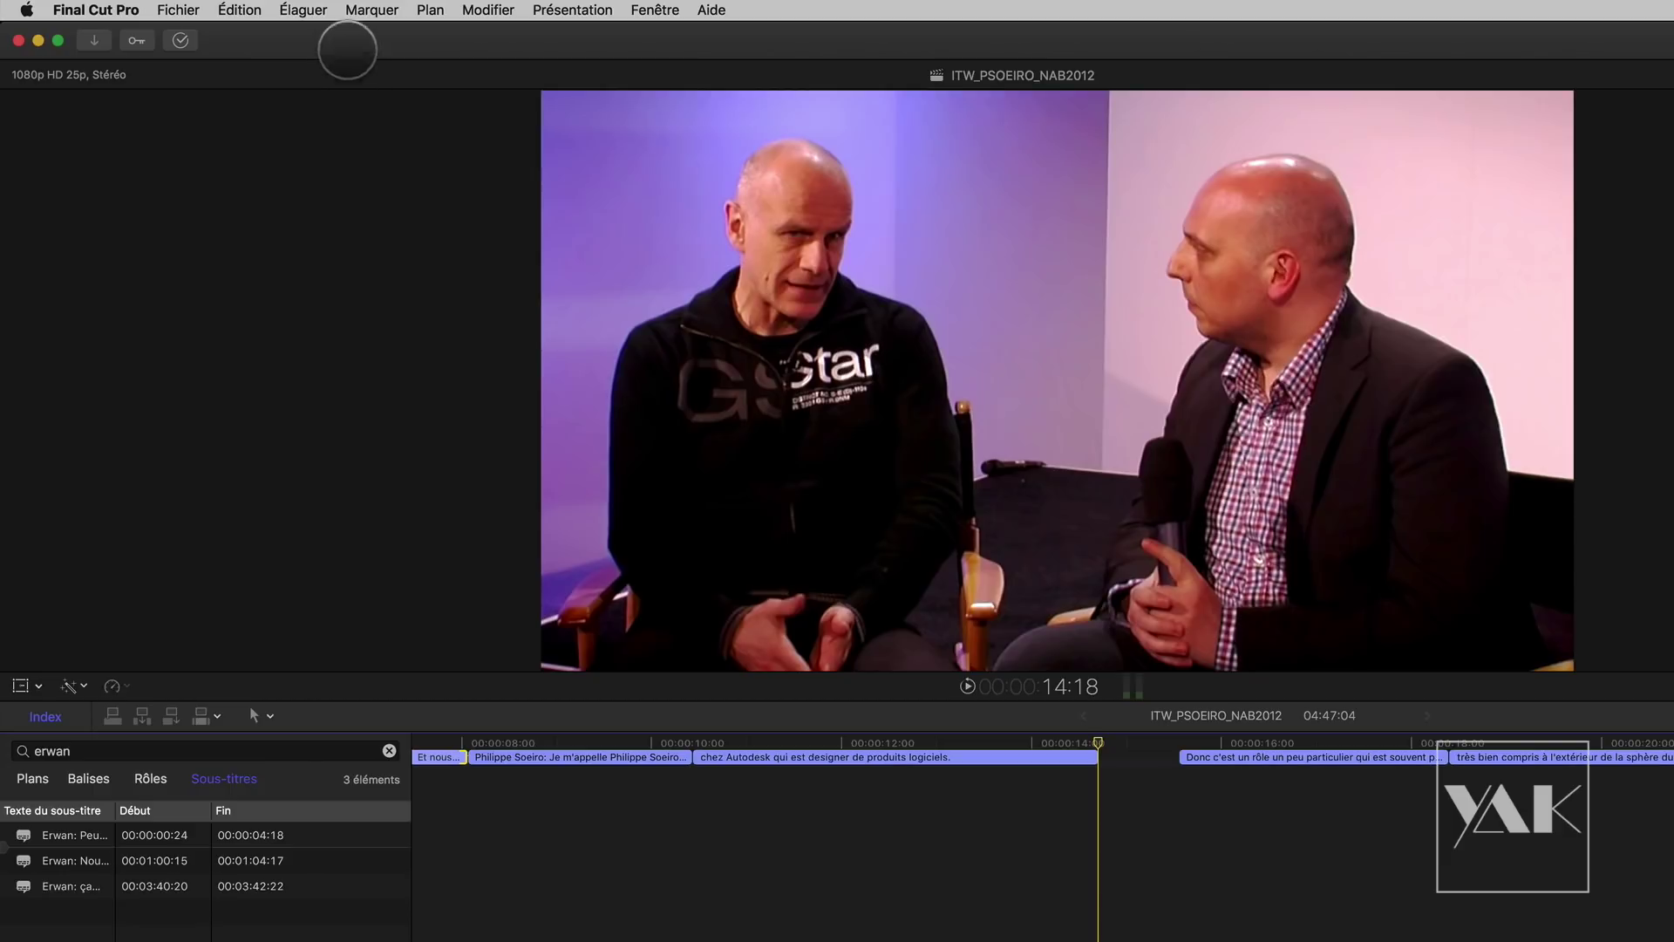
Step: Add a caption at the playhead reading Annonce vocale "Fermeture du salon"
{"action": "left_click", "coordinate": [238, 12]}
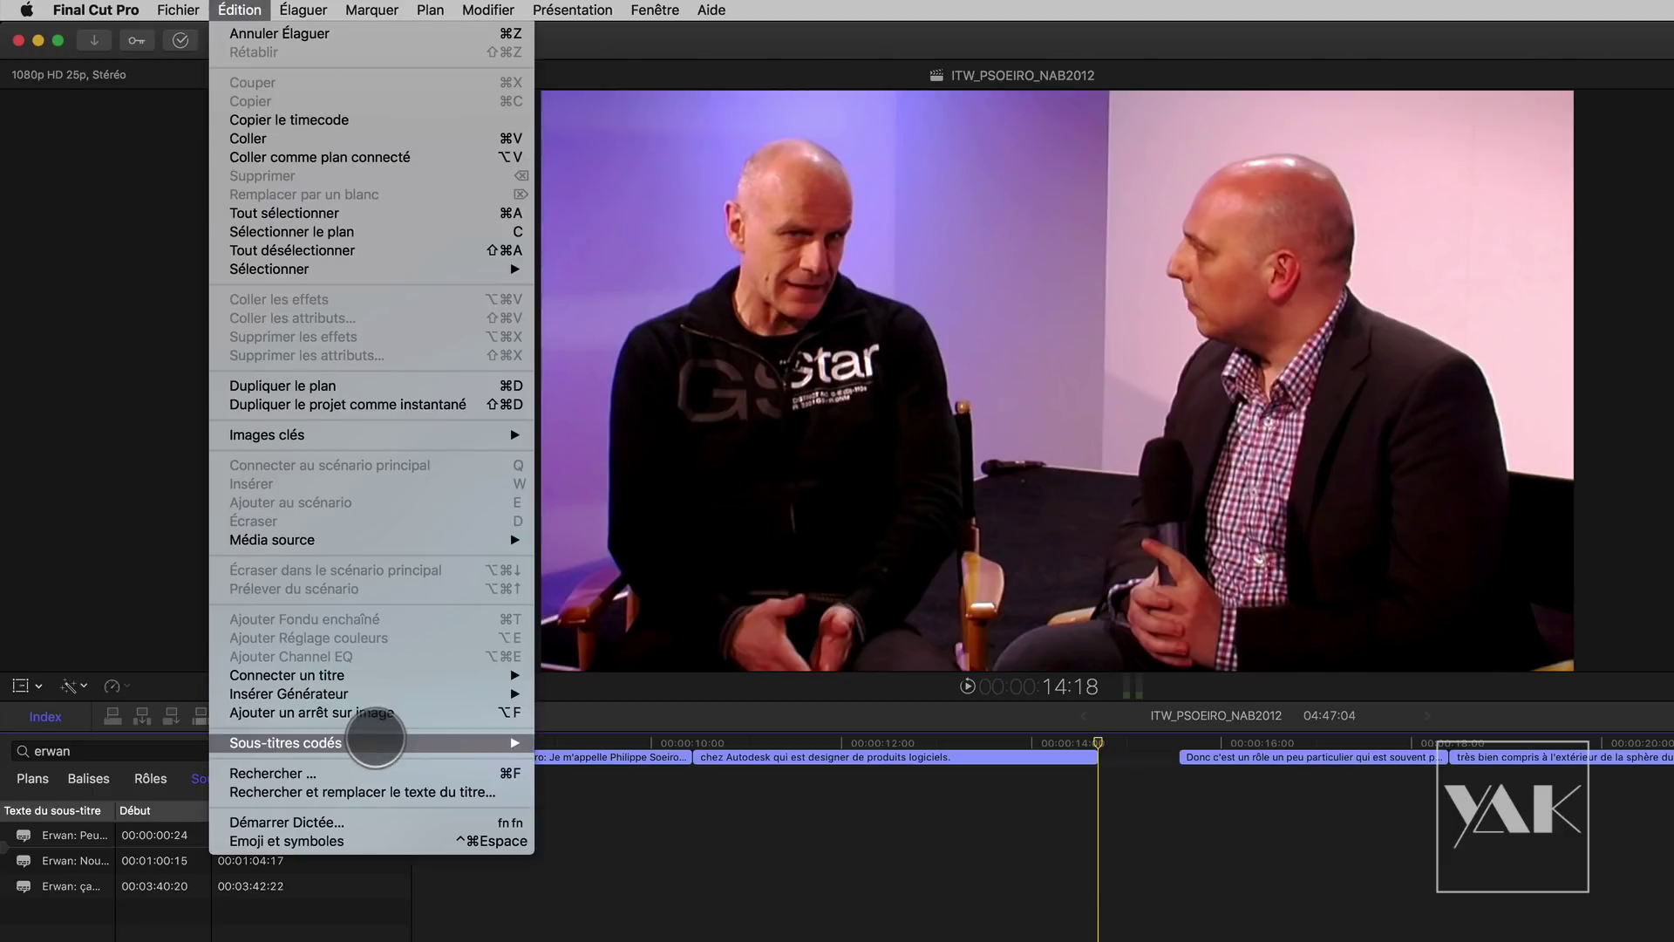
{"action": "mouse_move", "coordinate": [401, 742]}
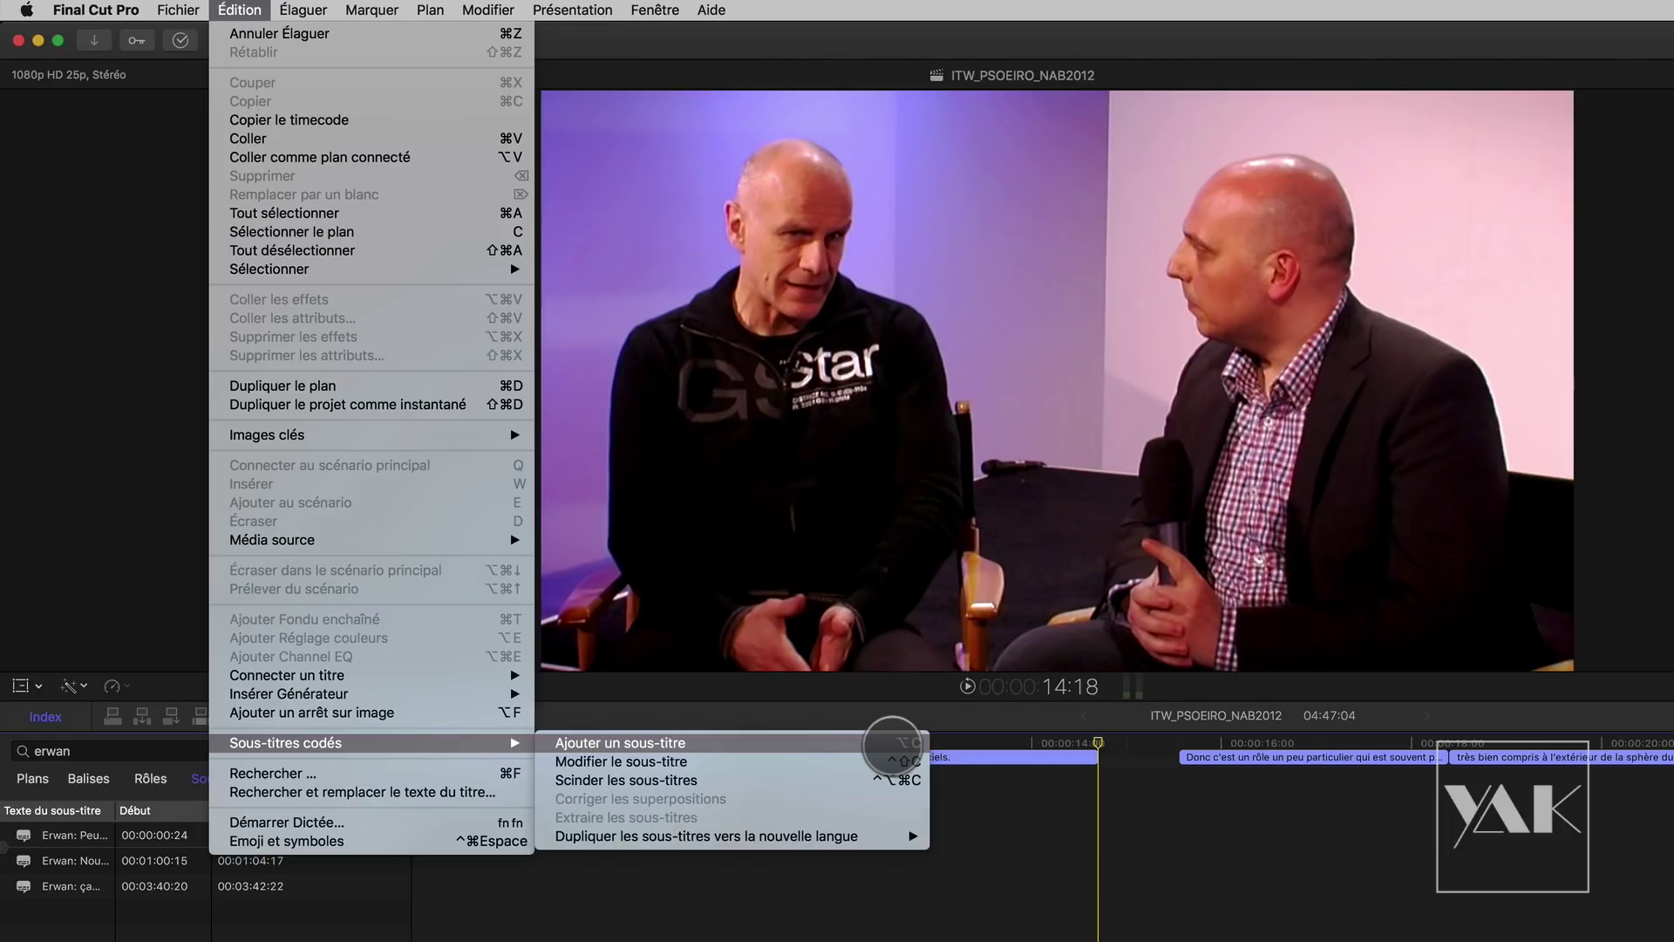
{"action": "left_click", "coordinate": [892, 744]}
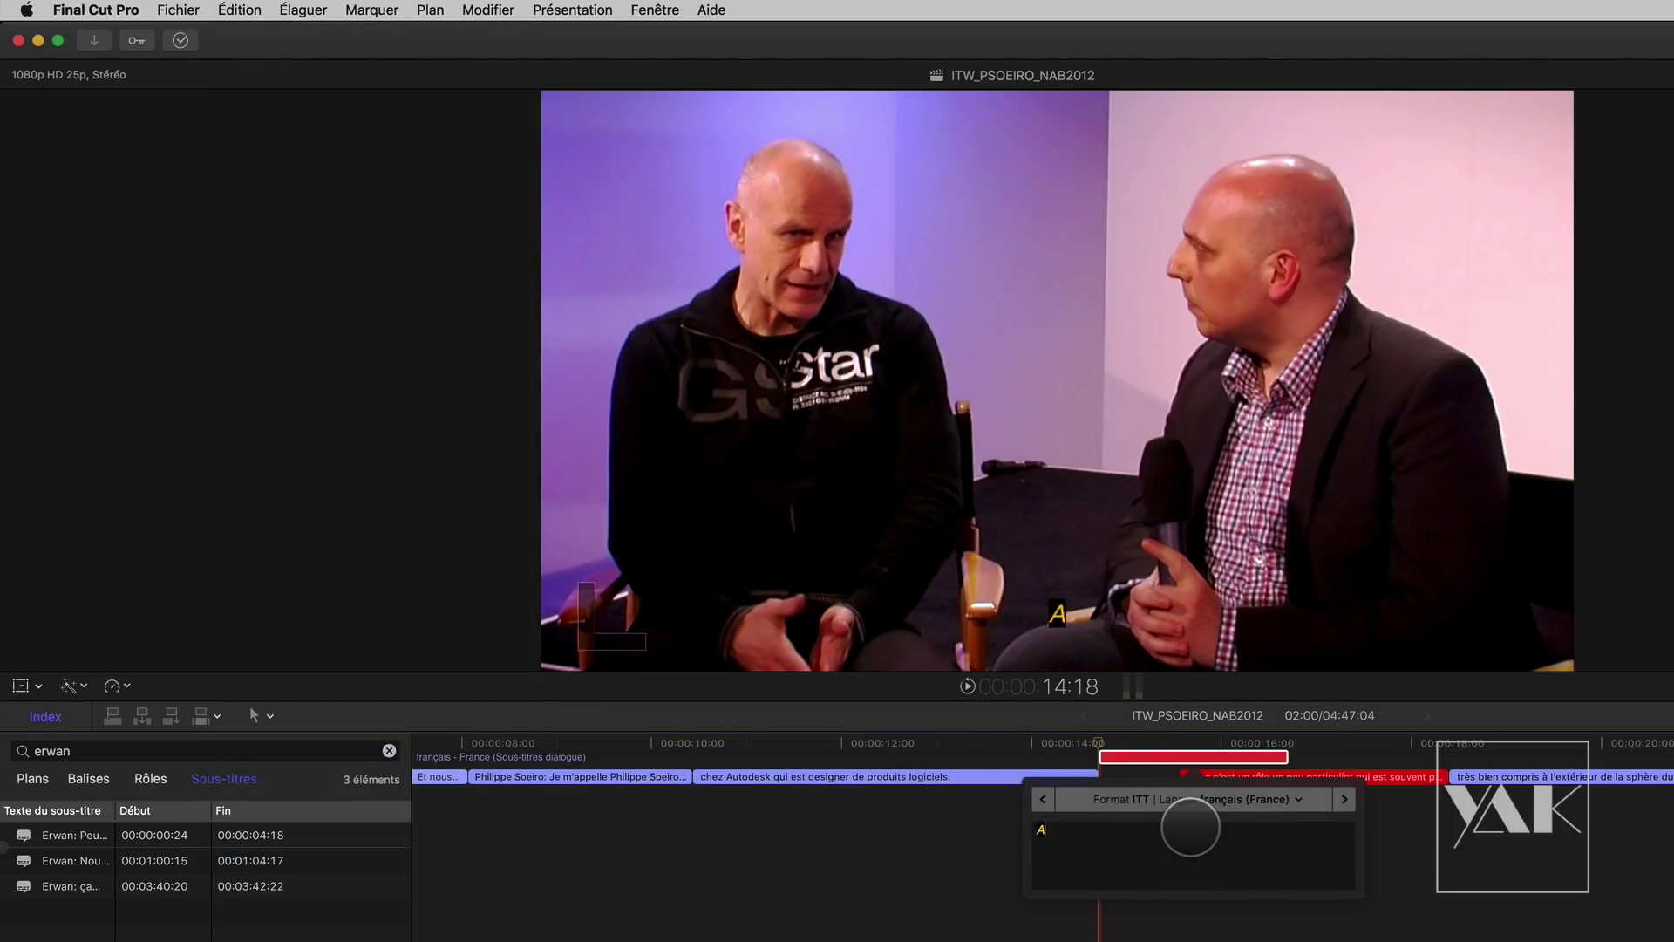
{"action": "type", "text": "Annonce vocale sa"}
{"action": "key", "text": "BackSpace"}
{"action": "key", "text": "BackSpace"}
{"action": "type", "text": "\"Fermeture du s"}
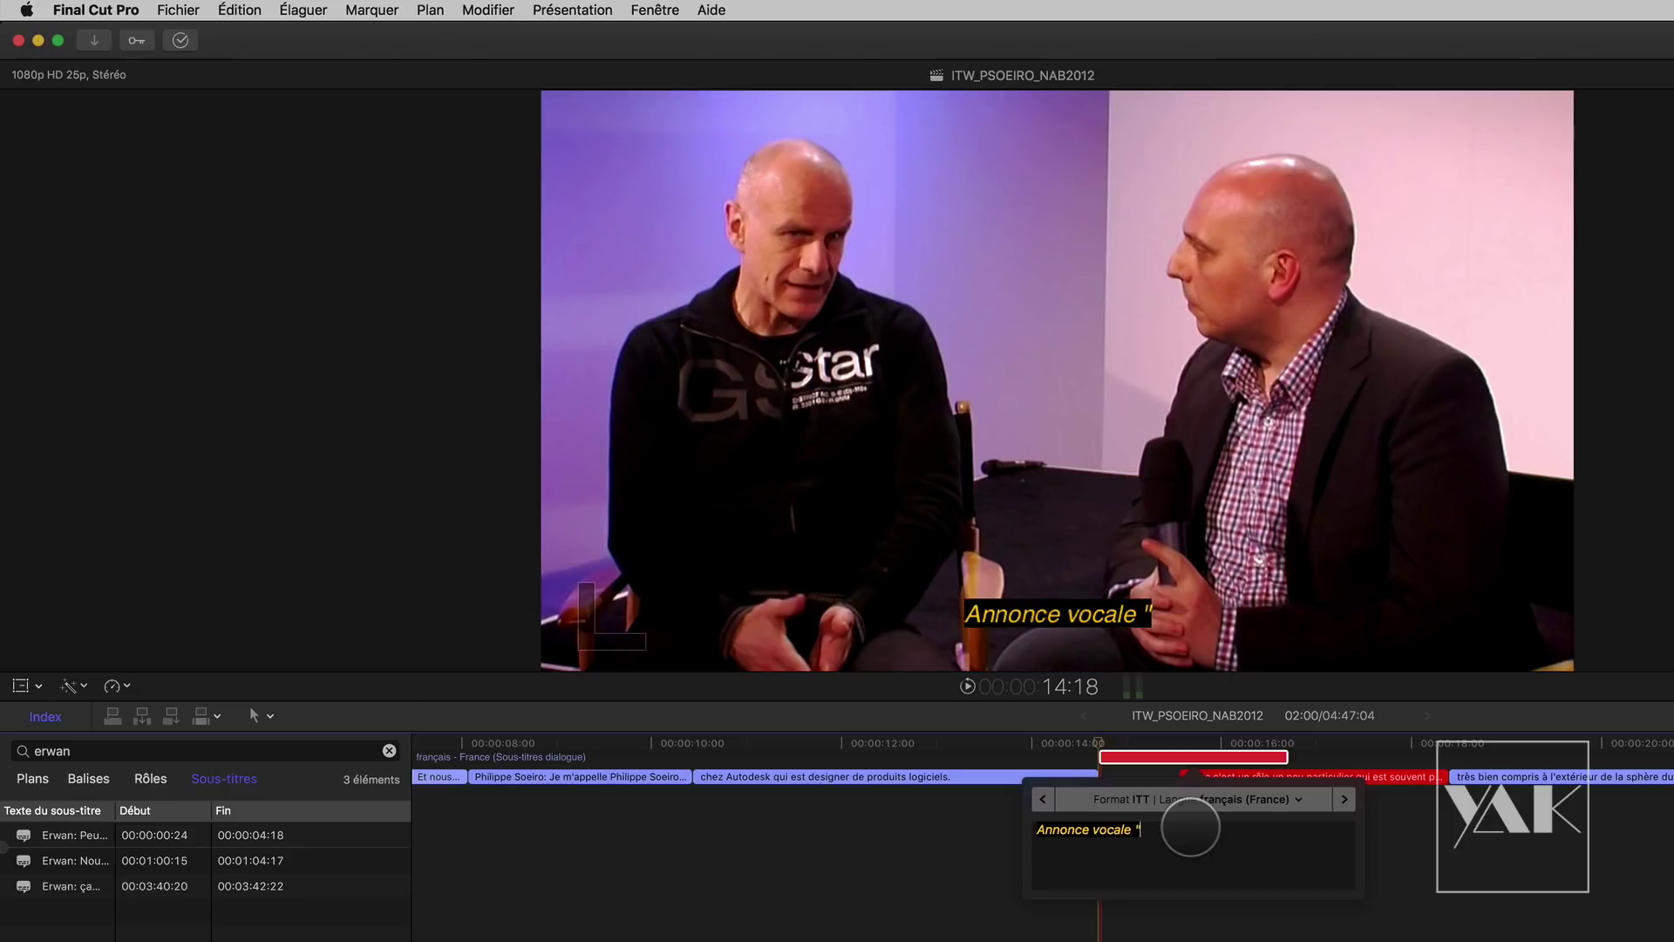
{"action": "type", "text": "alon\""}
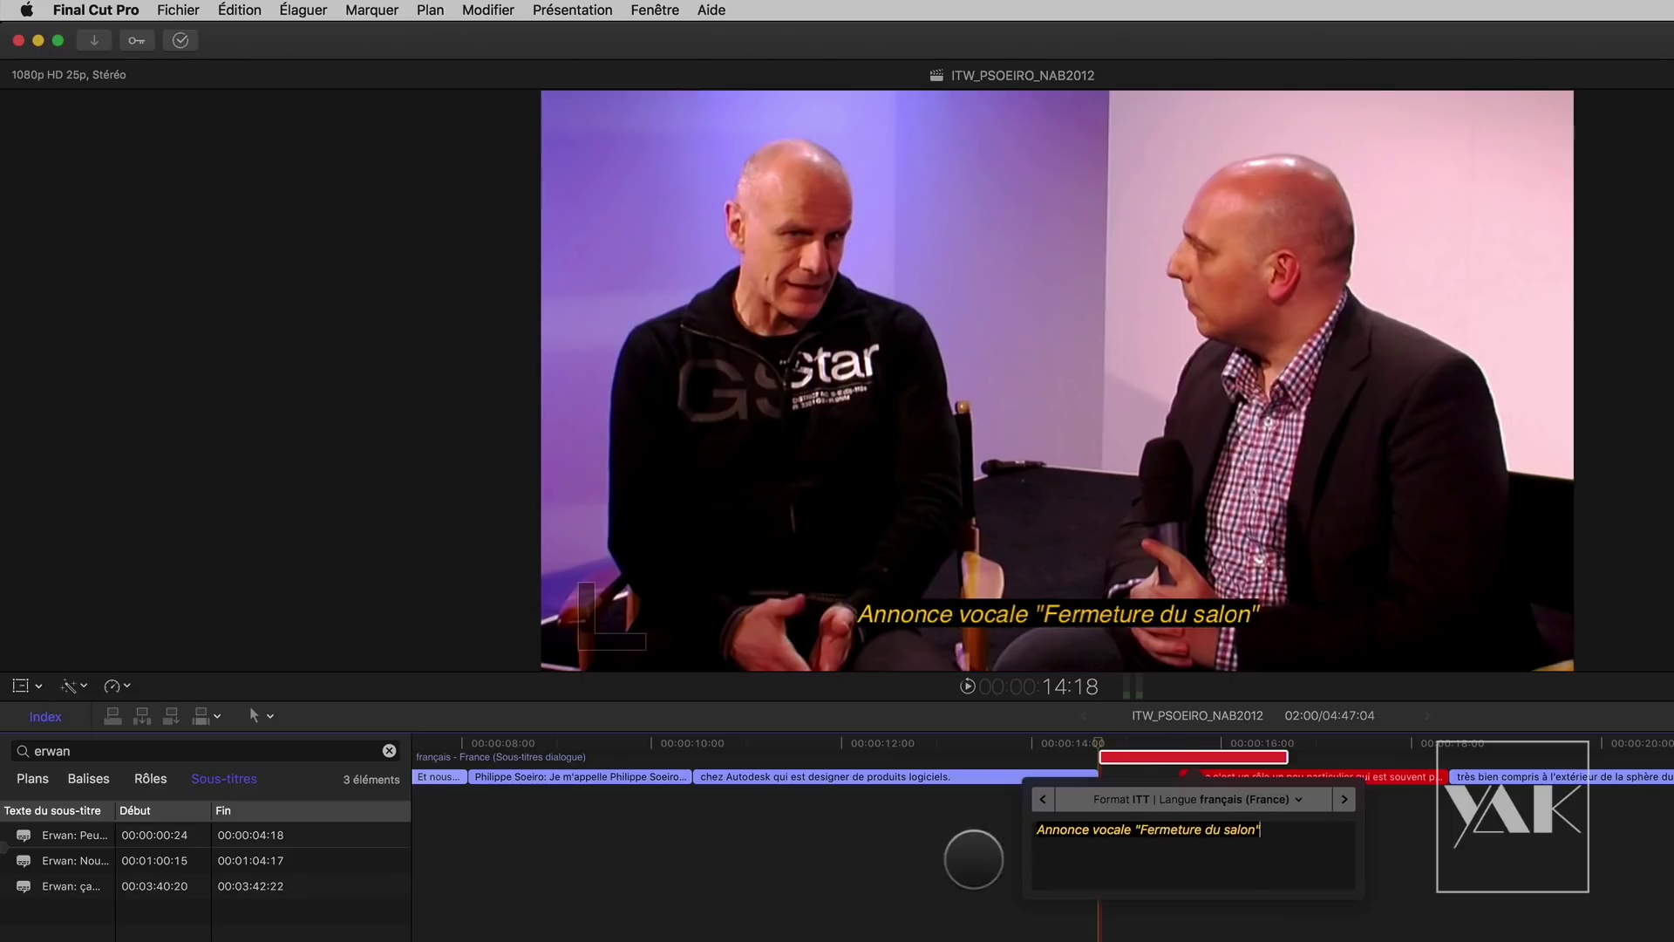
{"action": "left_click", "coordinate": [957, 858]}
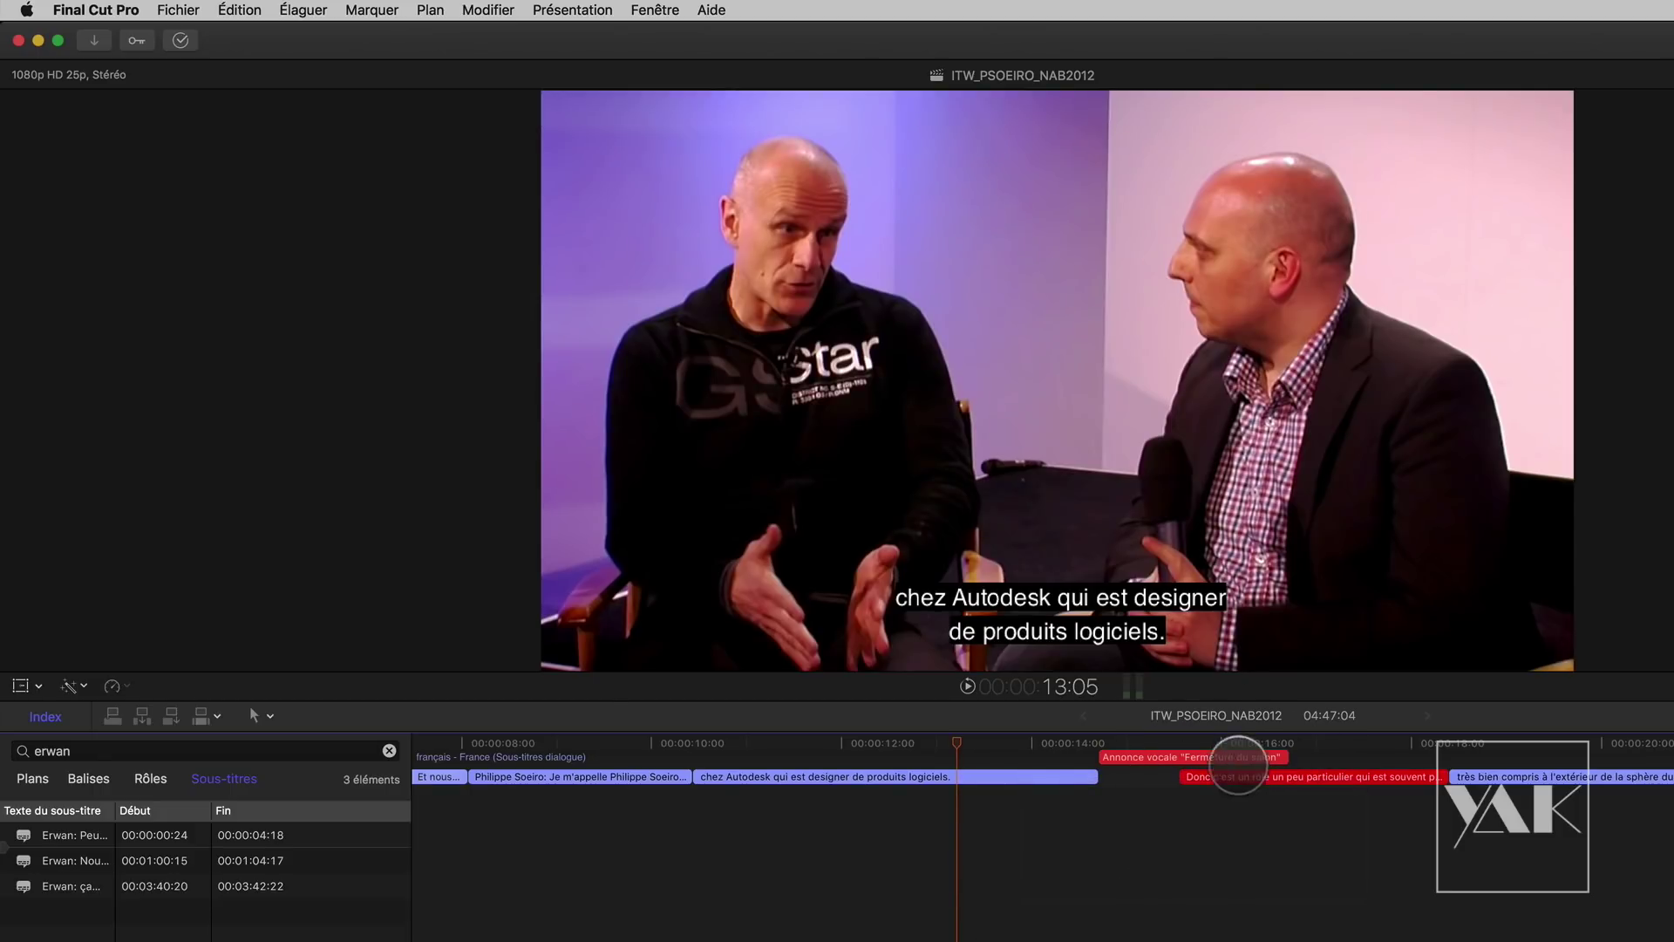
Step: Select the Annonce vocale and 'Donc c'est un rôle…' captions and apply Fix Overlaps
{"action": "left_click_drag", "start_coordinate": [1155, 741], "coordinate": [1229, 748]}
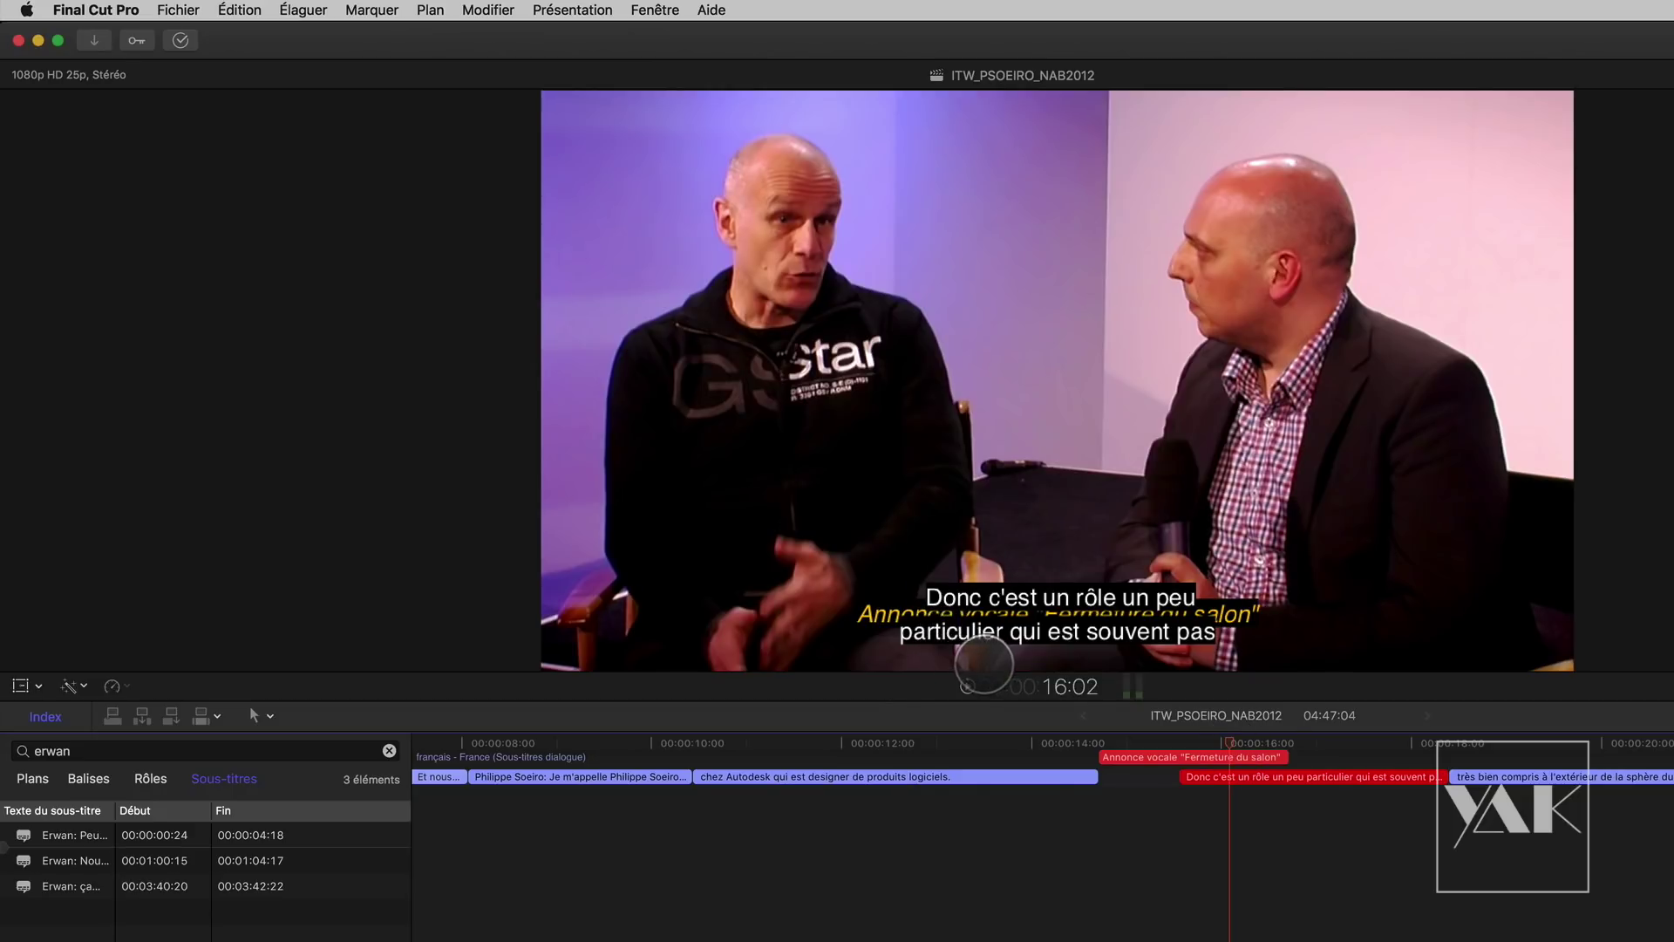
{"action": "left_click_drag", "start_coordinate": [1282, 754], "coordinate": [1177, 757]}
{"action": "key", "text": "super+z"}
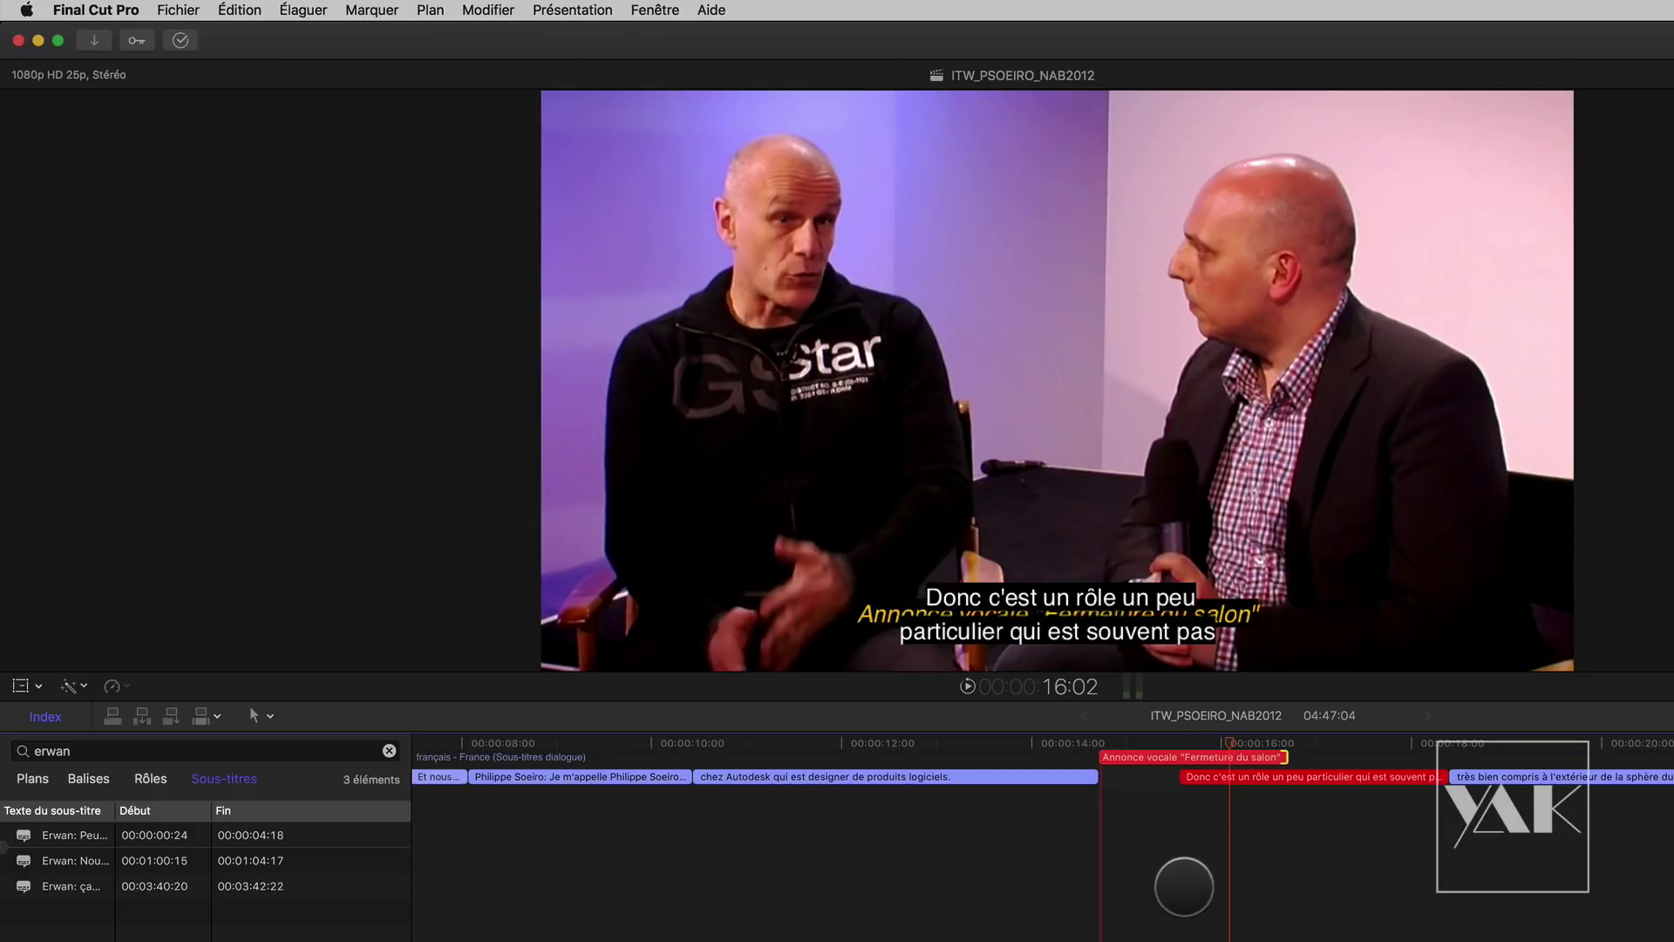
{"action": "left_click_drag", "start_coordinate": [1285, 829], "coordinate": [1208, 755]}
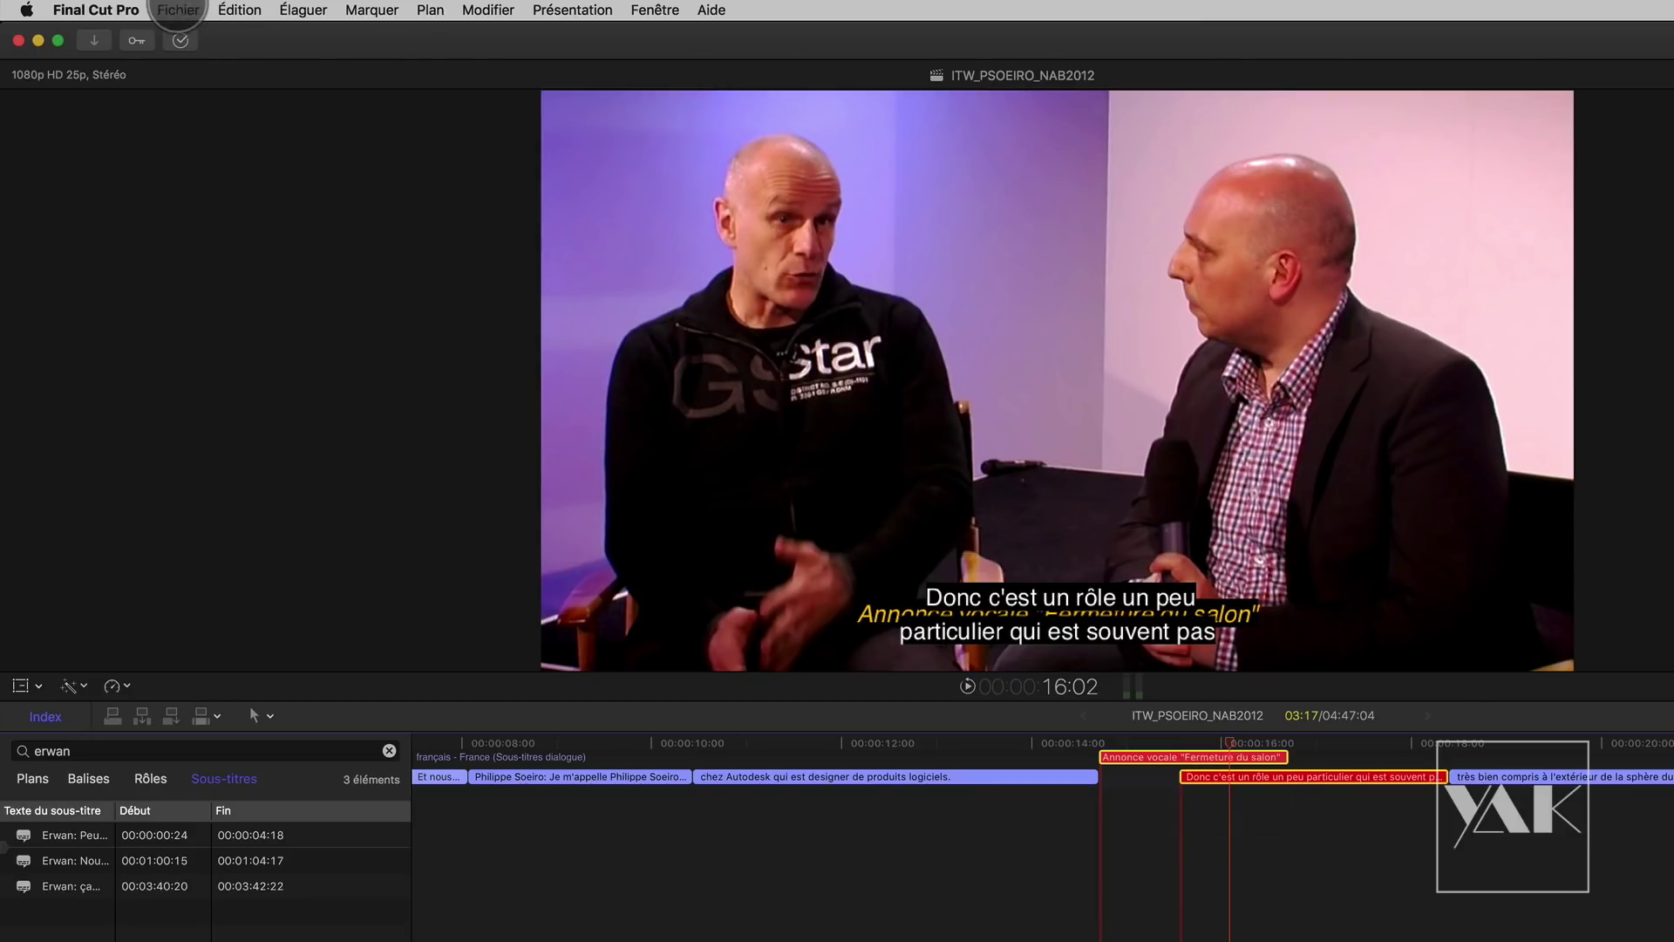
{"action": "left_click", "coordinate": [178, 10]}
{"action": "mouse_move", "coordinate": [232, 11]}
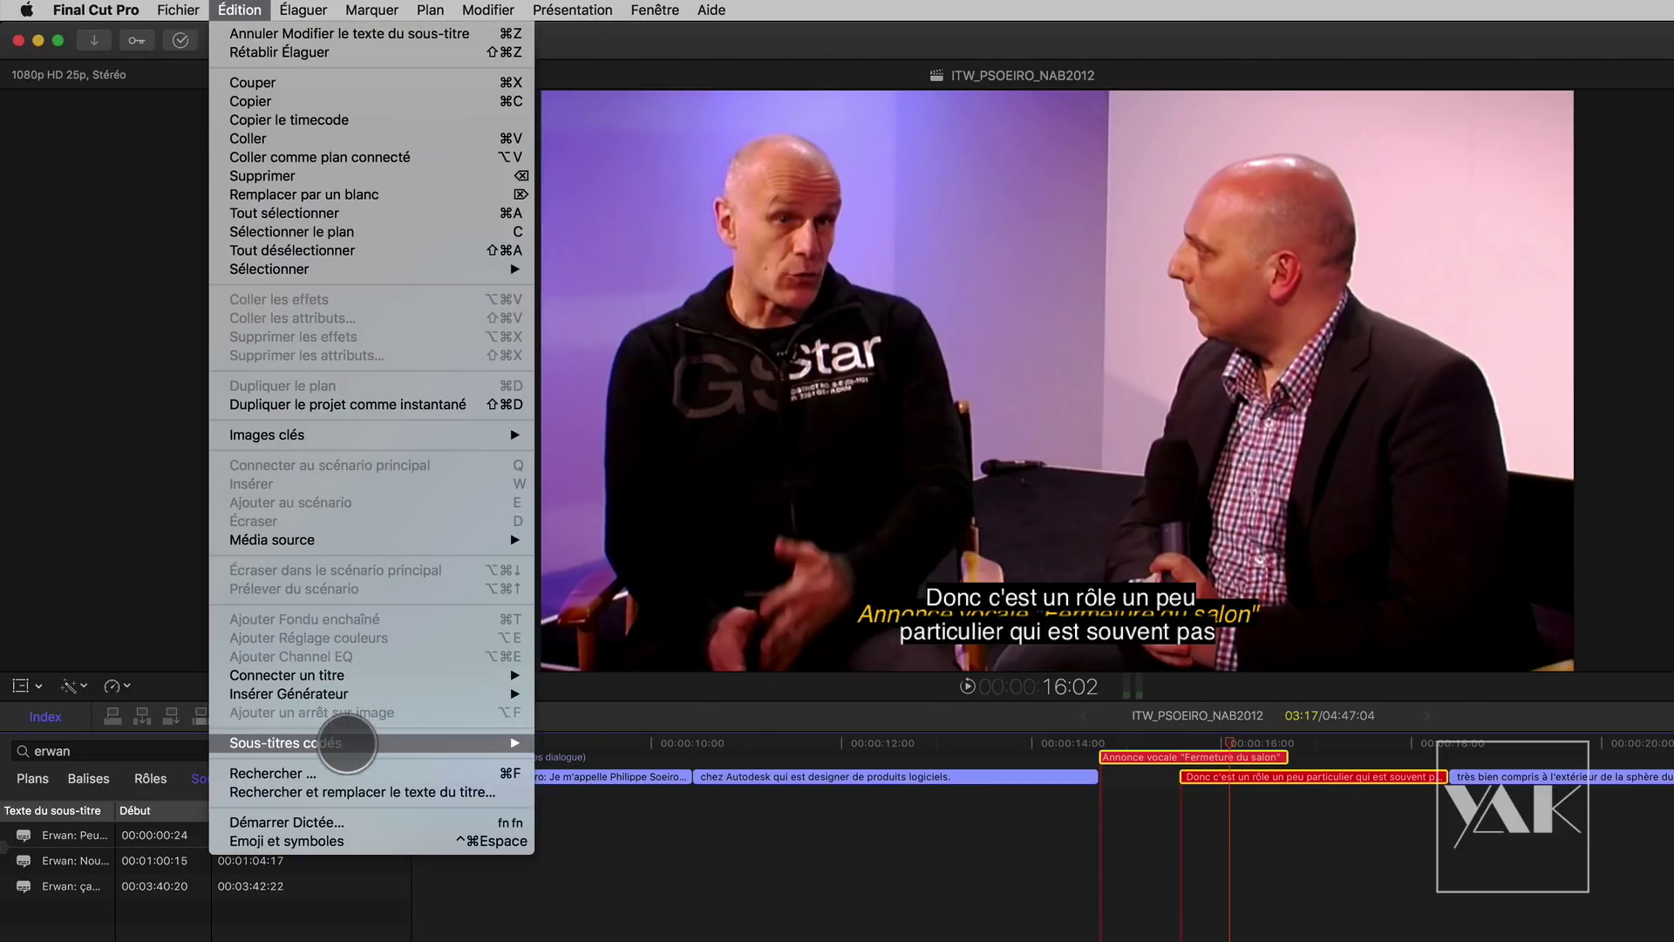
{"action": "mouse_move", "coordinate": [349, 743]}
{"action": "left_click", "coordinate": [610, 799]}
{"action": "left_click_drag", "start_coordinate": [1222, 736], "coordinate": [1132, 736]}
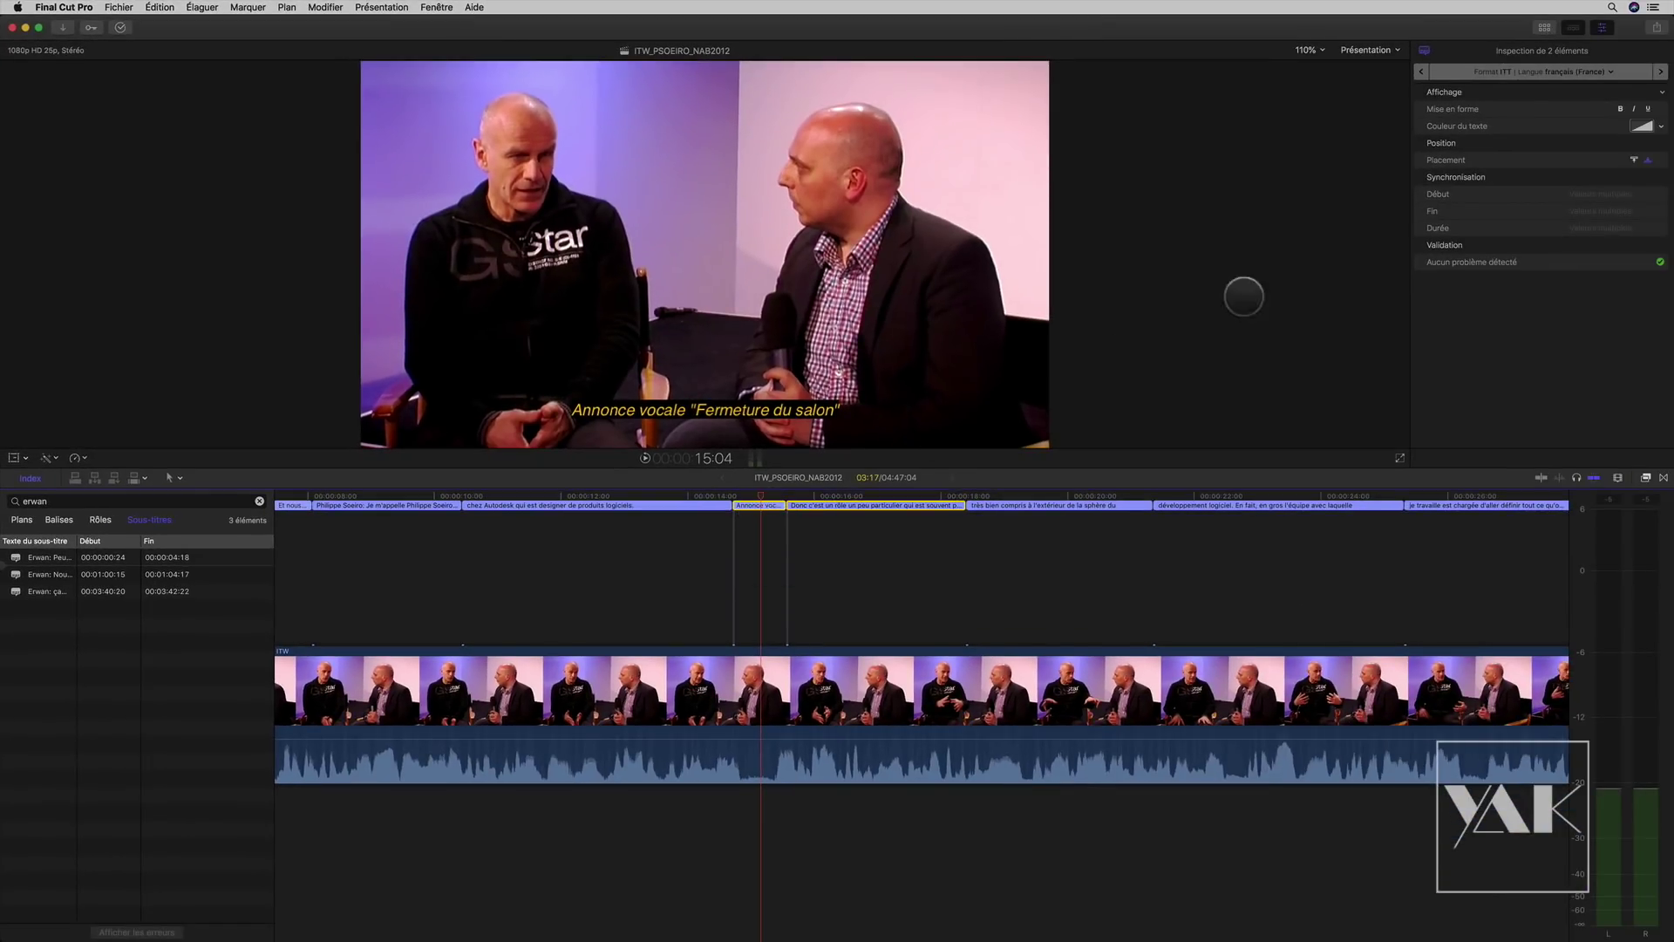
Step: Change the Annonce vocale caption's text colour from yellow to white, then deselect the captions
{"action": "left_click", "coordinate": [1636, 127]}
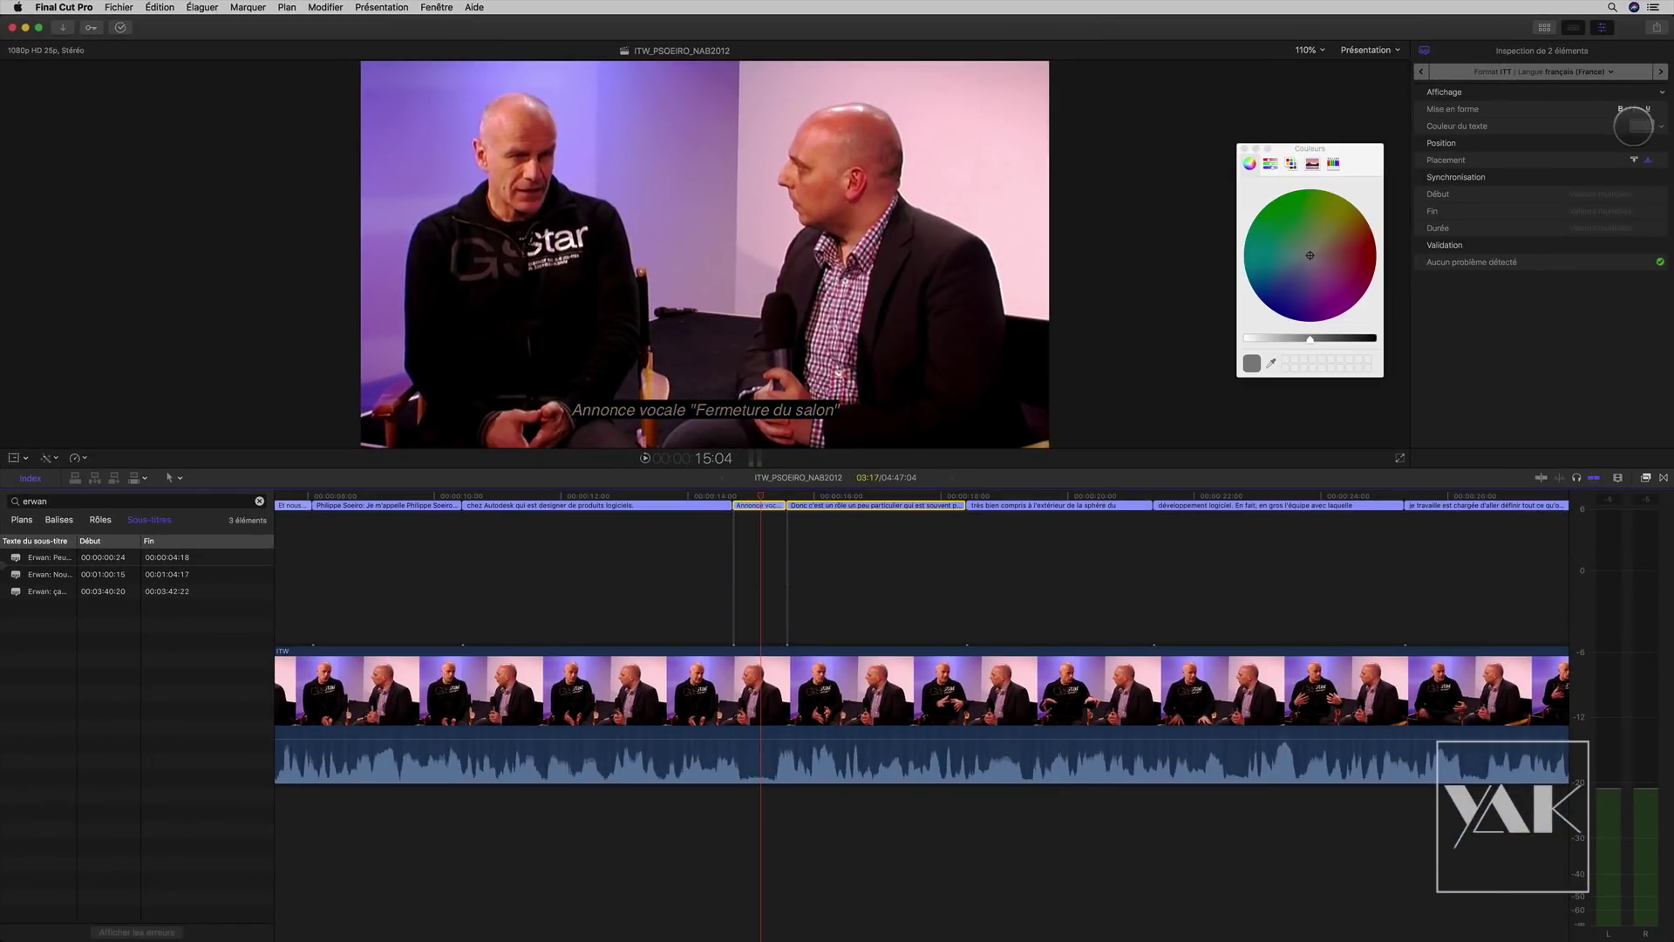
{"action": "left_click_drag", "start_coordinate": [1310, 338], "coordinate": [1222, 336]}
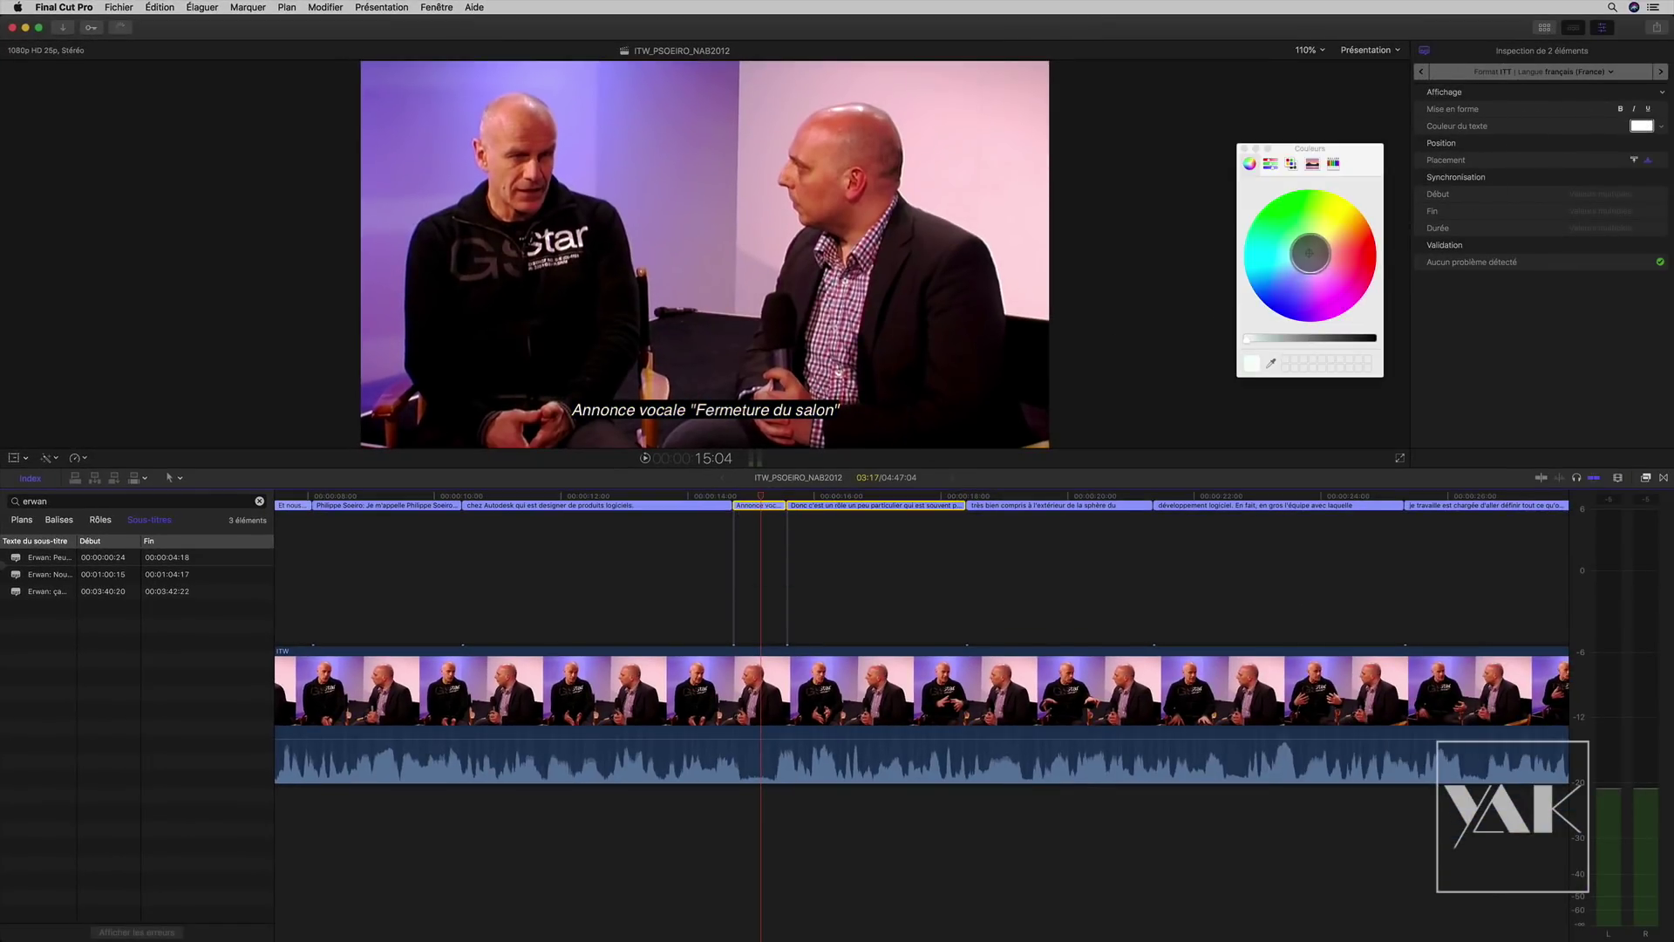
{"action": "left_click_drag", "start_coordinate": [1309, 253], "coordinate": [1299, 210]}
{"action": "left_click", "coordinate": [739, 571]}
{"action": "left_click_drag", "start_coordinate": [769, 493], "coordinate": [388, 495]}
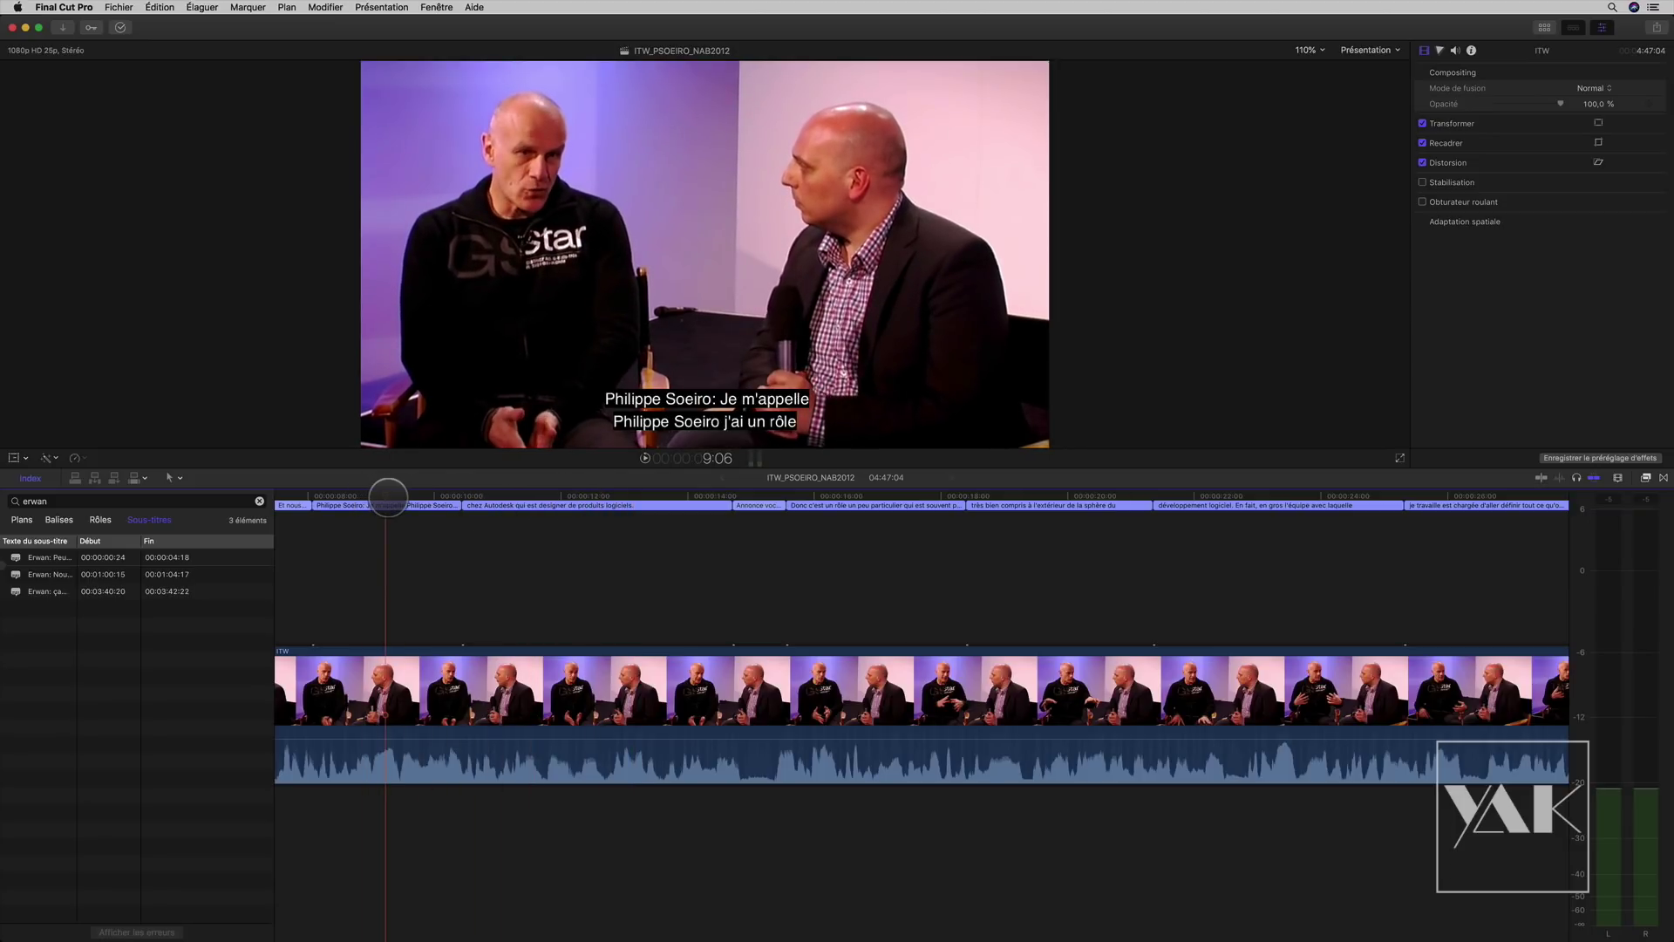
Step: Review Erwan's opening caption, then open and close the roles dialog
{"action": "scroll", "coordinate": [388, 496], "scroll_direction": "left", "scroll_amount": 10}
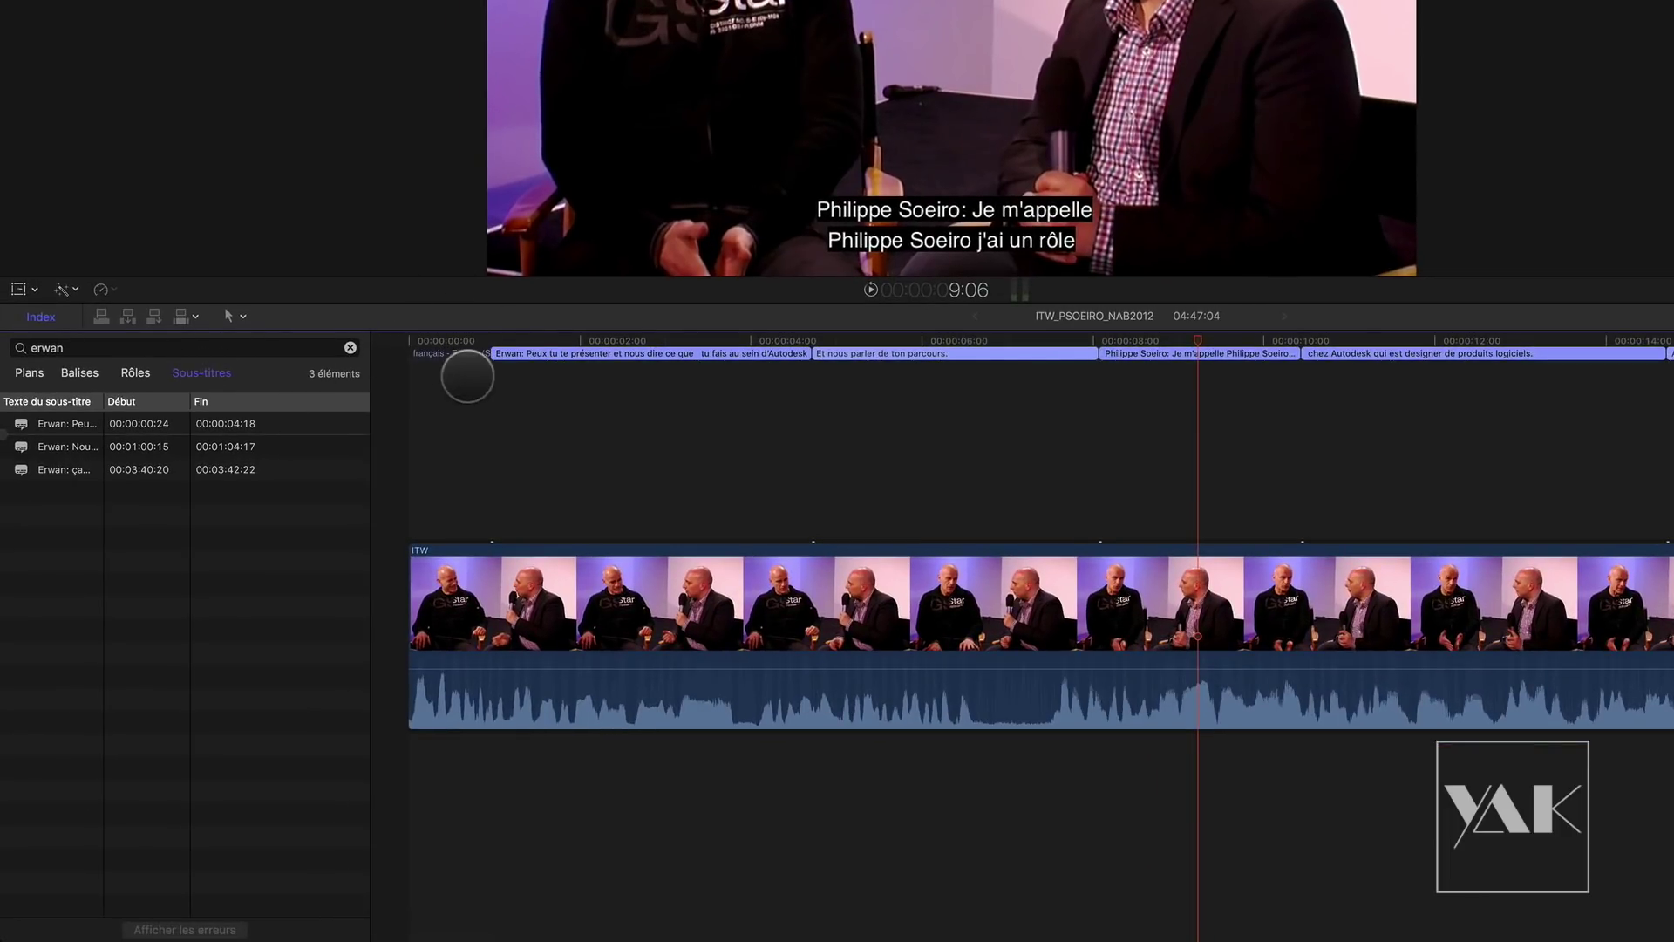
{"action": "left_click_drag", "start_coordinate": [613, 340], "coordinate": [547, 349]}
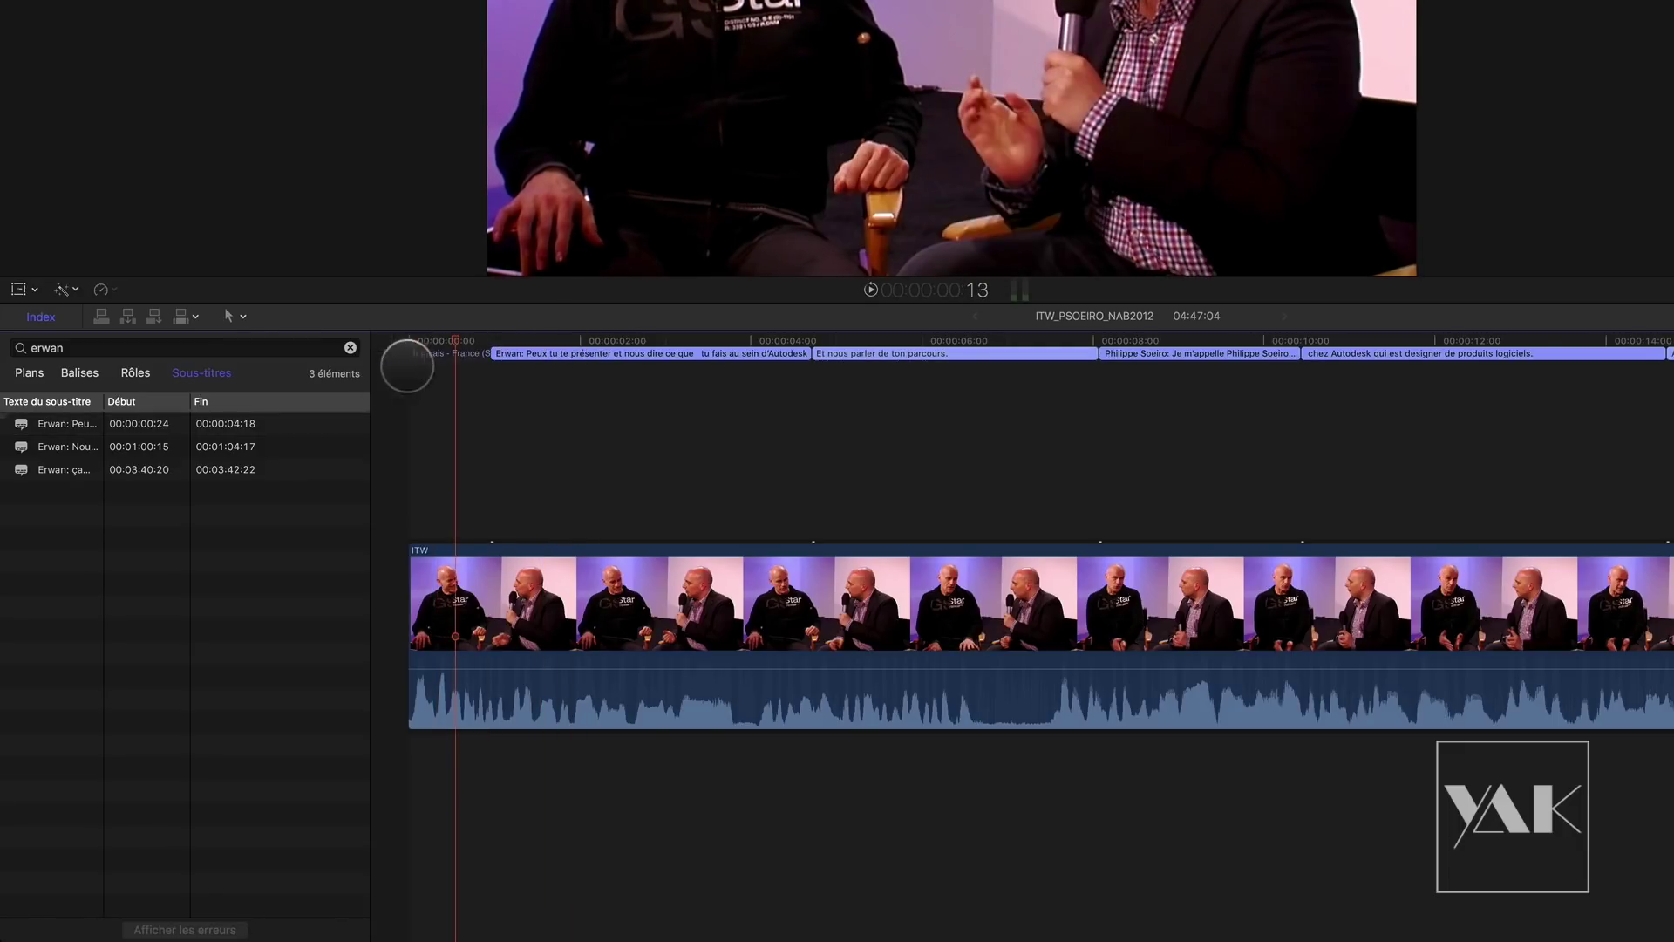
{"action": "left_click", "coordinate": [133, 375]}
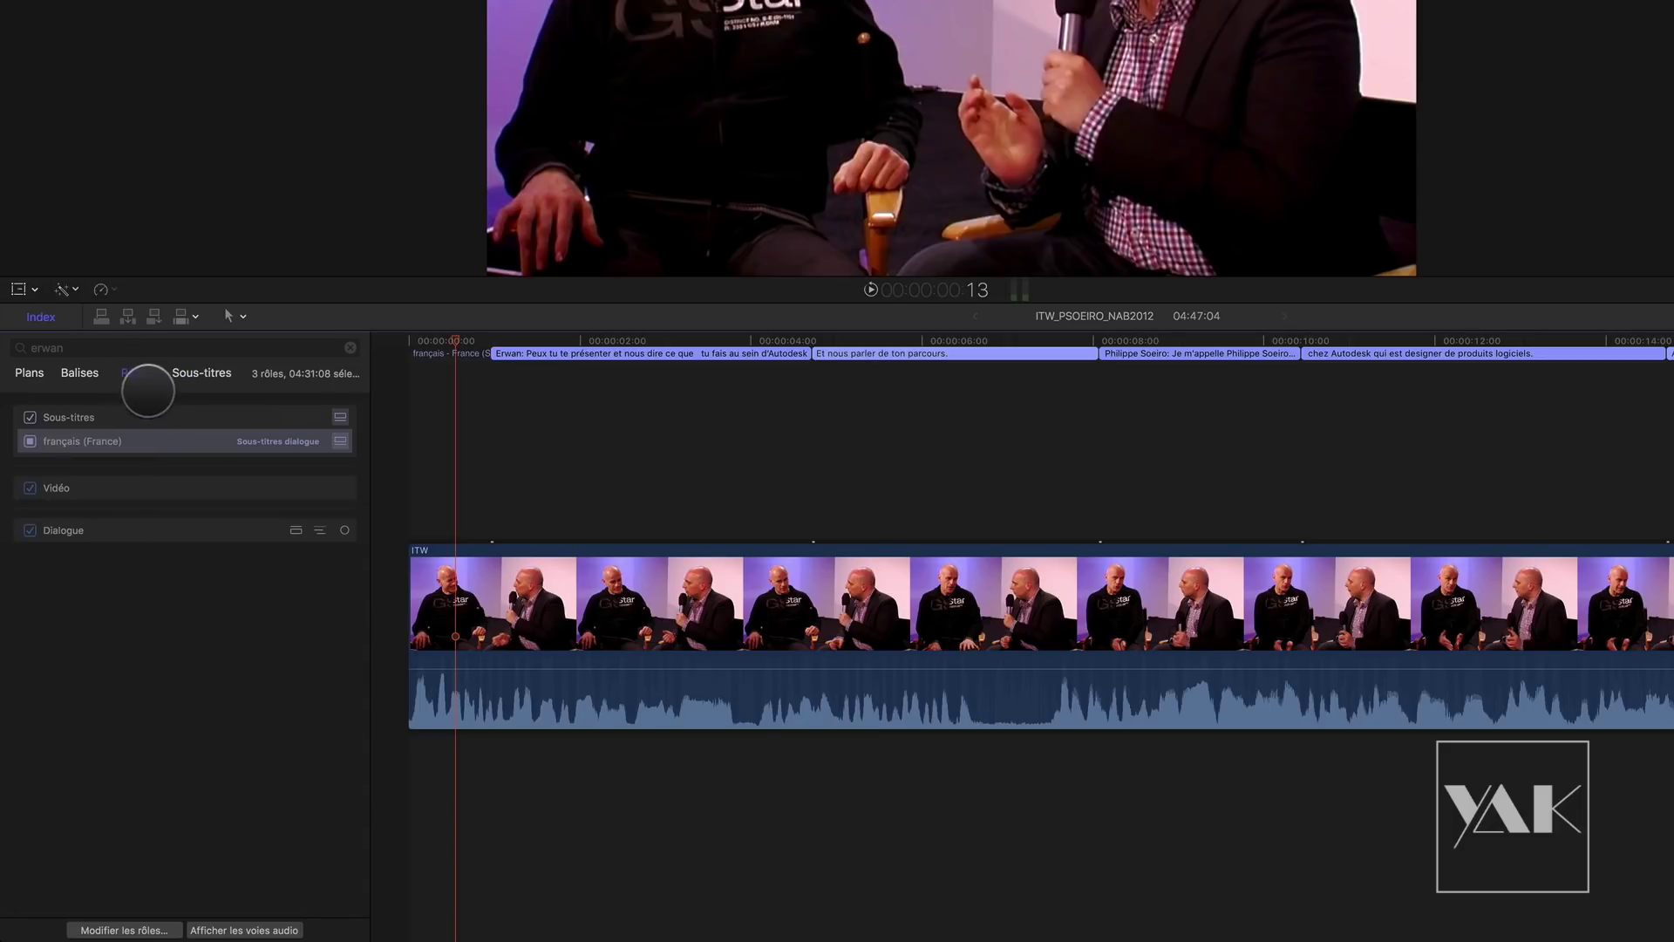
{"action": "left_click", "coordinate": [128, 930]}
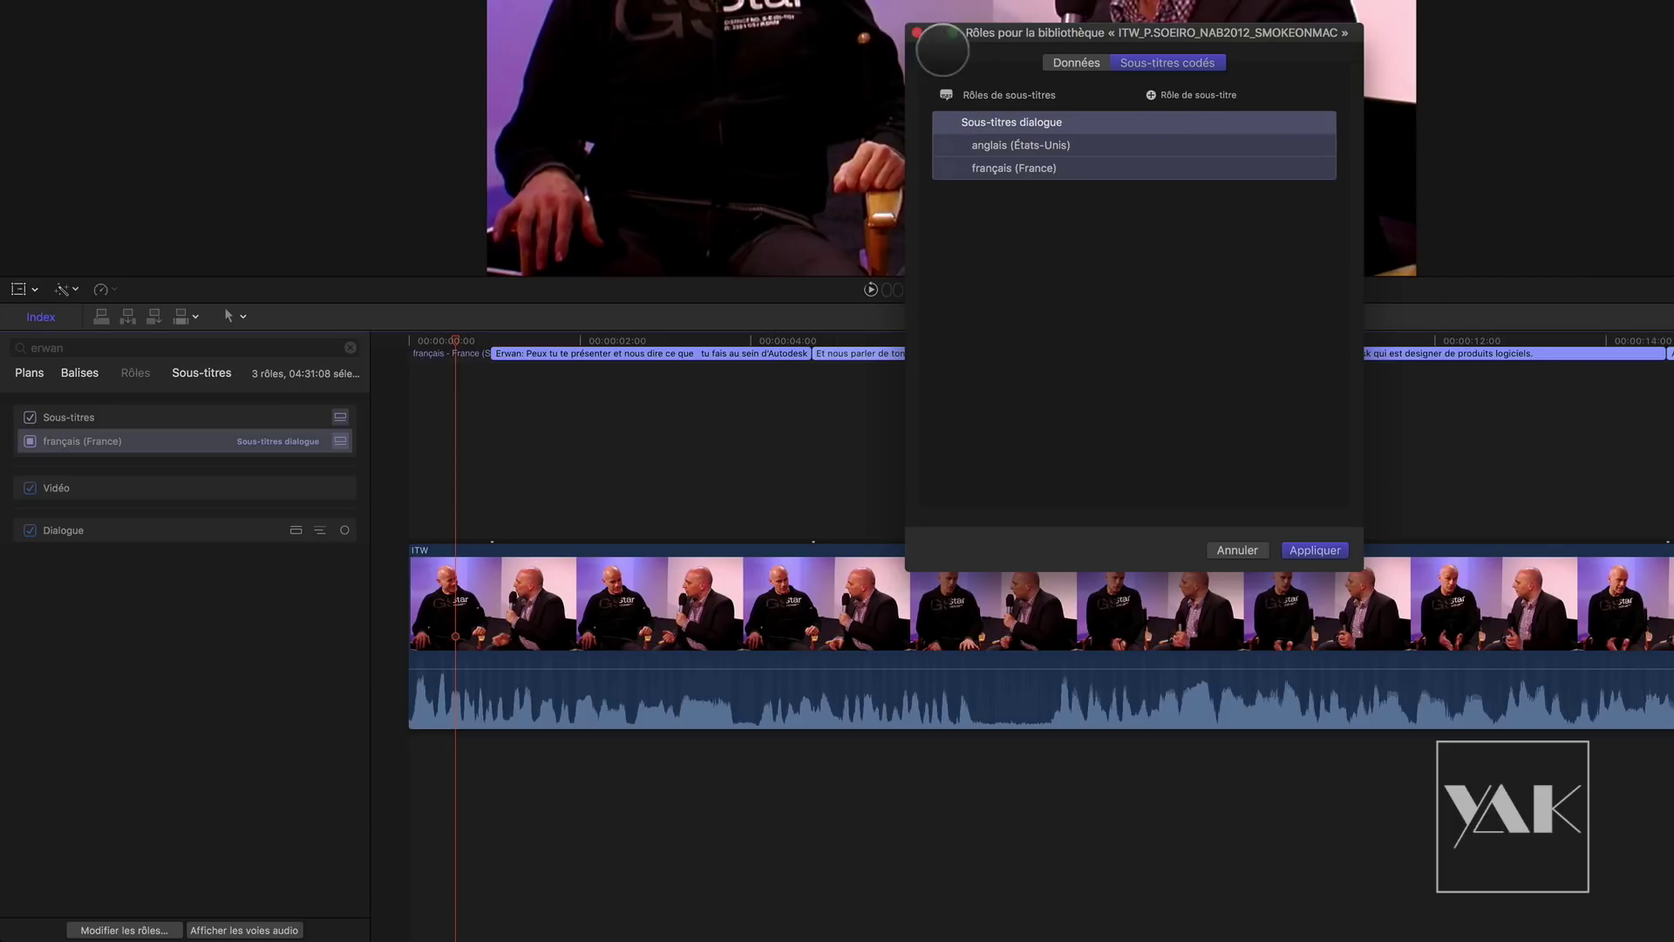
{"action": "left_click", "coordinate": [917, 32]}
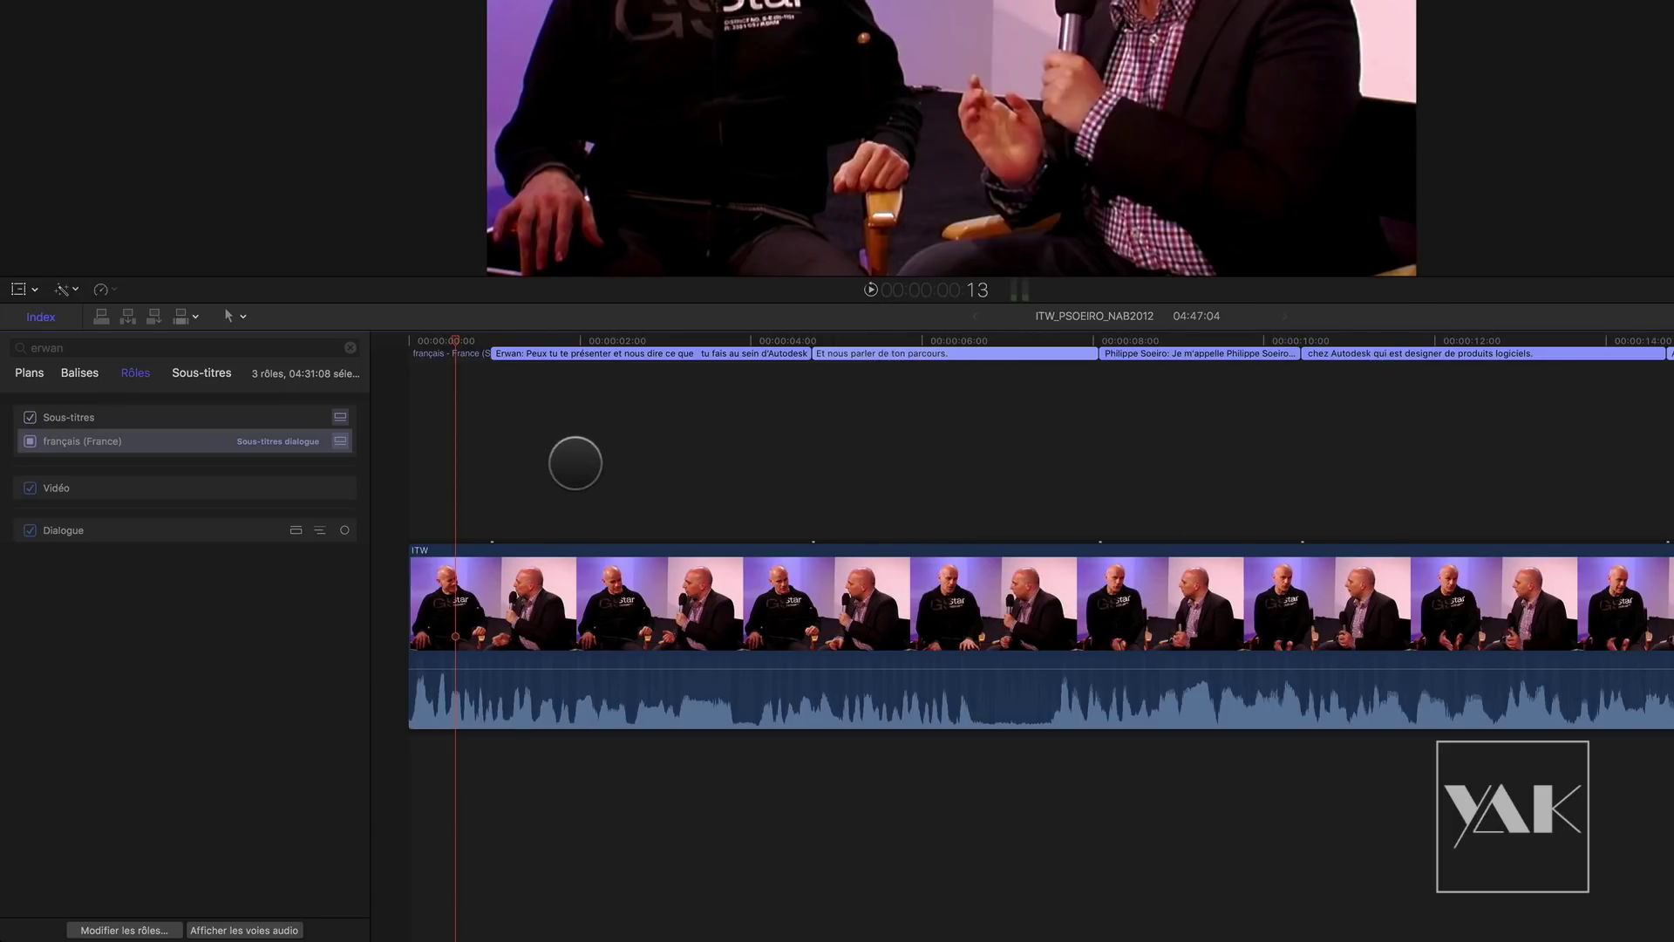
Step: Fit the whole interview with Shift+Z and marquee-select all the French subtitles
{"action": "left_click_drag", "start_coordinate": [926, 455], "coordinate": [636, 314]}
{"action": "key", "text": "shift+z"}
{"action": "left_click_drag", "start_coordinate": [1673, 444], "coordinate": [295, 279]}
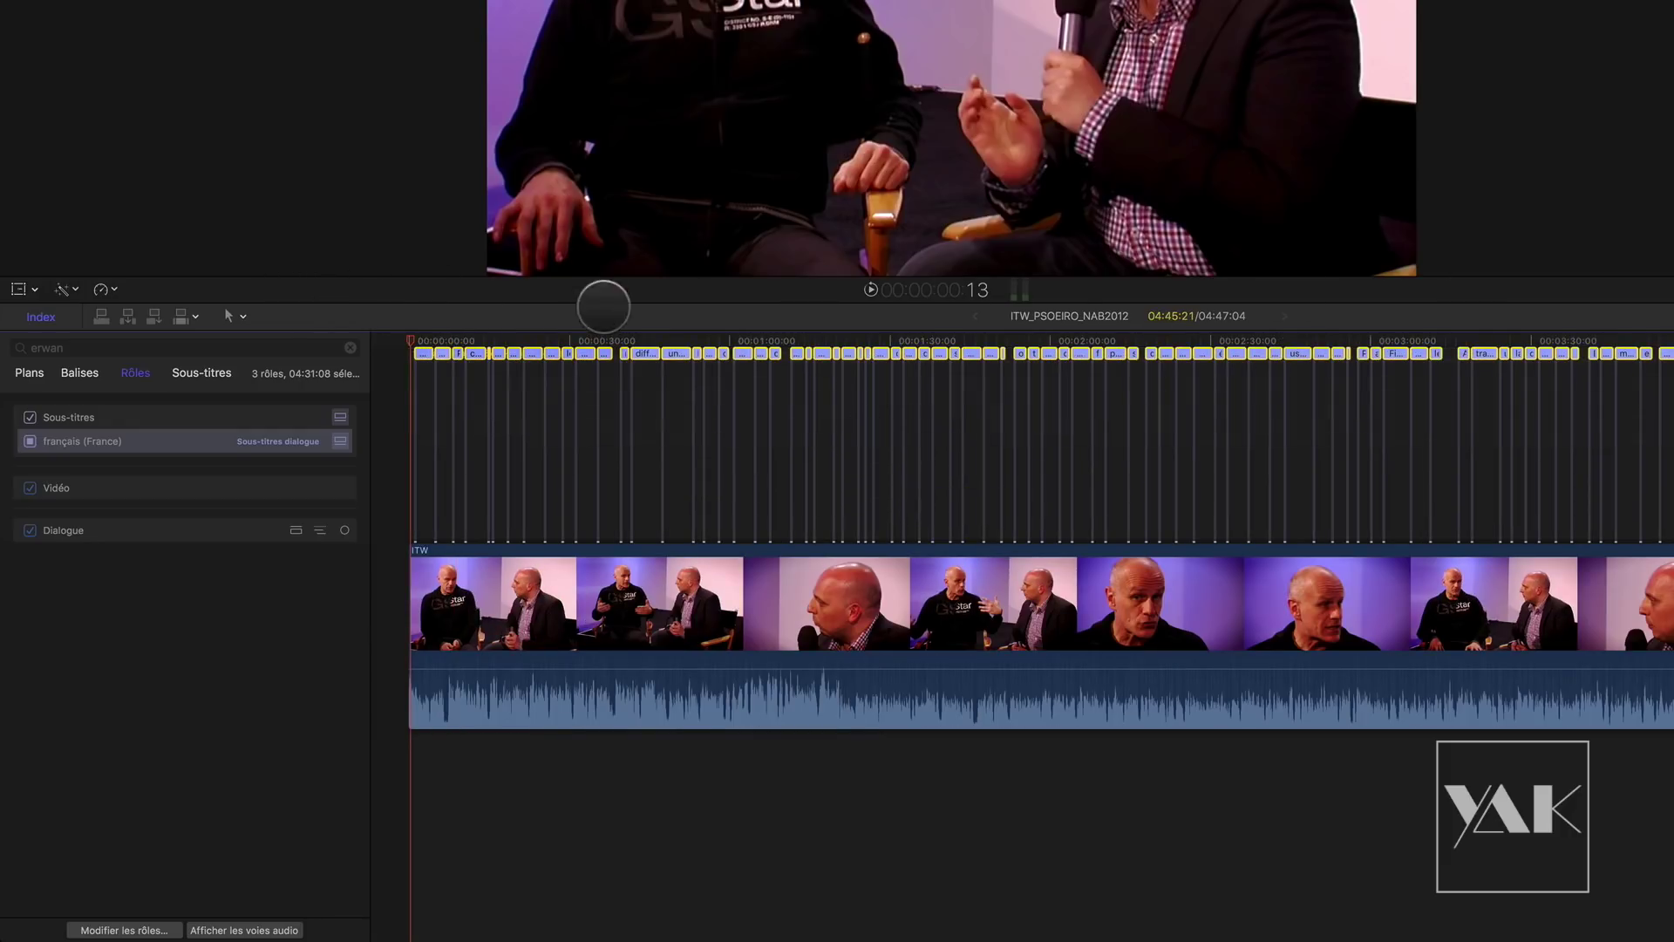
Step: Duplicate the French subtitles into a new anglais (États-Unis) role and scrub to the first caption
{"action": "left_click", "coordinate": [214, 2]}
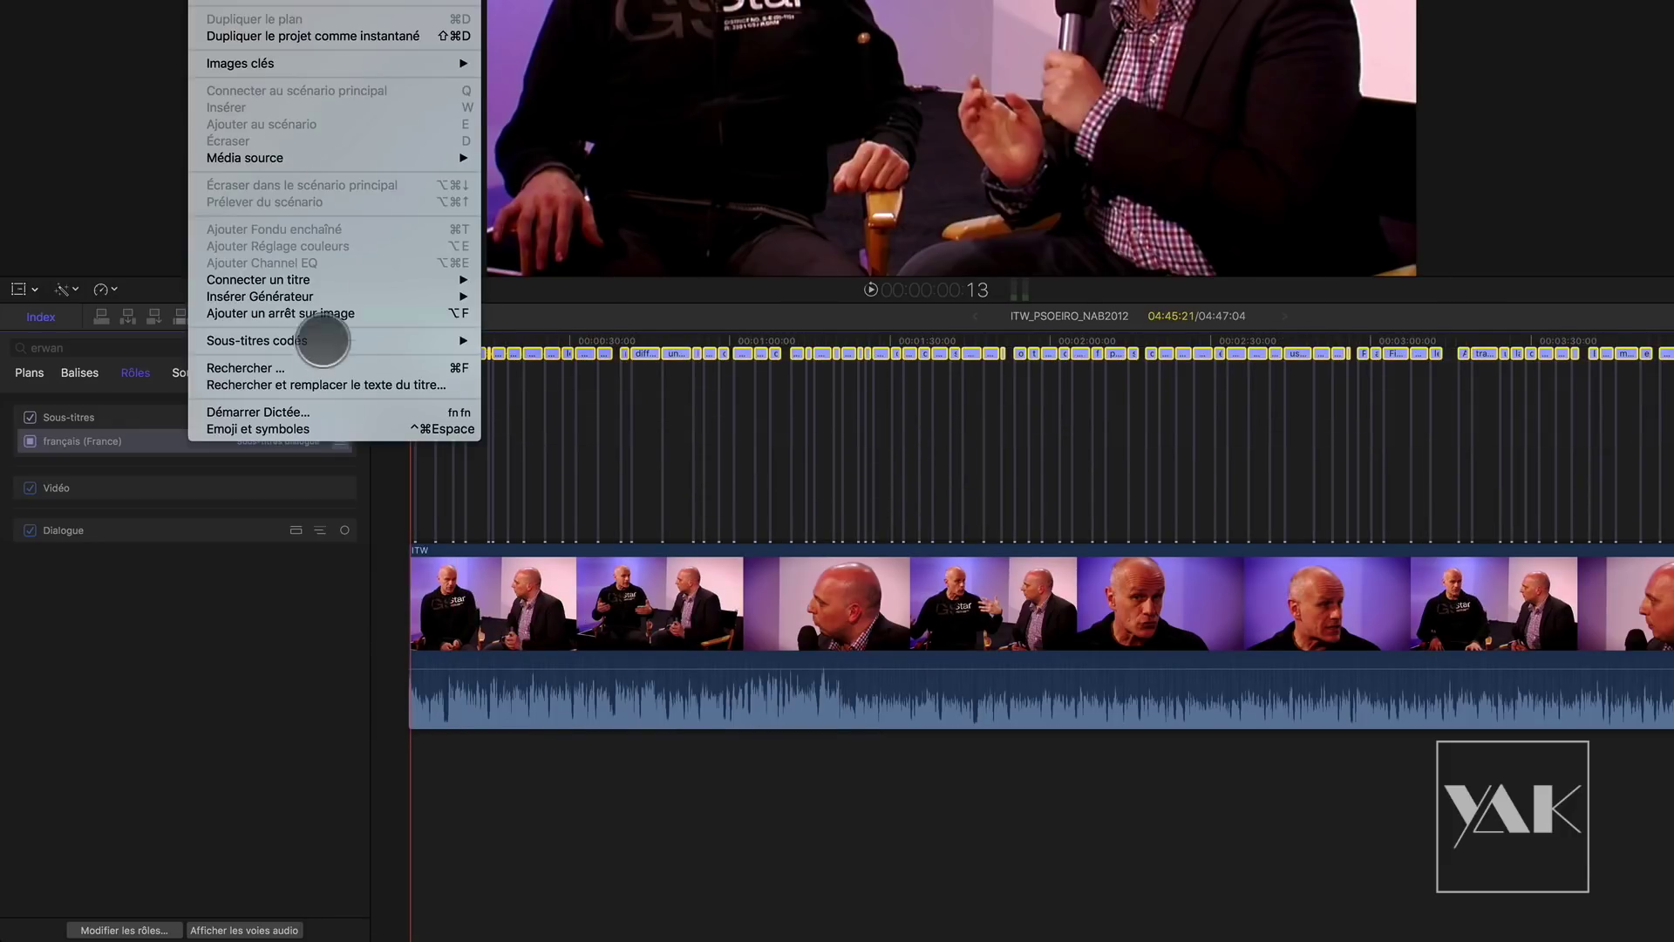
{"action": "mouse_move", "coordinate": [327, 338]}
{"action": "mouse_move", "coordinate": [566, 425]}
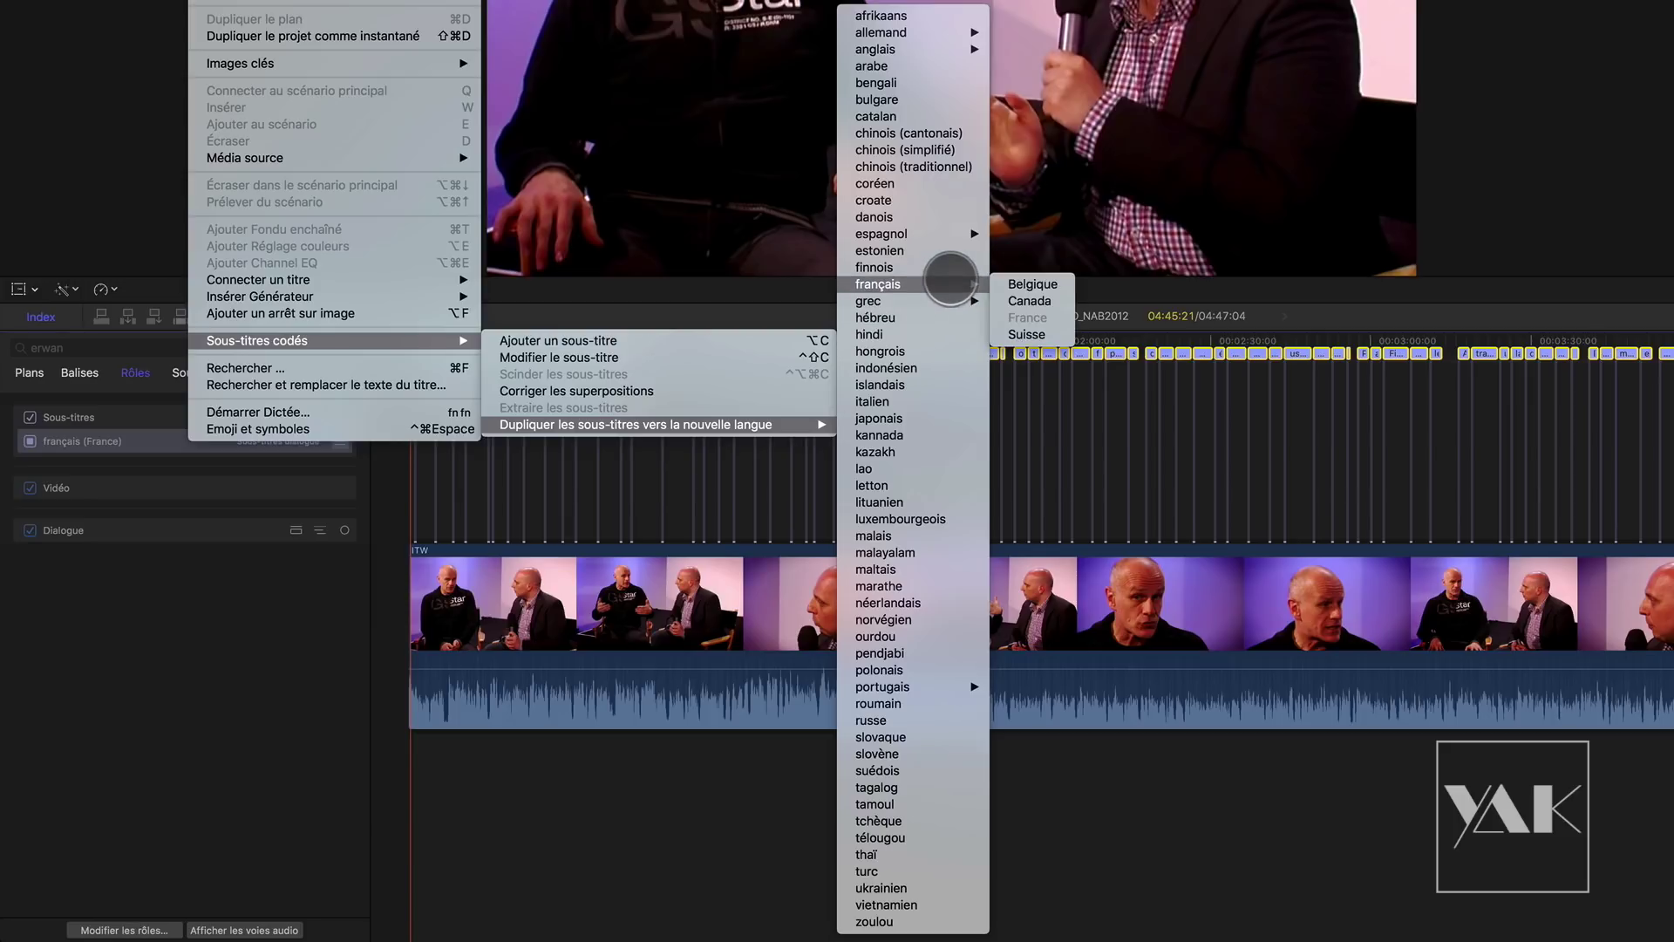
{"action": "mouse_move", "coordinate": [949, 48]}
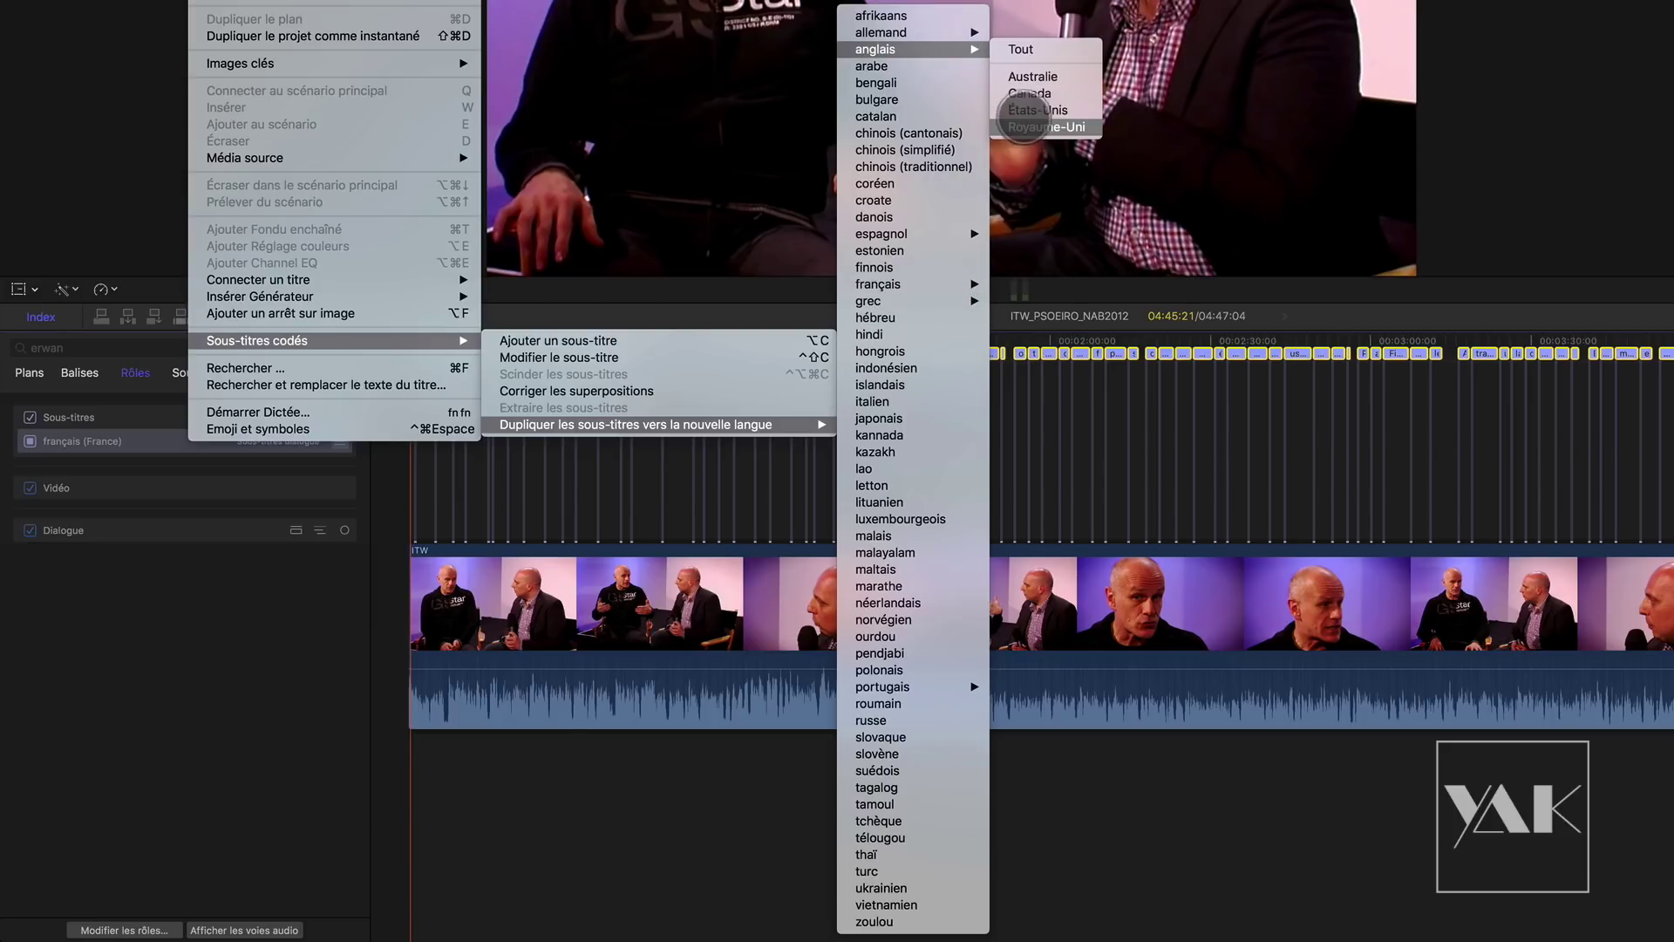
{"action": "left_click", "coordinate": [1037, 110]}
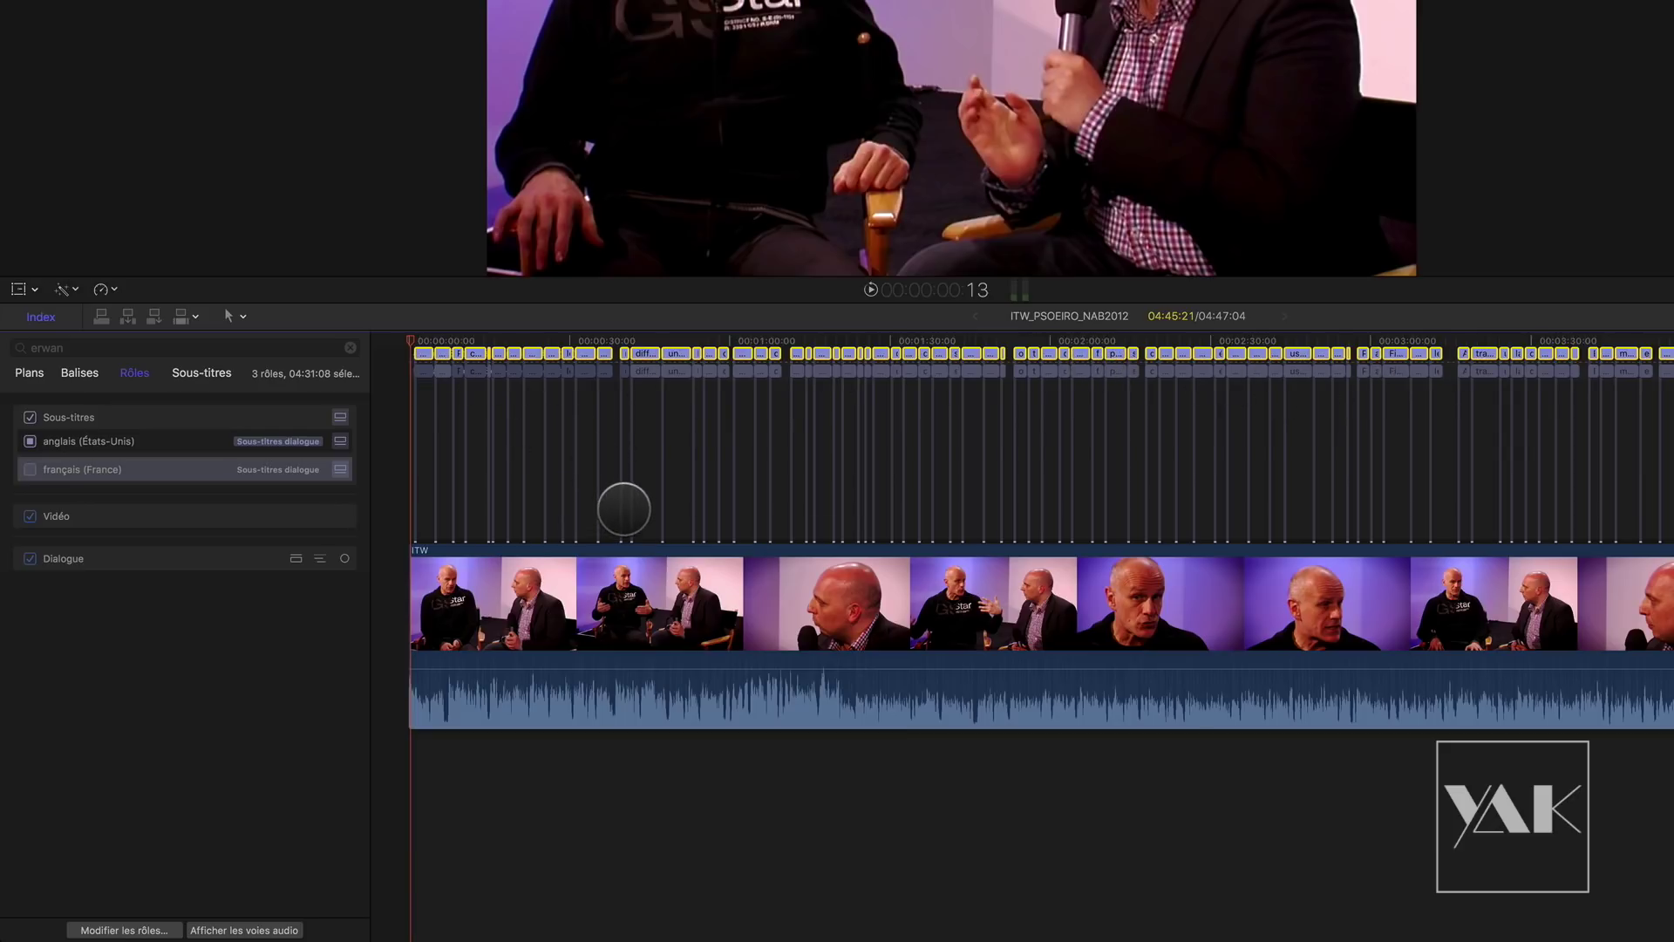
{"action": "key", "text": "super+plus"}
{"action": "key", "text": "super+plus"}
{"action": "key", "text": "super+plus"}
{"action": "key", "text": "super+plus"}
{"action": "key", "text": "super+plus"}
{"action": "key", "text": "super+plus"}
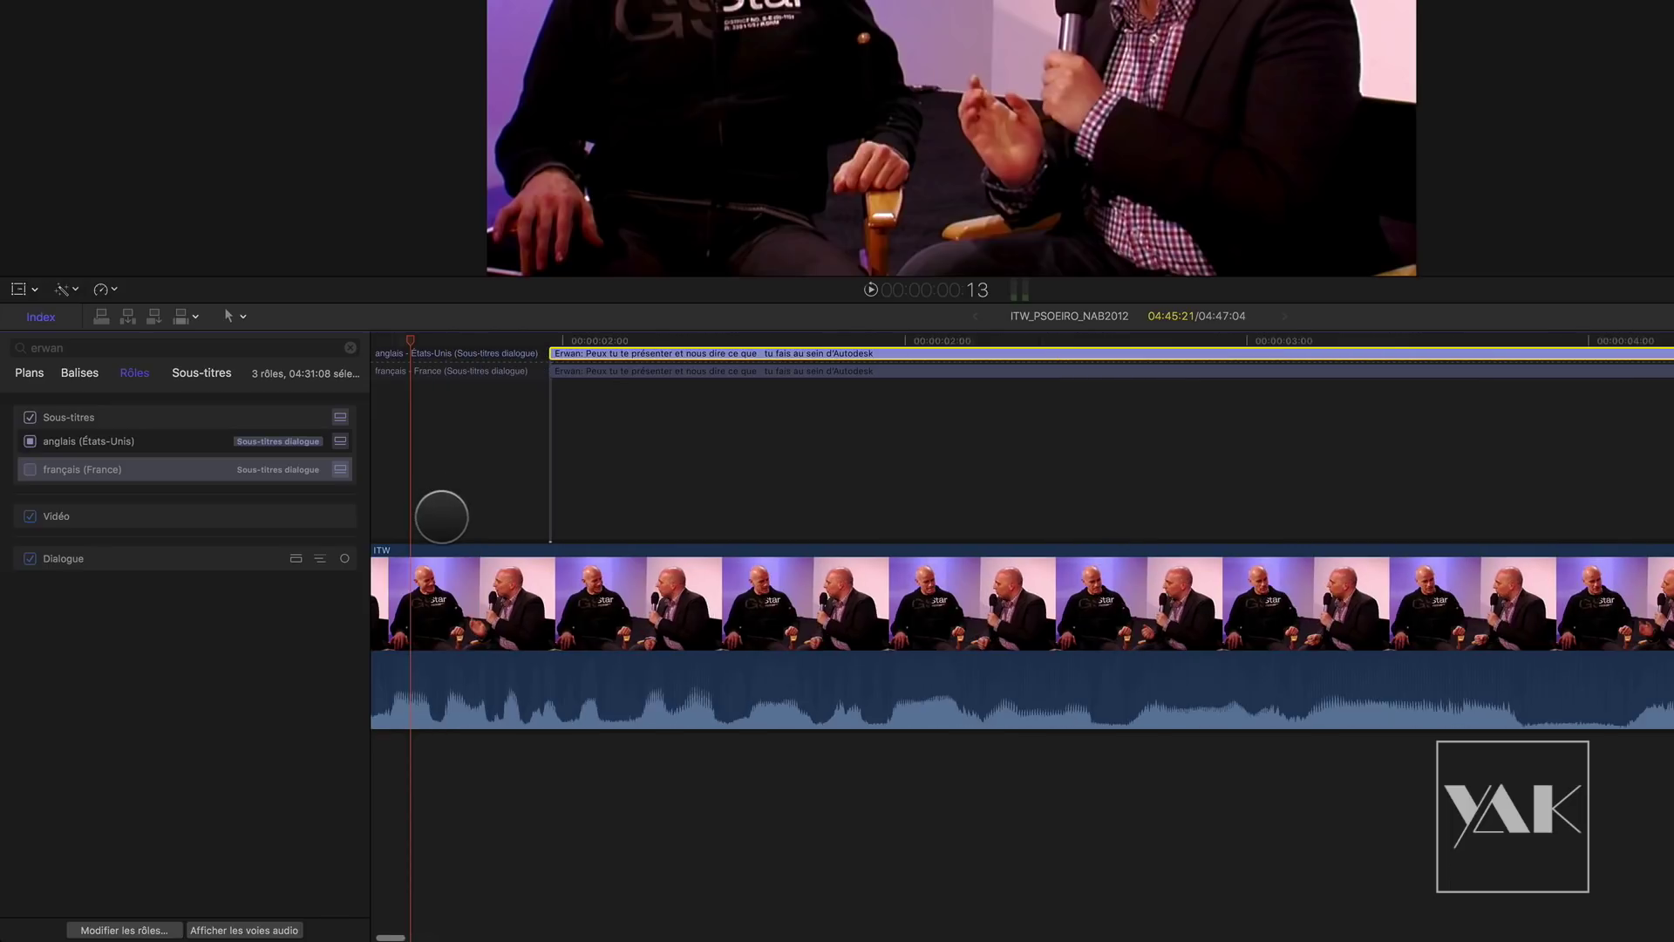
{"action": "scroll", "coordinate": [438, 521], "scroll_direction": "left", "scroll_amount": 5}
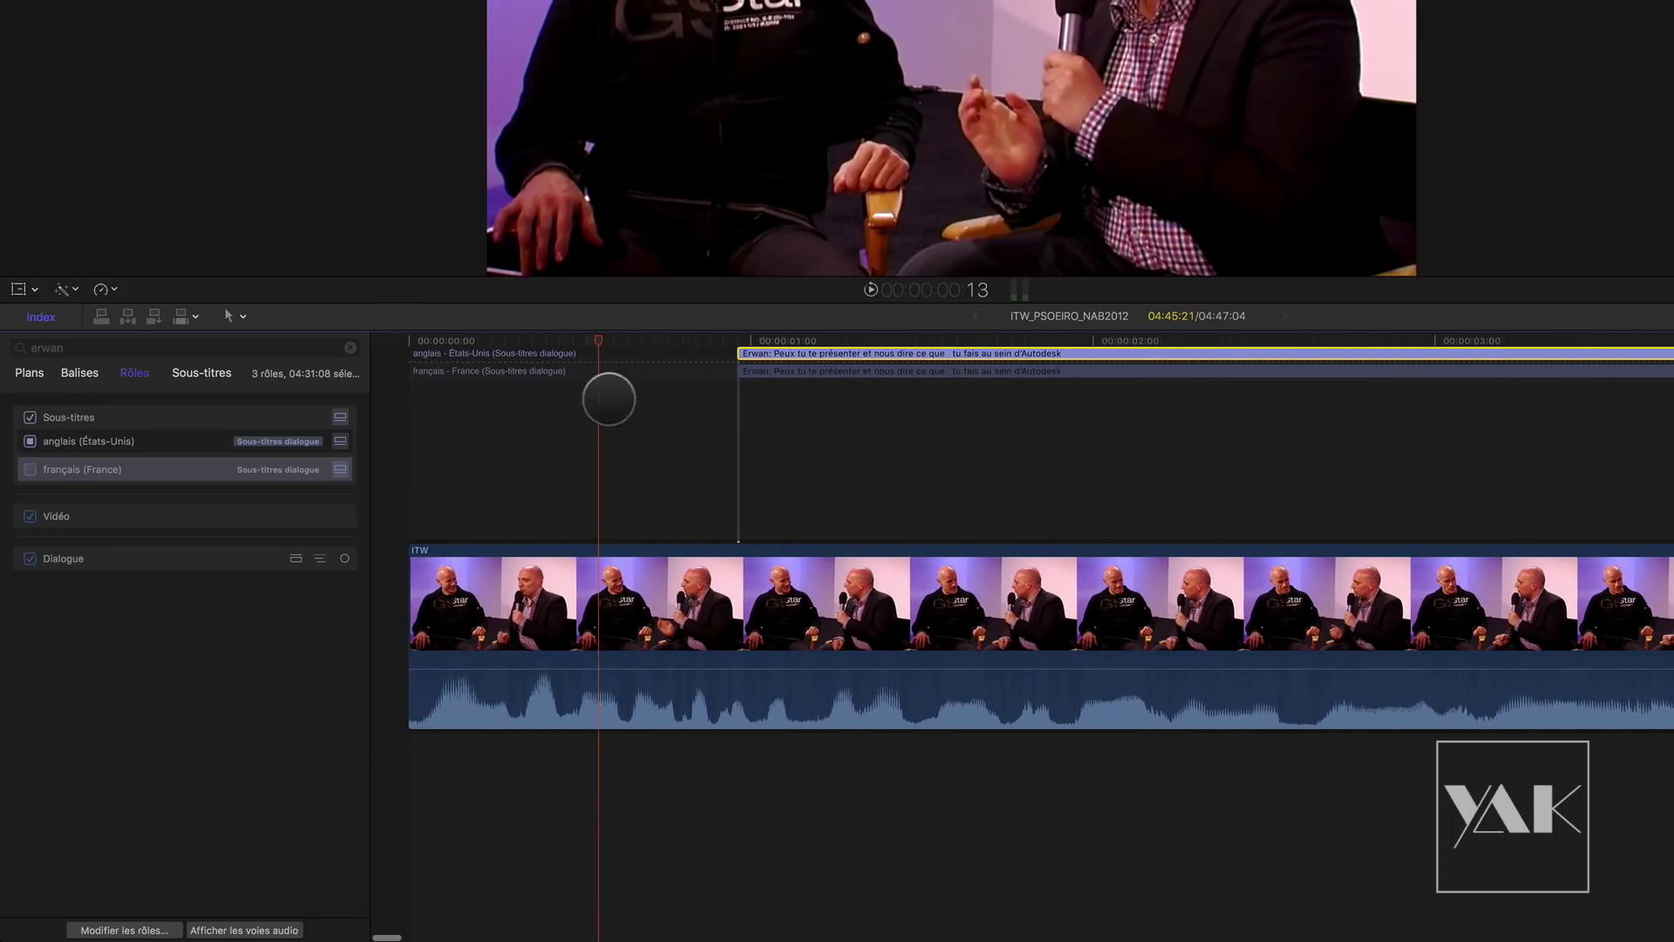
{"action": "left_click_drag", "start_coordinate": [742, 338], "coordinate": [983, 337]}
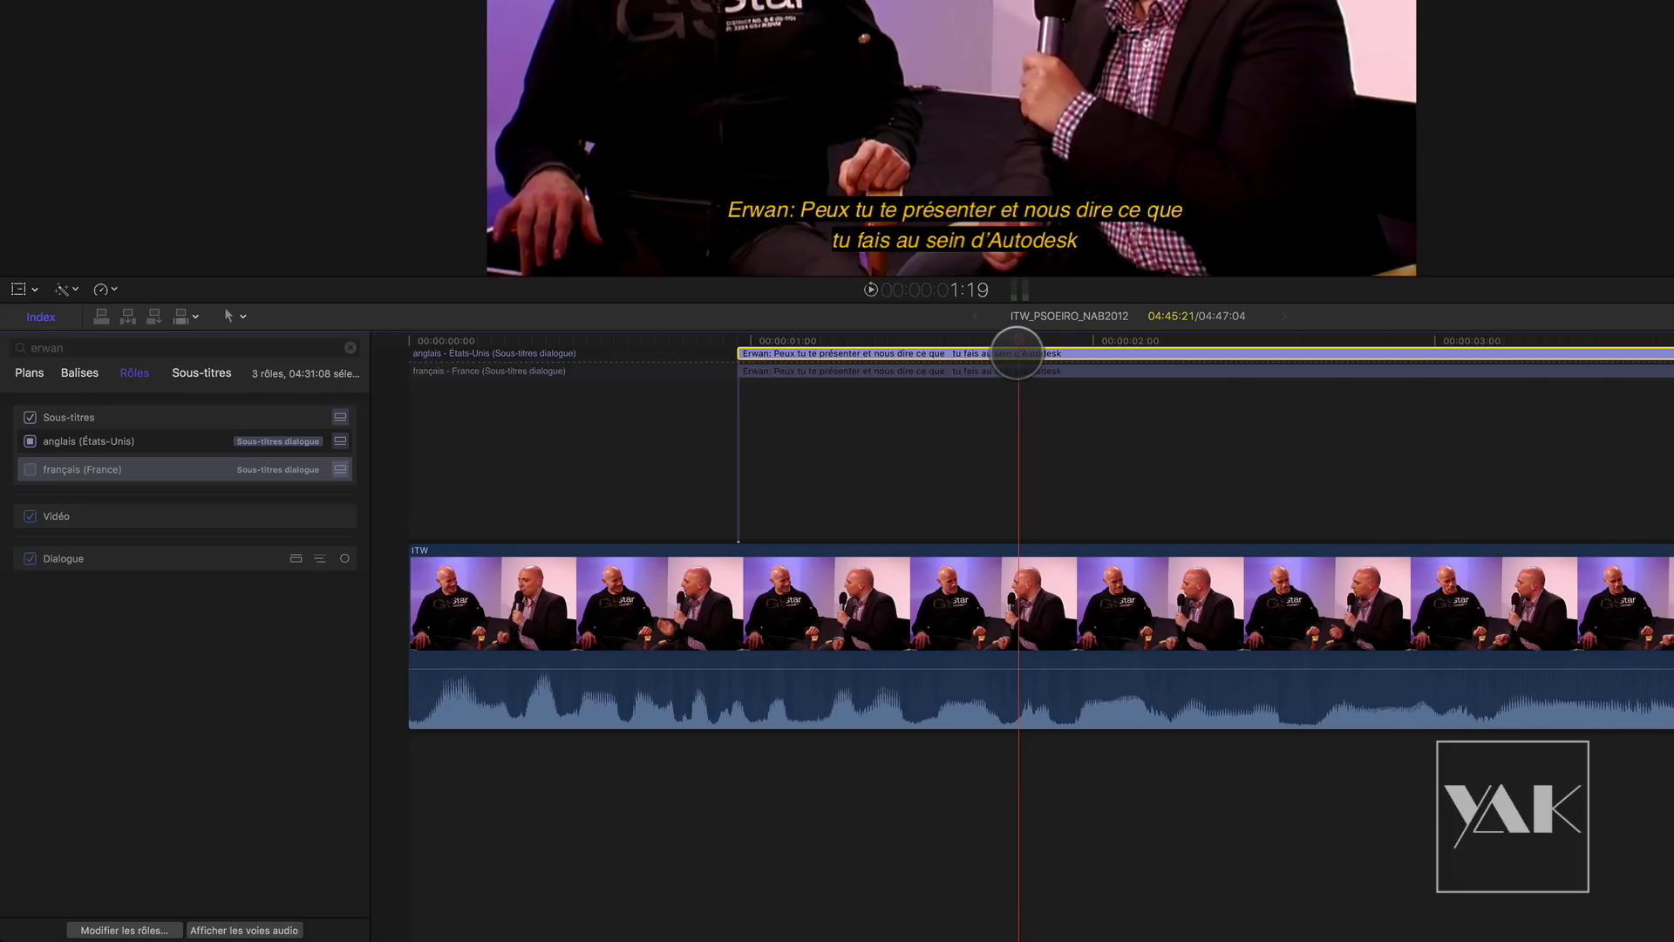
Step: Replace the first English caption's French text with 'Could you introduce yourself ?'
{"action": "double_click", "coordinate": [1017, 353]}
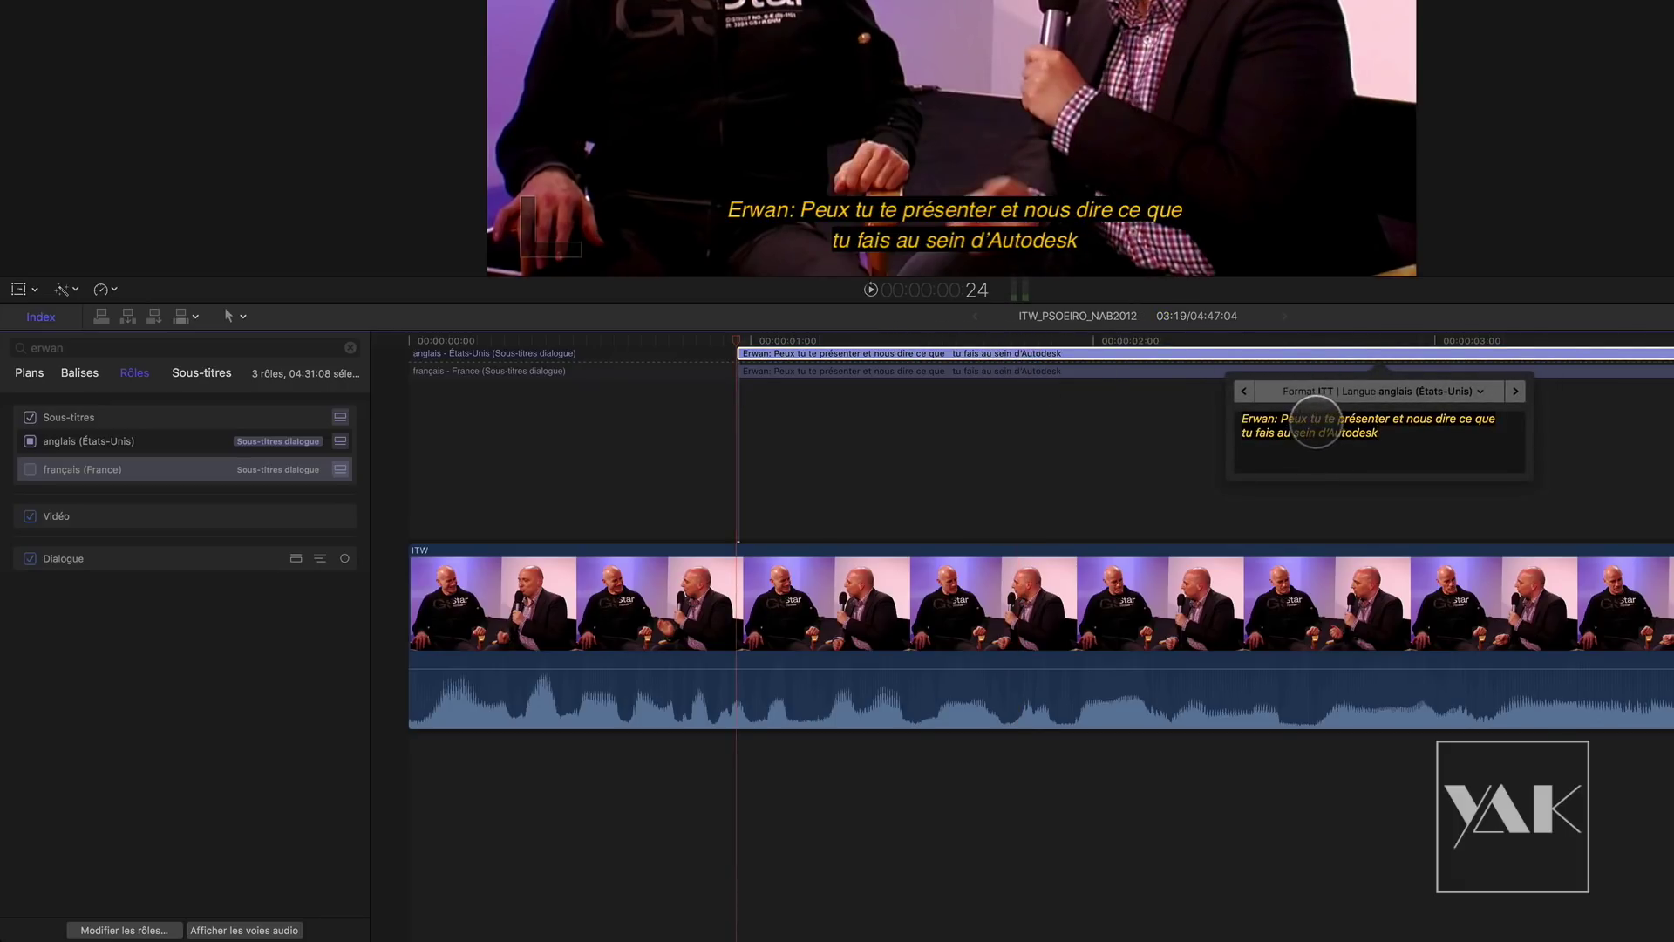
{"action": "left_click", "coordinate": [1280, 418]}
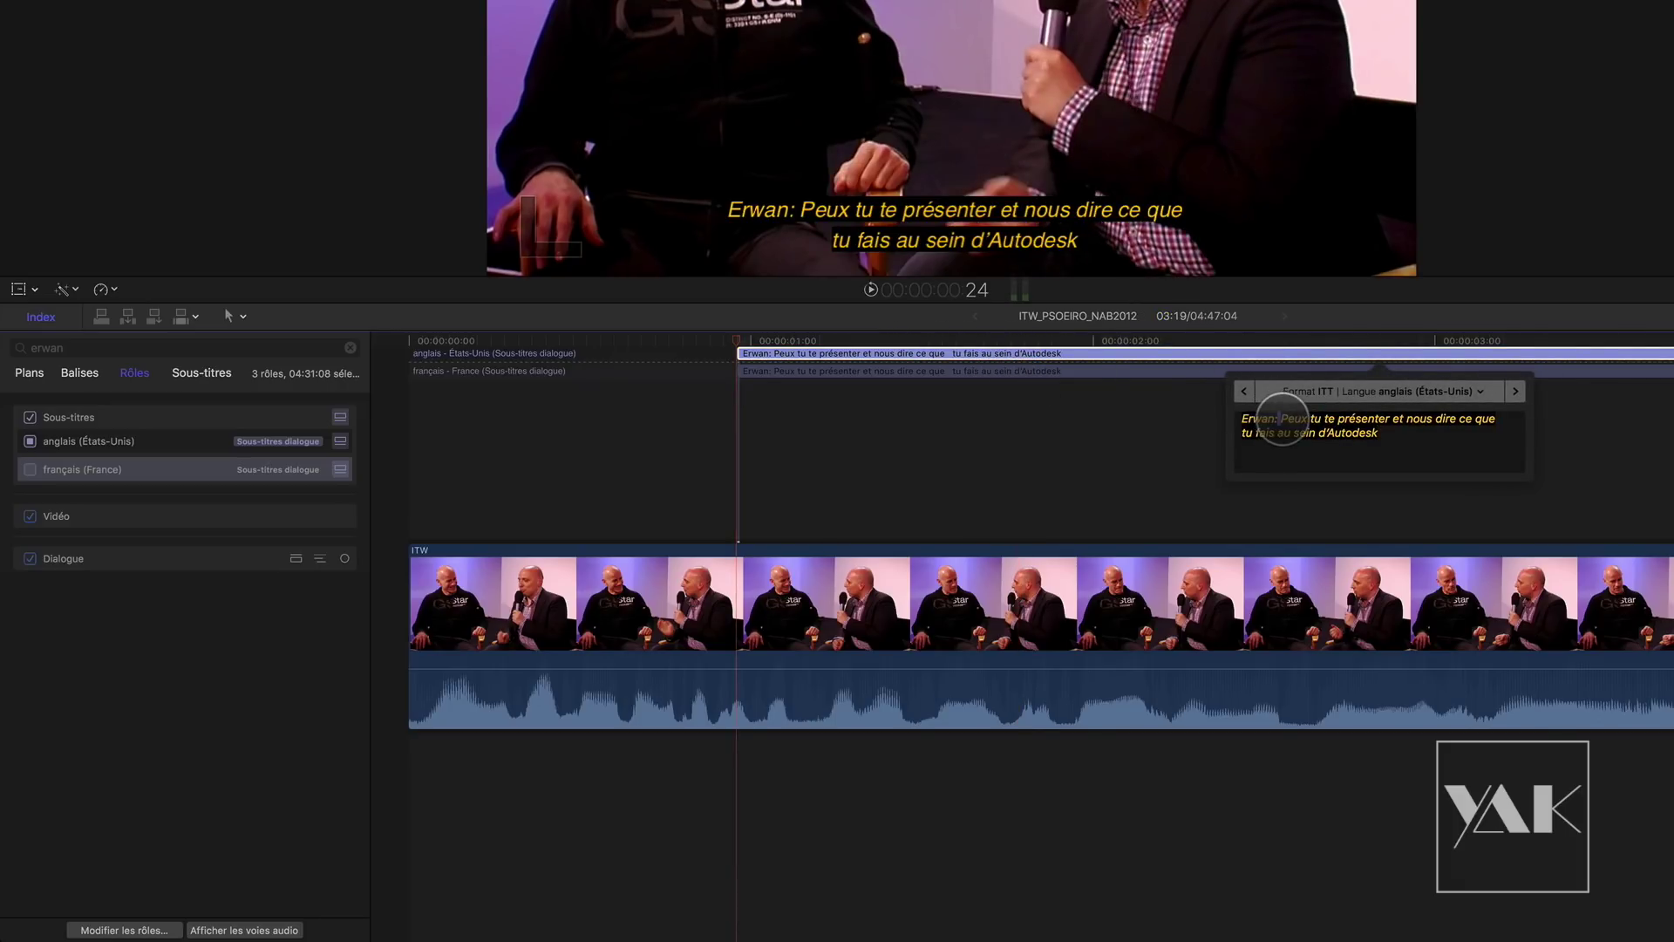
{"action": "left_click_drag", "start_coordinate": [1281, 417], "coordinate": [1405, 448]}
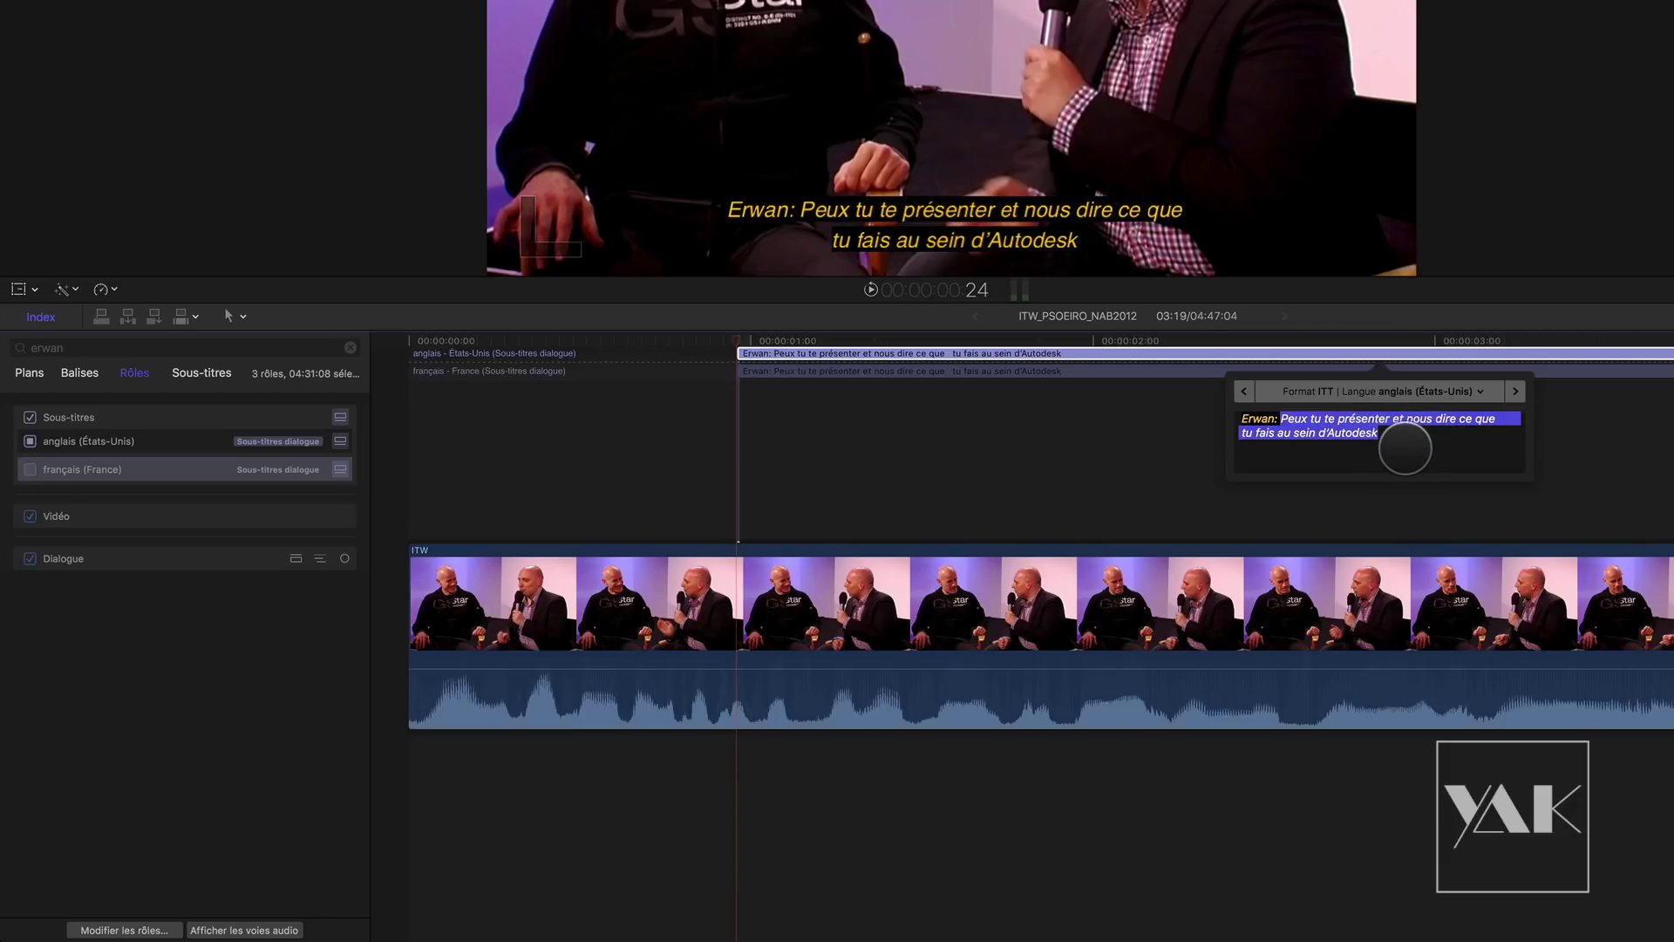
{"action": "type", "text": "Could you introduce yourself"}
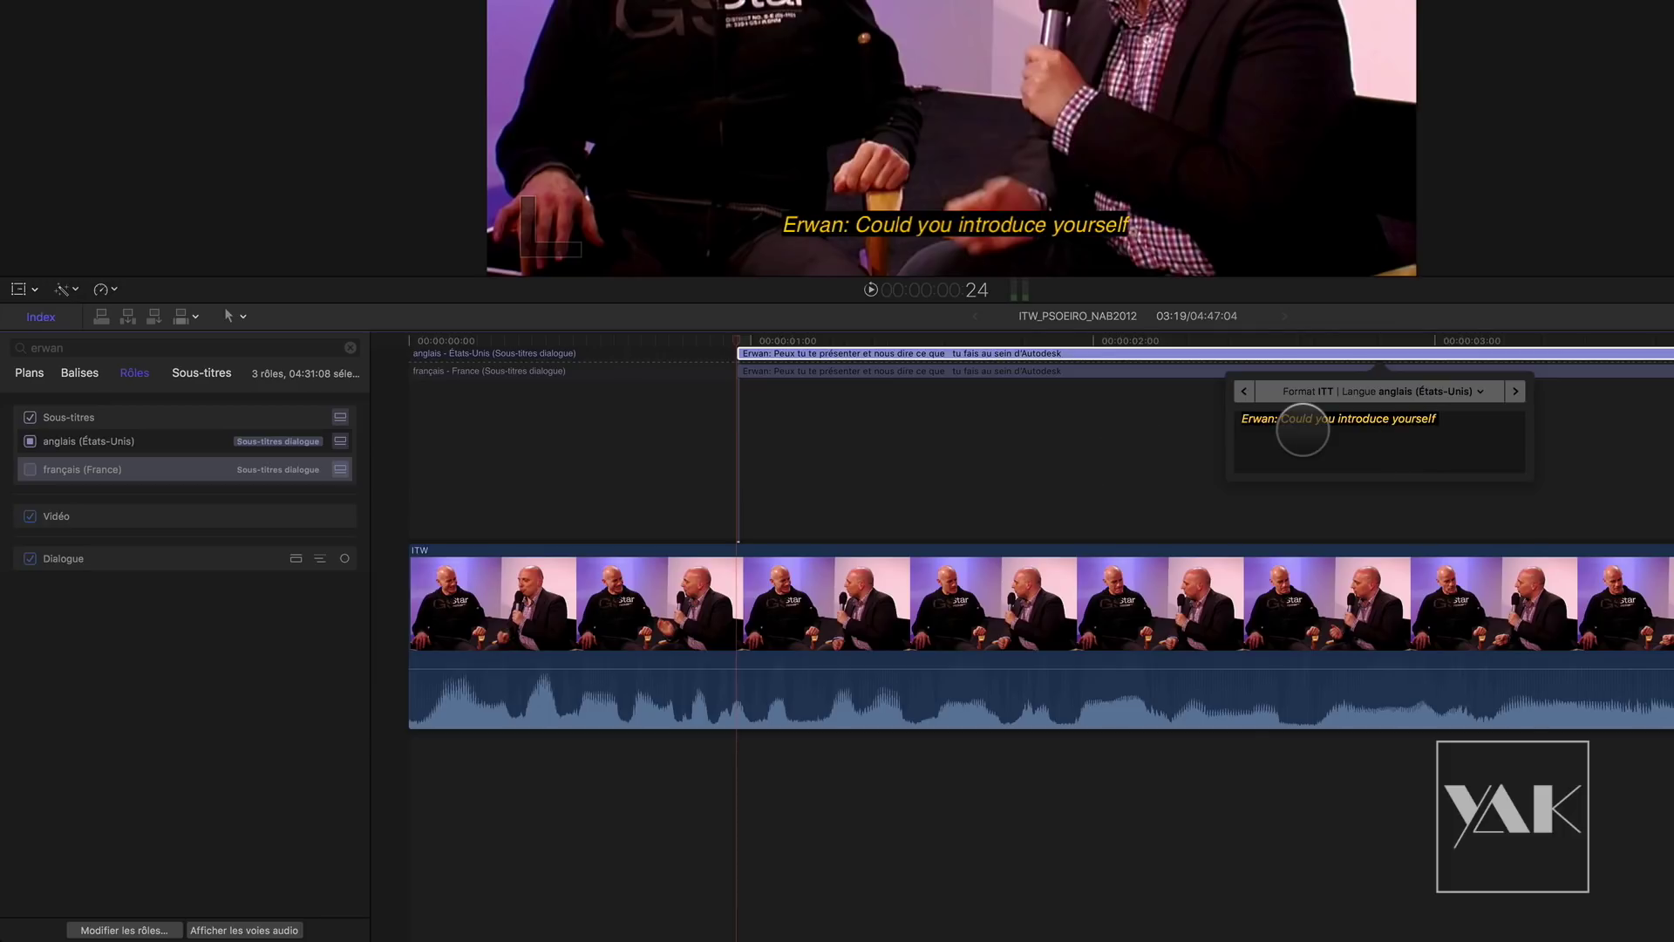
{"action": "type", "text": " ?"}
{"action": "left_click", "coordinate": [774, 371]}
{"action": "left_click", "coordinate": [773, 353]}
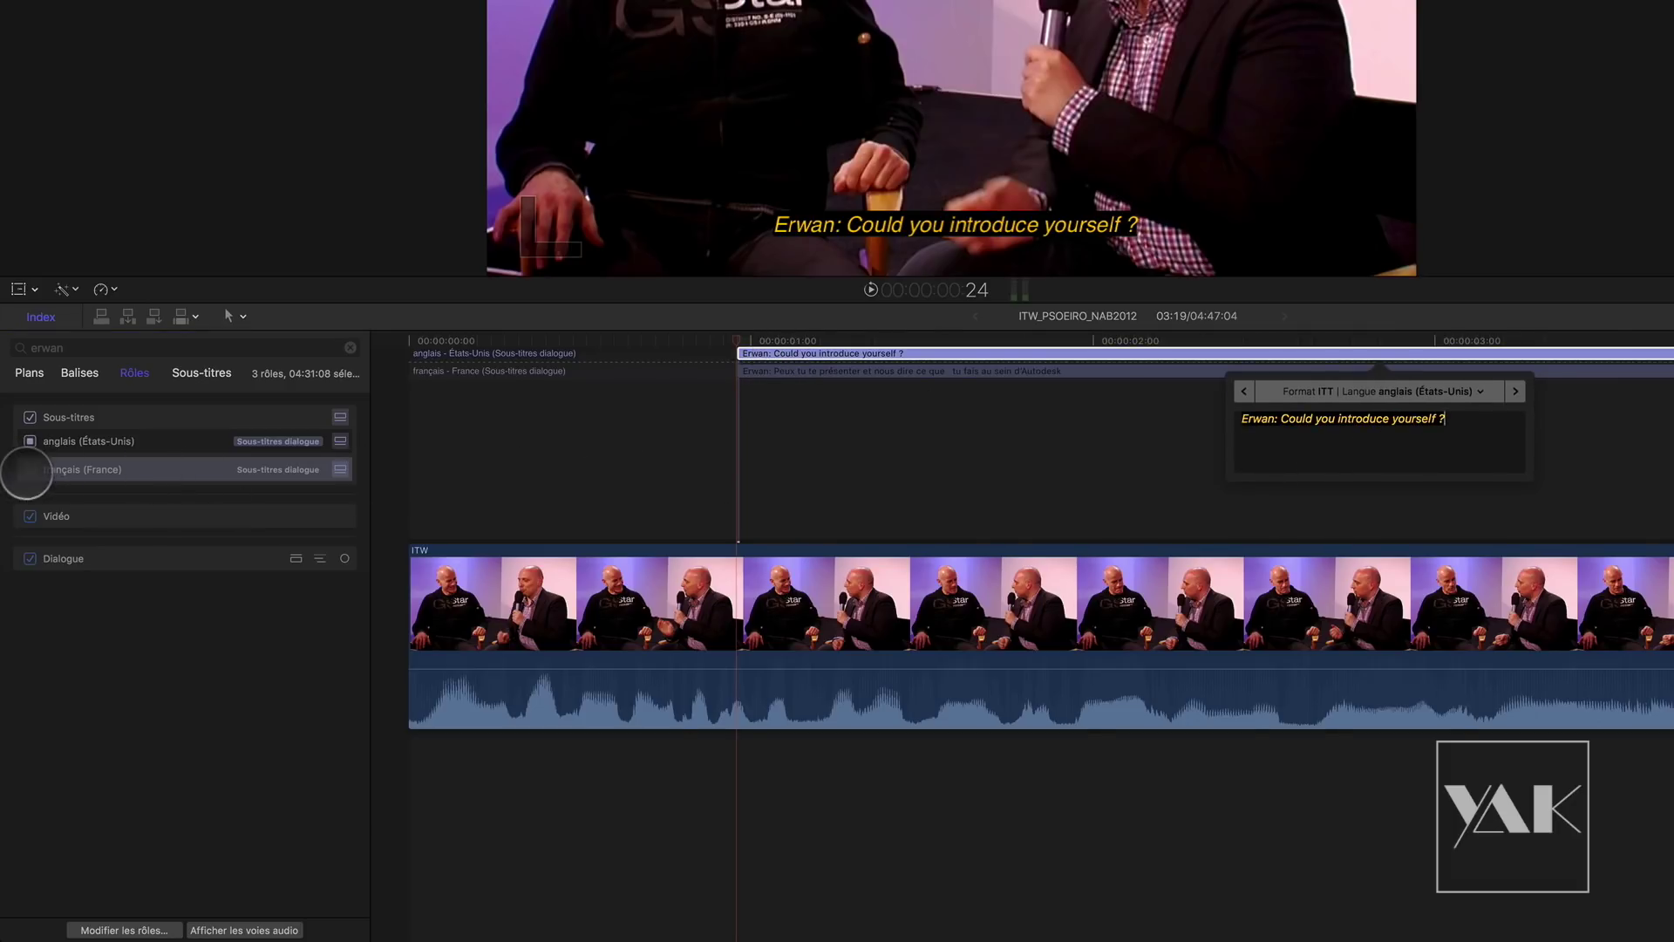
Step: Toggle the viewer between French and English subtitles to compare them
{"action": "left_click", "coordinate": [29, 470]}
{"action": "left_click", "coordinate": [29, 441]}
{"action": "left_click", "coordinate": [29, 470]}
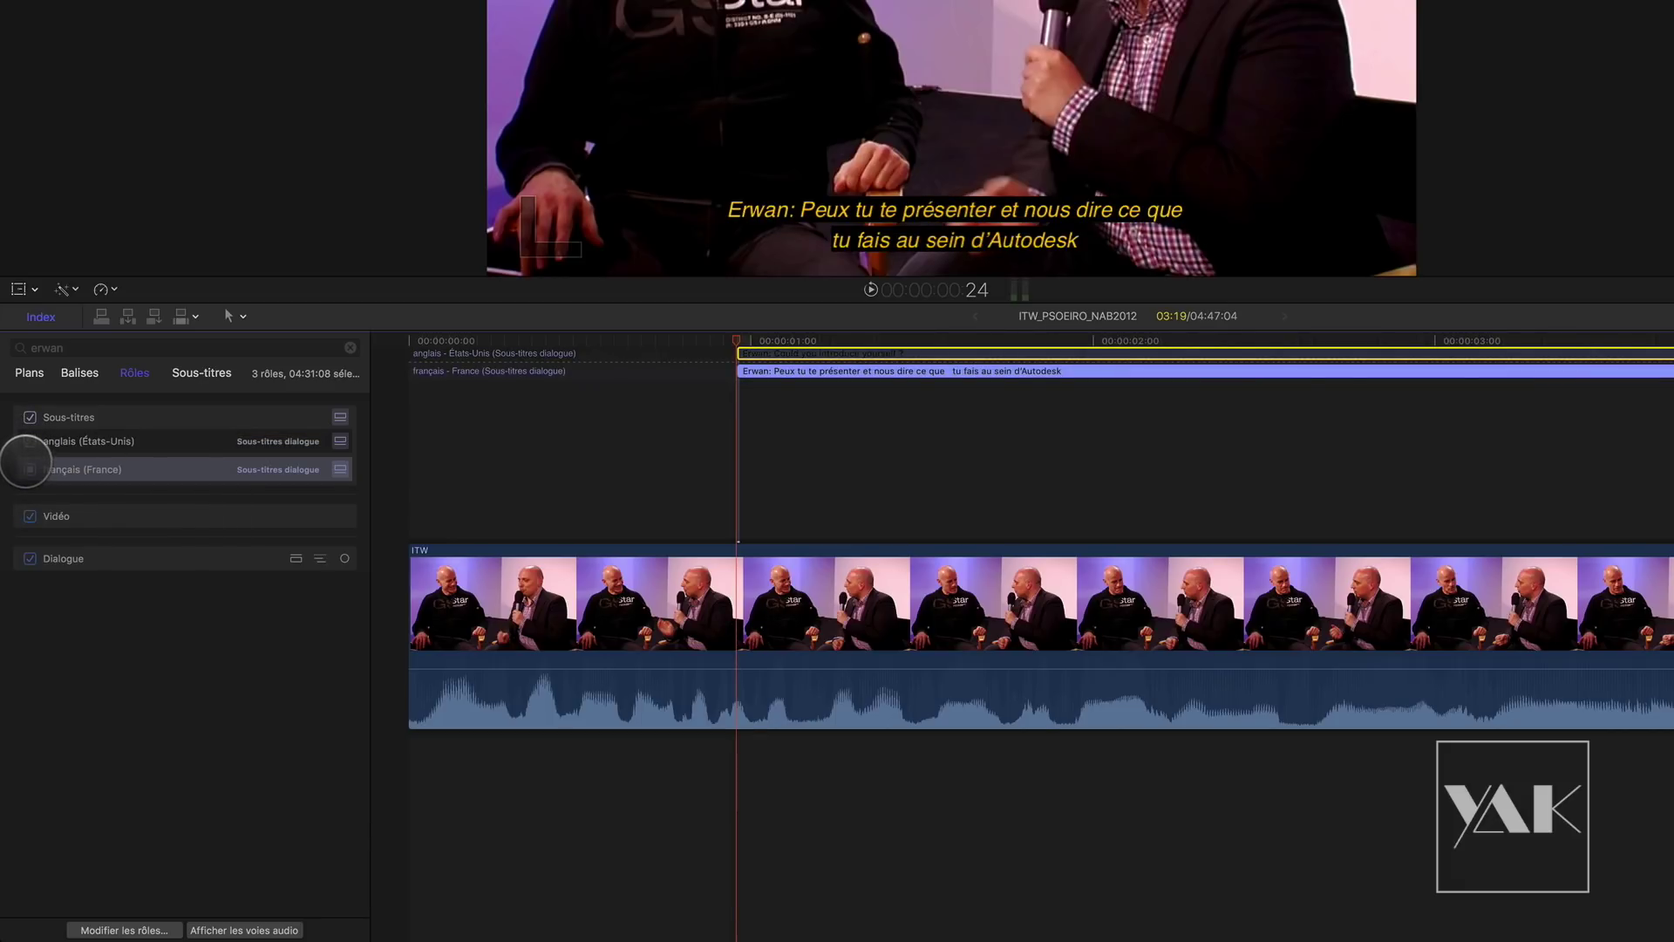
{"action": "left_click", "coordinate": [29, 441]}
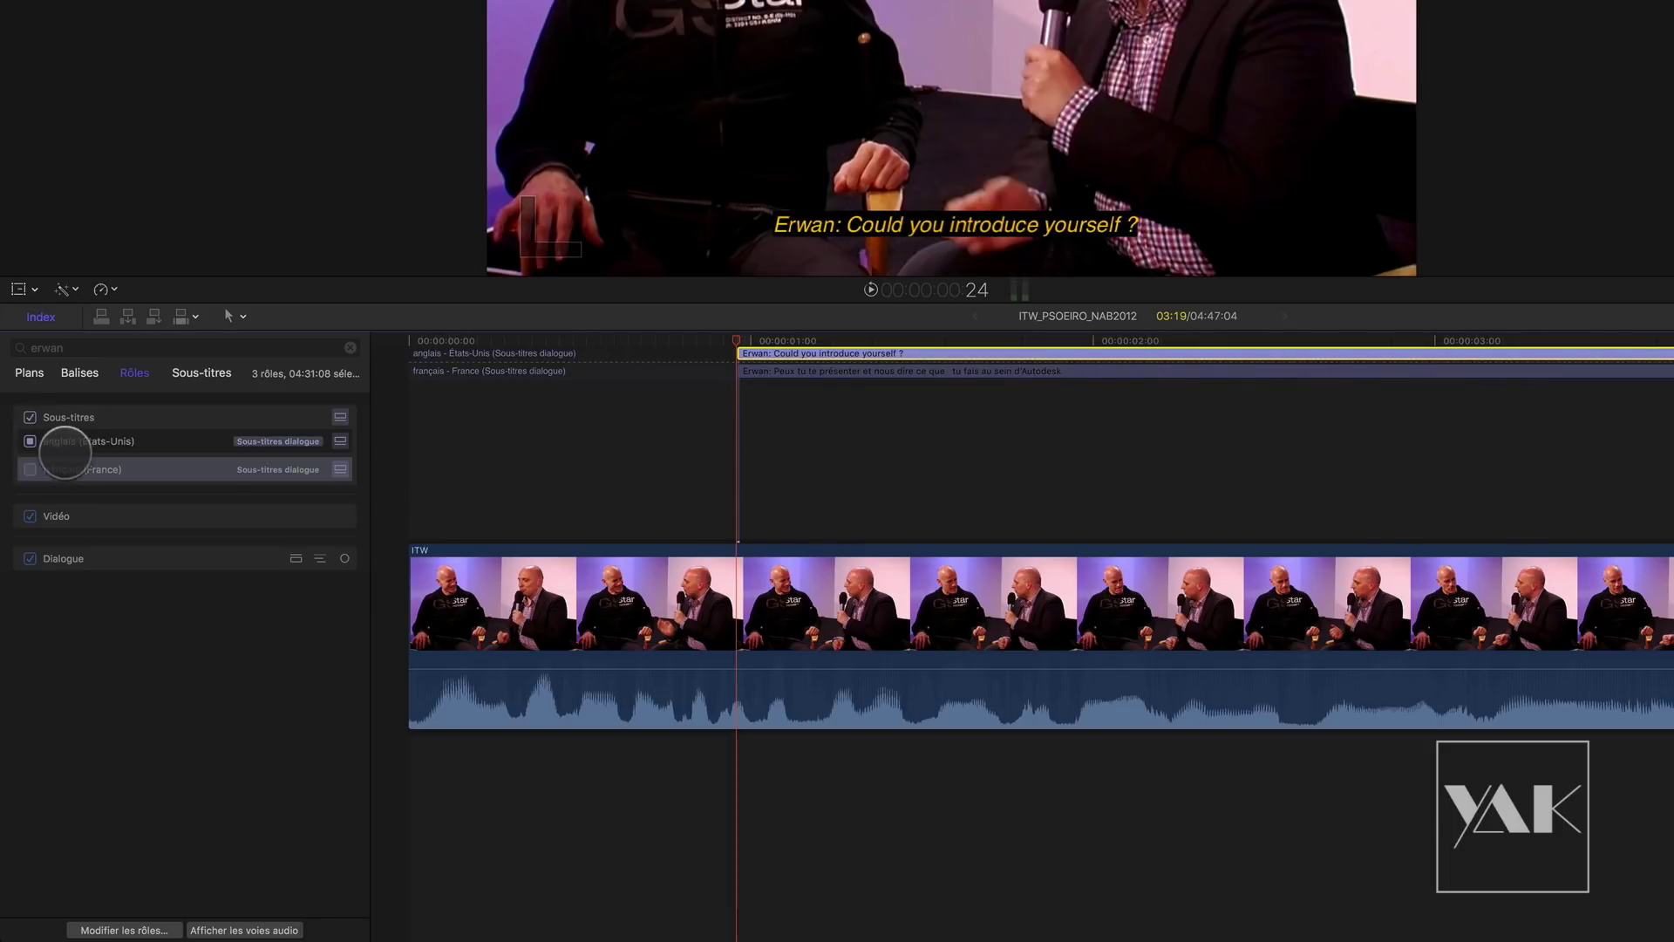
Step: Complete the caption as 'Could you introduce yourself and give us your position at Autodesk ?'
{"action": "double_click", "coordinate": [1234, 352]}
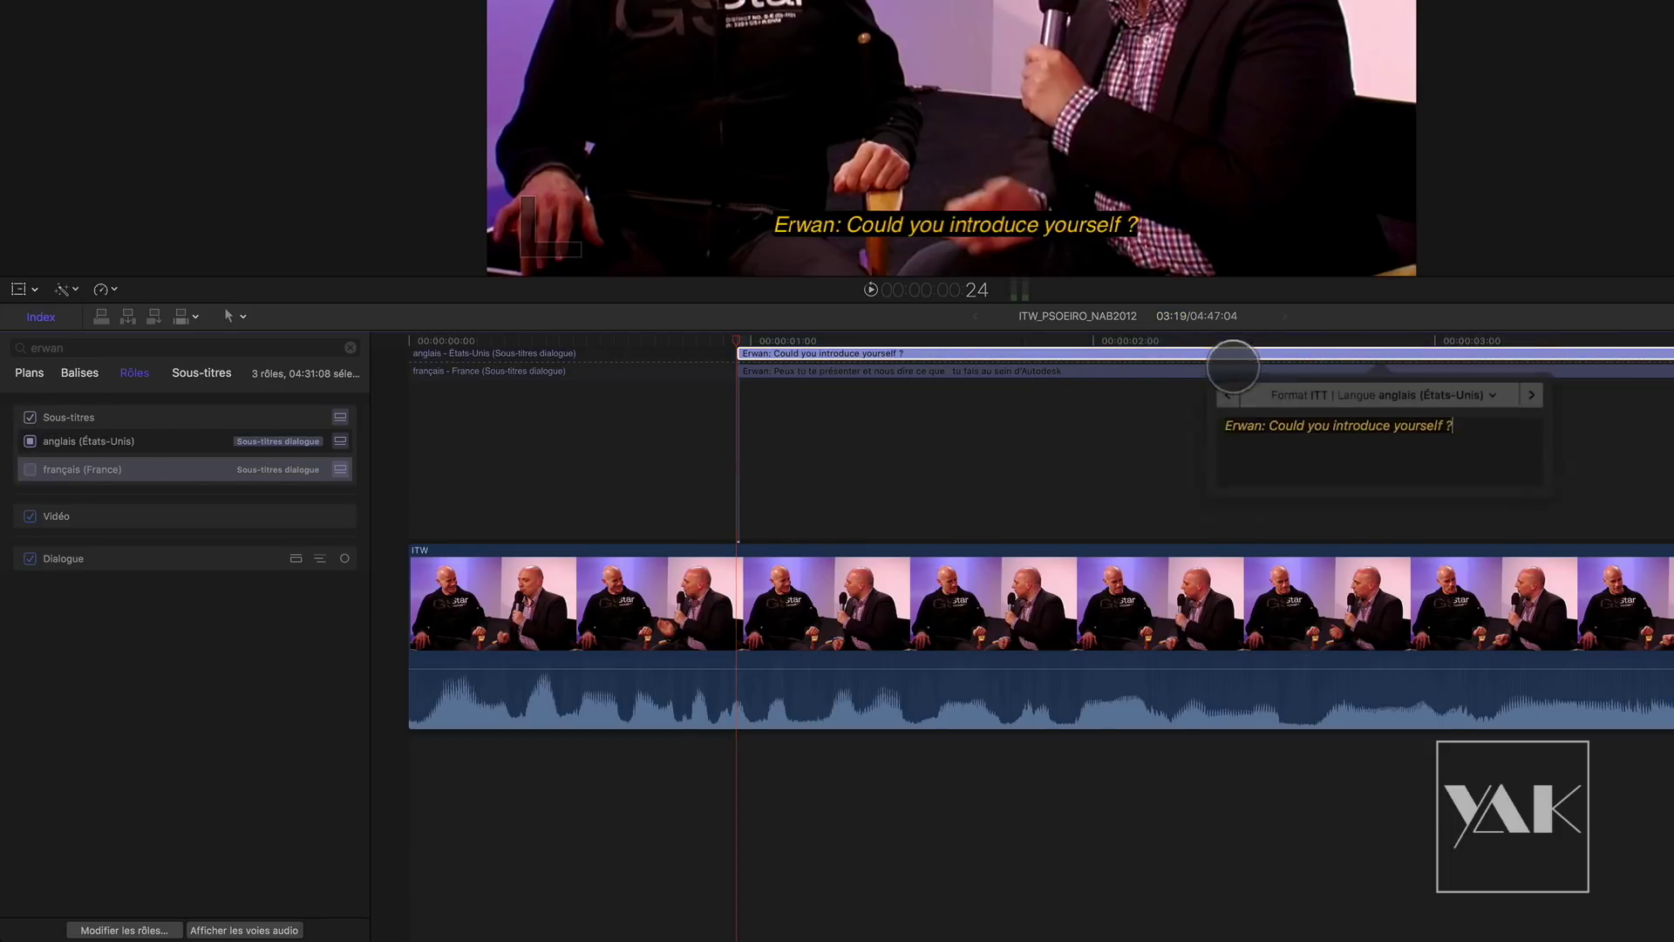
{"action": "key", "text": "BackSpace"}
{"action": "key", "text": "BackSpace"}
{"action": "type", "text": "and give us your posit"}
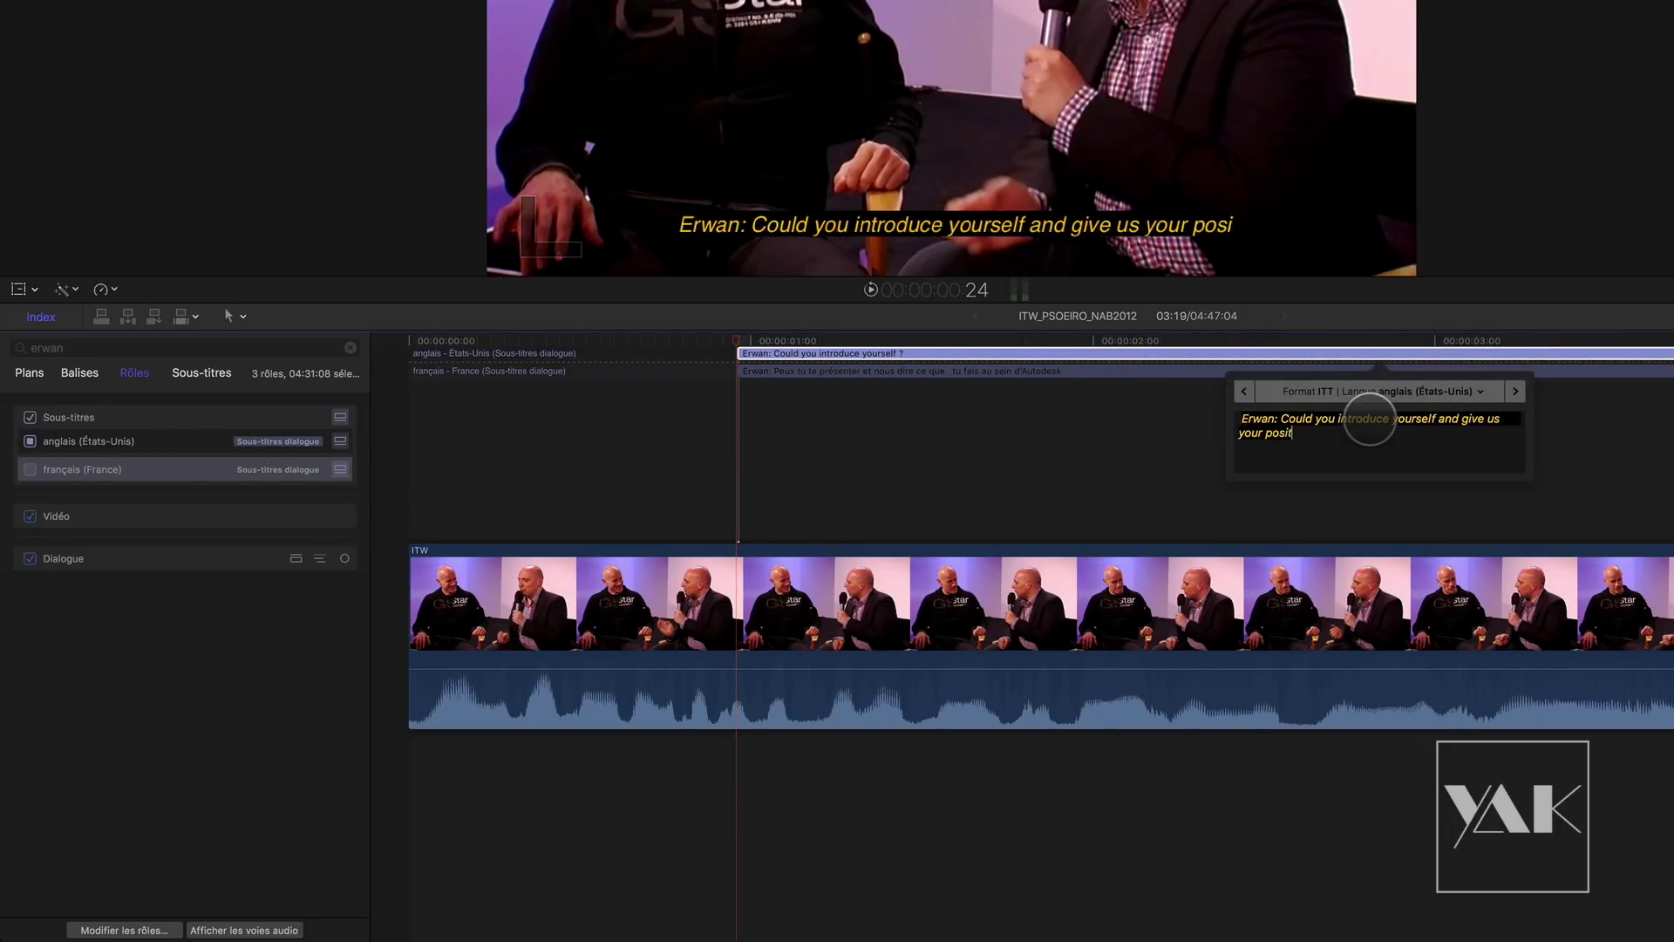
{"action": "type", "text": "ion at"}
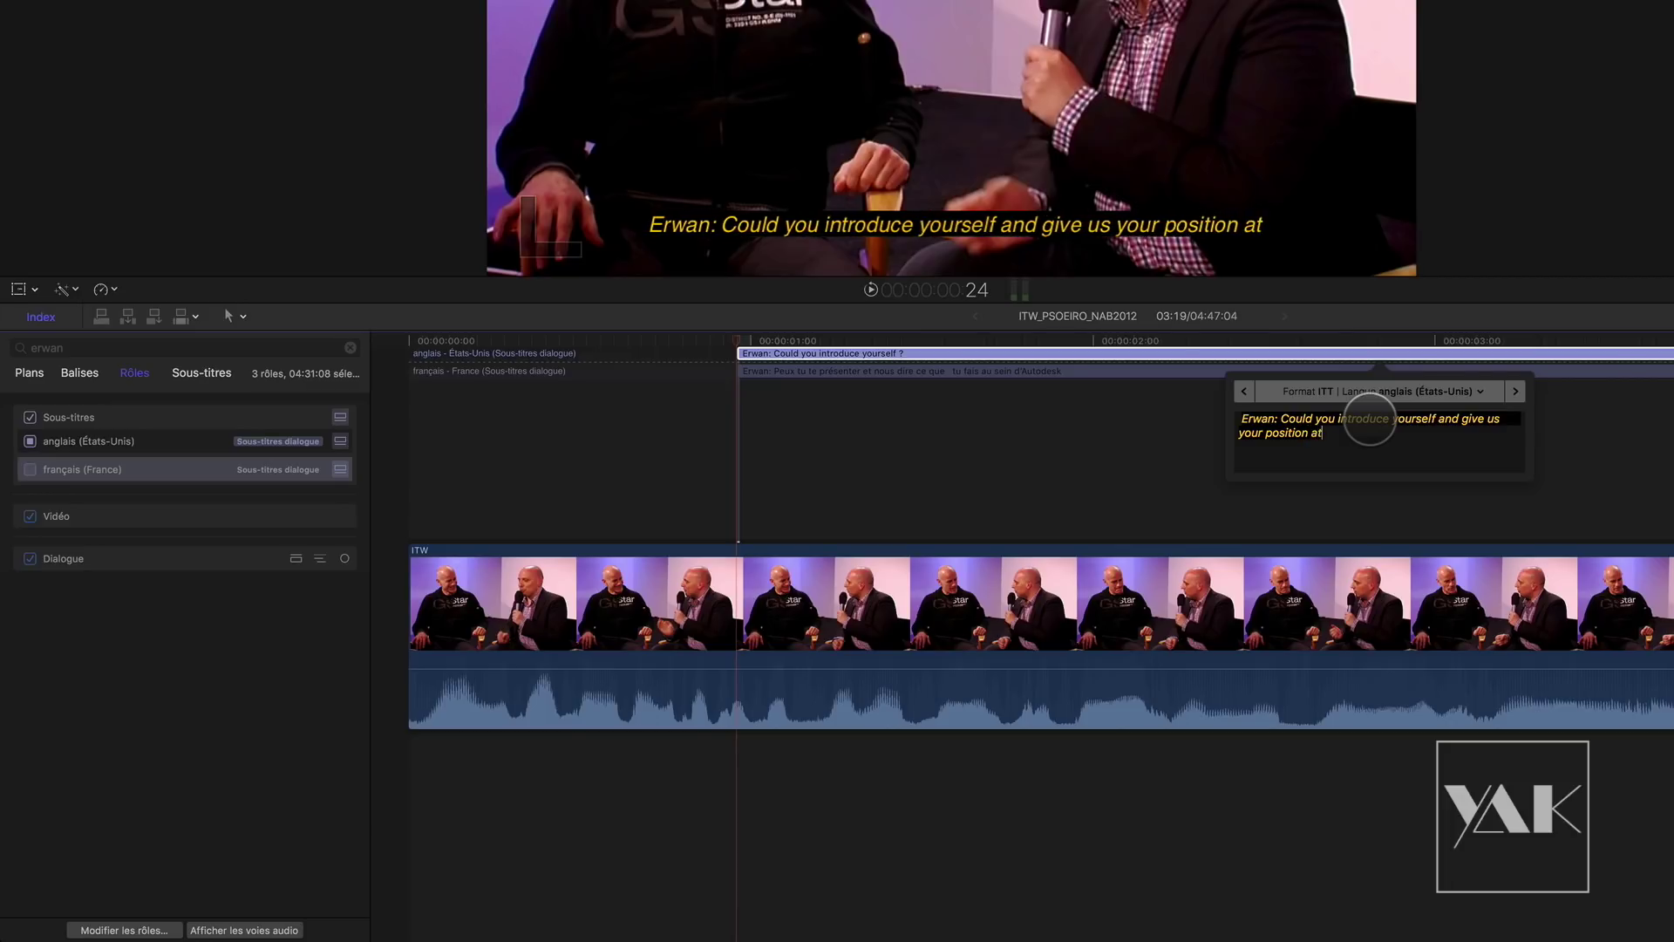
{"action": "type", "text": " Autodesk"}
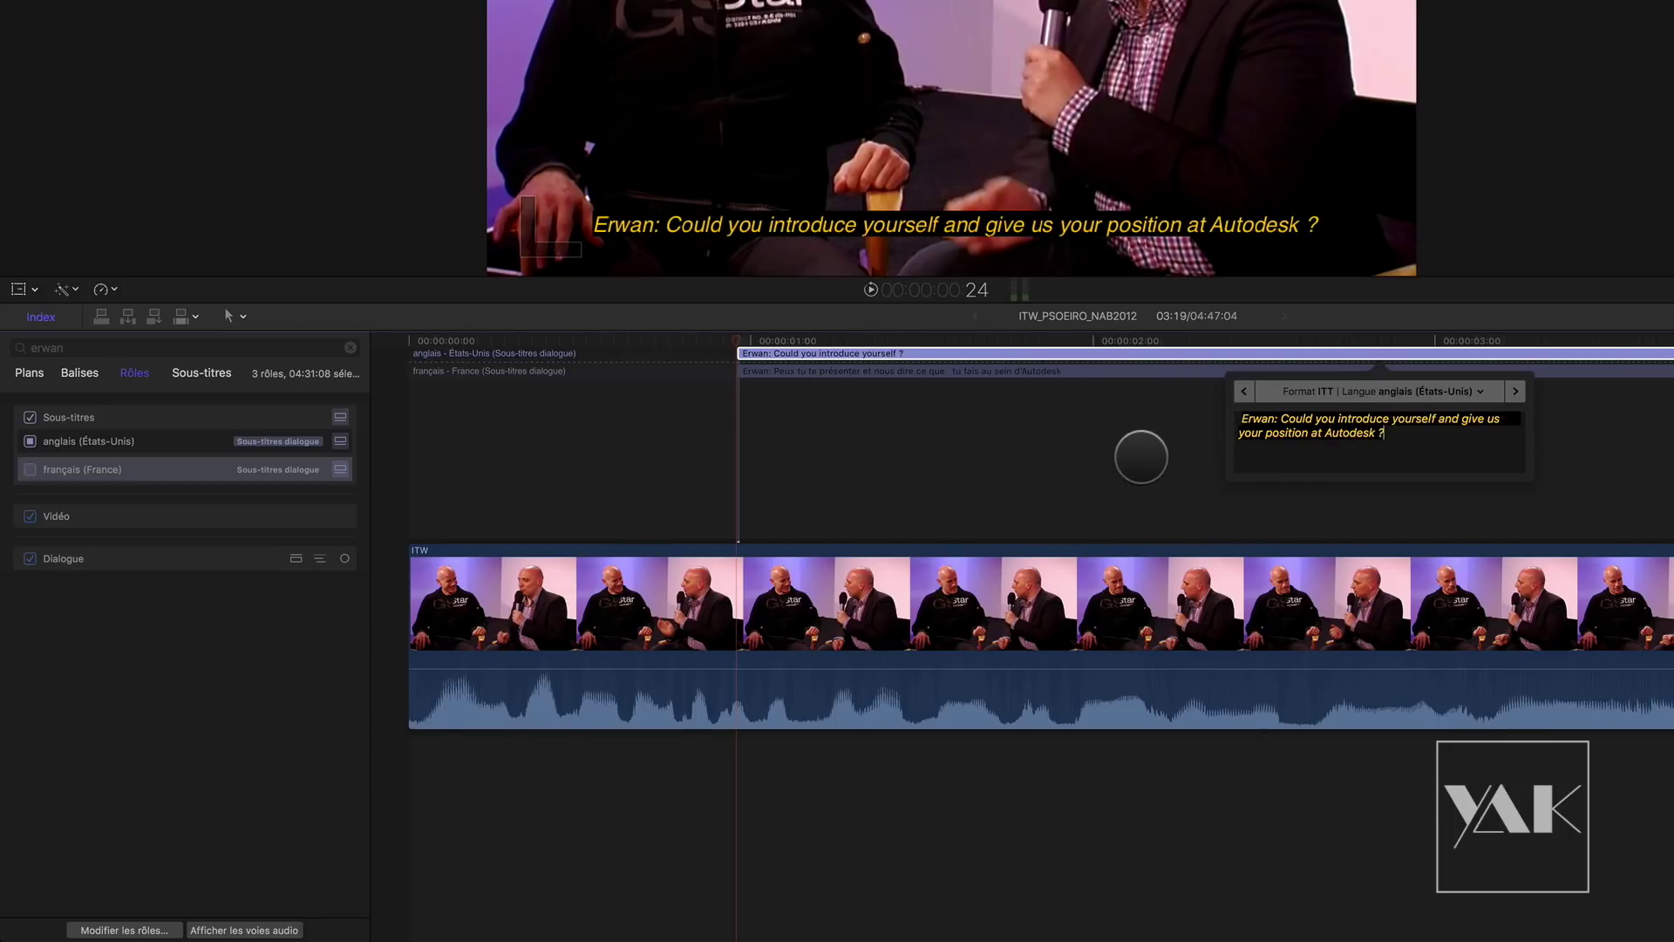
{"action": "left_click", "coordinate": [1143, 464]}
{"action": "left_click_drag", "start_coordinate": [867, 341], "coordinate": [449, 359]}
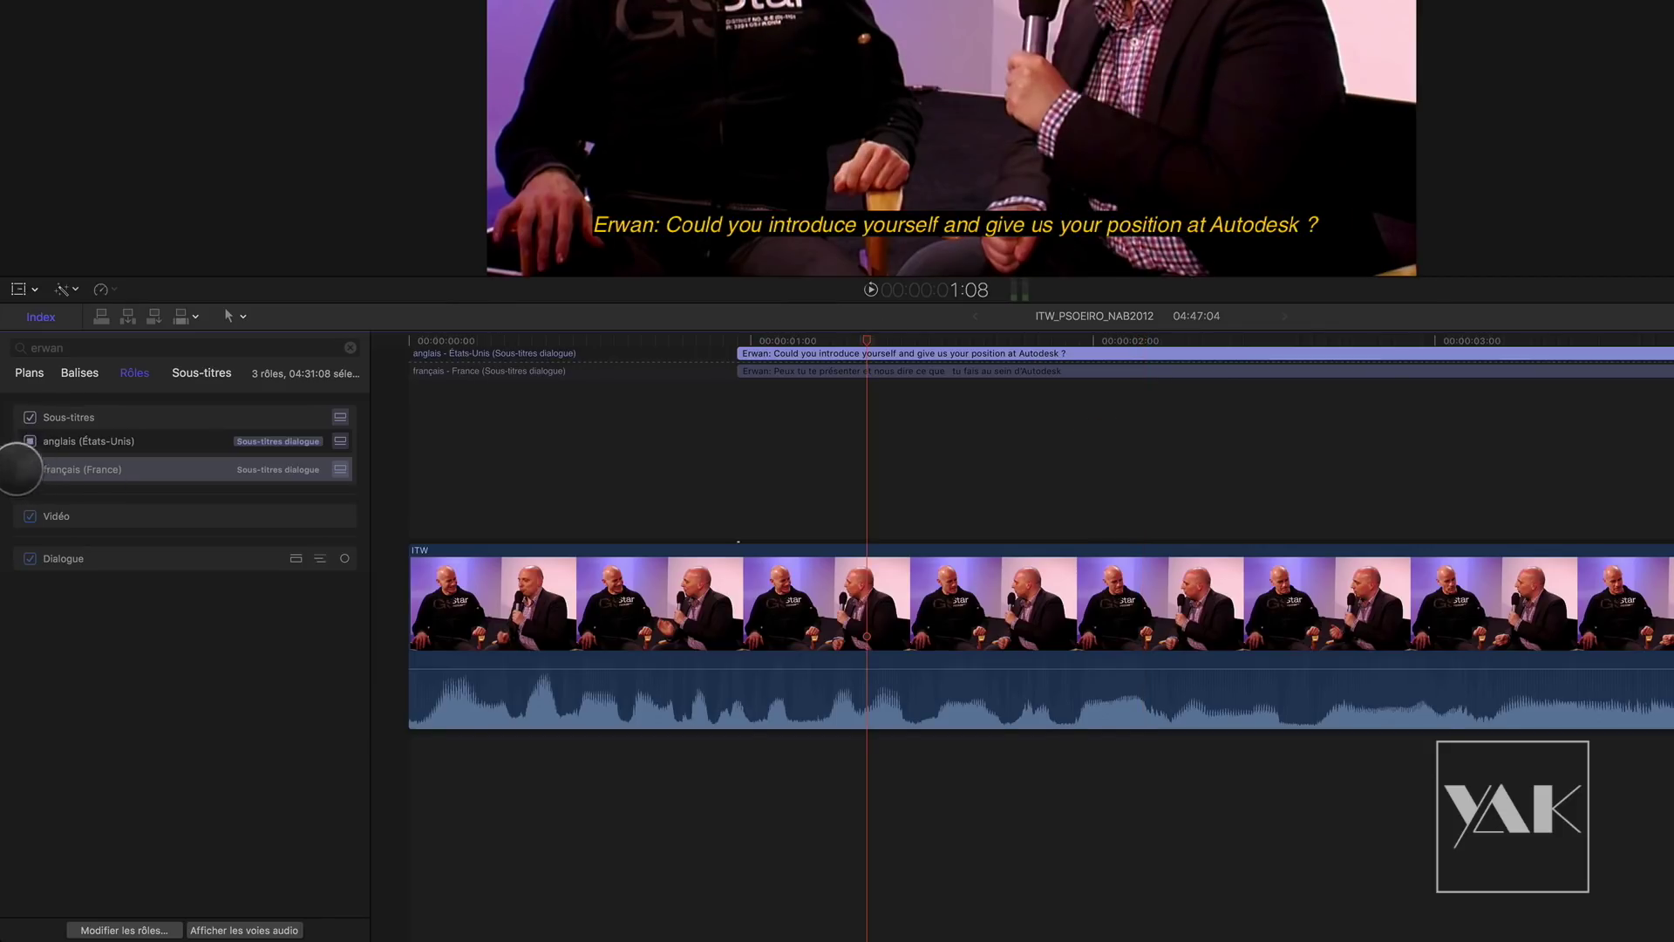
Step: Make the French subtitle role visible in the viewer again
{"action": "left_click", "coordinate": [29, 471]}
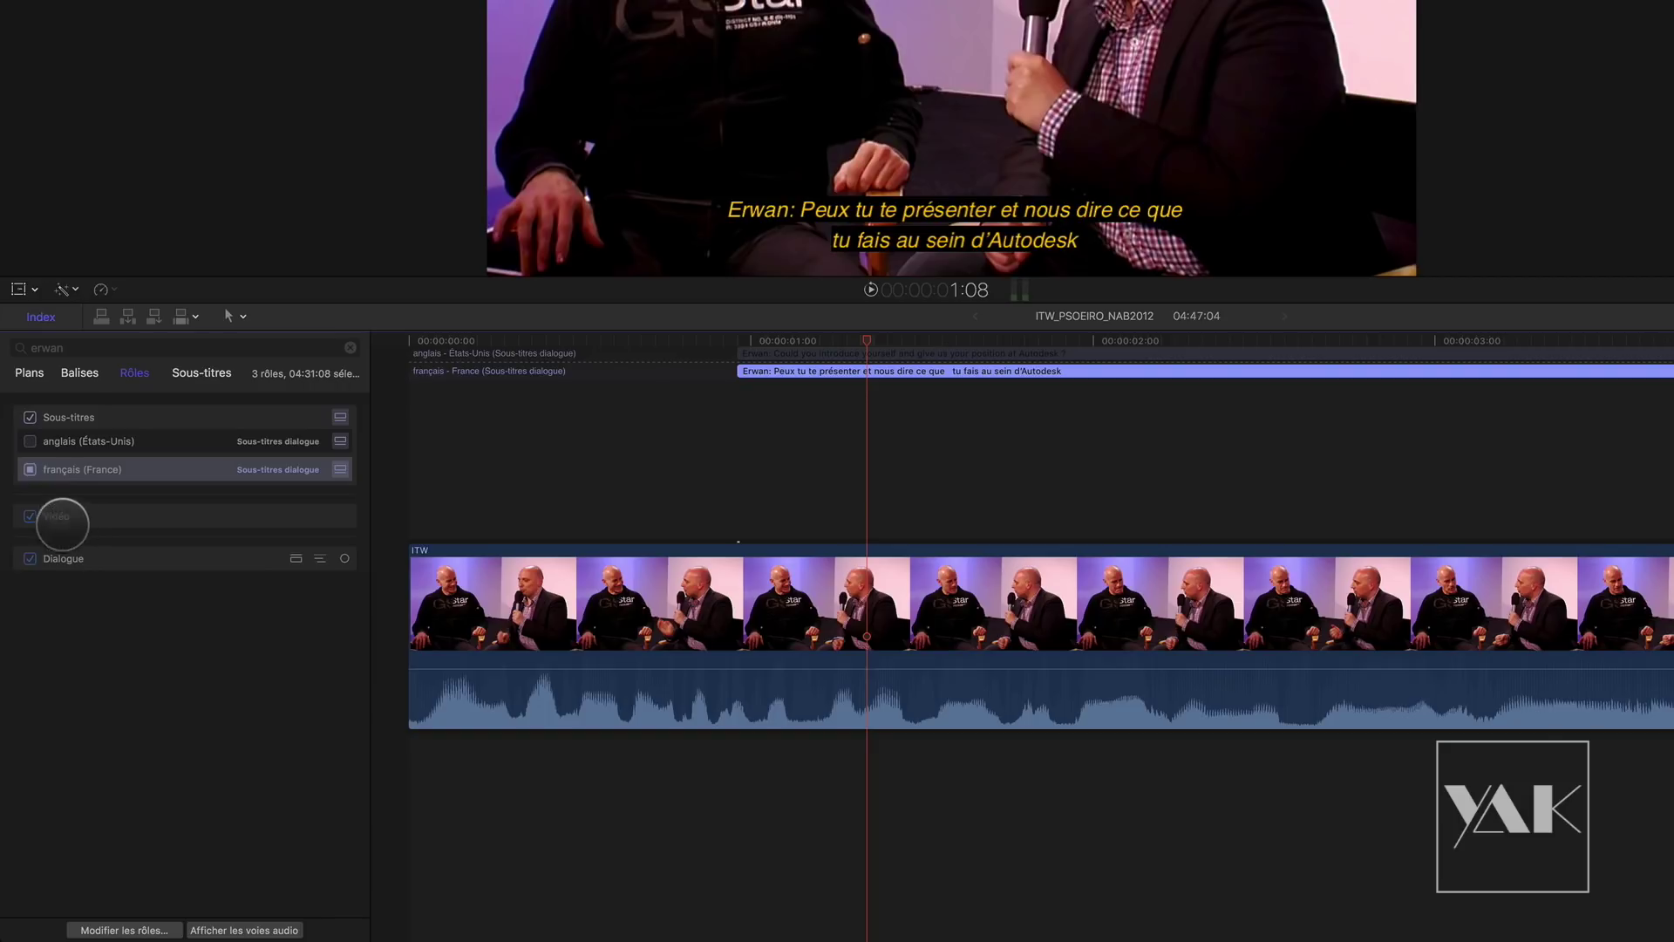
{"action": "left_click", "coordinate": [30, 471]}
{"action": "left_click", "coordinate": [31, 470]}
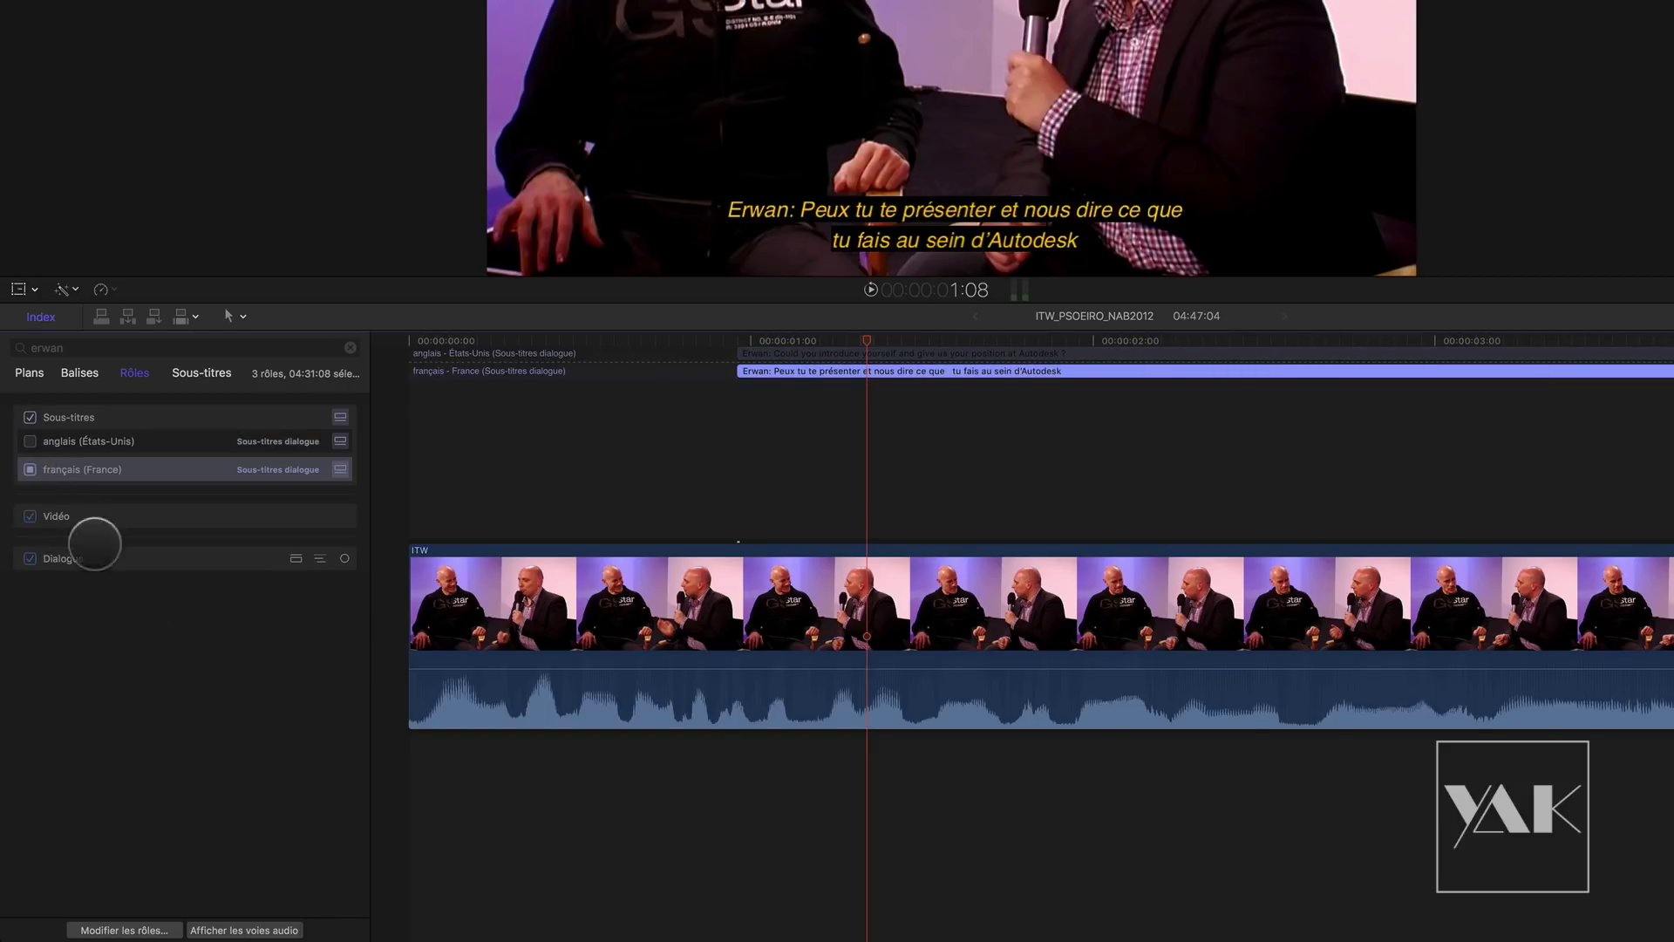
Step: In the library roles editor, browse languages without adding one, then list ITT and CEA-608 subtitle formats
{"action": "left_click", "coordinate": [129, 926]}
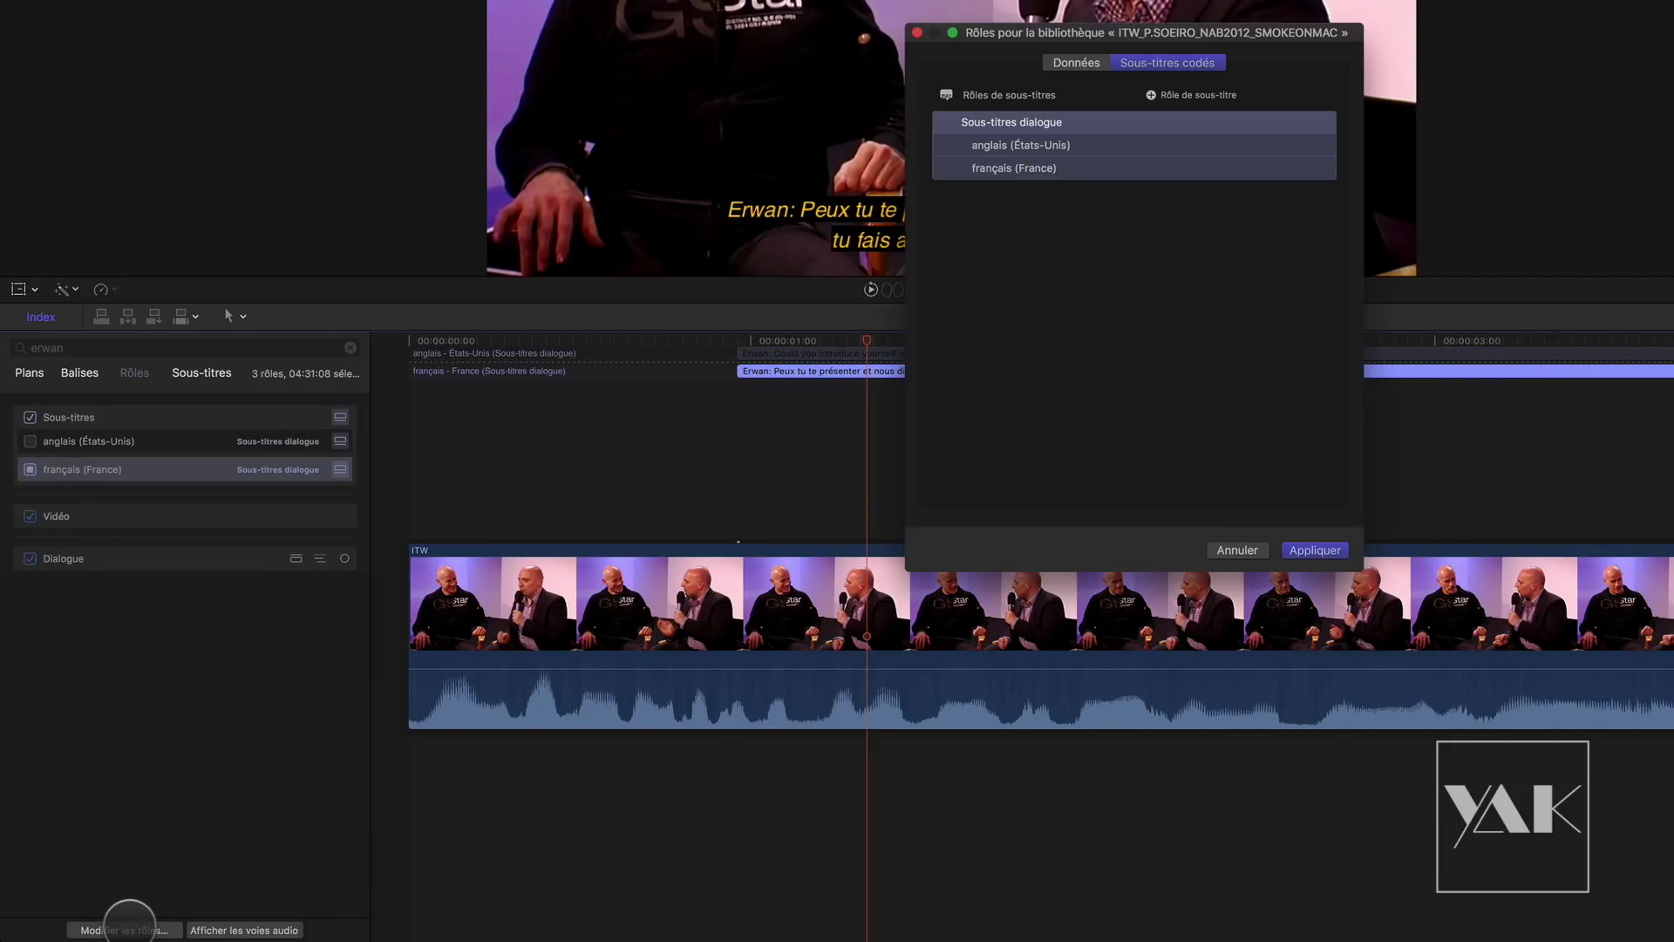
{"action": "mouse_move", "coordinate": [967, 132]}
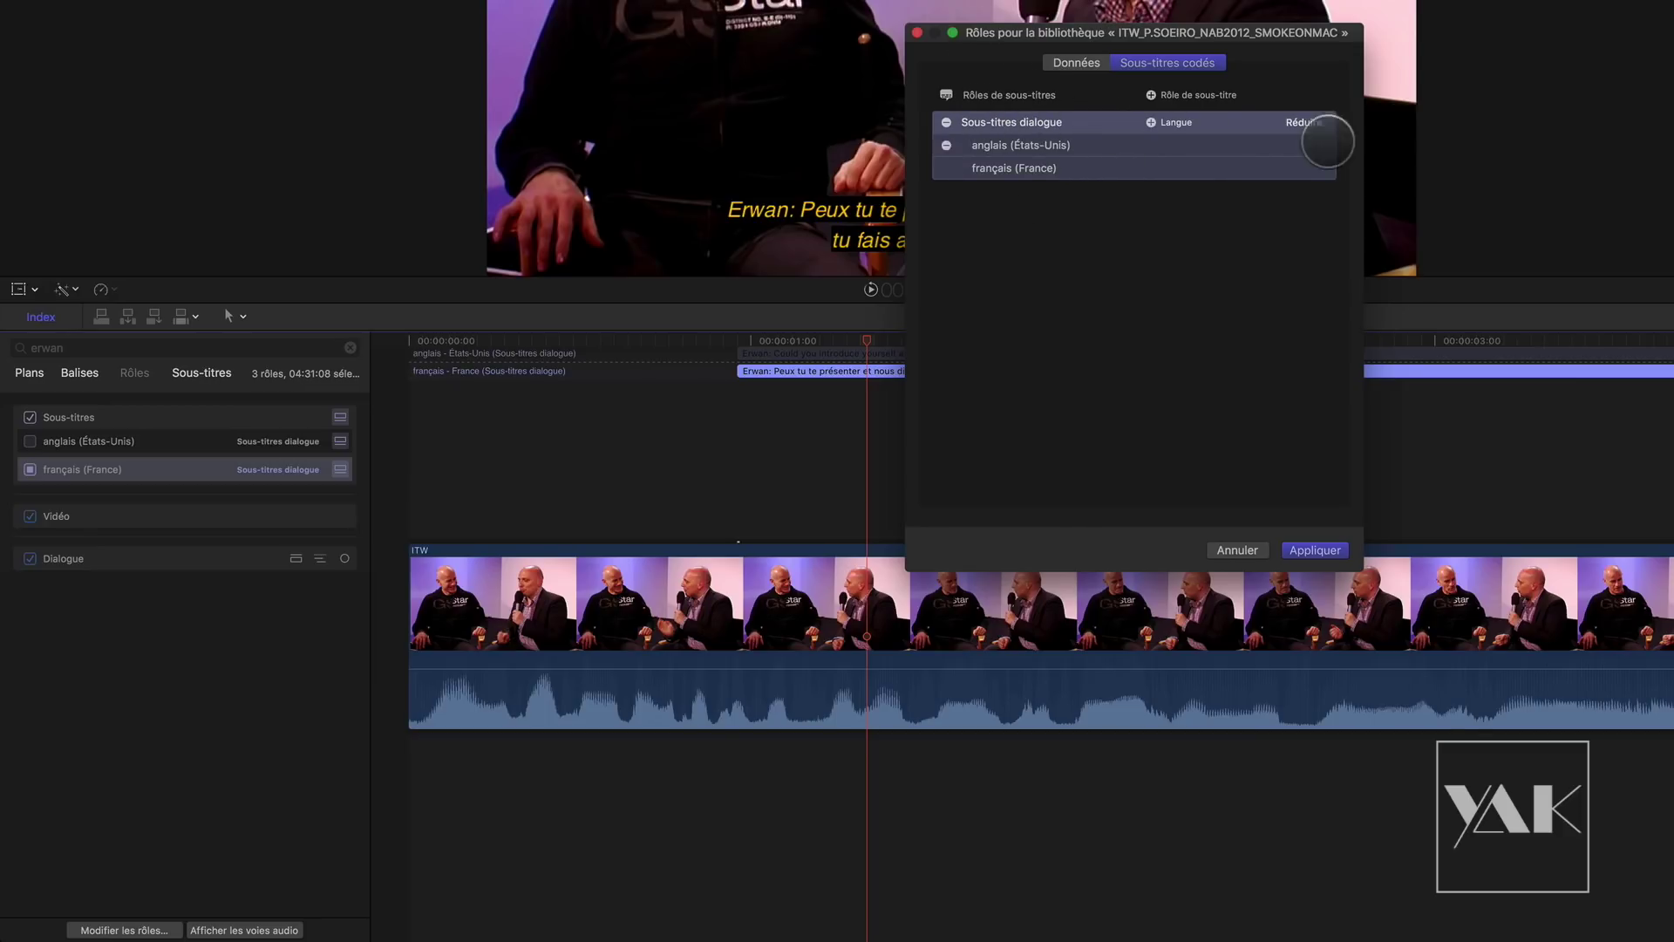
{"action": "left_click", "coordinate": [1151, 122]}
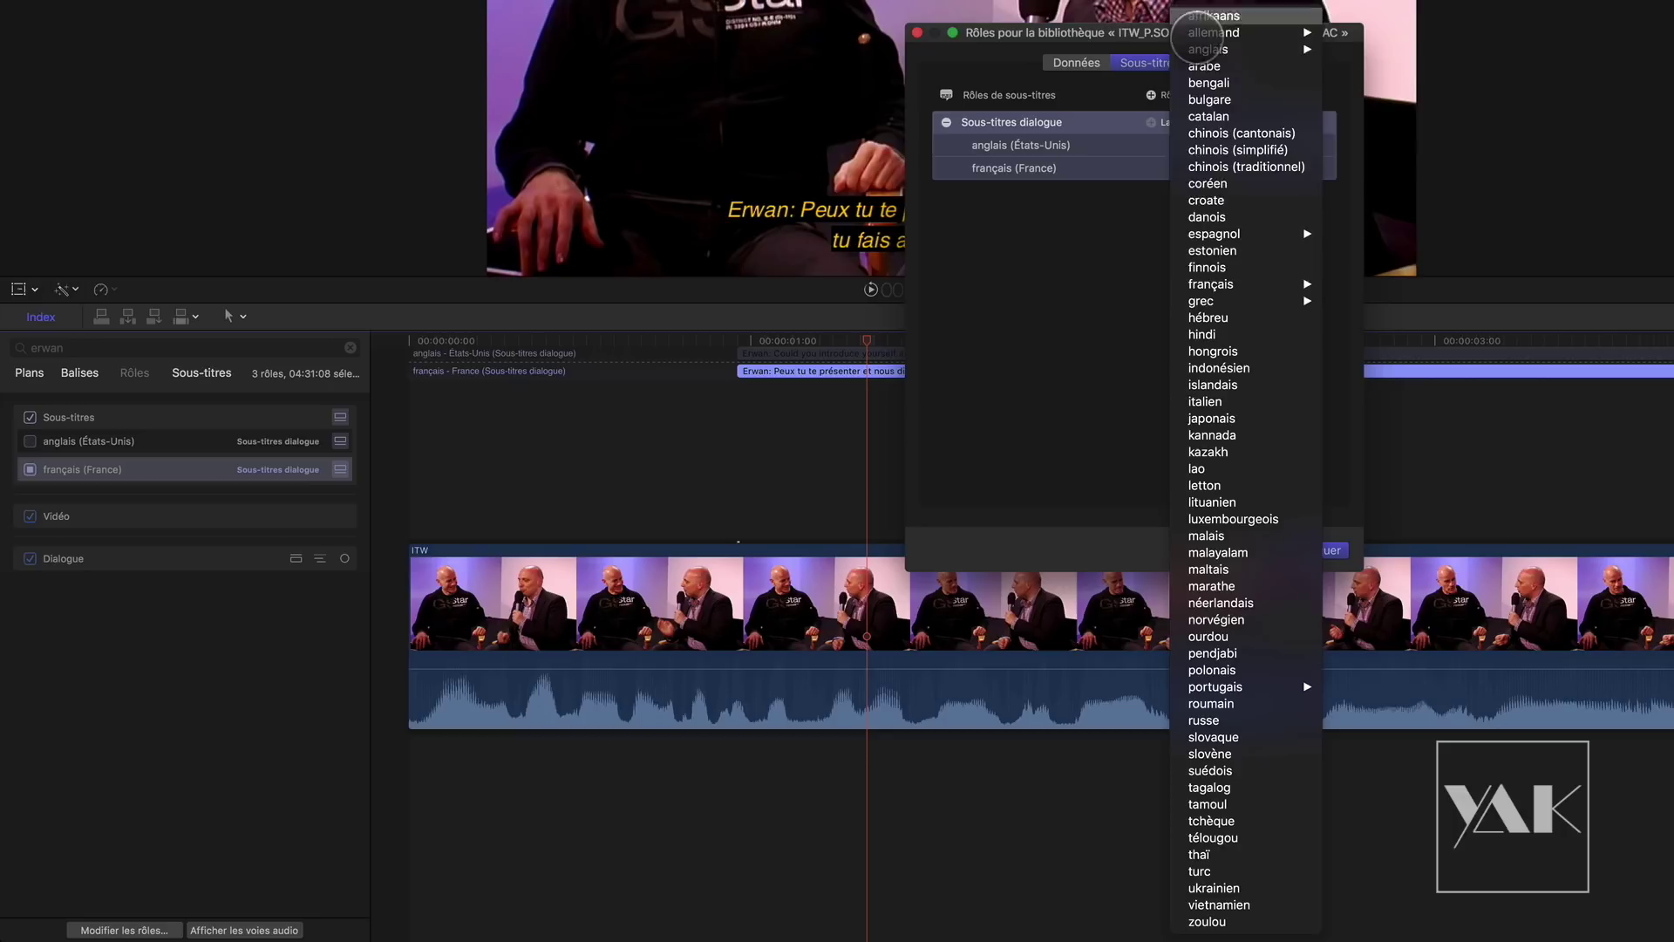
{"action": "left_click", "coordinate": [1051, 264]}
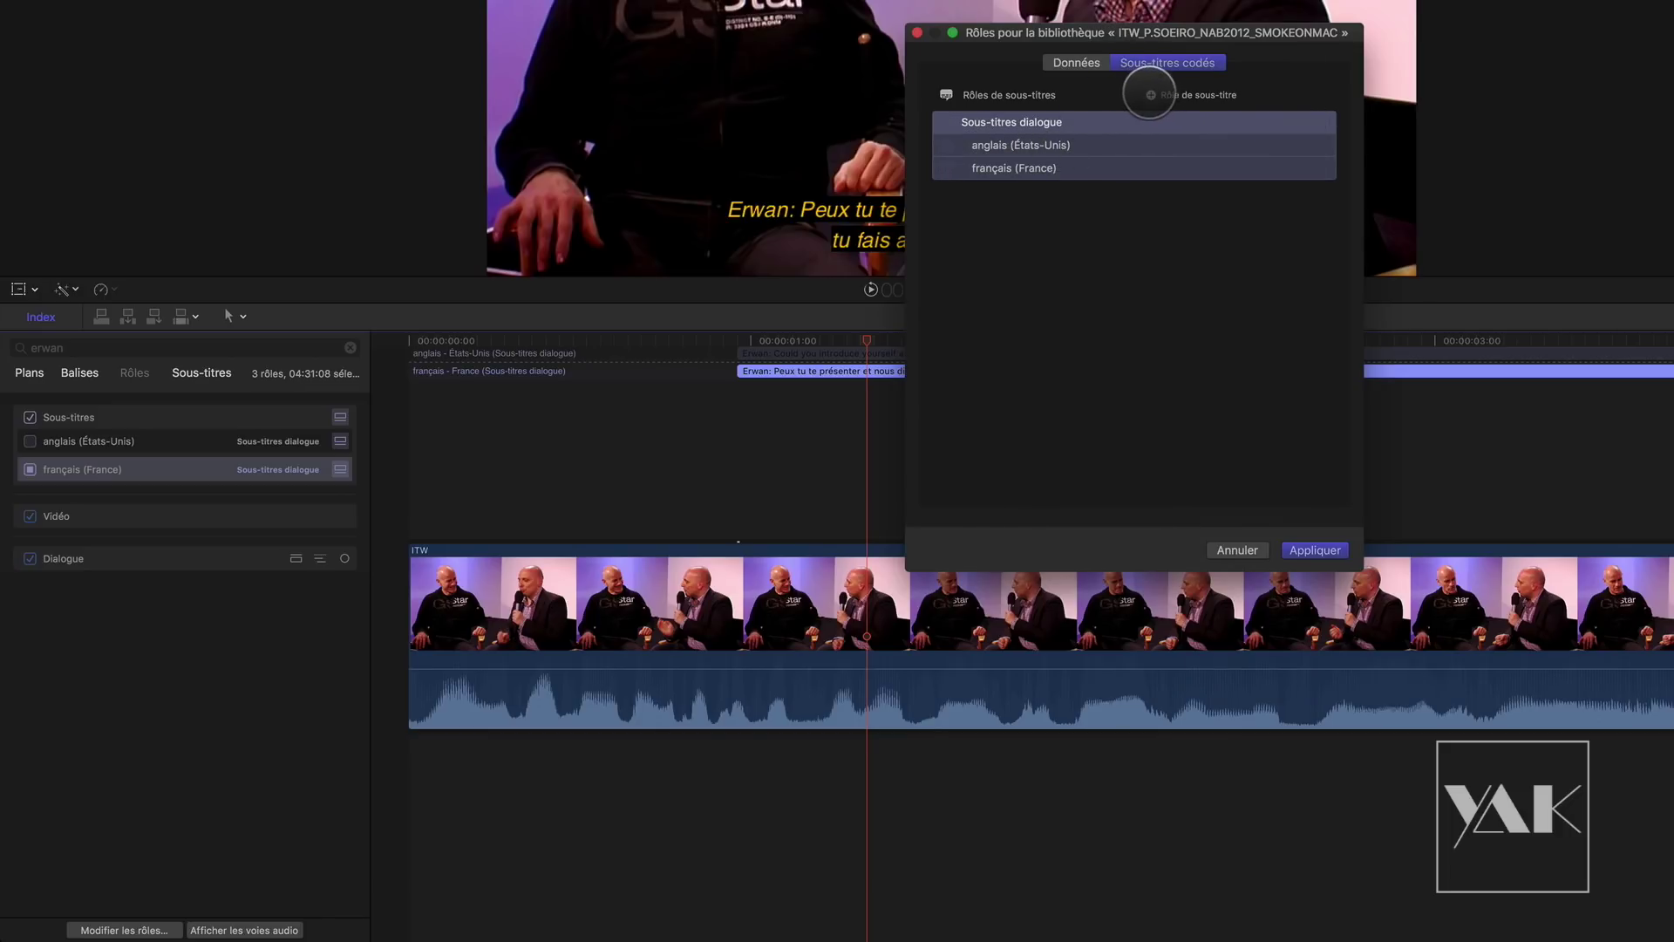
{"action": "left_click", "coordinate": [1149, 94]}
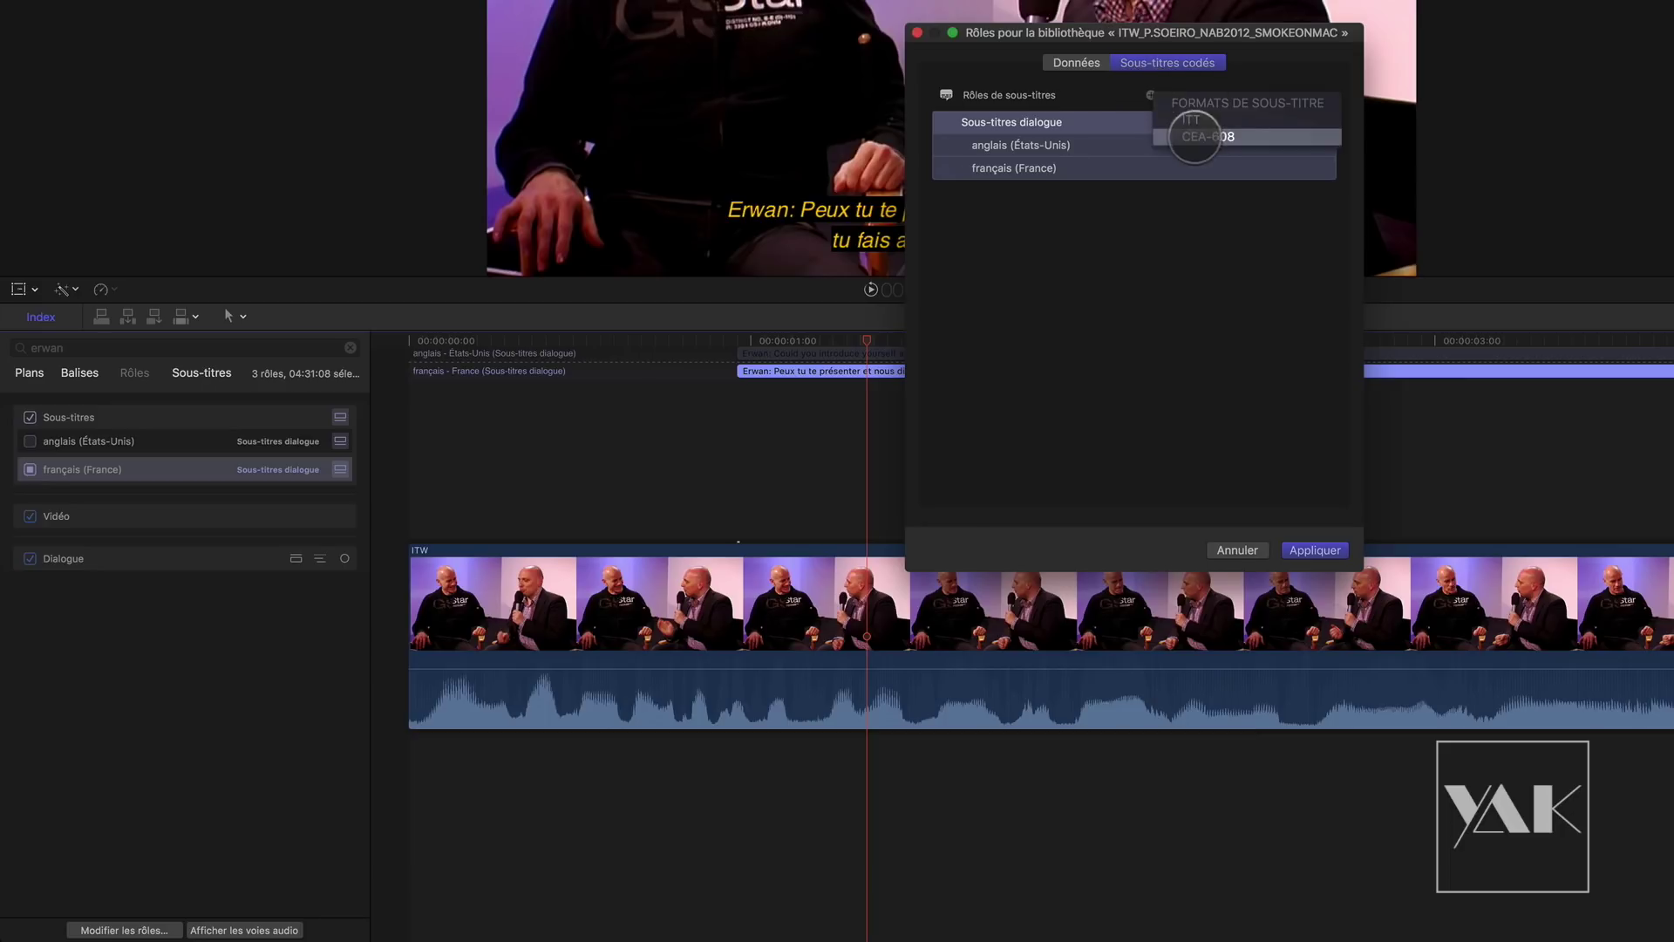
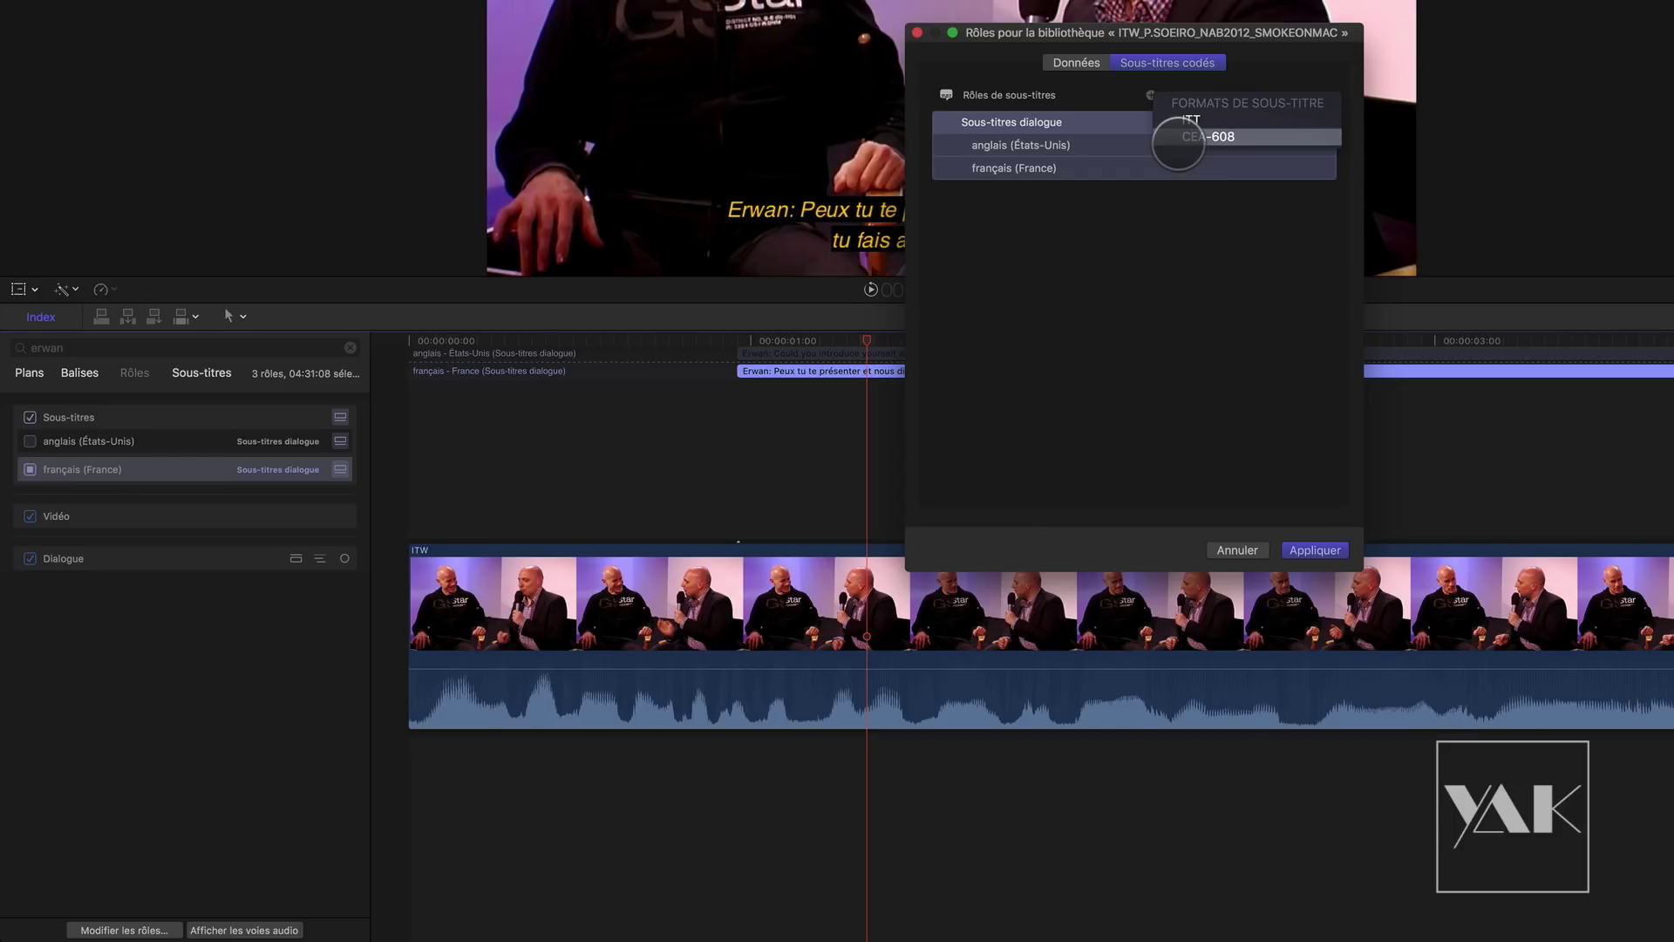
Step: Dismiss the subtitle formats list and cancel the library Roles dialog without changes
{"action": "left_click", "coordinate": [1212, 138]}
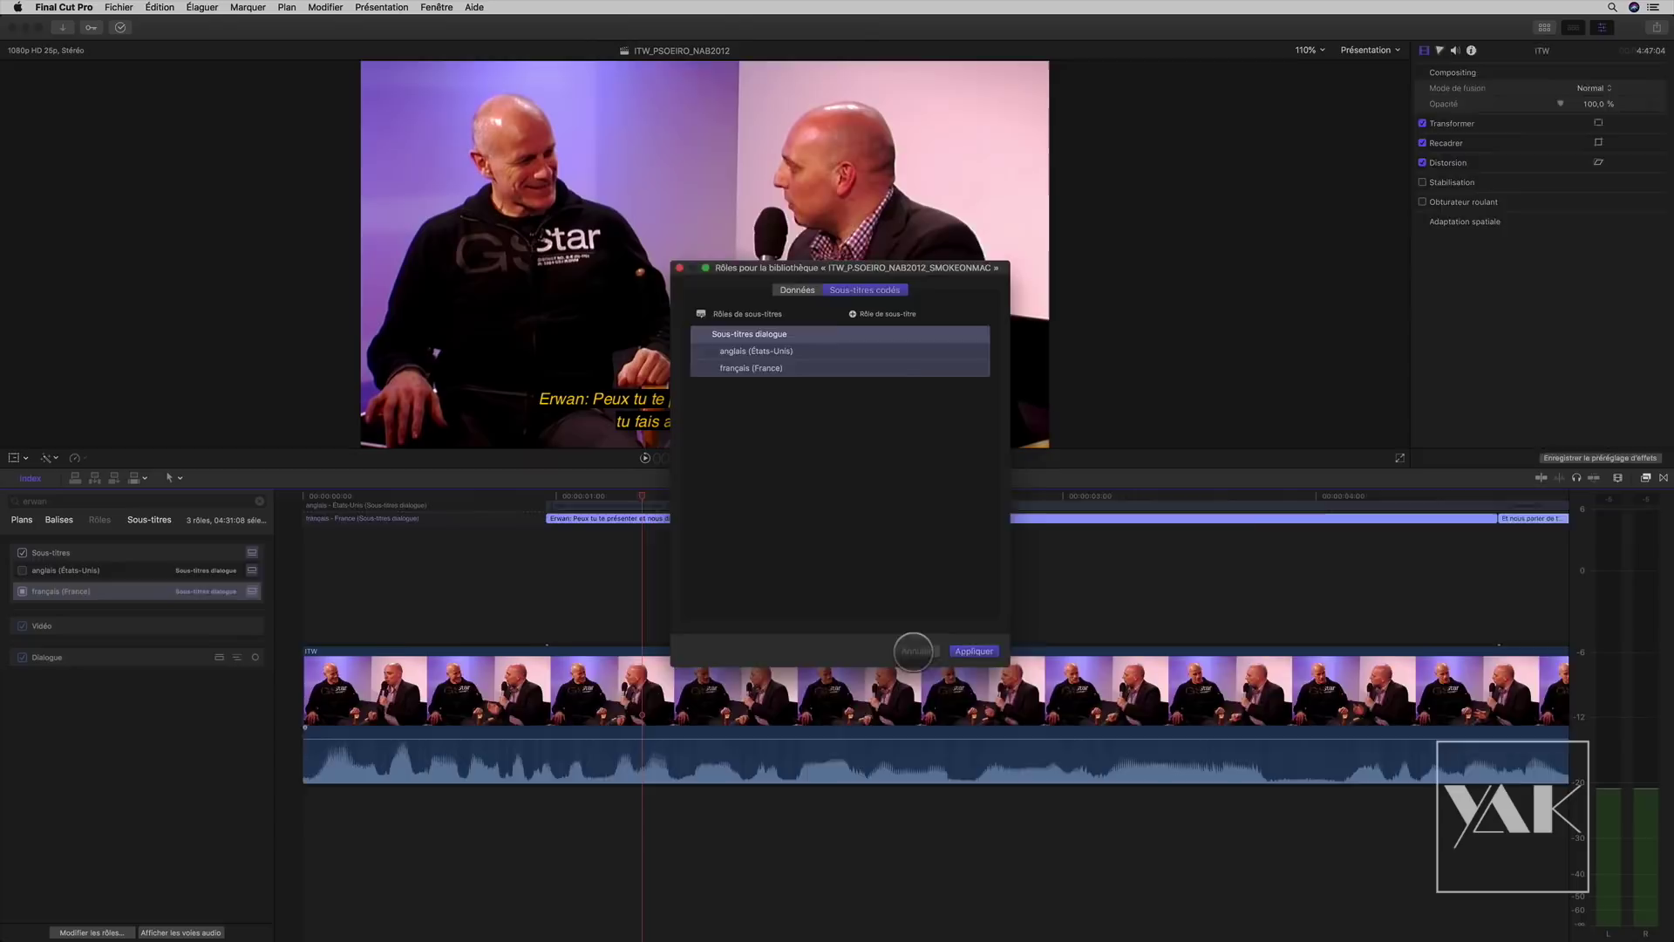
{"action": "left_click", "coordinate": [1237, 549]}
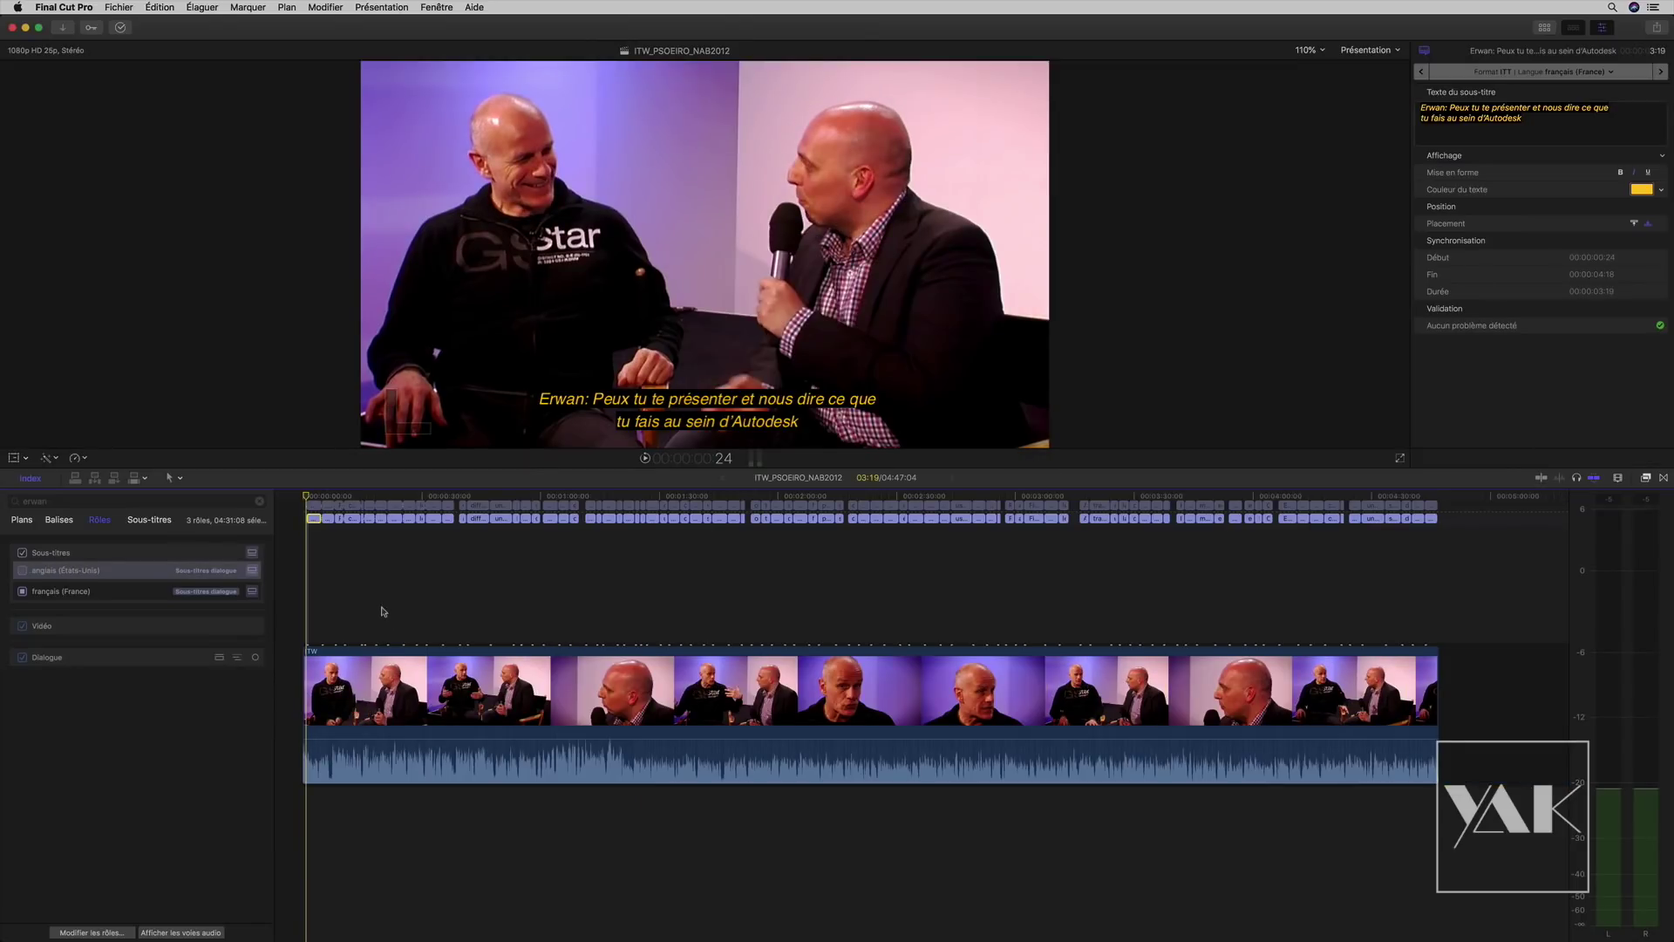
{"action": "key", "text": "super+="}
{"action": "key", "text": "super+="}
{"action": "key", "text": "super+="}
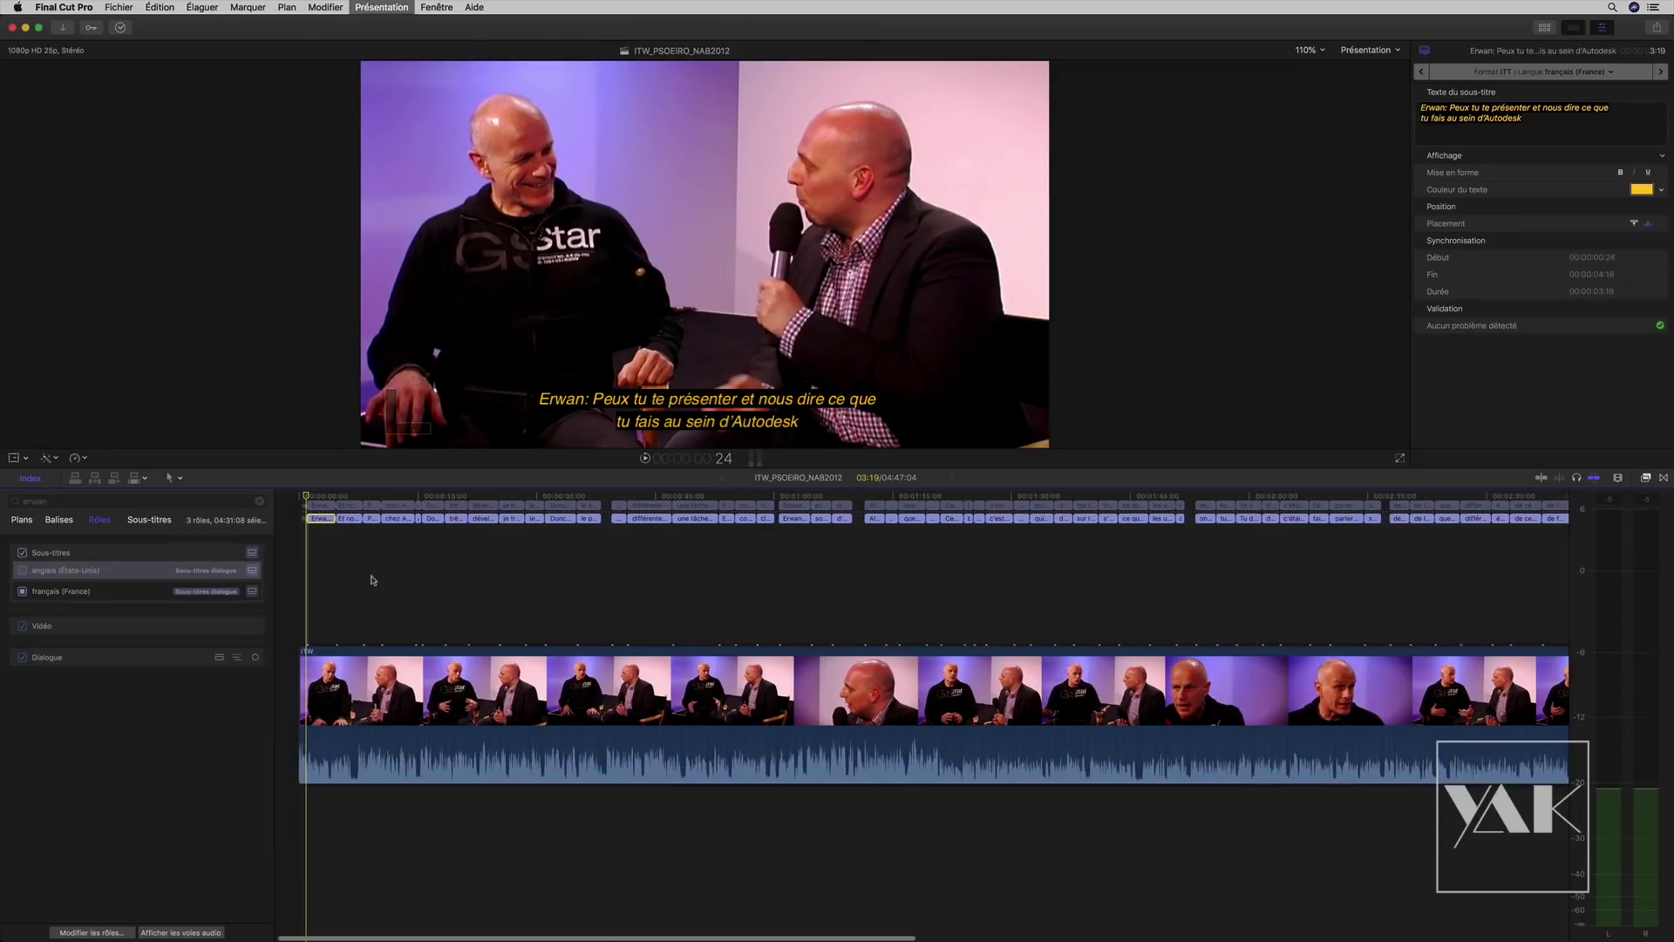
{"action": "left_click_drag", "start_coordinate": [305, 501], "coordinate": [335, 501]}
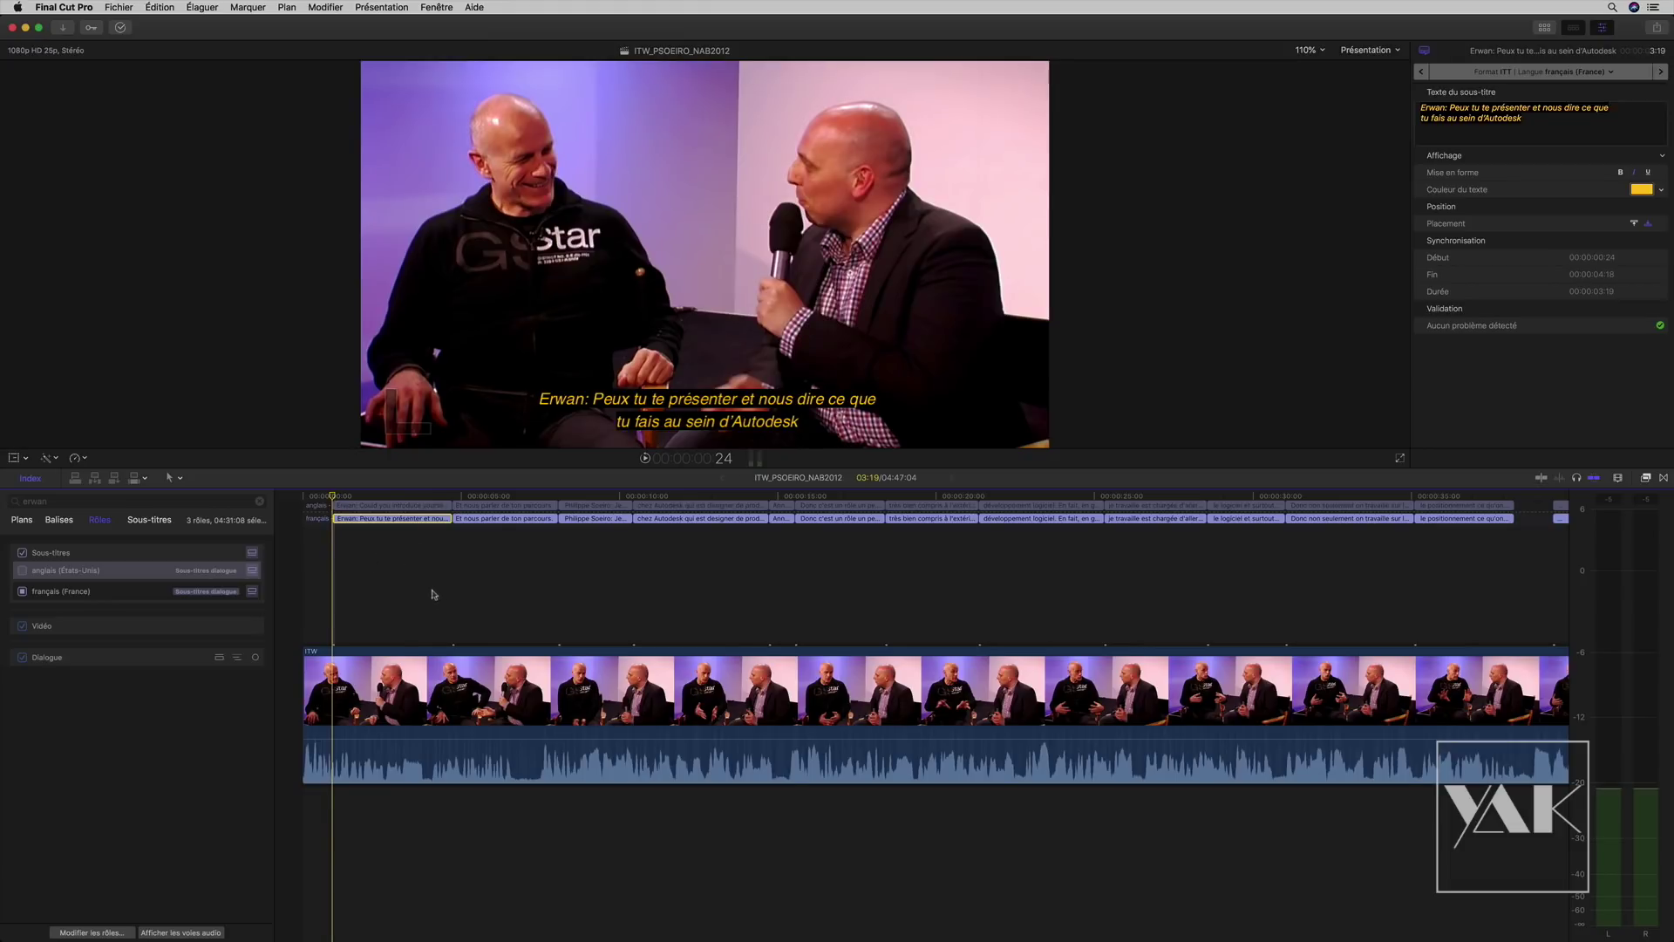
{"action": "key", "text": "shift+z"}
{"action": "left_click_drag", "start_coordinate": [1448, 580], "coordinate": [512, 477]}
{"action": "left_click", "coordinate": [704, 704]}
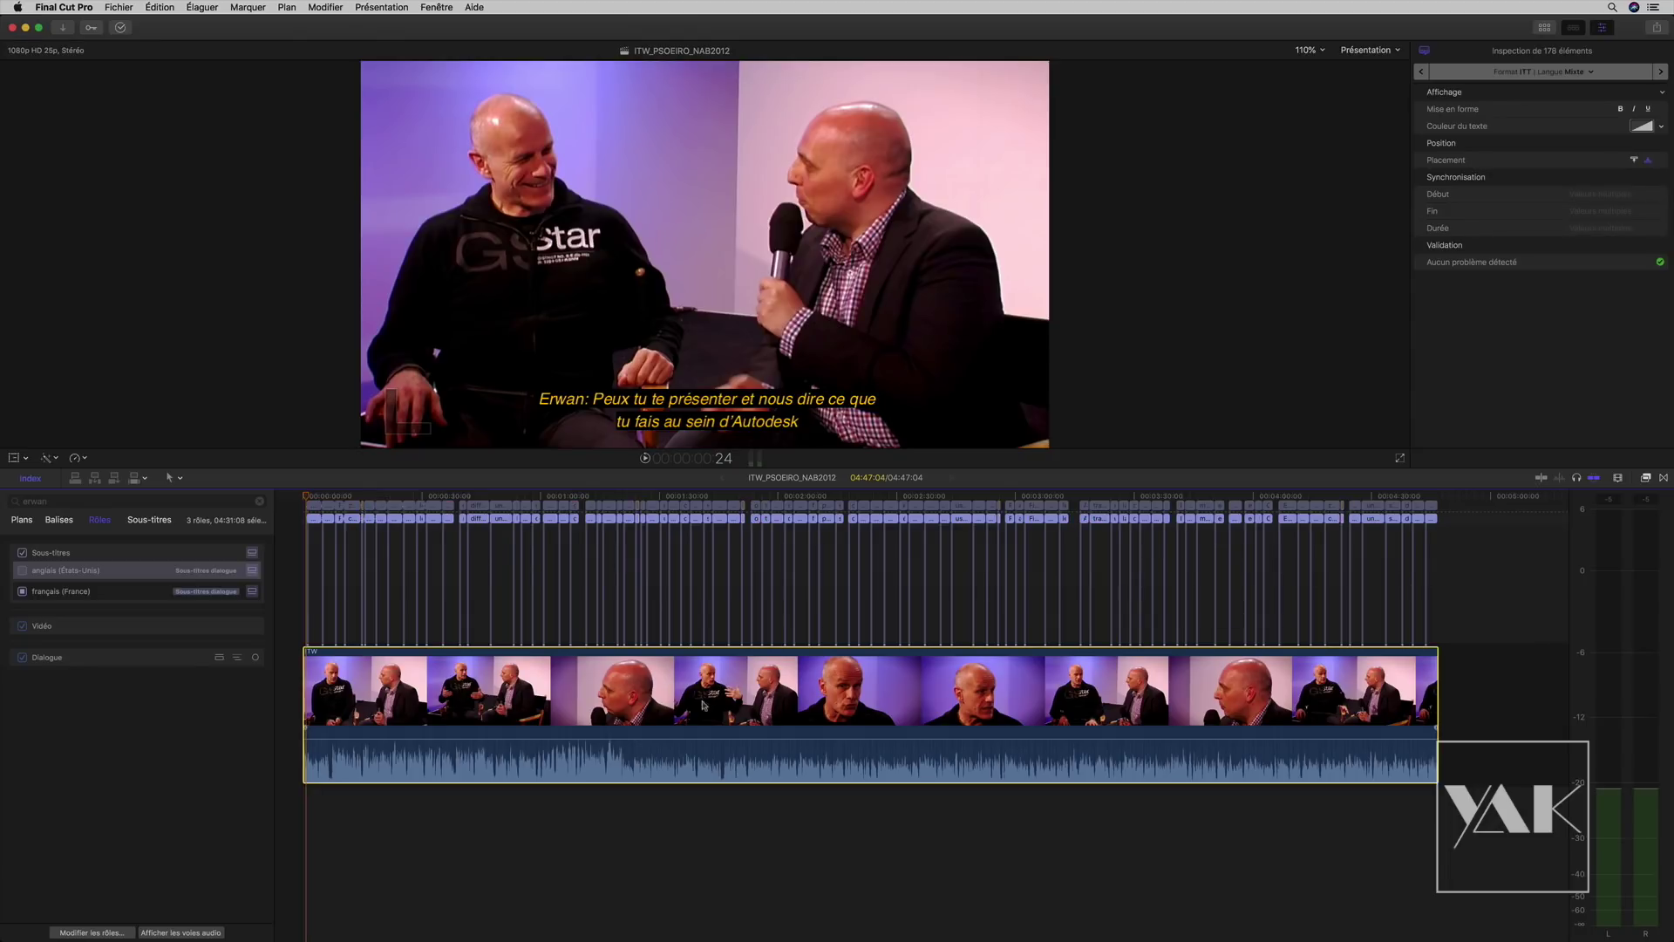
{"action": "left_click_drag", "start_coordinate": [743, 717], "coordinate": [670, 775]}
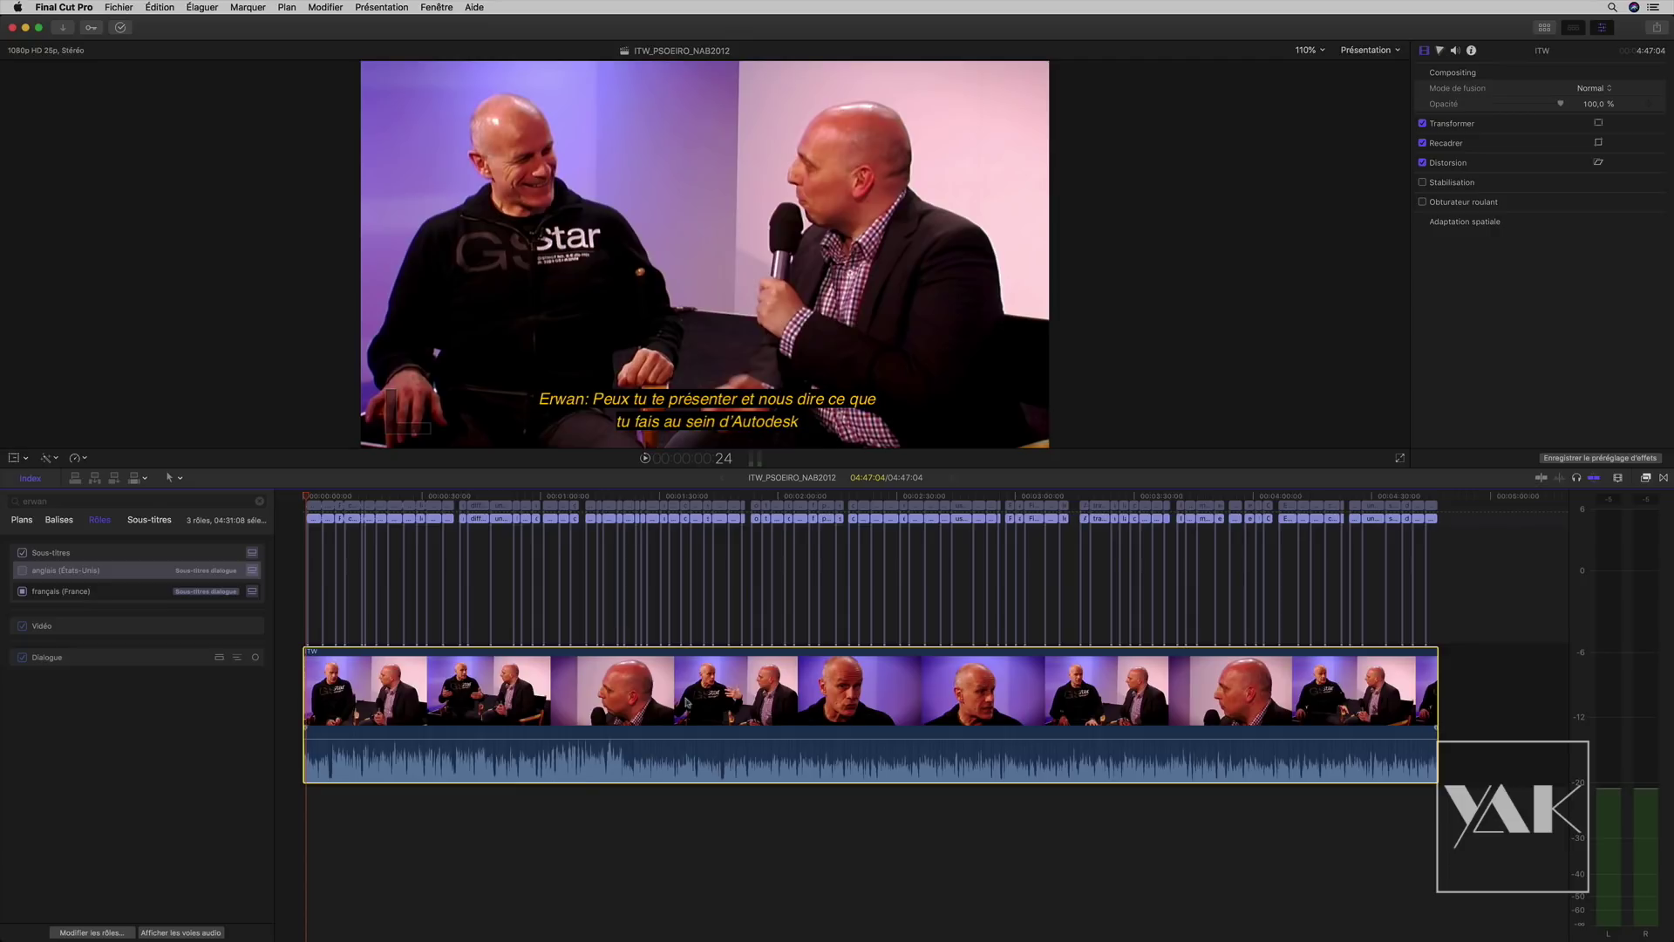
{"action": "right_click", "coordinate": [672, 694]}
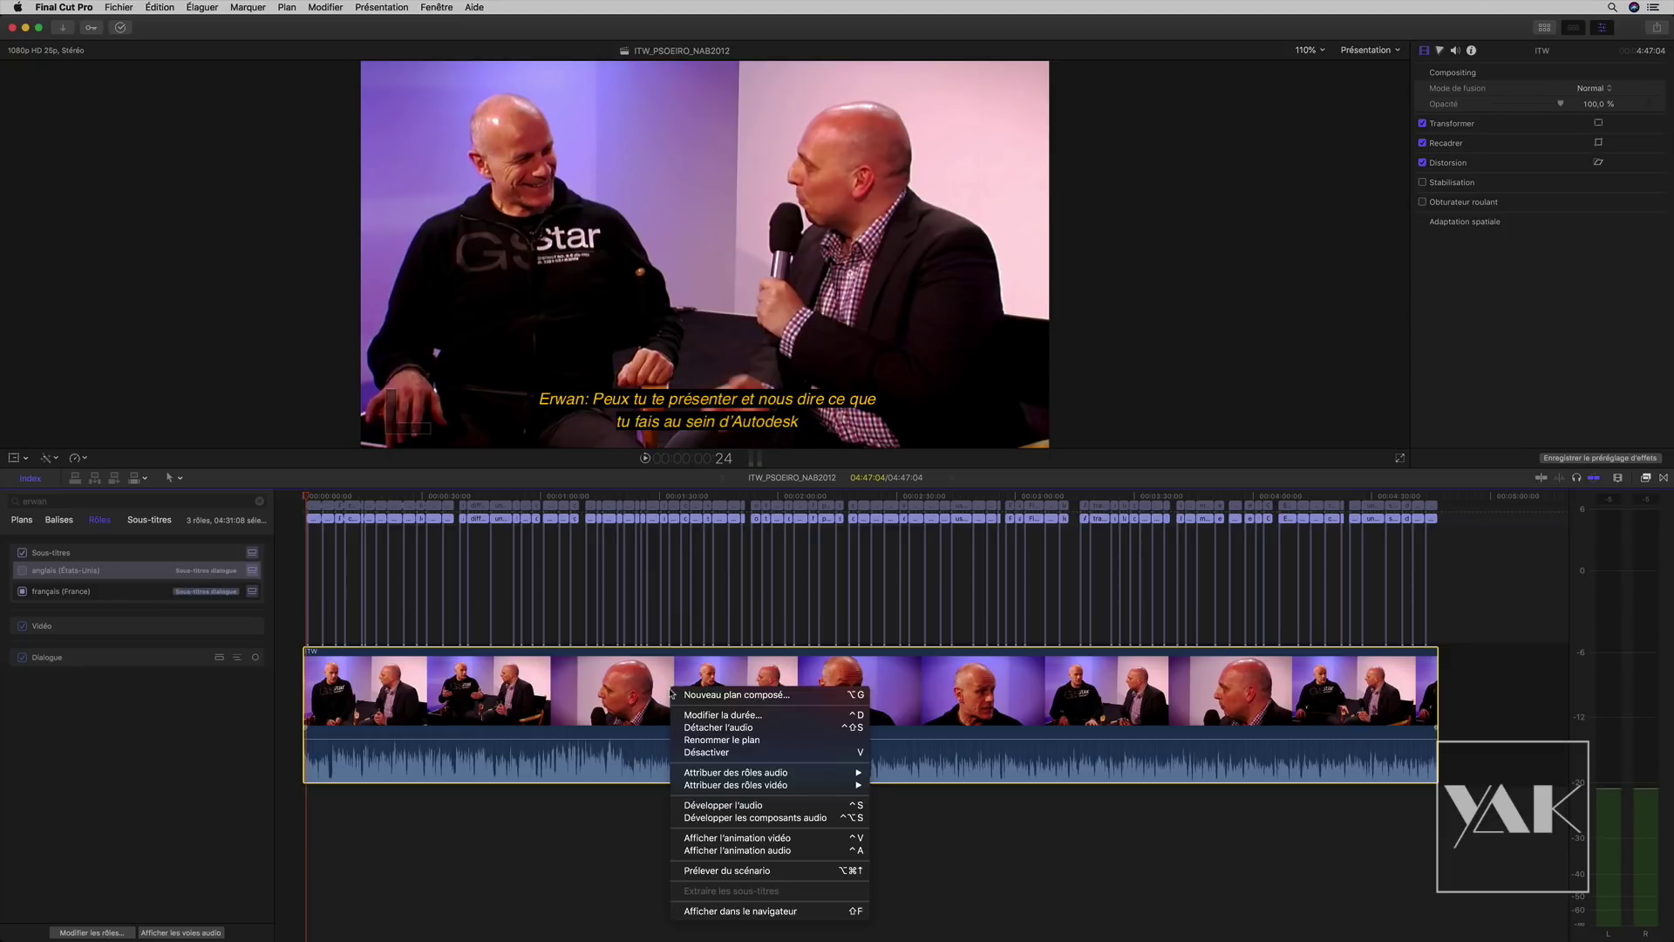
Step: Detach the interview clip's audio, then test sliding the detached audio clip along the timeline
{"action": "left_click", "coordinate": [718, 729]}
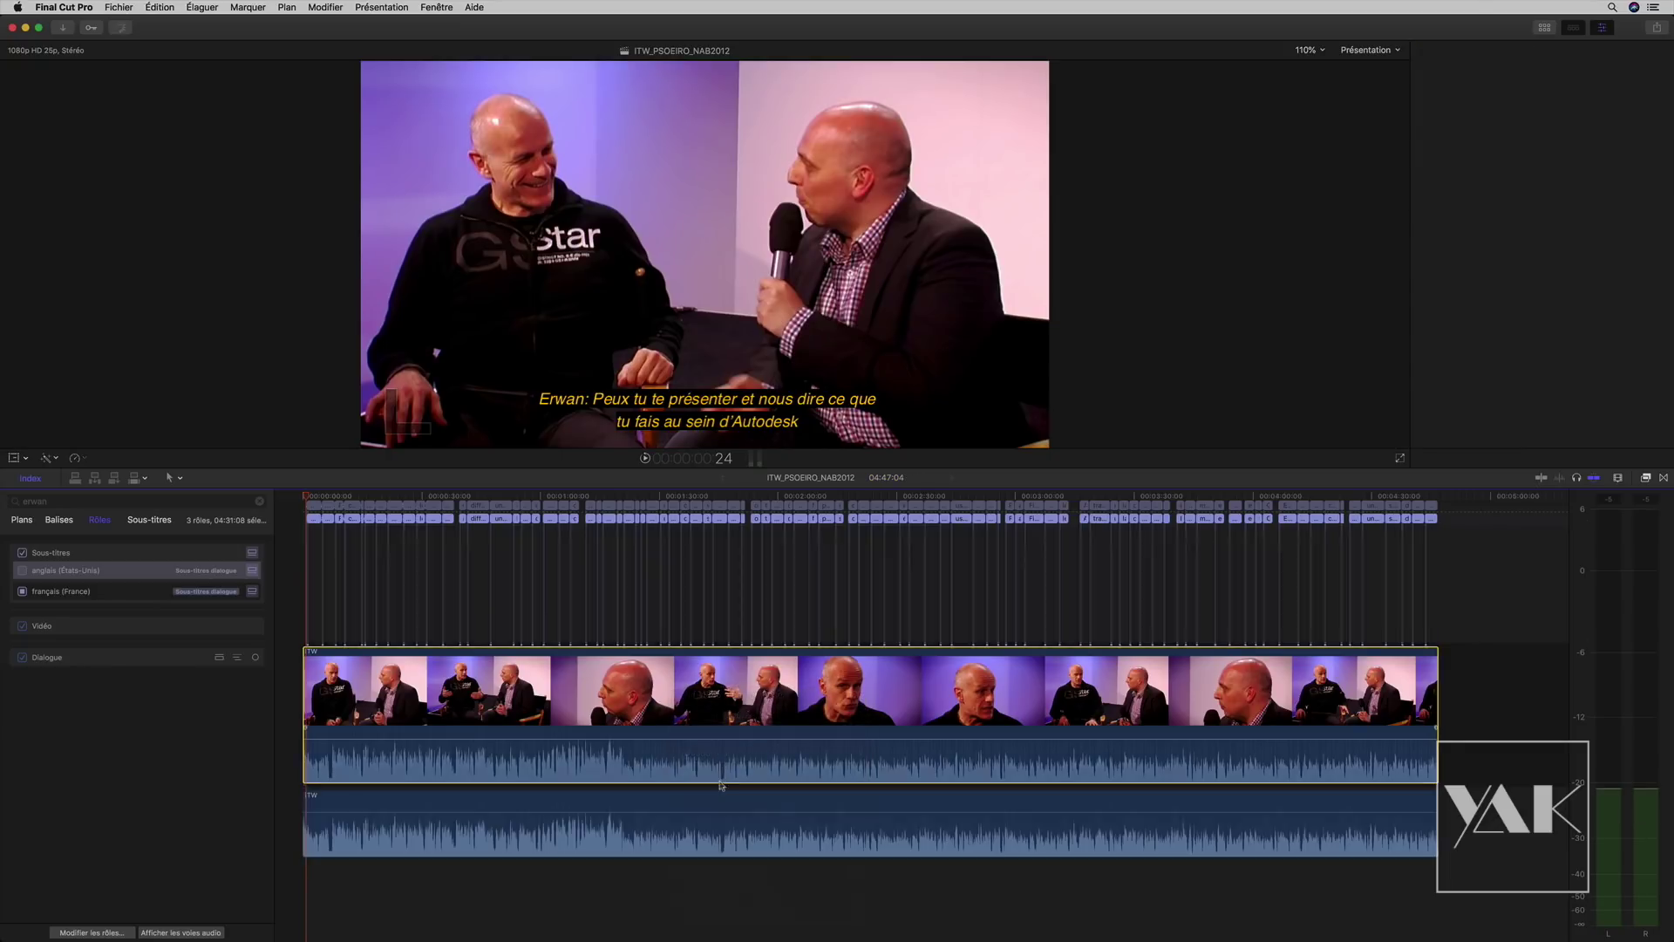
{"action": "left_click_drag", "start_coordinate": [1380, 554], "coordinate": [303, 500]}
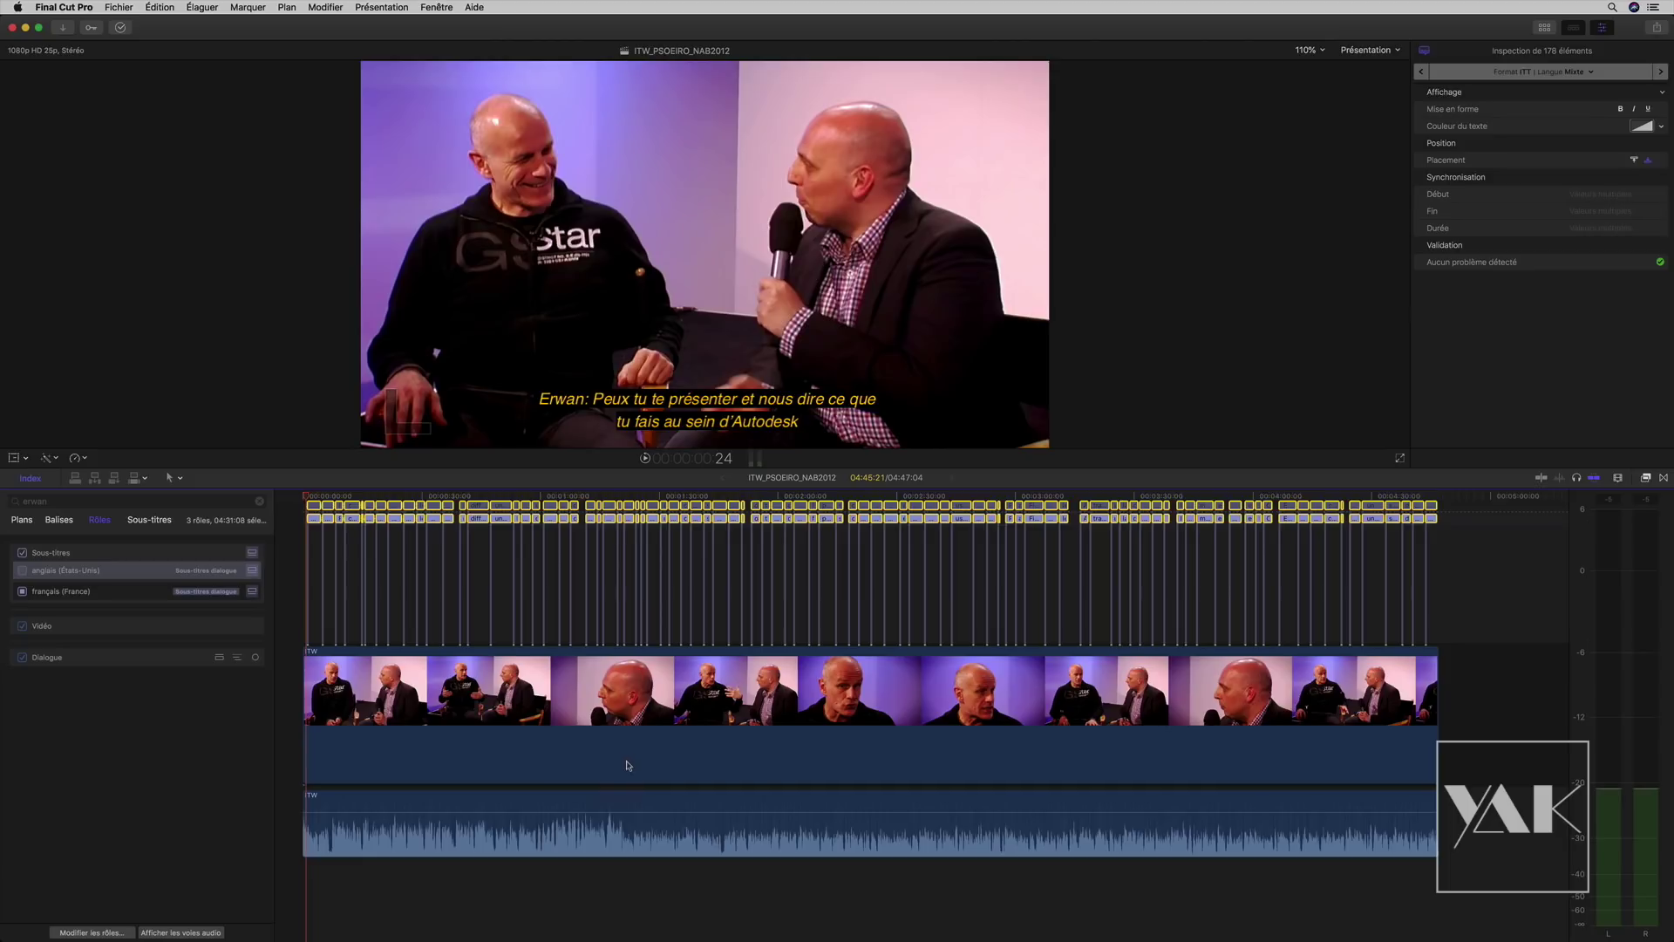
{"action": "key", "text": "alt+super"}
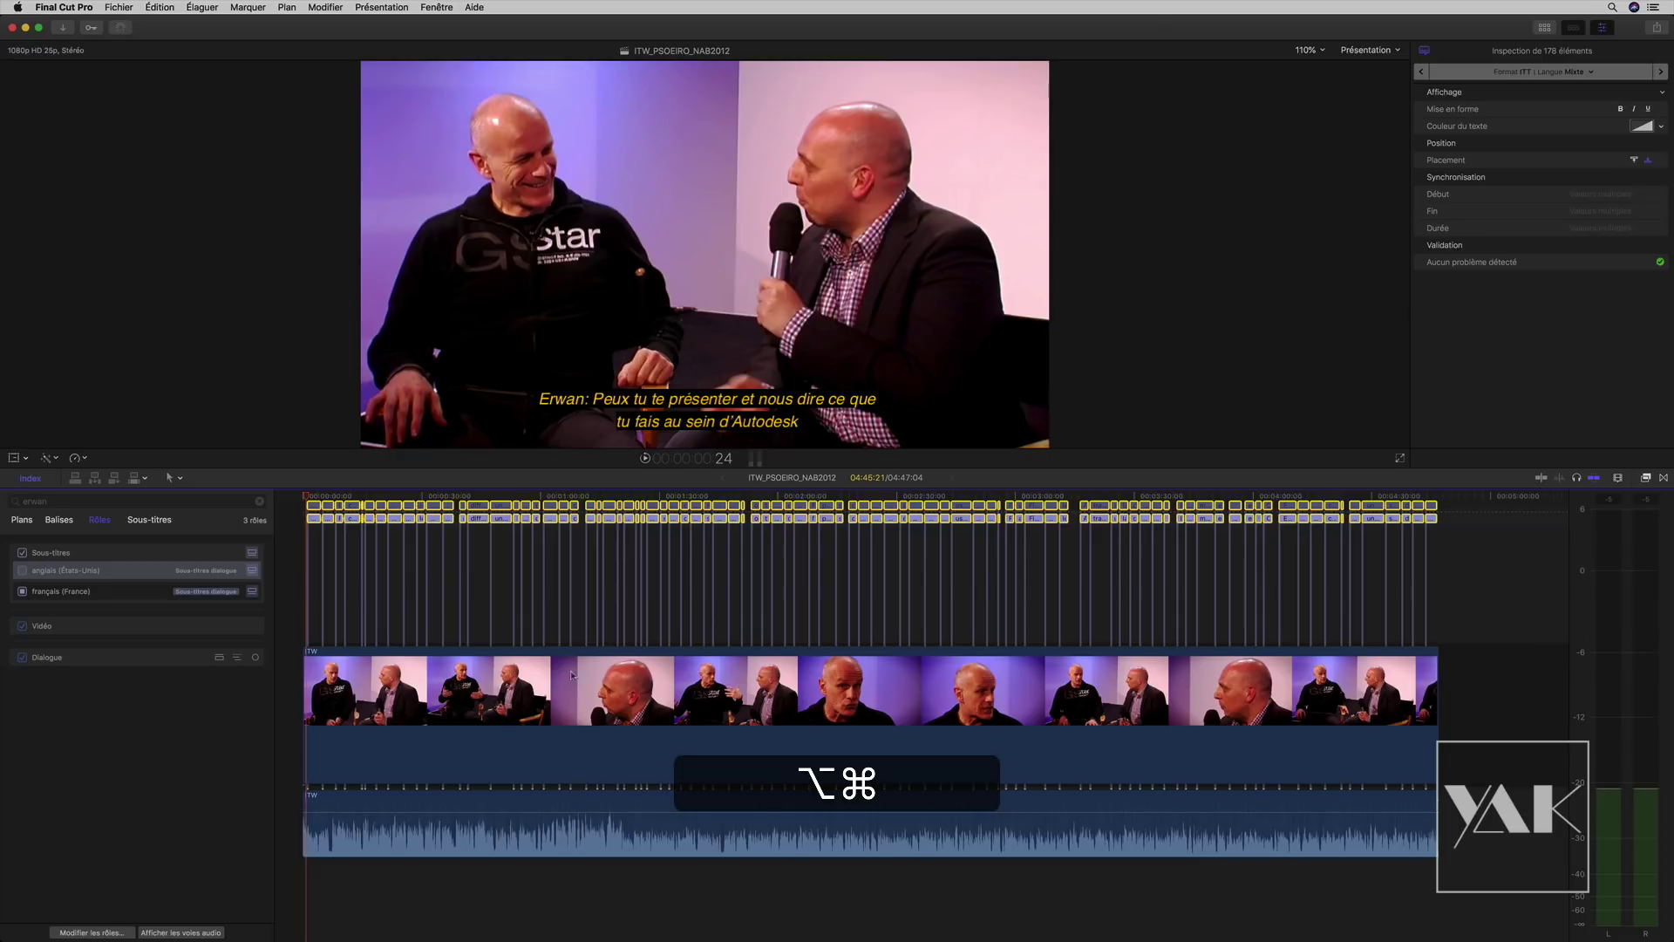
{"action": "left_click", "coordinate": [648, 803]}
{"action": "left_click_drag", "start_coordinate": [648, 803], "coordinate": [613, 813]}
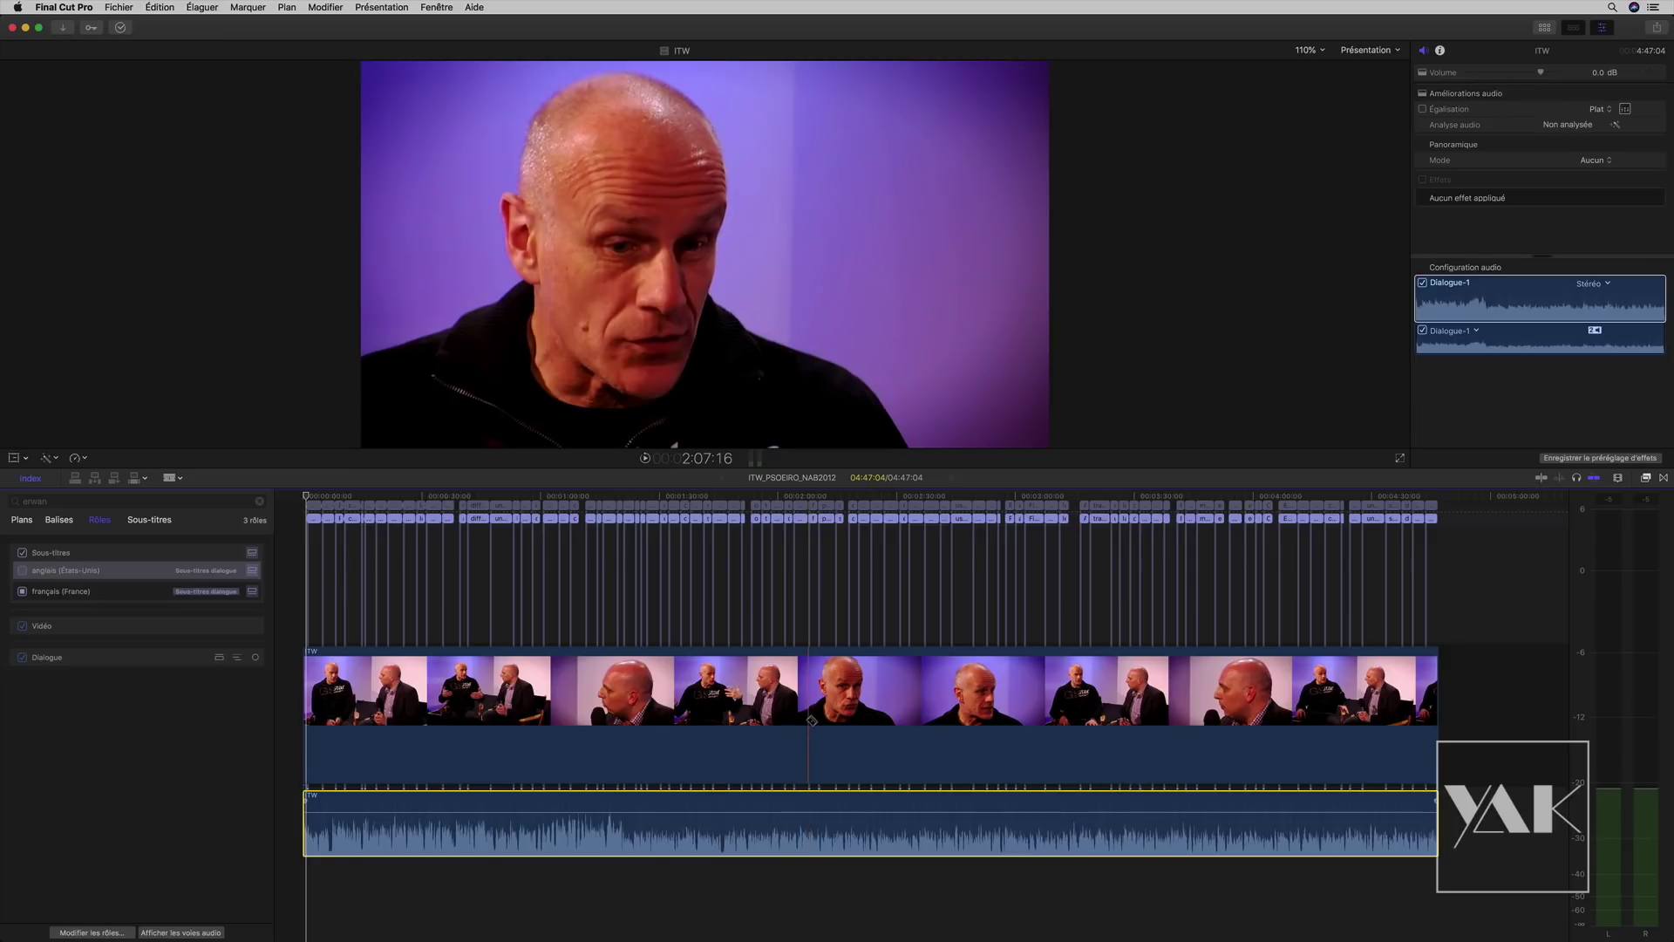
Step: Blade the video and detached audio at the same two points, then slide the middle audio section
{"action": "left_click", "coordinate": [810, 720]}
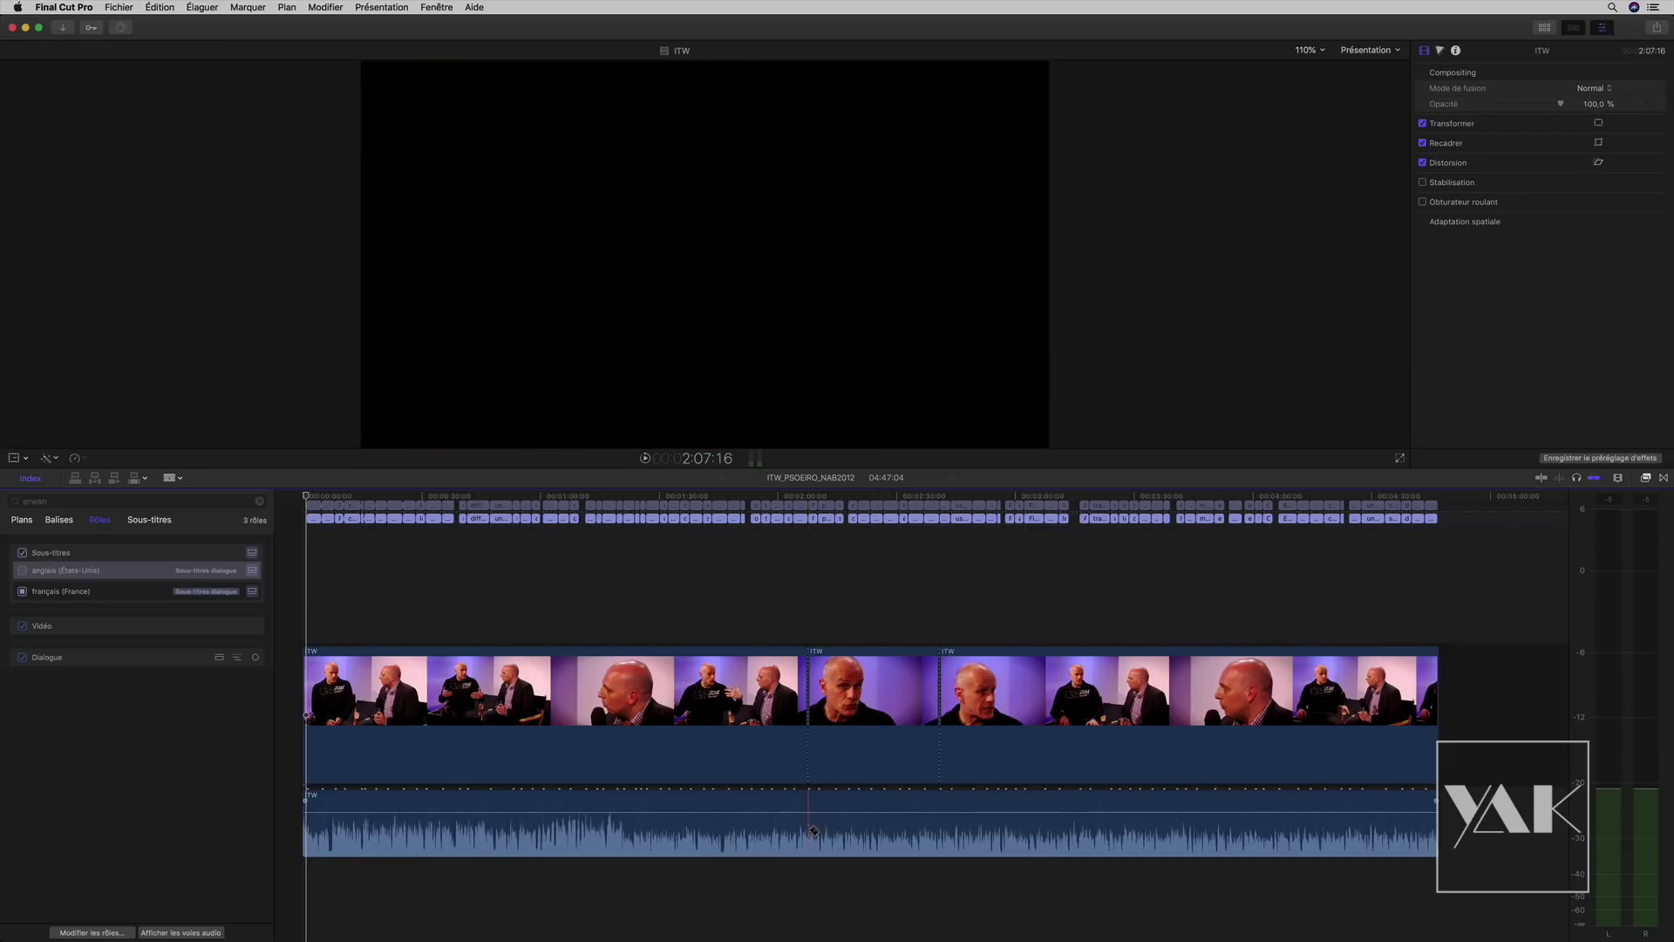
{"action": "left_click", "coordinate": [809, 820]}
{"action": "left_click", "coordinate": [939, 824]}
{"action": "key", "text": "a"}
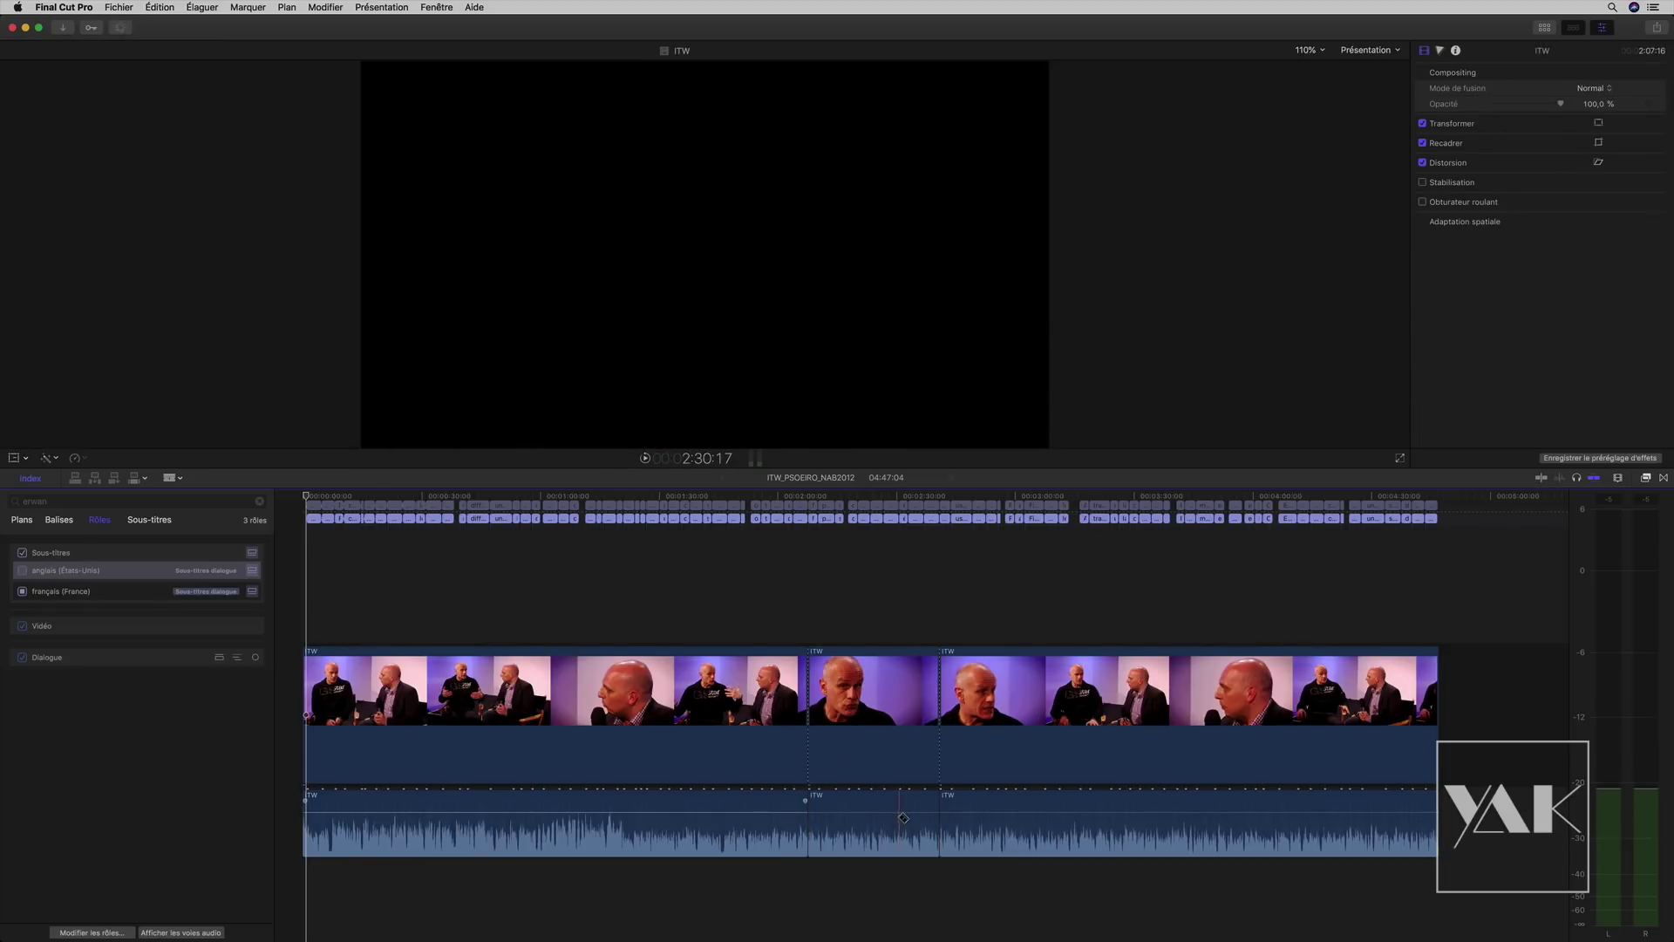
{"action": "left_click", "coordinate": [885, 806]}
{"action": "mouse_move", "coordinate": [885, 806]}
{"action": "left_mouse_down"}
{"action": "mouse_move", "coordinate": [1046, 811]}
{"action": "mouse_move", "coordinate": [598, 811]}
{"action": "mouse_move", "coordinate": [905, 804]}
{"action": "mouse_move", "coordinate": [879, 806]}
{"action": "left_mouse_up"}
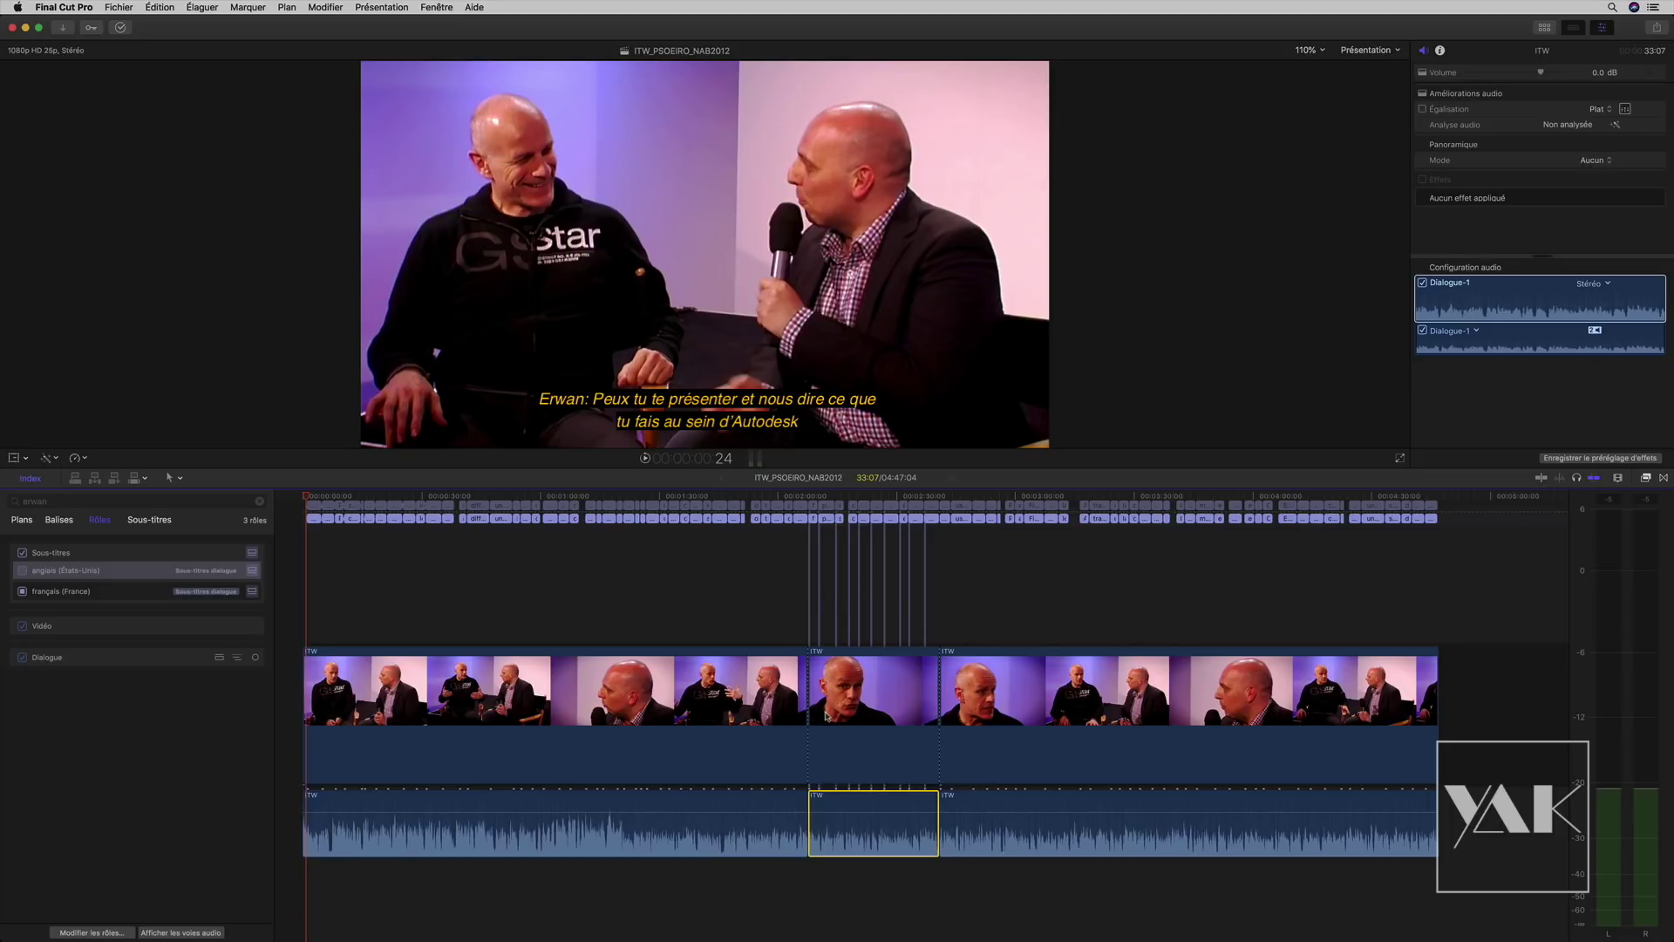
Step: Return the playhead to the project start at the first French subtitle
{"action": "left_click_drag", "start_coordinate": [673, 495], "coordinate": [303, 494]}
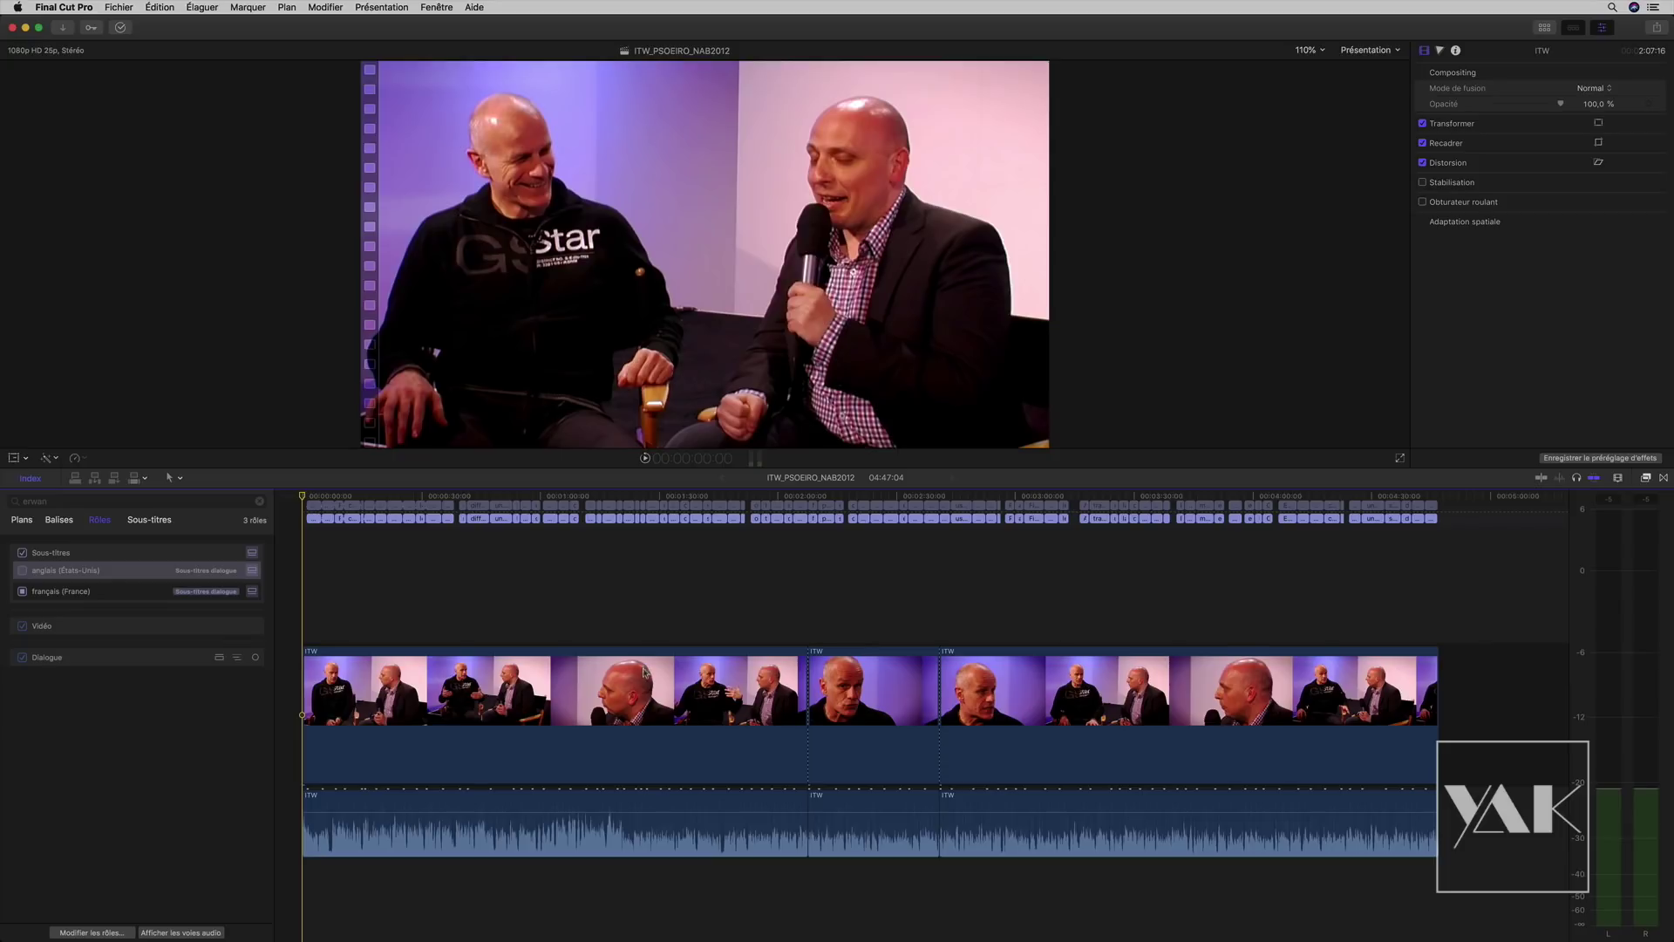
{"action": "left_click", "coordinate": [307, 495]}
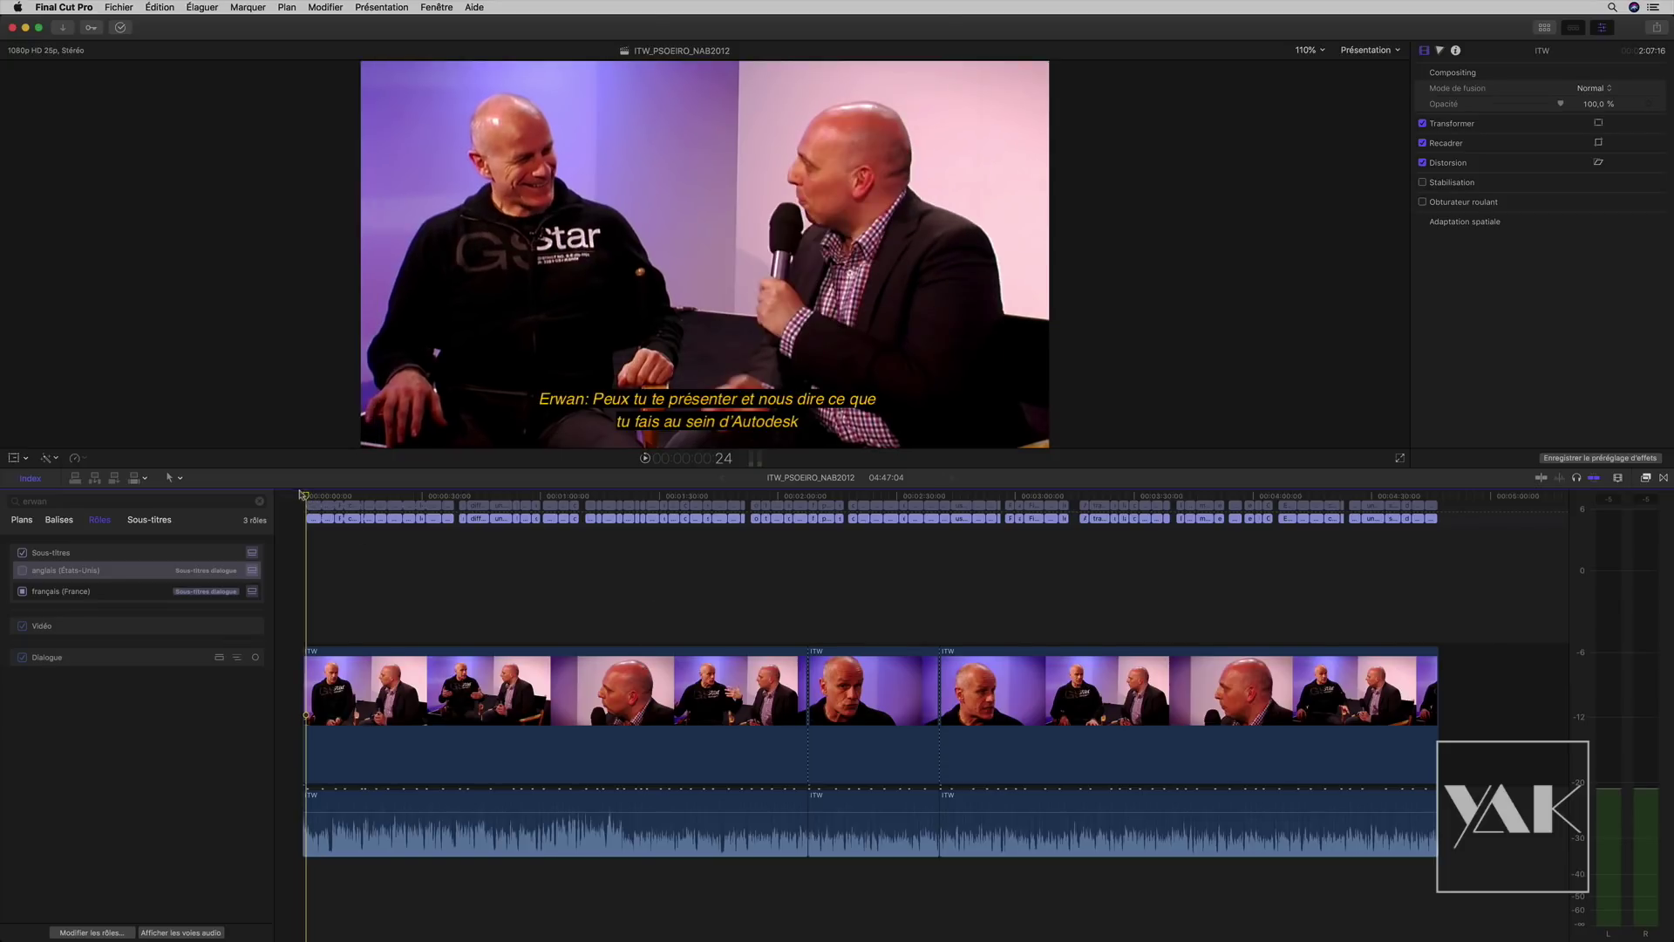
{"action": "left_click", "coordinate": [301, 495]}
Step: Set up a master file share that exports each ITT language role as a separate file
{"action": "left_click", "coordinate": [1656, 29]}
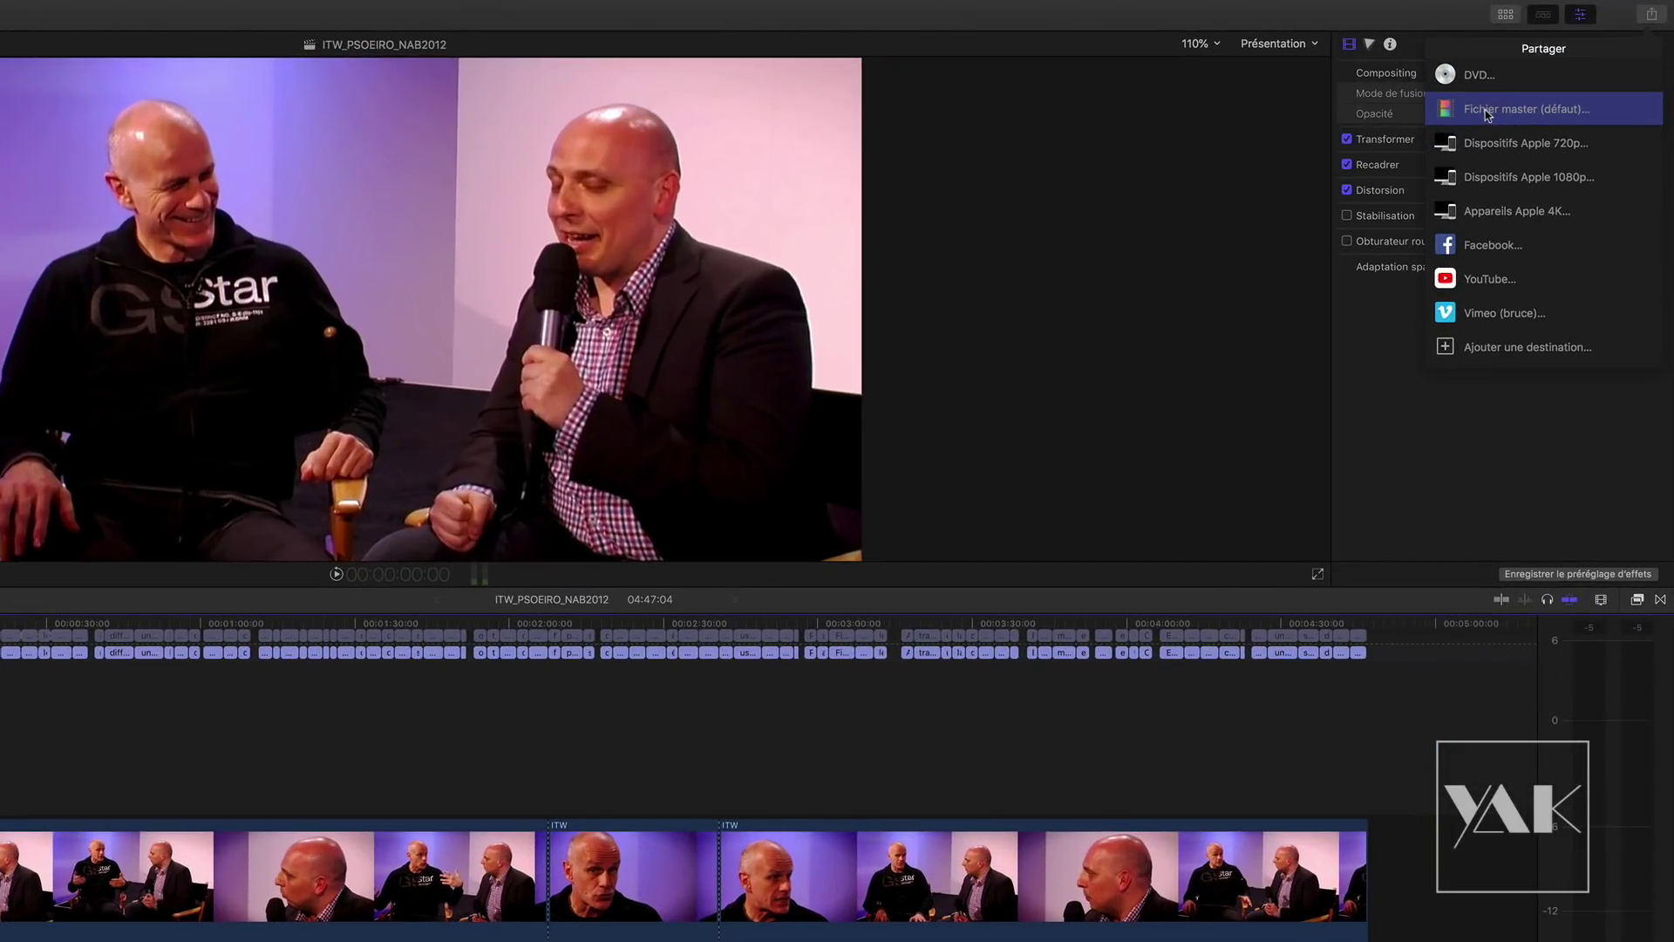
{"action": "left_click", "coordinate": [1483, 110]}
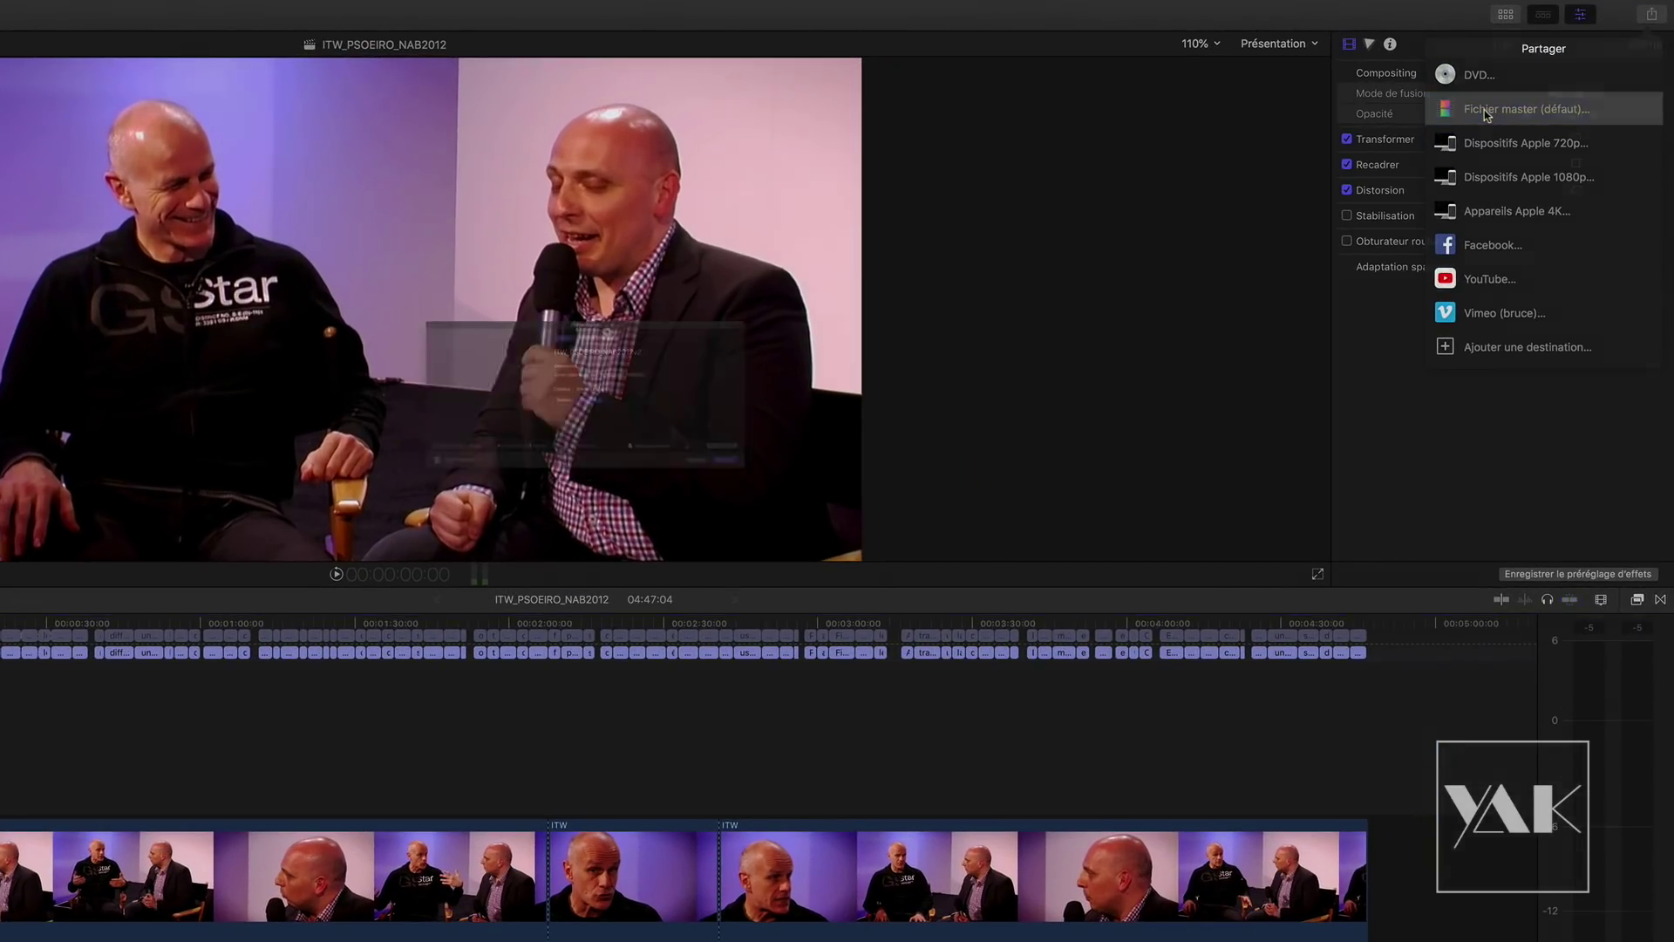
{"action": "left_click", "coordinate": [586, 249]}
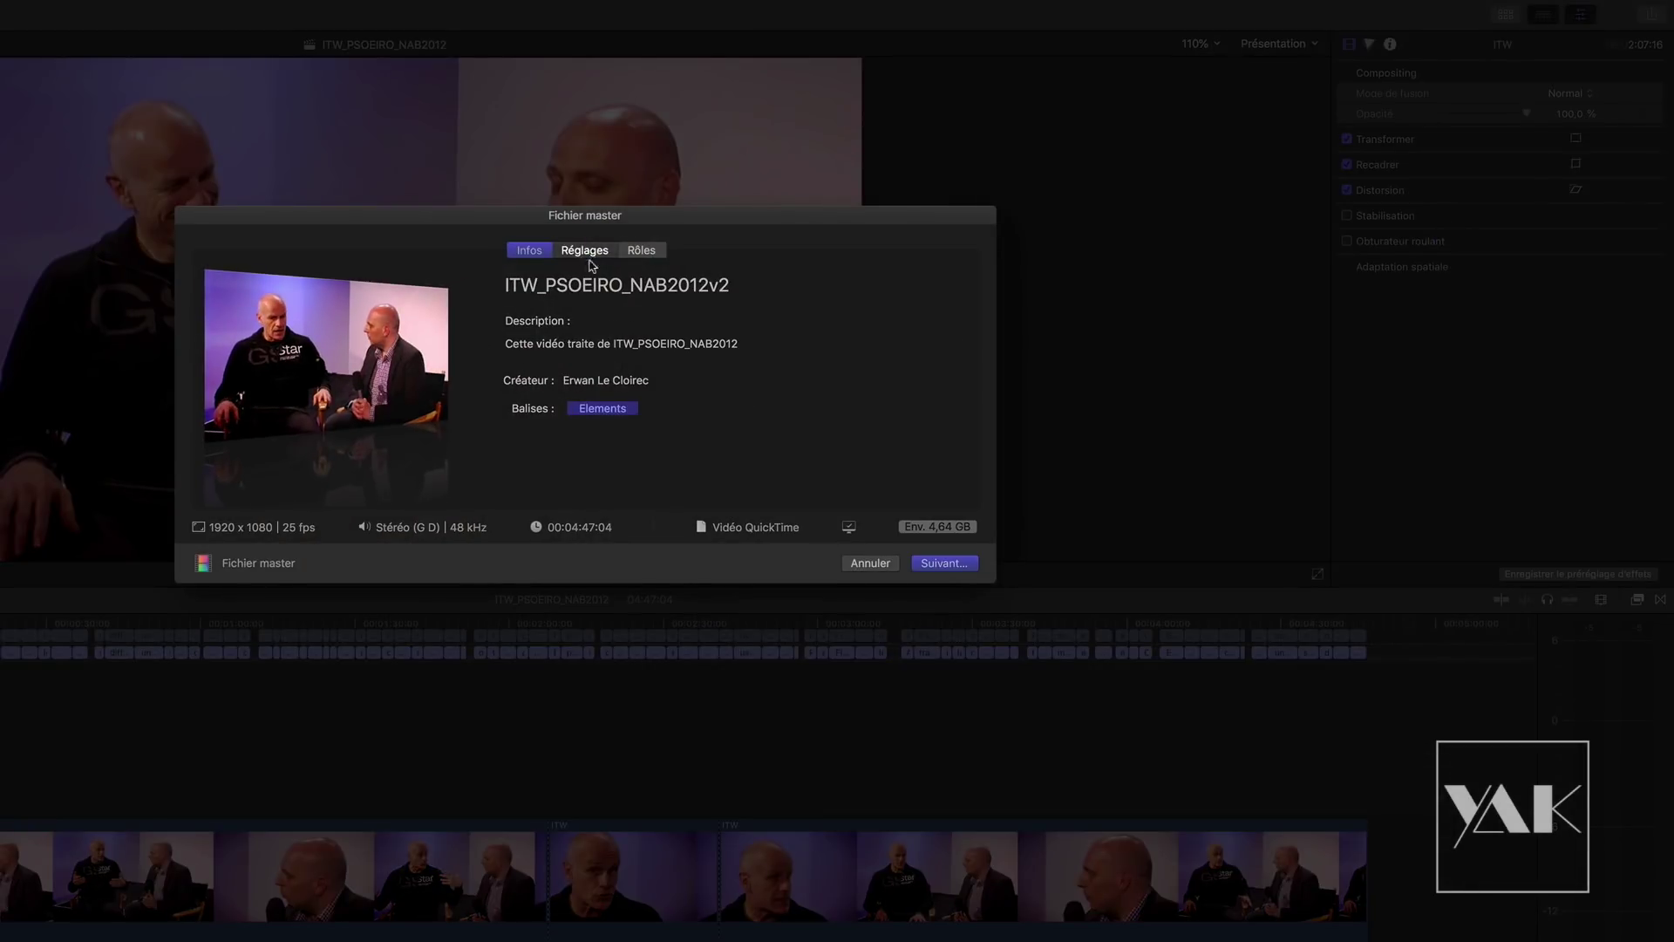
{"action": "left_click", "coordinate": [639, 252]}
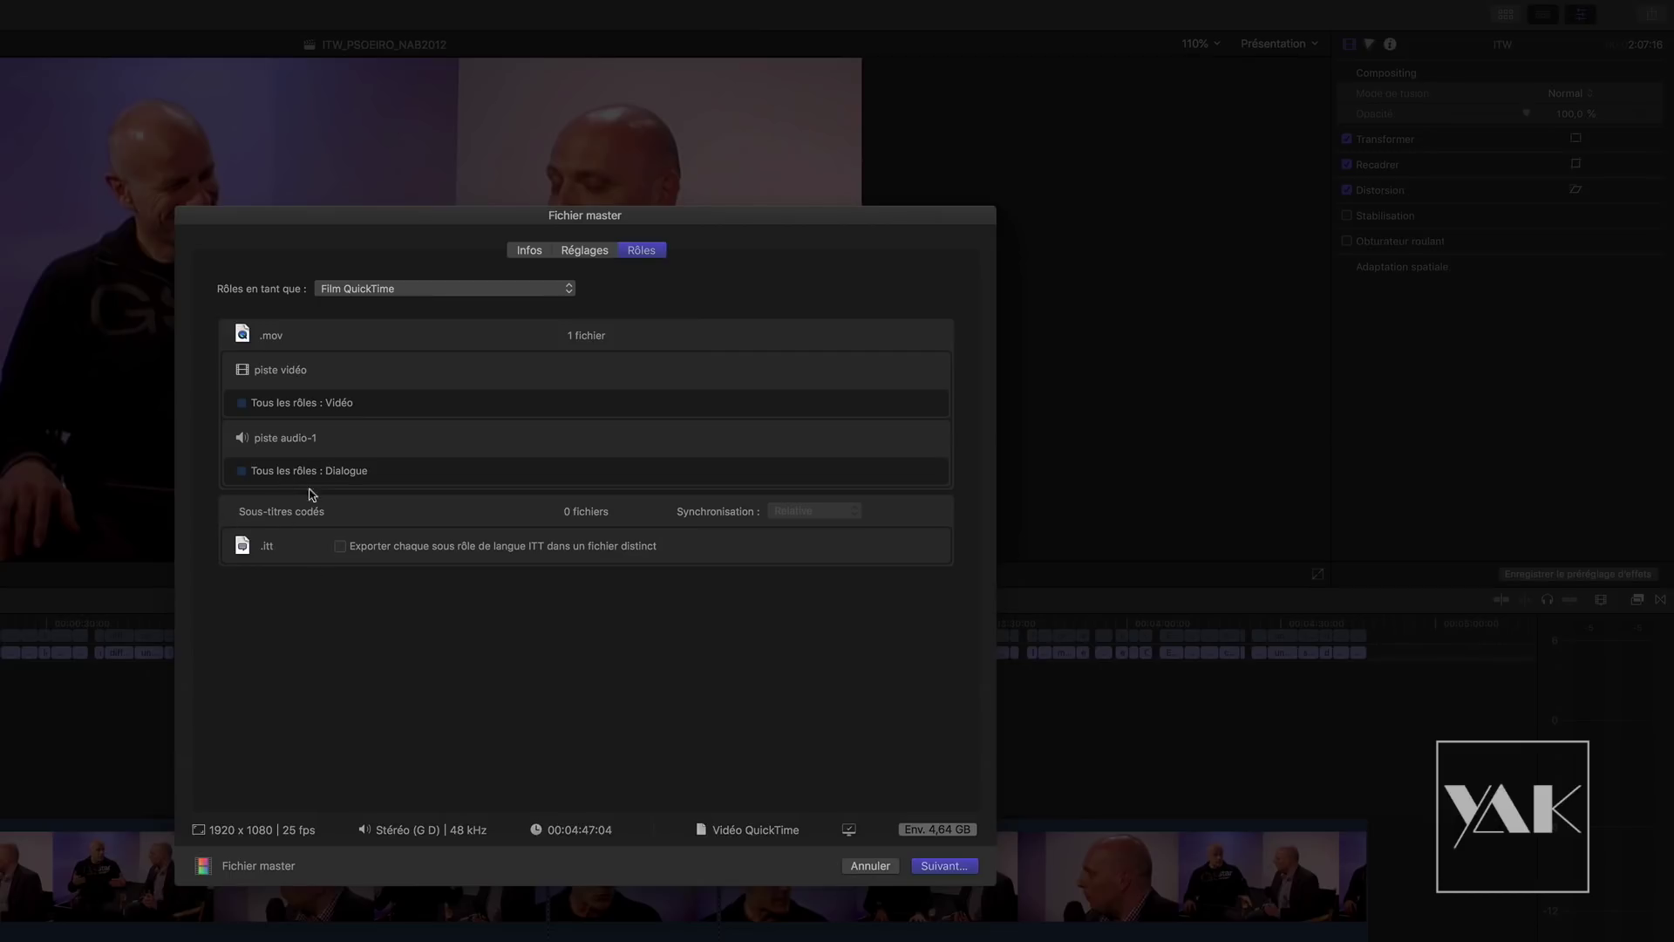
{"action": "left_click", "coordinate": [340, 546]}
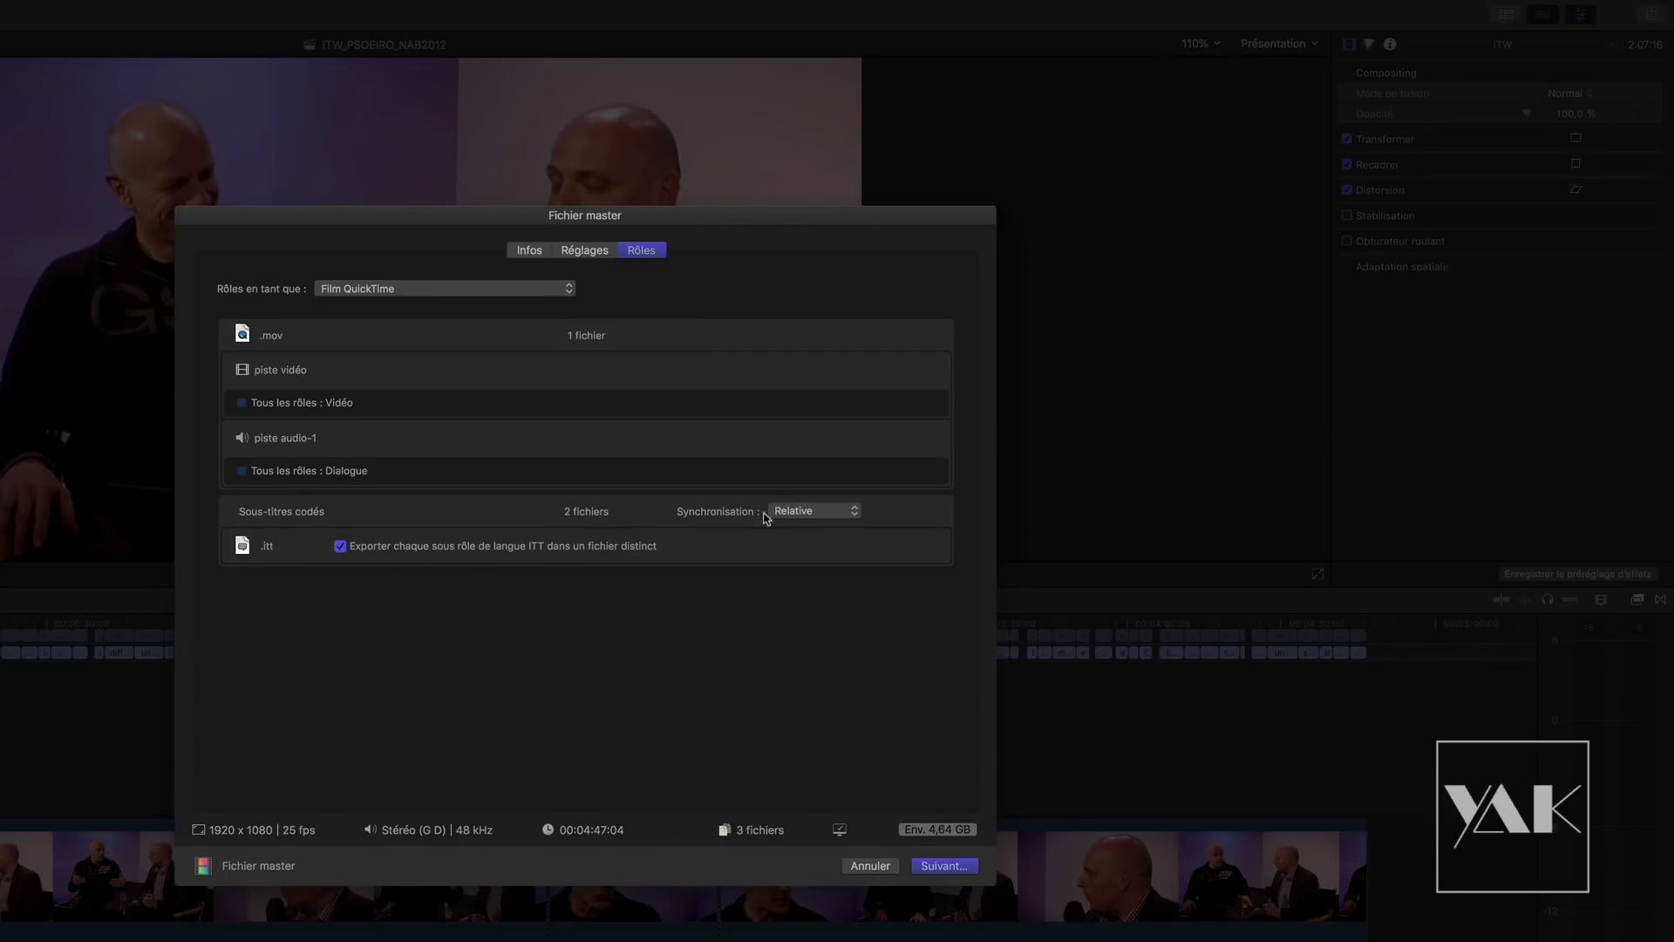
{"action": "left_click", "coordinate": [941, 866]}
Step: Save the master file and subtitles into a new folder named 'Export'
{"action": "left_click", "coordinate": [348, 591]}
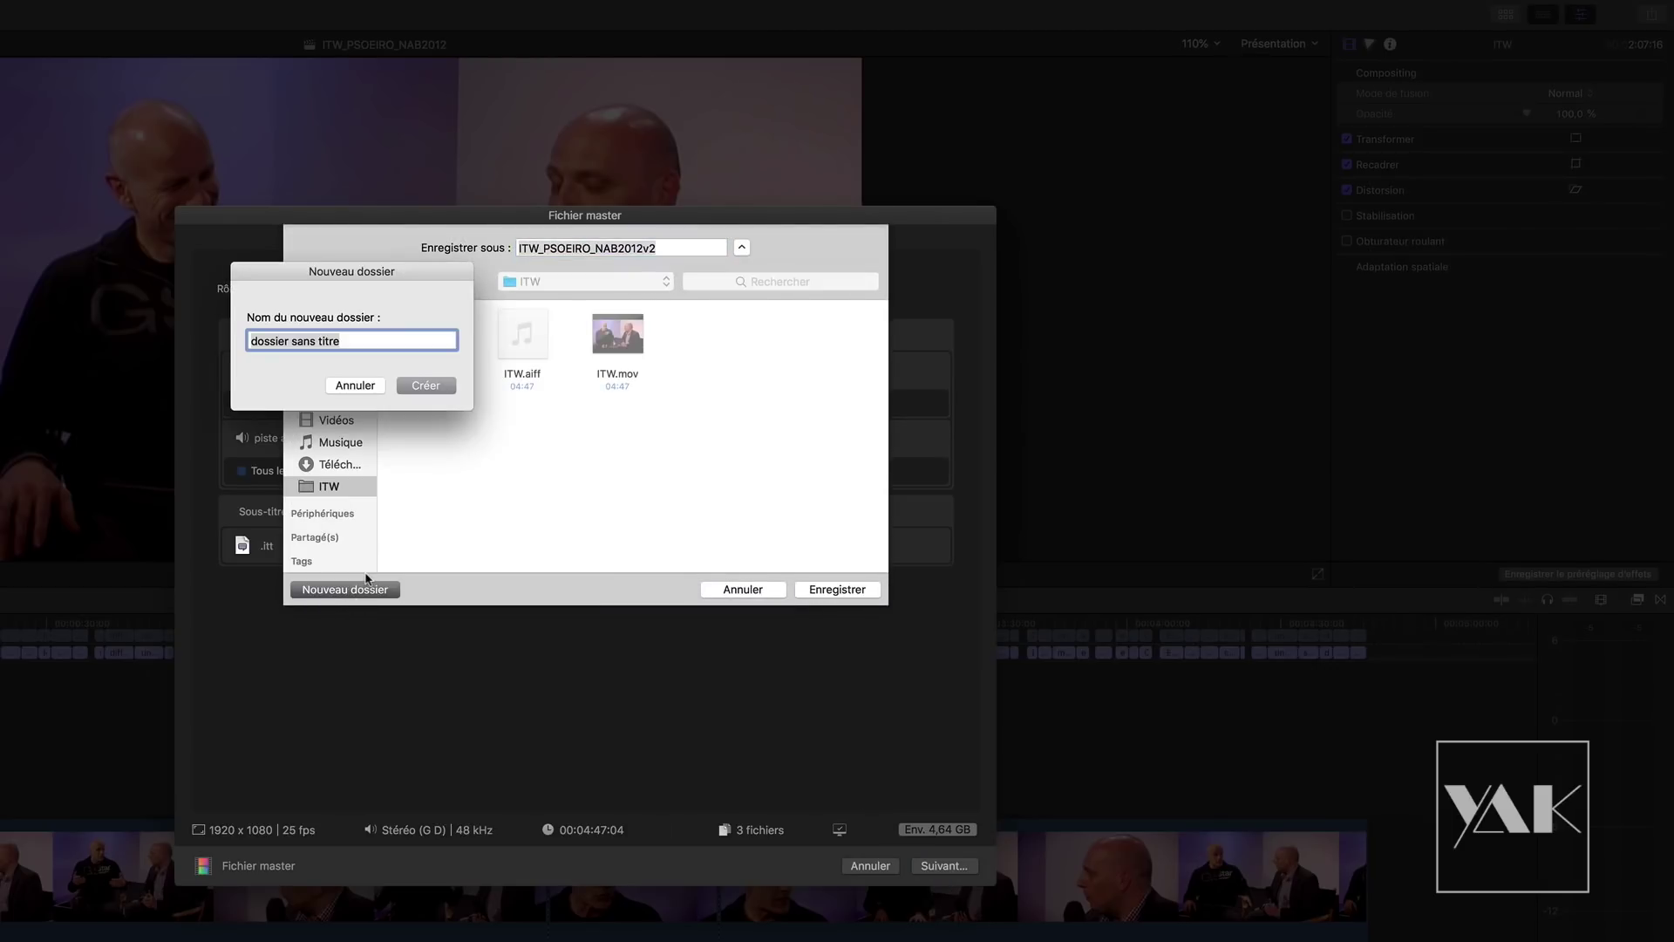
{"action": "type", "text": "Export"}
{"action": "key", "text": "Return"}
{"action": "left_click", "coordinate": [824, 590]}
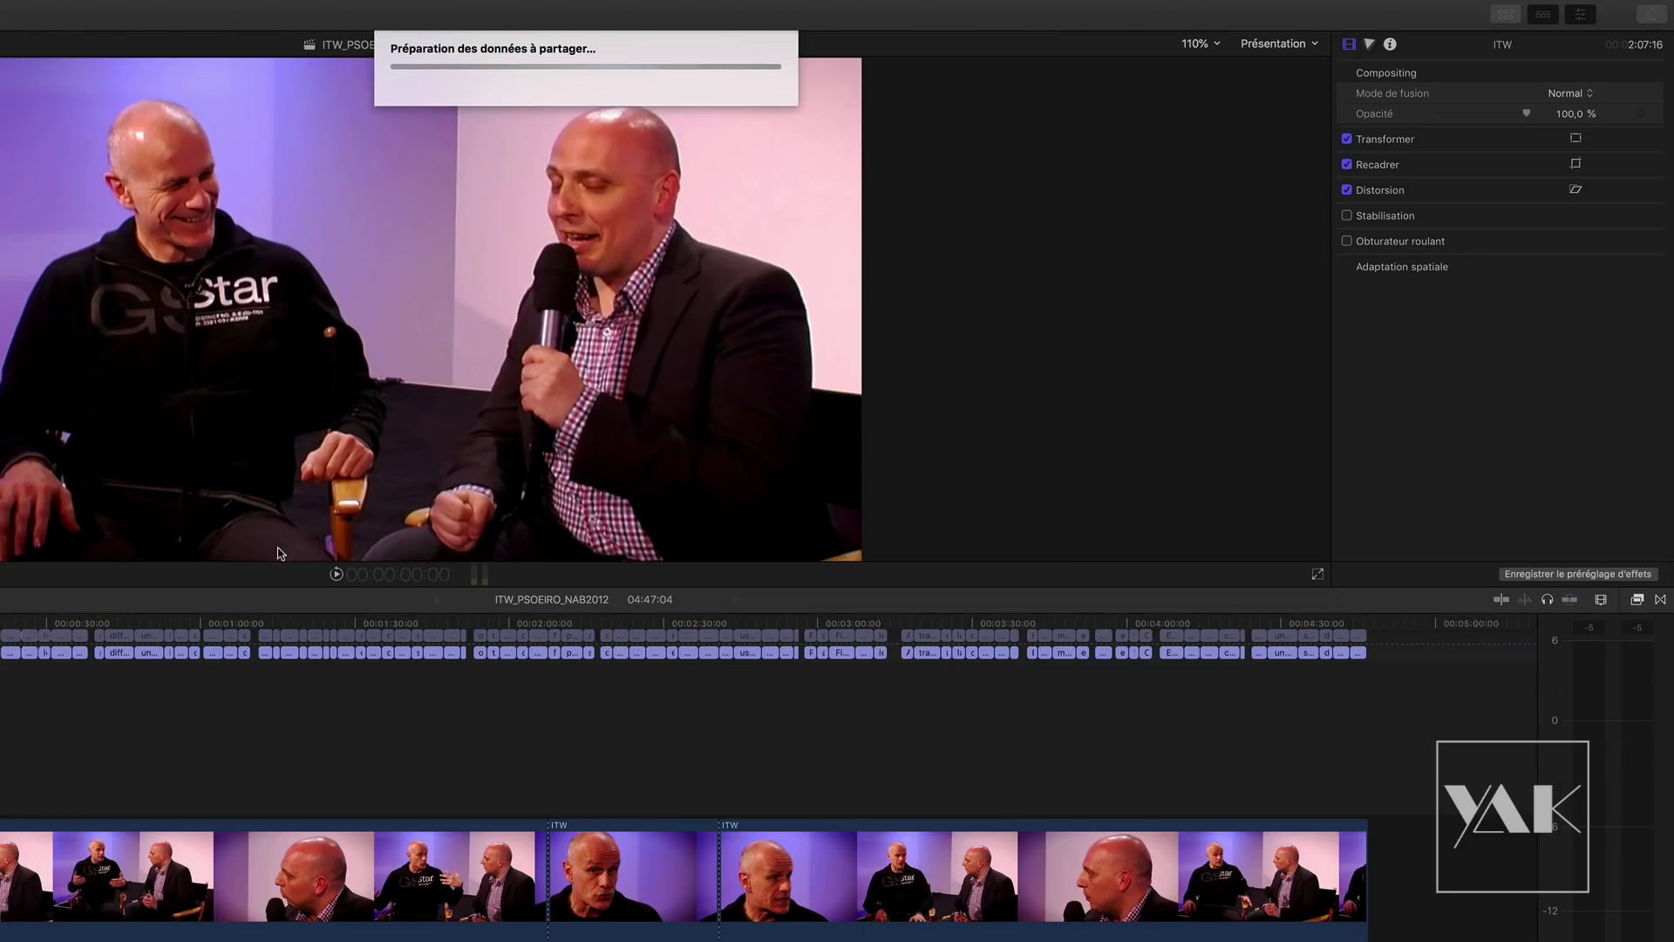
Step: Follow the export in background tasks and reveal the finished master file in the Finder
{"action": "key", "text": "super+9"}
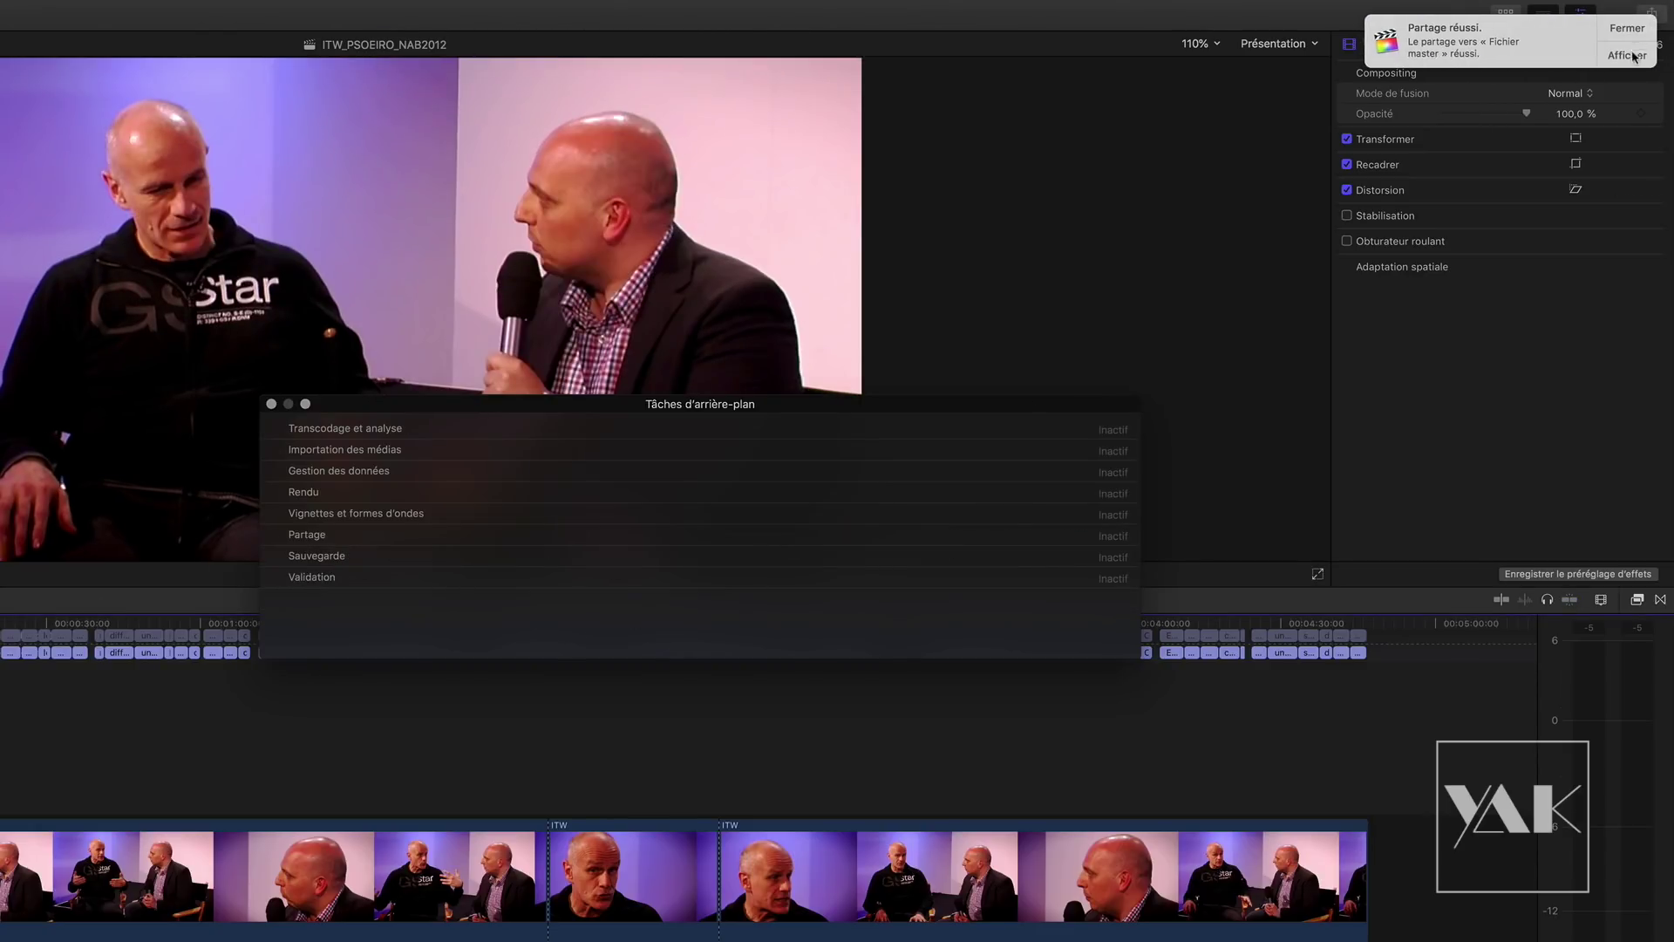
{"action": "left_click", "coordinate": [1627, 52]}
{"action": "left_click", "coordinate": [430, 232]}
{"action": "left_click_drag", "start_coordinate": [429, 232], "coordinate": [435, 406]}
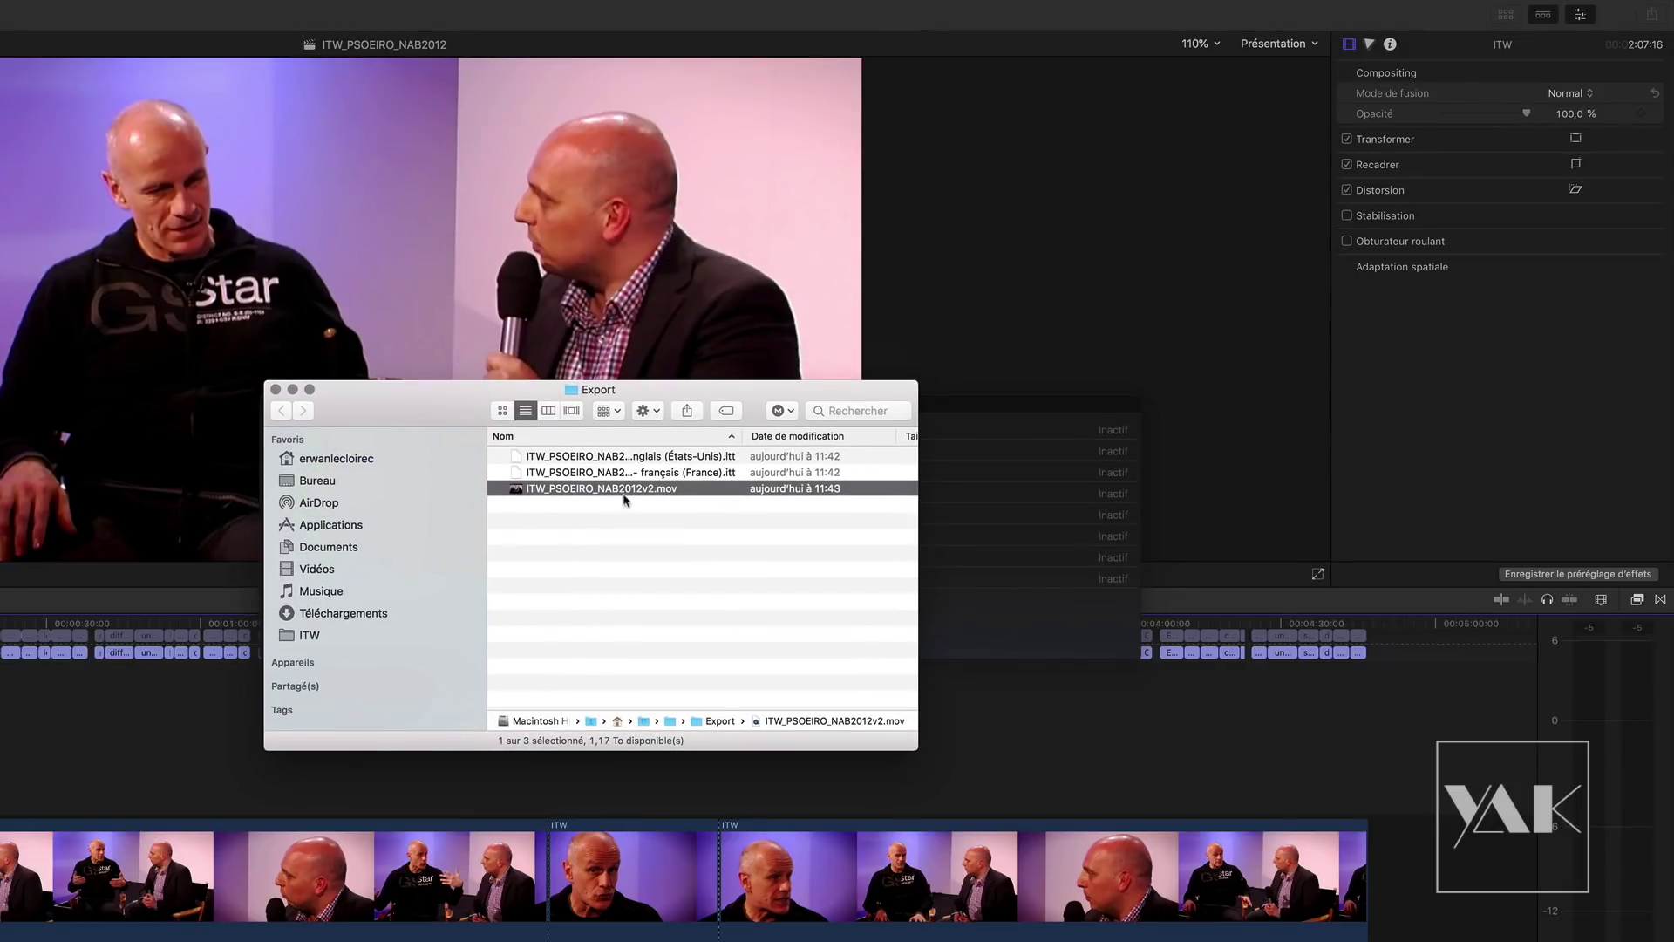
Step: Widen the Nom column and inspect ITW_PSOEIRO_NAB2012v2.mov and the English and French .itt files
{"action": "left_click_drag", "start_coordinate": [742, 435], "coordinate": [859, 435]}
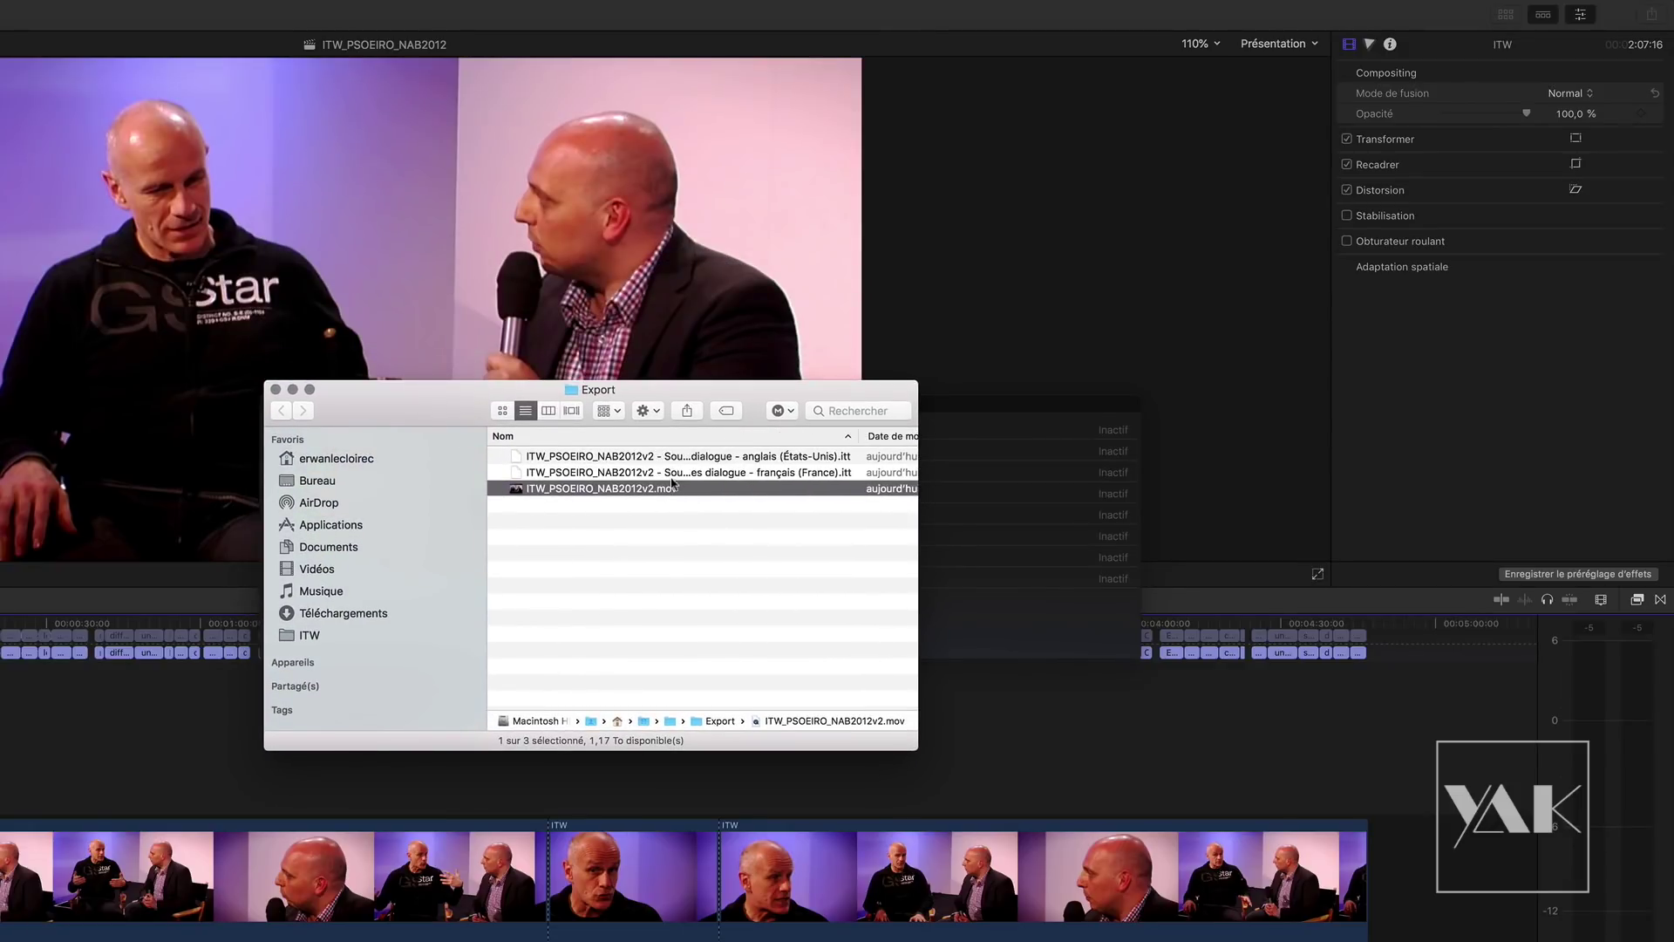
{"action": "left_click", "coordinate": [650, 475]}
{"action": "left_click", "coordinate": [649, 456]}
{"action": "left_click", "coordinate": [636, 491]}
{"action": "left_click", "coordinate": [633, 470]}
{"action": "left_click", "coordinate": [635, 457]}
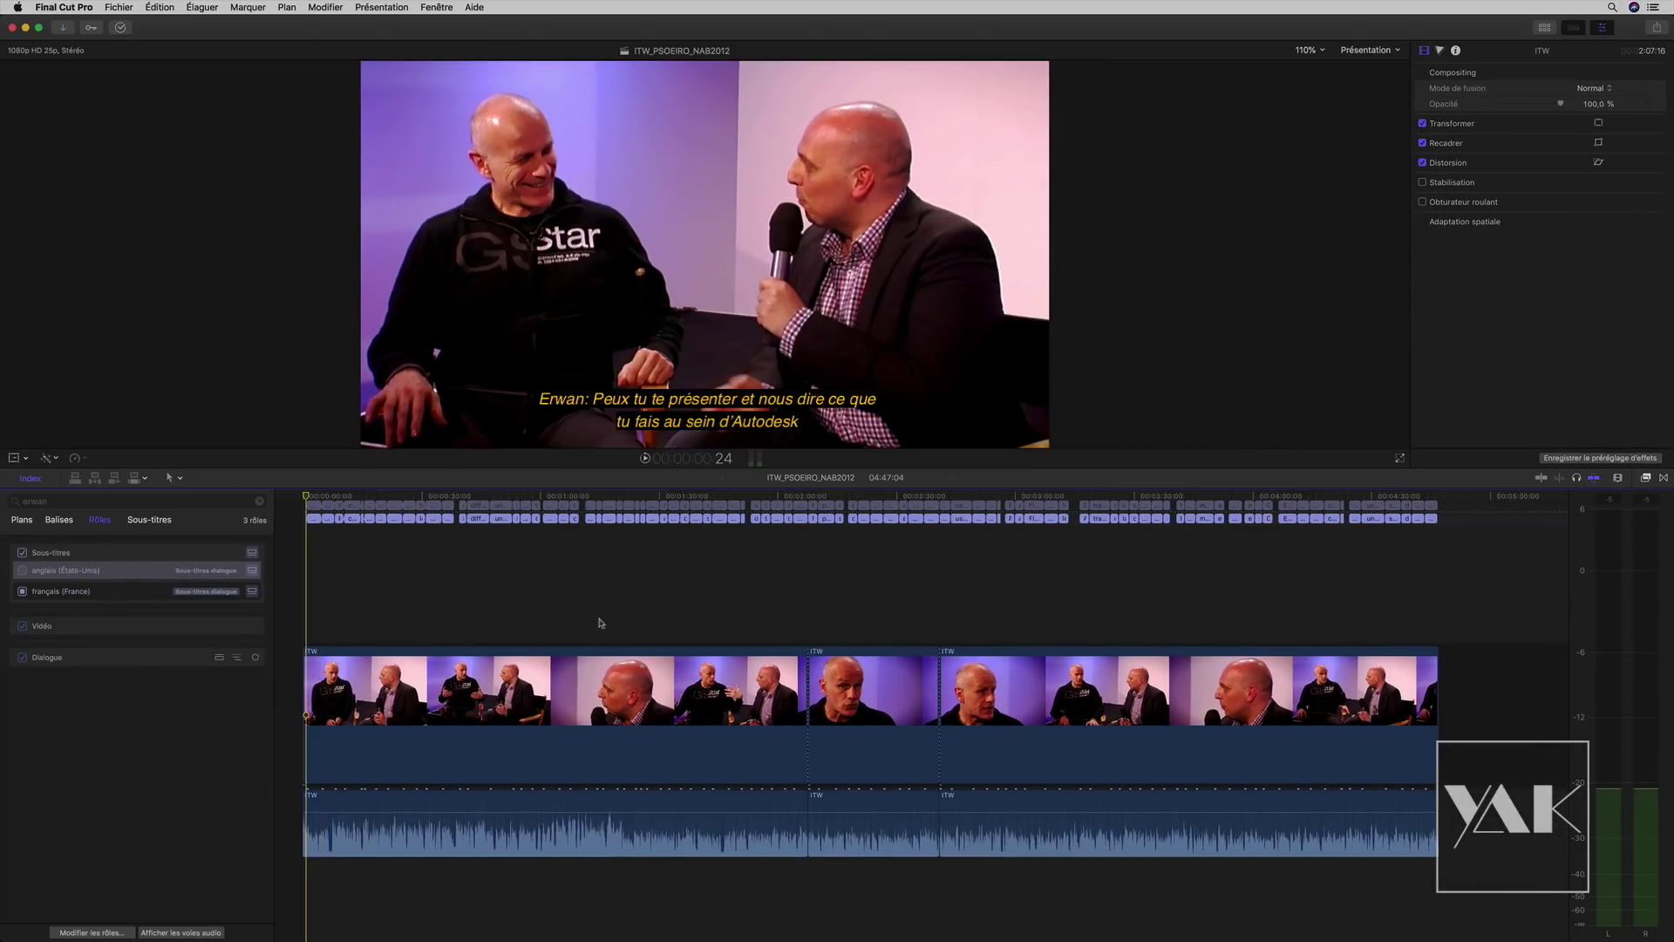
{"action": "left_click", "coordinate": [1656, 27]}
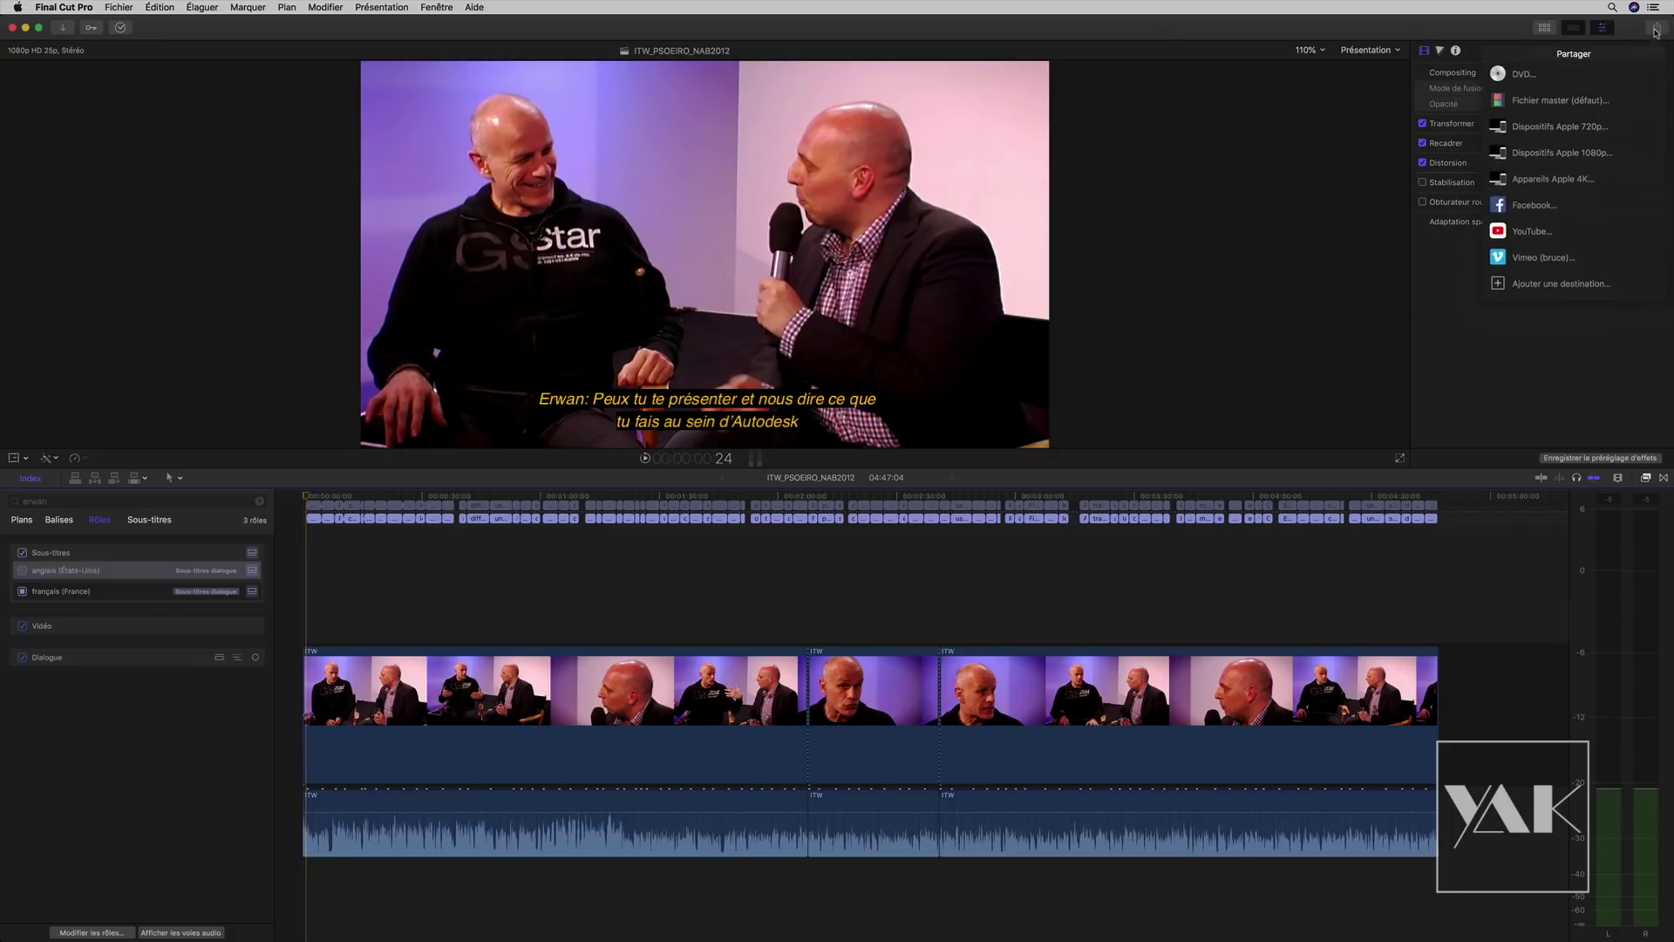
{"action": "left_click", "coordinate": [1526, 260]}
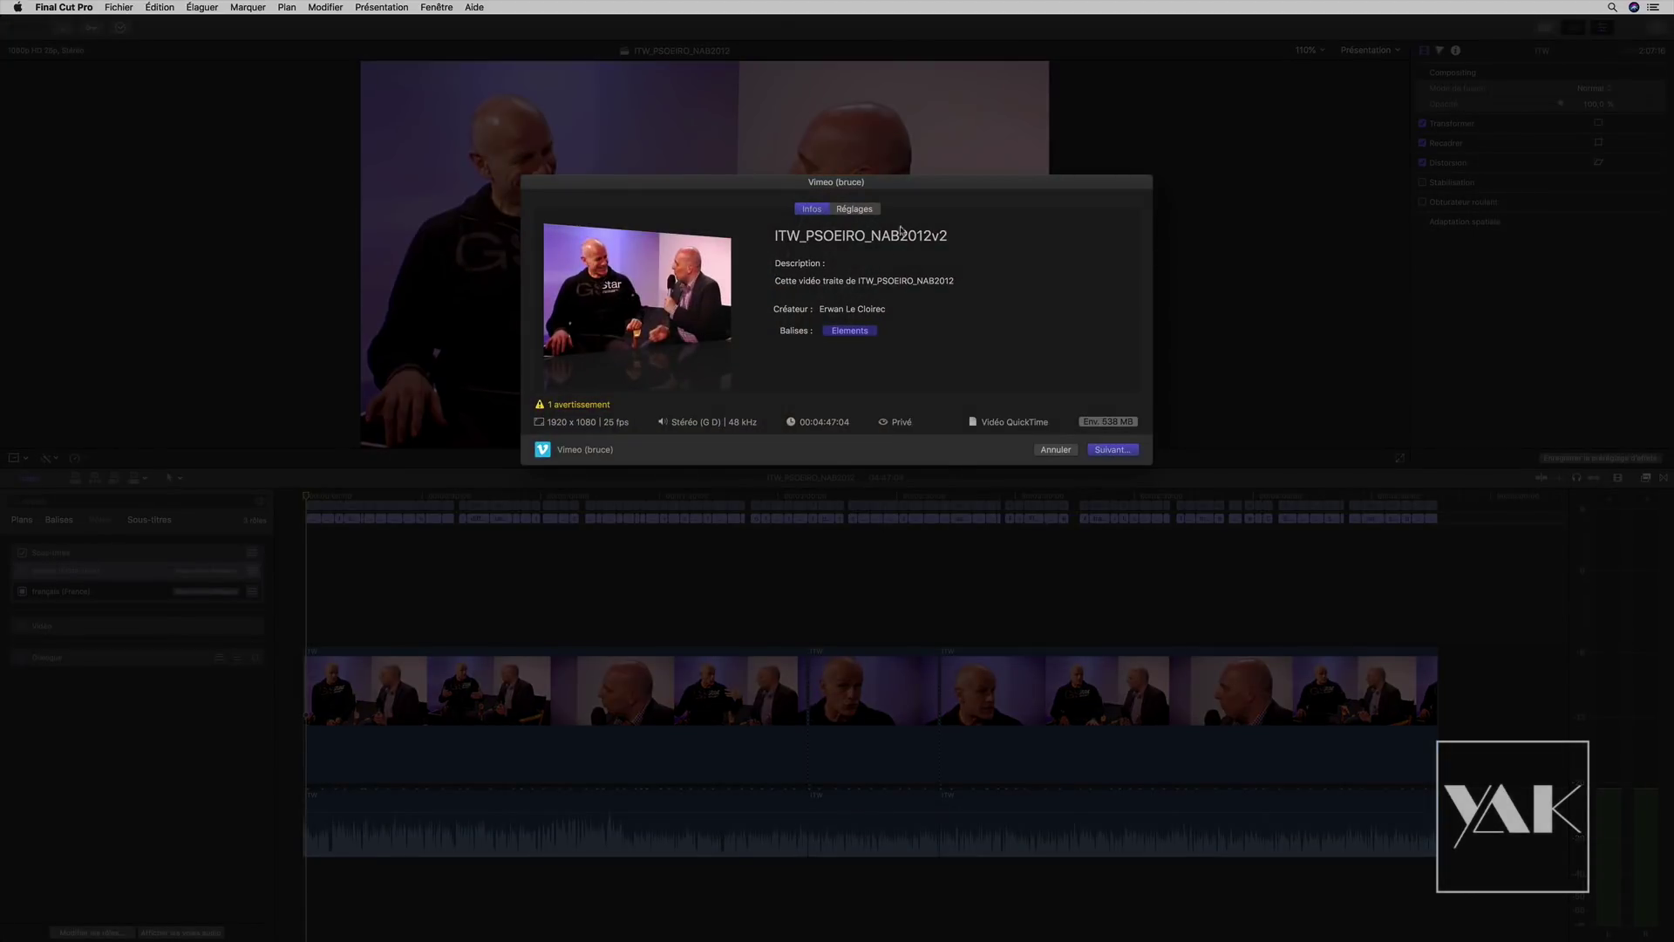
{"action": "left_click", "coordinate": [849, 211]}
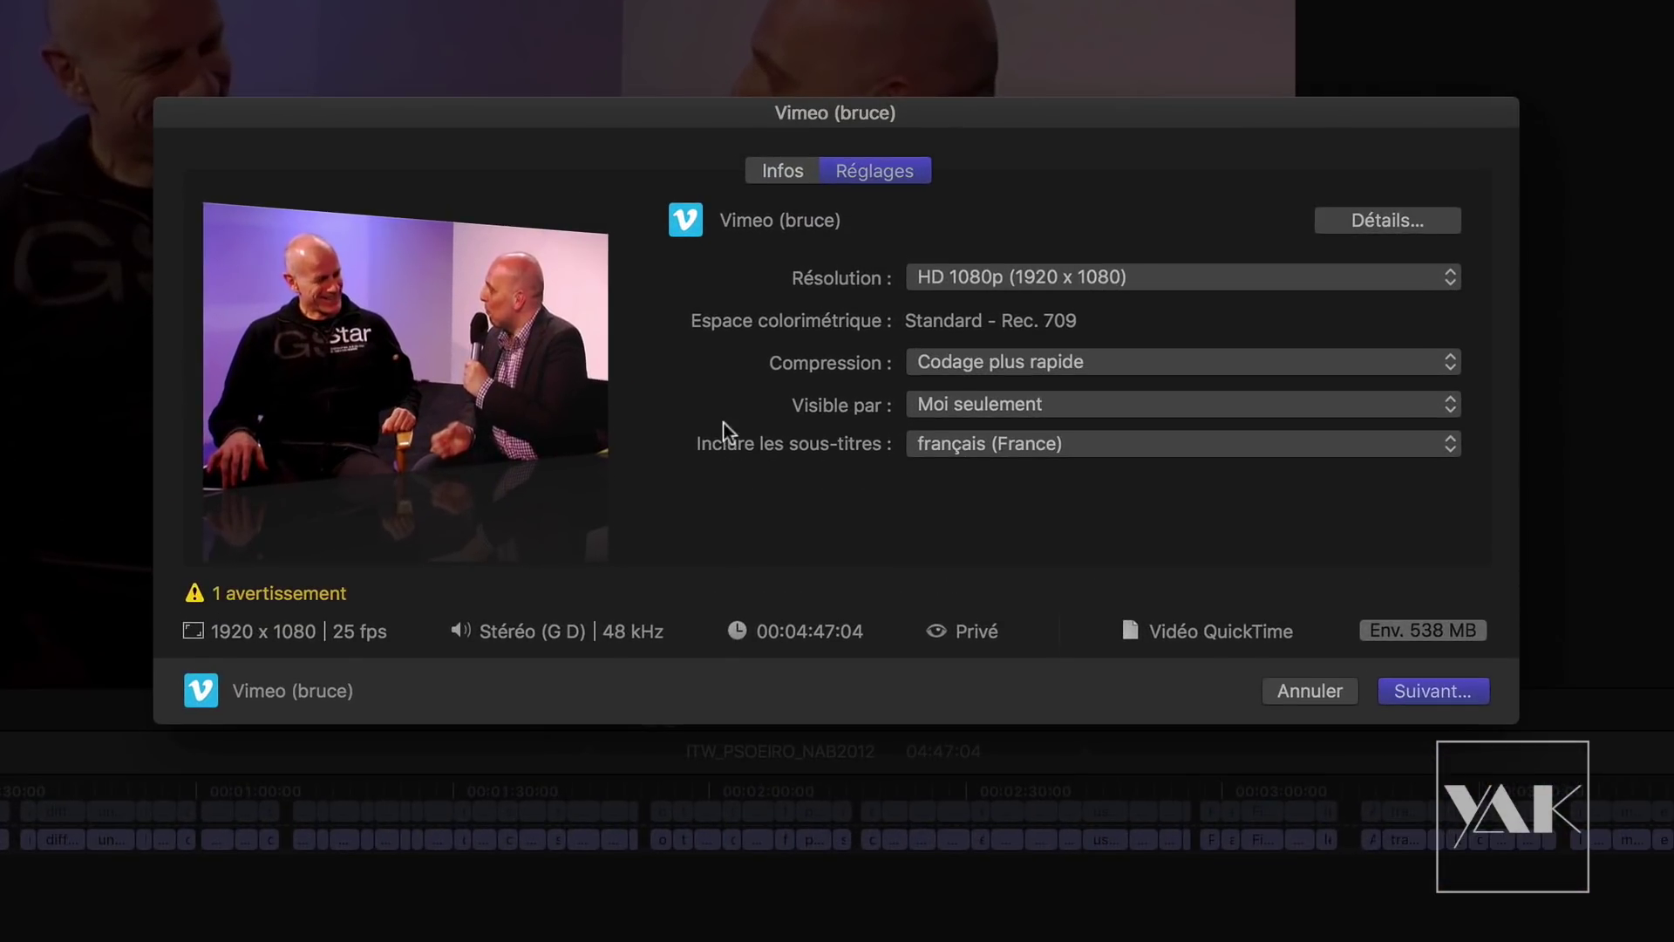
{"action": "left_click", "coordinate": [972, 443]}
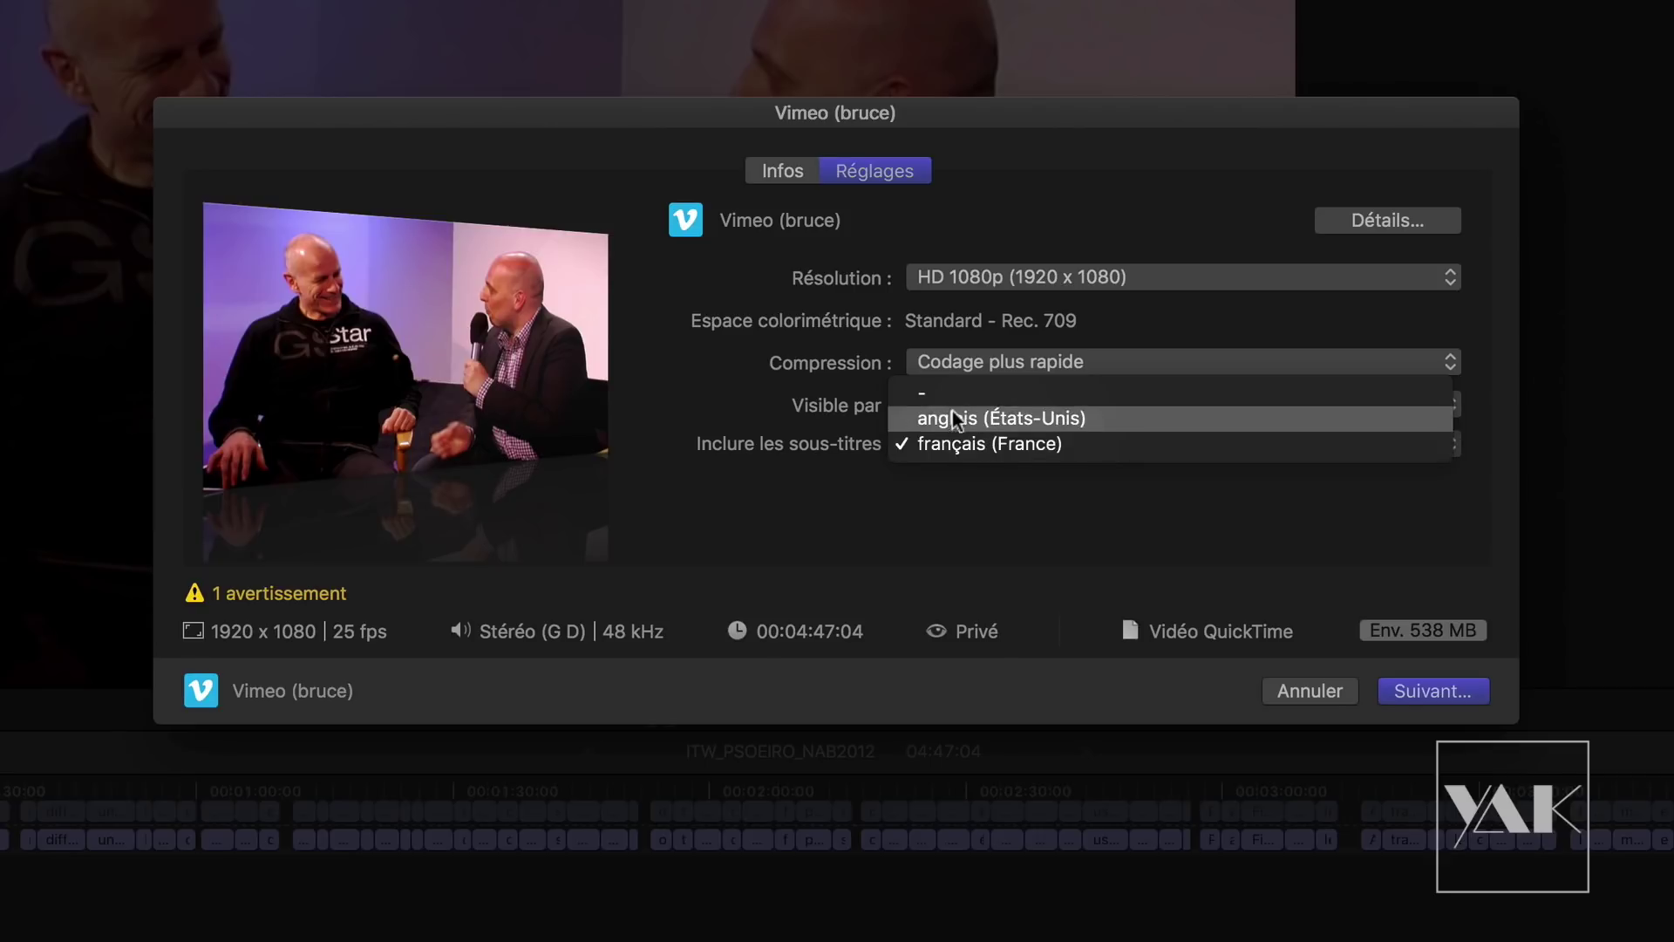
{"action": "left_click", "coordinate": [898, 418]}
{"action": "left_click", "coordinate": [965, 443]}
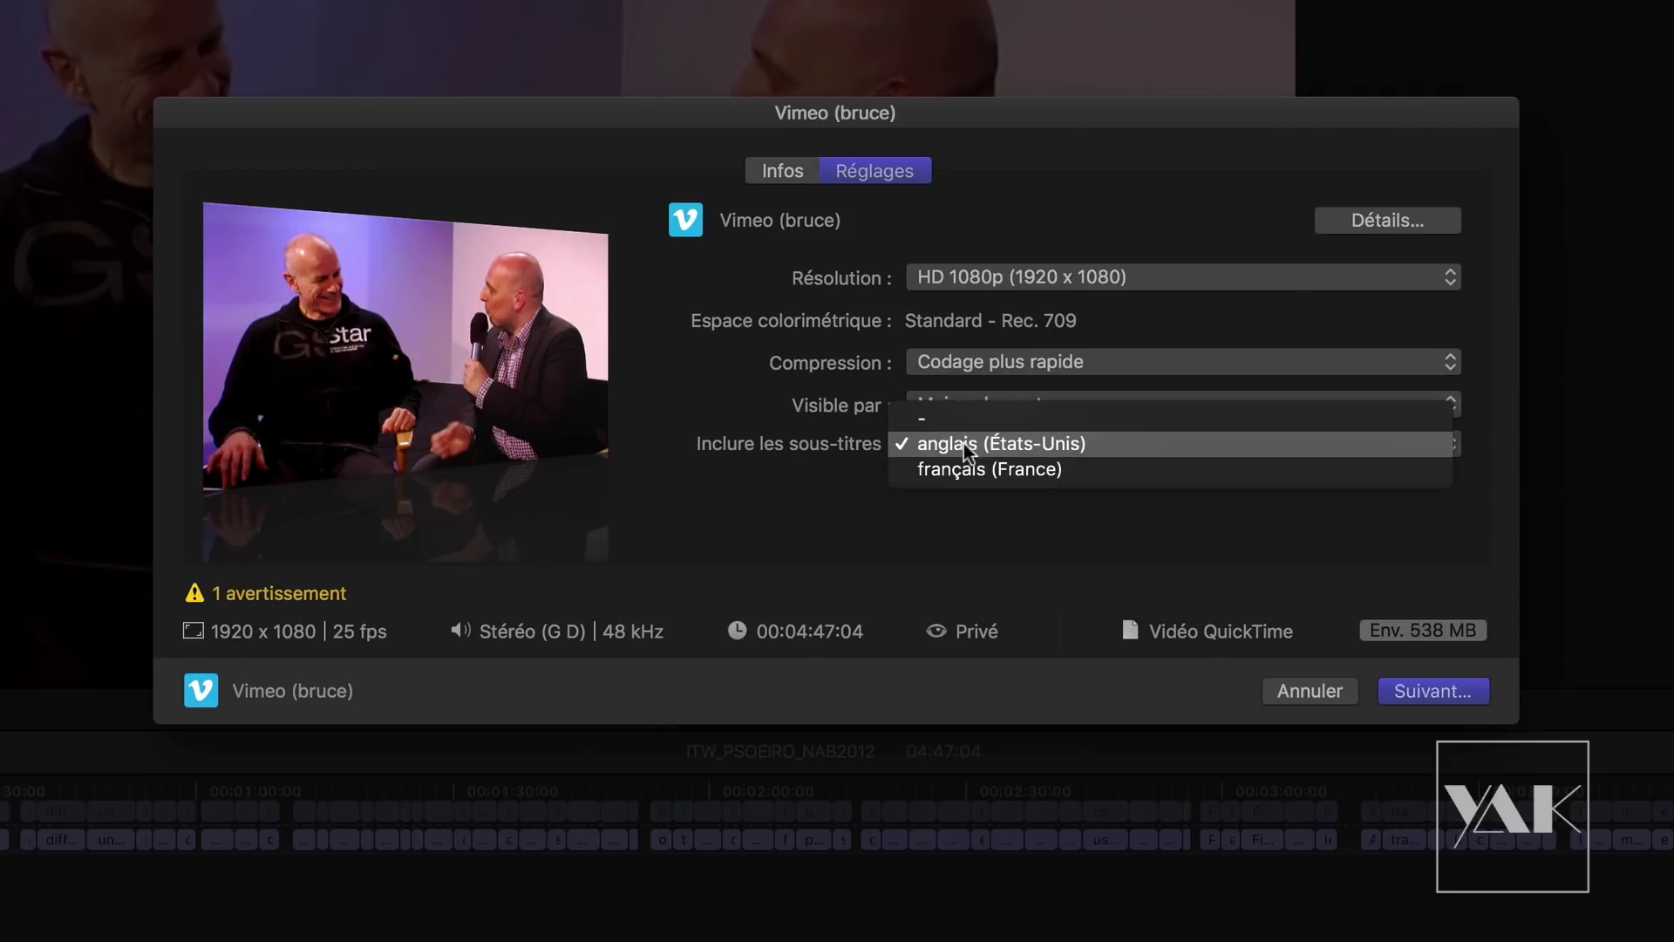
{"action": "left_click", "coordinate": [964, 471]}
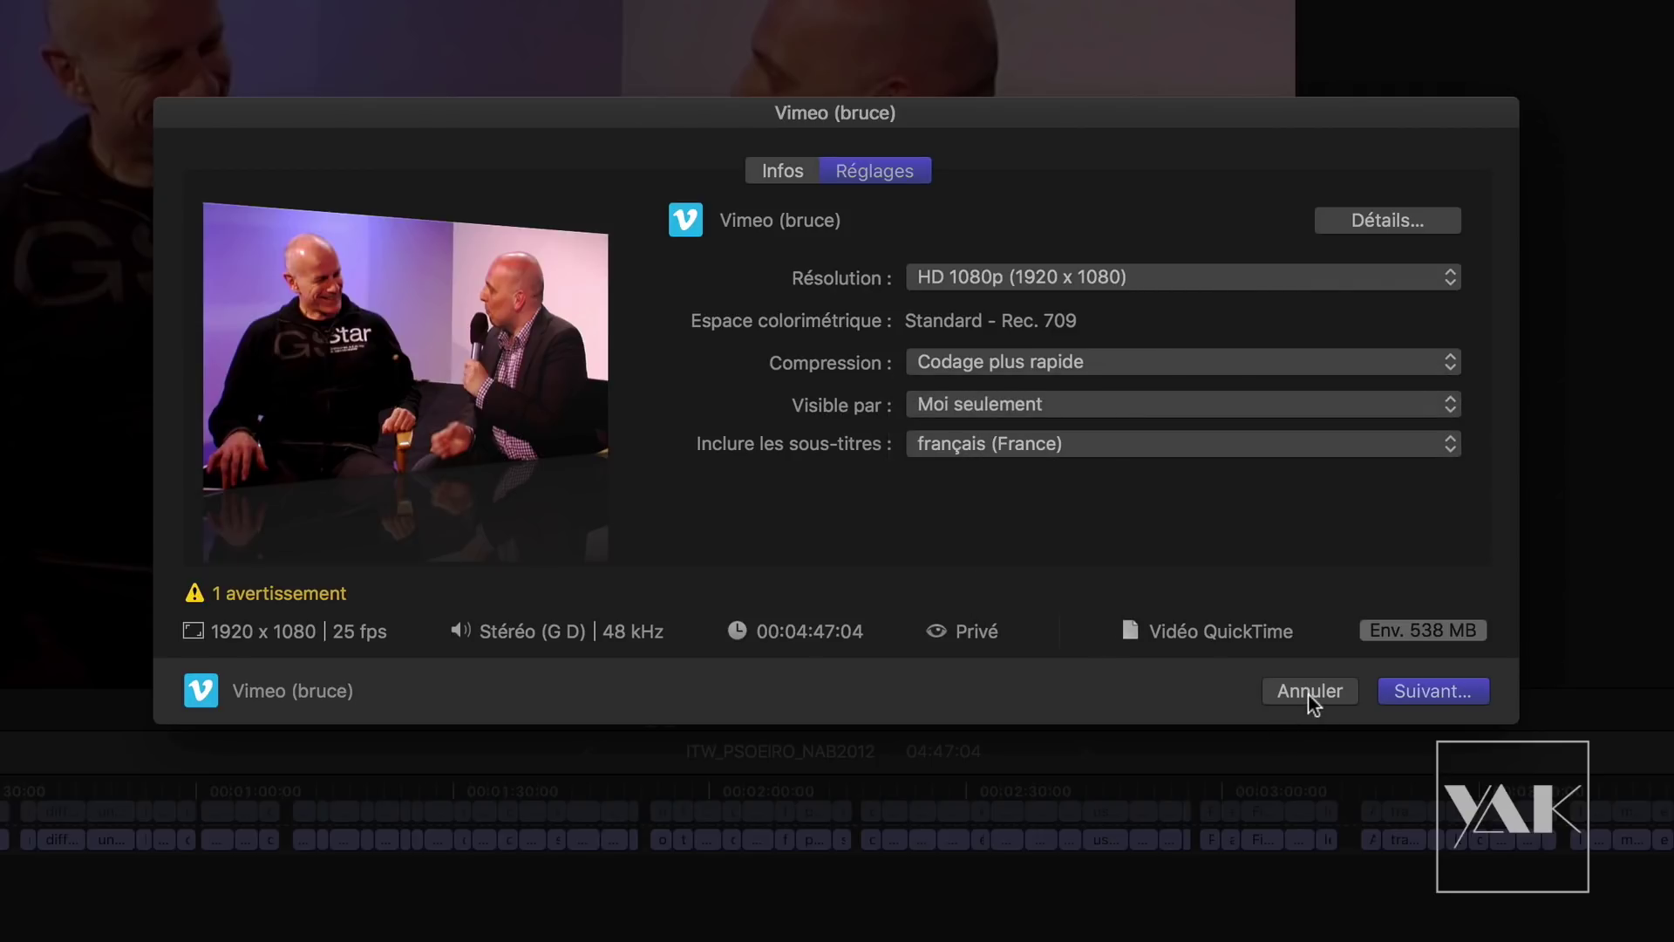
{"action": "left_click", "coordinate": [1310, 691]}
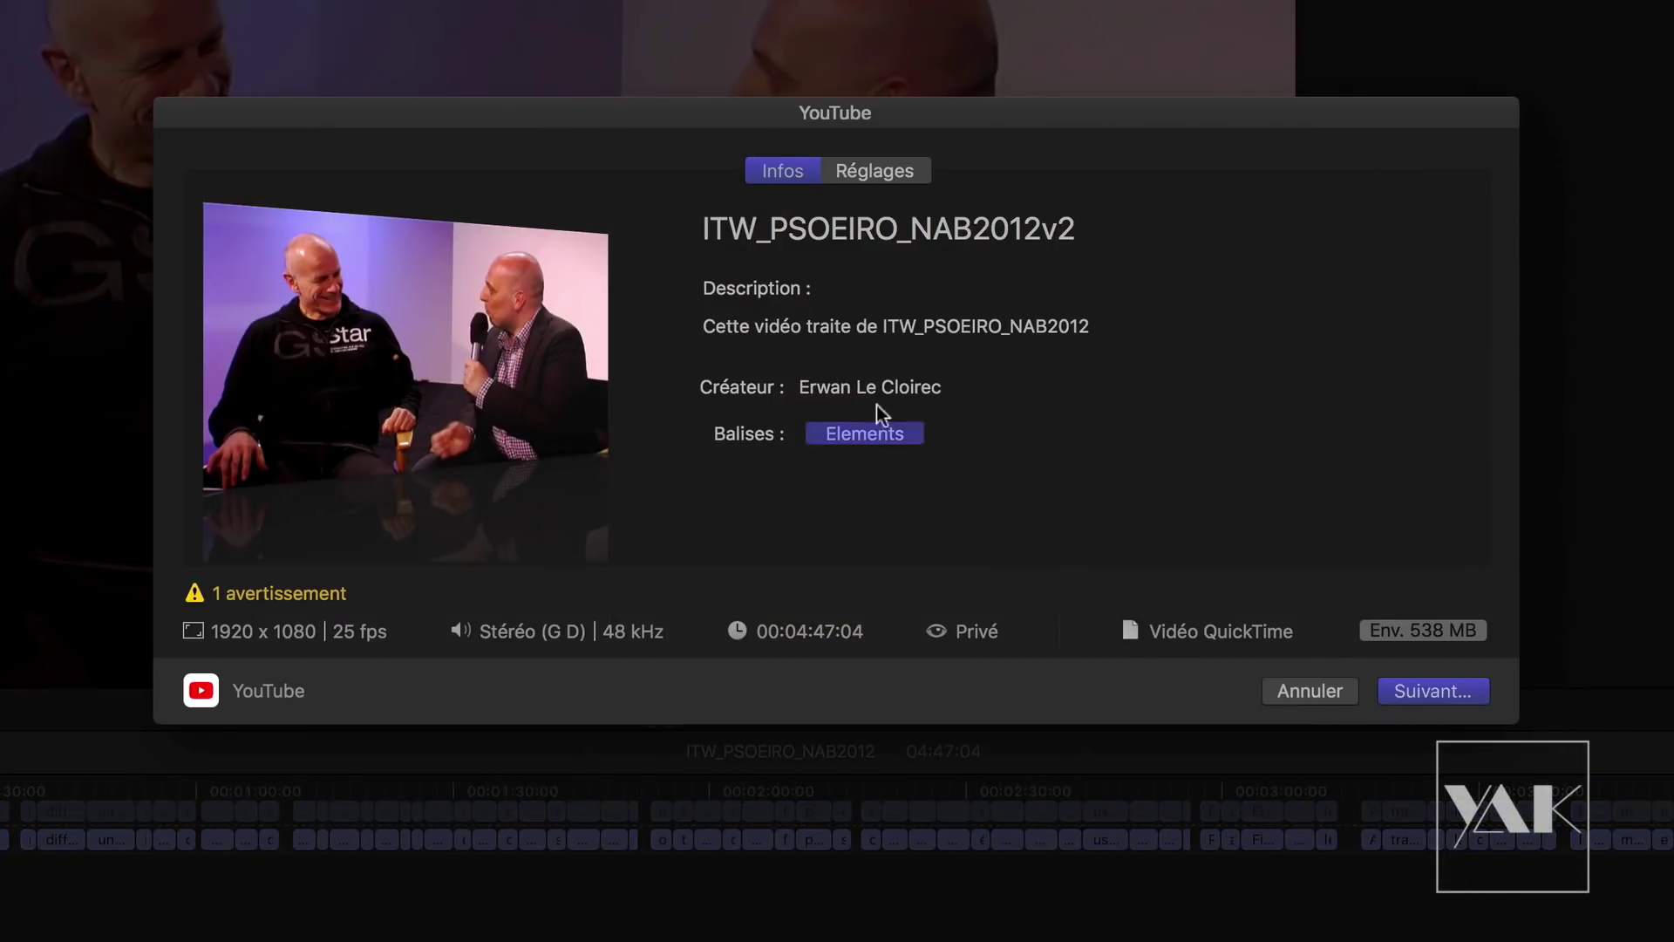
{"action": "left_click", "coordinate": [877, 171]}
{"action": "left_click", "coordinate": [973, 490]}
{"action": "left_click", "coordinate": [970, 572]}
{"action": "left_click", "coordinate": [971, 486]}
{"action": "left_click", "coordinate": [963, 527]}
{"action": "left_click", "coordinate": [961, 486]}
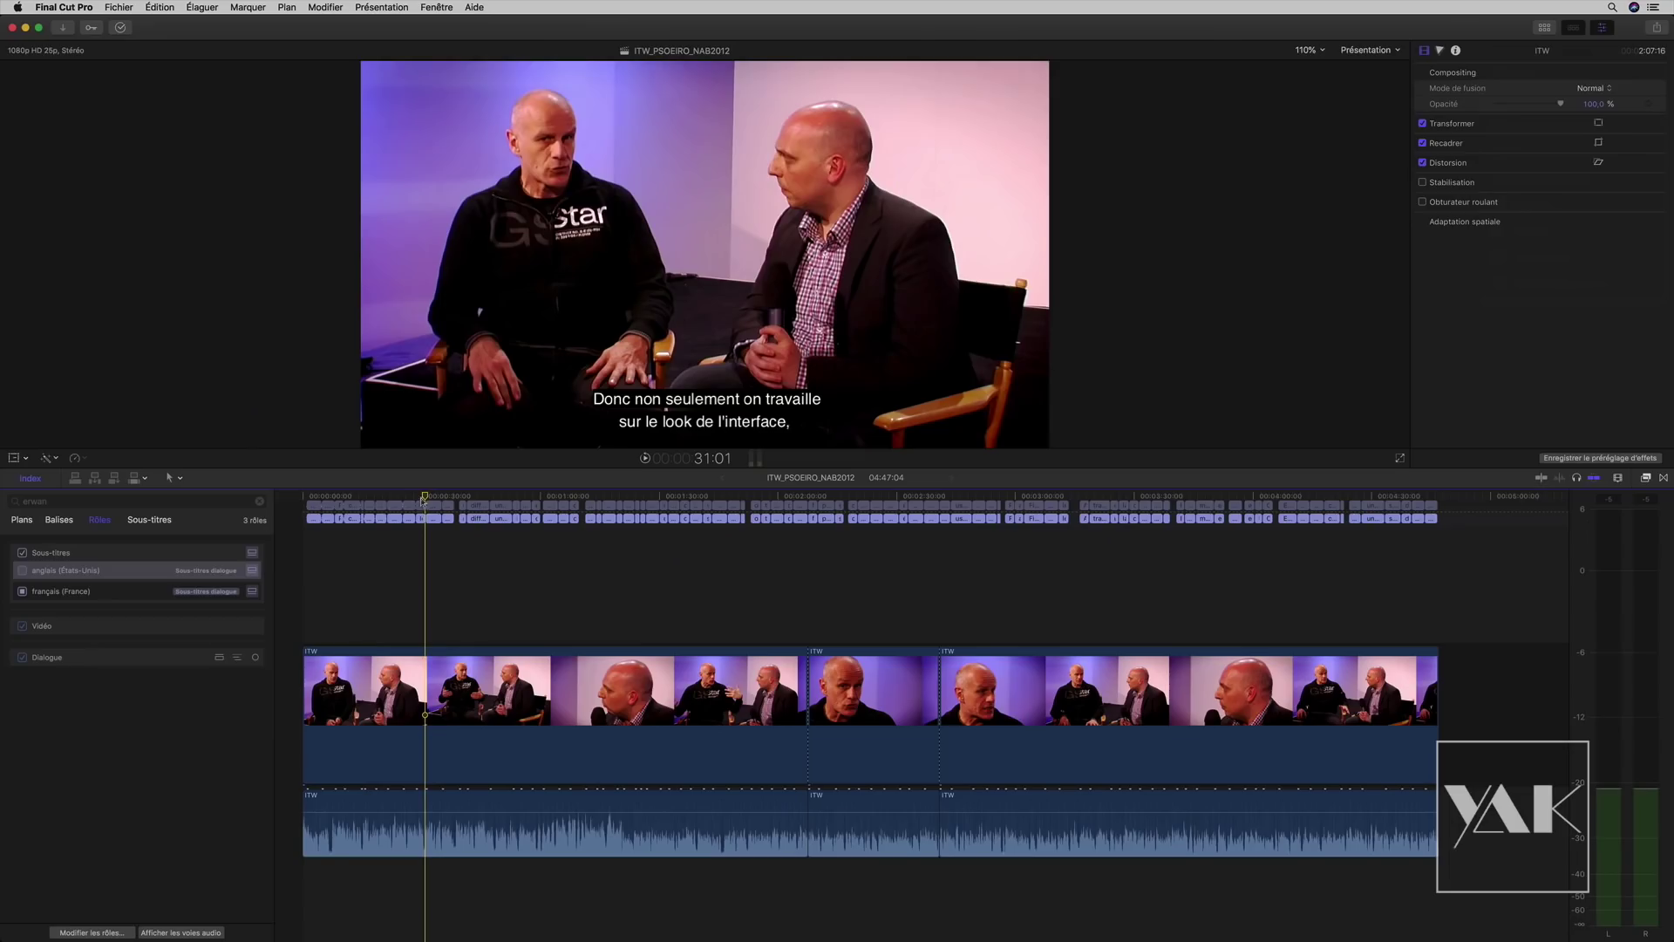
{"action": "left_click_drag", "start_coordinate": [423, 501], "coordinate": [286, 484]}
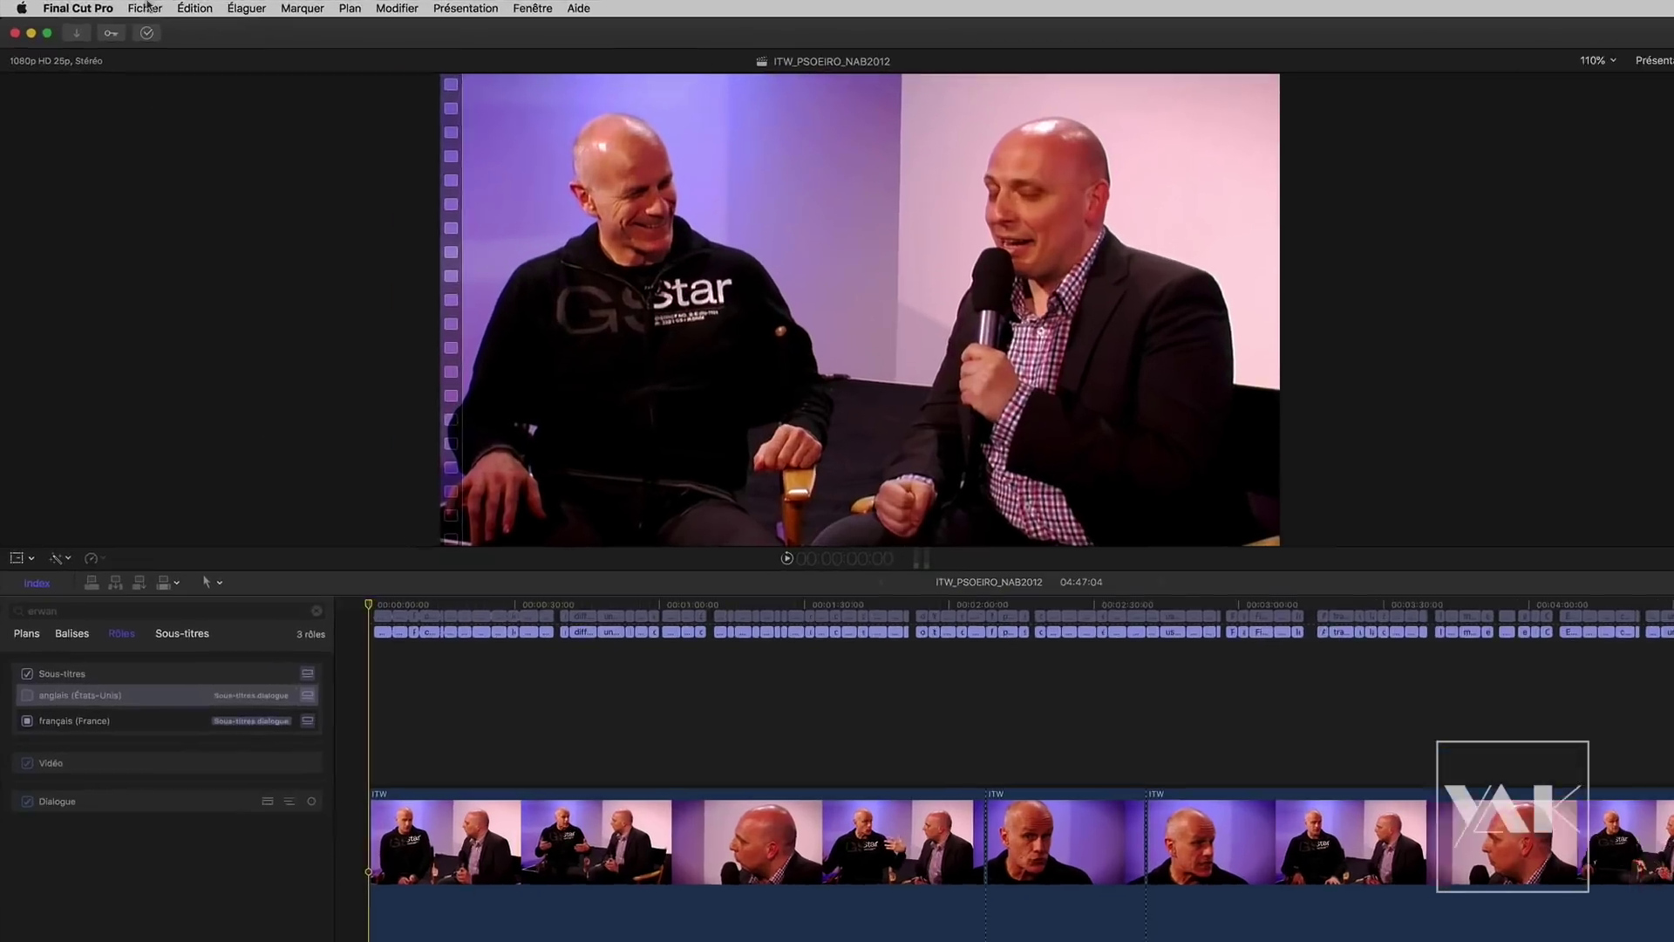
{"action": "left_click", "coordinate": [129, 8]}
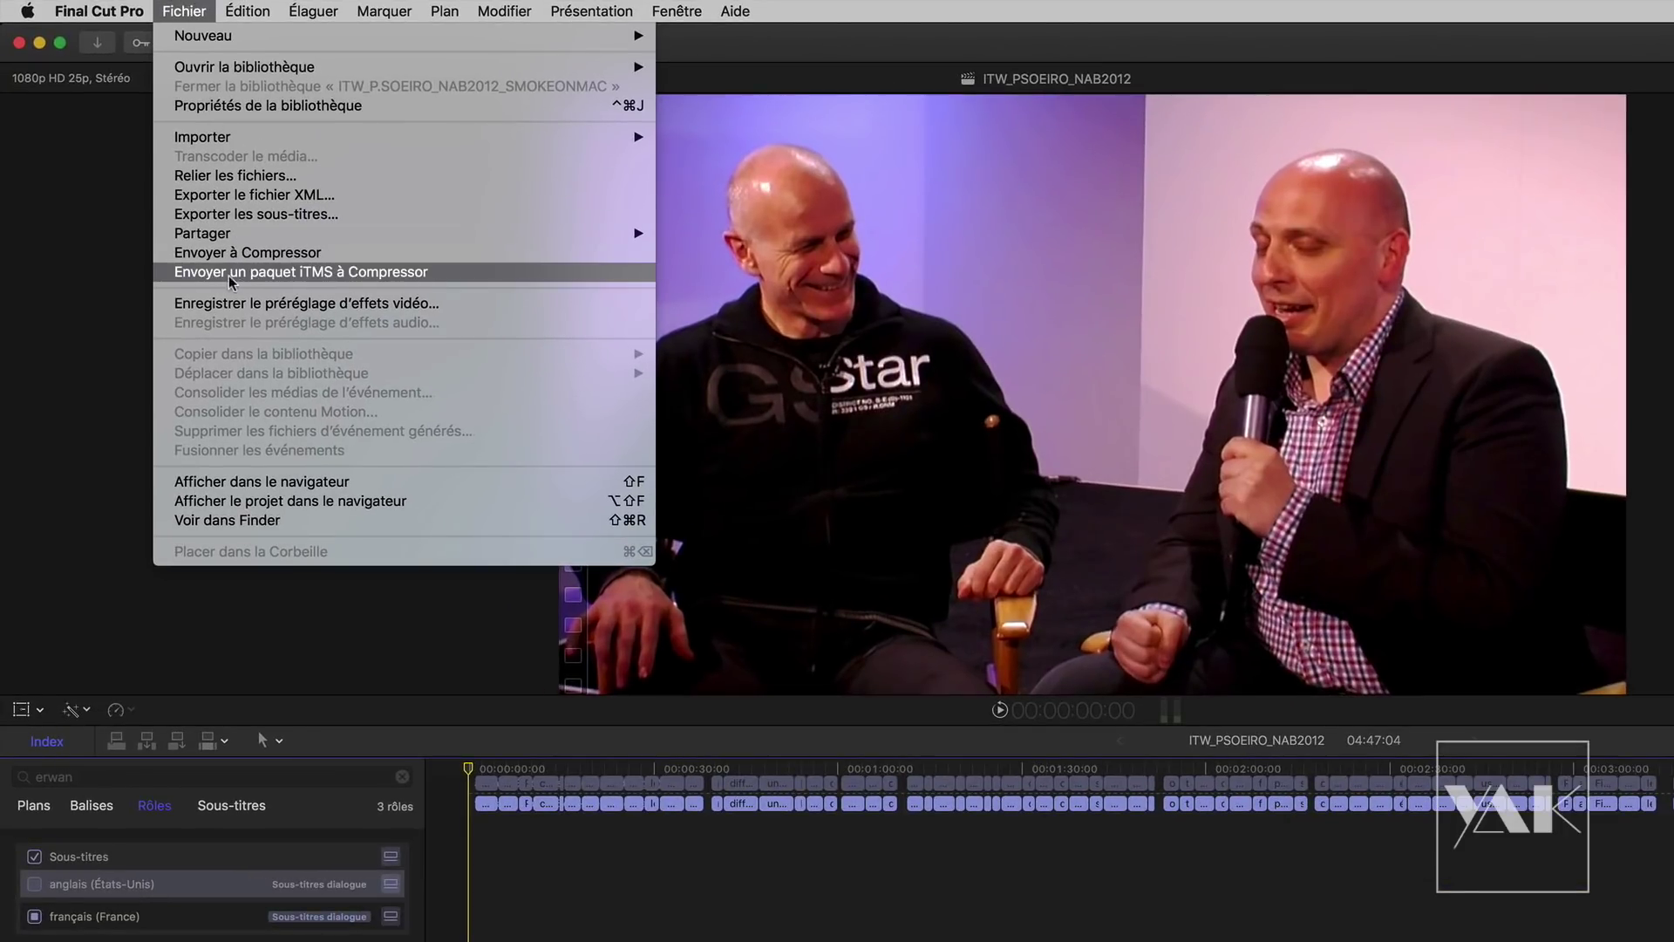
{"action": "left_click", "coordinate": [311, 273]}
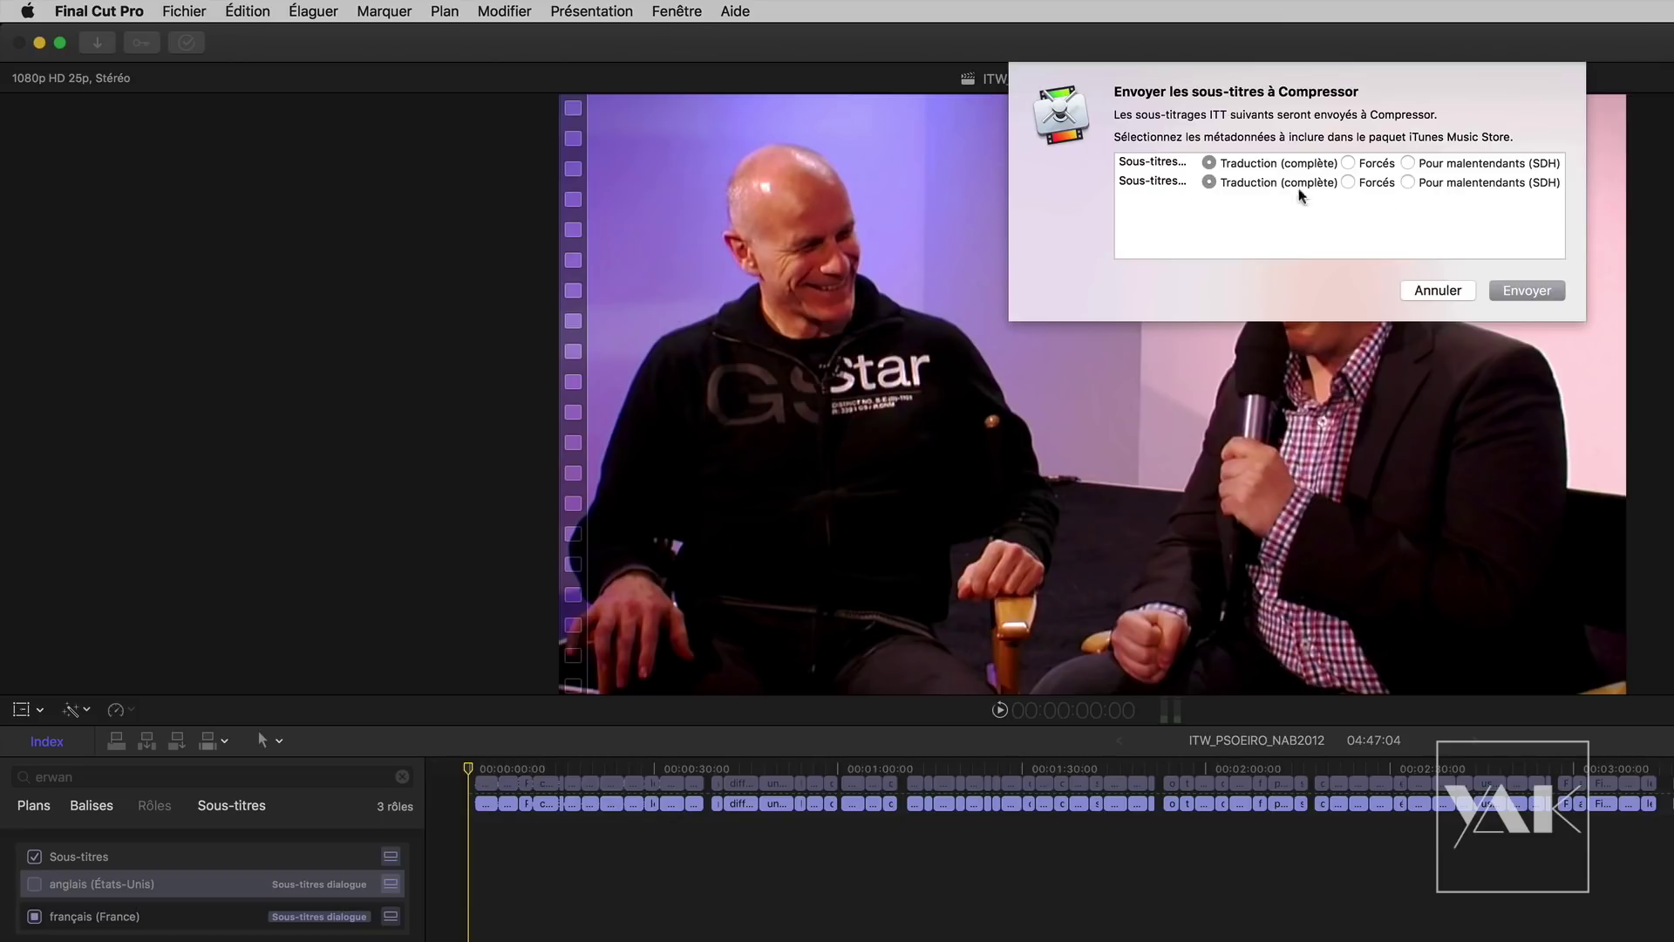
{"action": "left_click", "coordinate": [1413, 180]}
{"action": "left_click", "coordinate": [1348, 182]}
{"action": "left_click", "coordinate": [1408, 180]}
{"action": "left_click", "coordinate": [1438, 290]}
{"action": "left_click", "coordinate": [184, 10]}
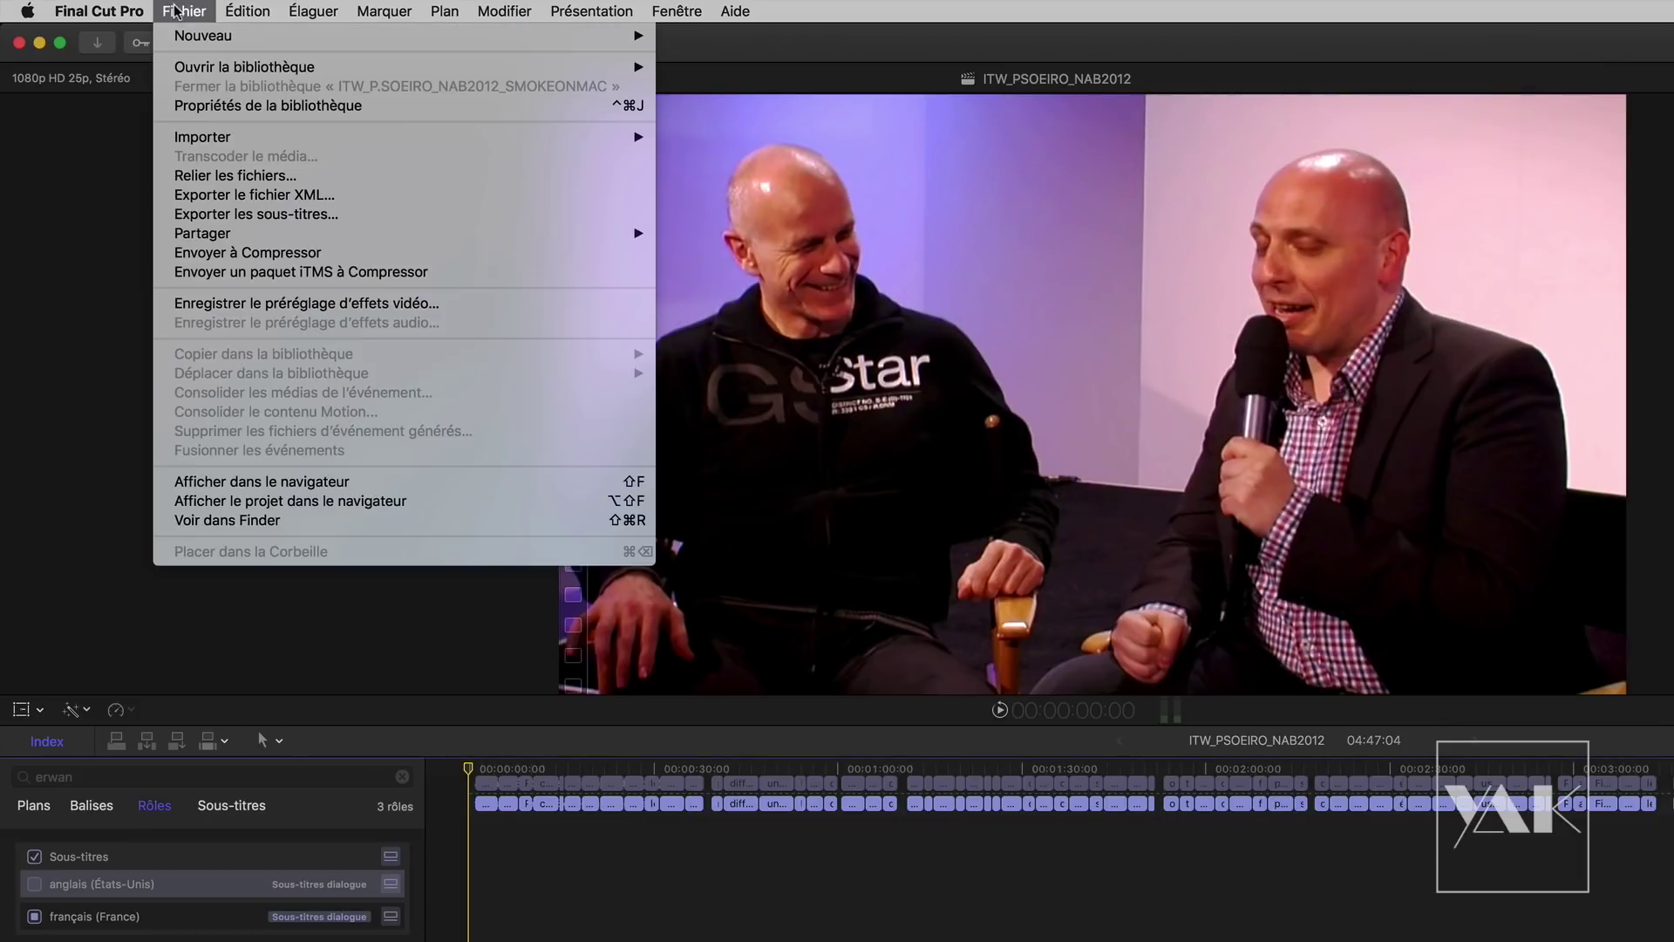
{"action": "left_click", "coordinate": [224, 218]}
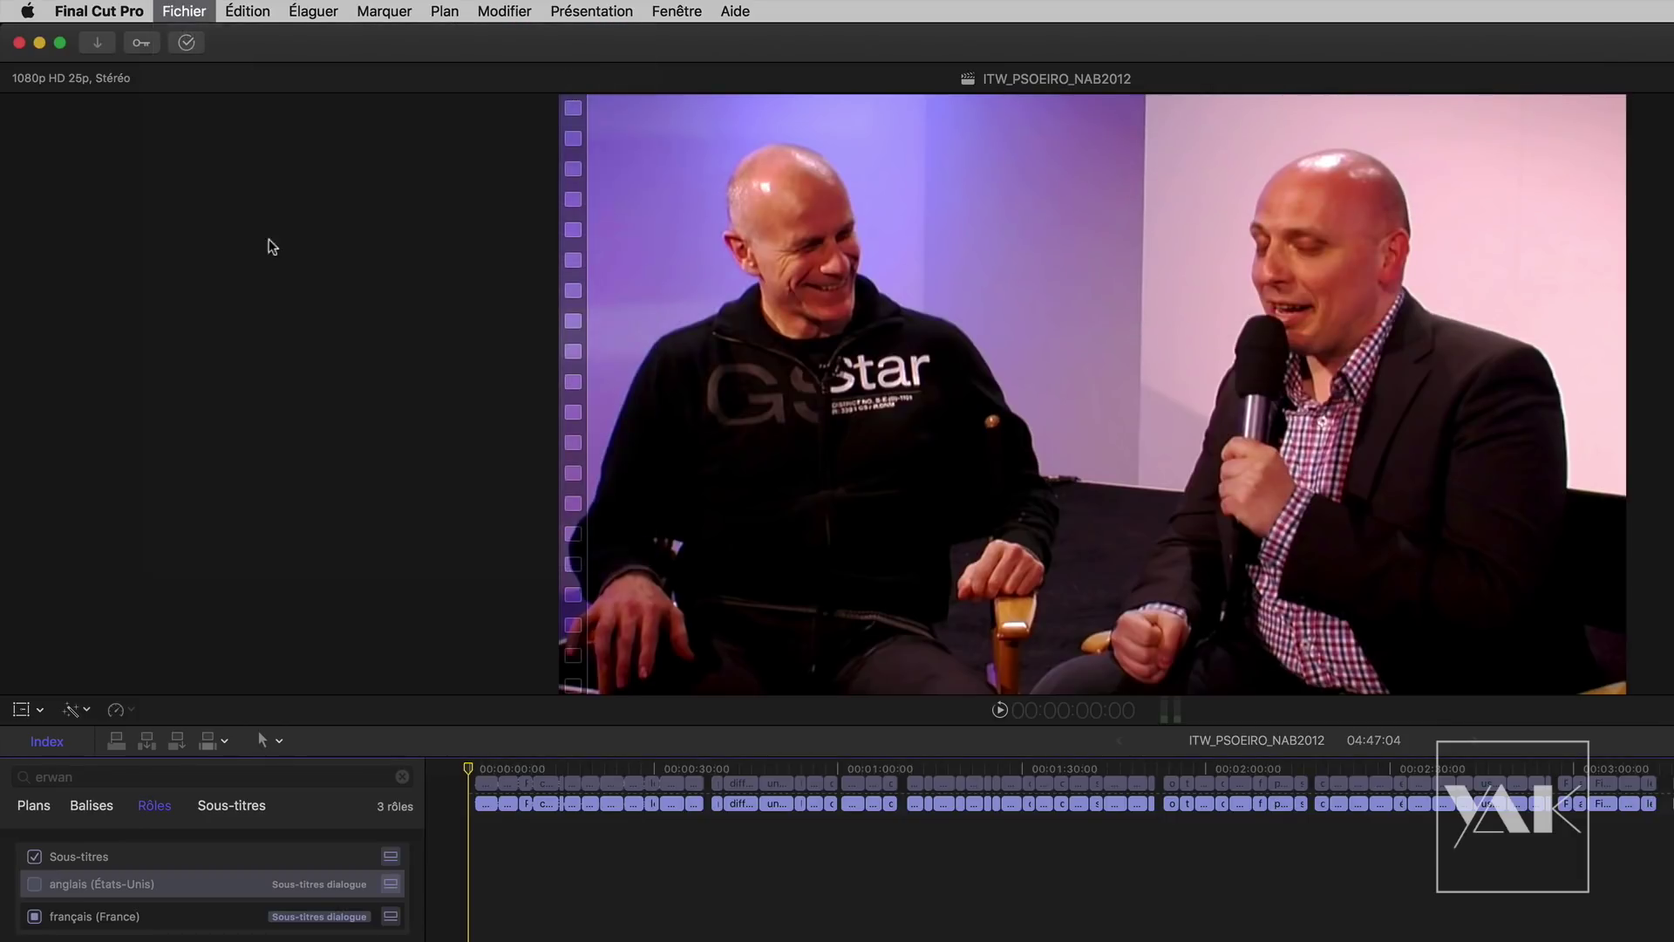
{"action": "left_click", "coordinate": [1234, 611]}
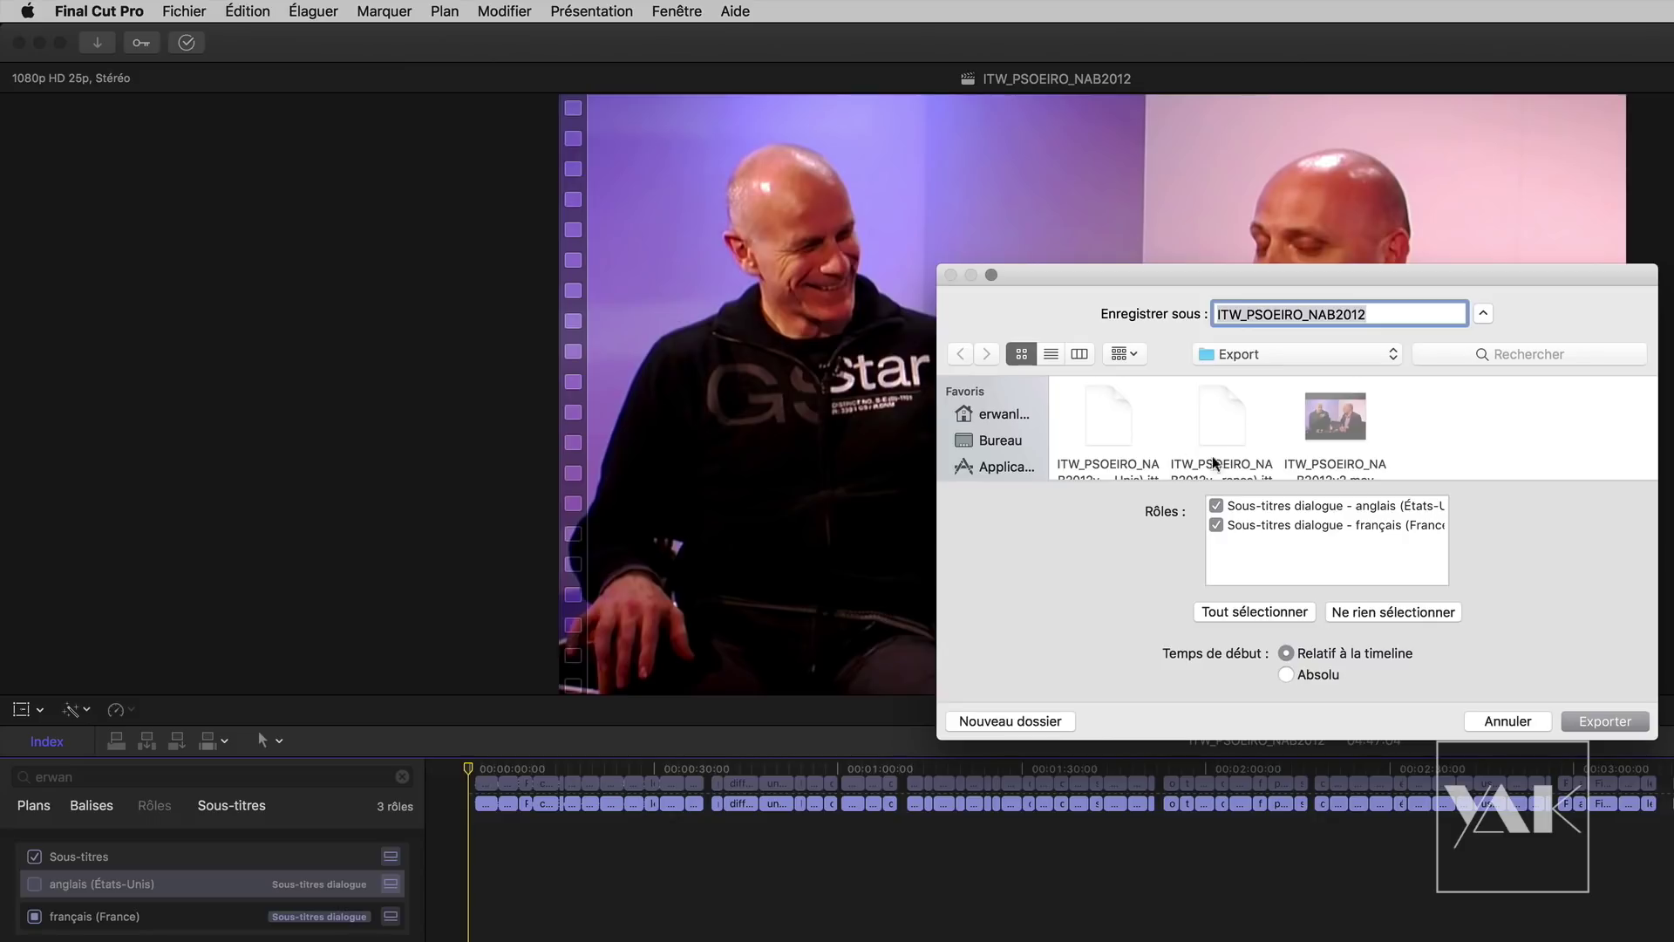
{"action": "left_click", "coordinate": [1215, 506]}
{"action": "left_click", "coordinate": [1215, 506]}
{"action": "left_click", "coordinate": [1287, 653]}
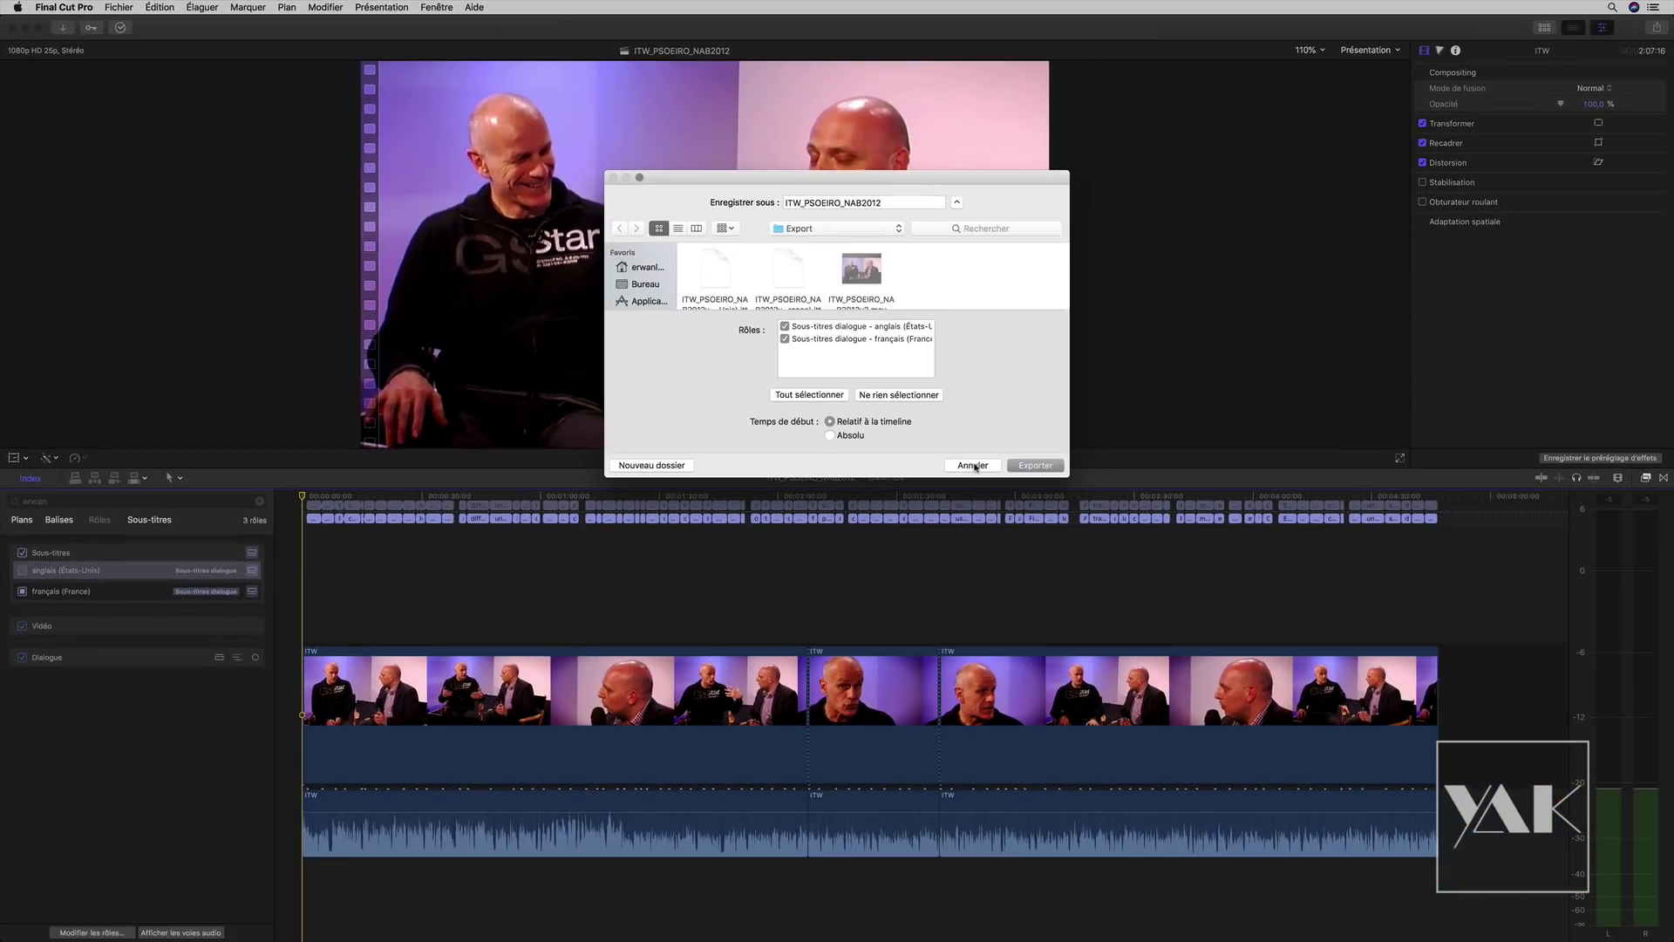
{"action": "left_click", "coordinate": [1513, 720]}
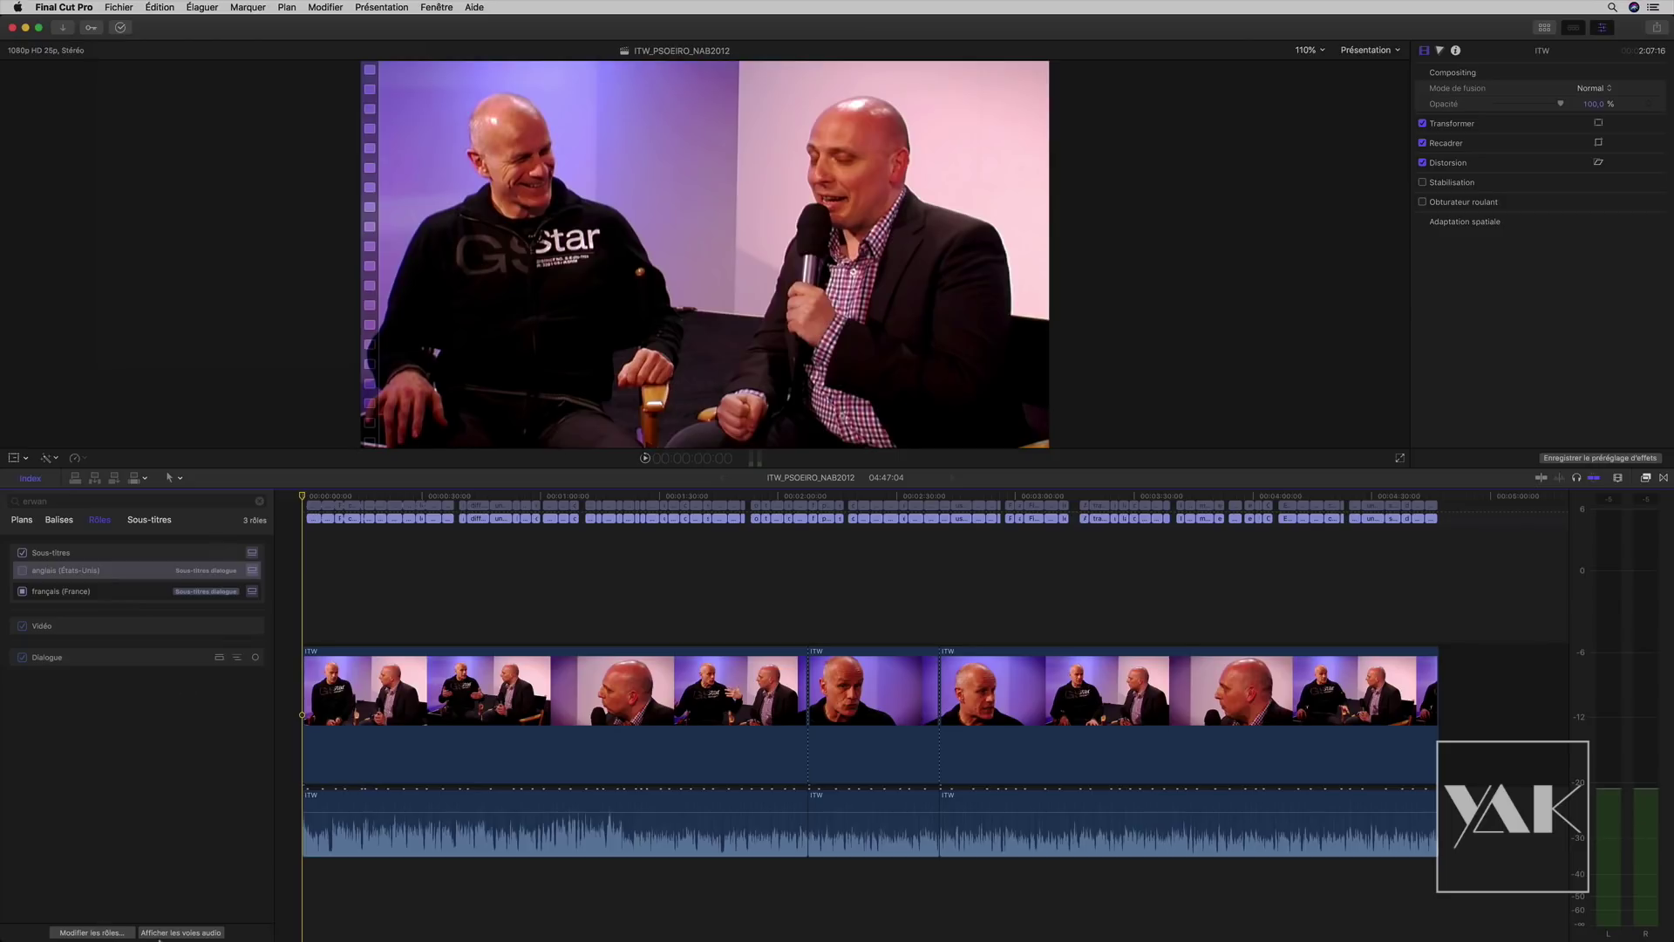
{"action": "left_click", "coordinate": [96, 932]}
{"action": "left_click_drag", "start_coordinate": [788, 273], "coordinate": [782, 273]}
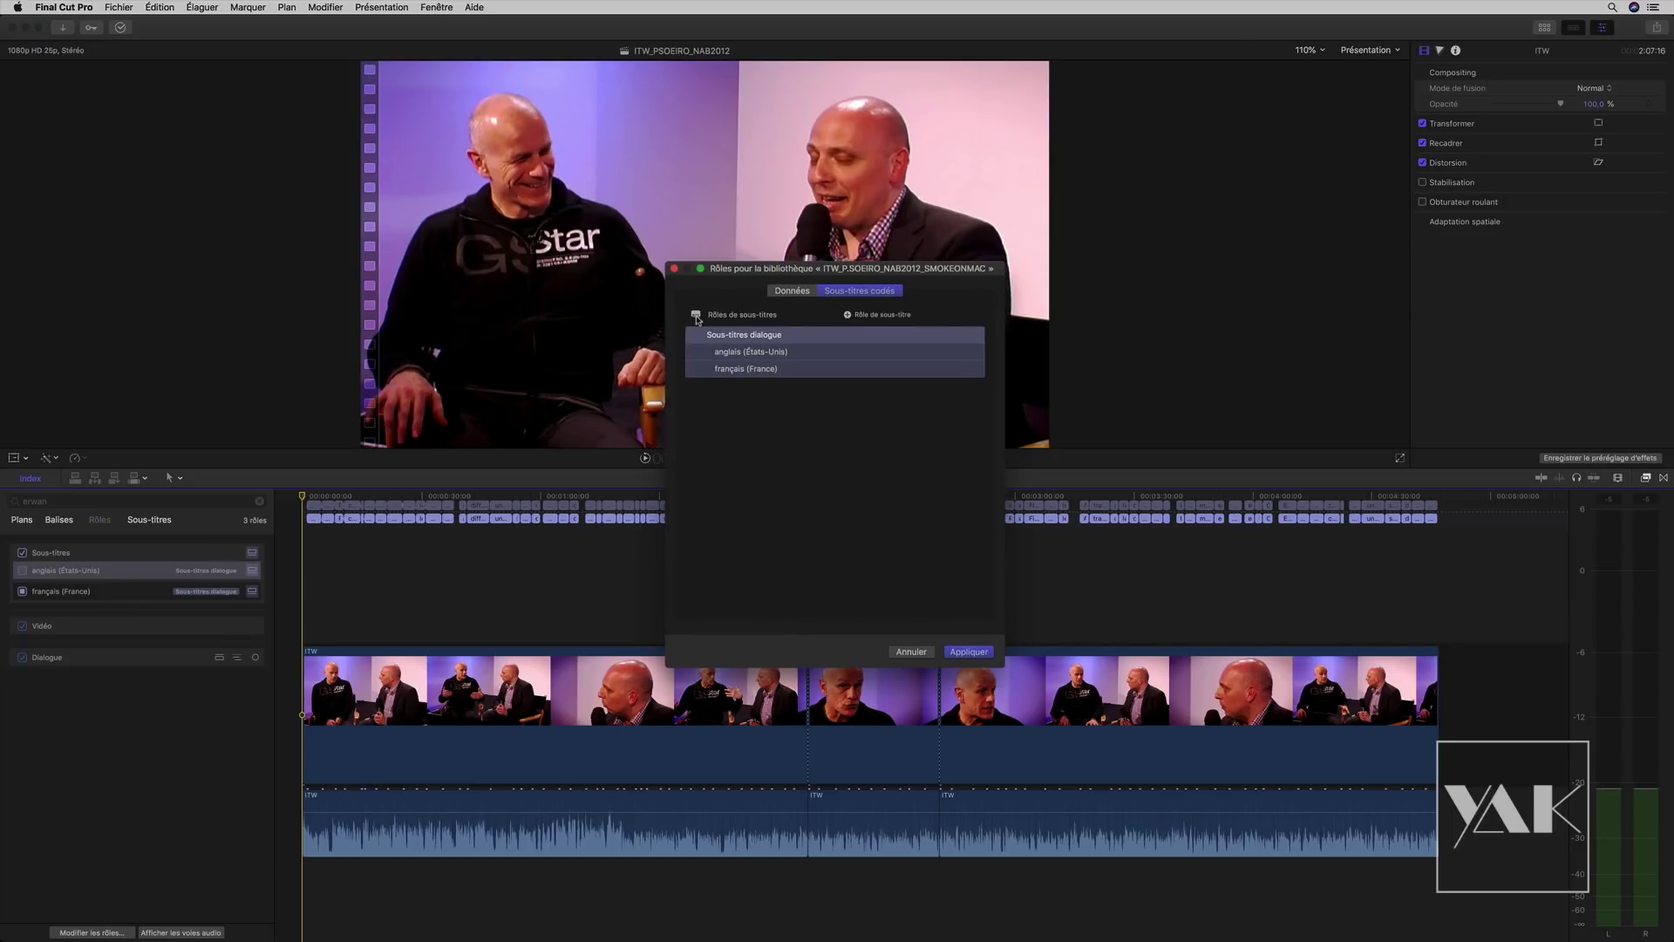
{"action": "left_click", "coordinate": [910, 652]}
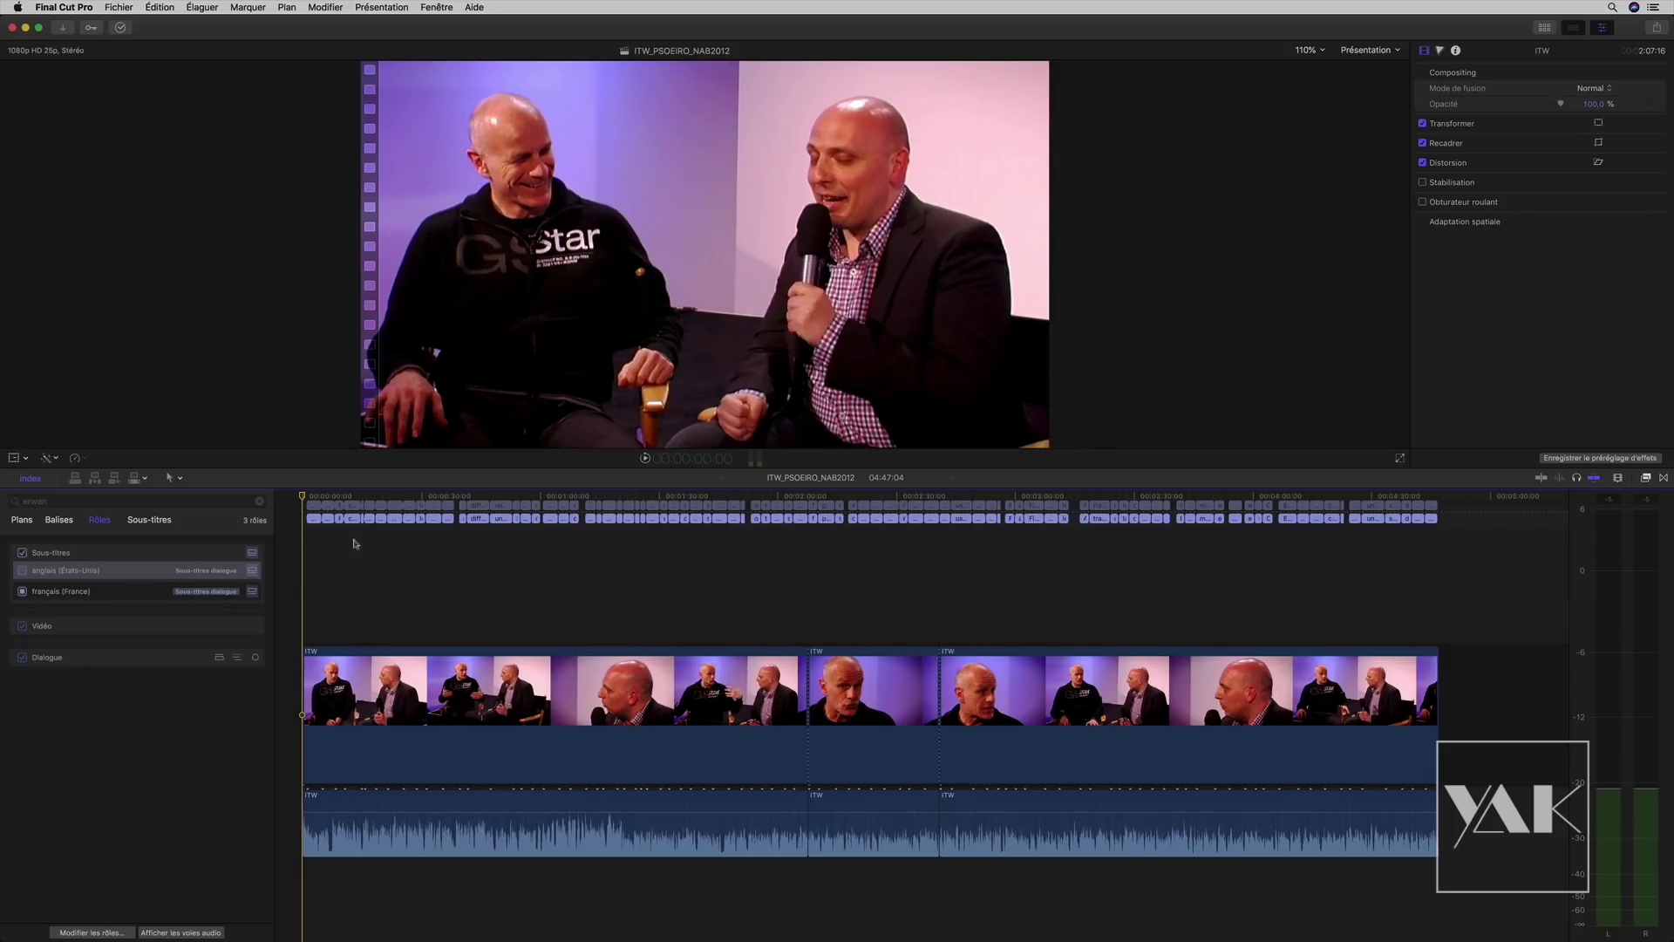